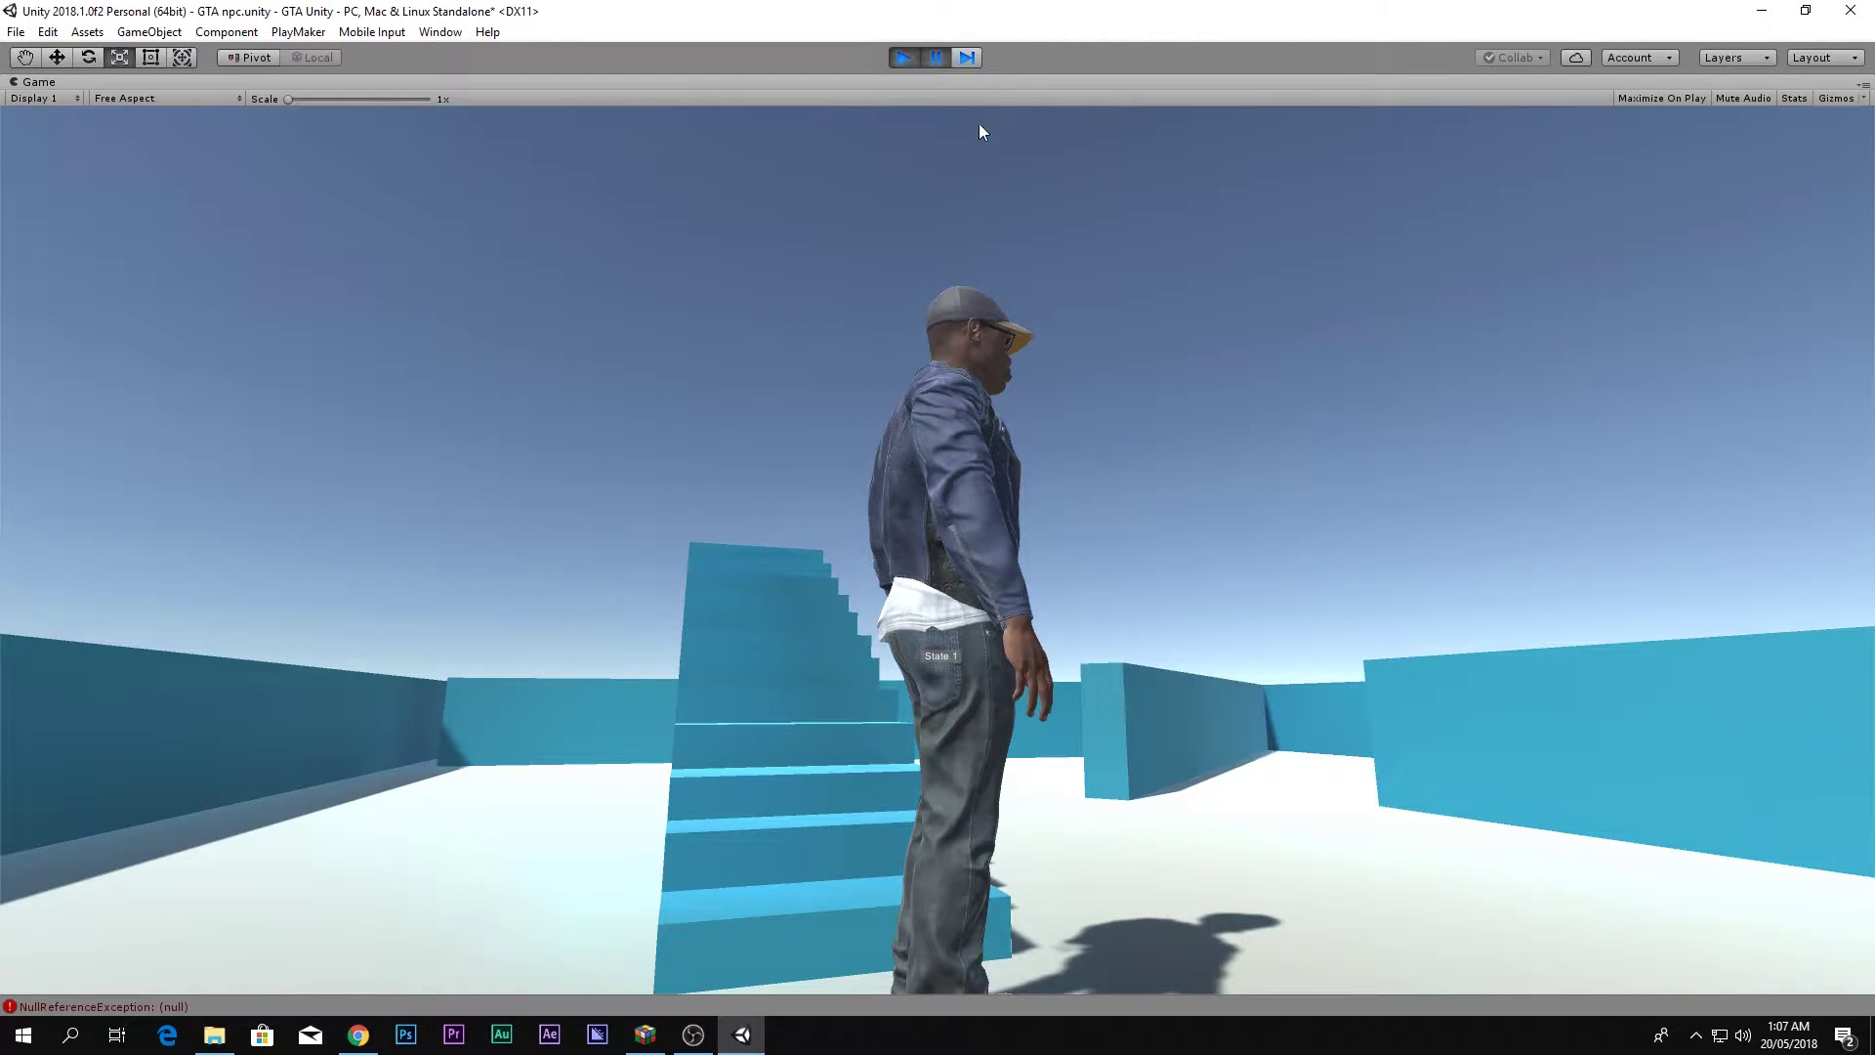
Resume the paused game, run the player through the maze to watch how the NPC behaves, and end play mode.
left_click(934, 60)
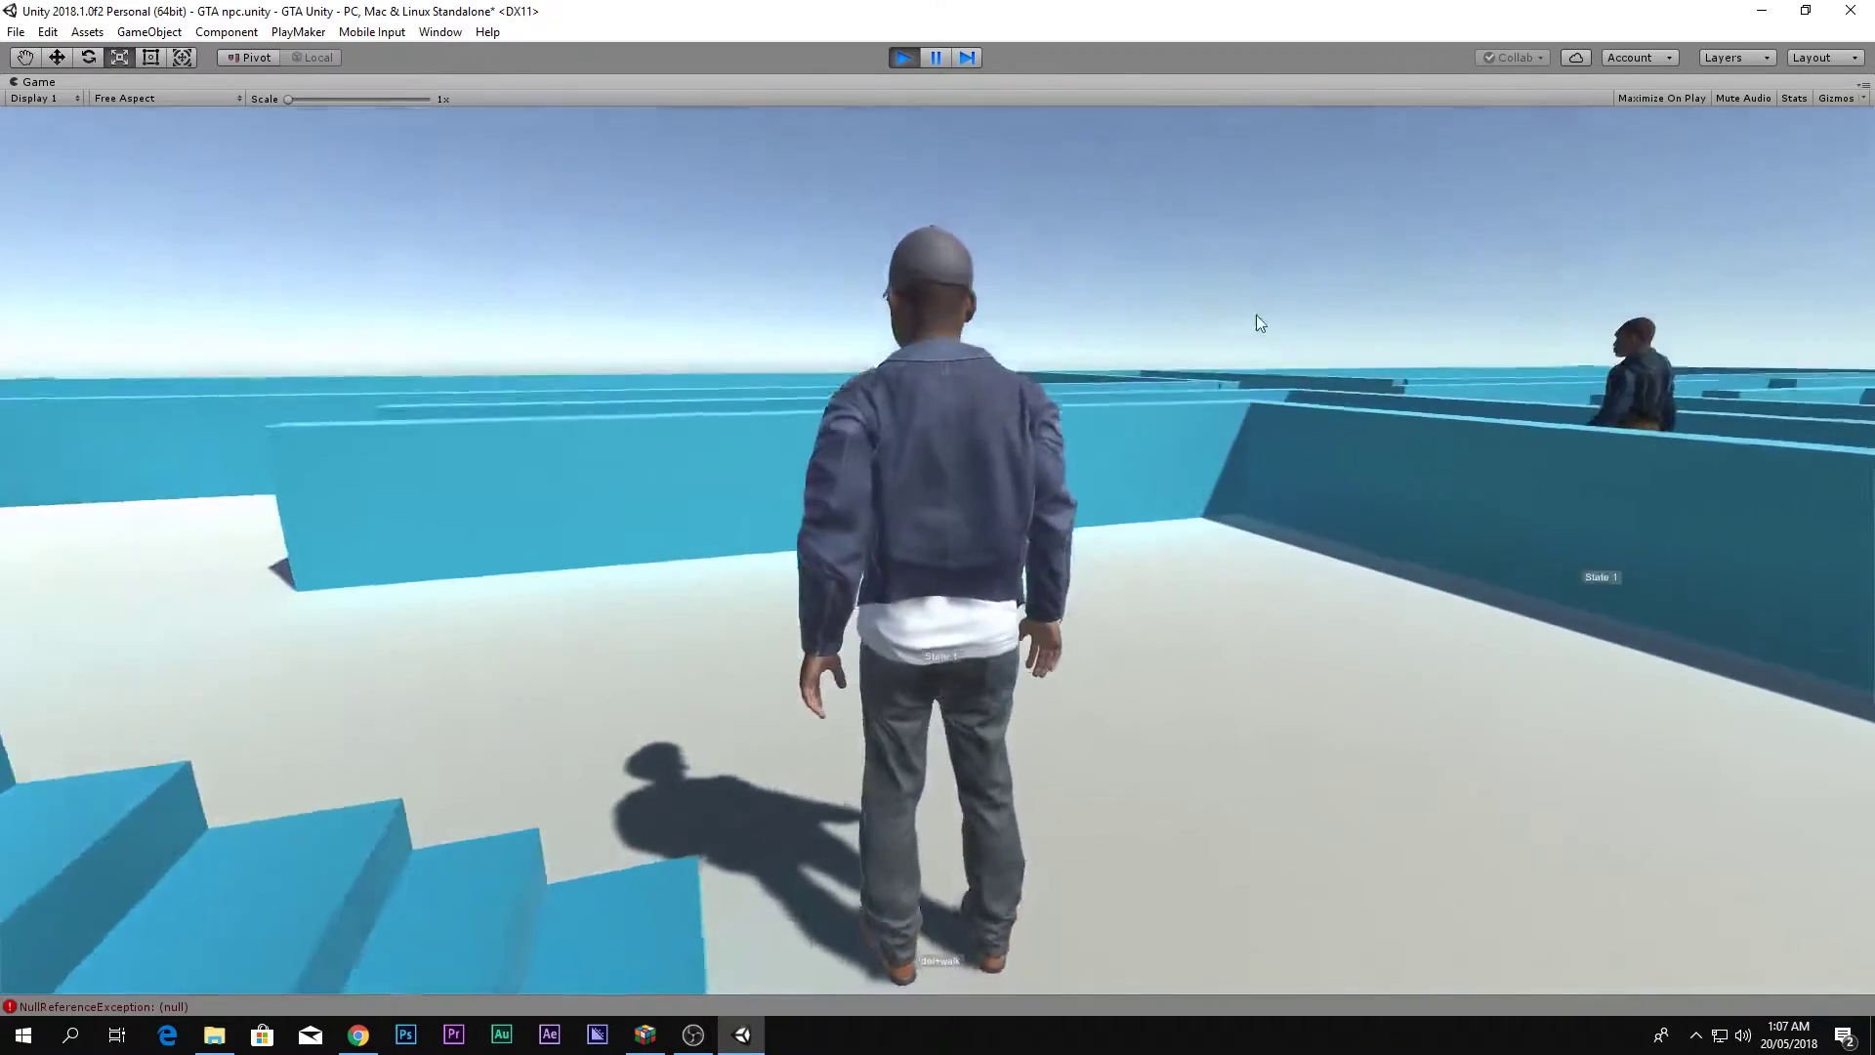
key("w")
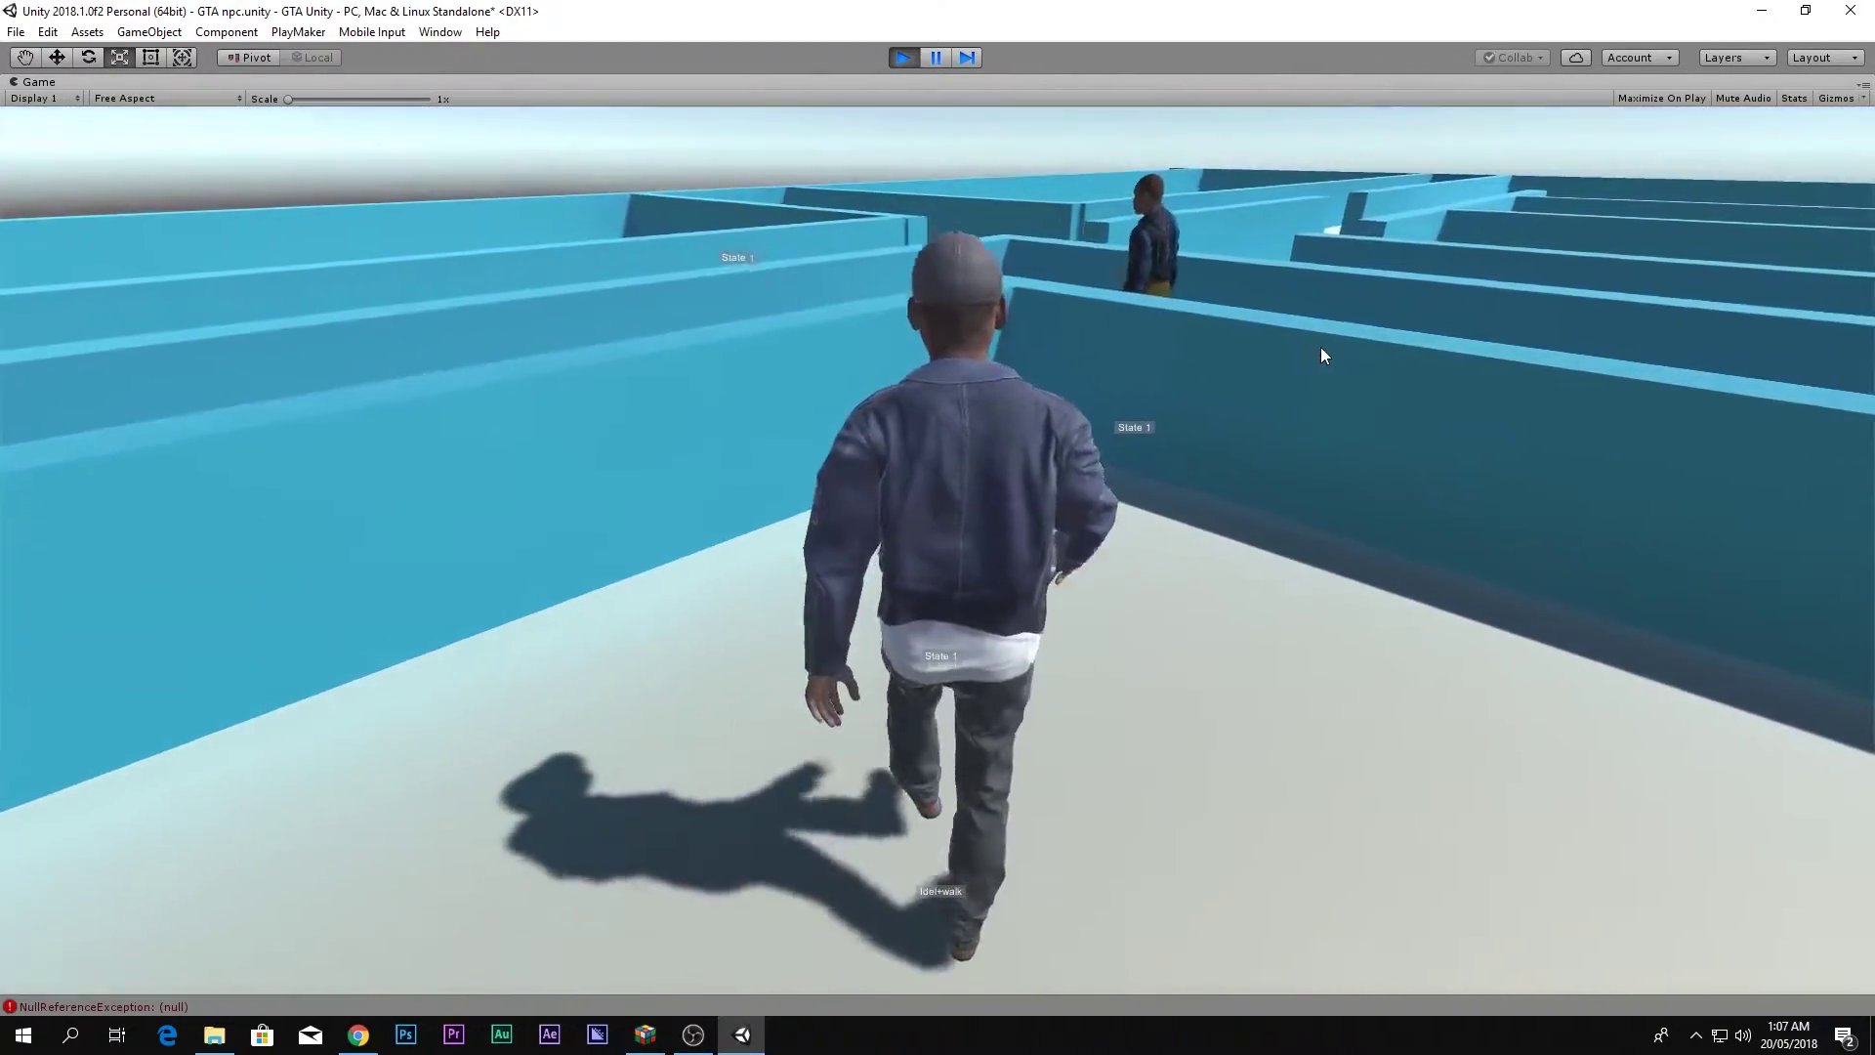
key("w")
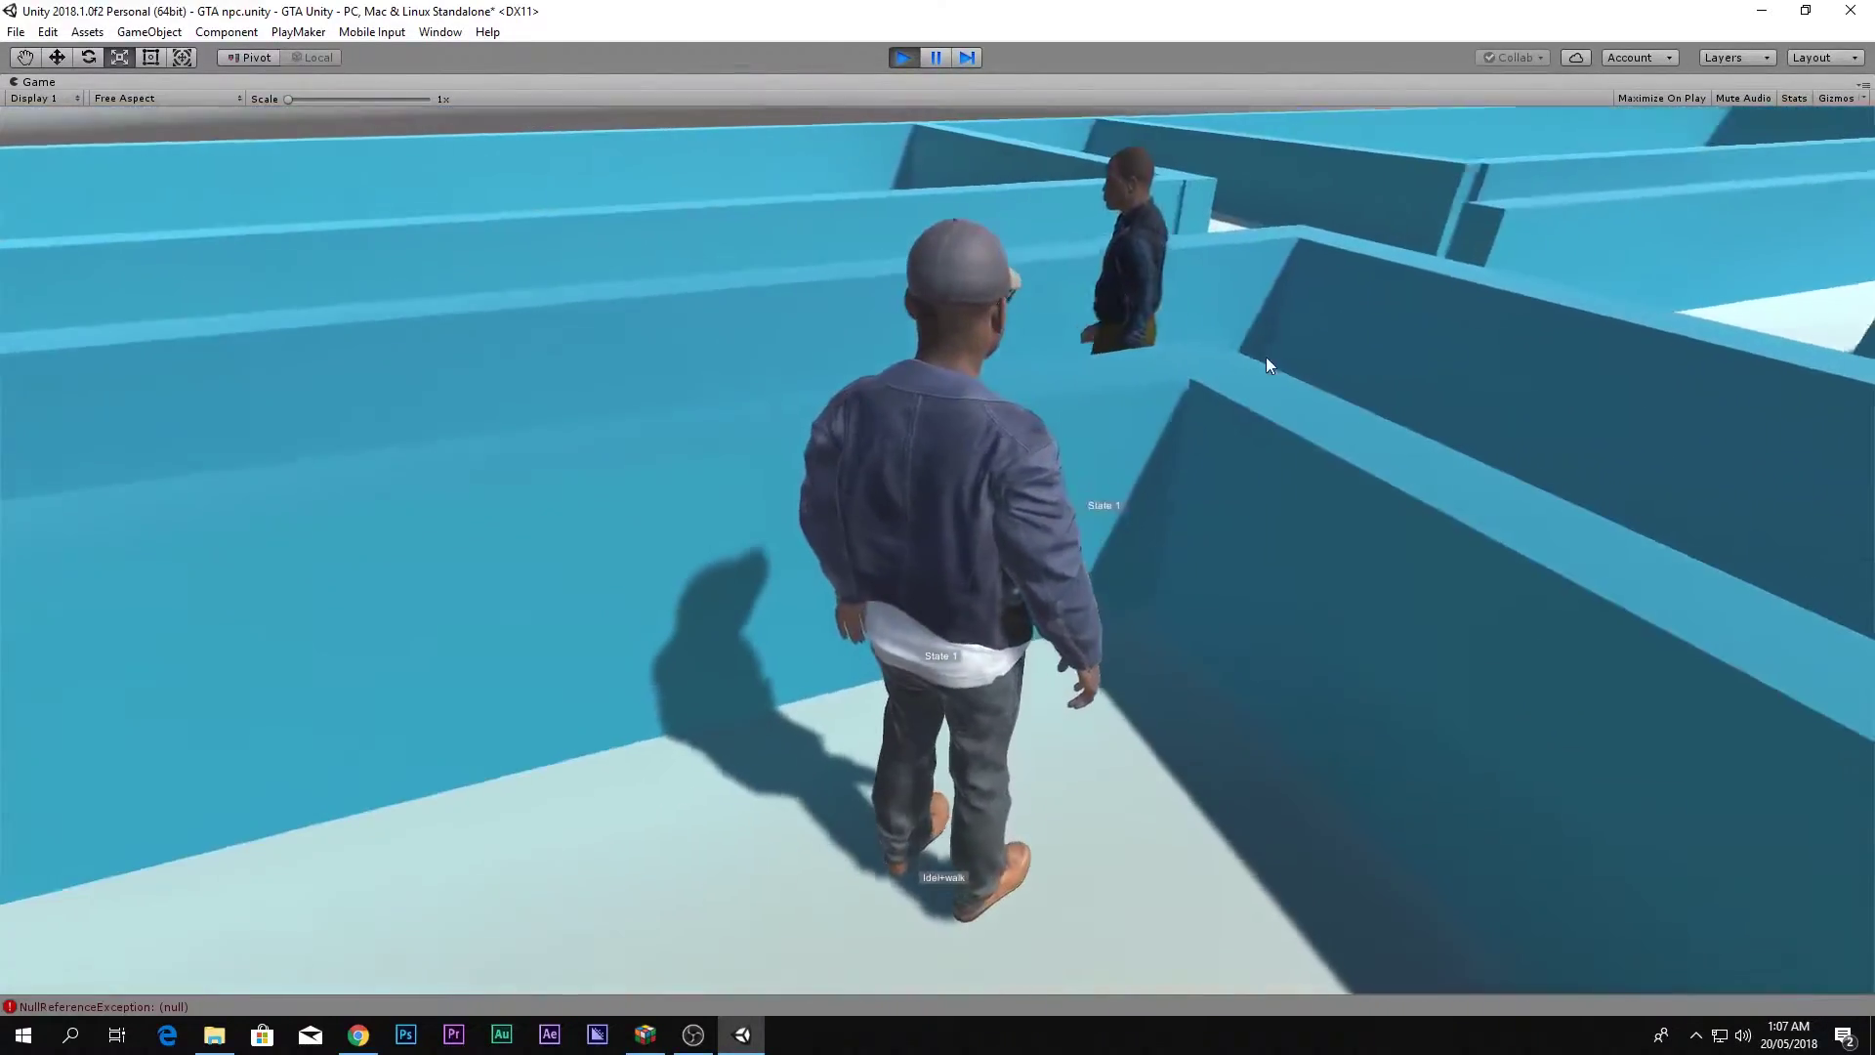
key("w")
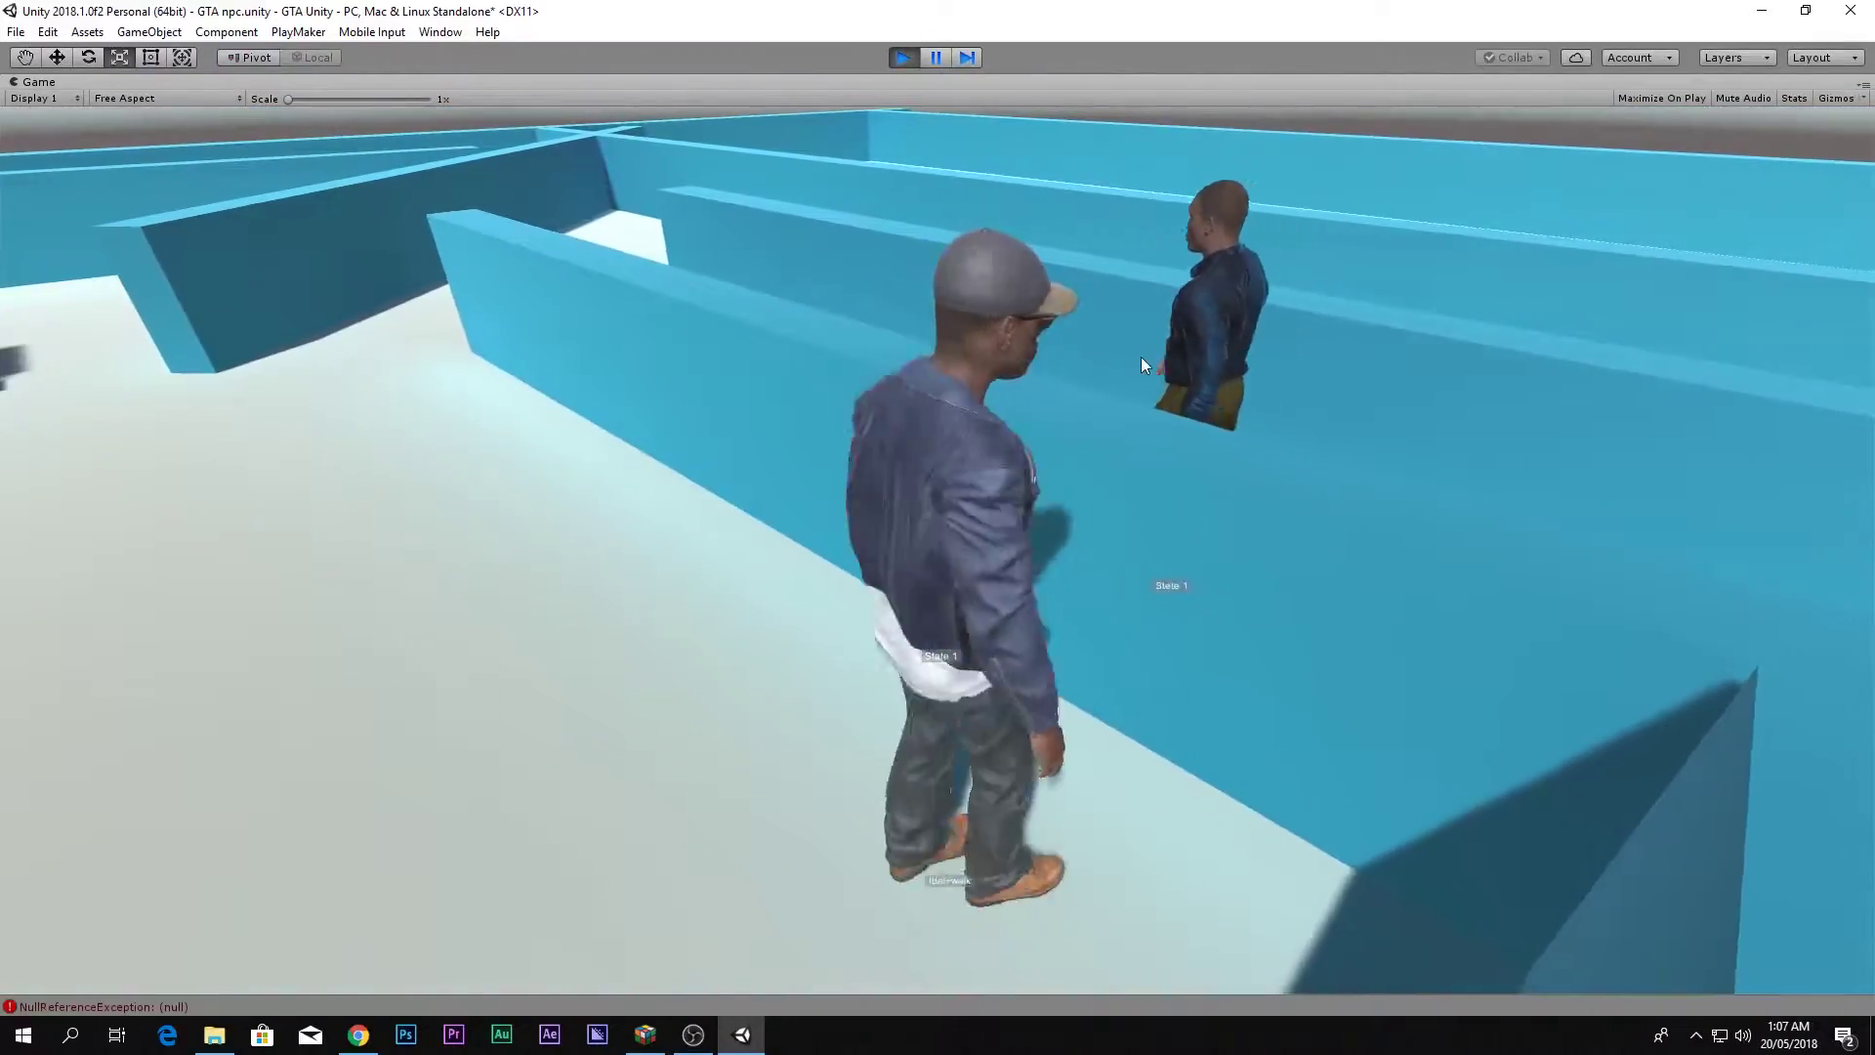
key("w")
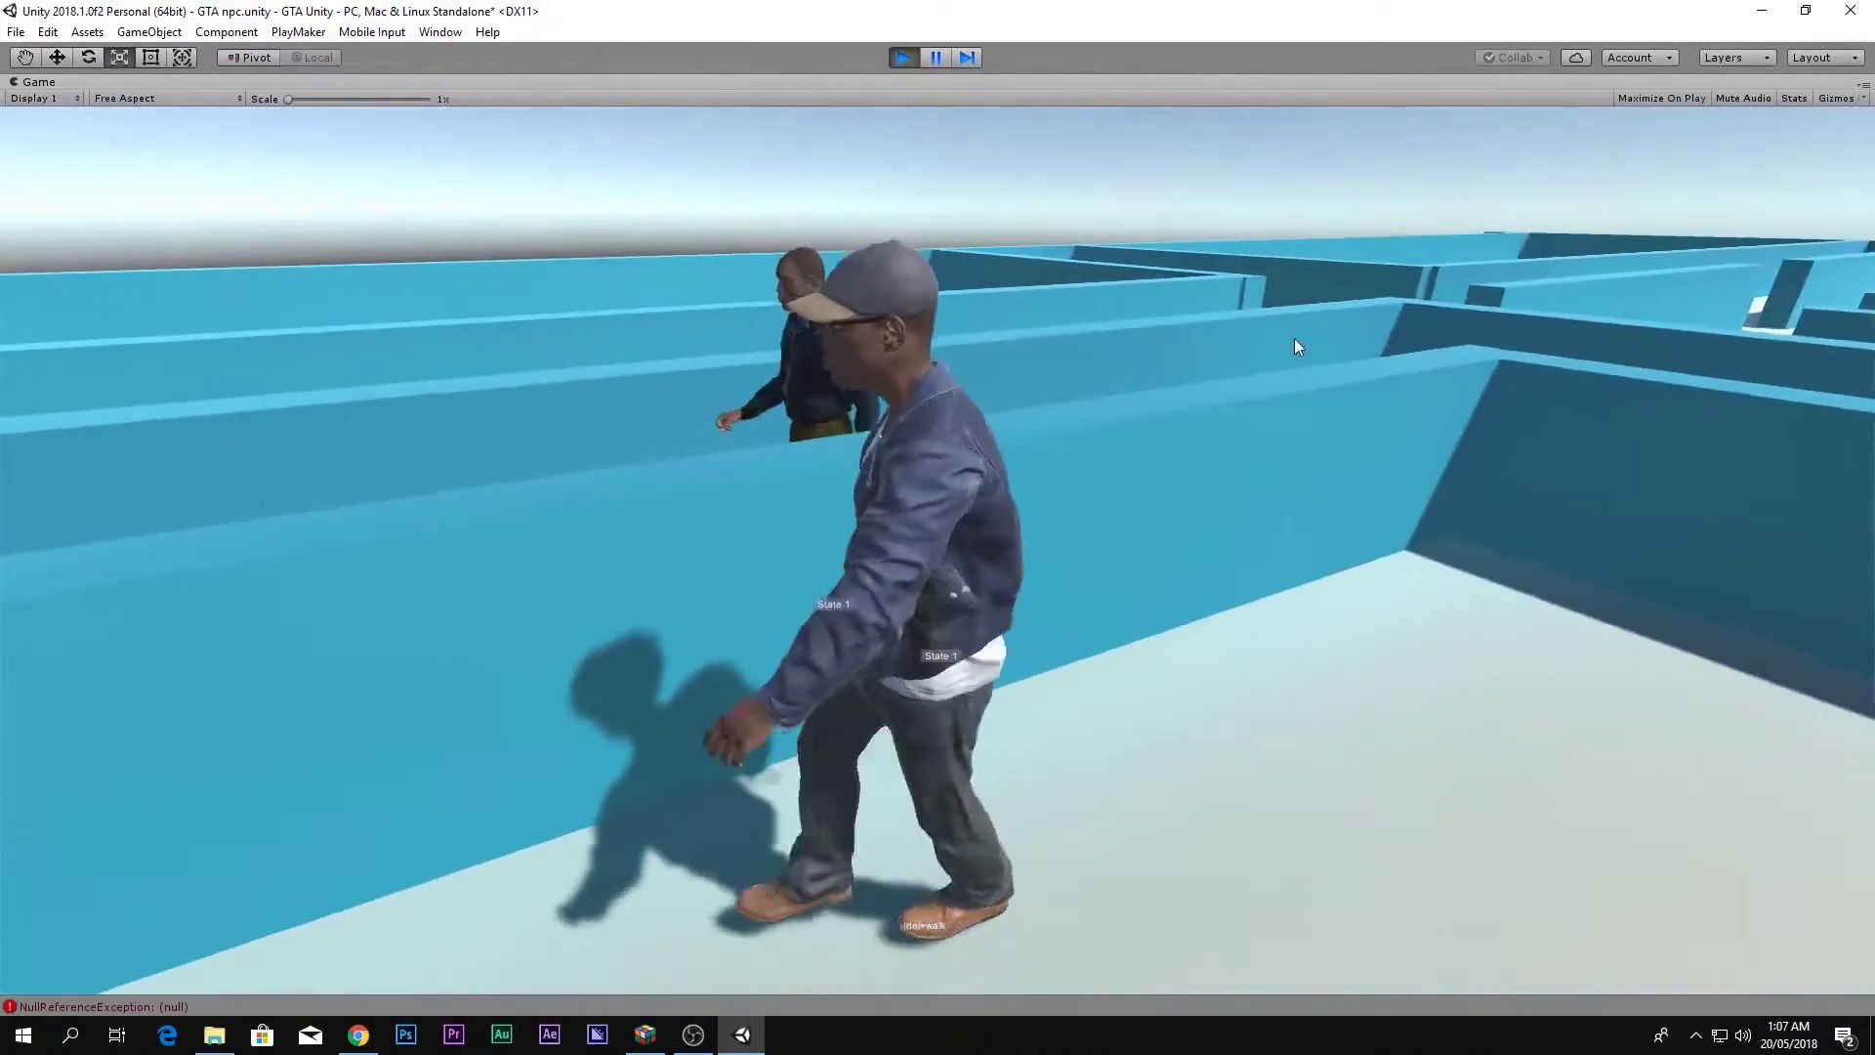
key("w")
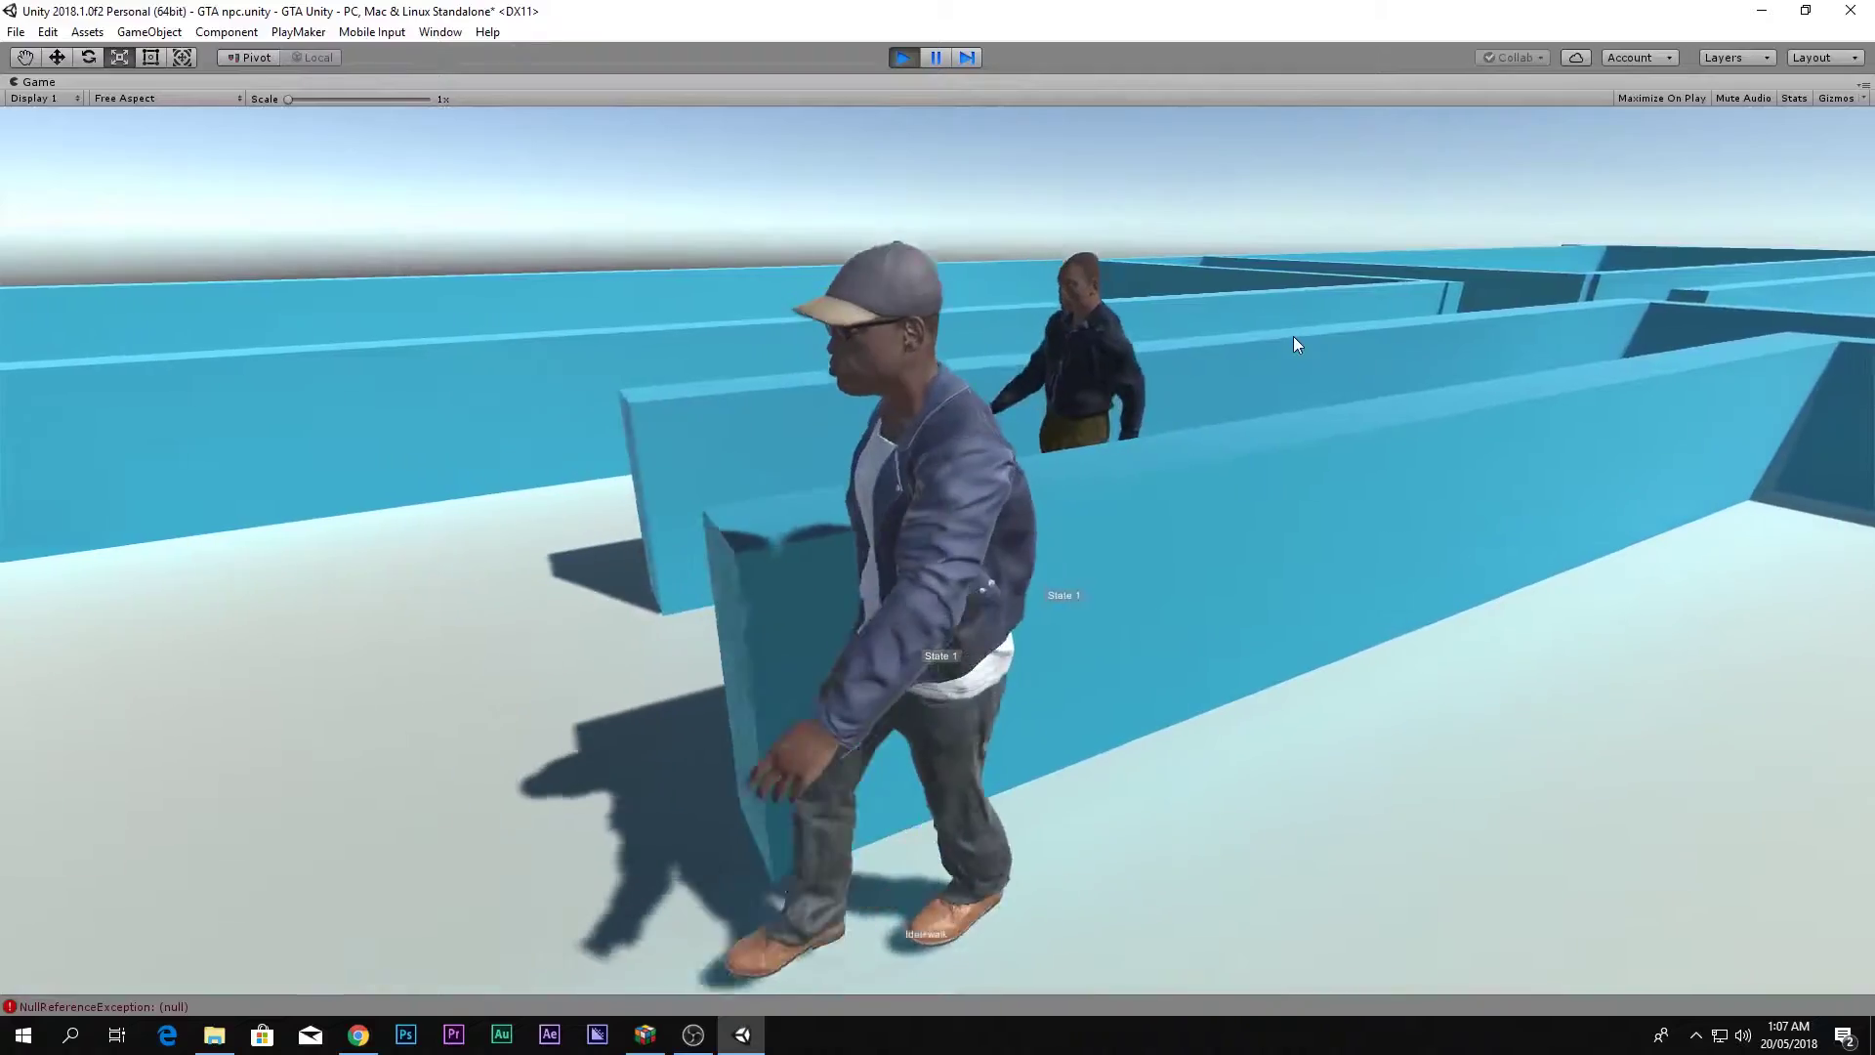
key("w")
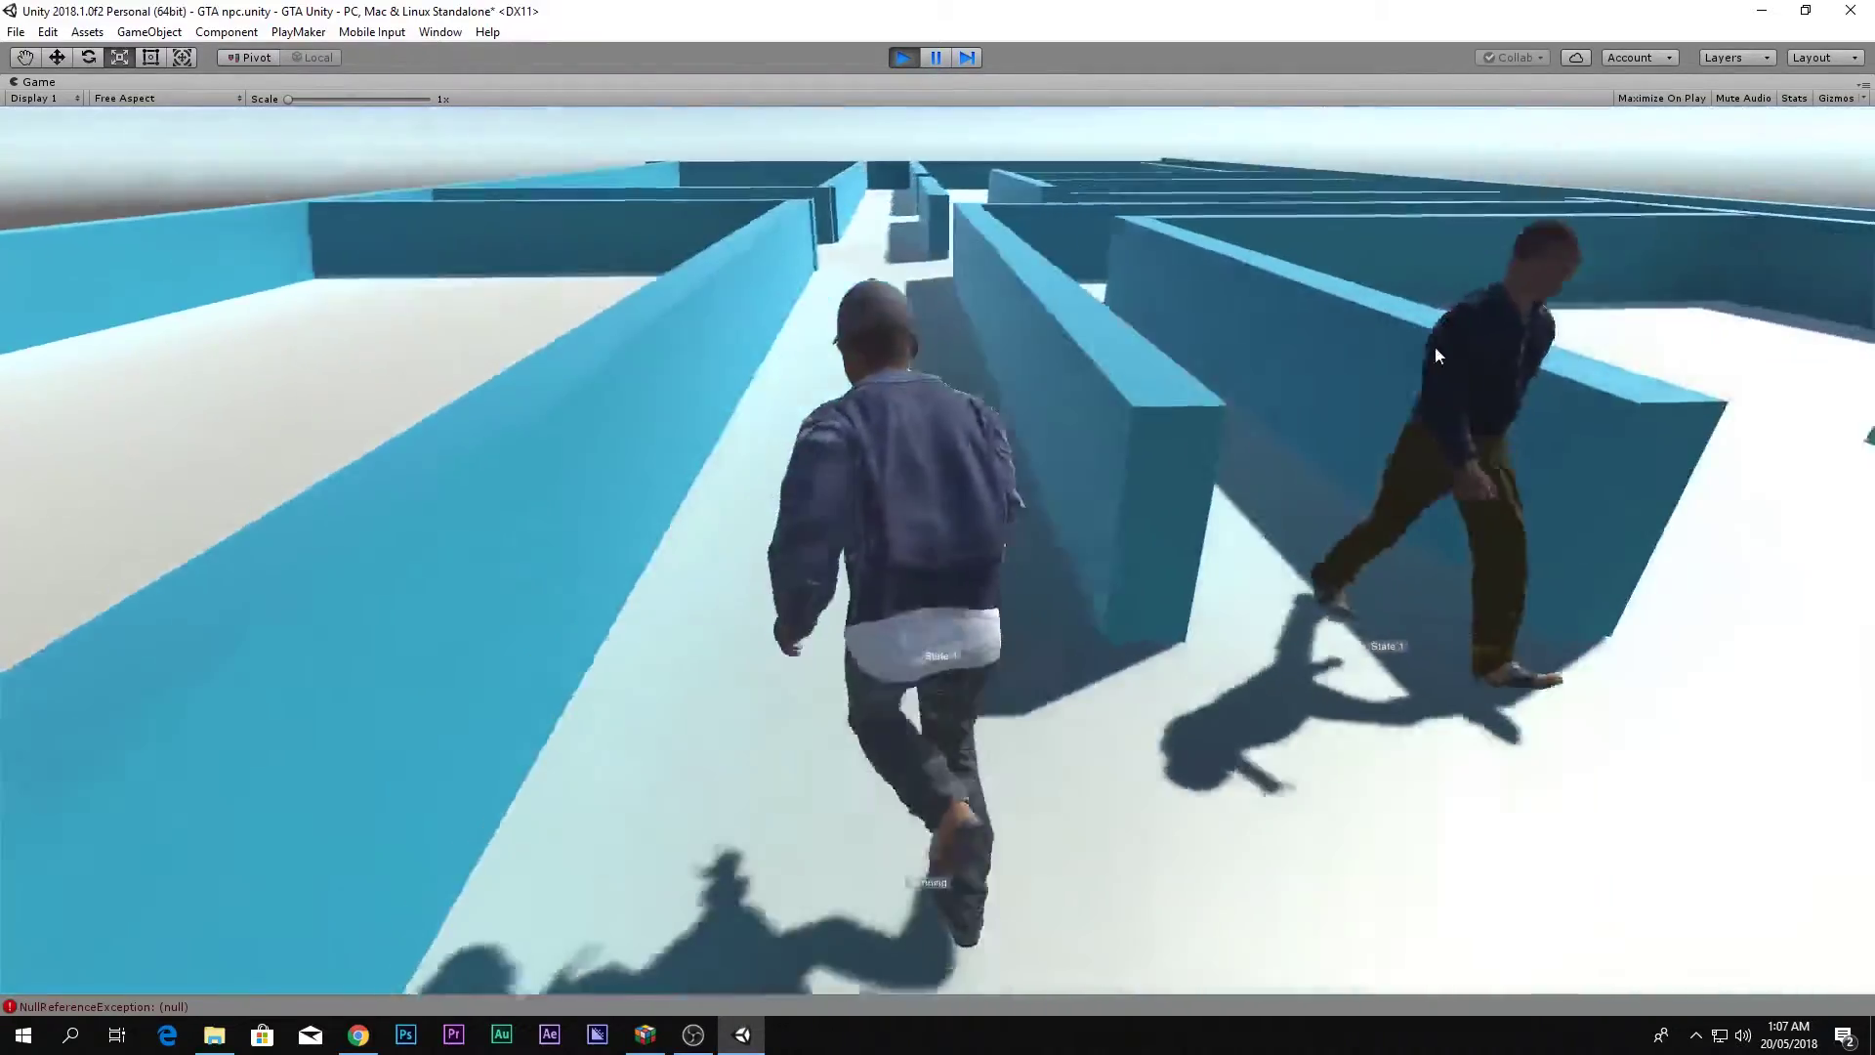
key("w")
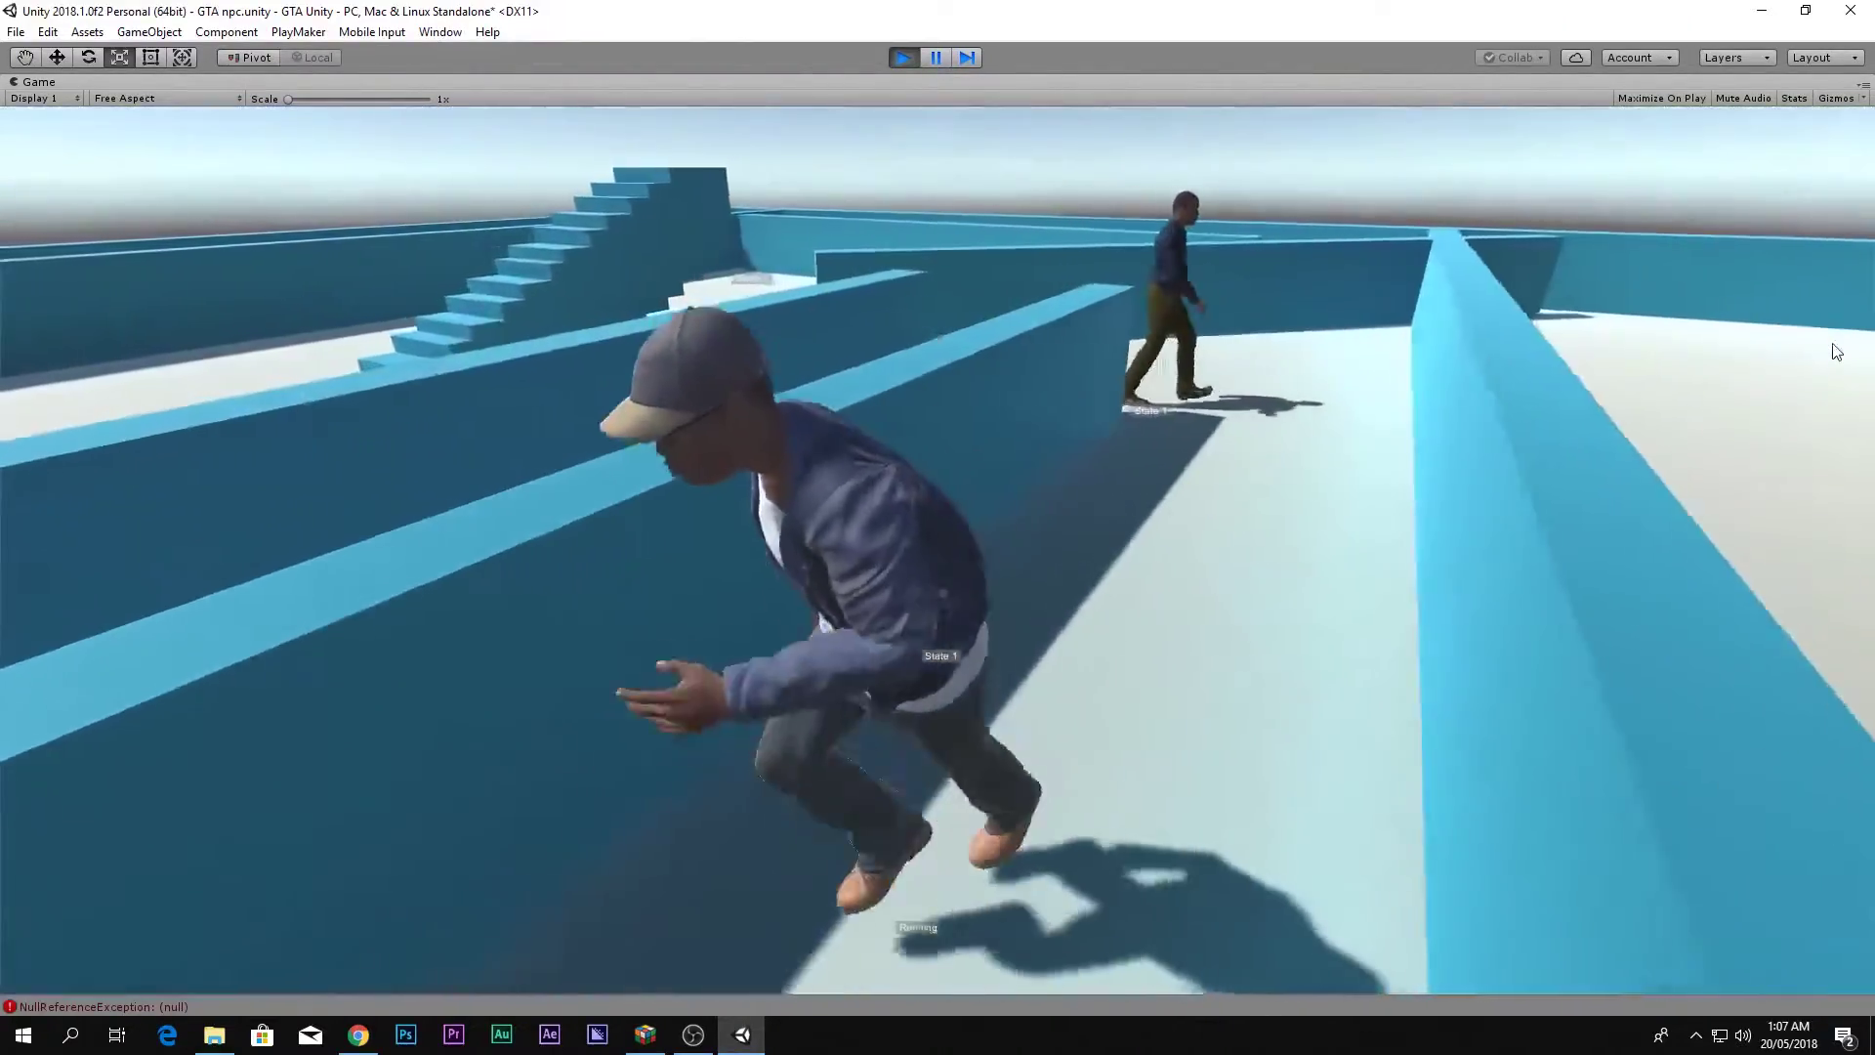
key("w")
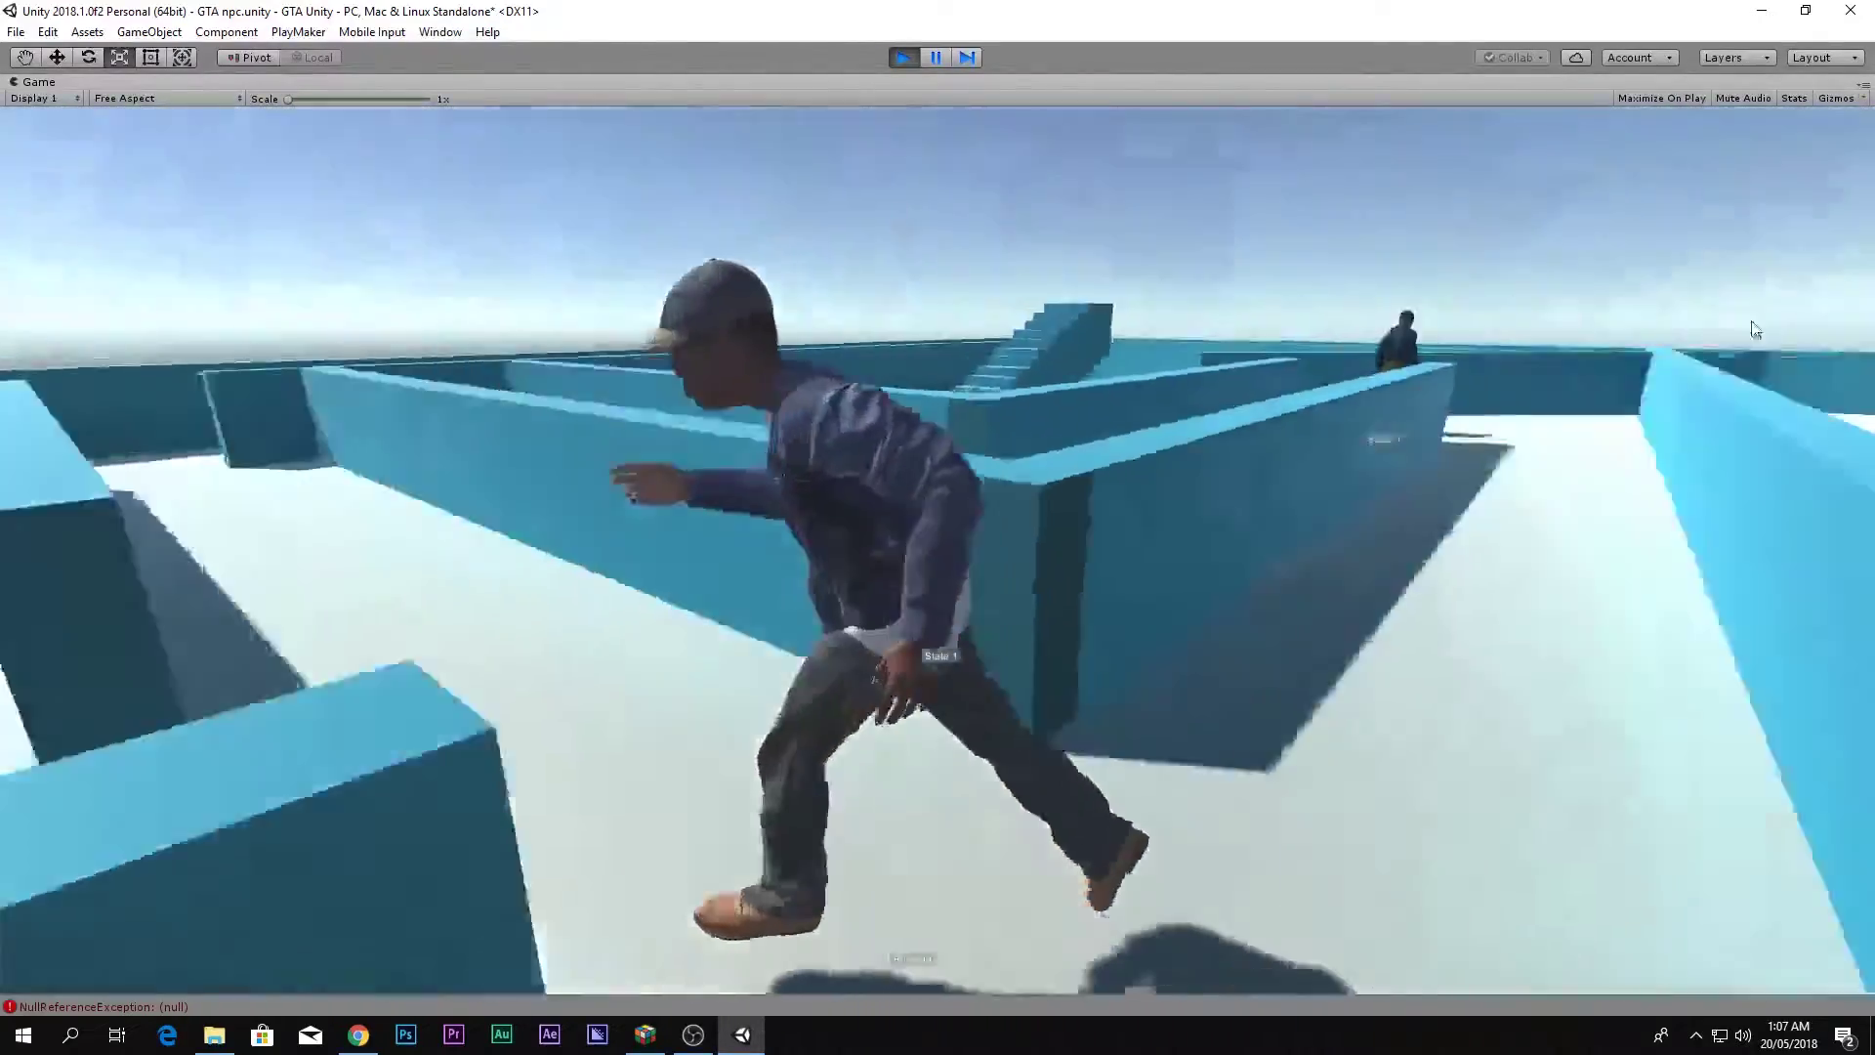
key("w")
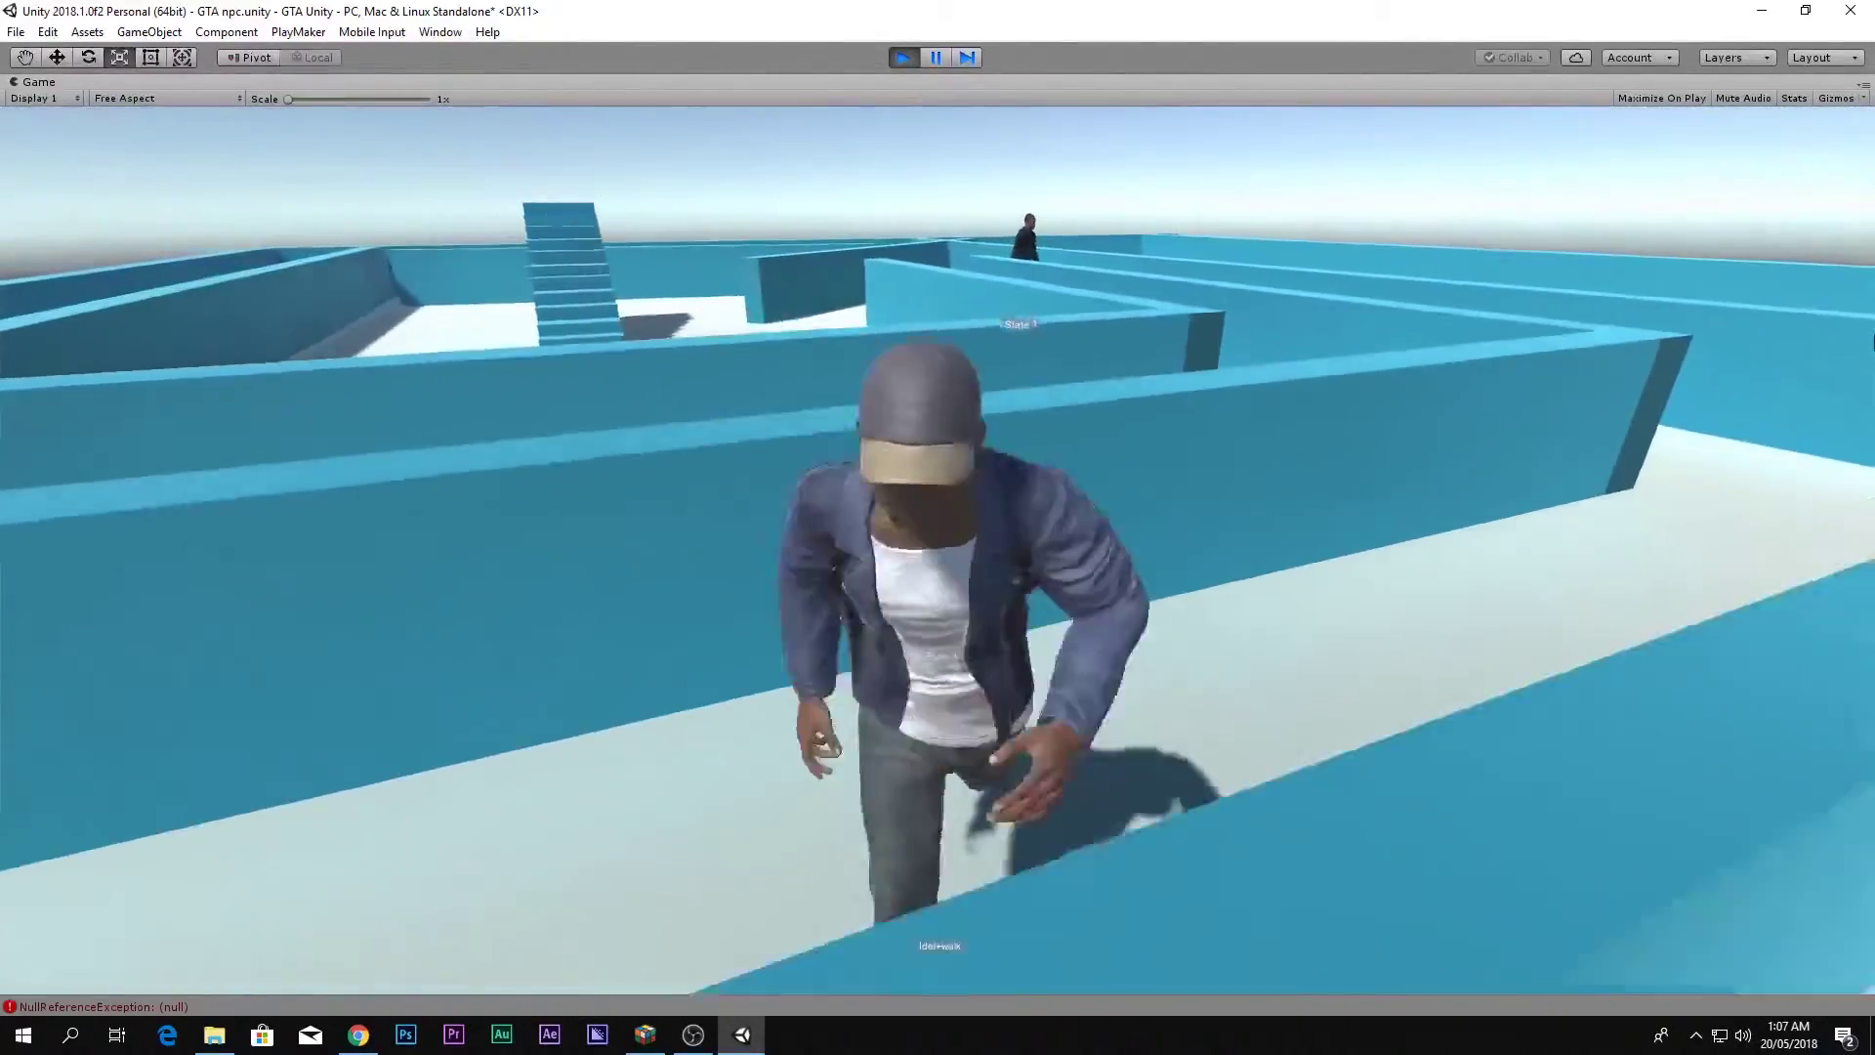
key("w")
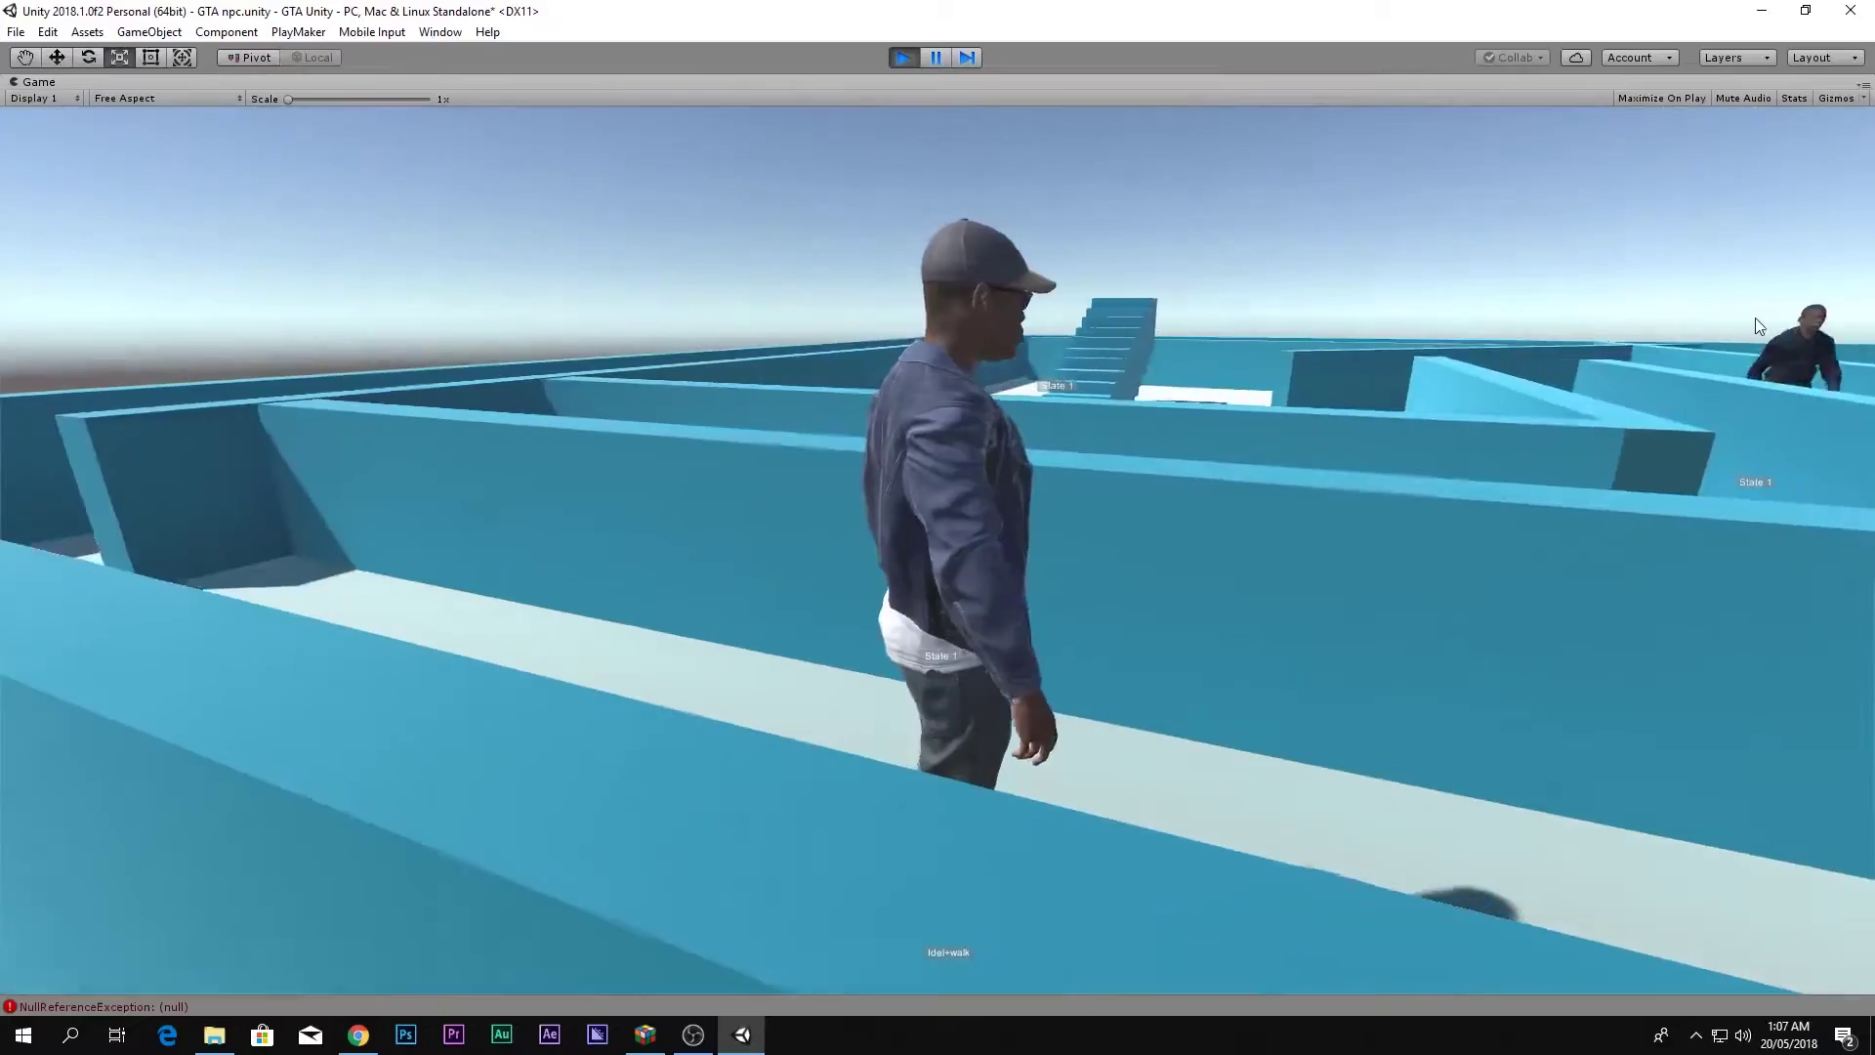
key("w")
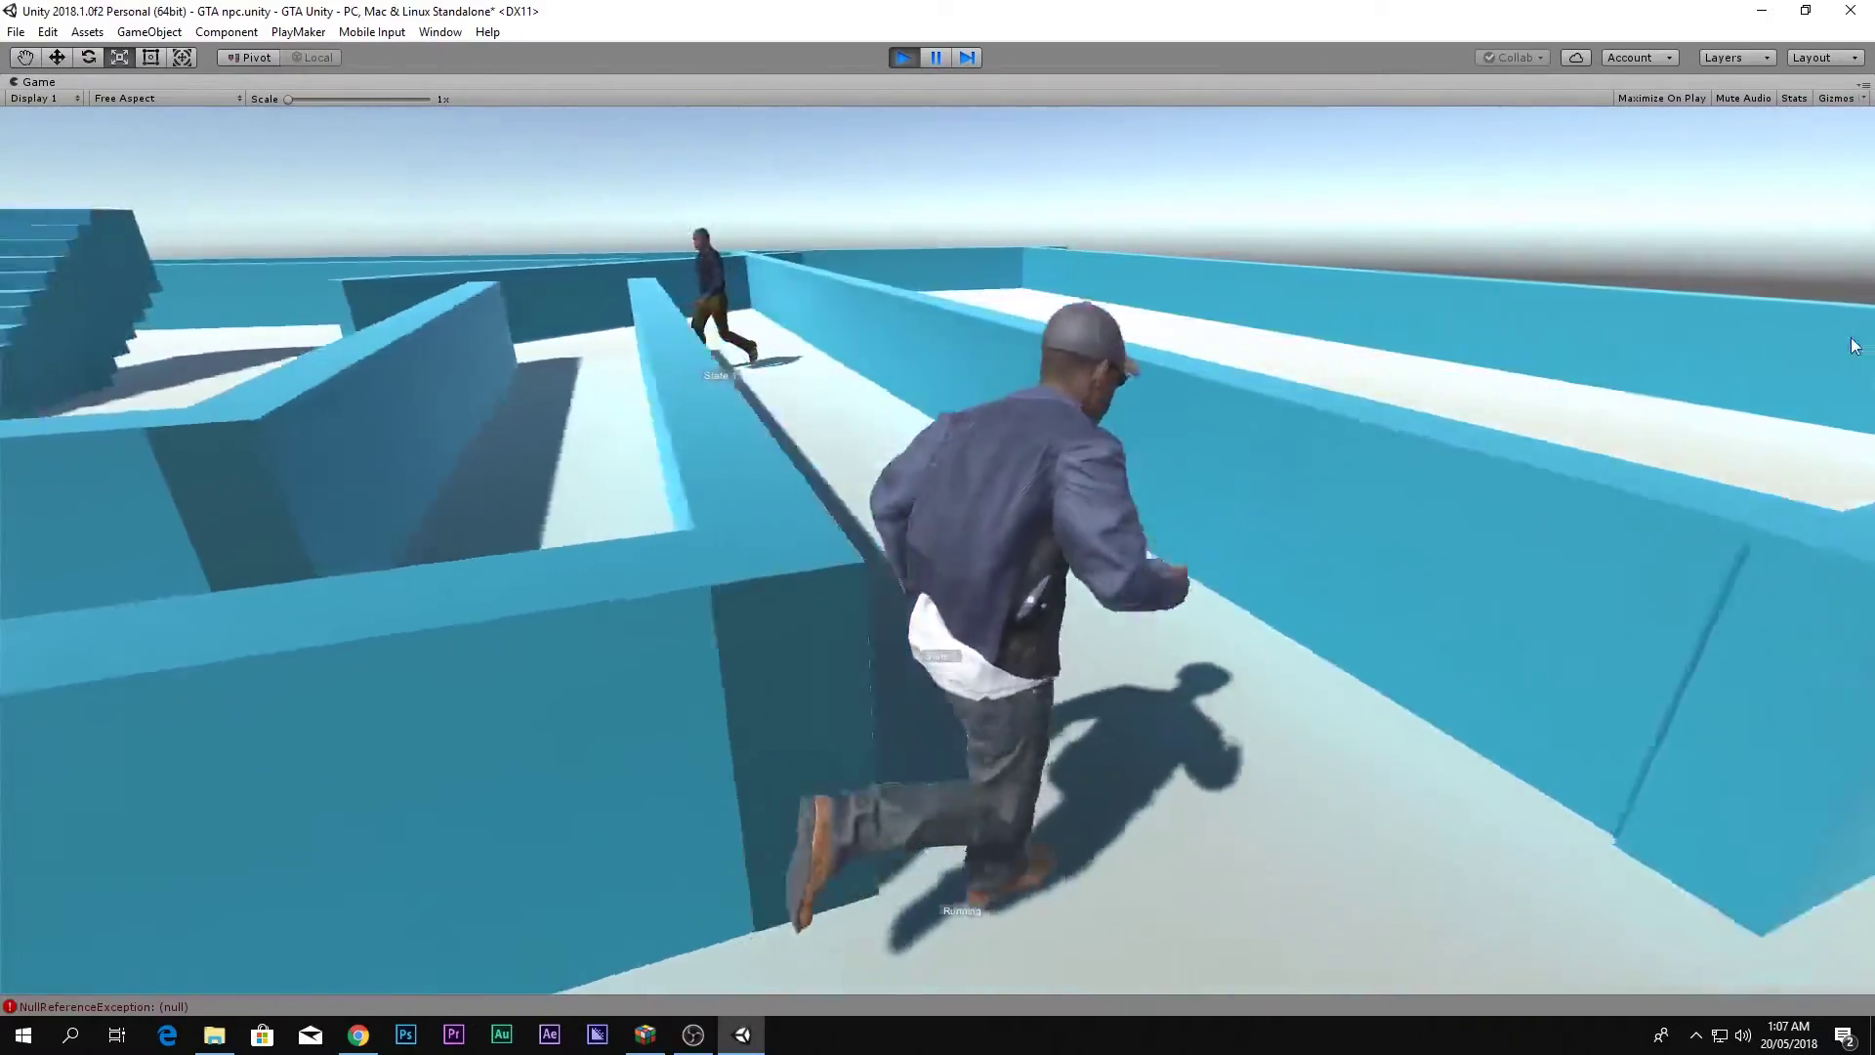
key("w")
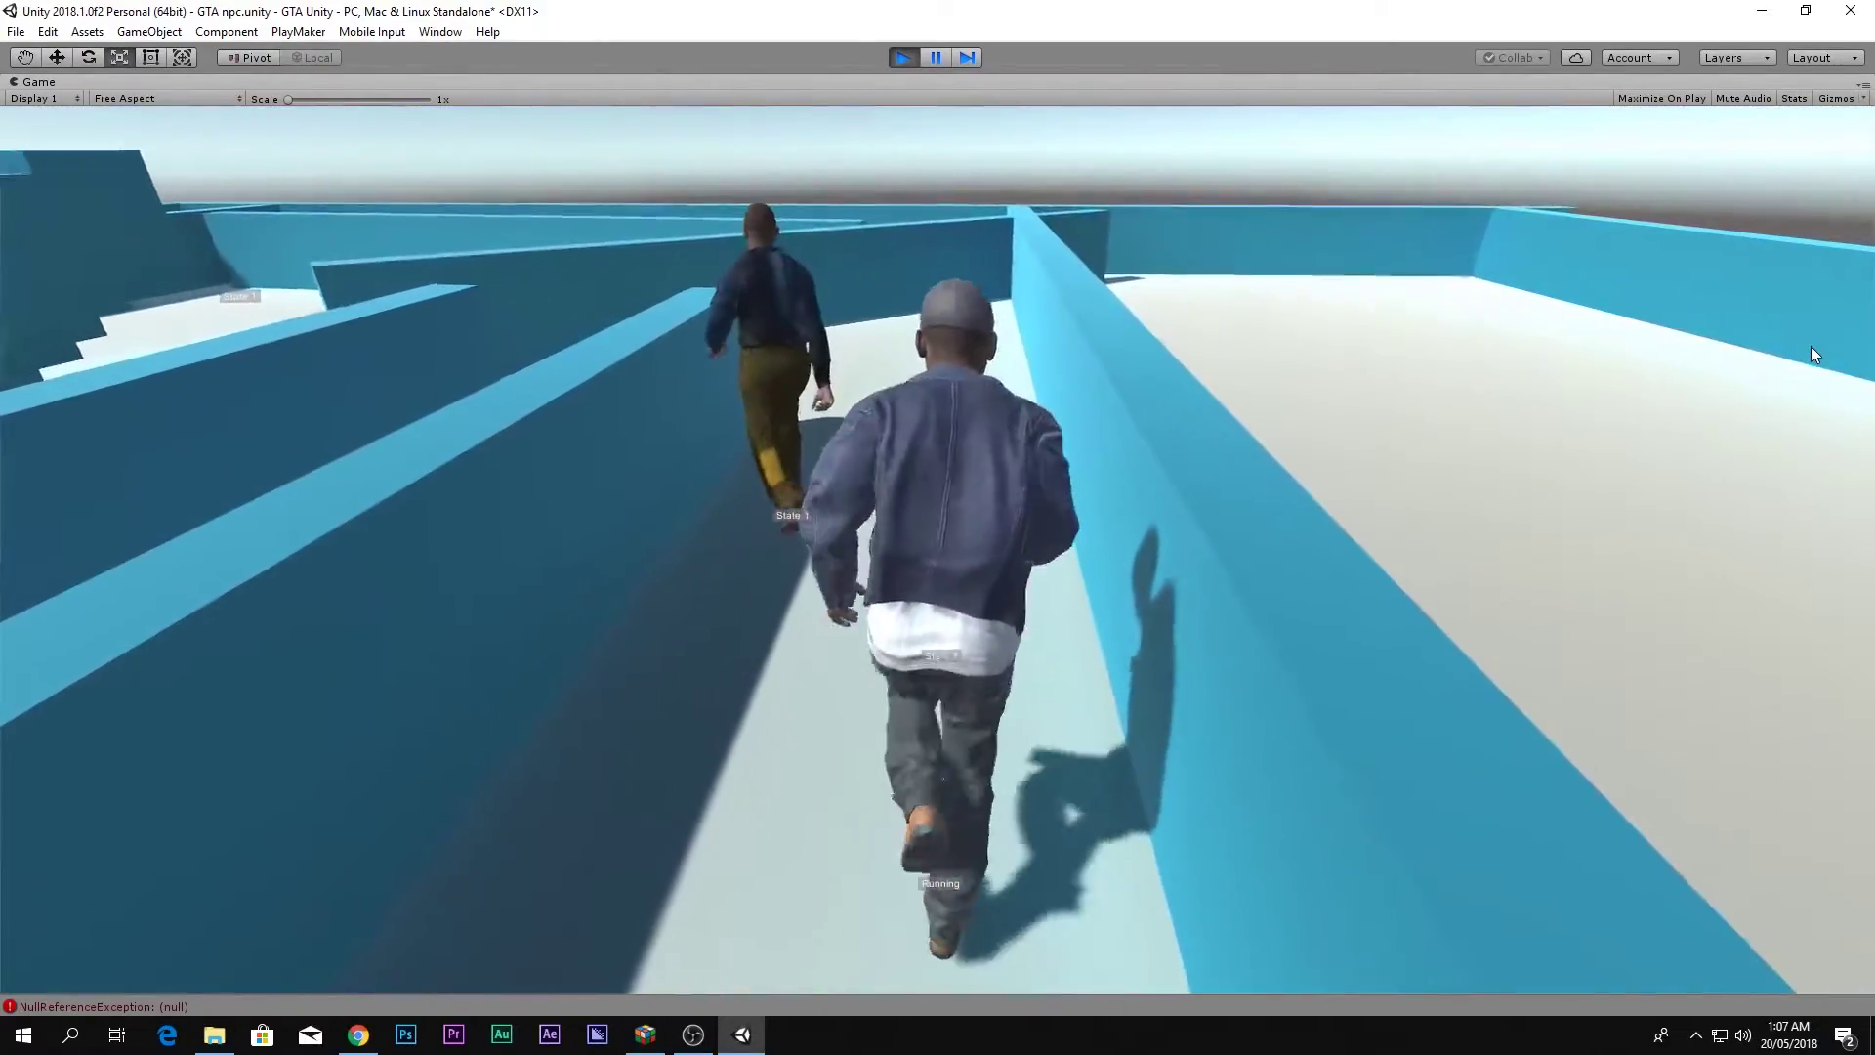
key("w")
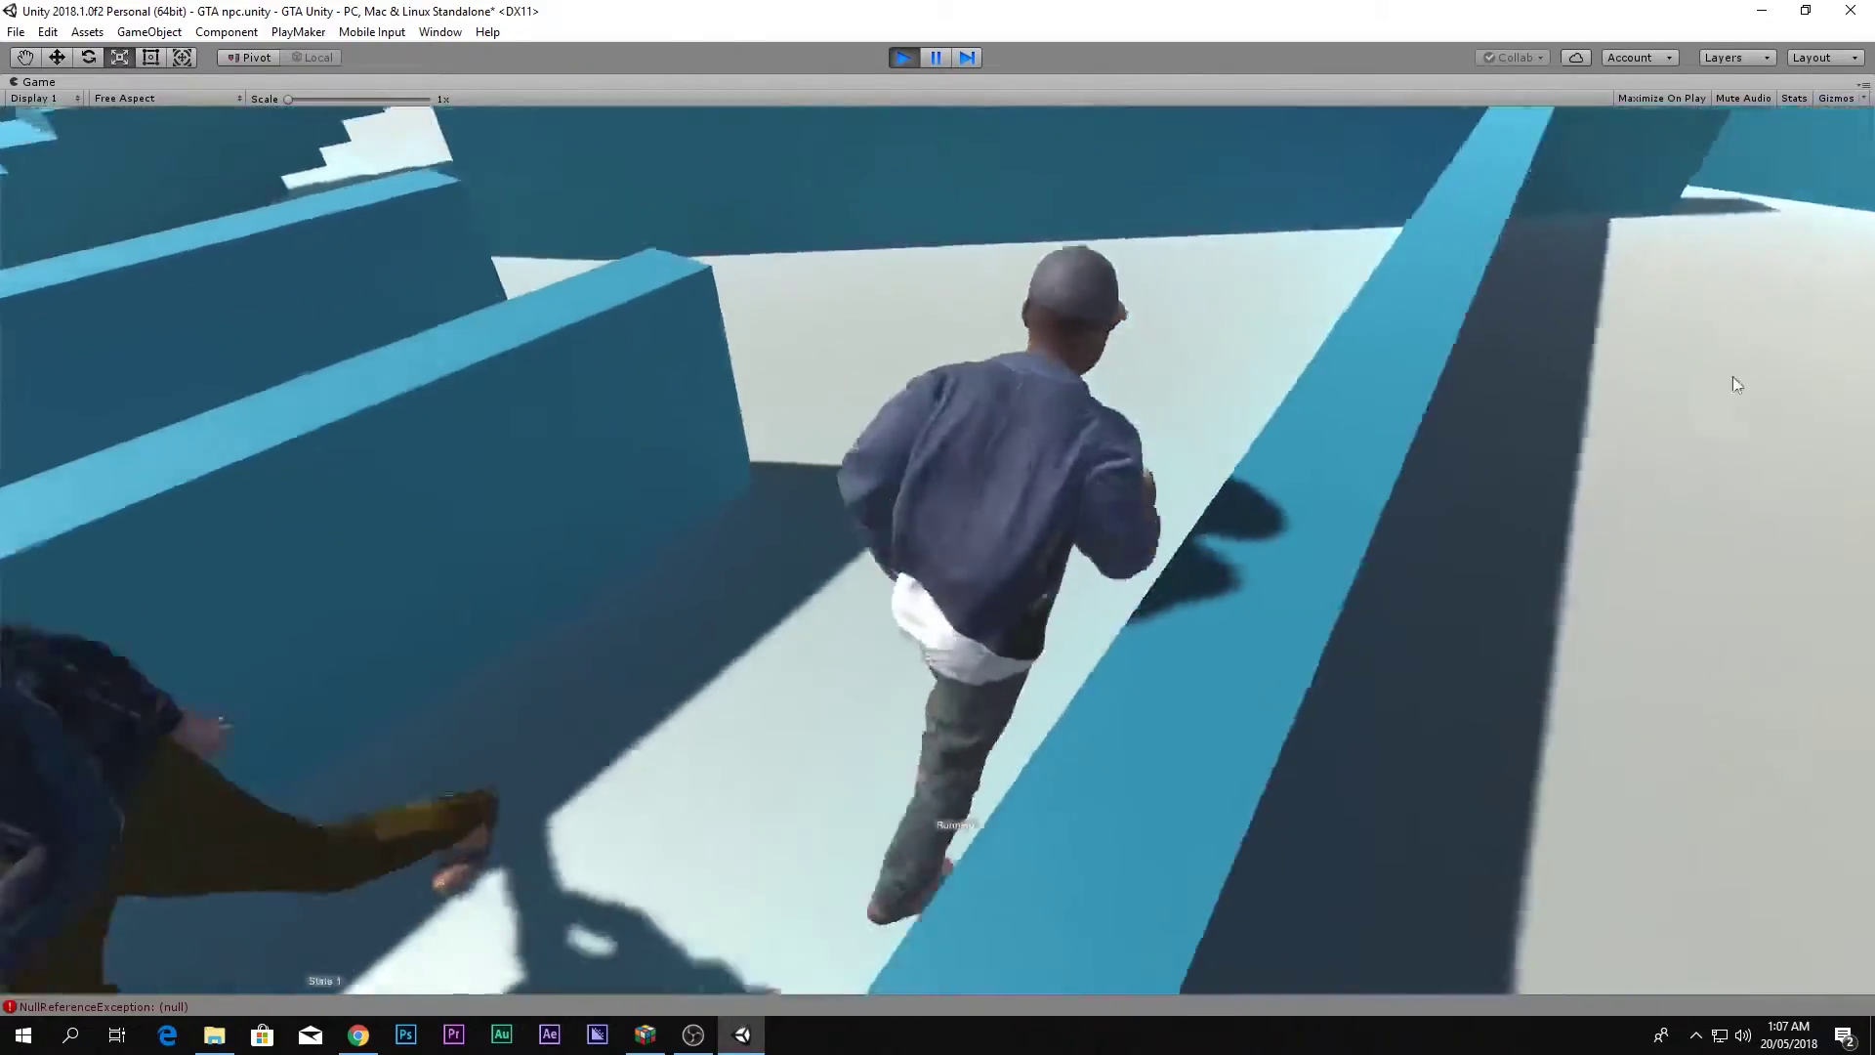
key("s")
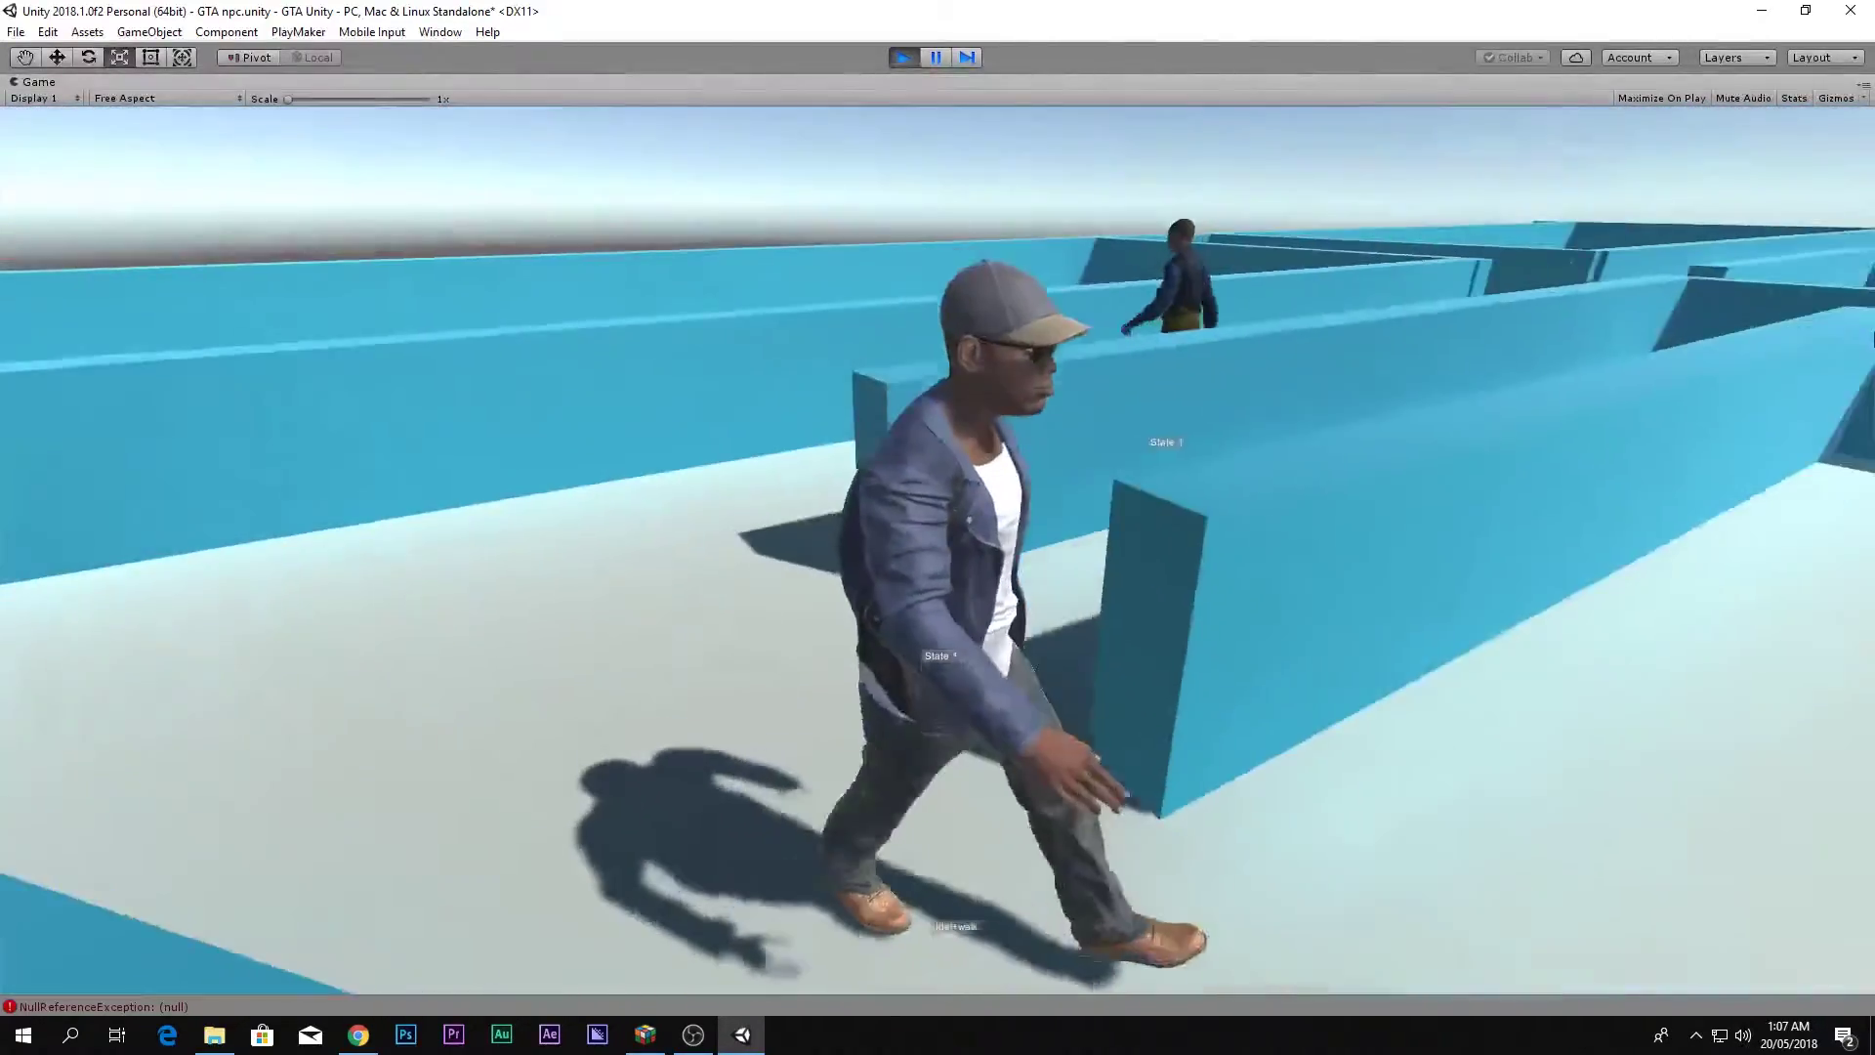
key("w")
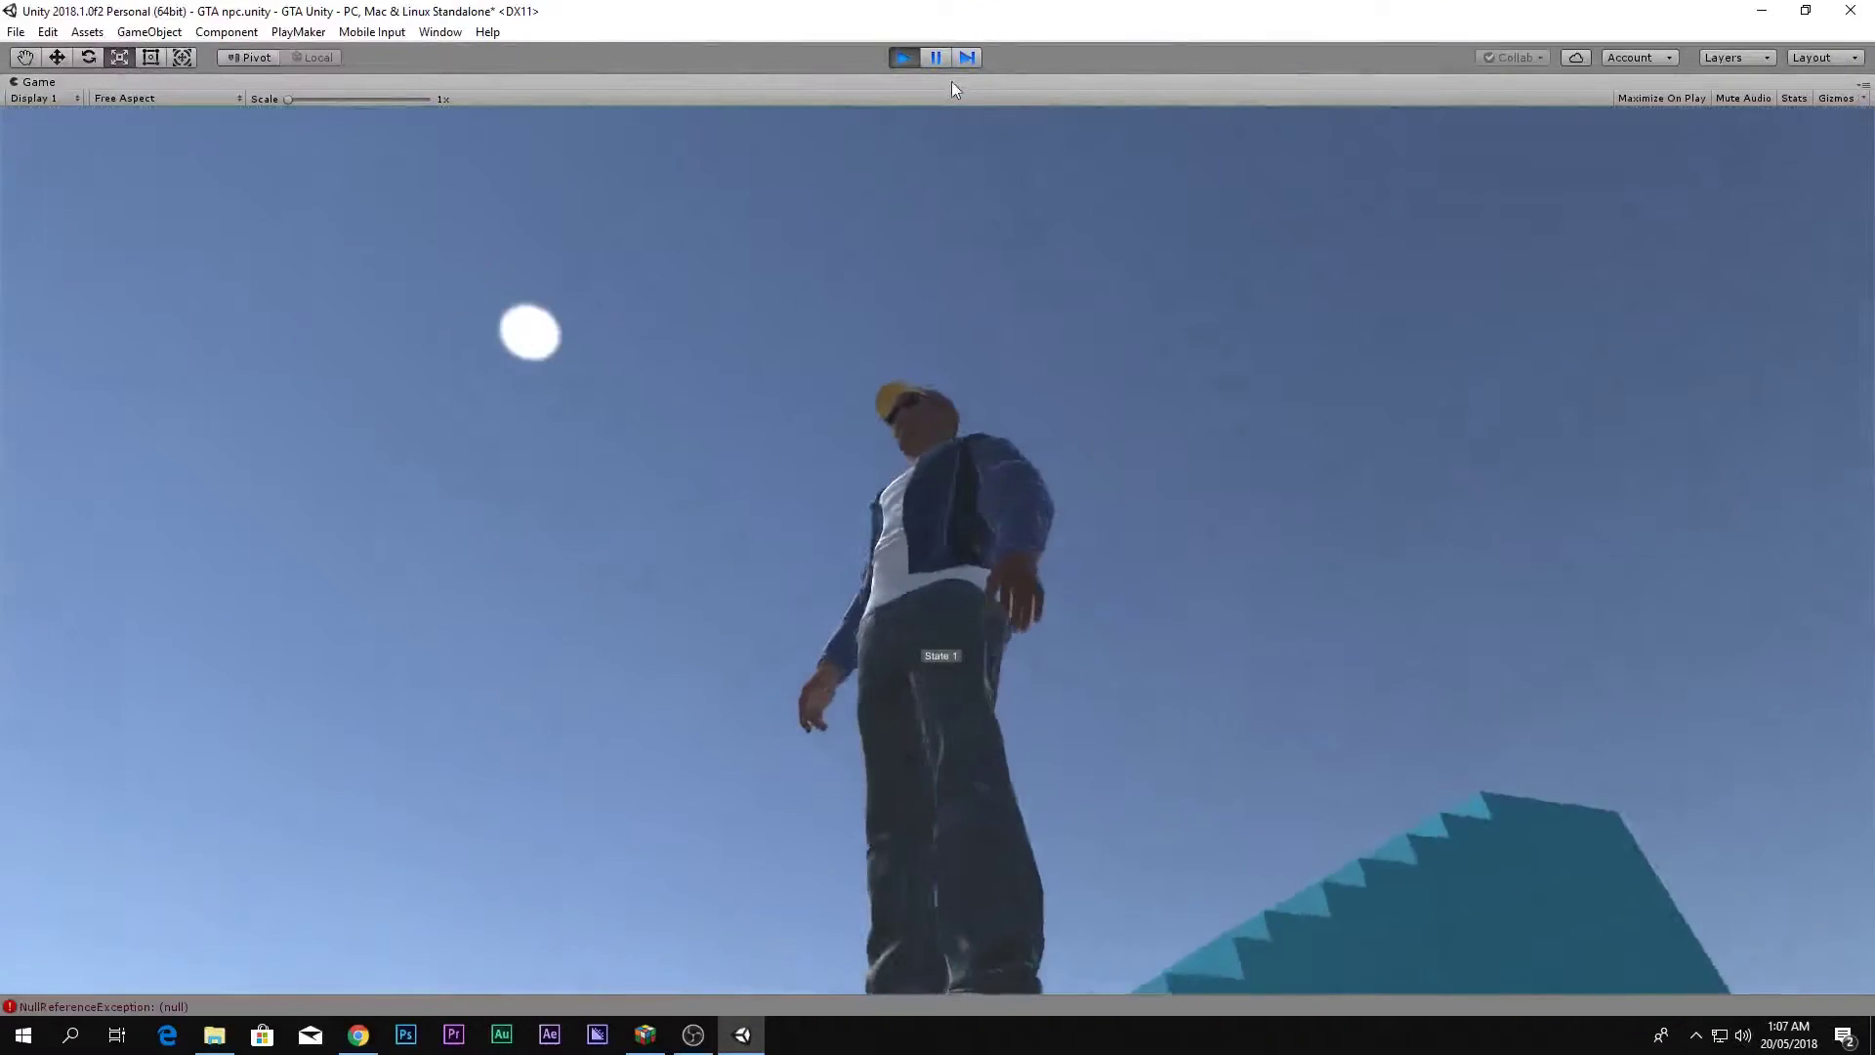
left_click(904, 59)
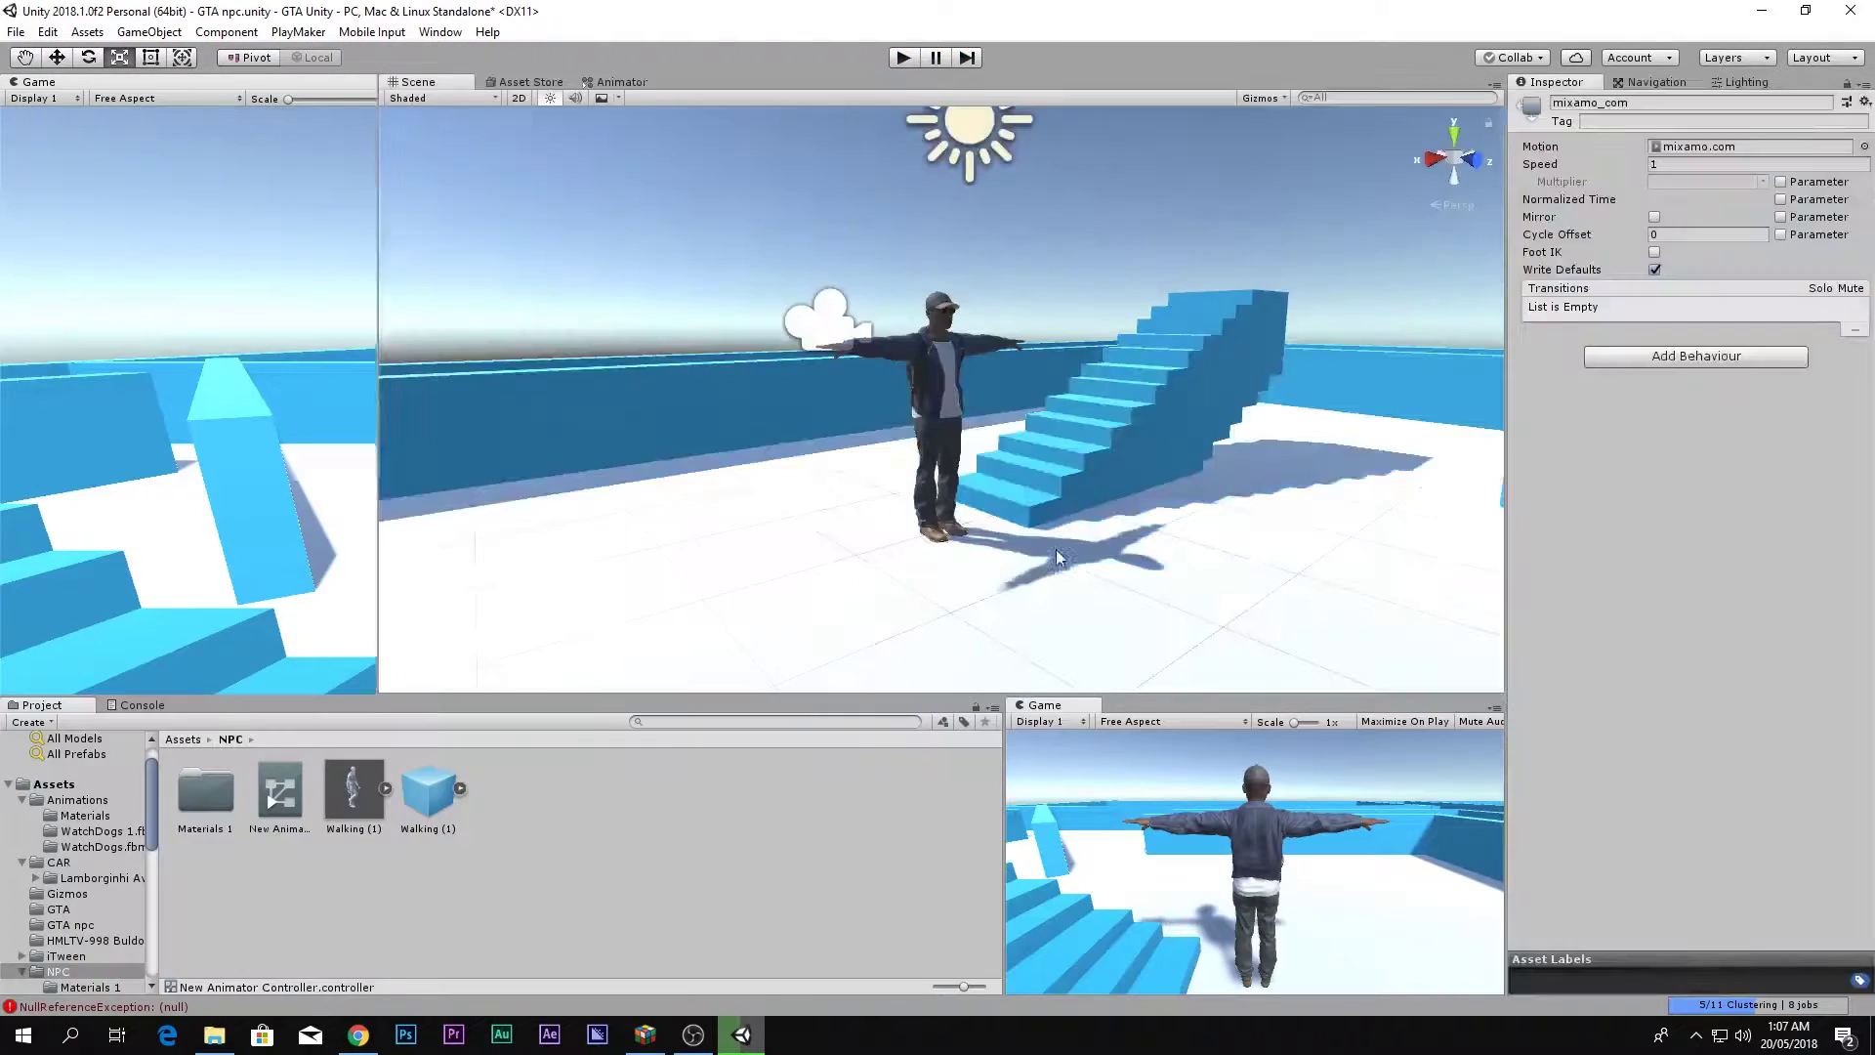
Open the GTA scene from the project's Assets folder in place of the GTA npc scene.
key("BackSpace")
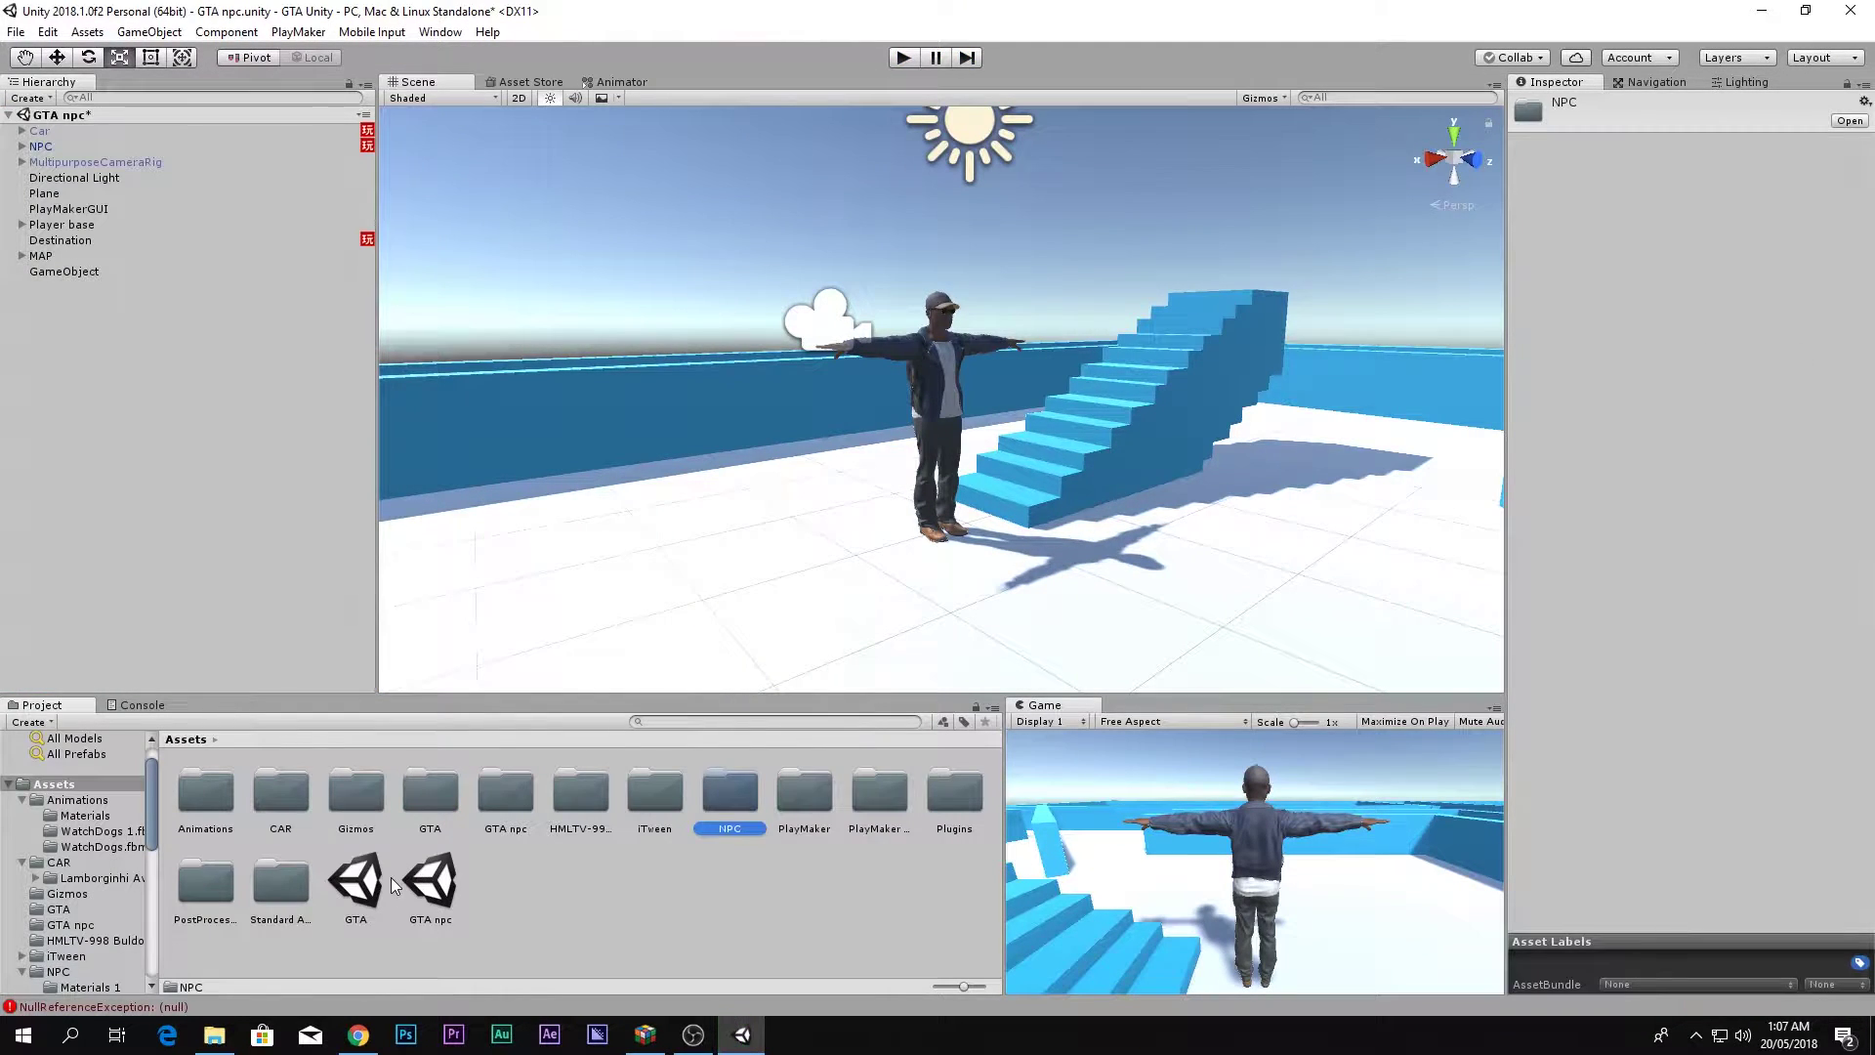
double_click(381, 877)
left_click(910, 558)
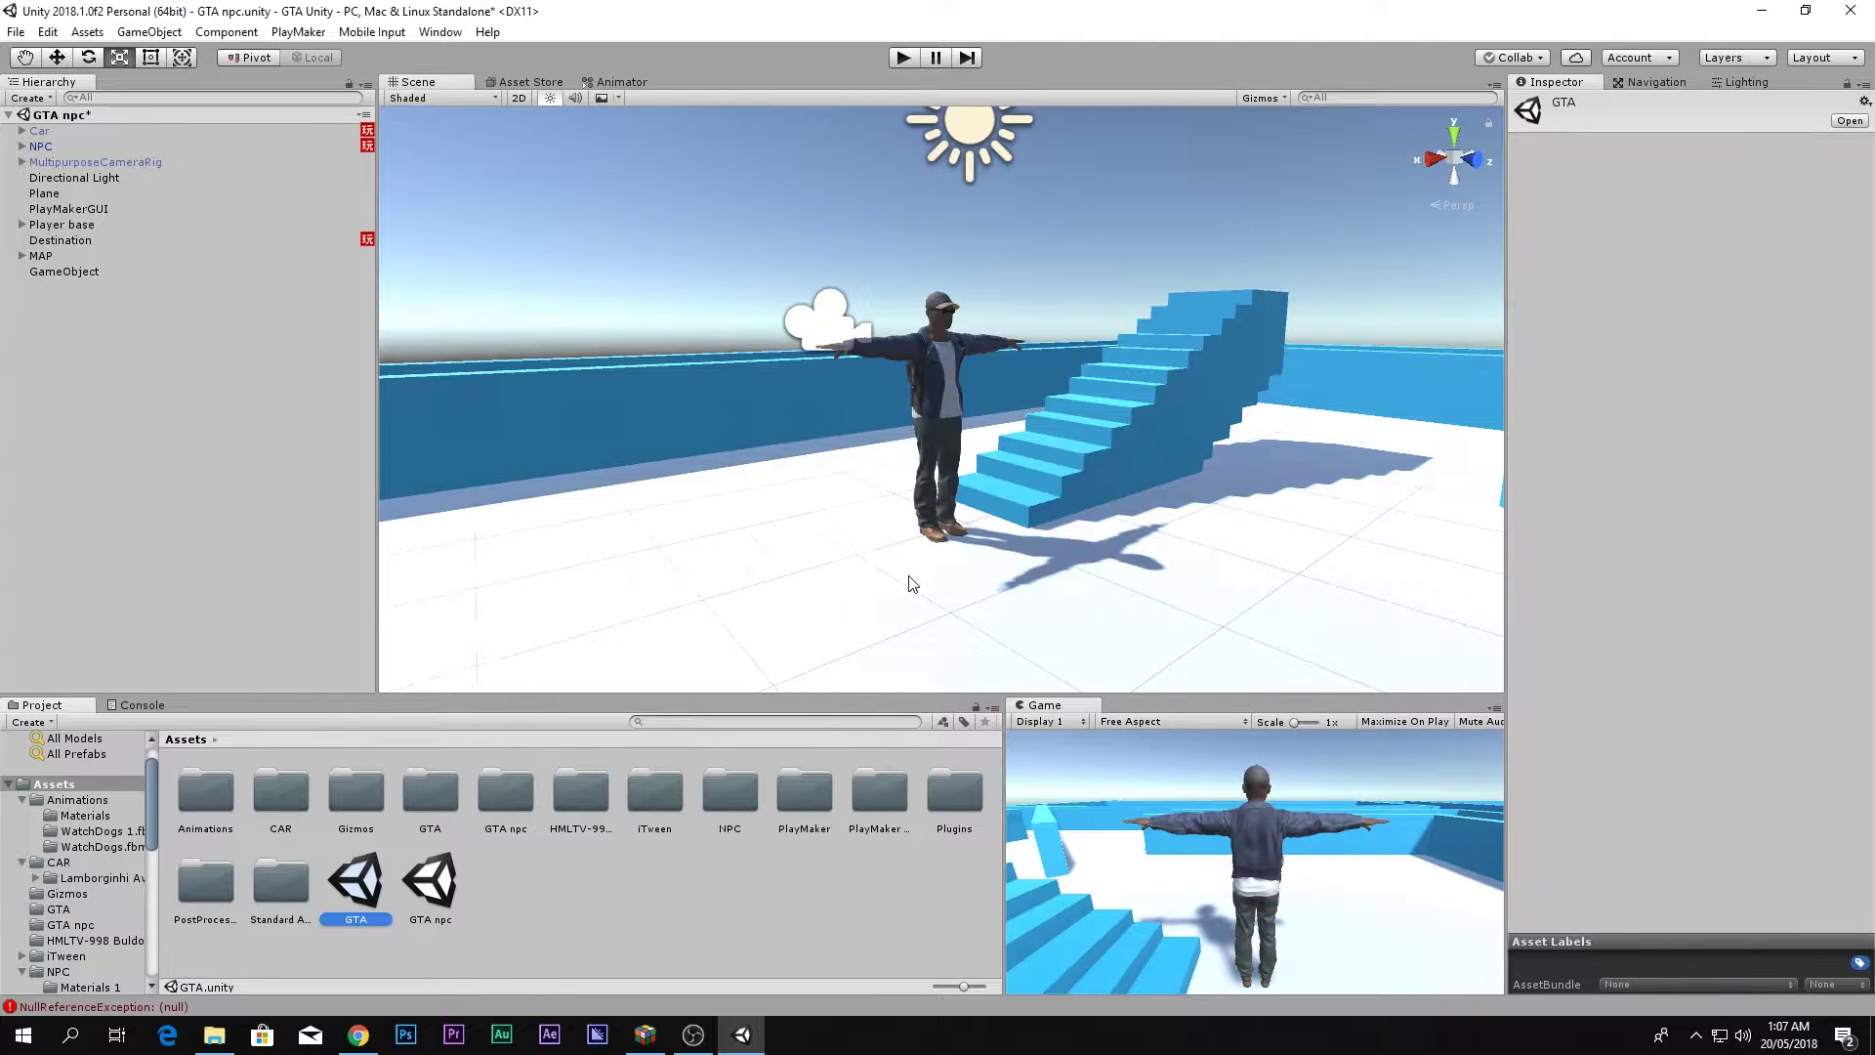
right_click_drag(995, 532, 1123, 546)
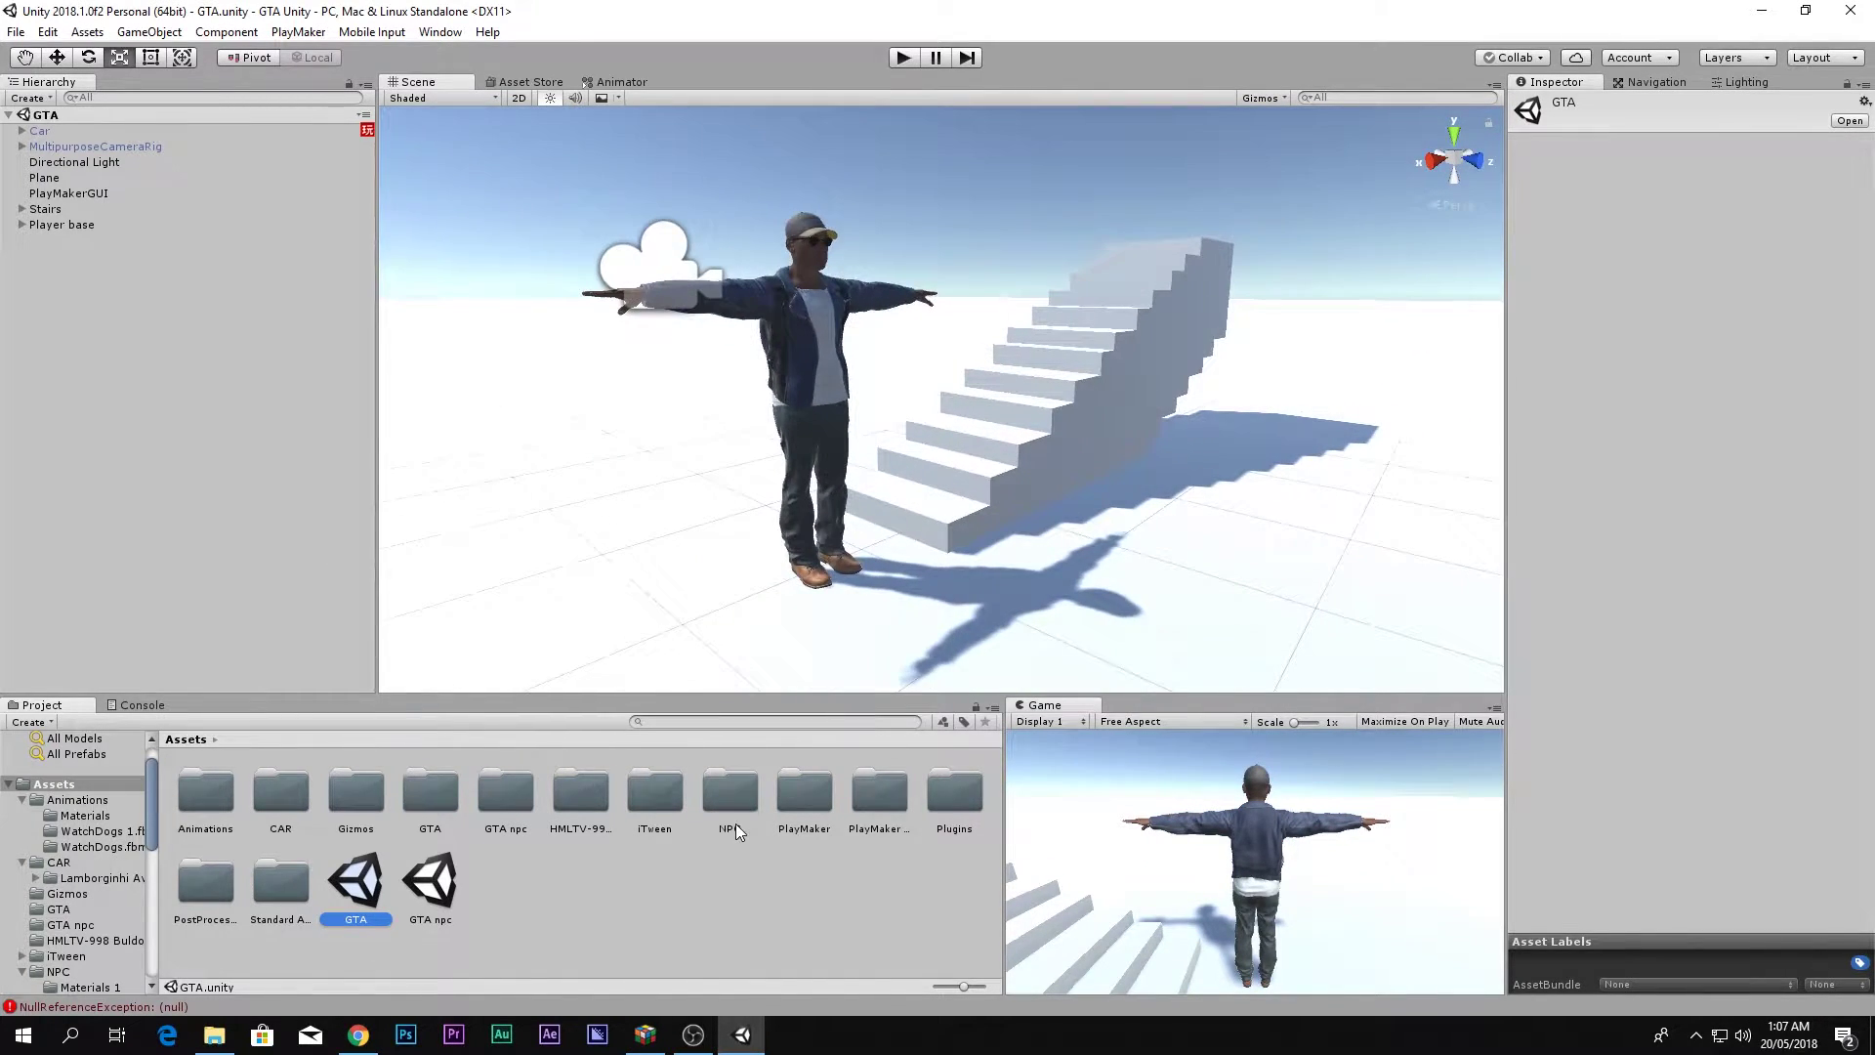
Delete the New Animator Controller asset from the NPC folder and return to the Assets folder.
left_click(730, 823)
left_click(617, 869)
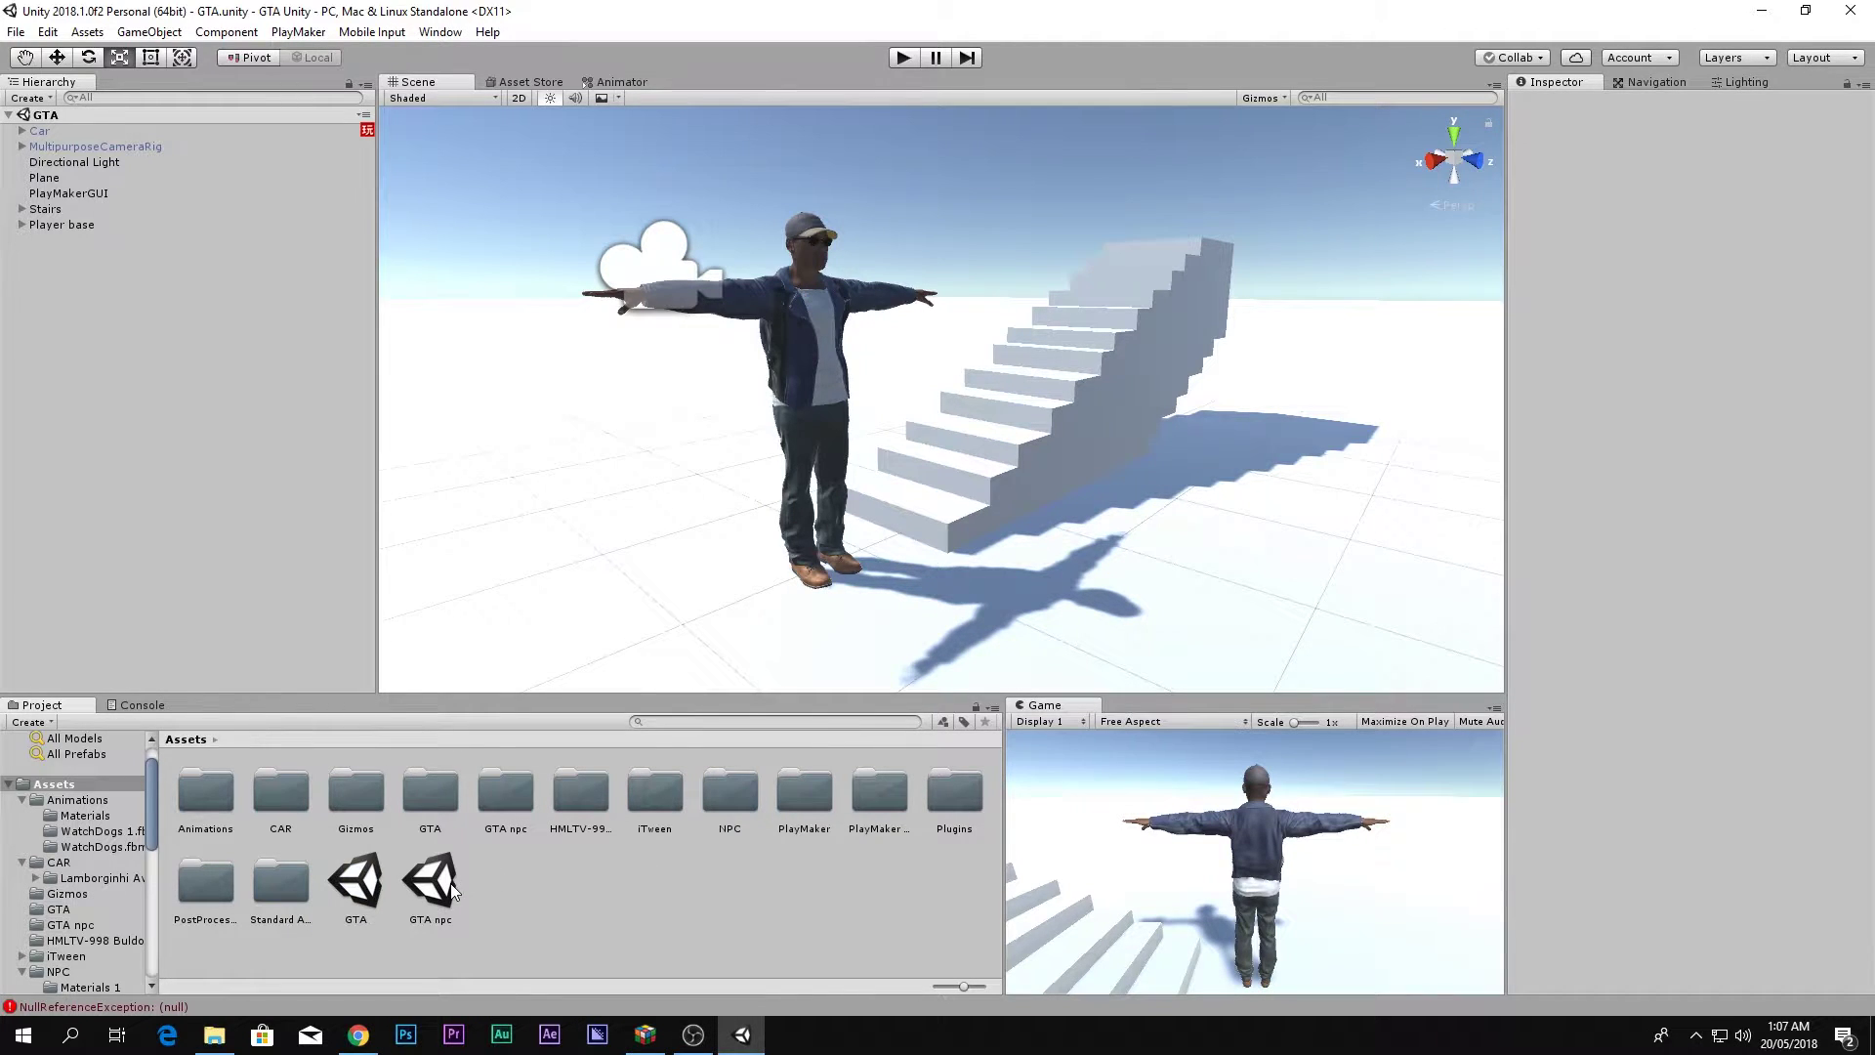
double_click(748, 809)
left_click(293, 791)
key("Delete")
key("Return")
key("BackSpace")
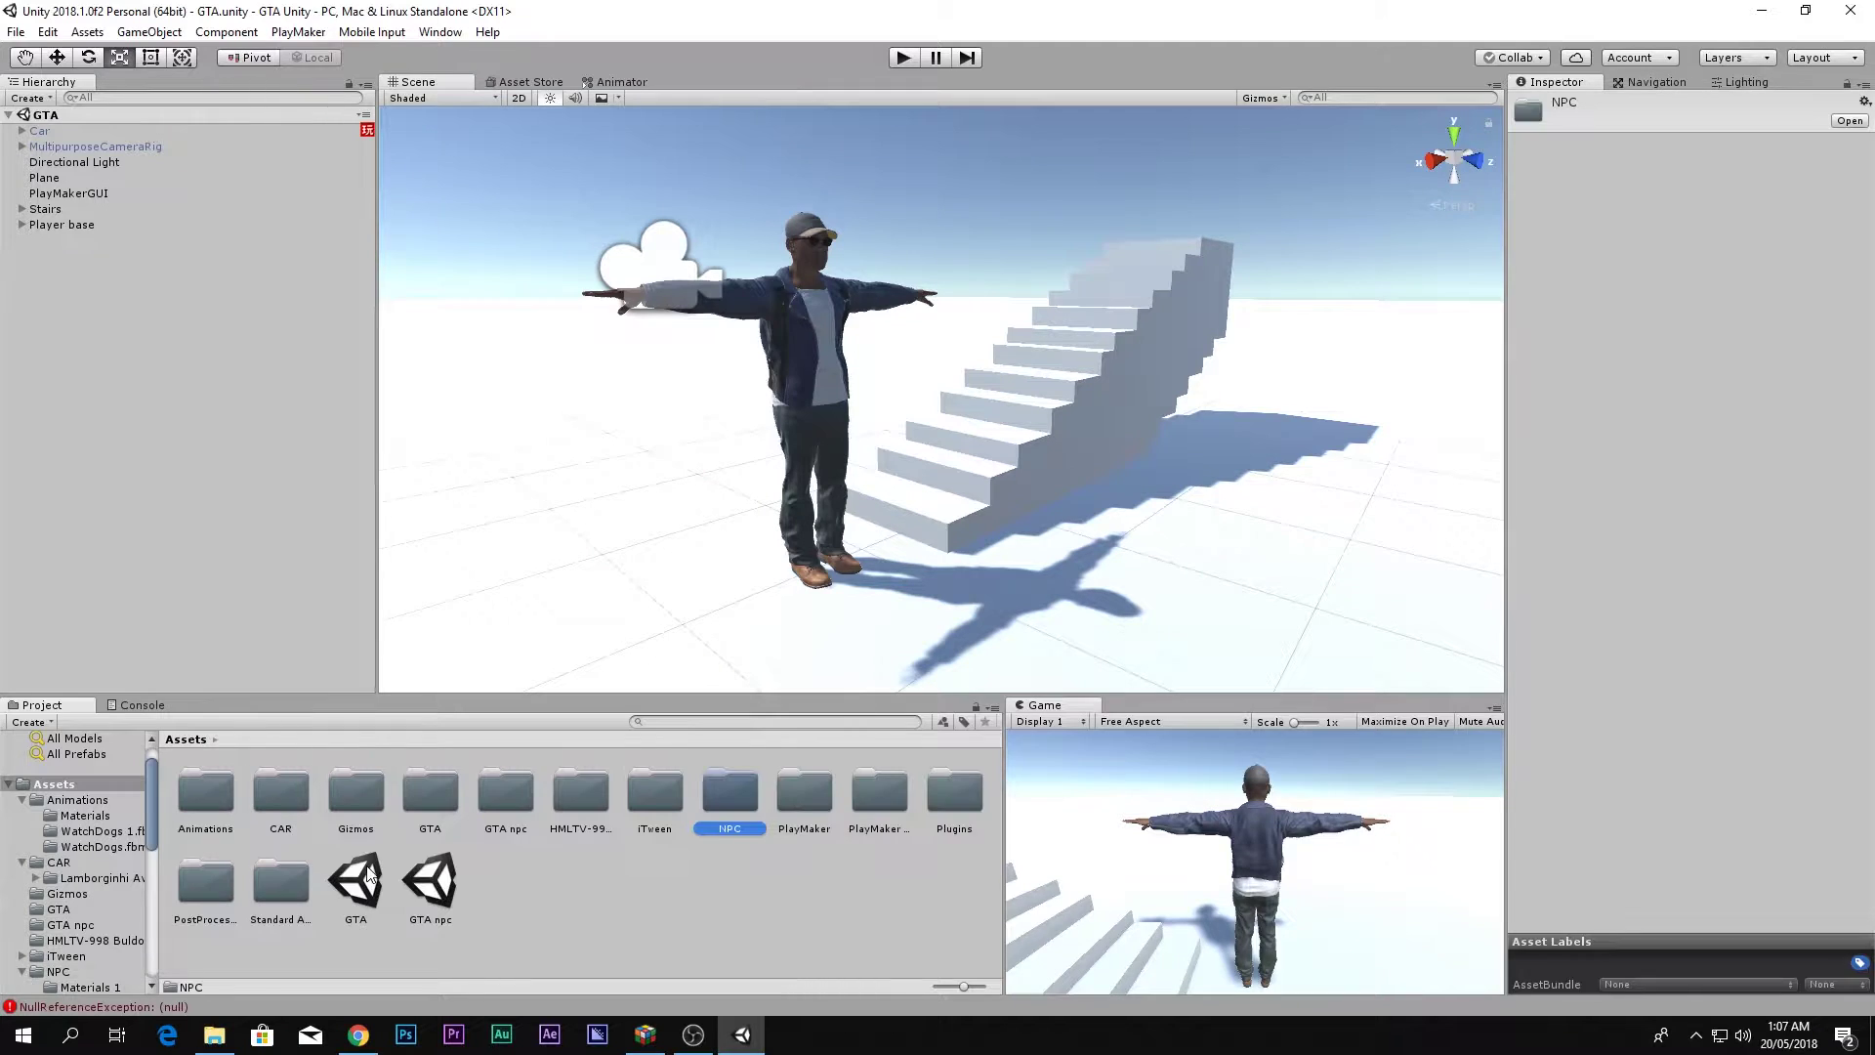
Place the textured Walking (1) prefab from the NPC folder into the scene on the ground near the player.
double_click(735, 799)
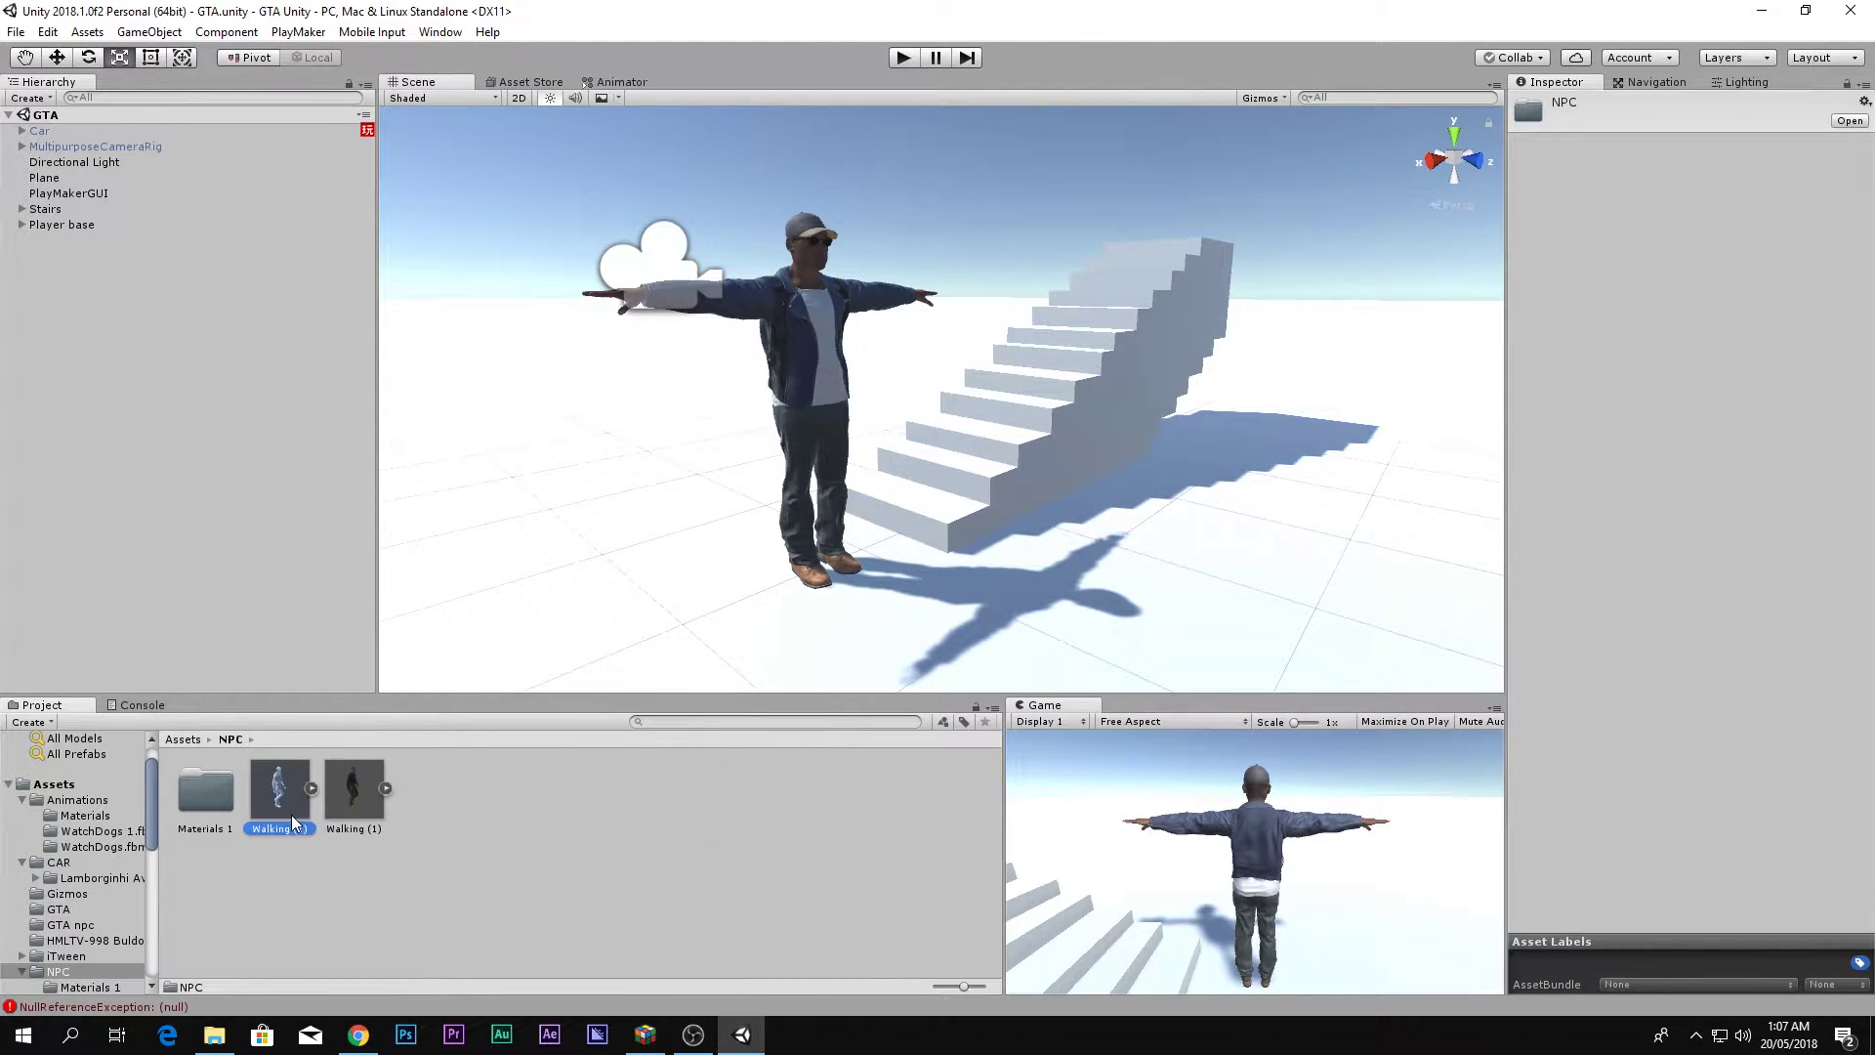
left_click(291, 815)
left_click(367, 806)
scroll(658, 620, "down", 3)
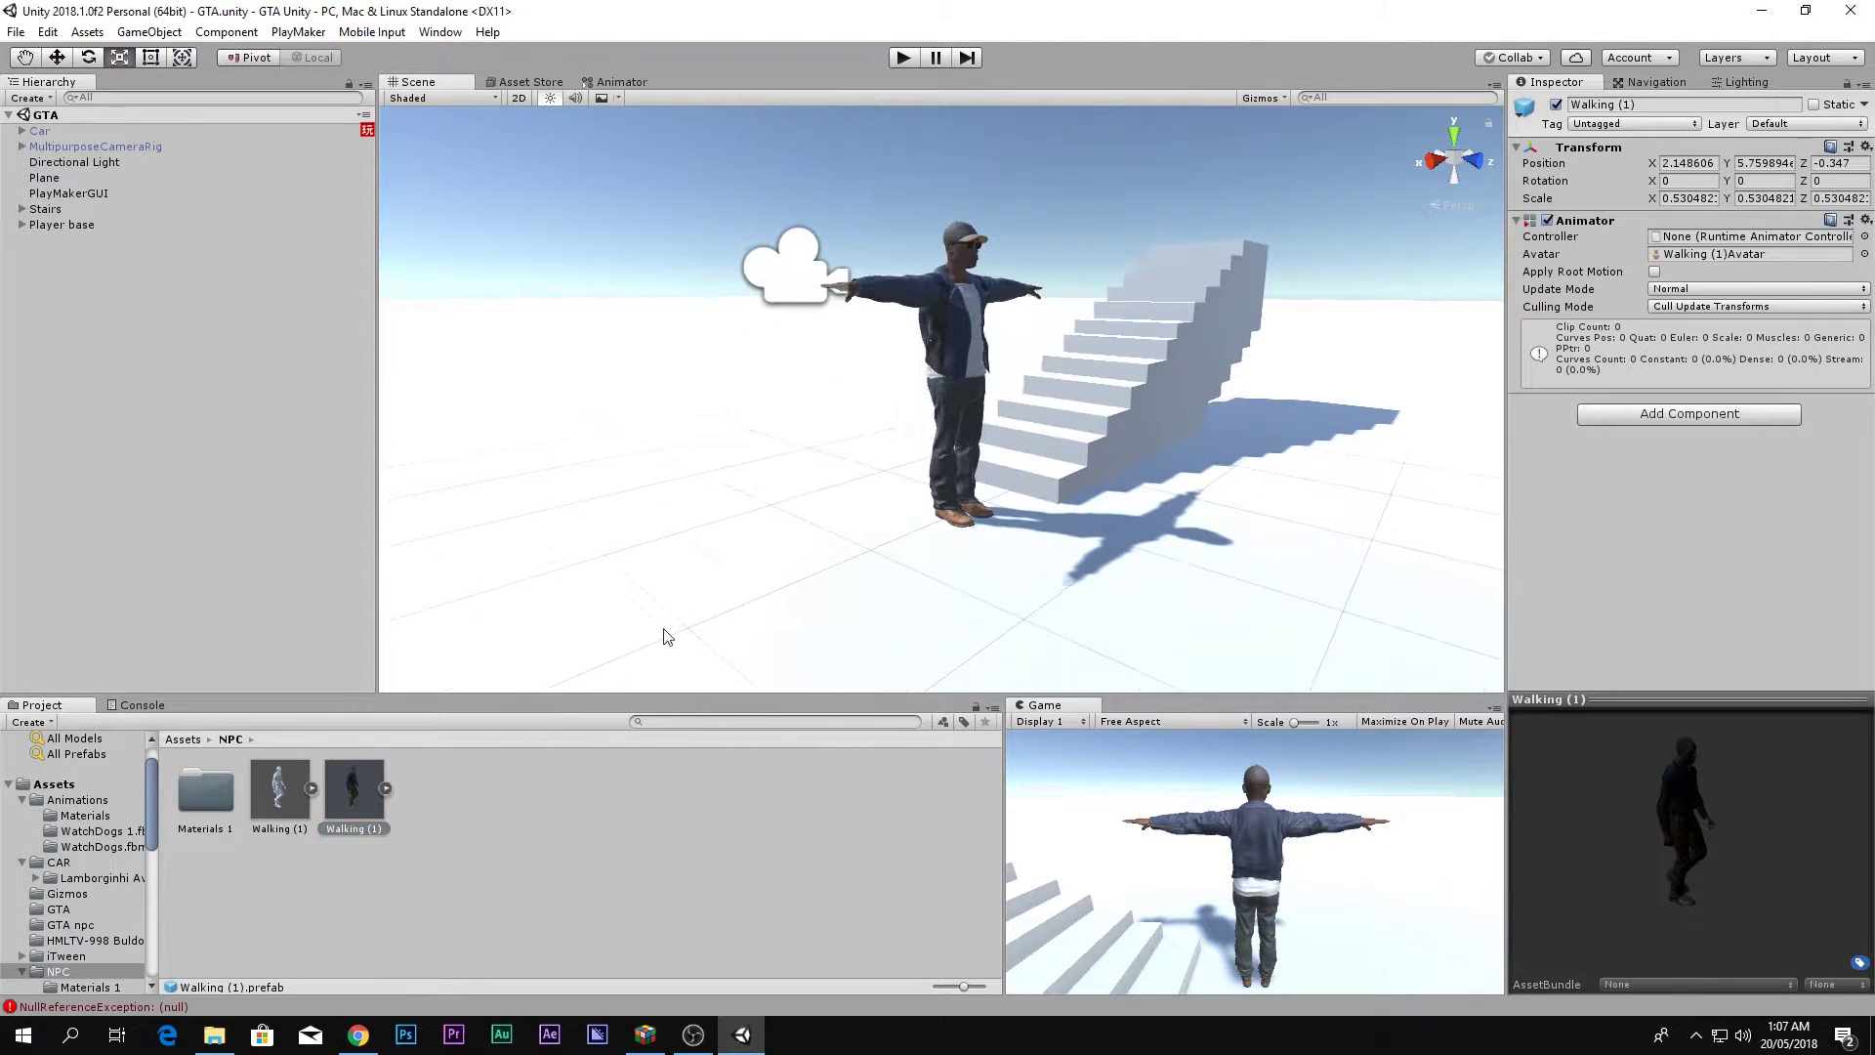
left_click_drag(360, 795, 590, 613)
left_click_drag(514, 349, 744, 649, "alt")
Review the NPC folder's materials and Walking (1) prefab, and preview the Walking (1) model's mixamo.com animation clip.
left_click(275, 811)
left_click(420, 859)
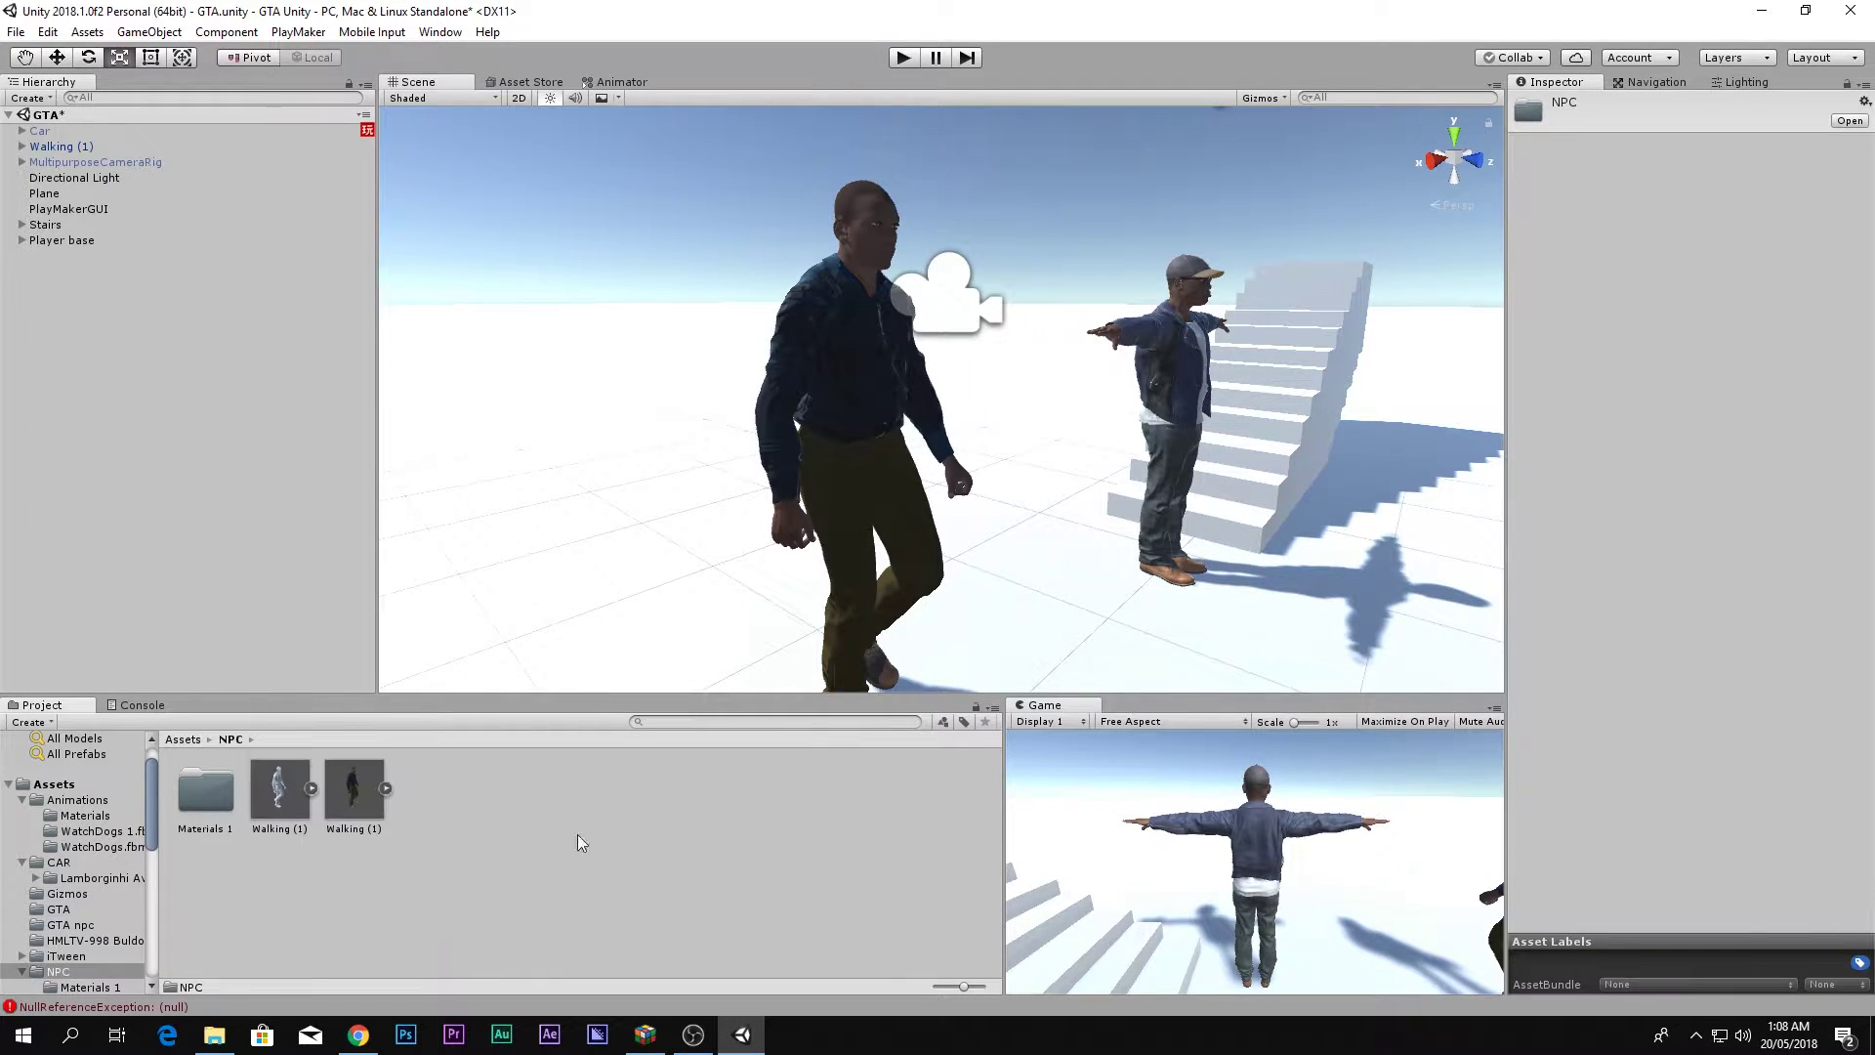
double_click(181, 801)
left_click(230, 739)
left_click(350, 796)
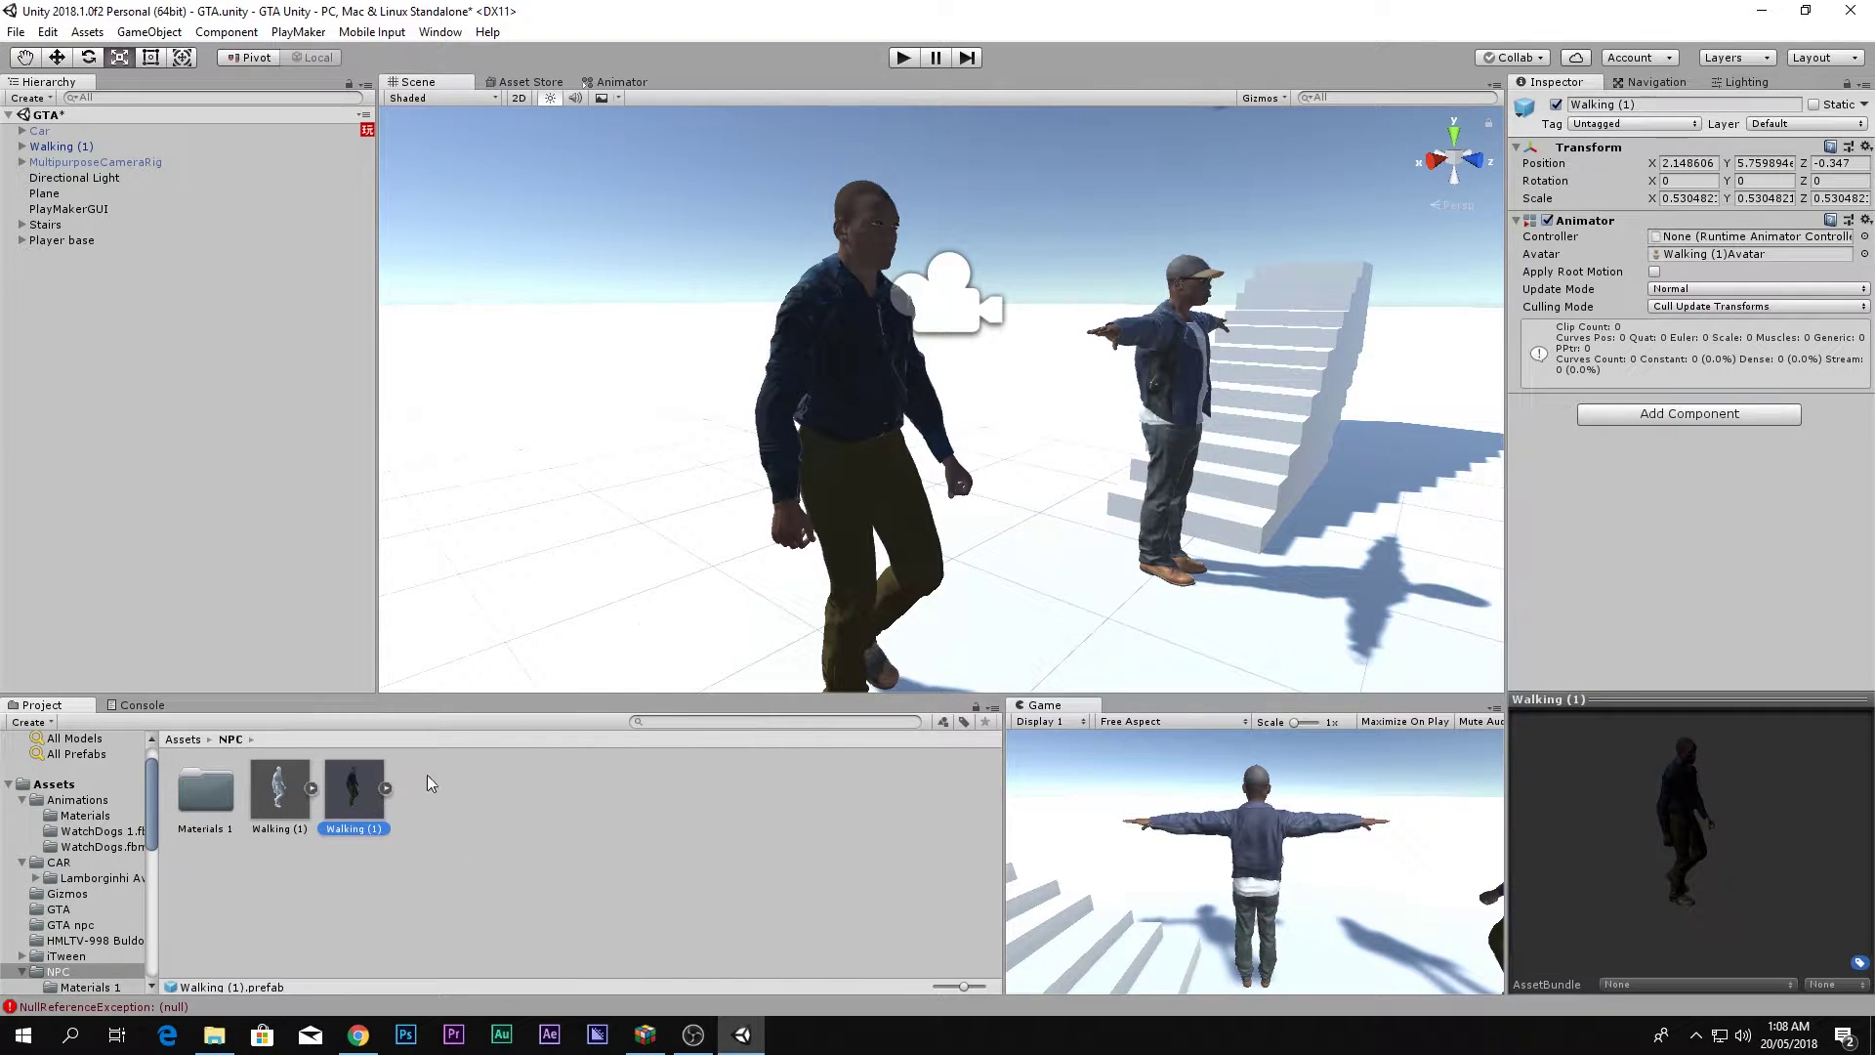
left_click(282, 796)
left_click(1521, 721)
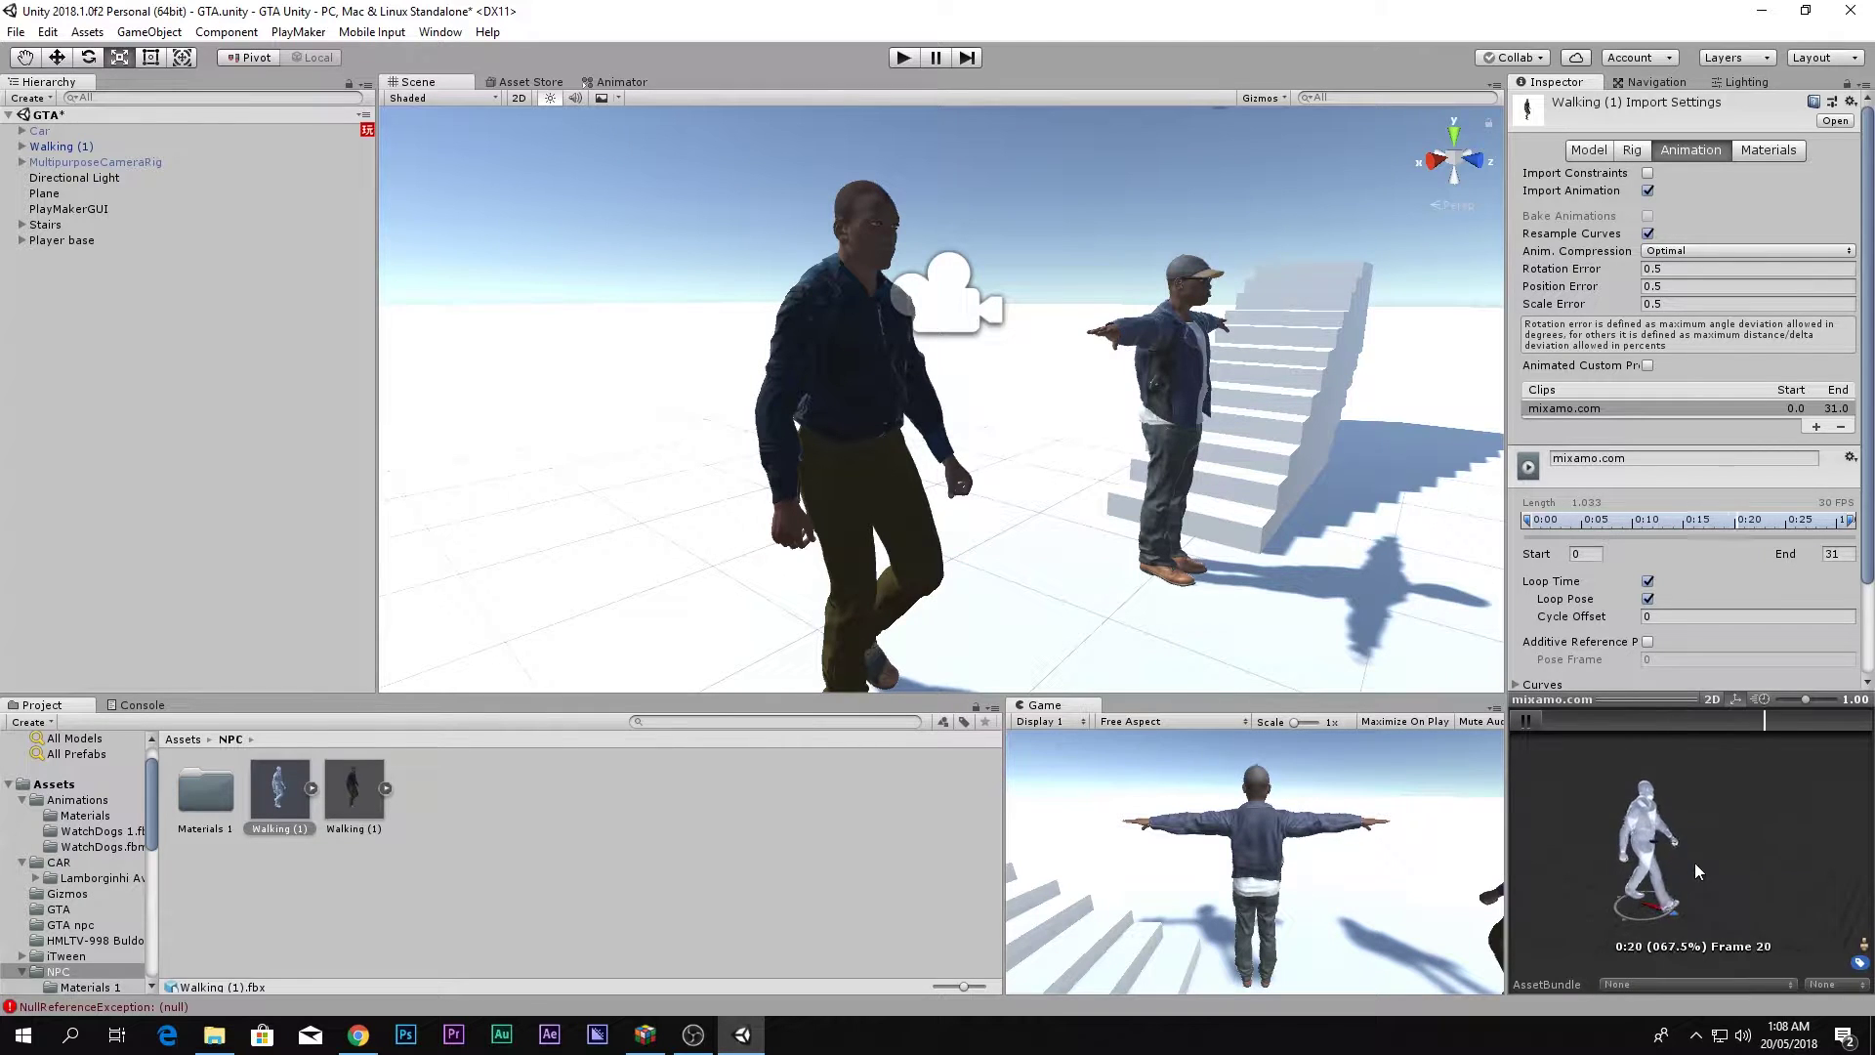
left_click(1521, 728)
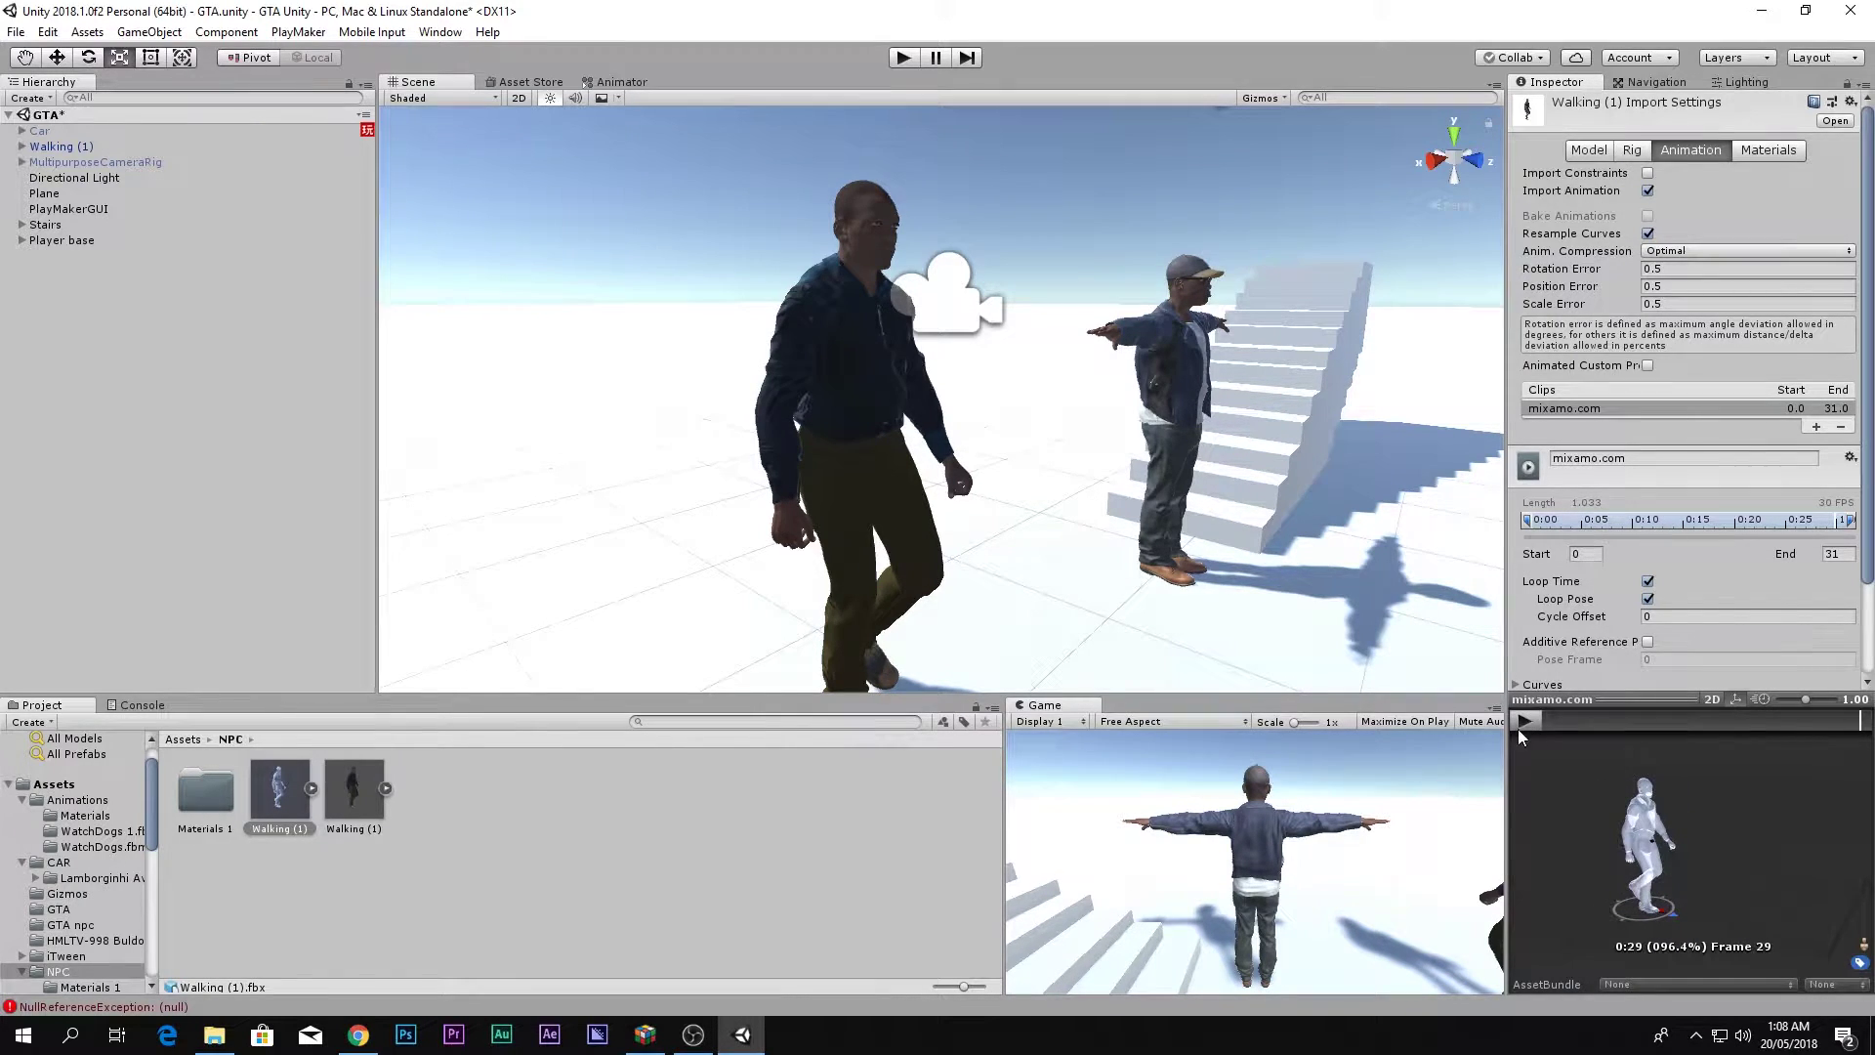
Set the rig's animation type to Generic for the Walking (1) model.
left_click(1629, 152)
left_click(1672, 173)
left_click(1694, 245)
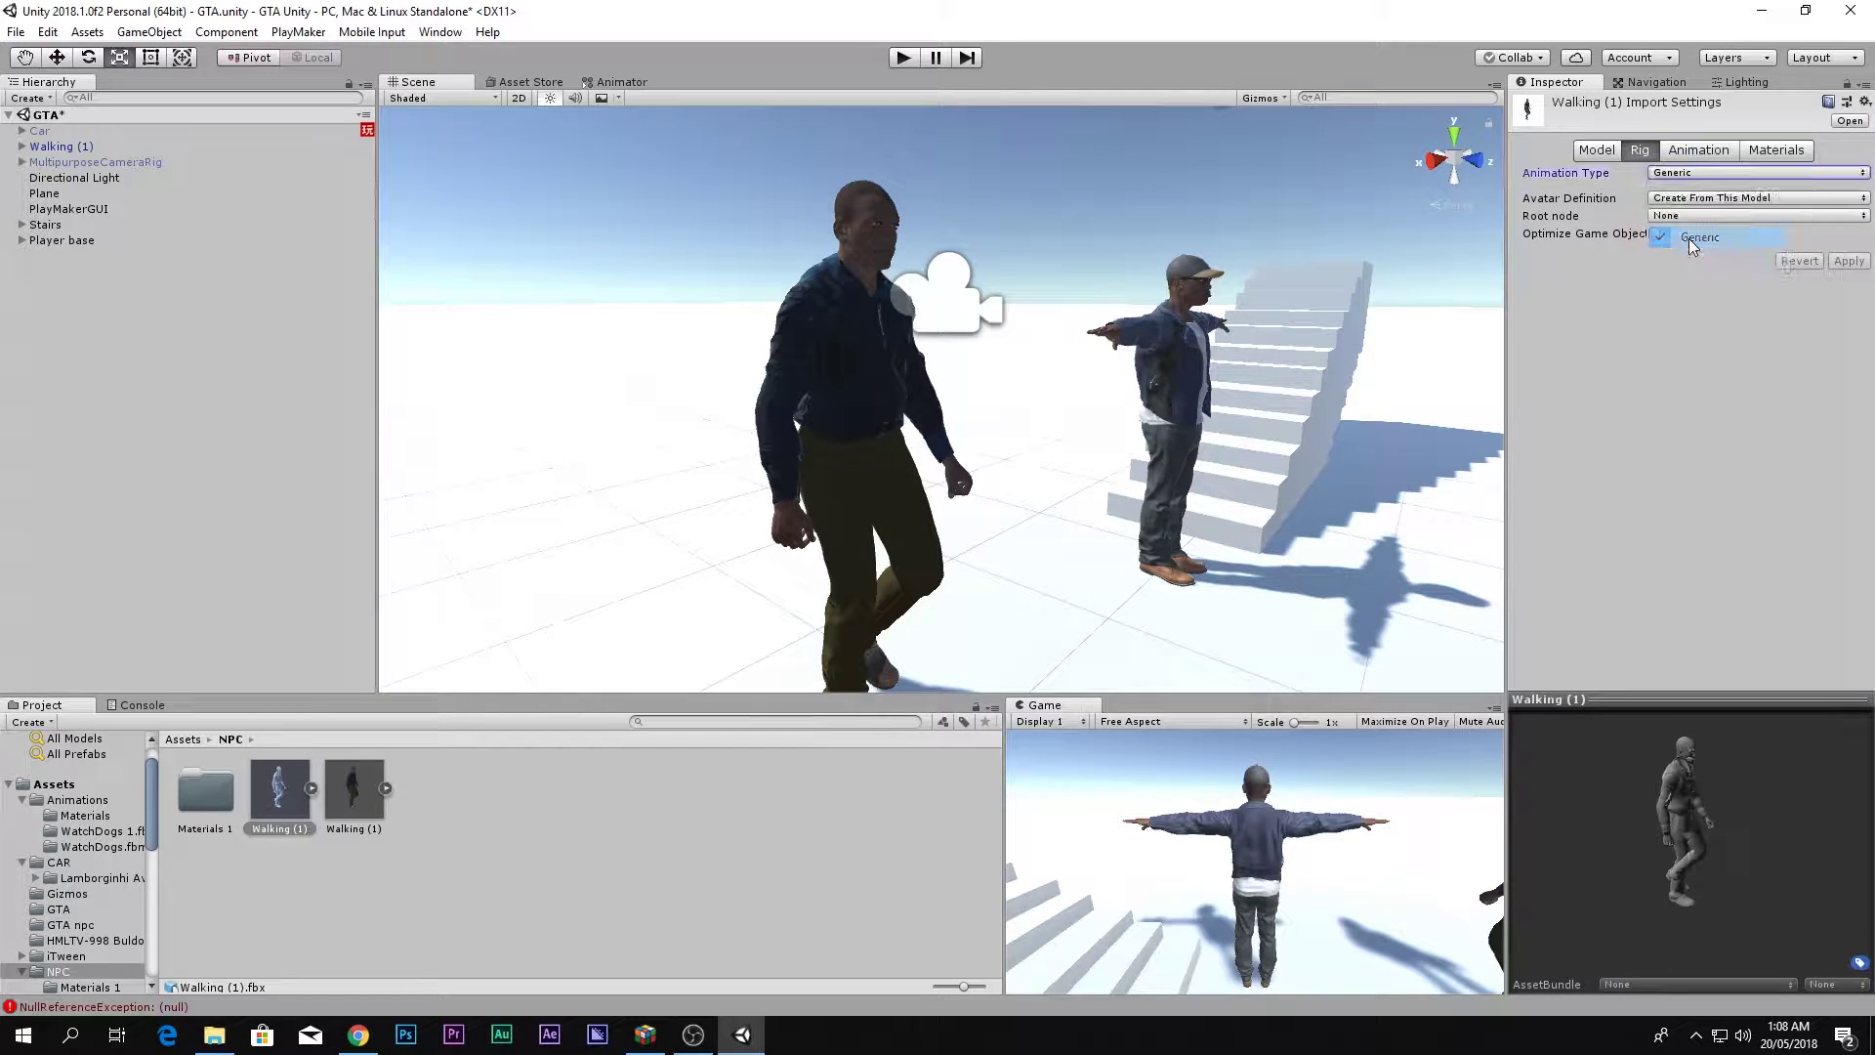
Enable Loop Time and Loop Pose for the mixamo.com clip, preview the walk, and apply the model's import settings.
left_click(1726, 156)
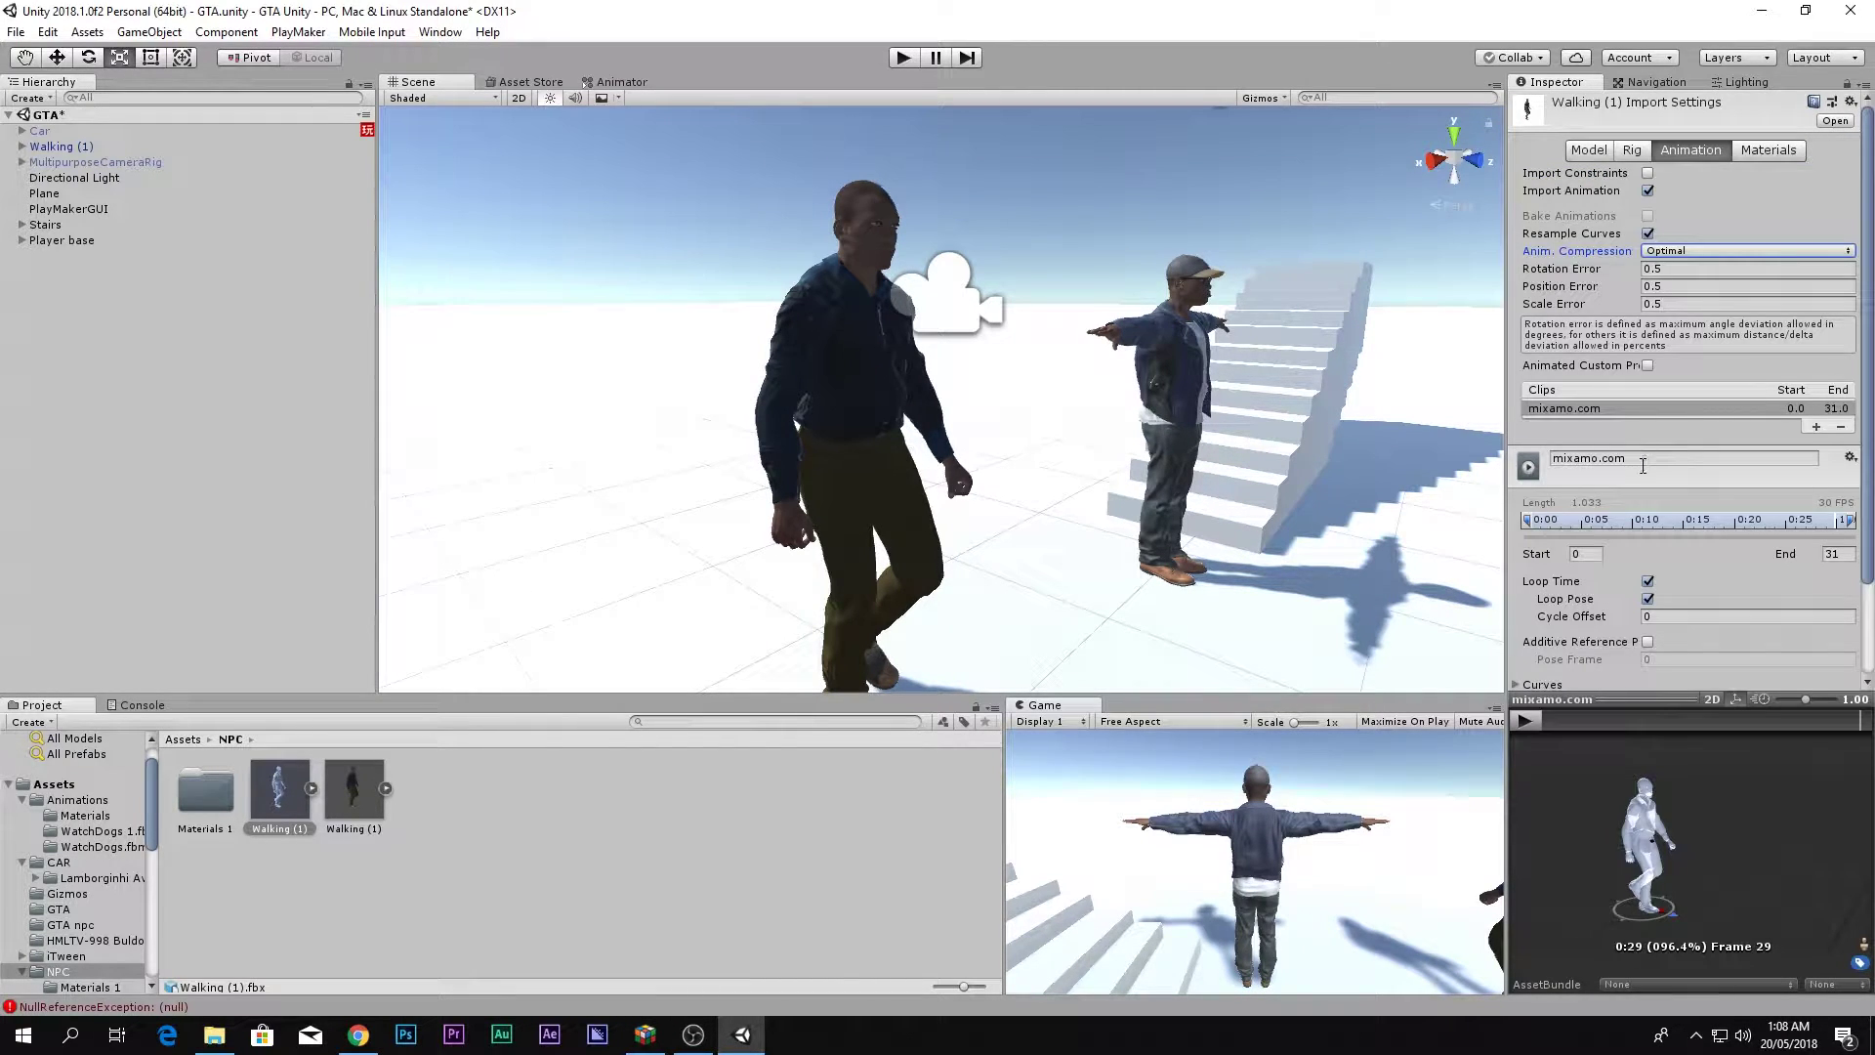
left_click(1649, 597)
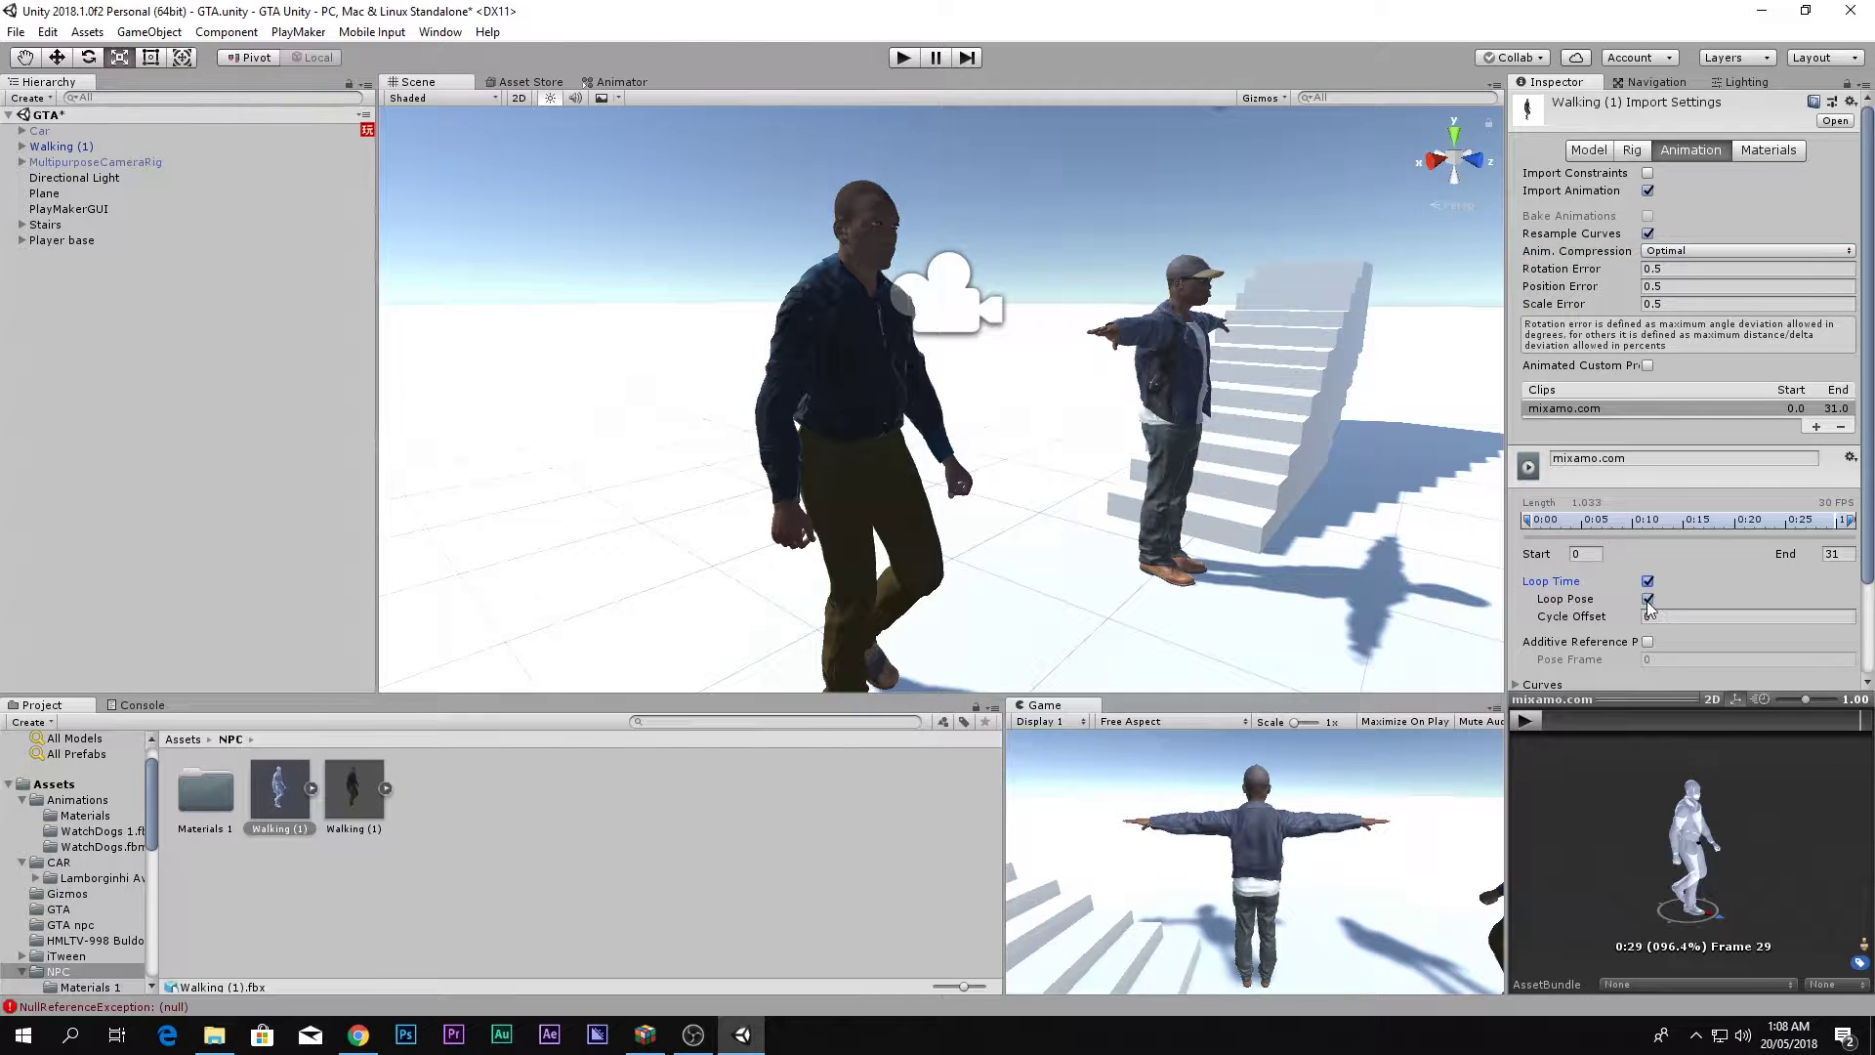
scroll(1611, 674, "down", 2)
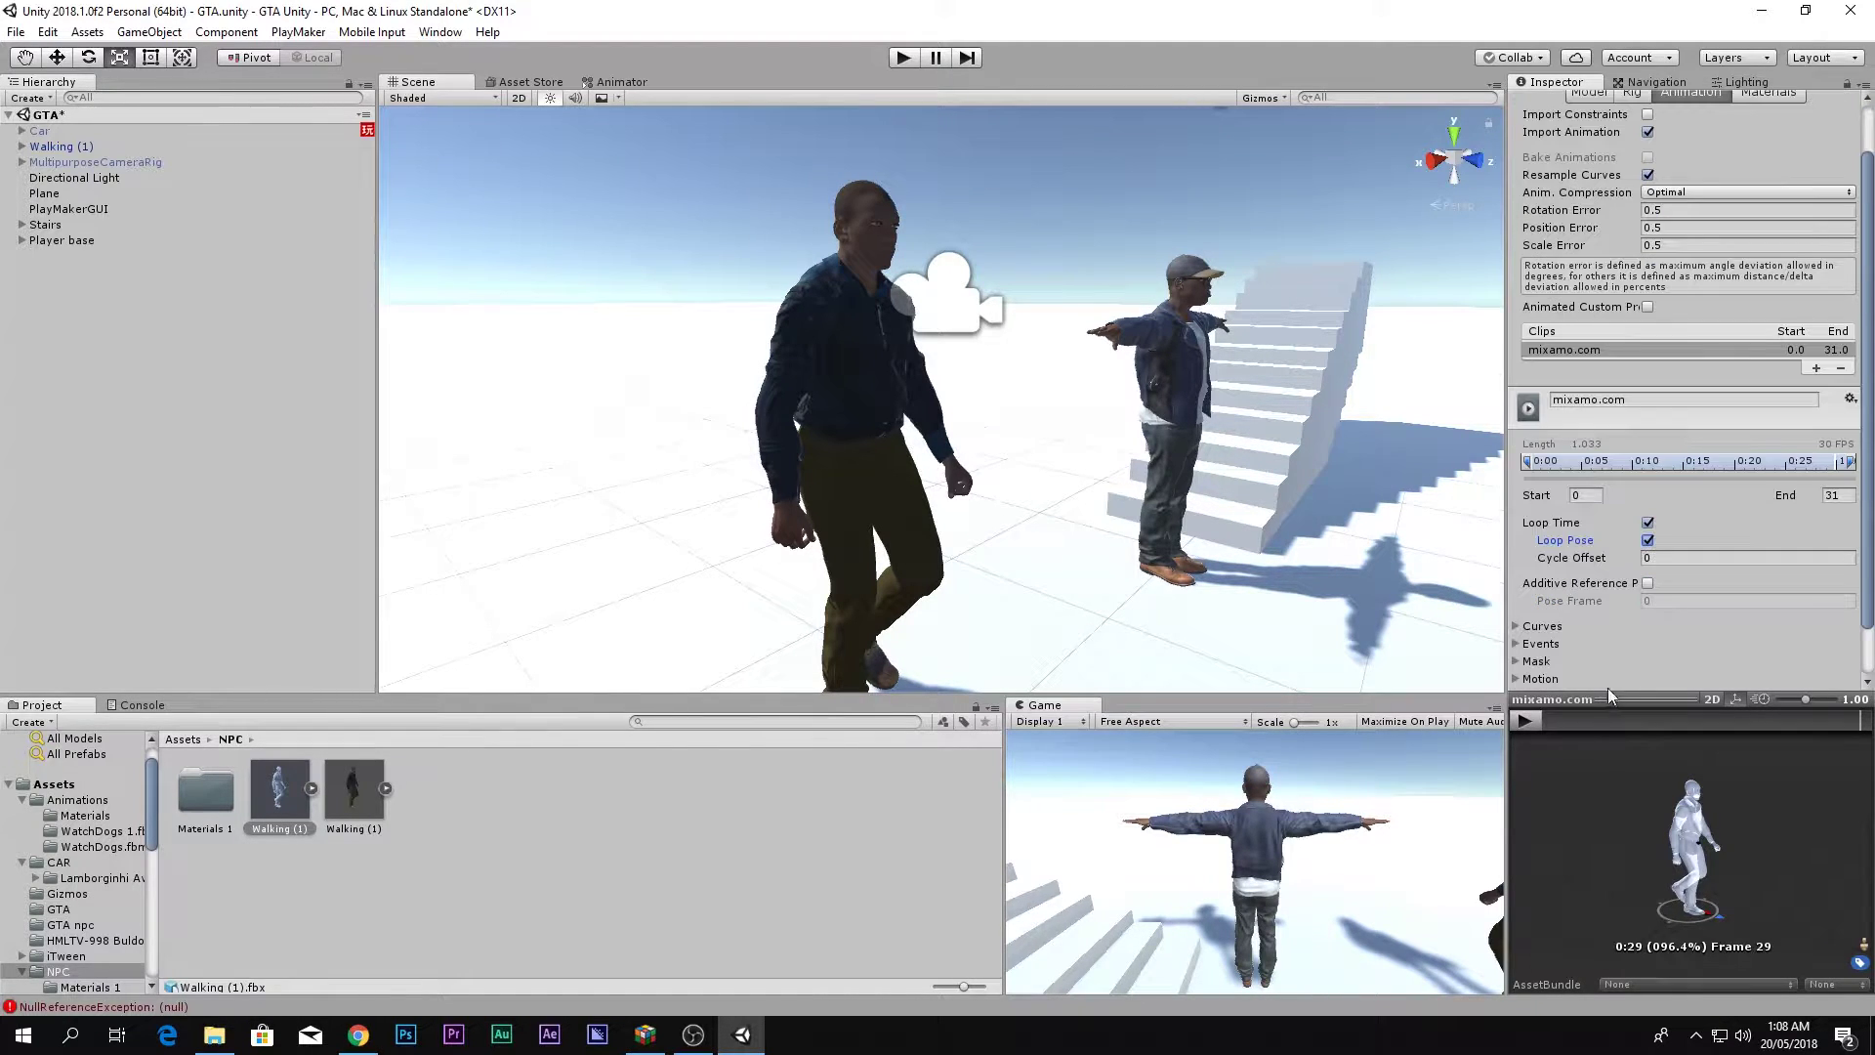
left_click(1534, 727)
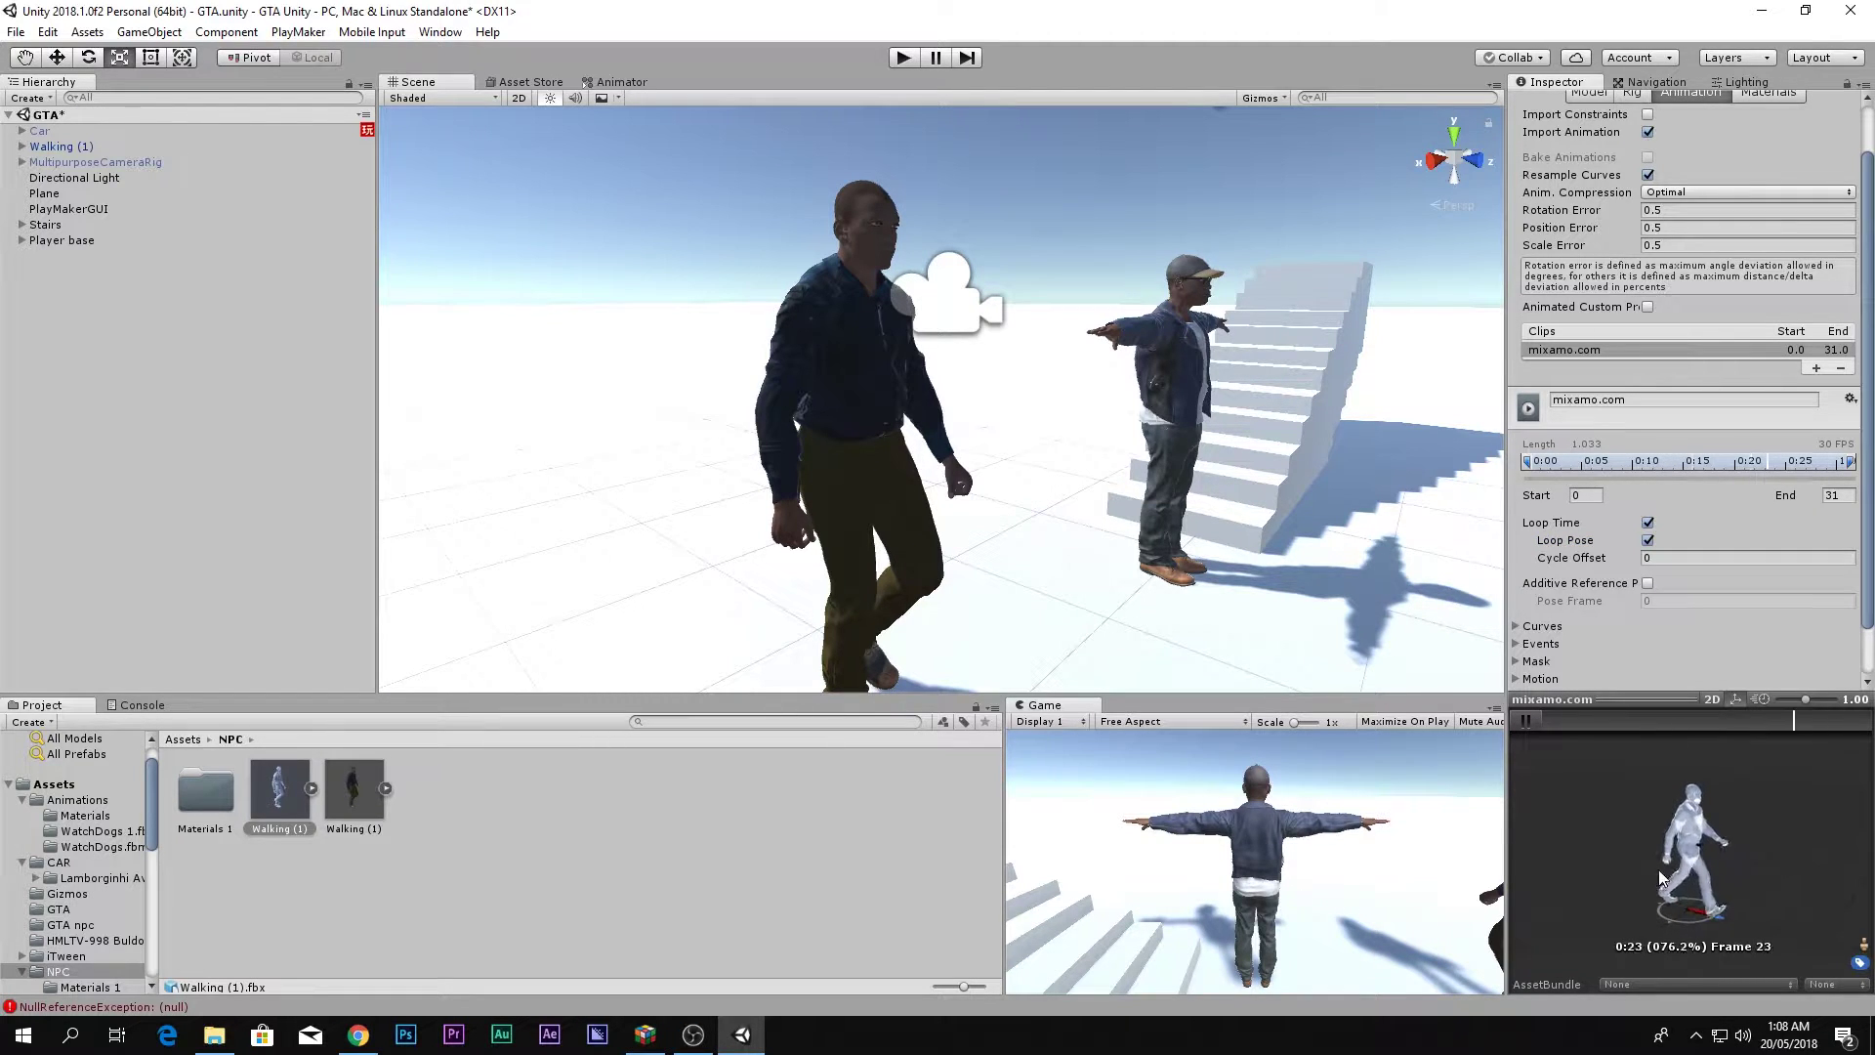
left_click(952, 840)
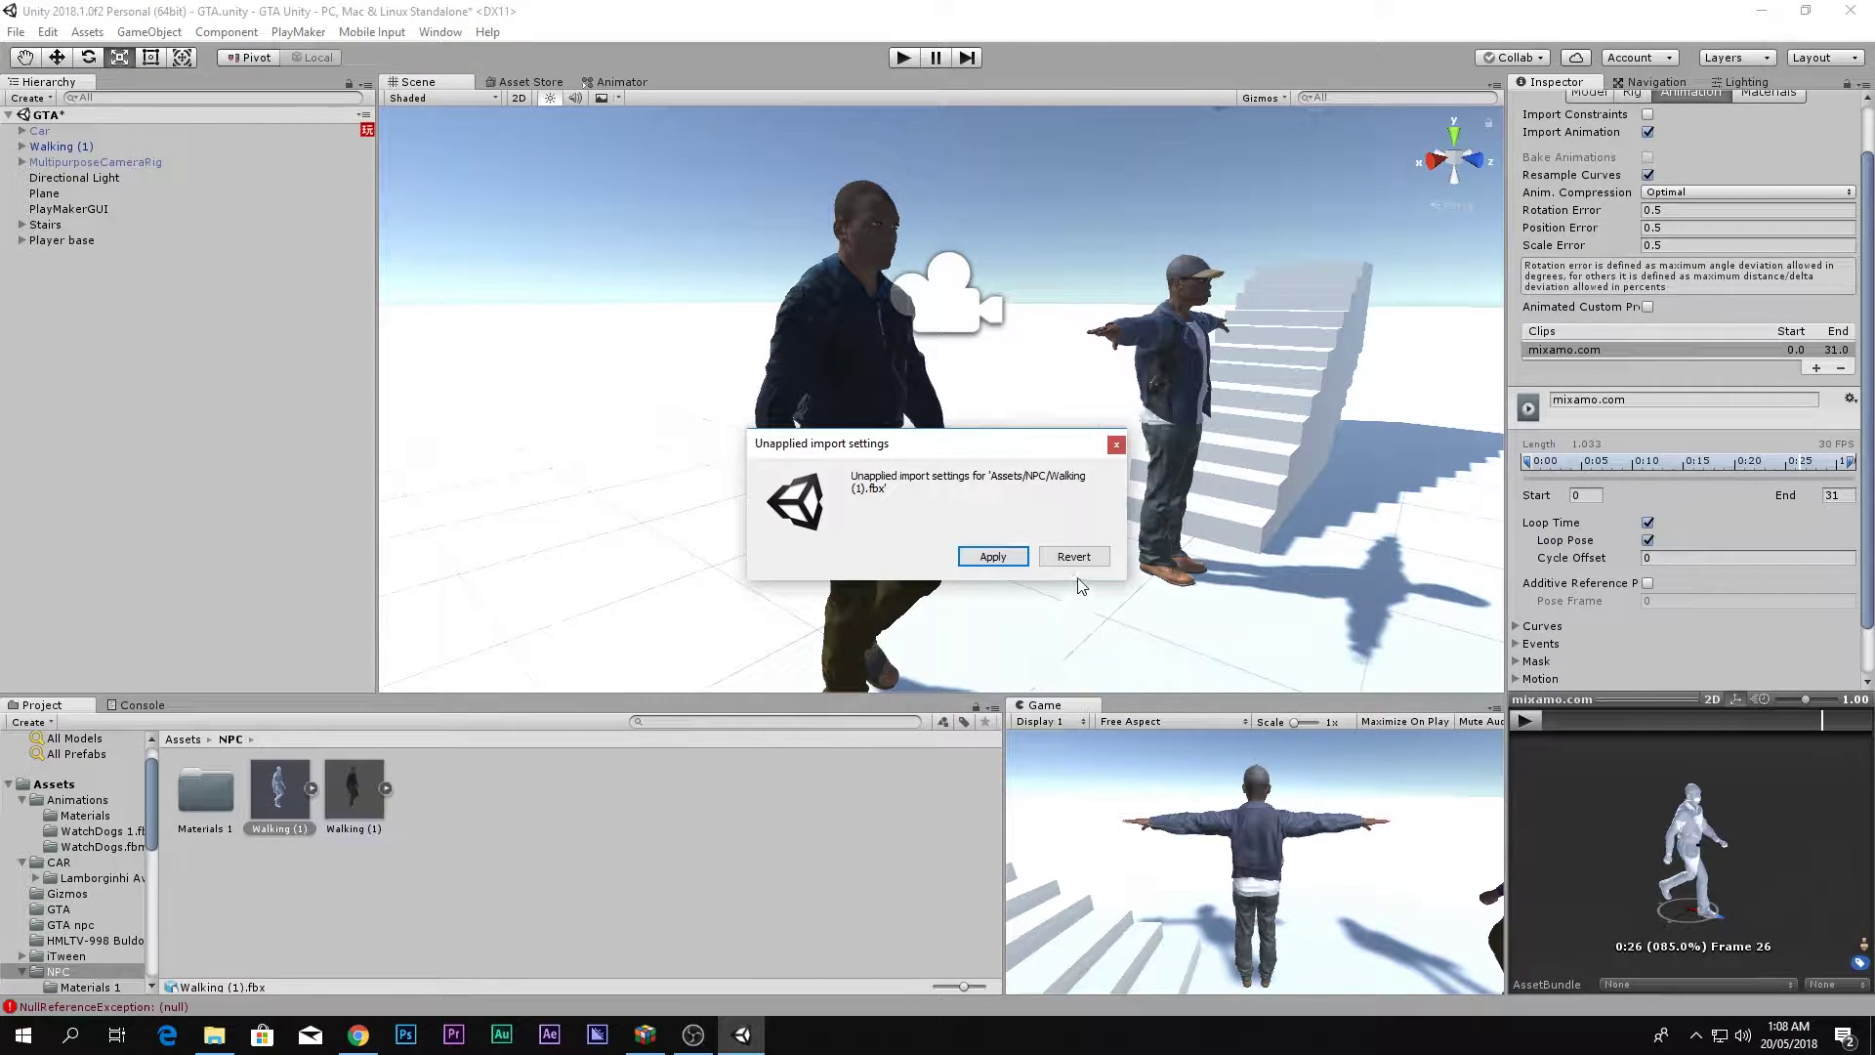
left_click(992, 556)
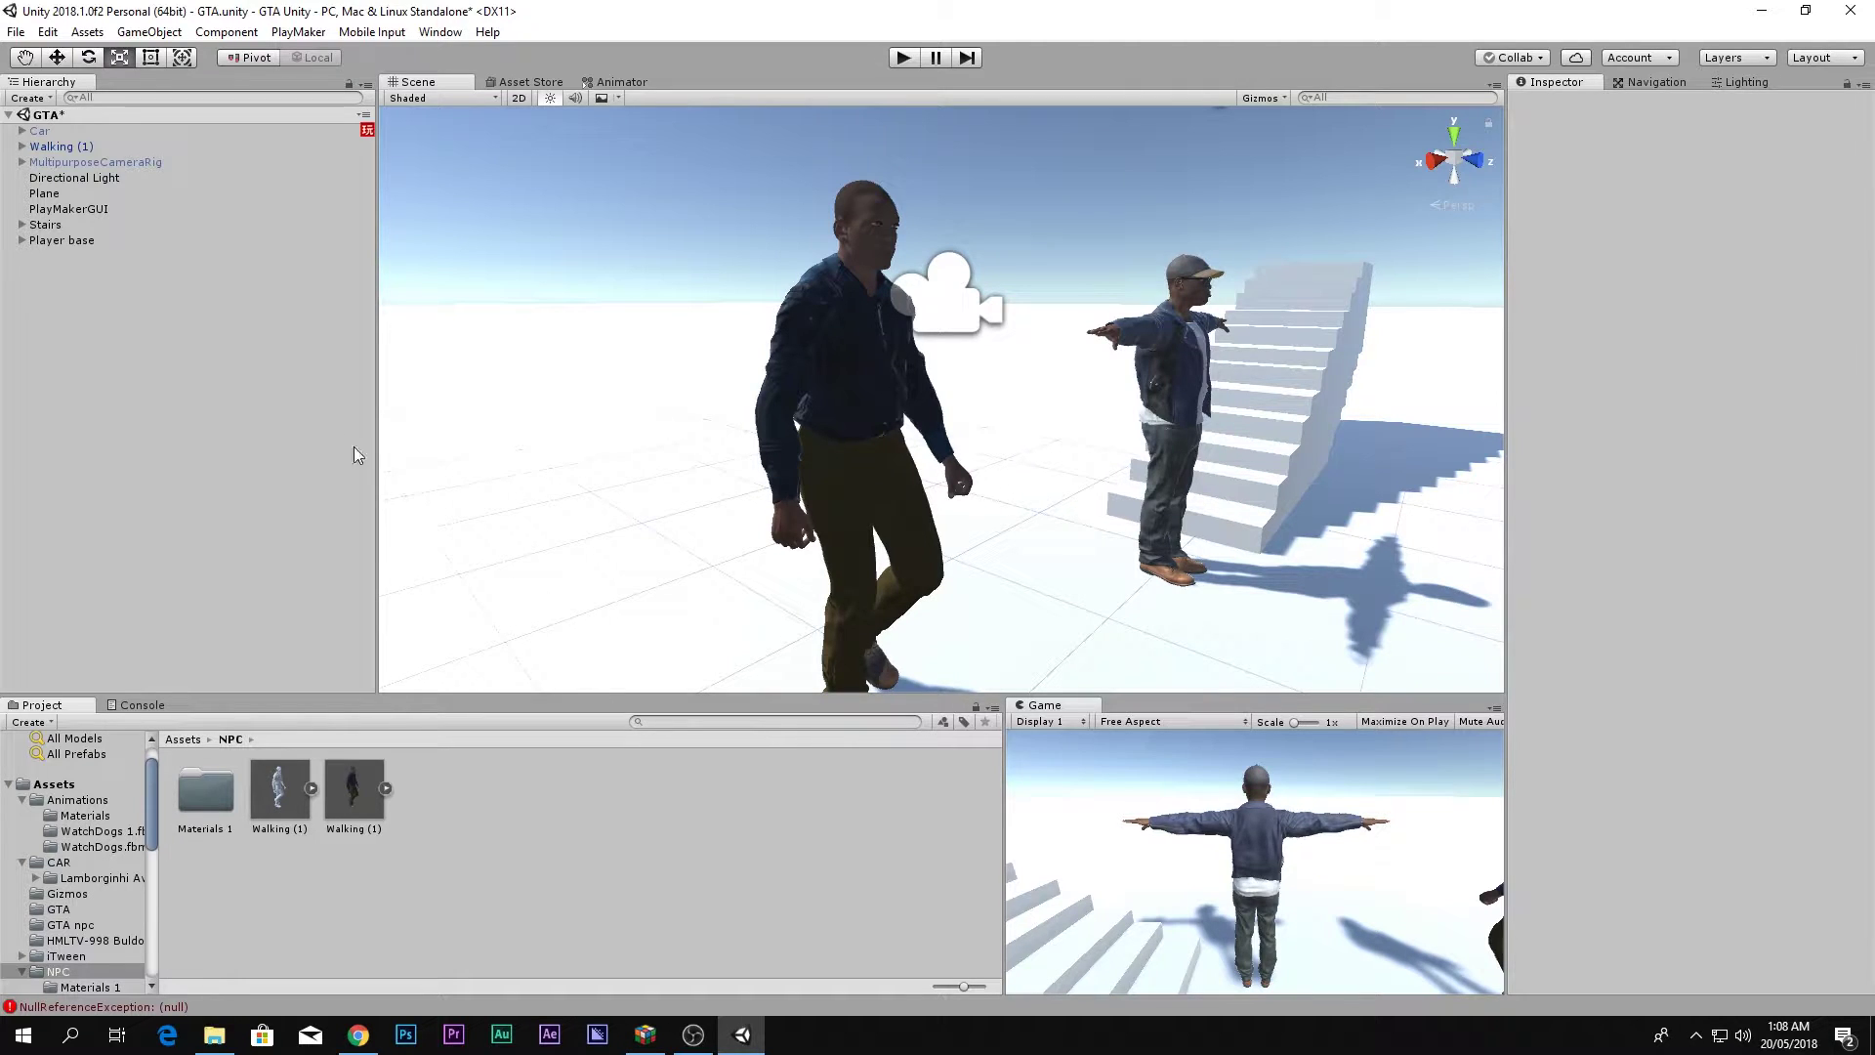
Rename the Walking (1) object in the scene as NPC and move it to the end of the hierarchy.
left_click(62, 147)
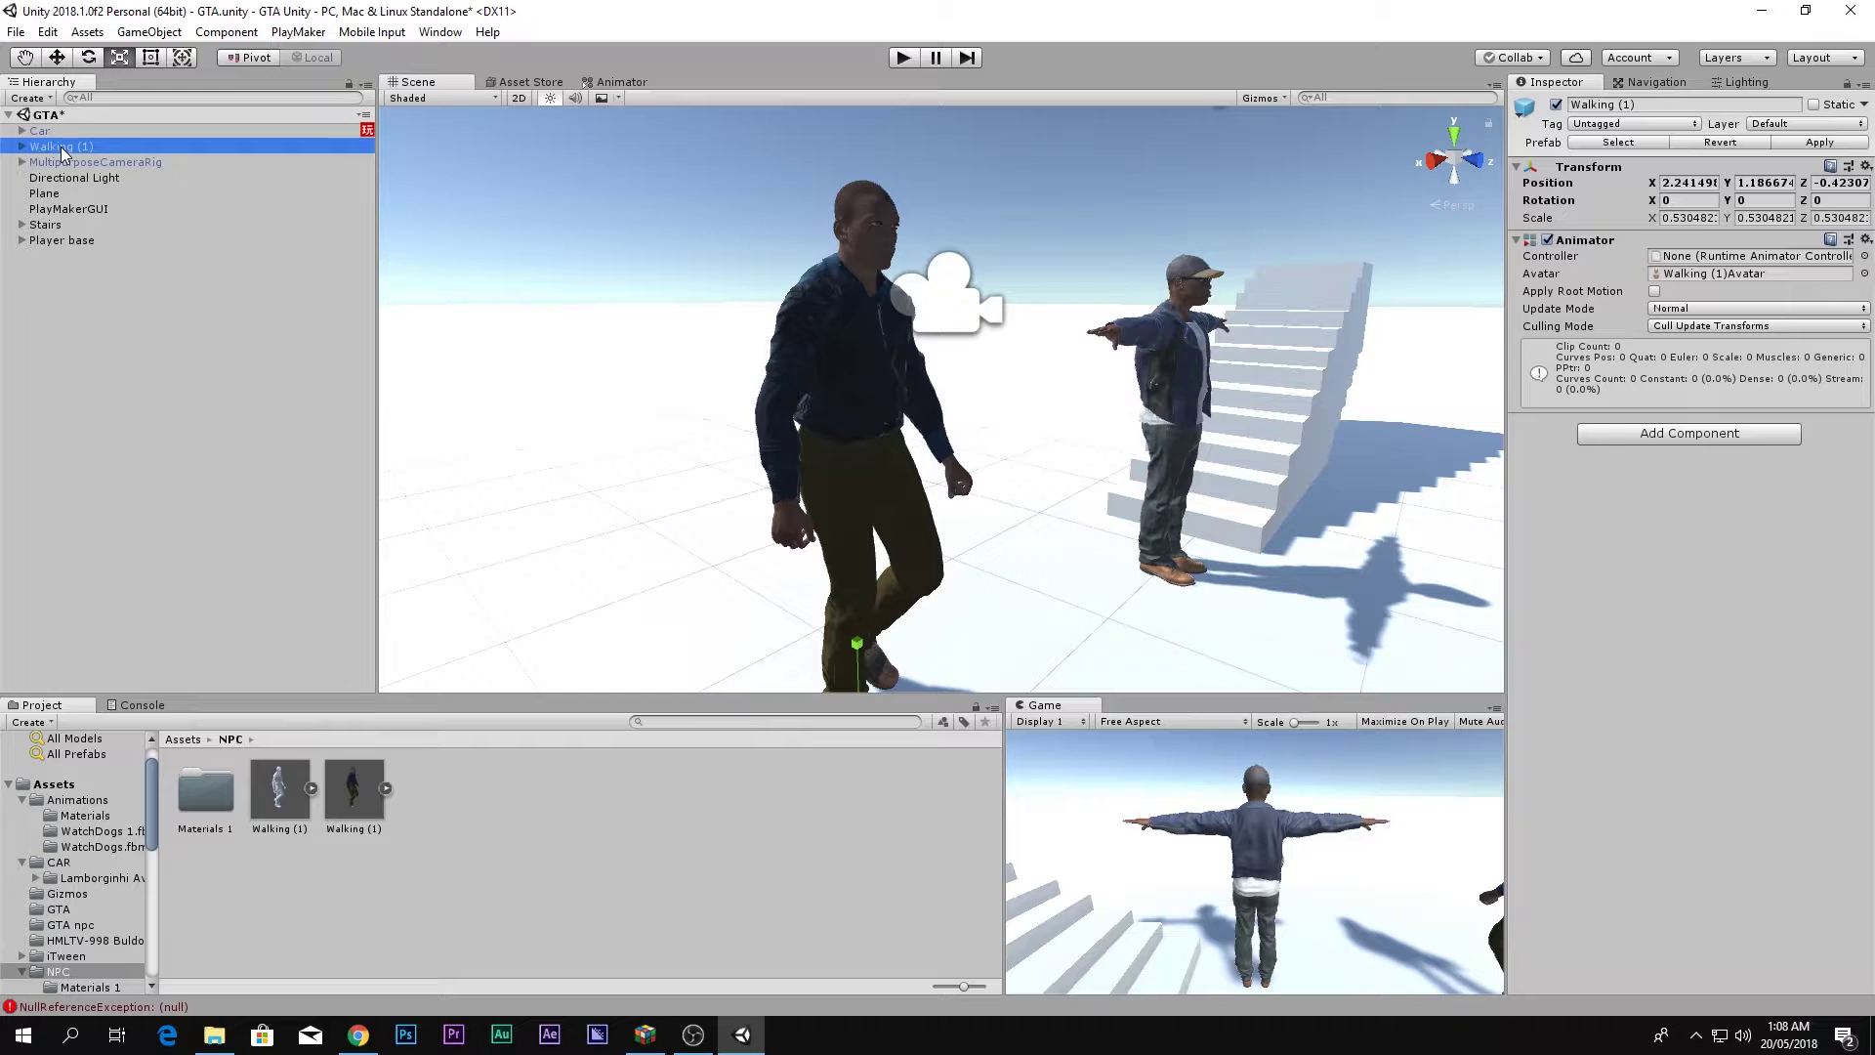
left_click(61, 147)
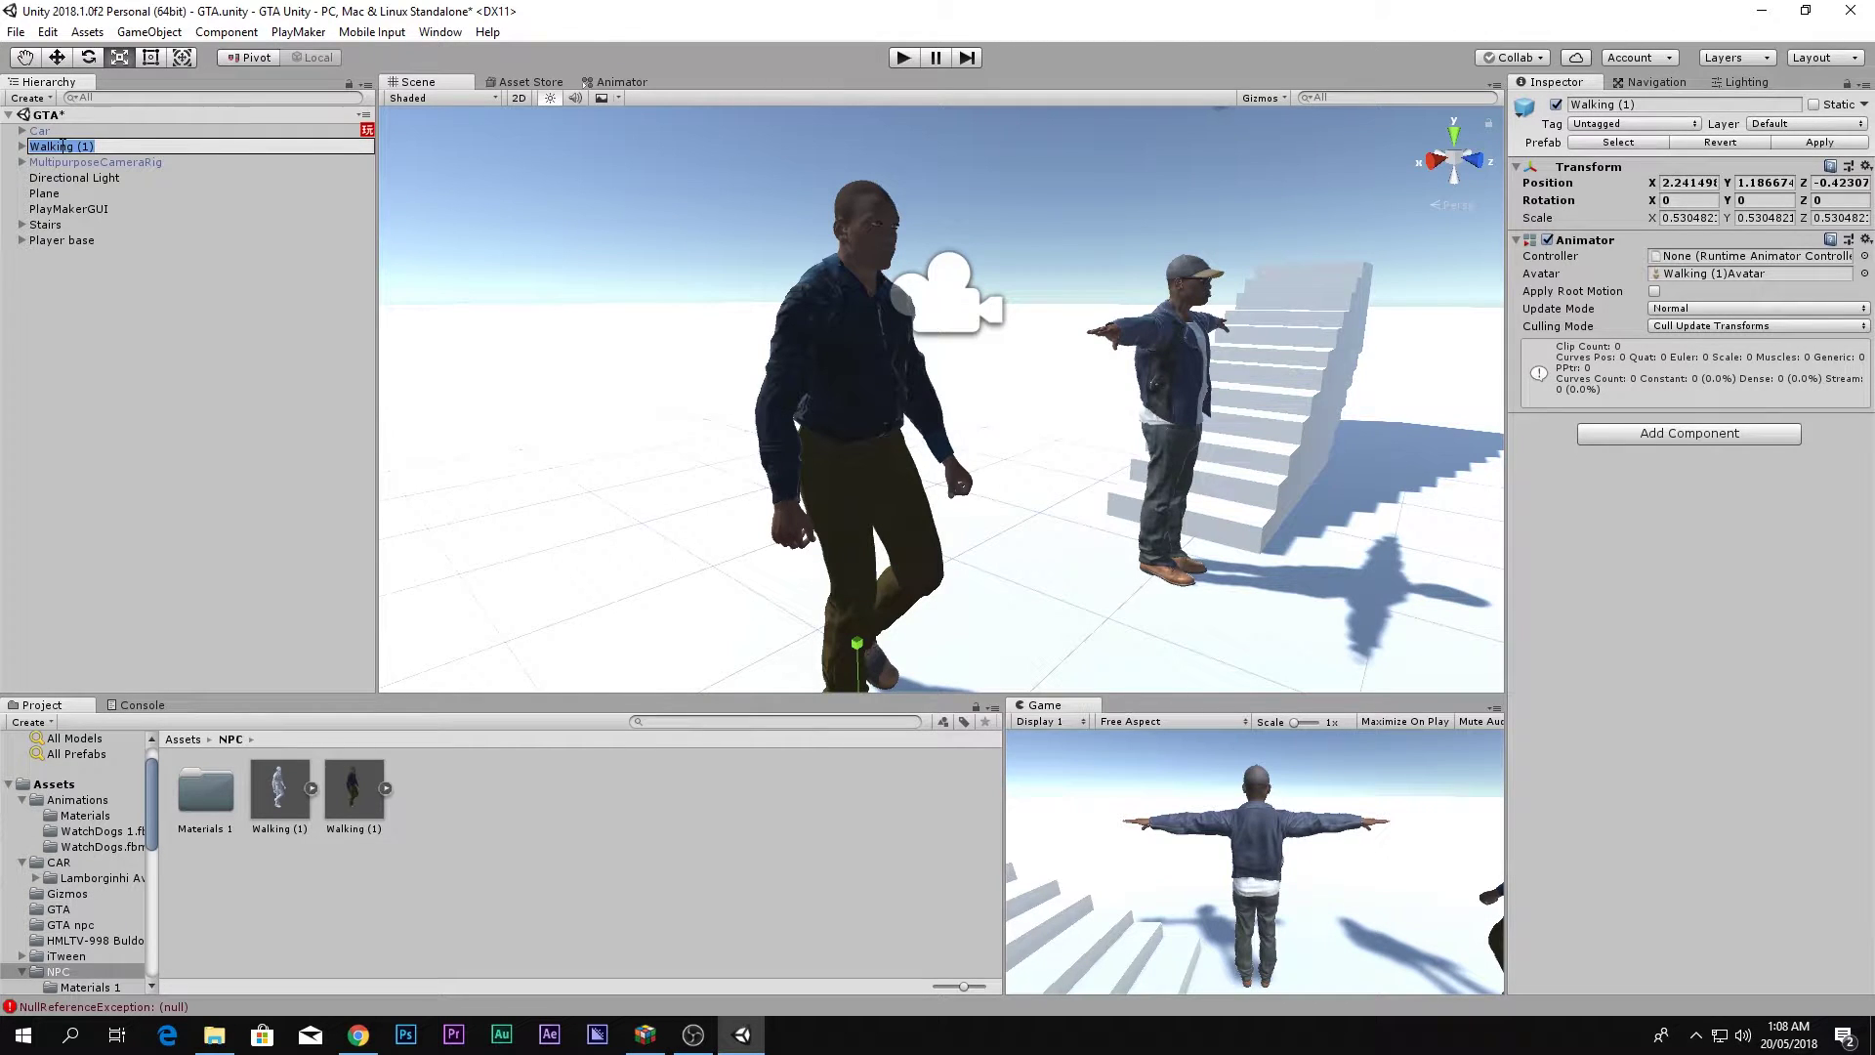
type("NPC")
key("Return")
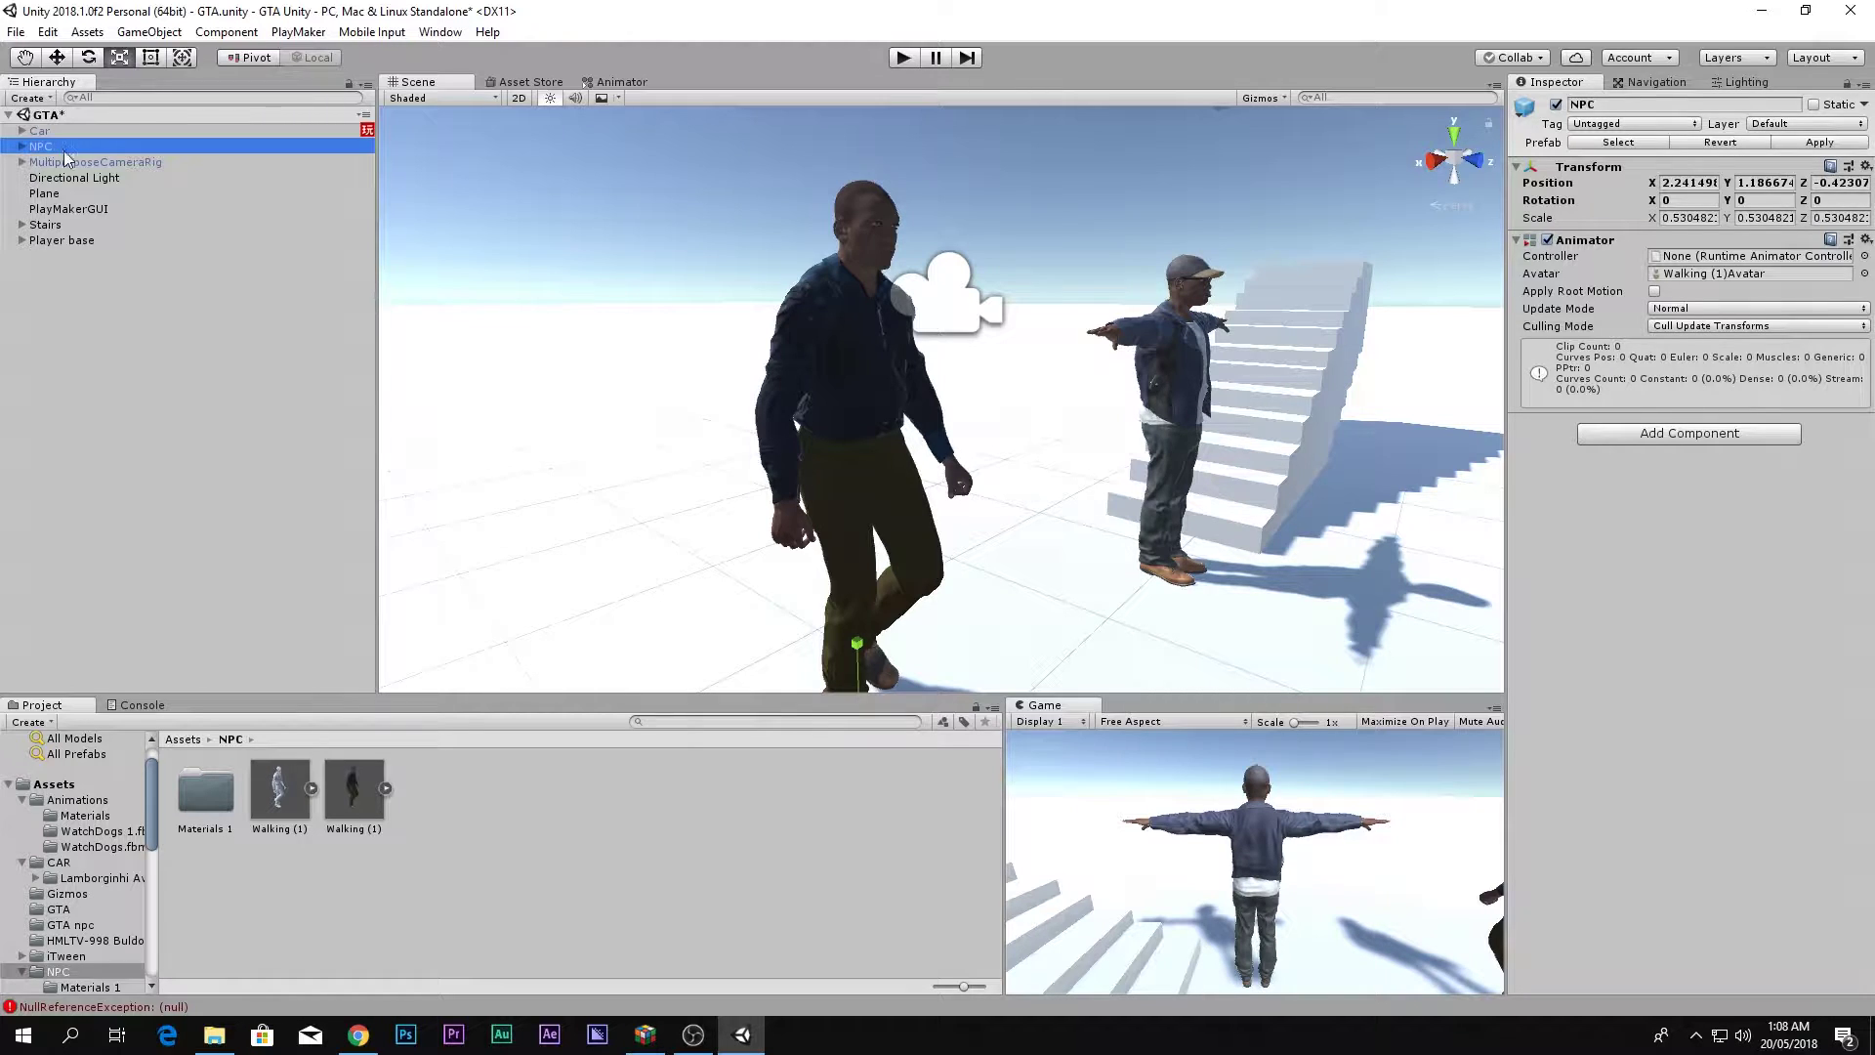
left_click_drag(61, 152, 94, 303)
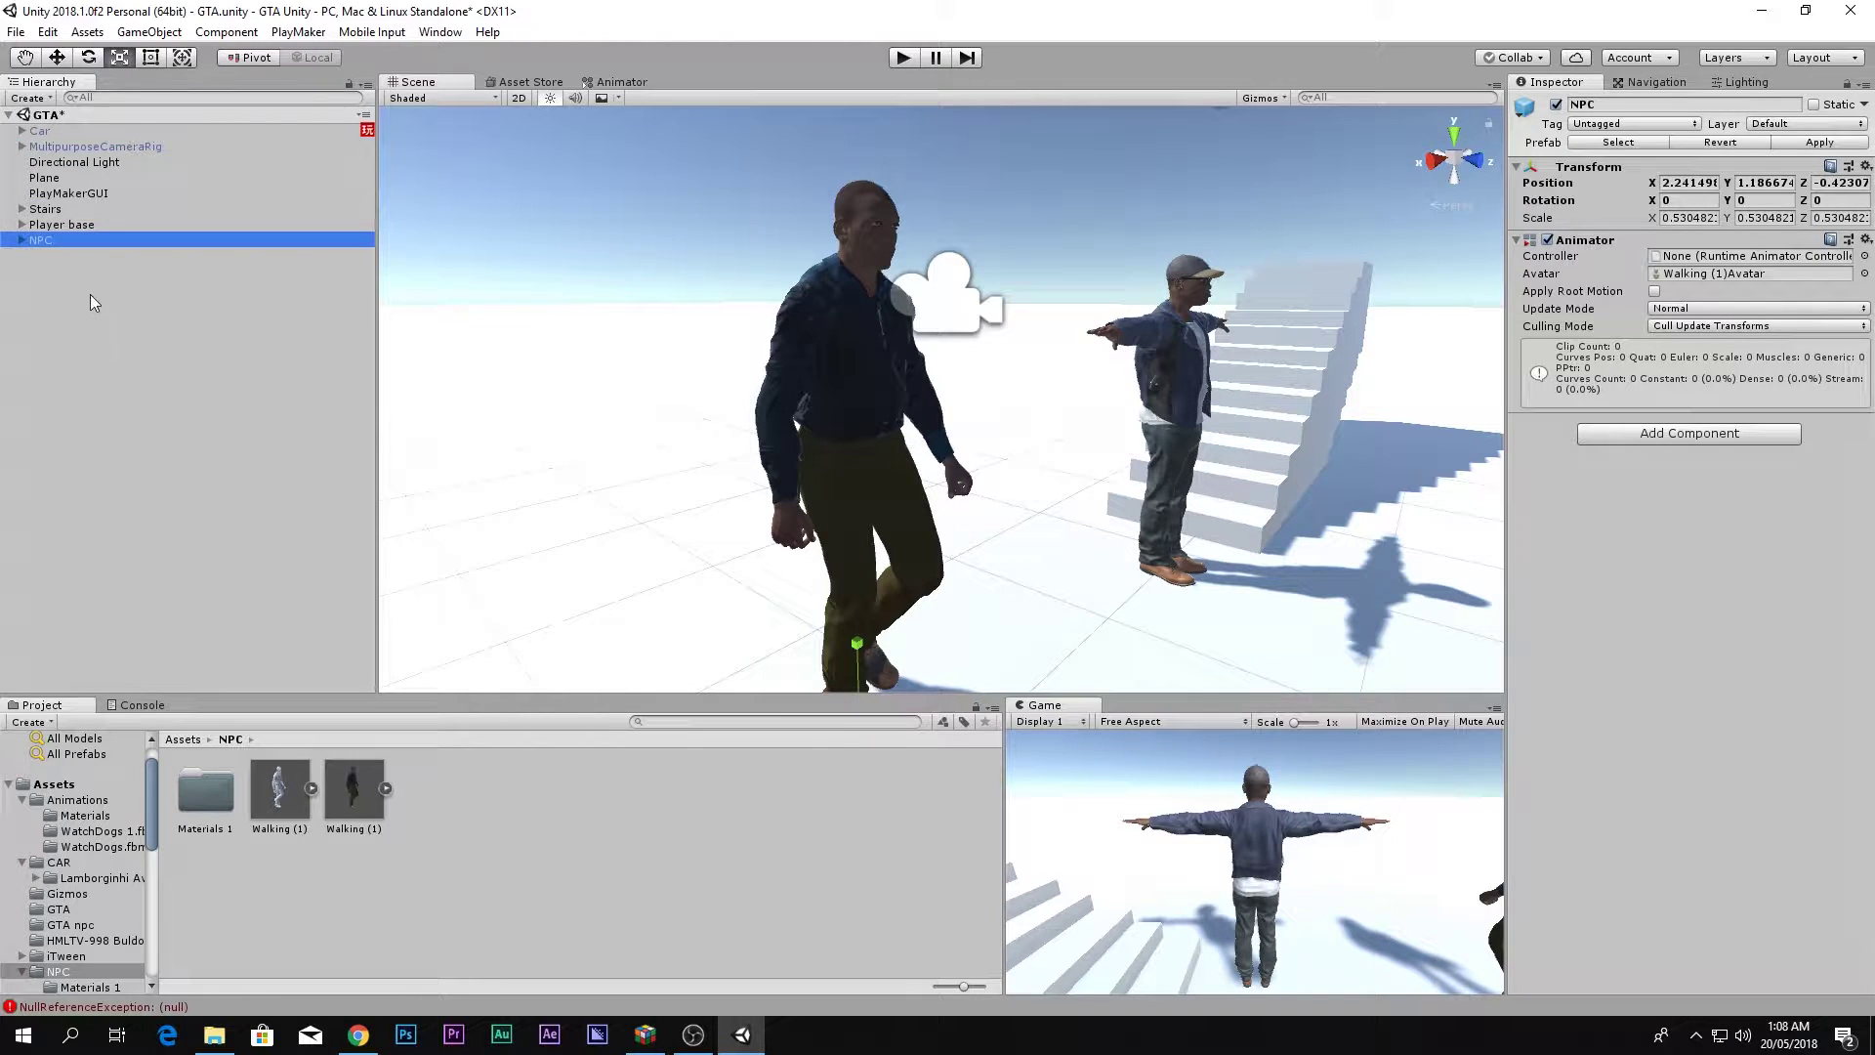
Add a PlayMaker FSM component to the NPC object and open its state machine for editing.
left_click(1627, 444)
left_click(1631, 542)
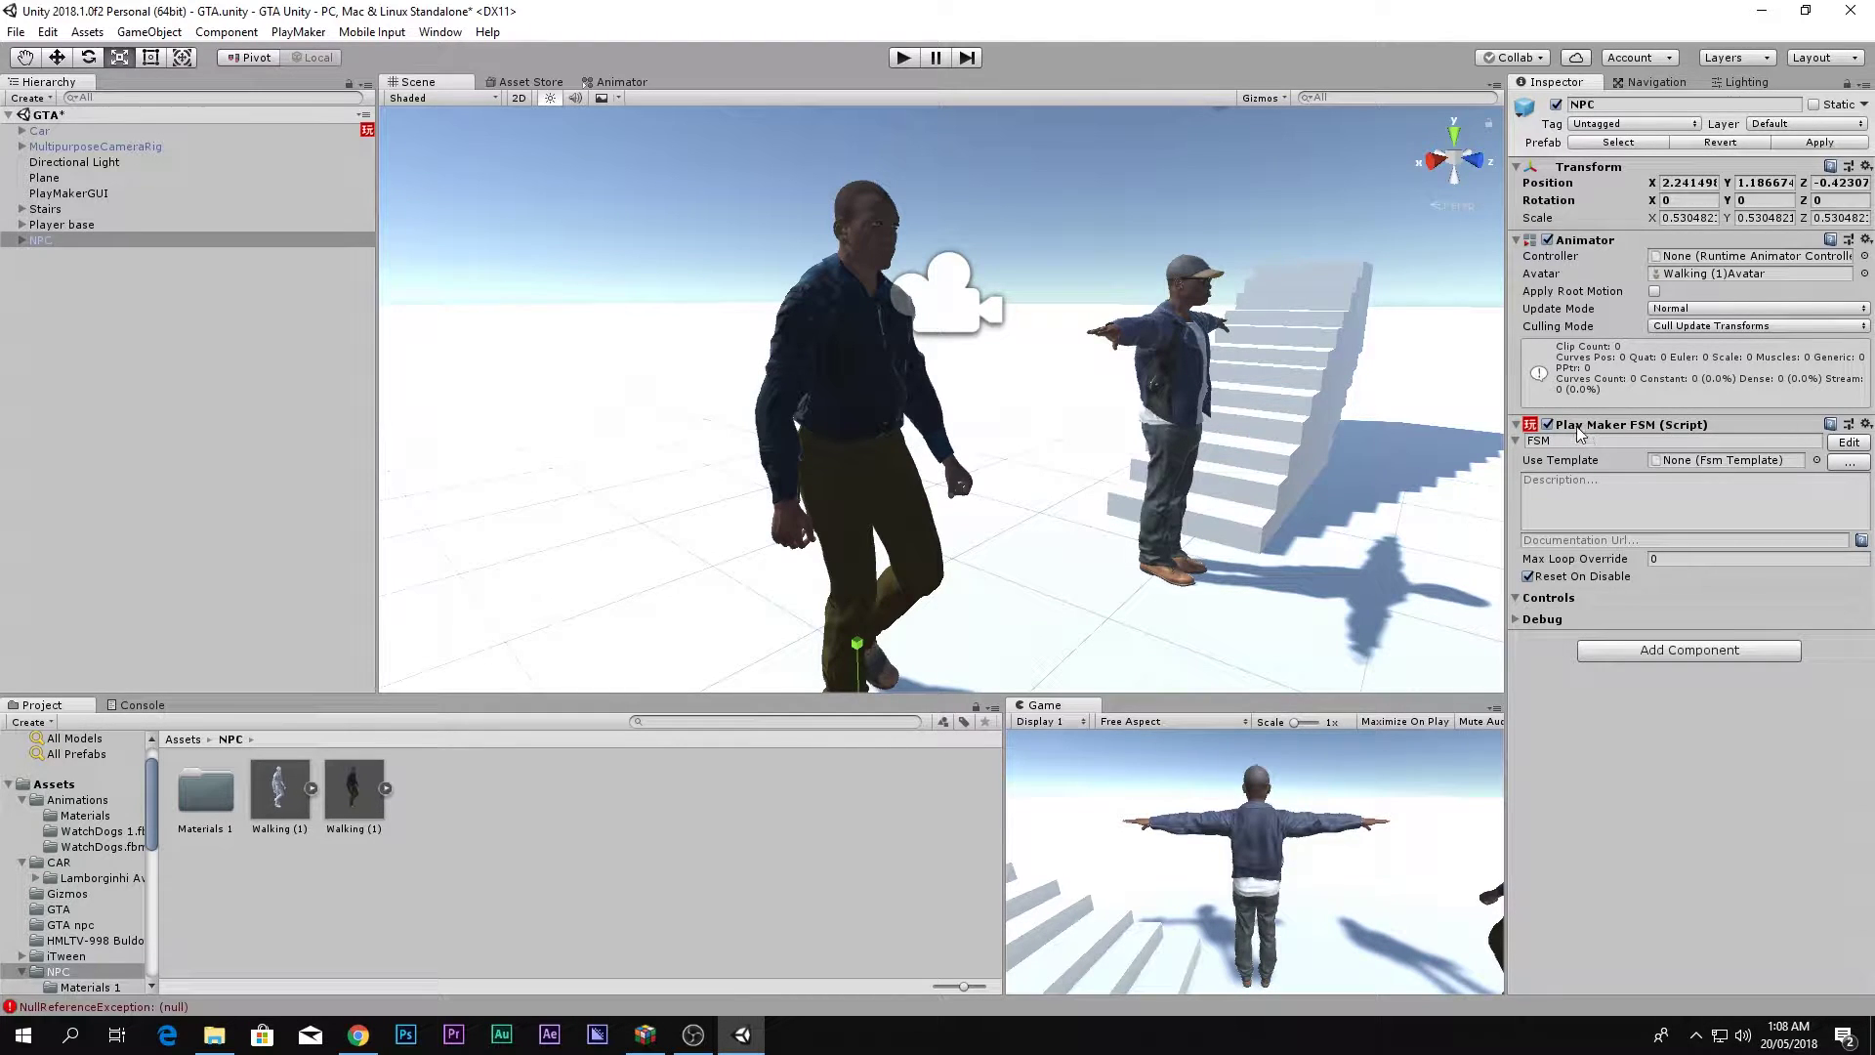
left_click(1849, 441)
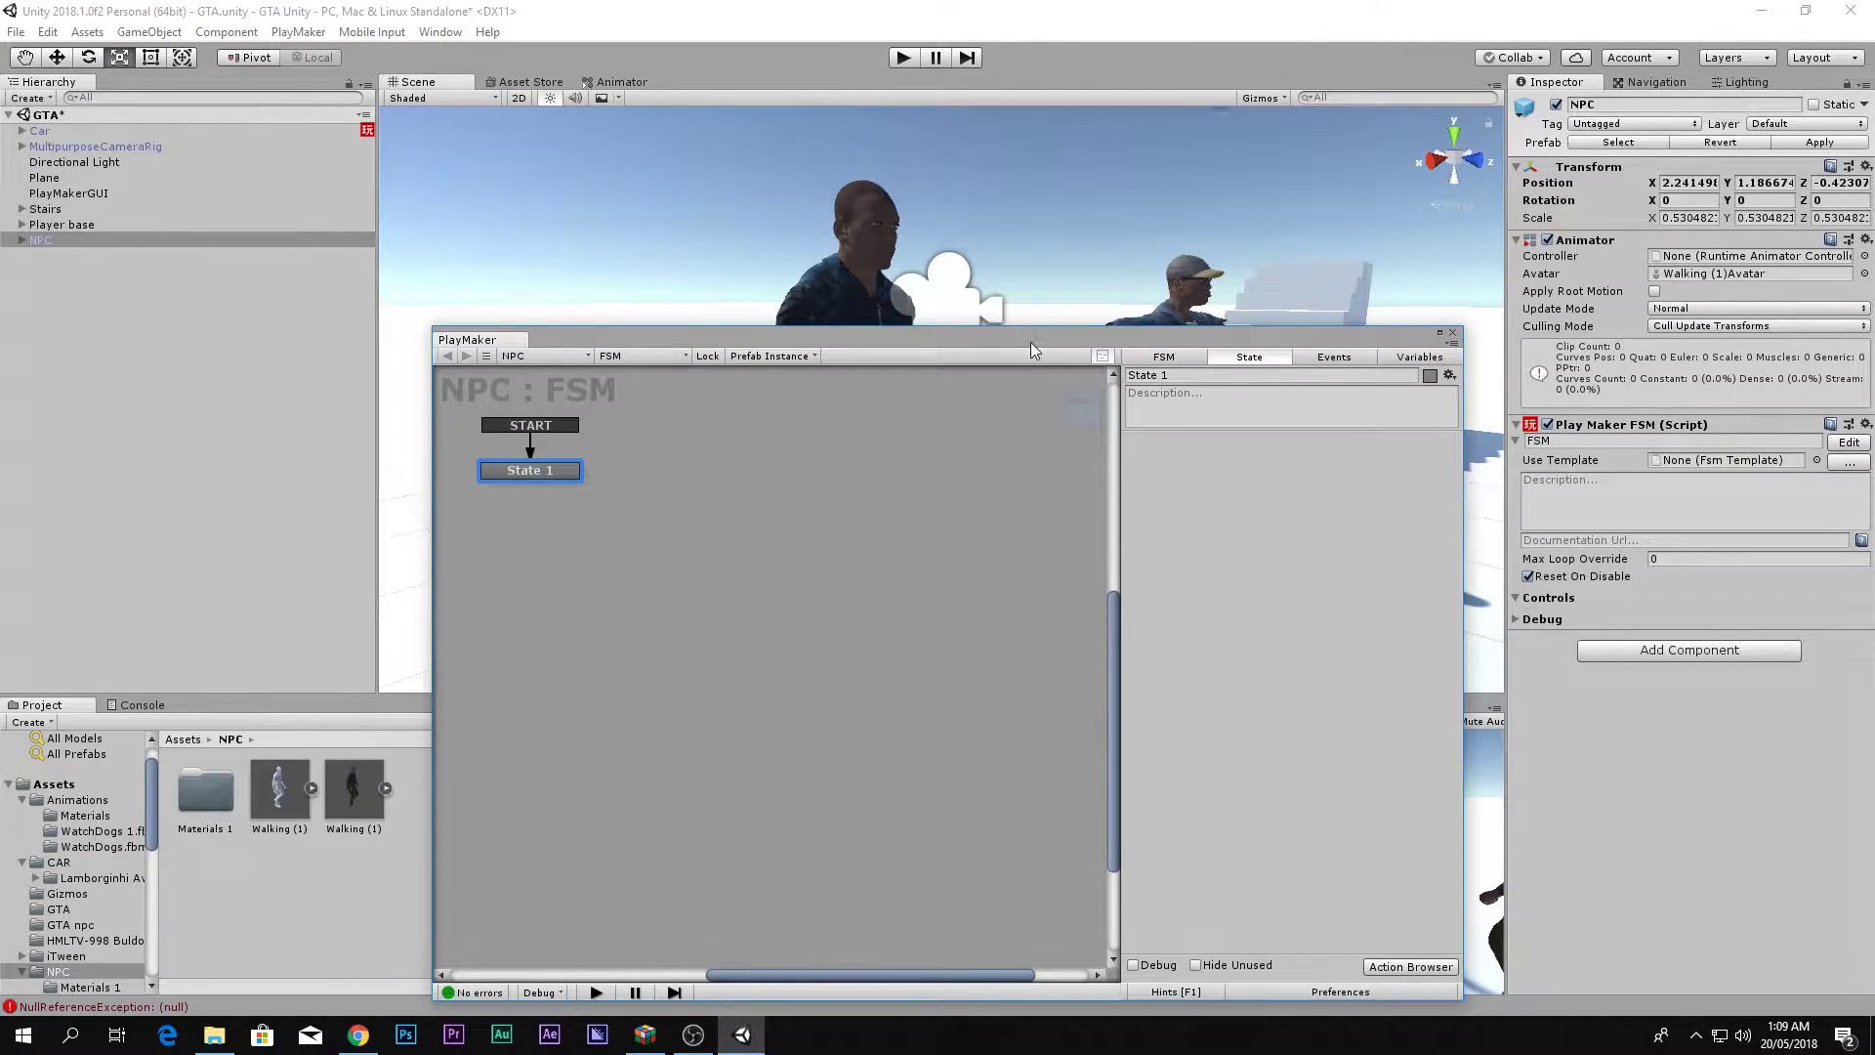
left_click_drag(1033, 348, 1037, 217)
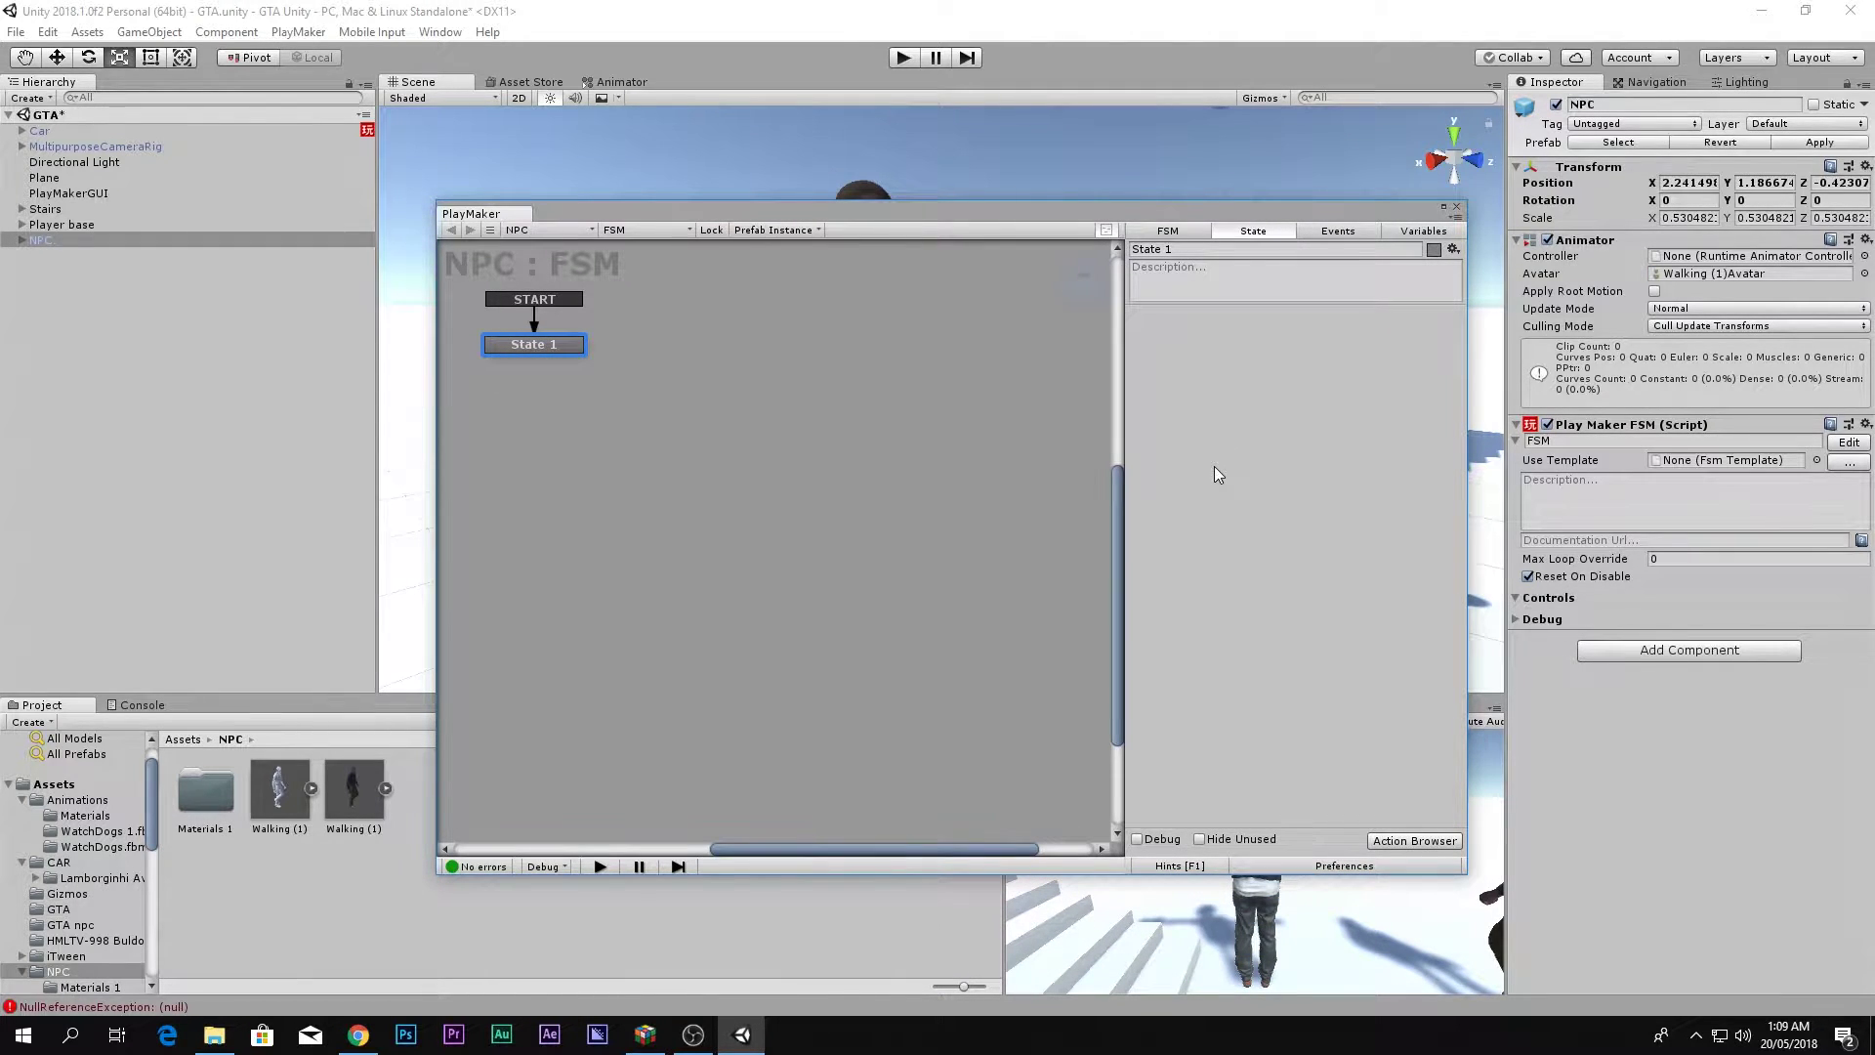
Browse the full list of PlayMaker action categories available for State 1, then close the FSM editor.
double_click(1295, 373)
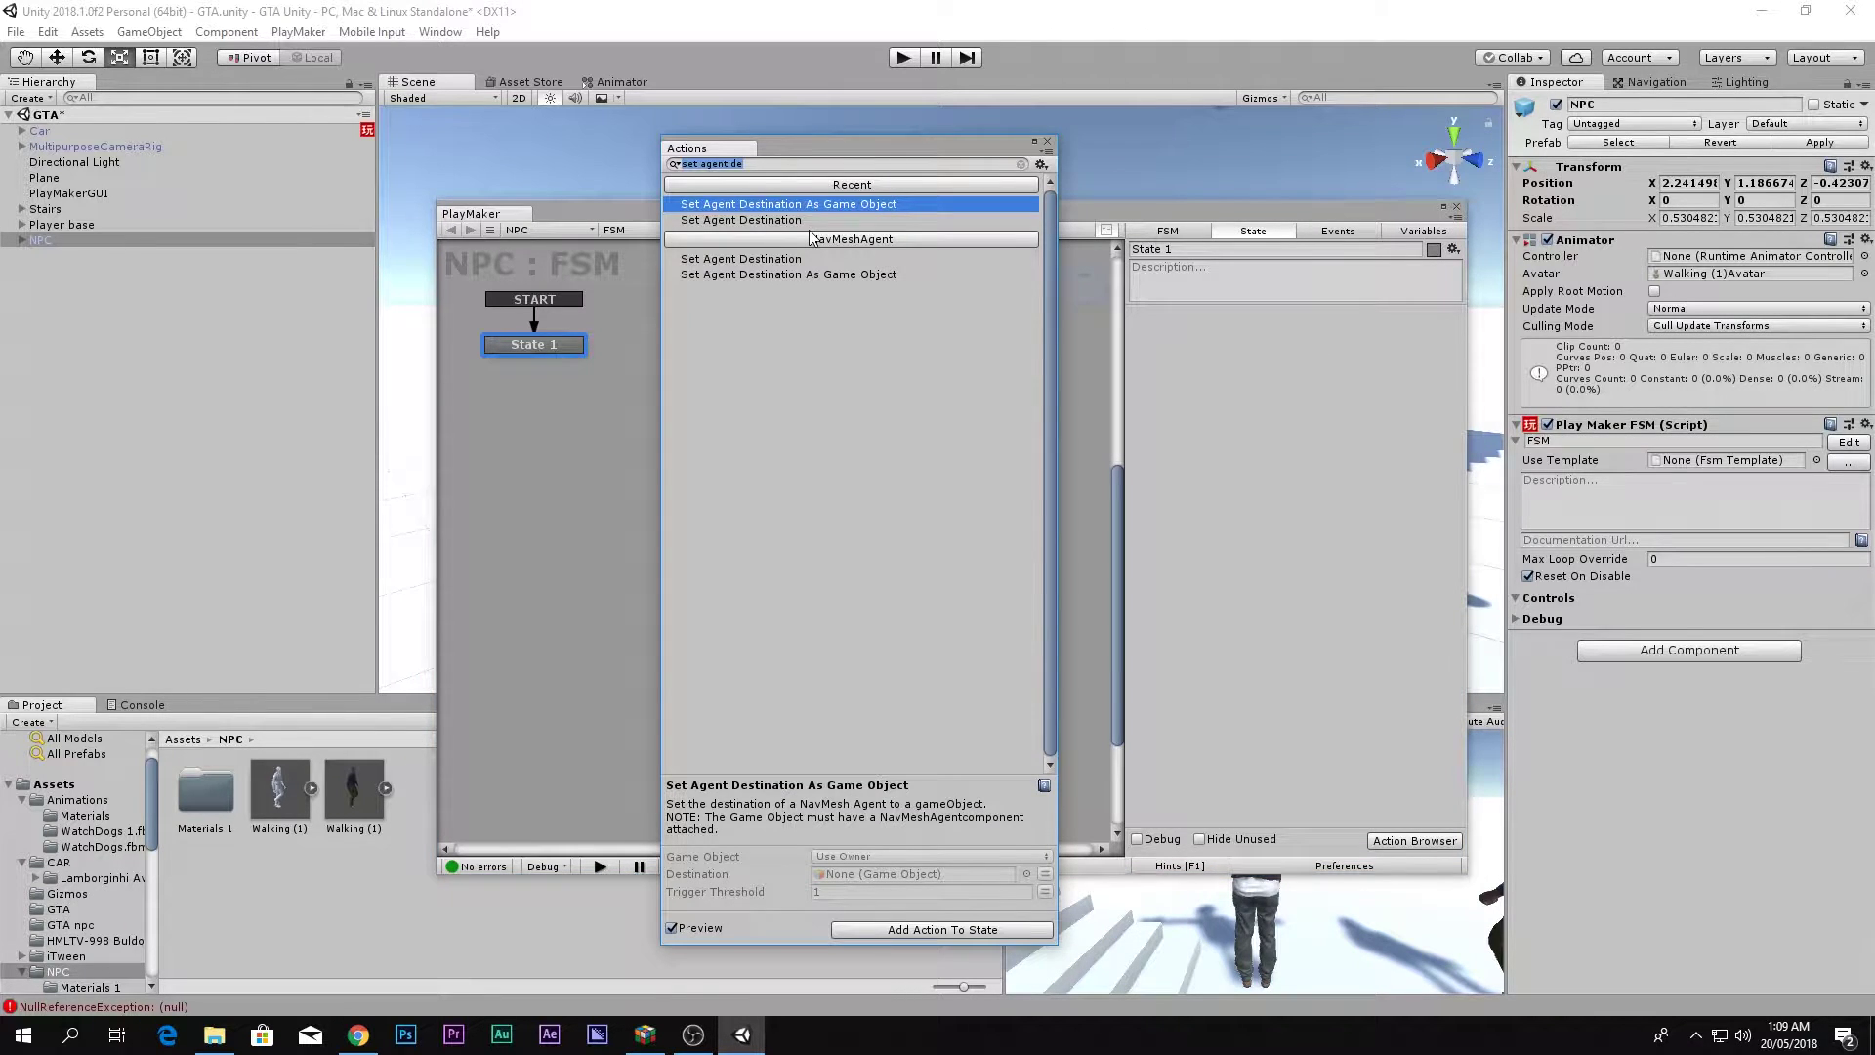
key("BackSpace")
left_click(814, 185)
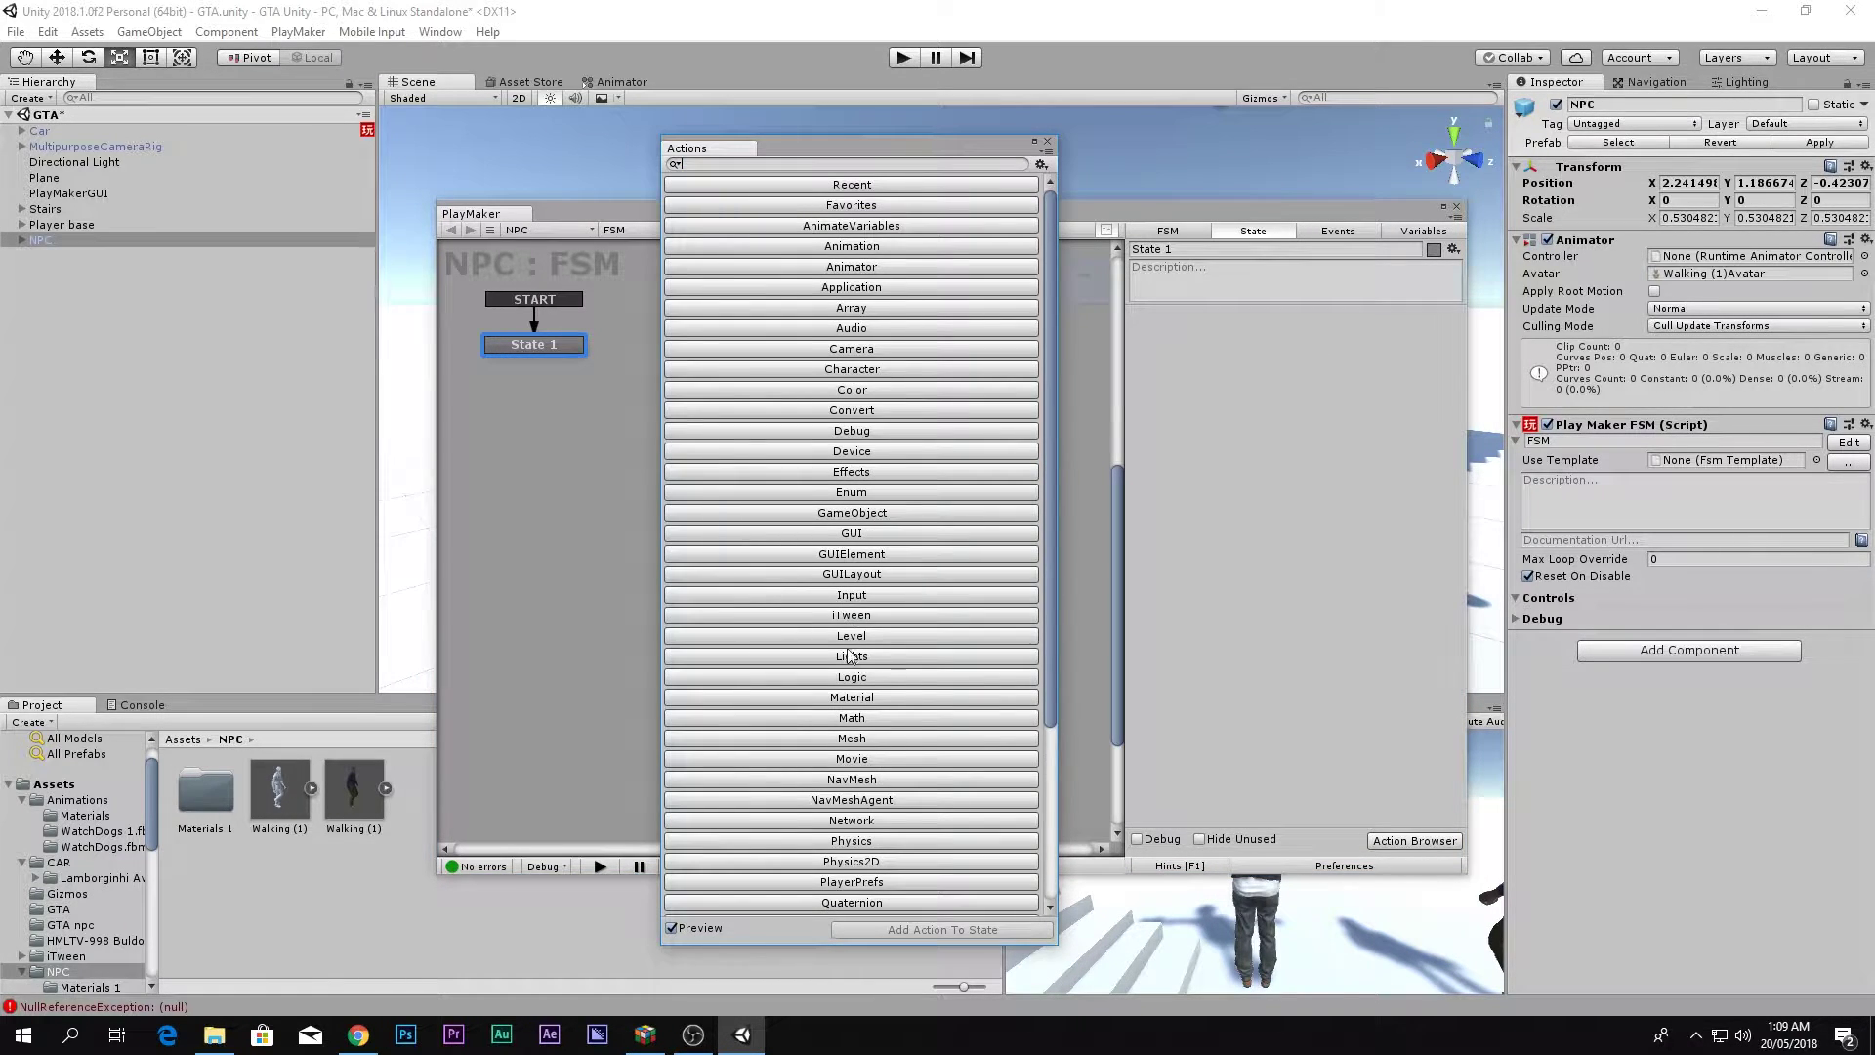
scroll(842, 783, "down", 1)
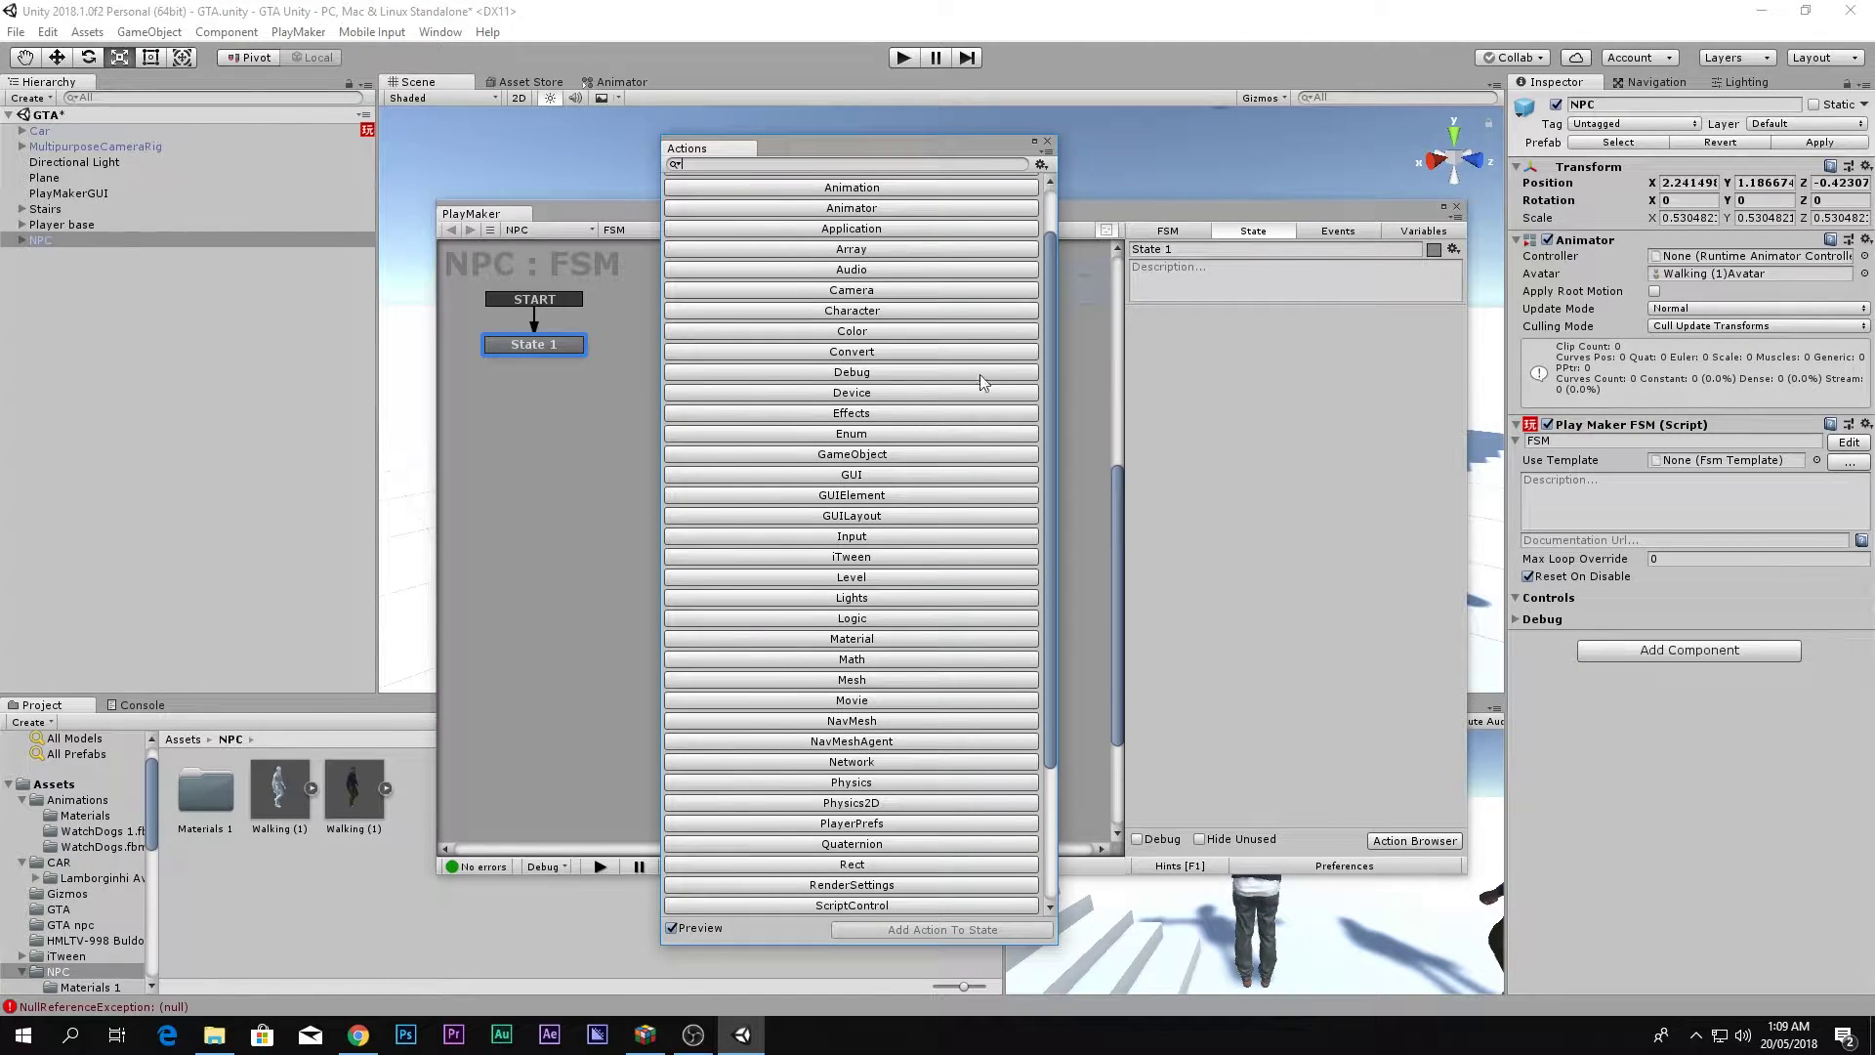
left_click(1048, 147)
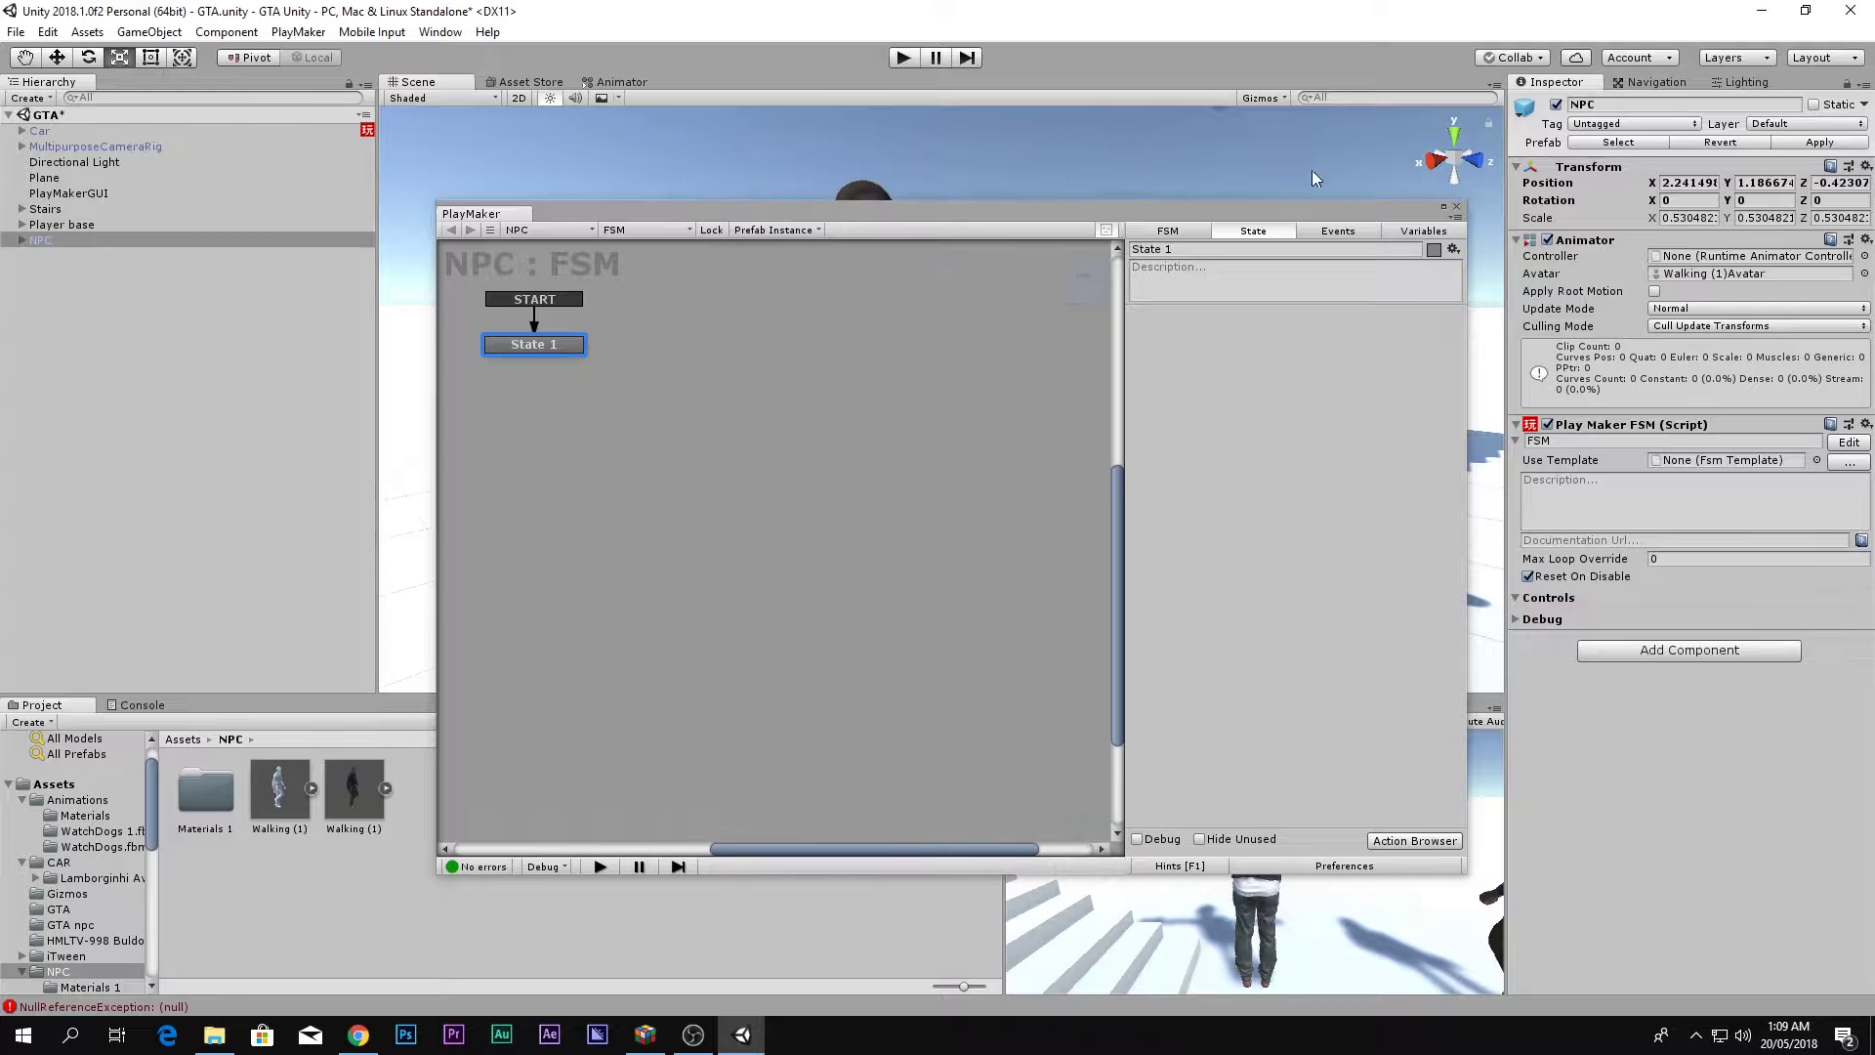
left_click(1459, 213)
Switch to File Explorer and try to import the PathFinding Unity package from the Downloads folder into the project.
key("BackSpace")
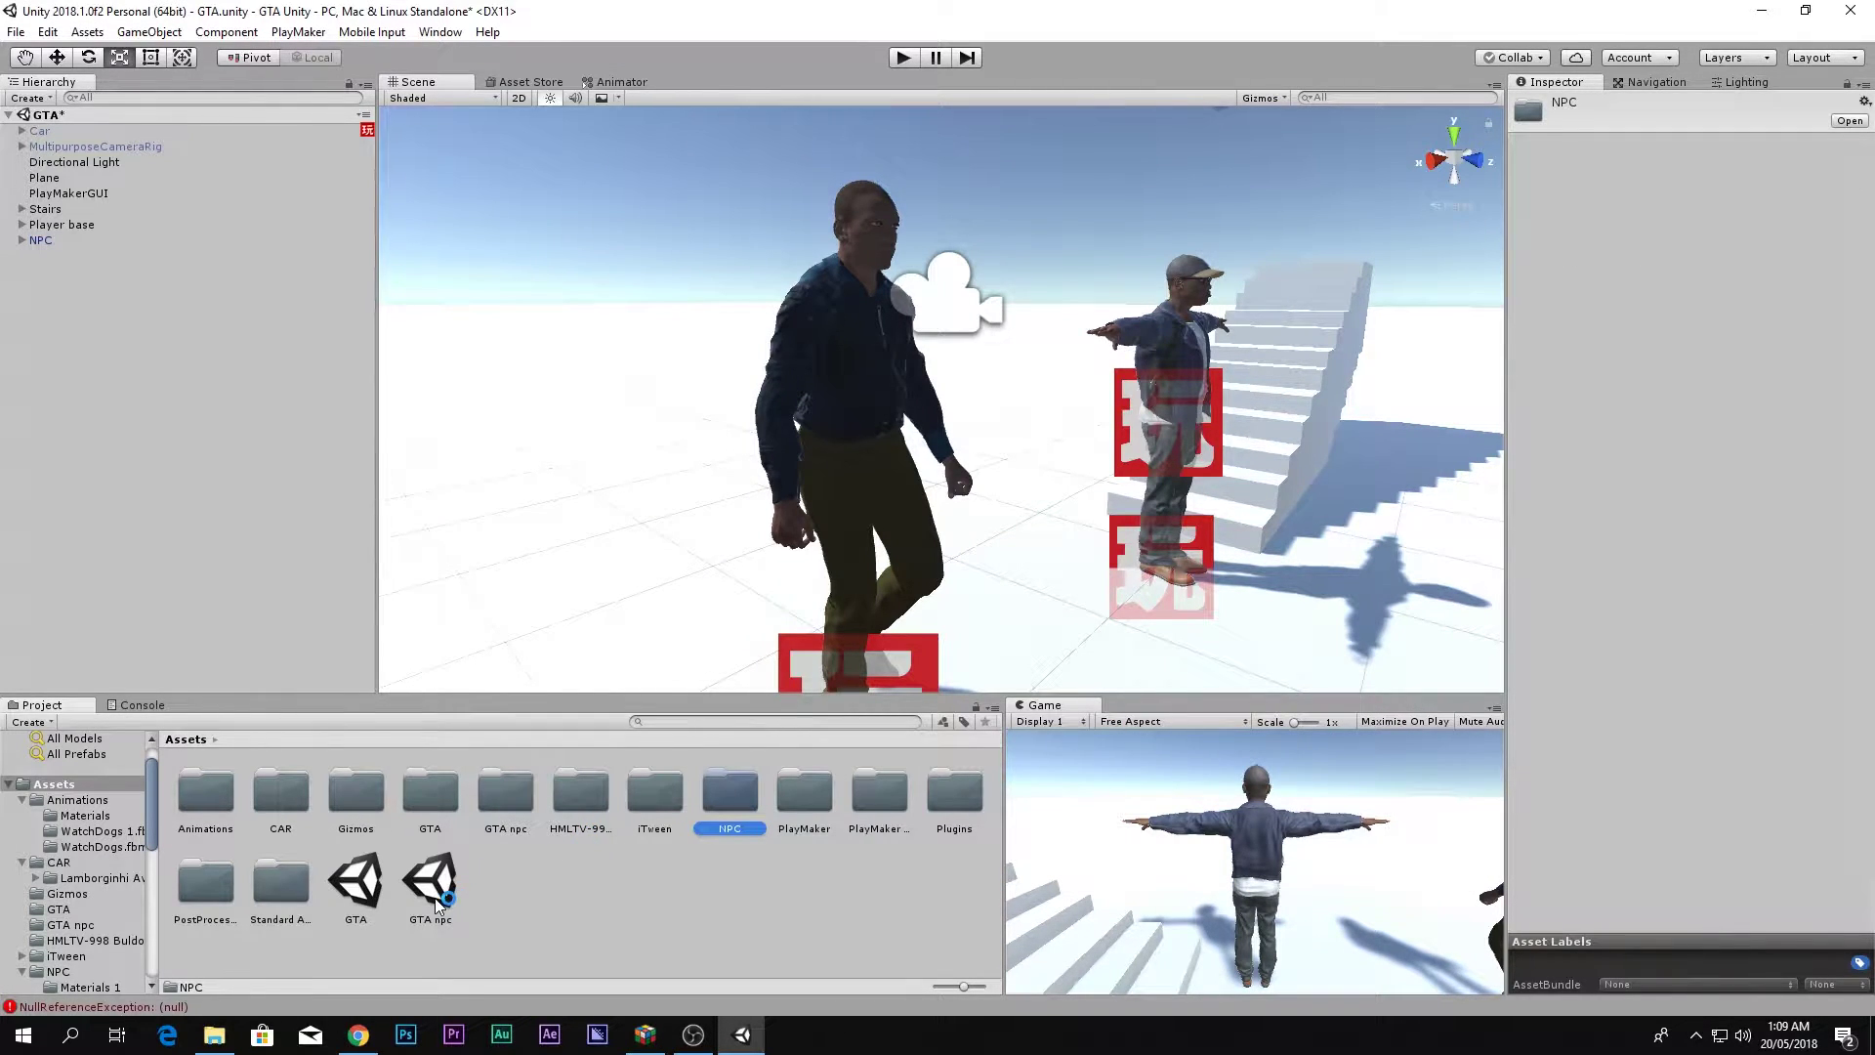
left_click(213, 1034)
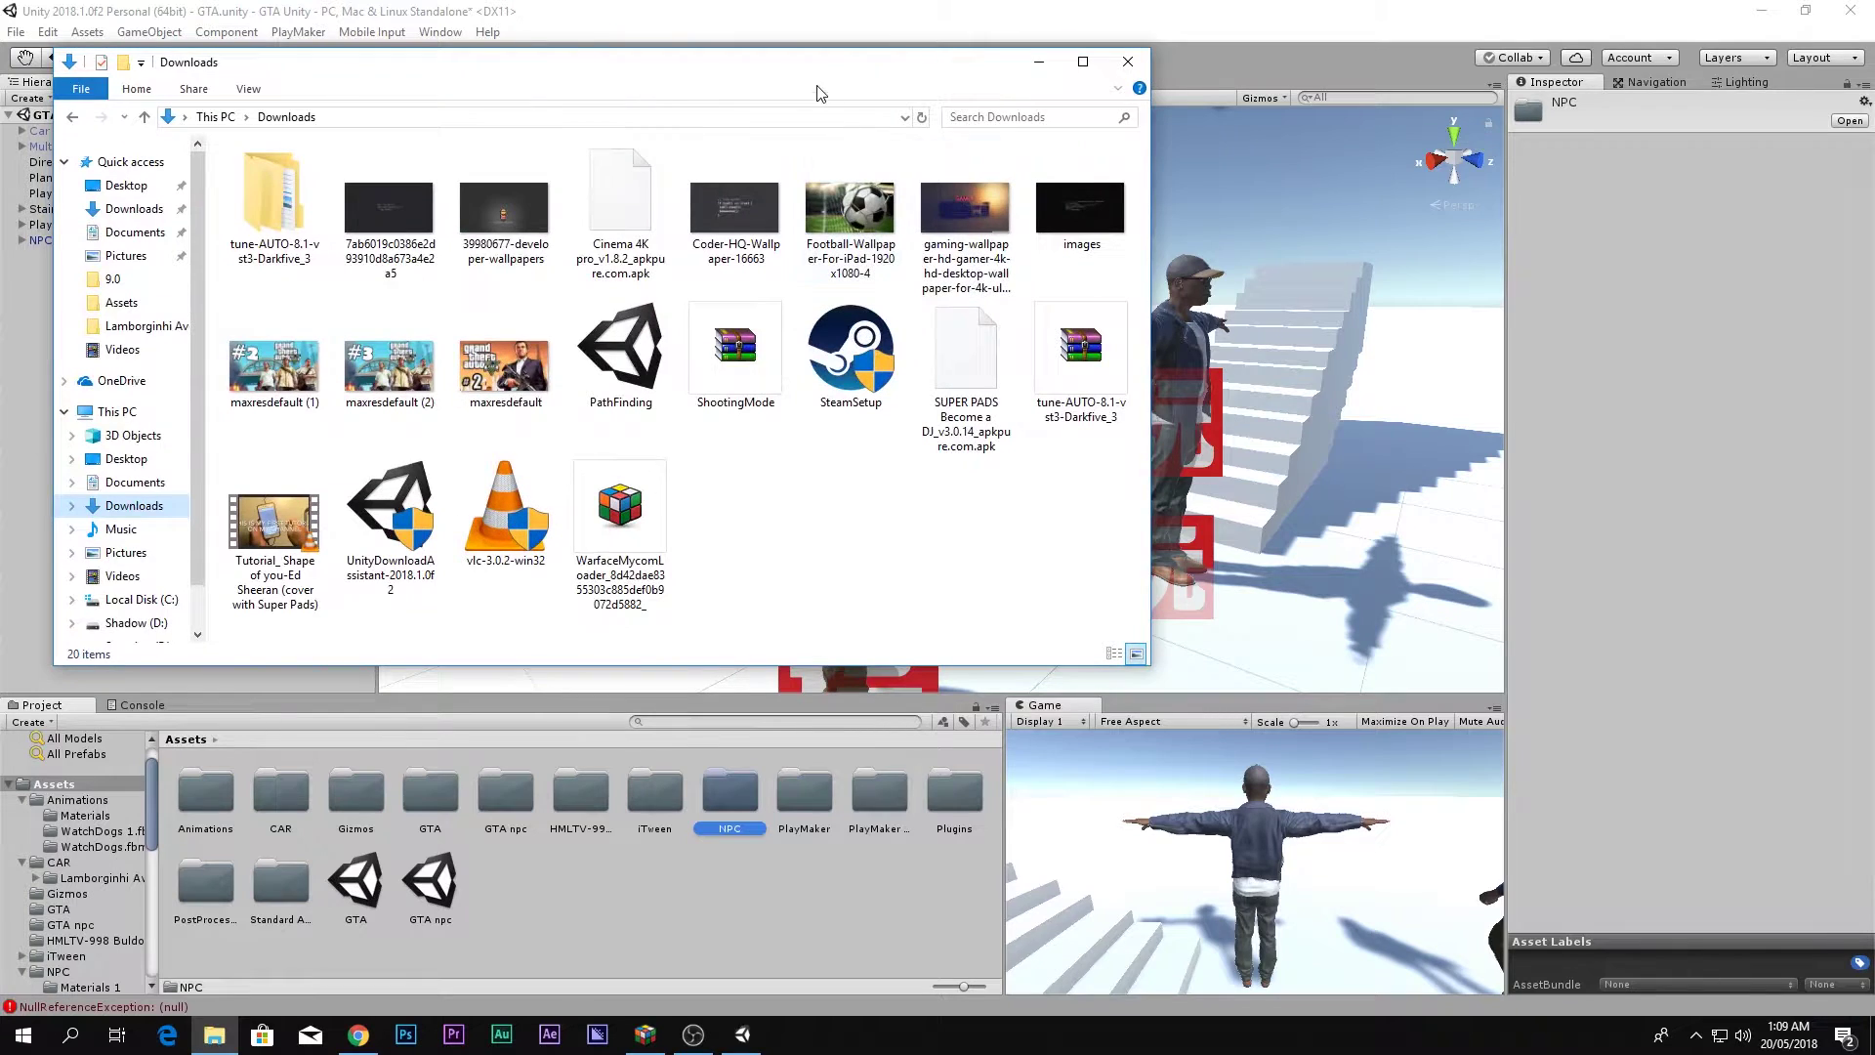
left_click_drag(831, 72, 834, 0)
left_click(1403, 196)
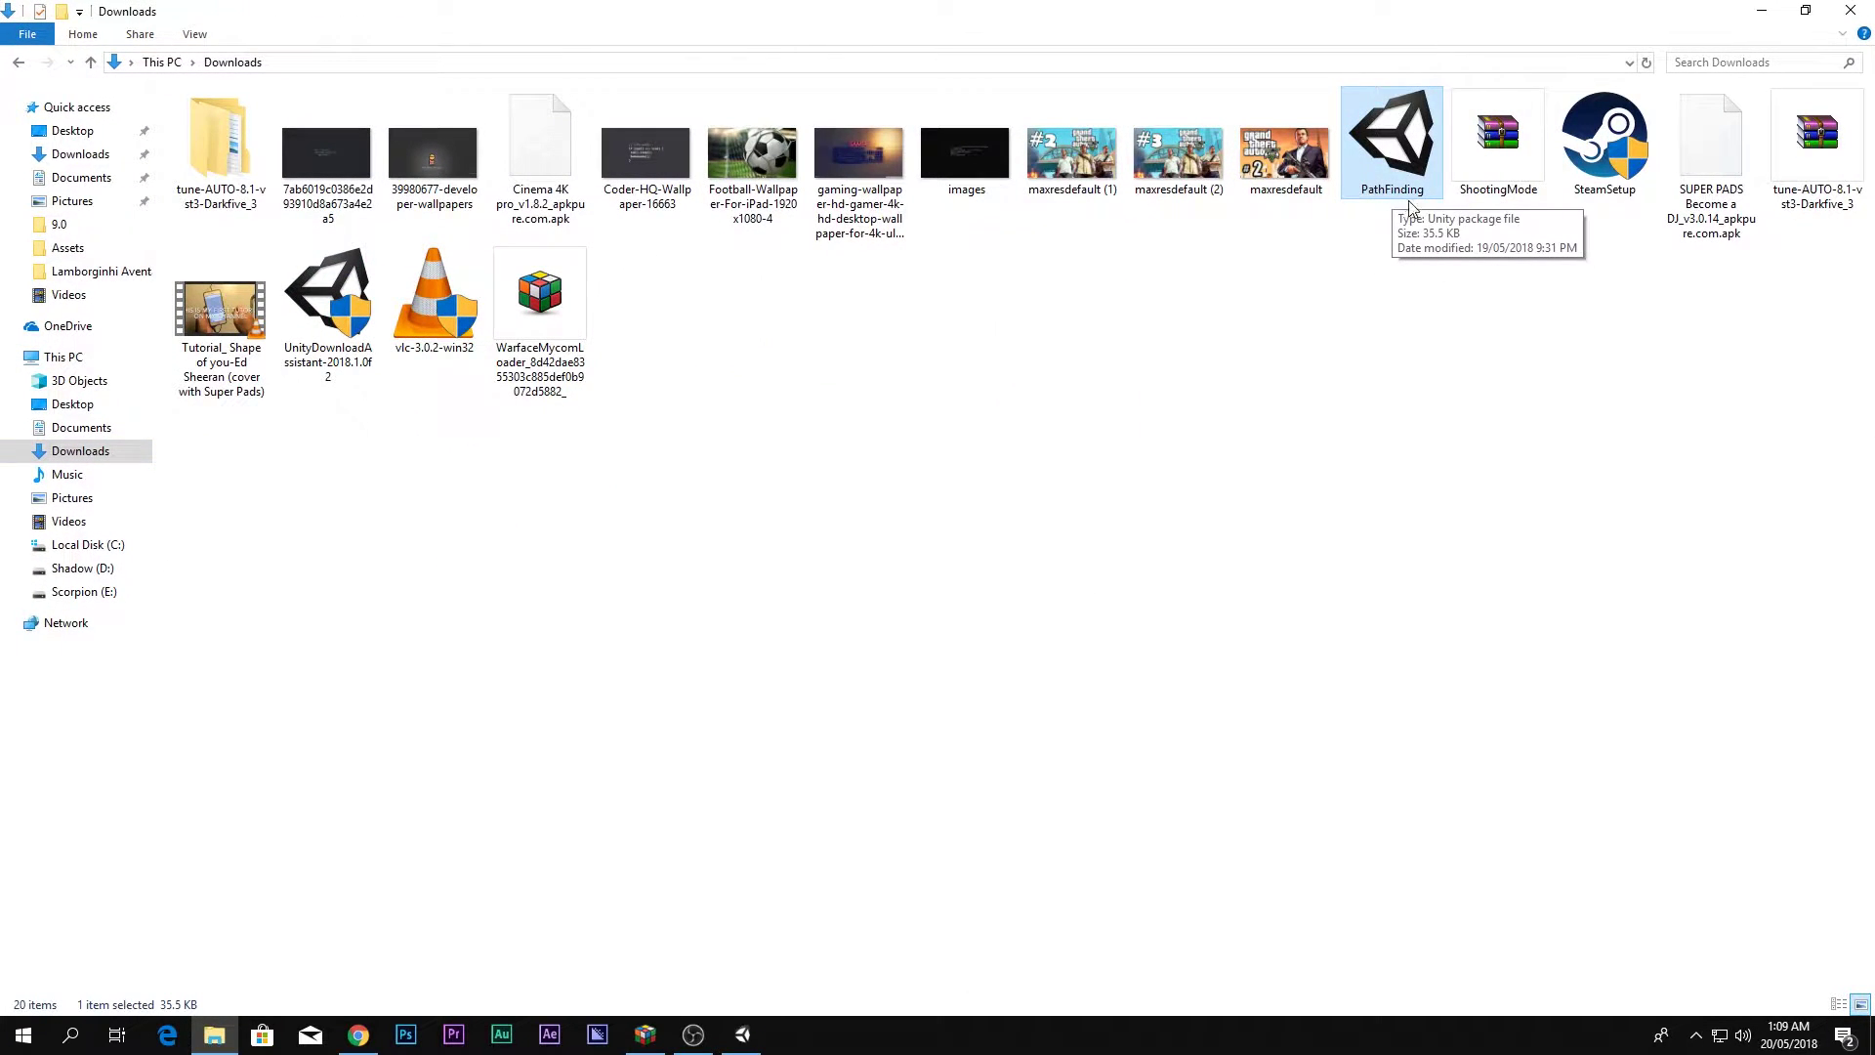
double_click(1396, 144)
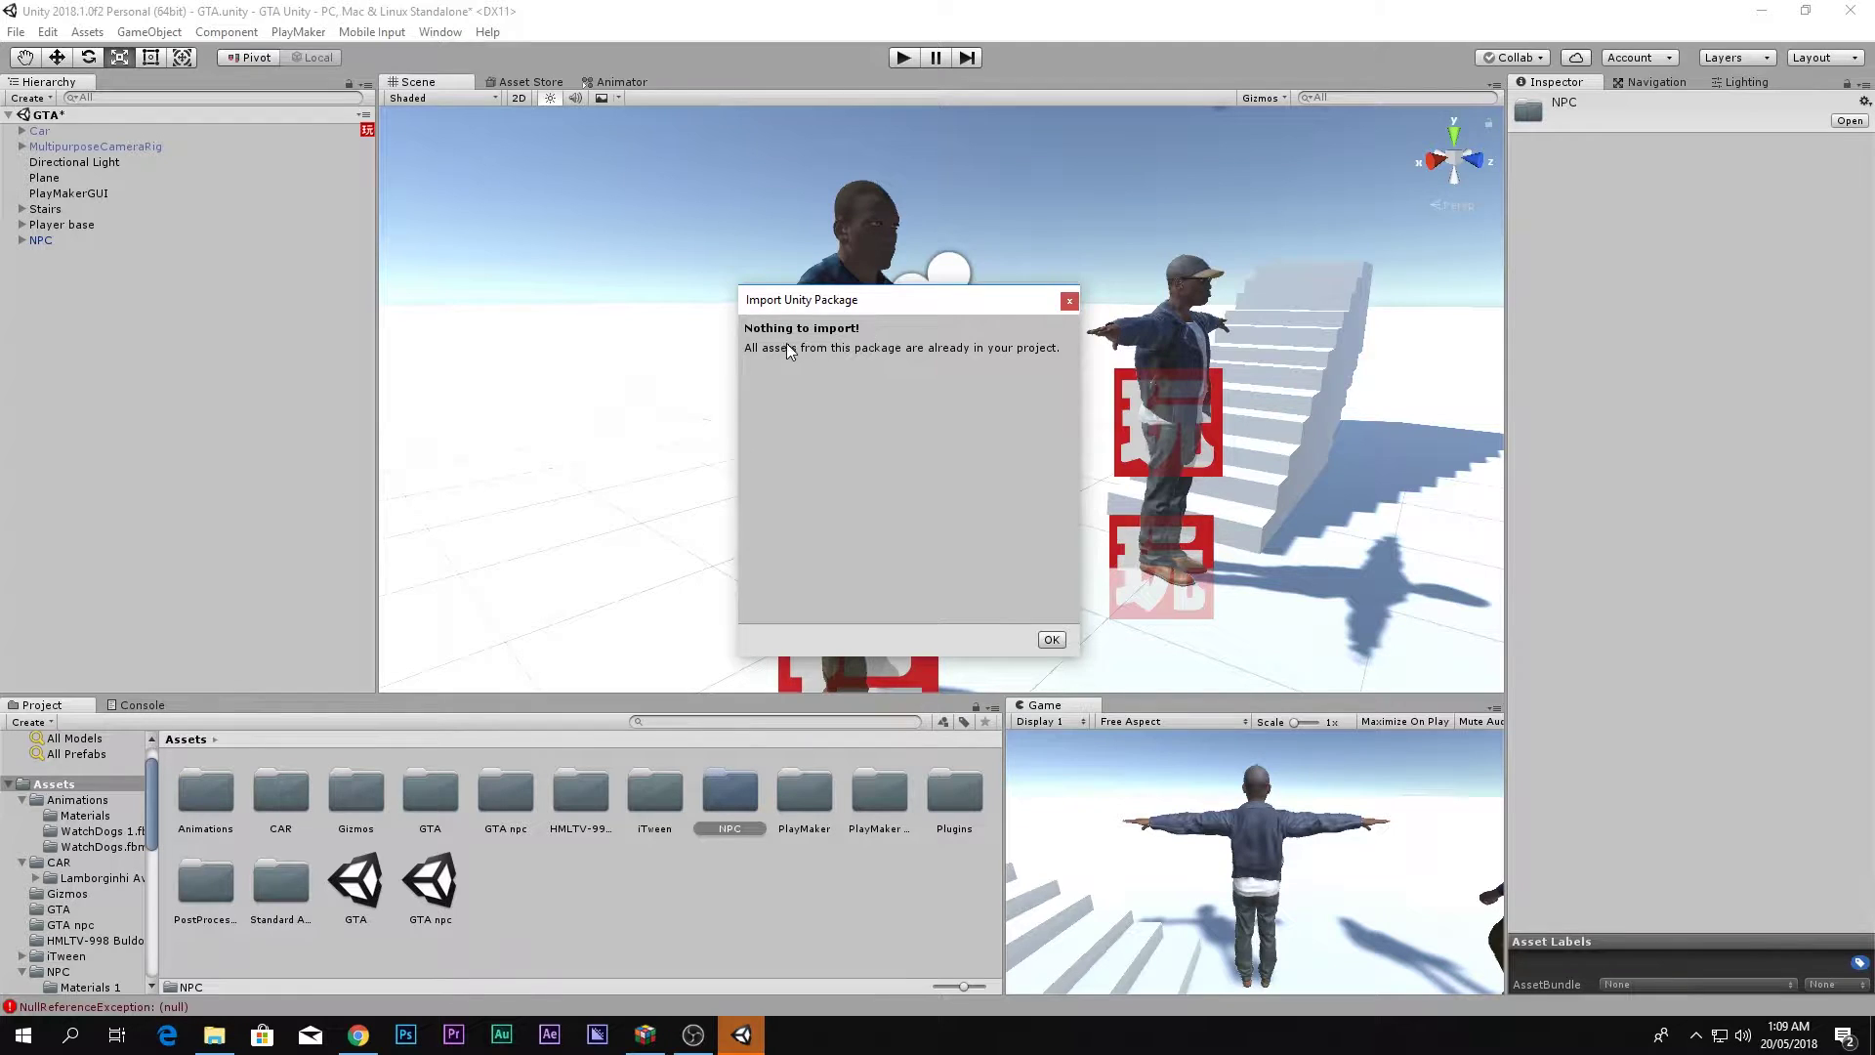
left_click(1051, 640)
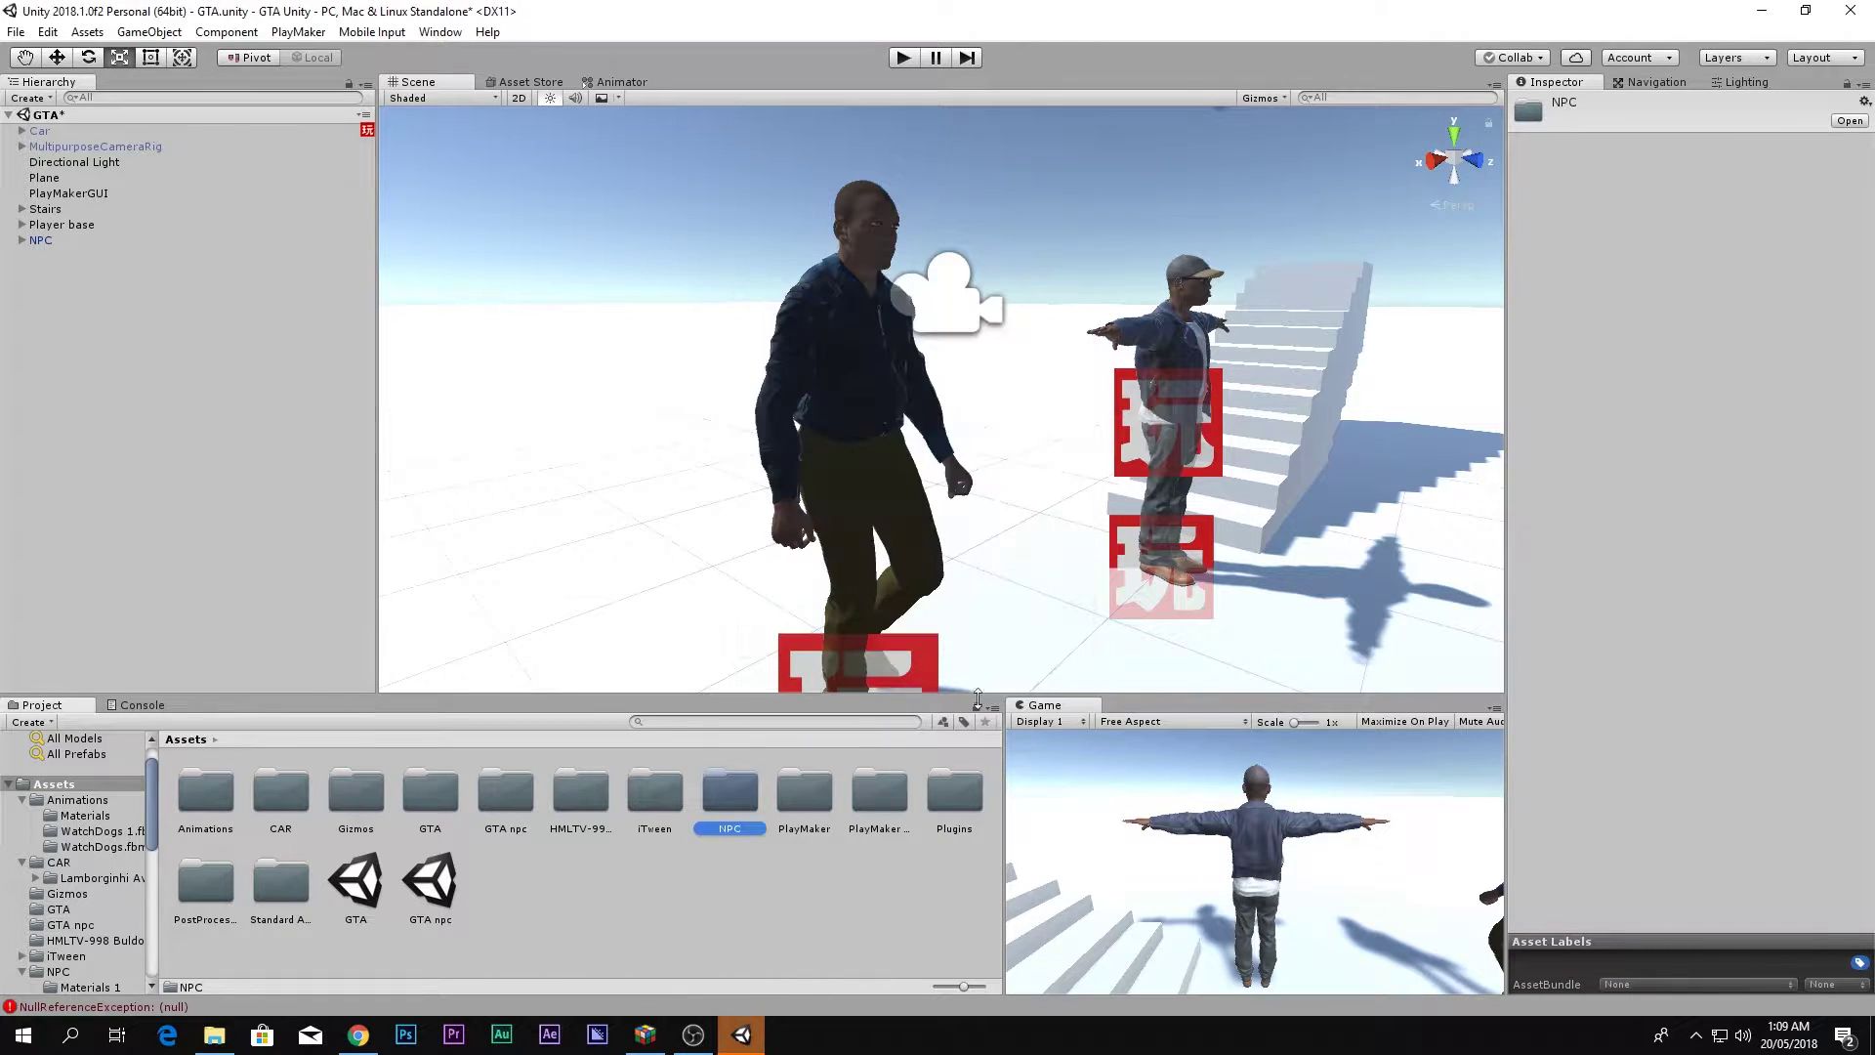
left_click(734, 961)
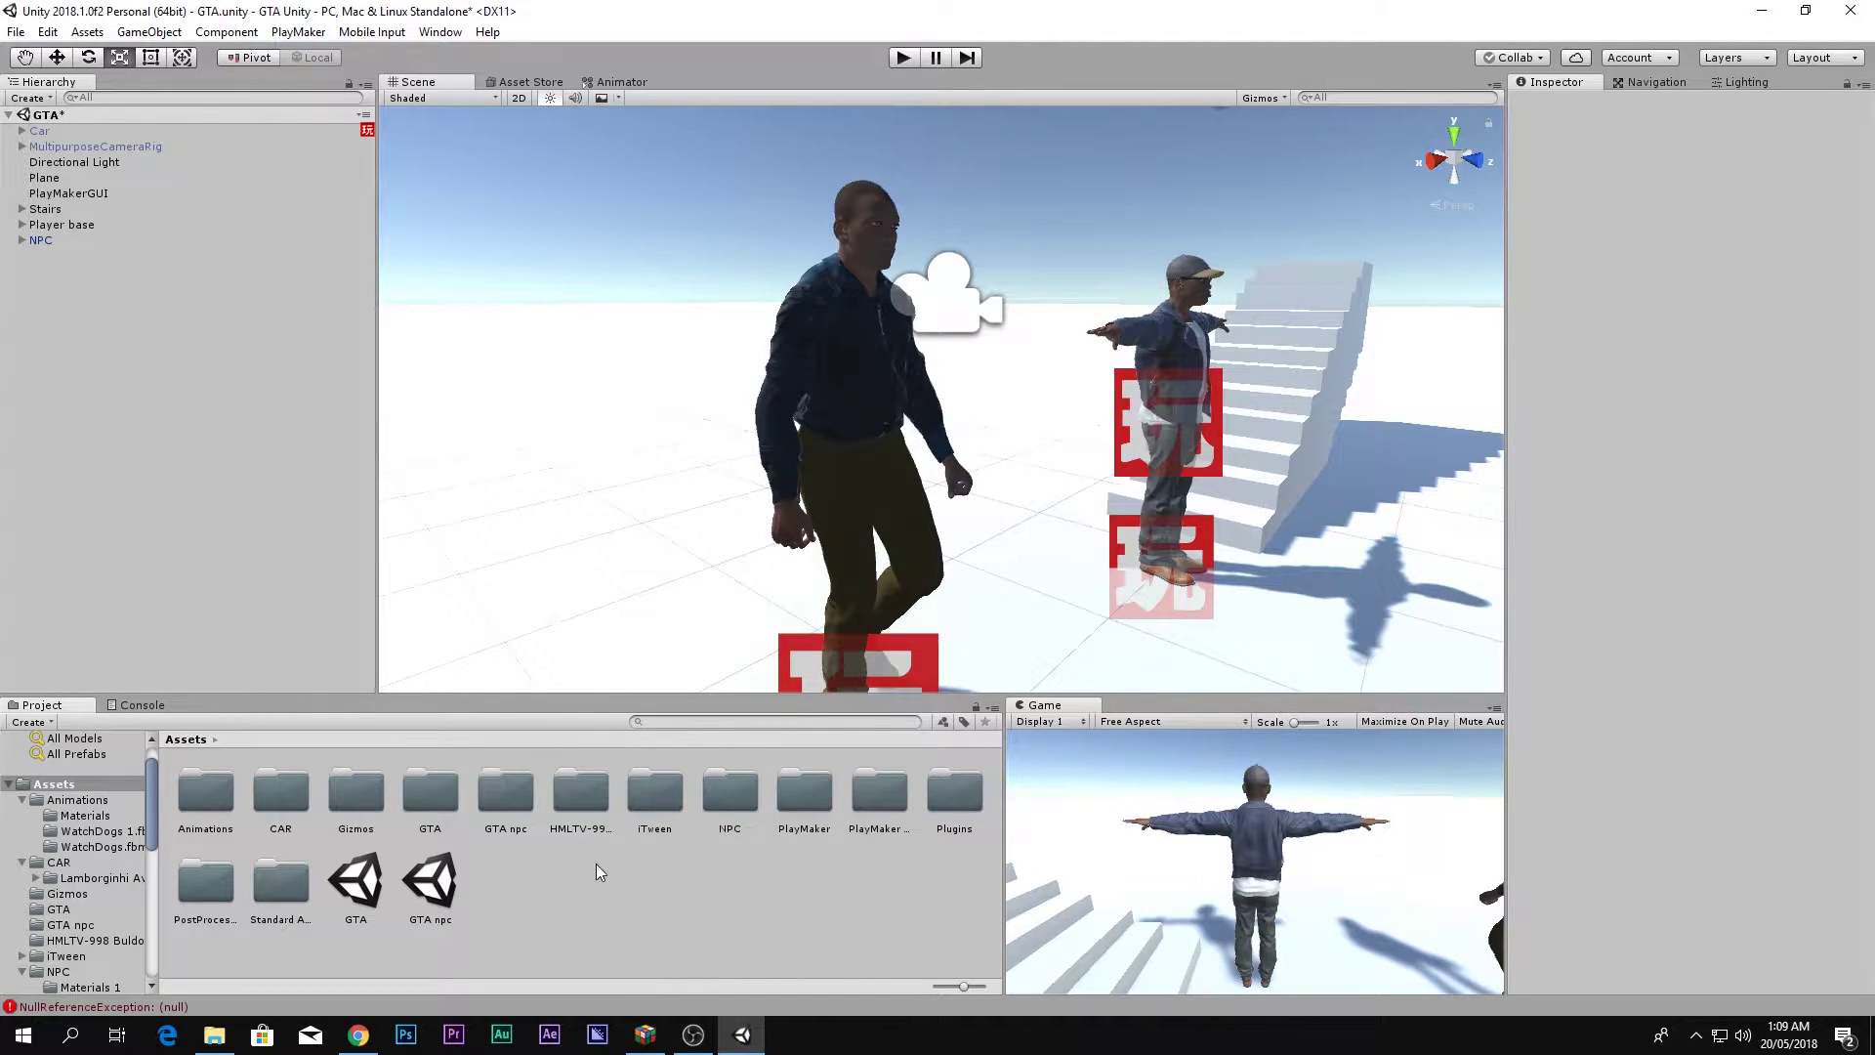
Reopen the NPC object's FSM and bring up the action browser for State 1.
left_click(44, 240)
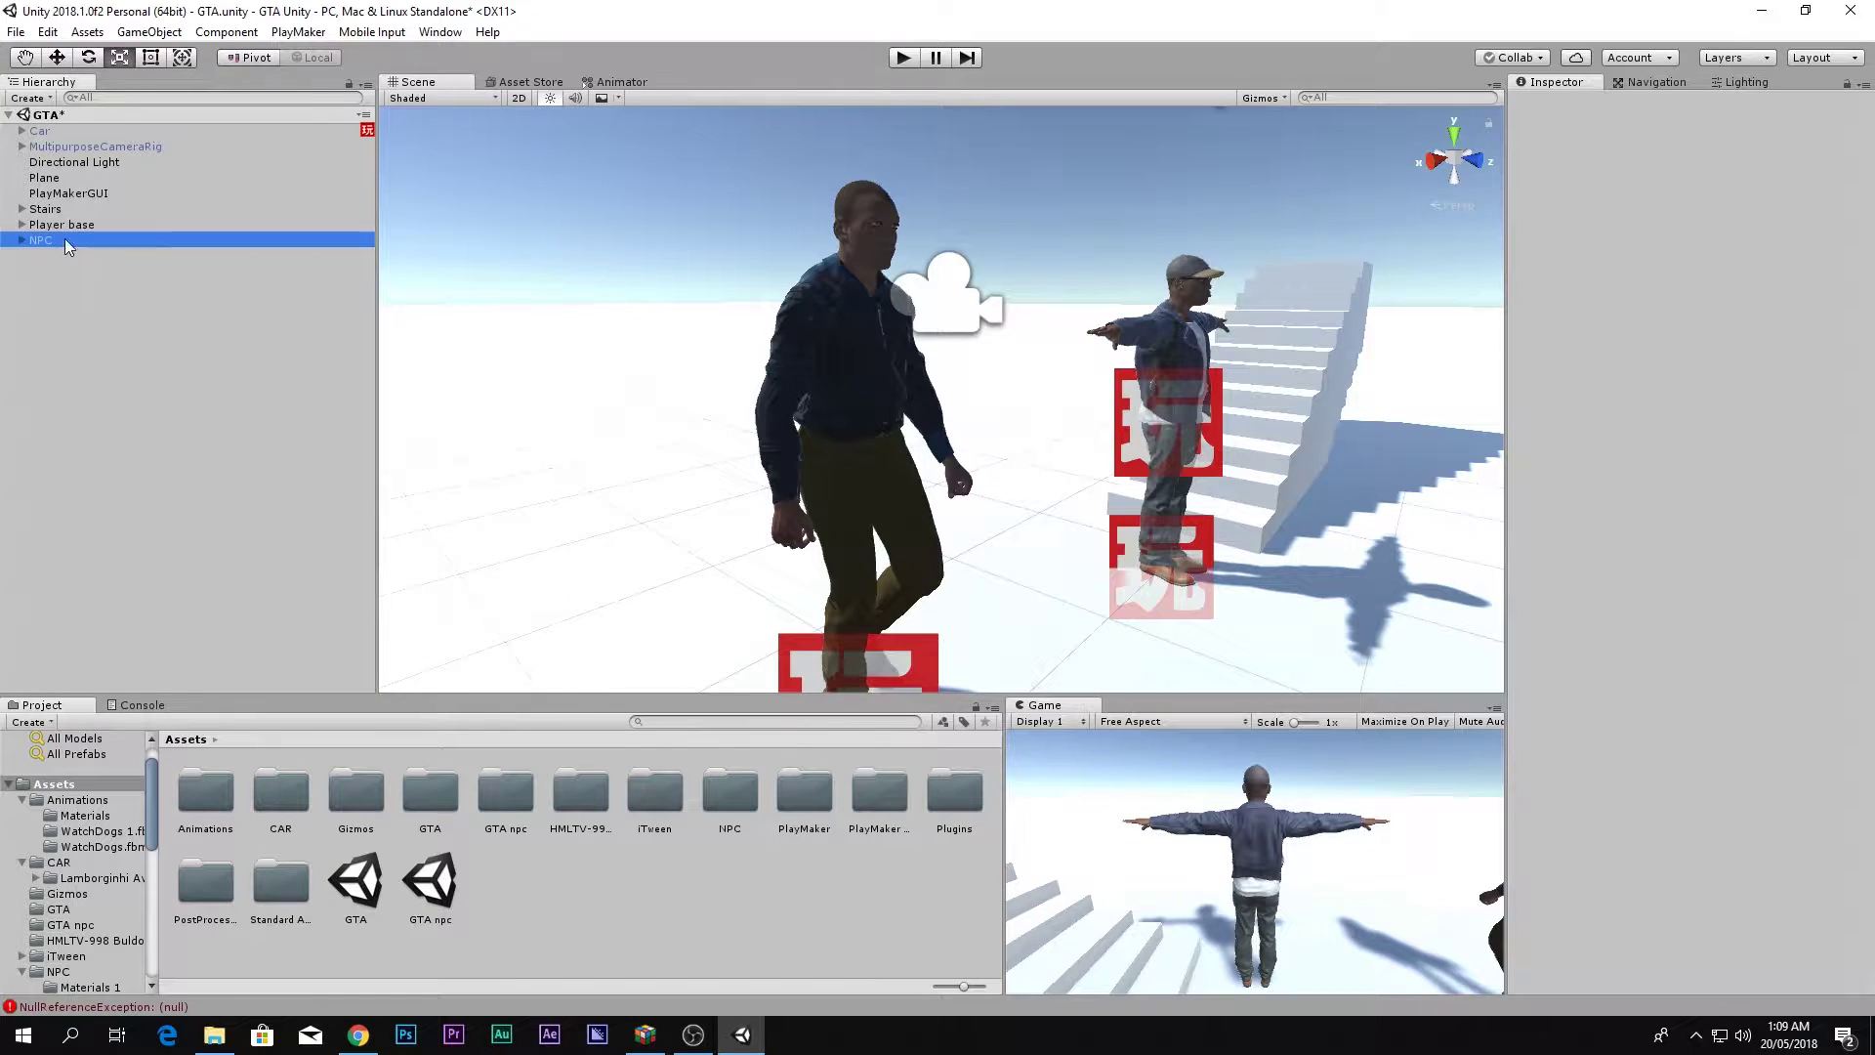
left_click(1847, 444)
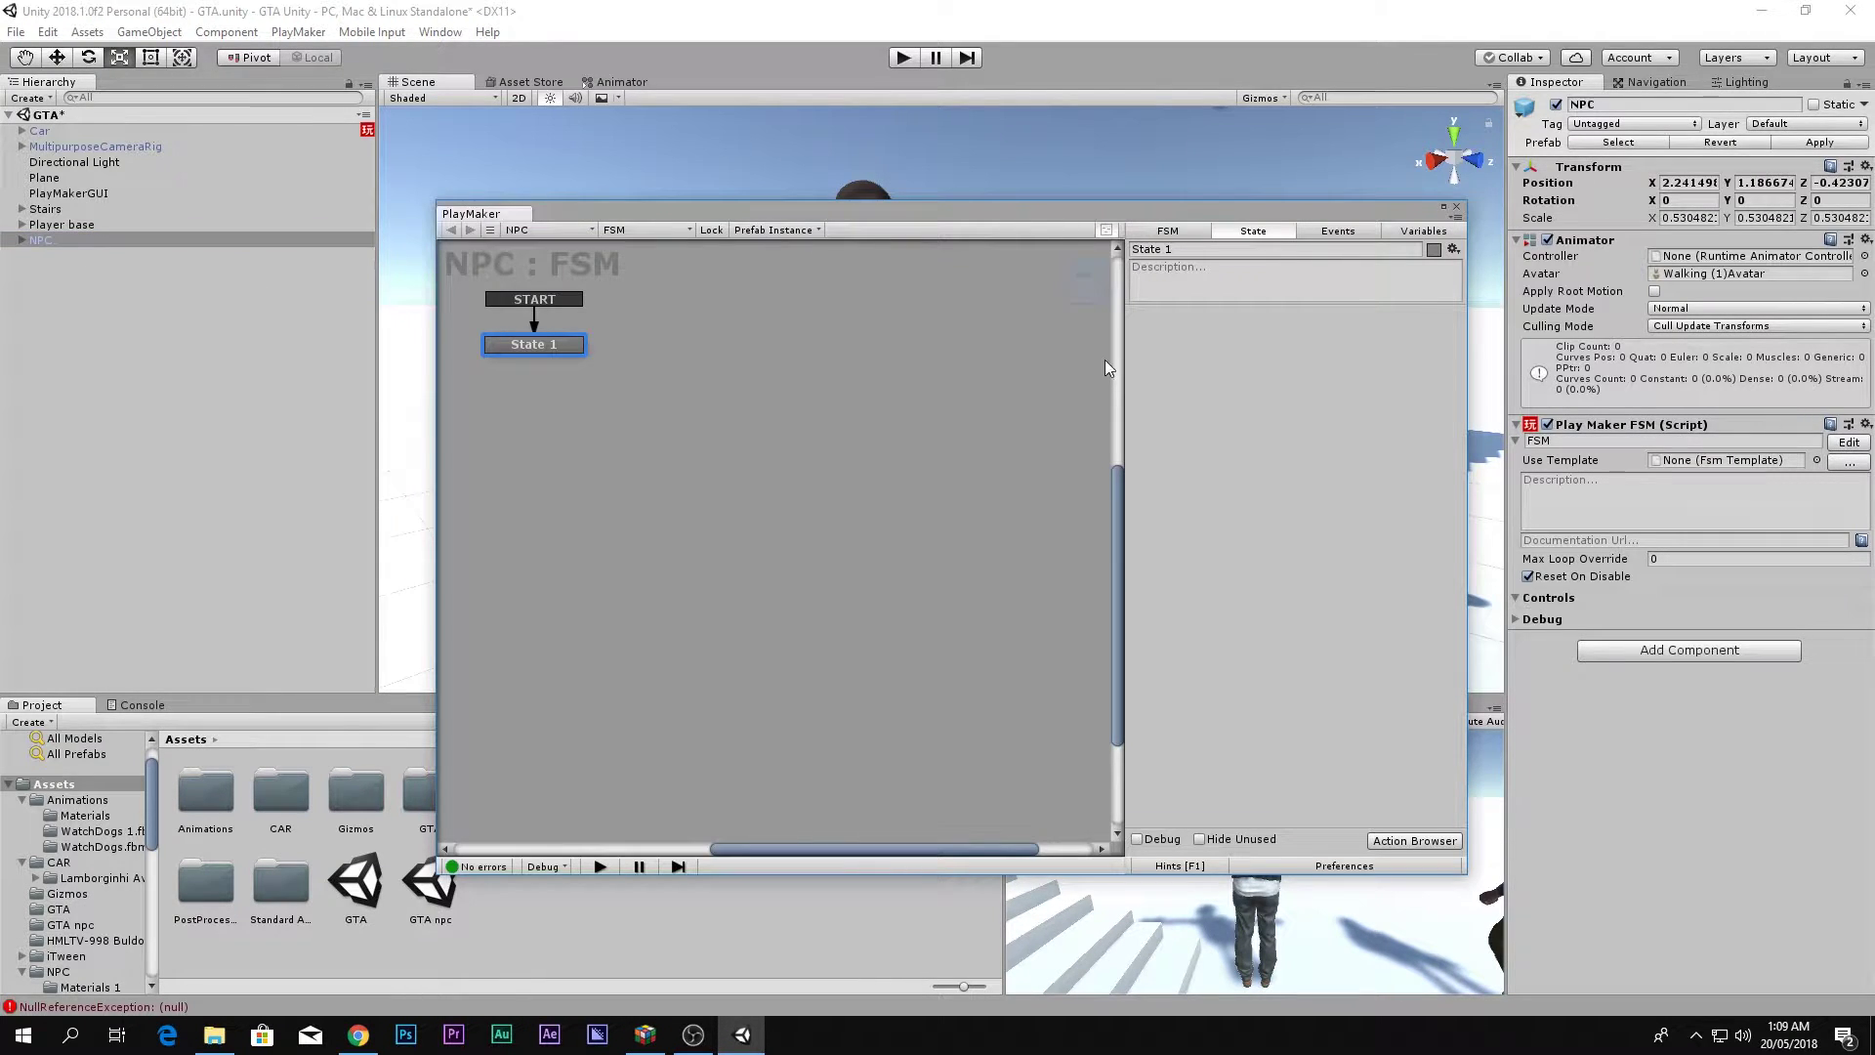
left_click_drag(1073, 221, 1066, 185)
double_click(1280, 365)
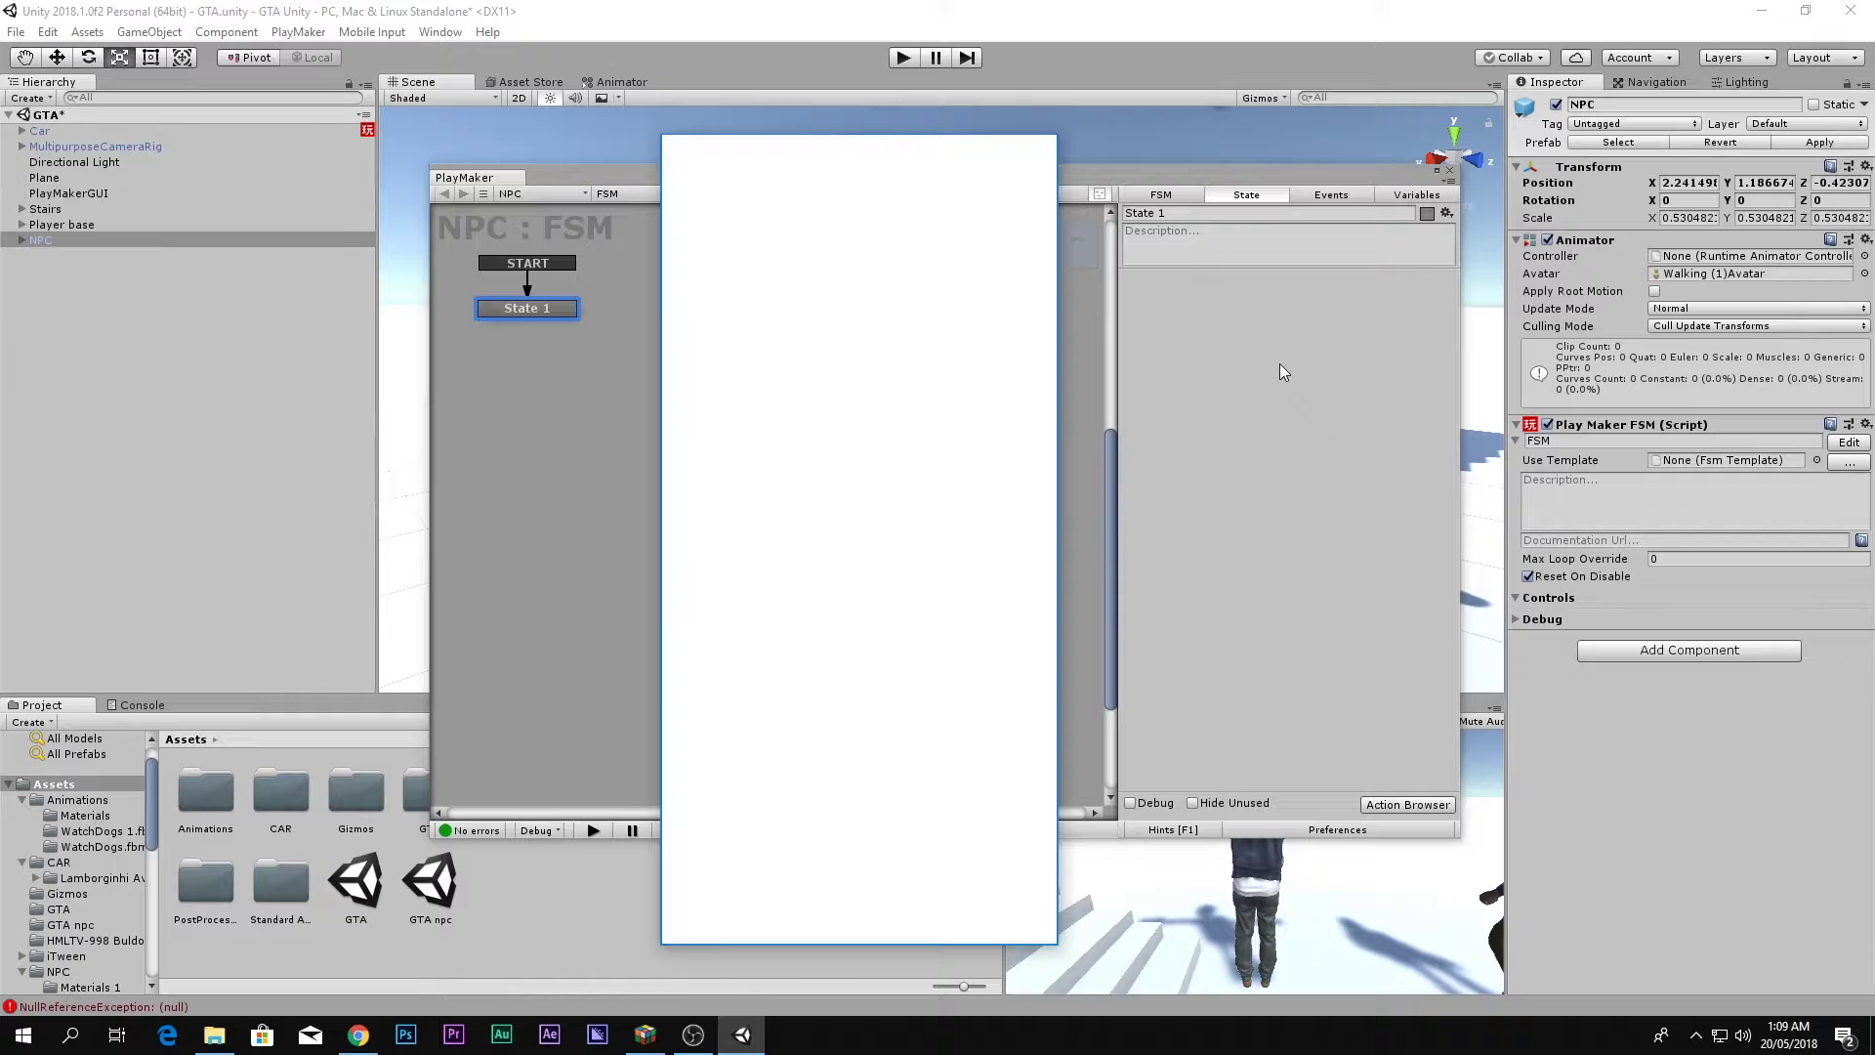
type("nave")
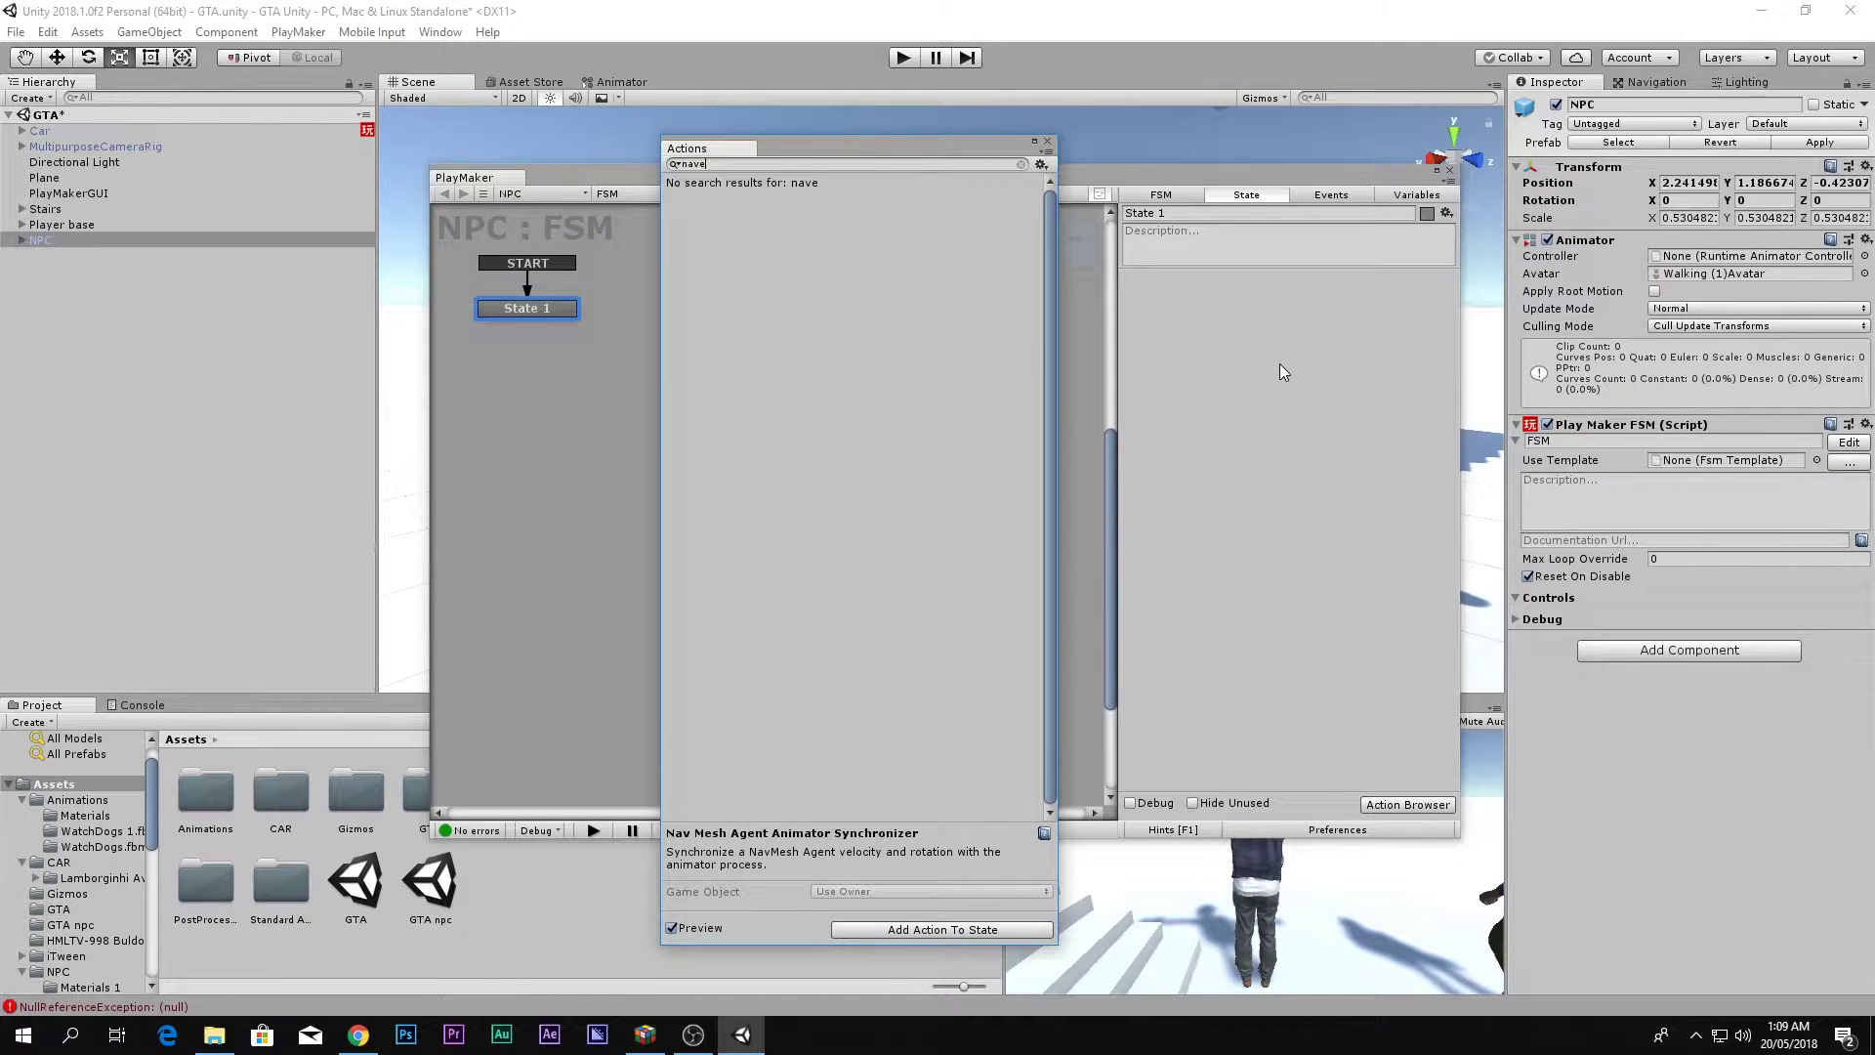
key("BackSpace")
key("BackSpace")
key("BackSpace")
key("BackSpace")
Search the actions for "set age" and add Set Agent Destination As Game Object to State 1.
type("s")
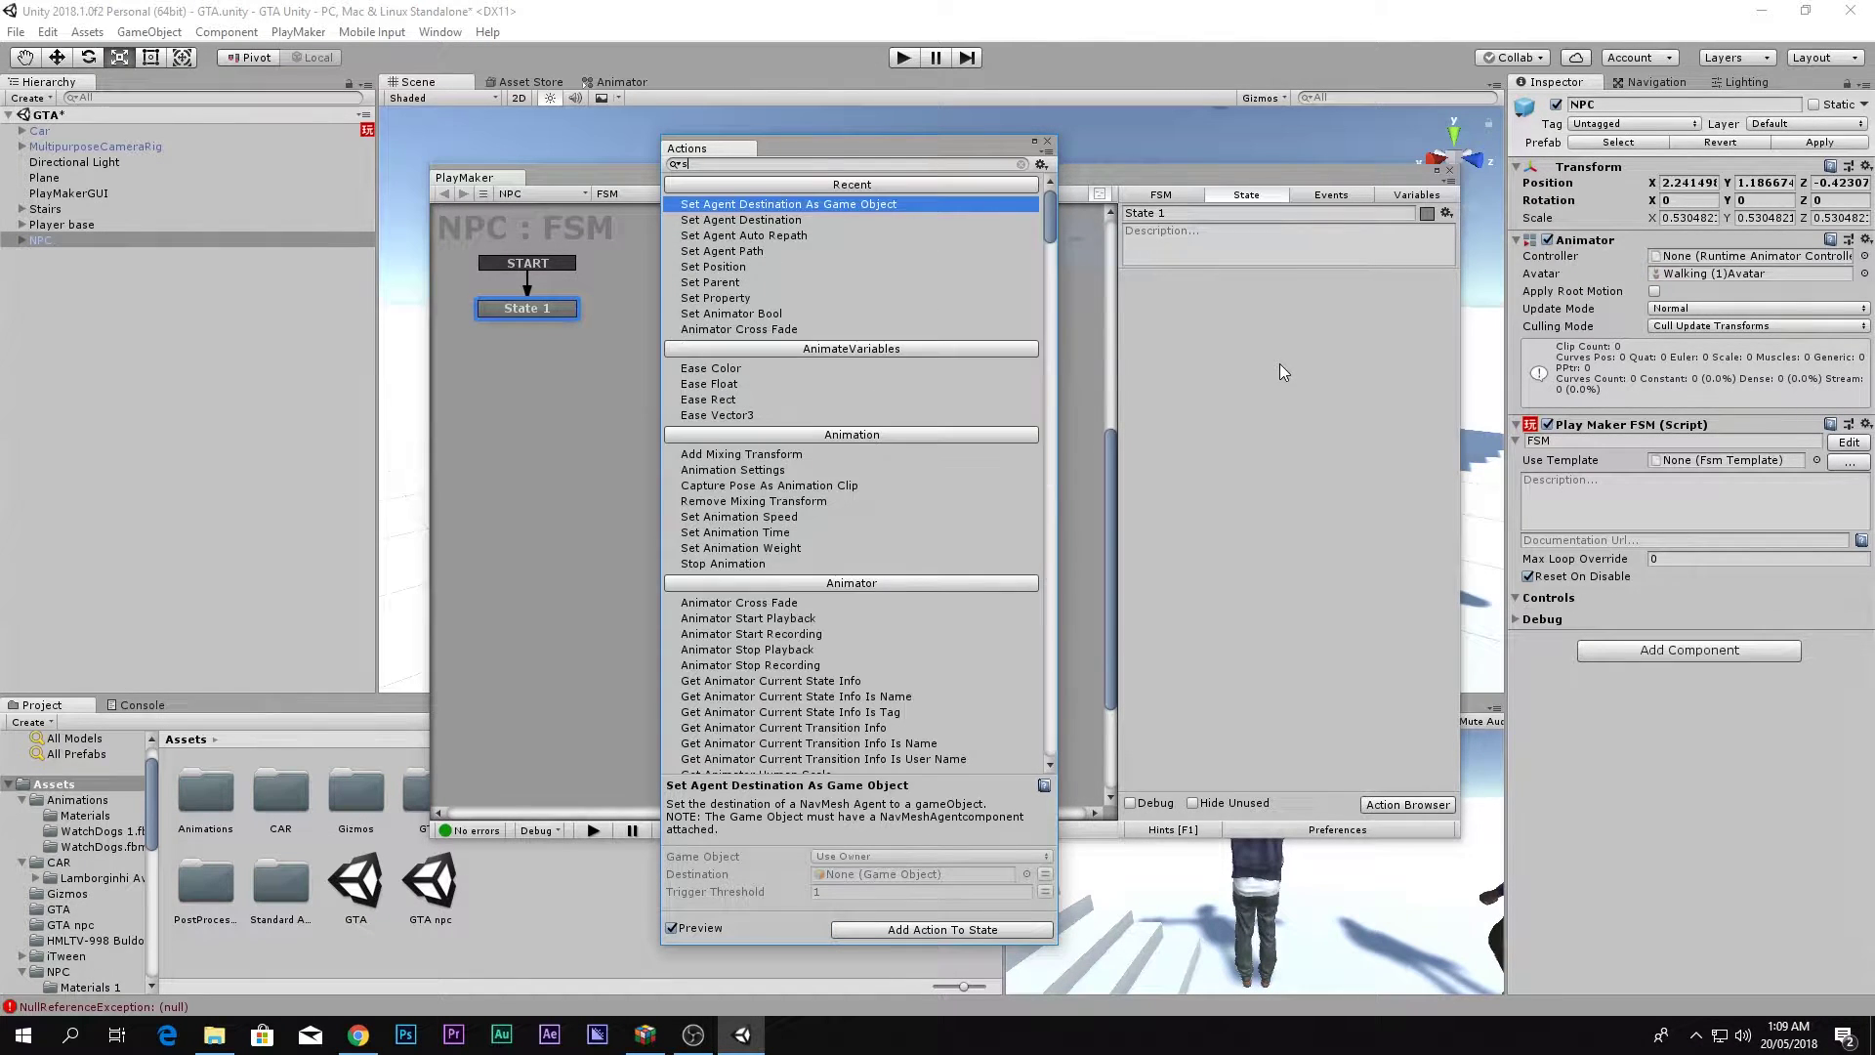
type("et age")
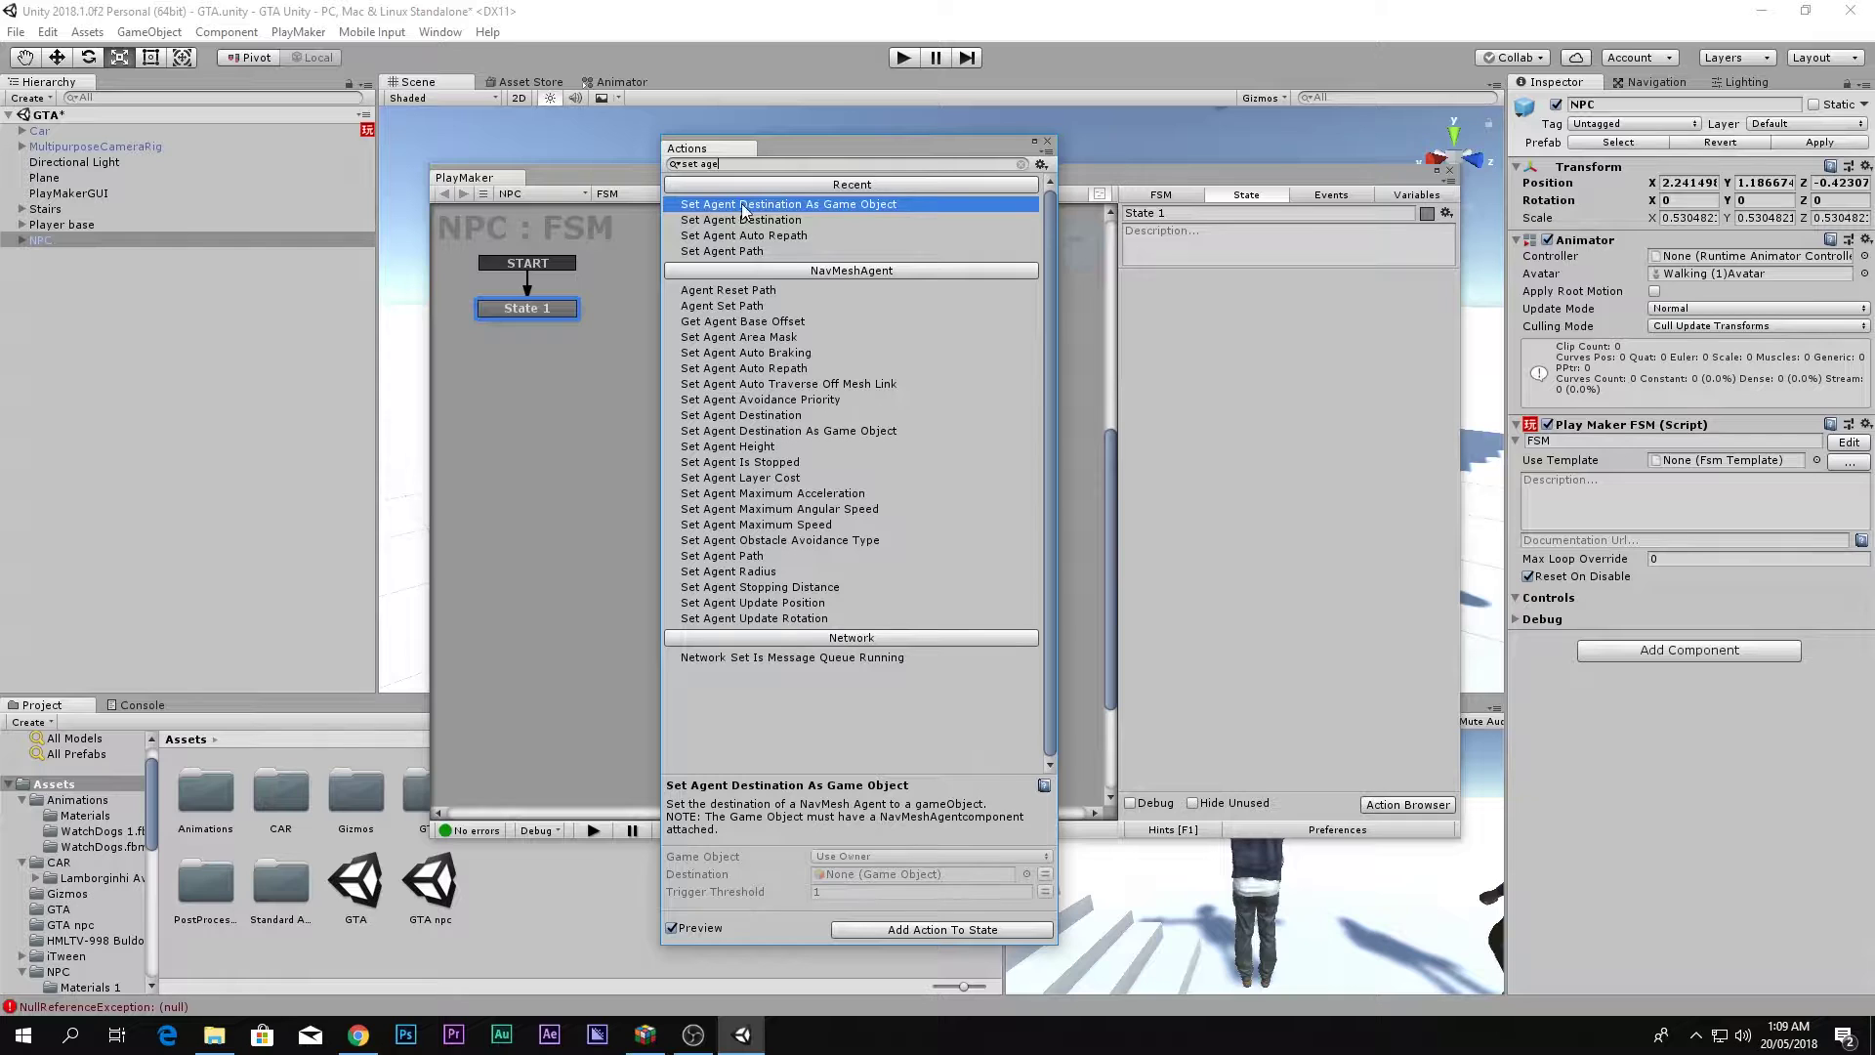
double_click(838, 207)
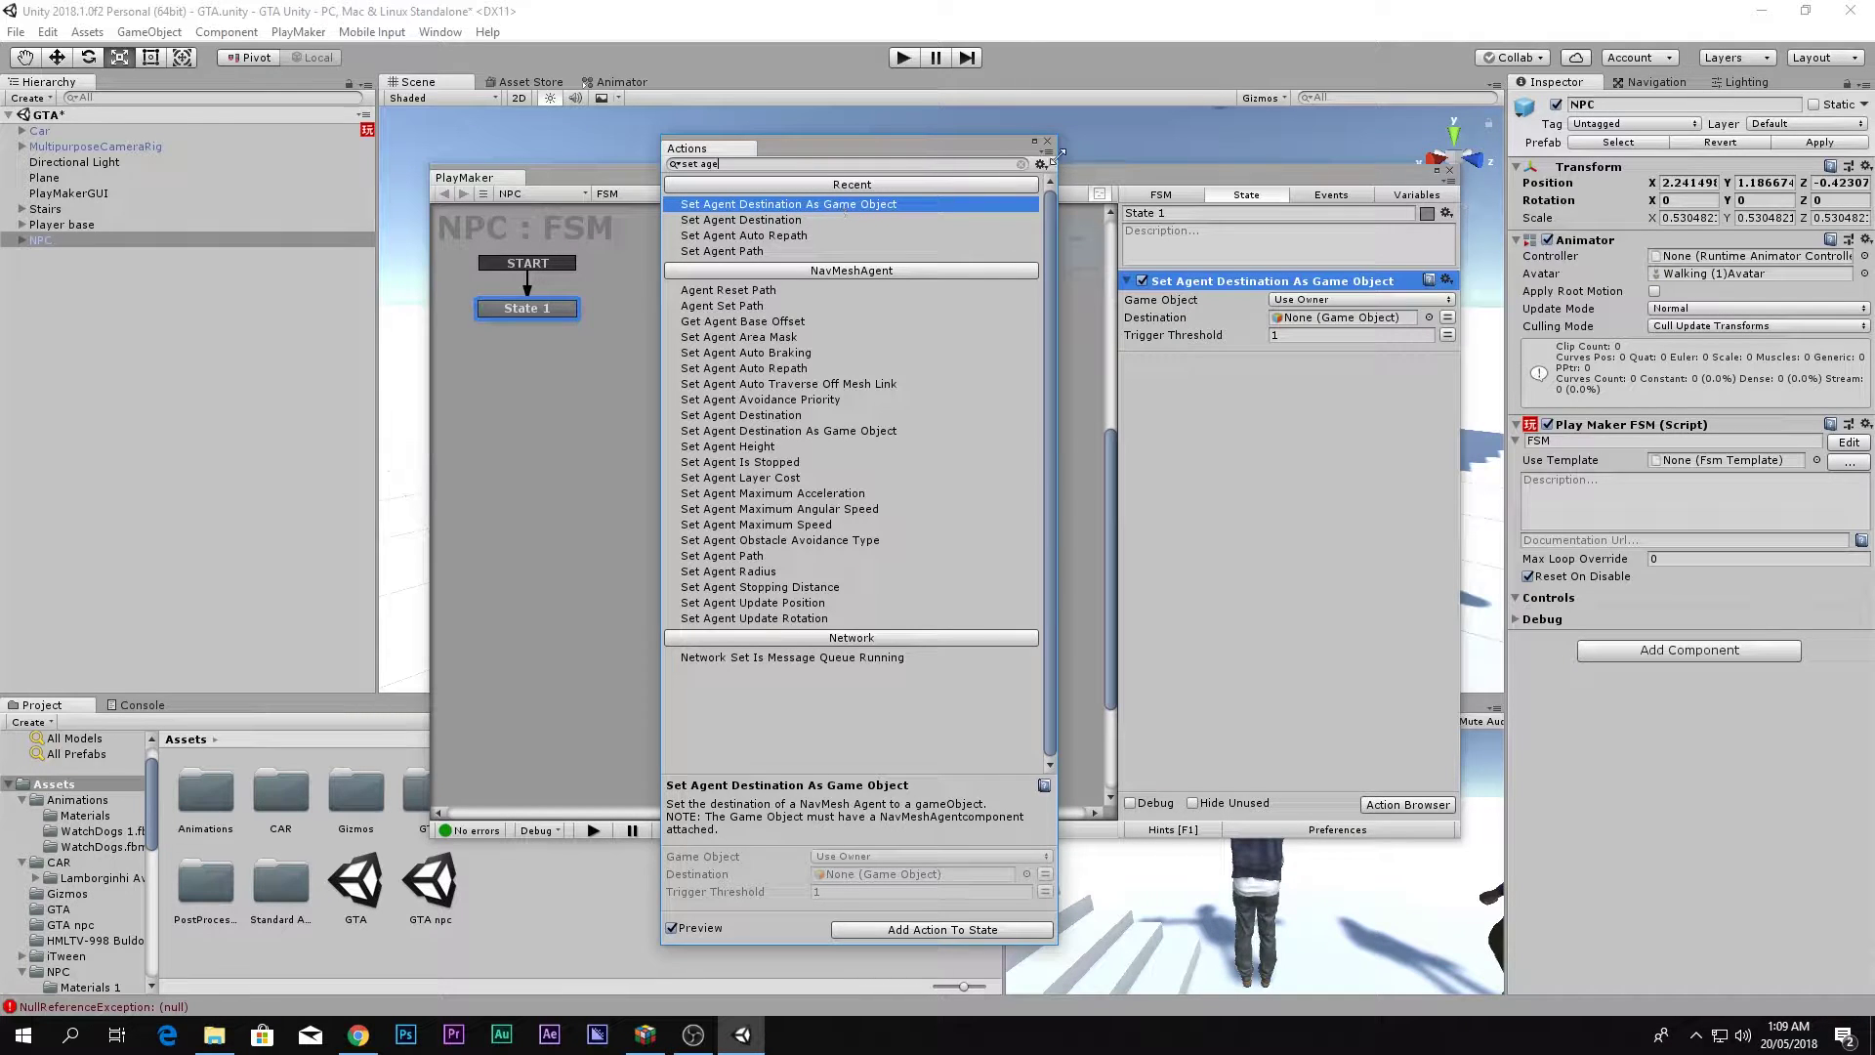
left_click(1047, 141)
left_click_drag(1102, 186, 1100, 180)
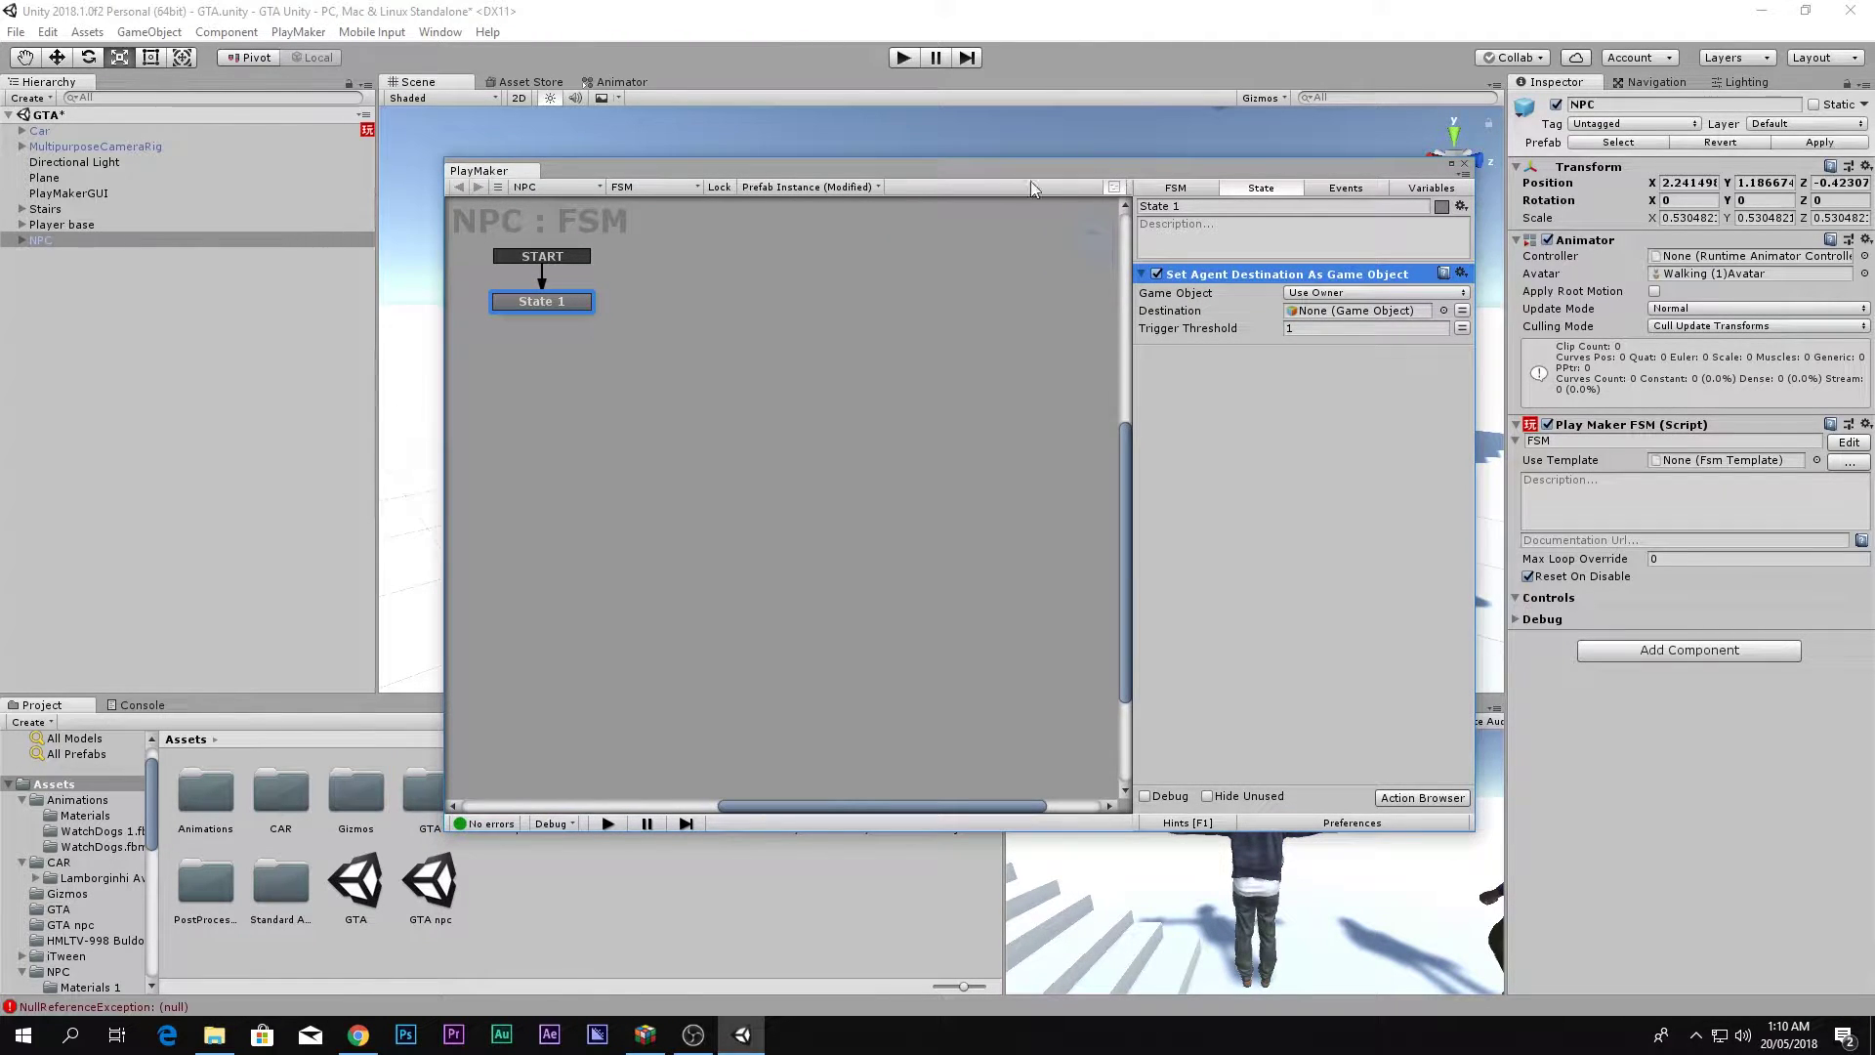
Create an empty object at the root of the scene, outside NPC, and name it Destintion.
right_click(231, 310)
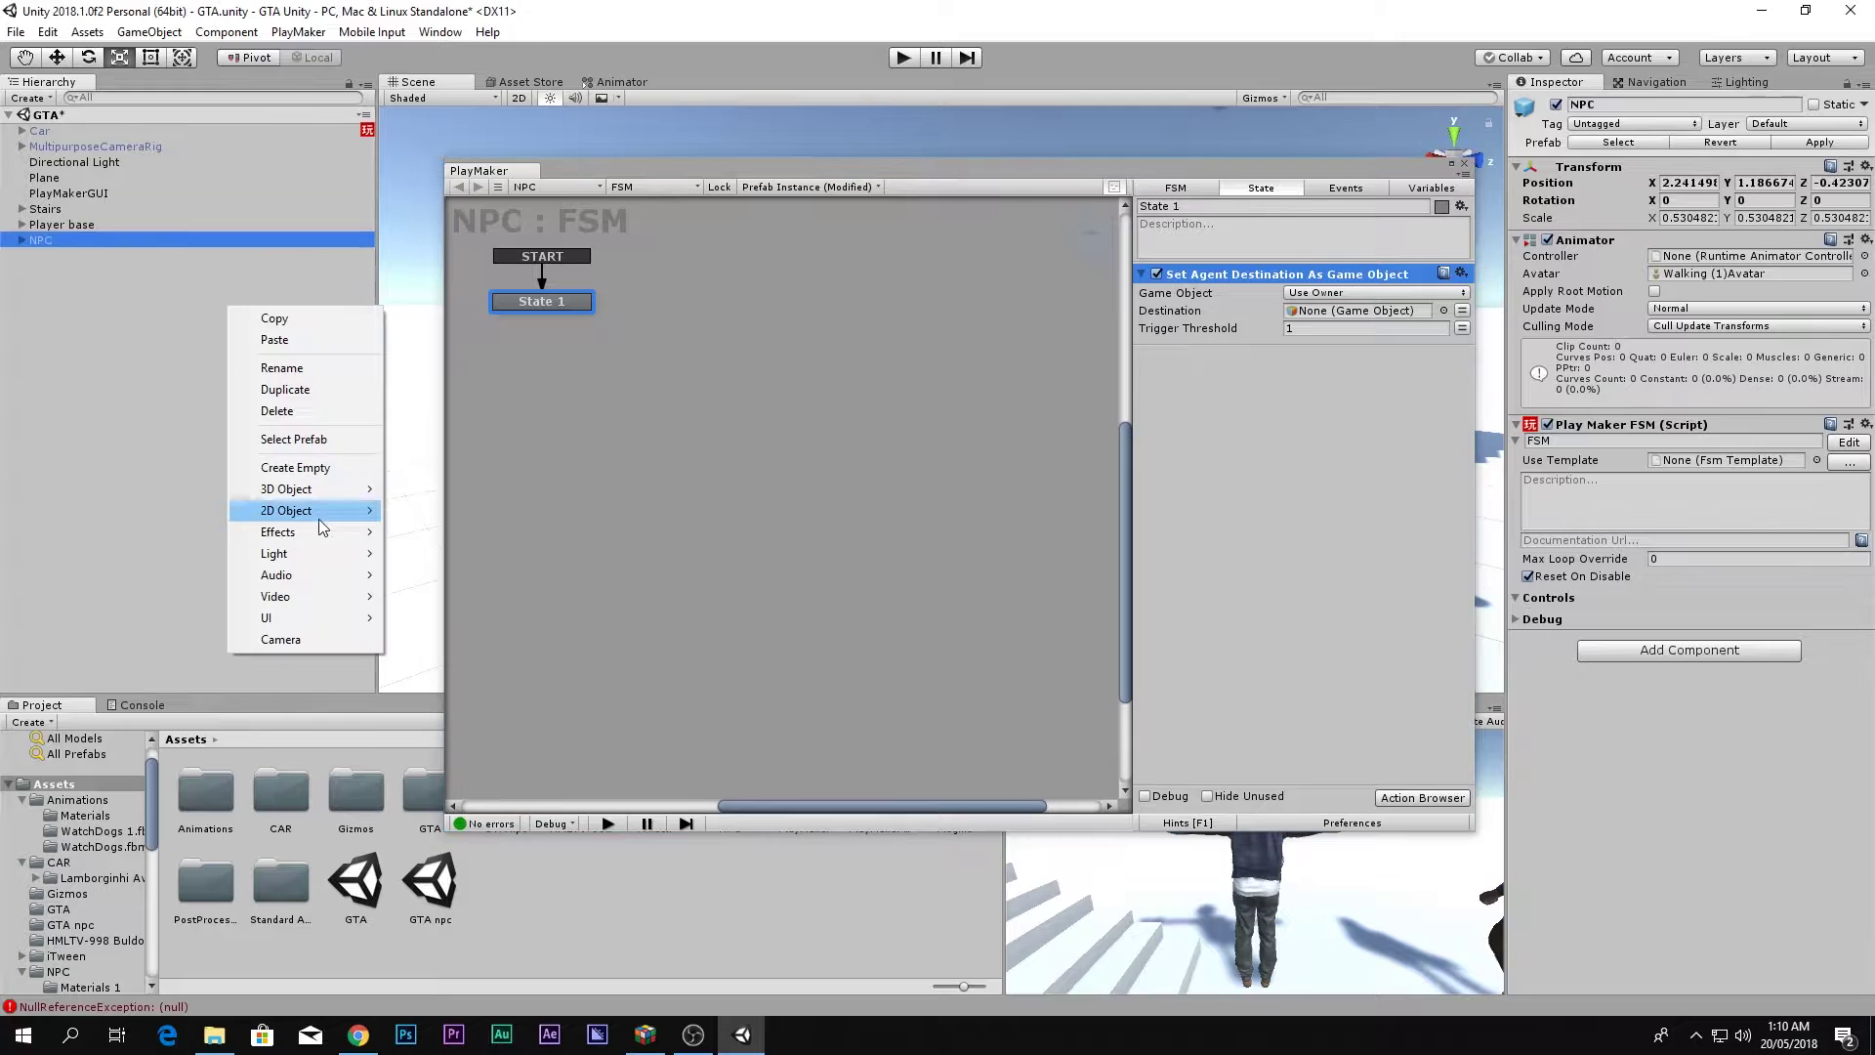
left_click(313, 467)
left_click_drag(916, 173, 994, 557)
left_click_drag(121, 371, 72, 430)
left_click(69, 366)
type("D")
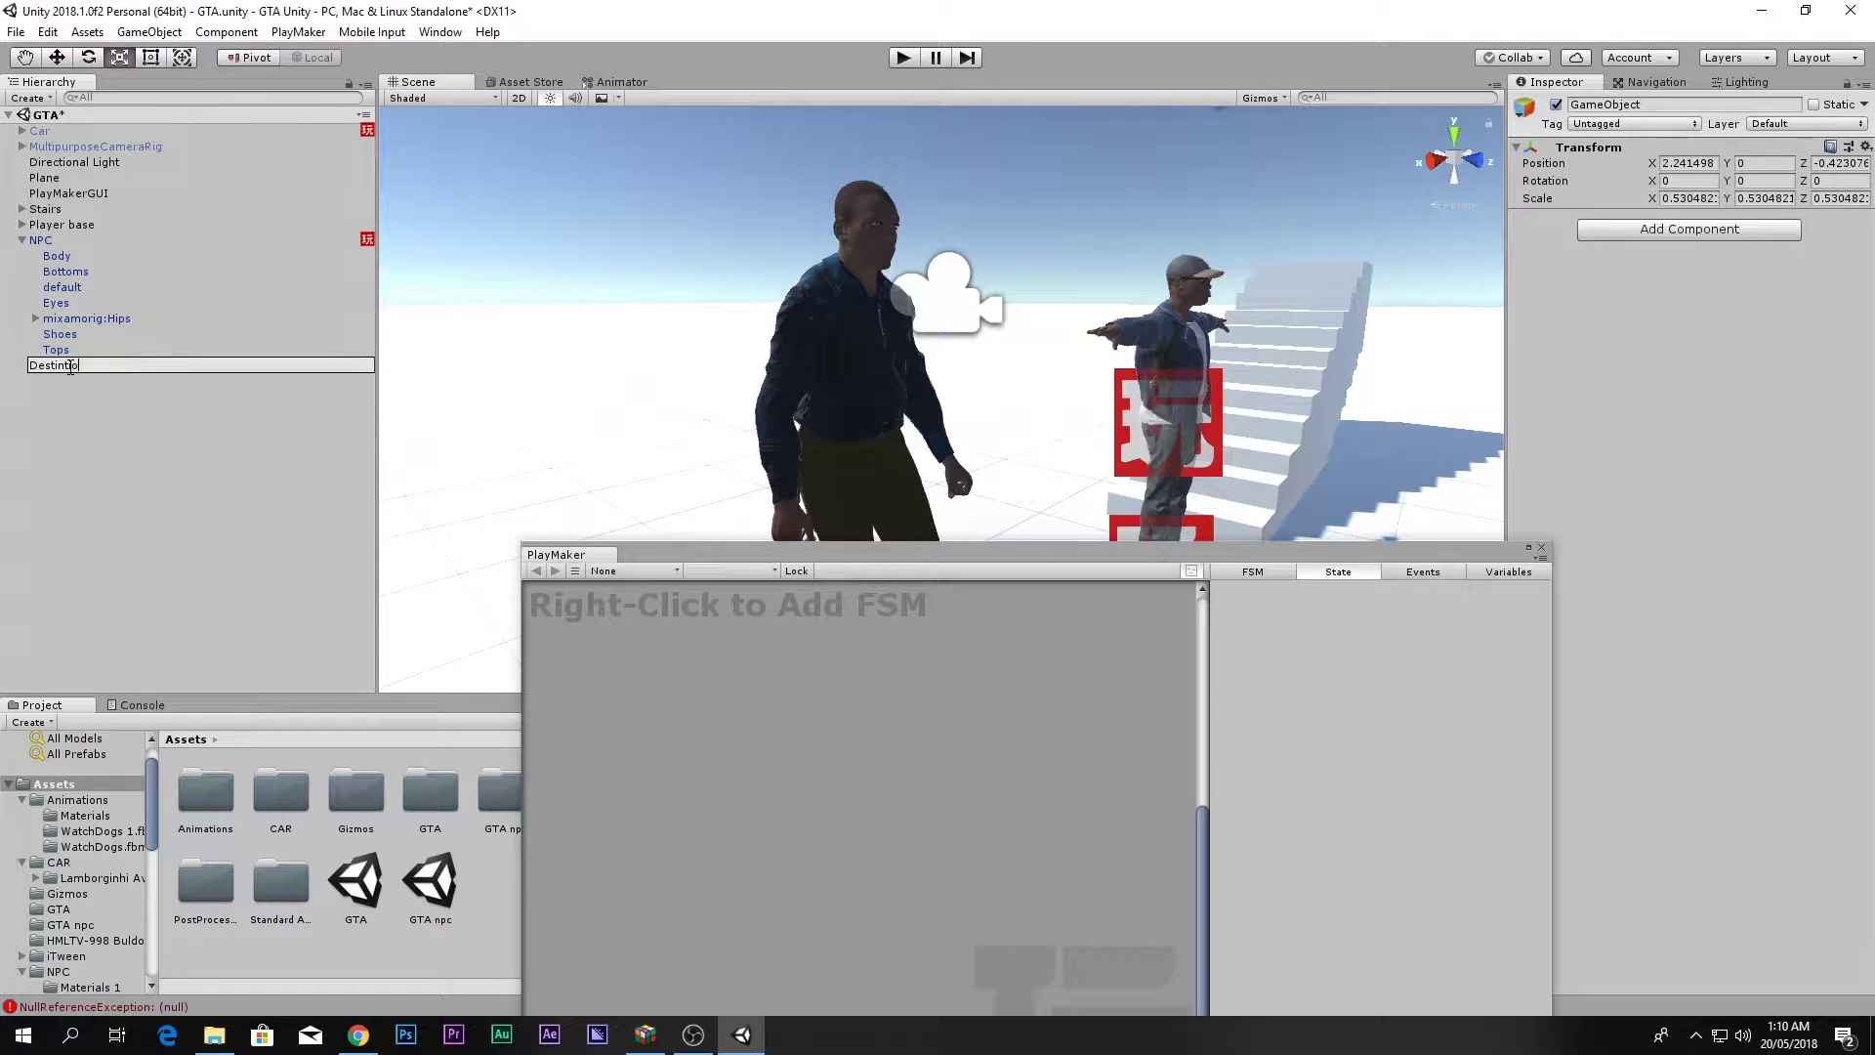
type("estintion")
key("Return")
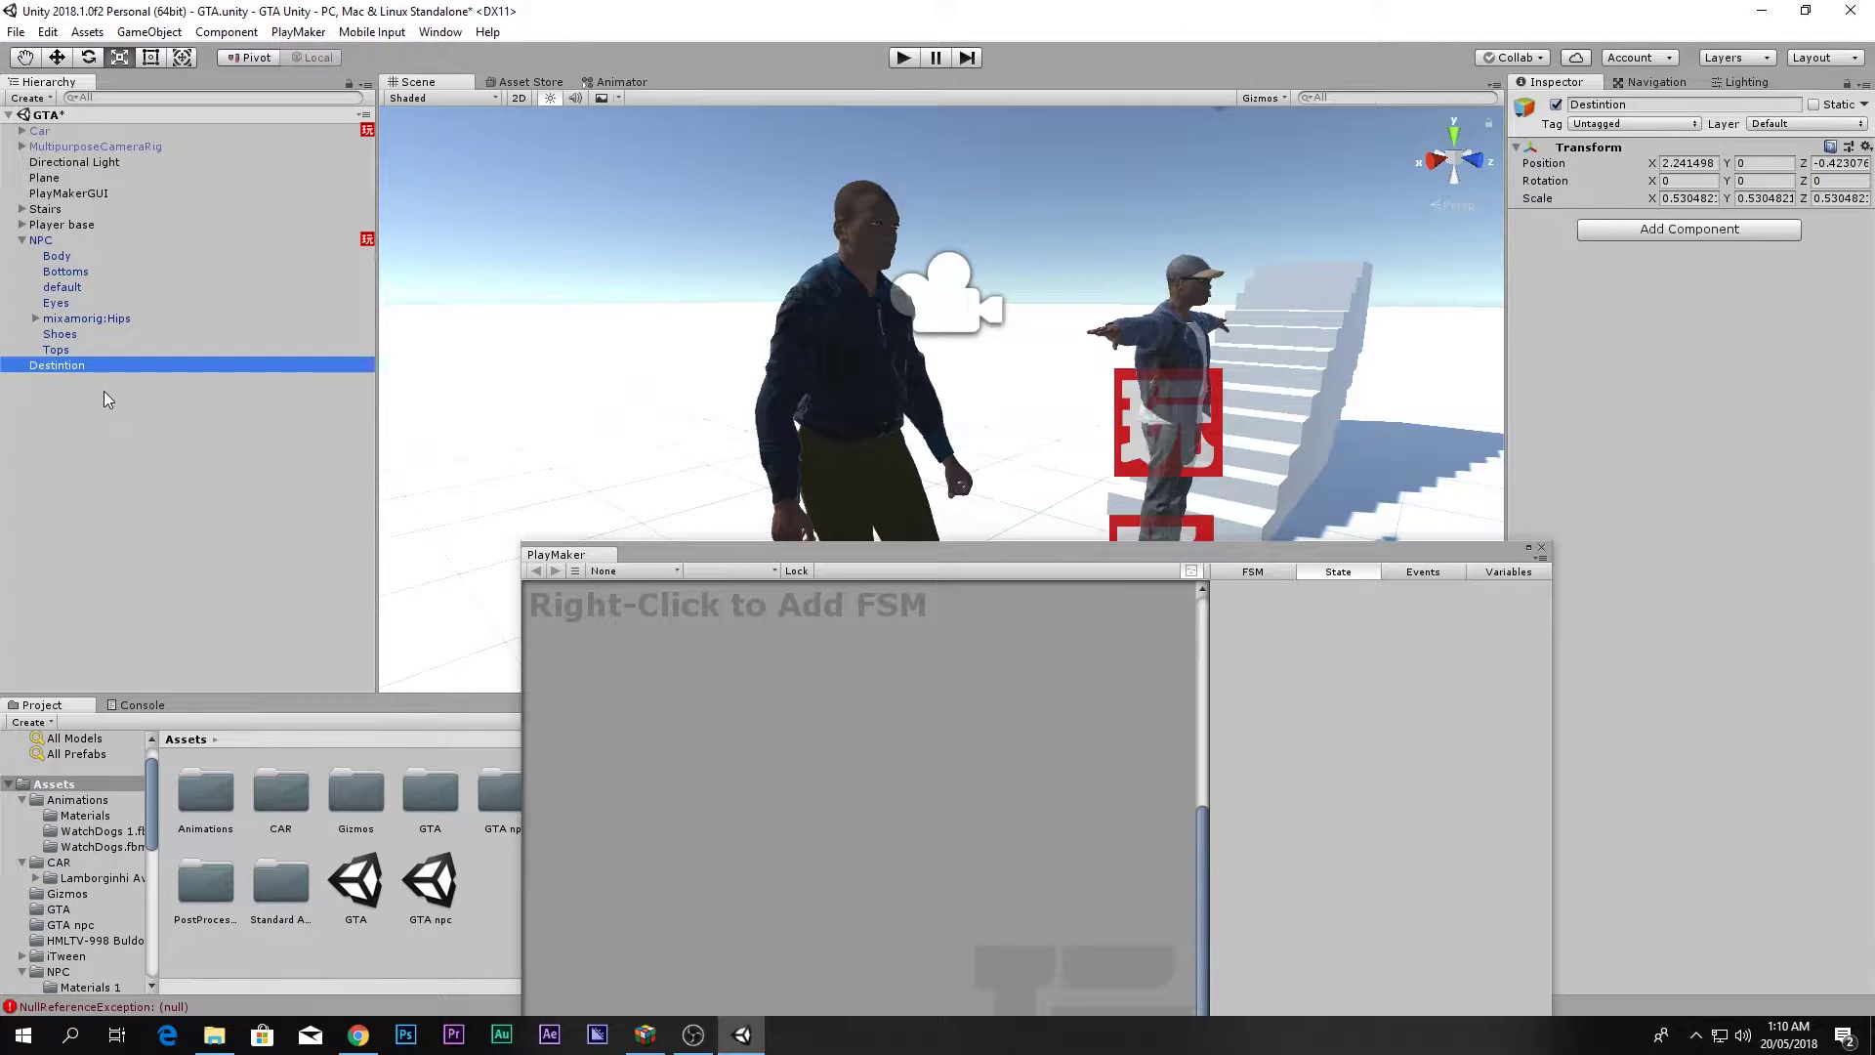
Move the Destintion object along the Z axis, away from the NPC, to a Z position of about 3.46.
left_click_drag(963, 554, 962, 638)
scroll(971, 489, "down", 5)
scroll(970, 488, "up", 1)
key("w")
left_click_drag(970, 508, 1193, 553)
scroll(1211, 545, "down", 3)
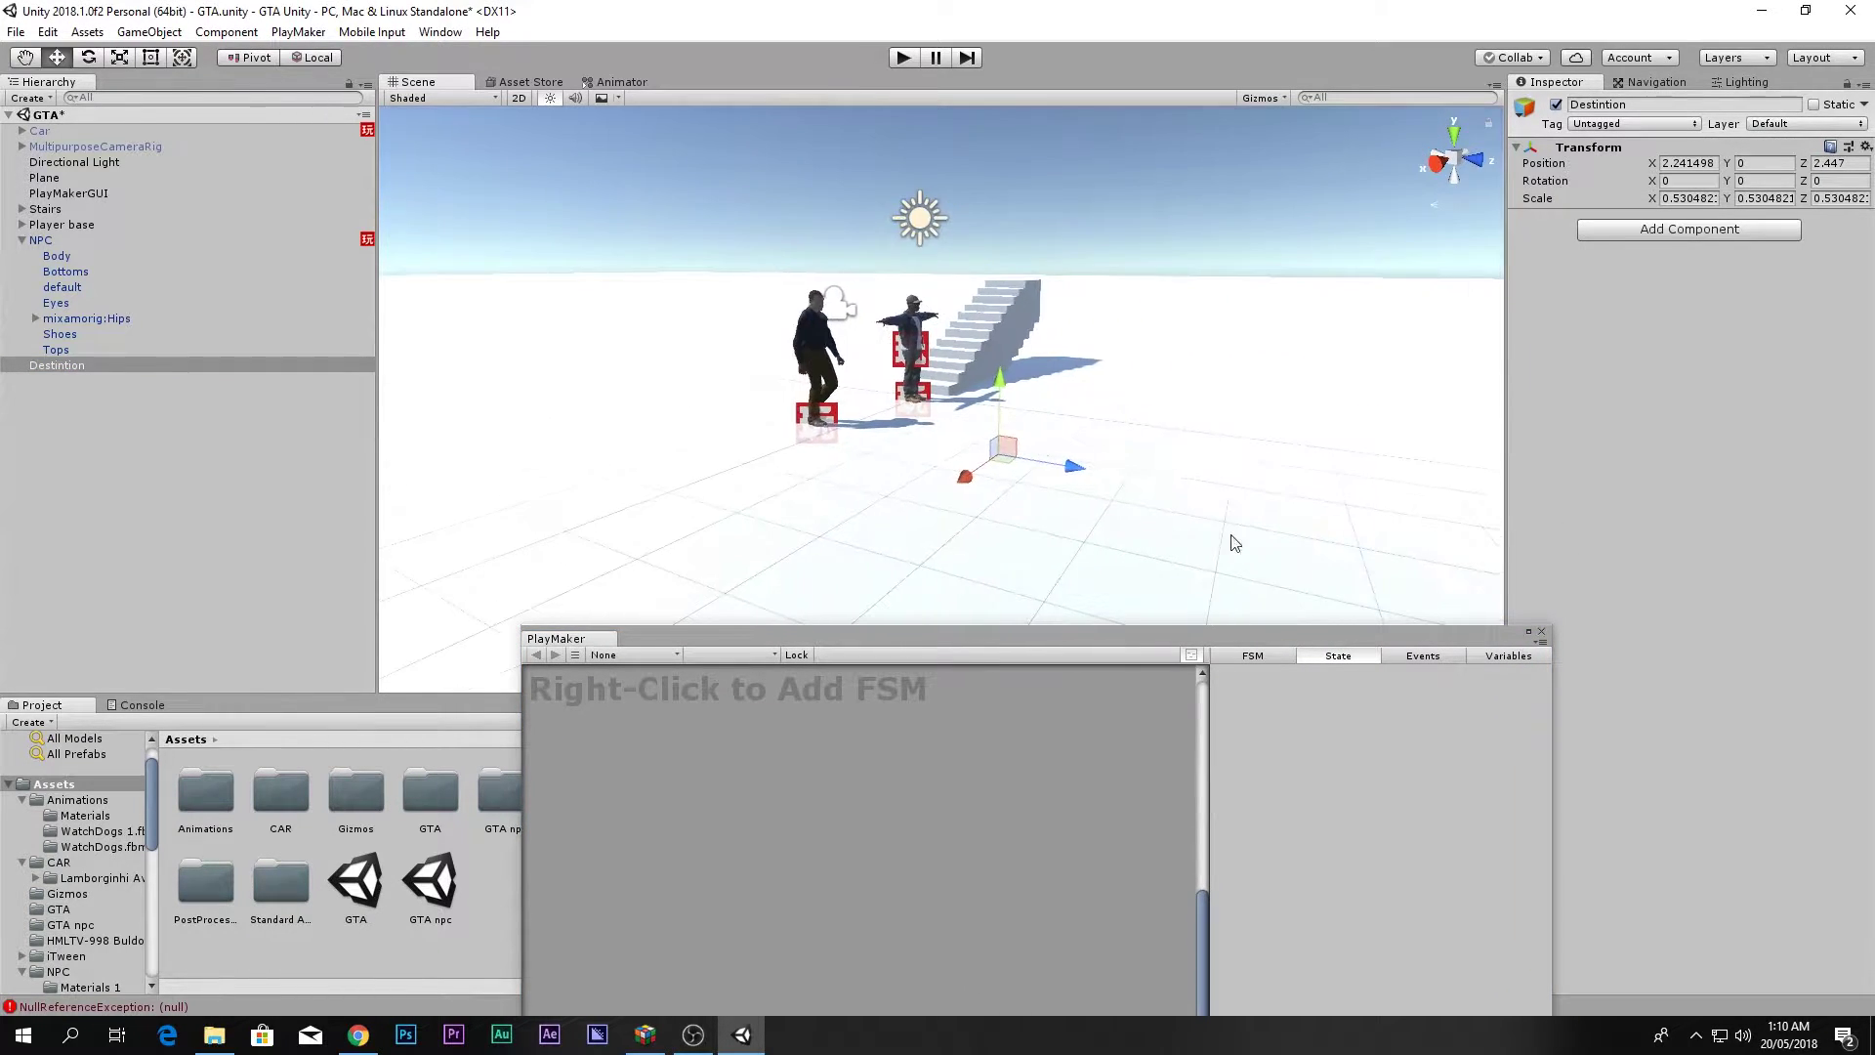
left_click_drag(1091, 473, 1072, 665)
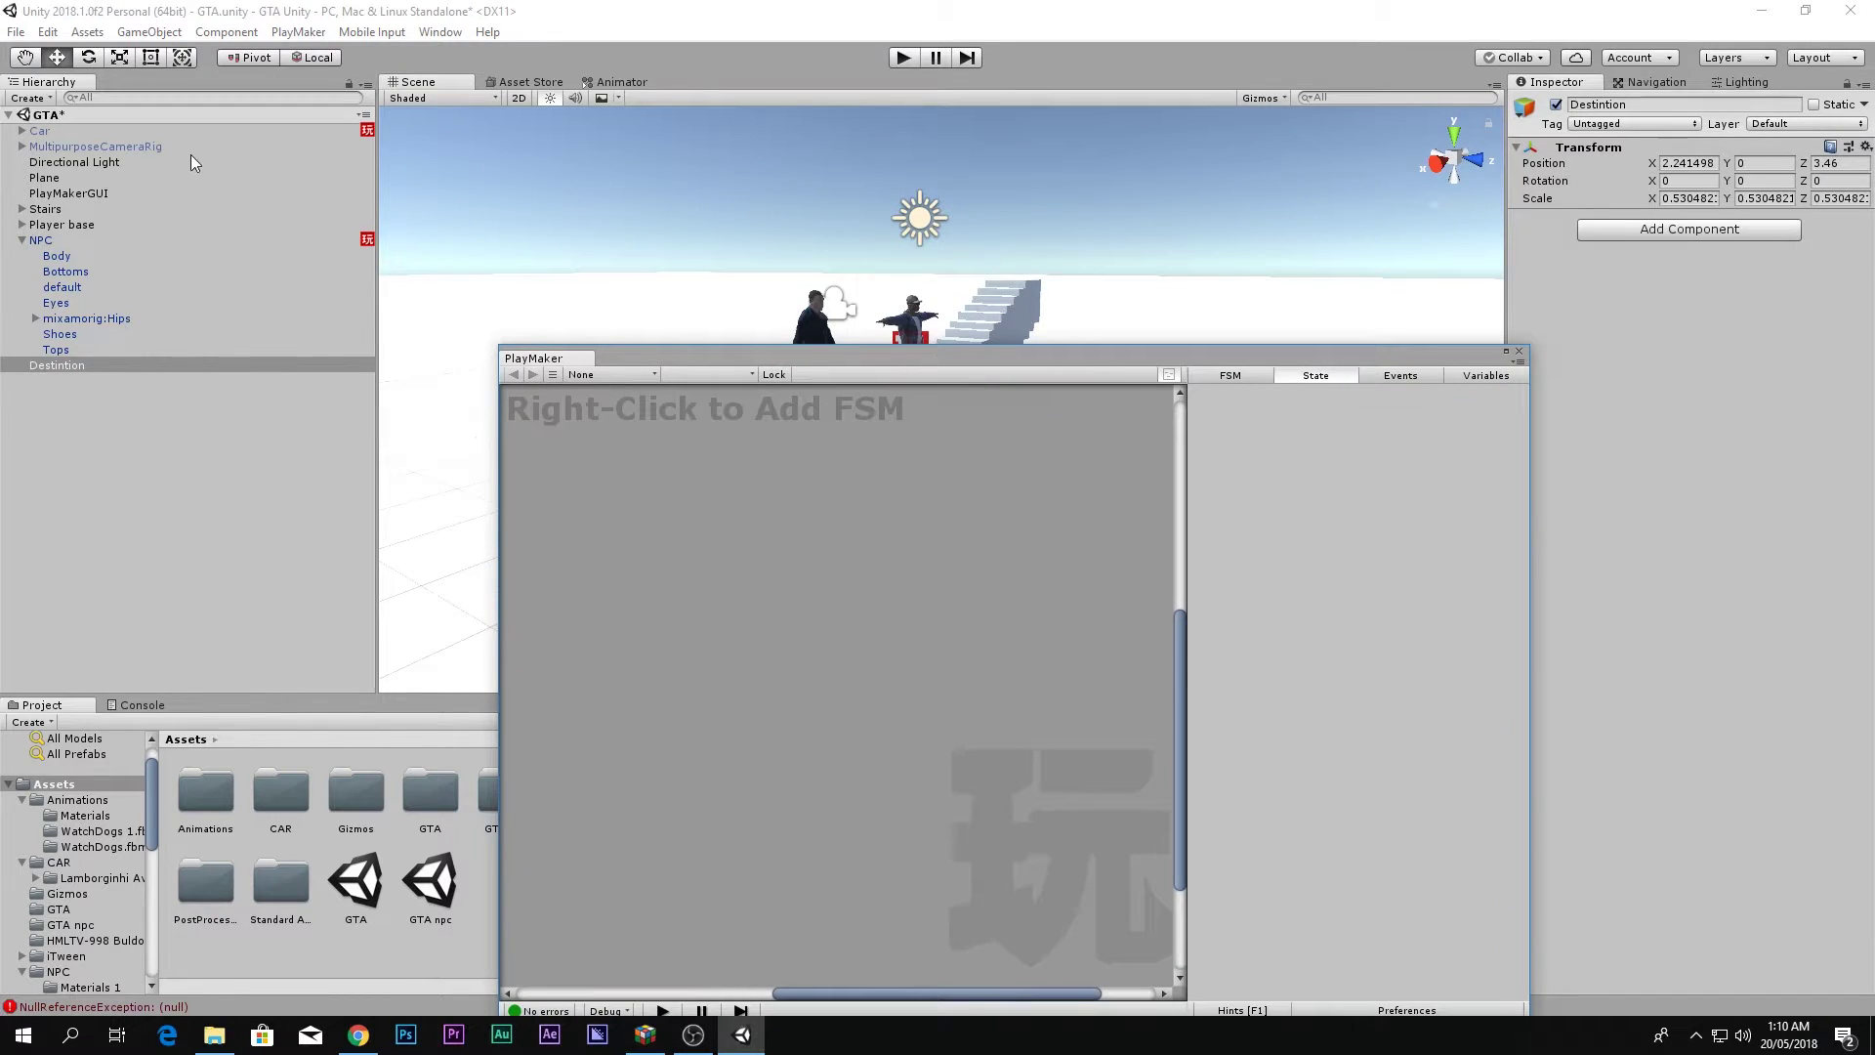
Assign the Destintion object as the destination of NPC's Set Agent Destination As Game Object action and close the FSM editor.
left_click(22, 239)
left_click_drag(41, 239, 1371, 503)
left_click_drag(1336, 359, 1268, 176)
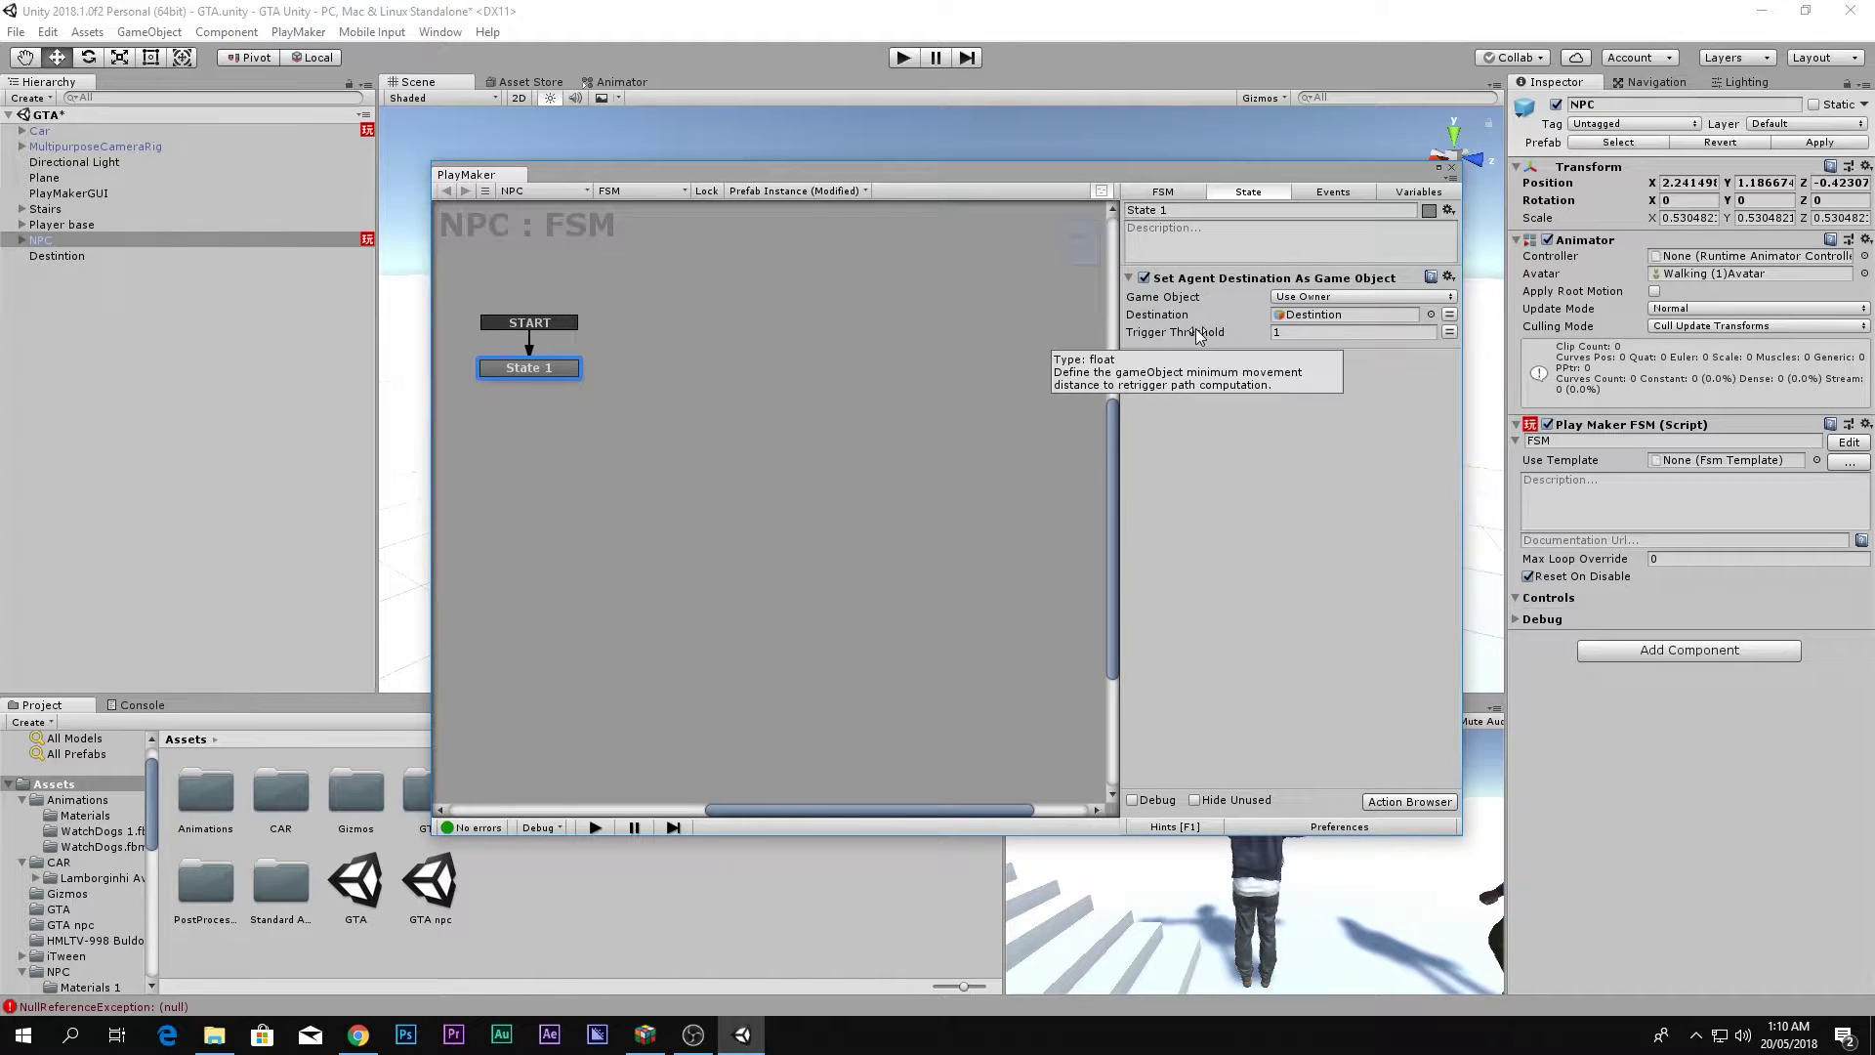
left_click(1451, 171)
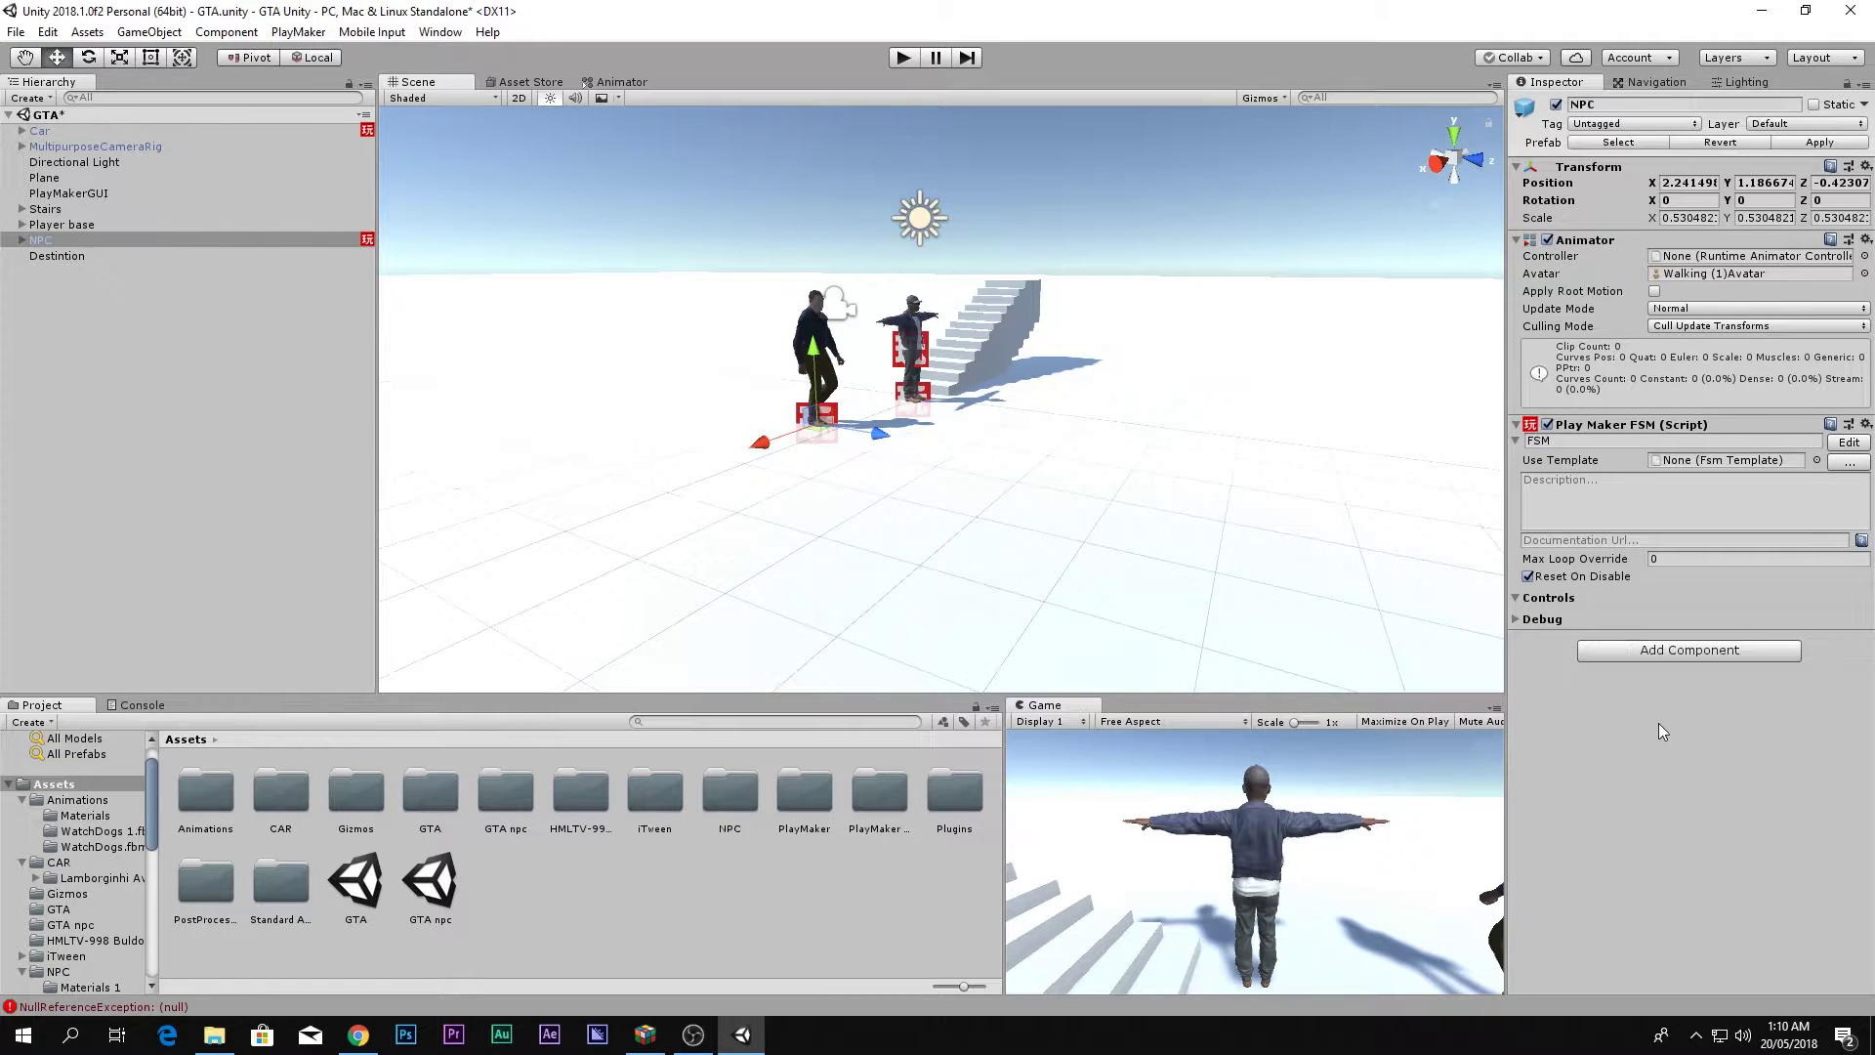
Search the components for "nav" and add a Nav Mesh Agent to the NPC object.
left_click(1664, 651)
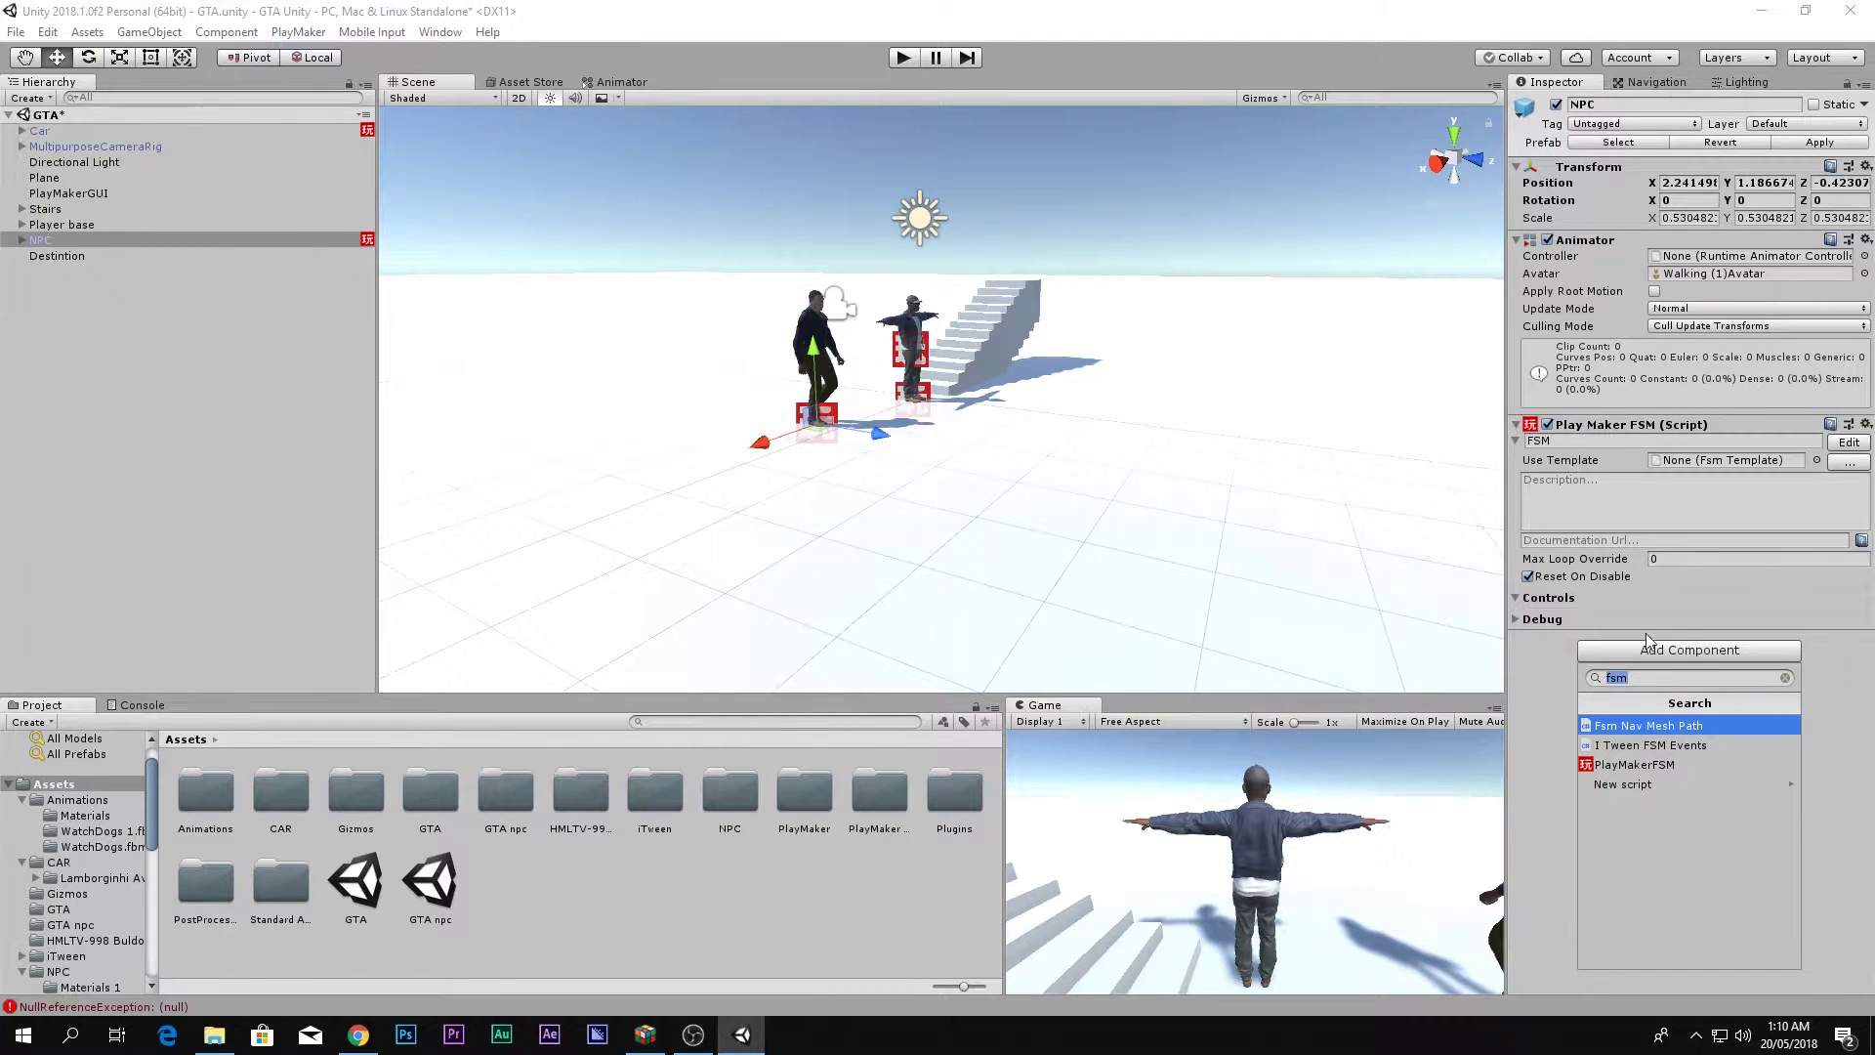
type("nave")
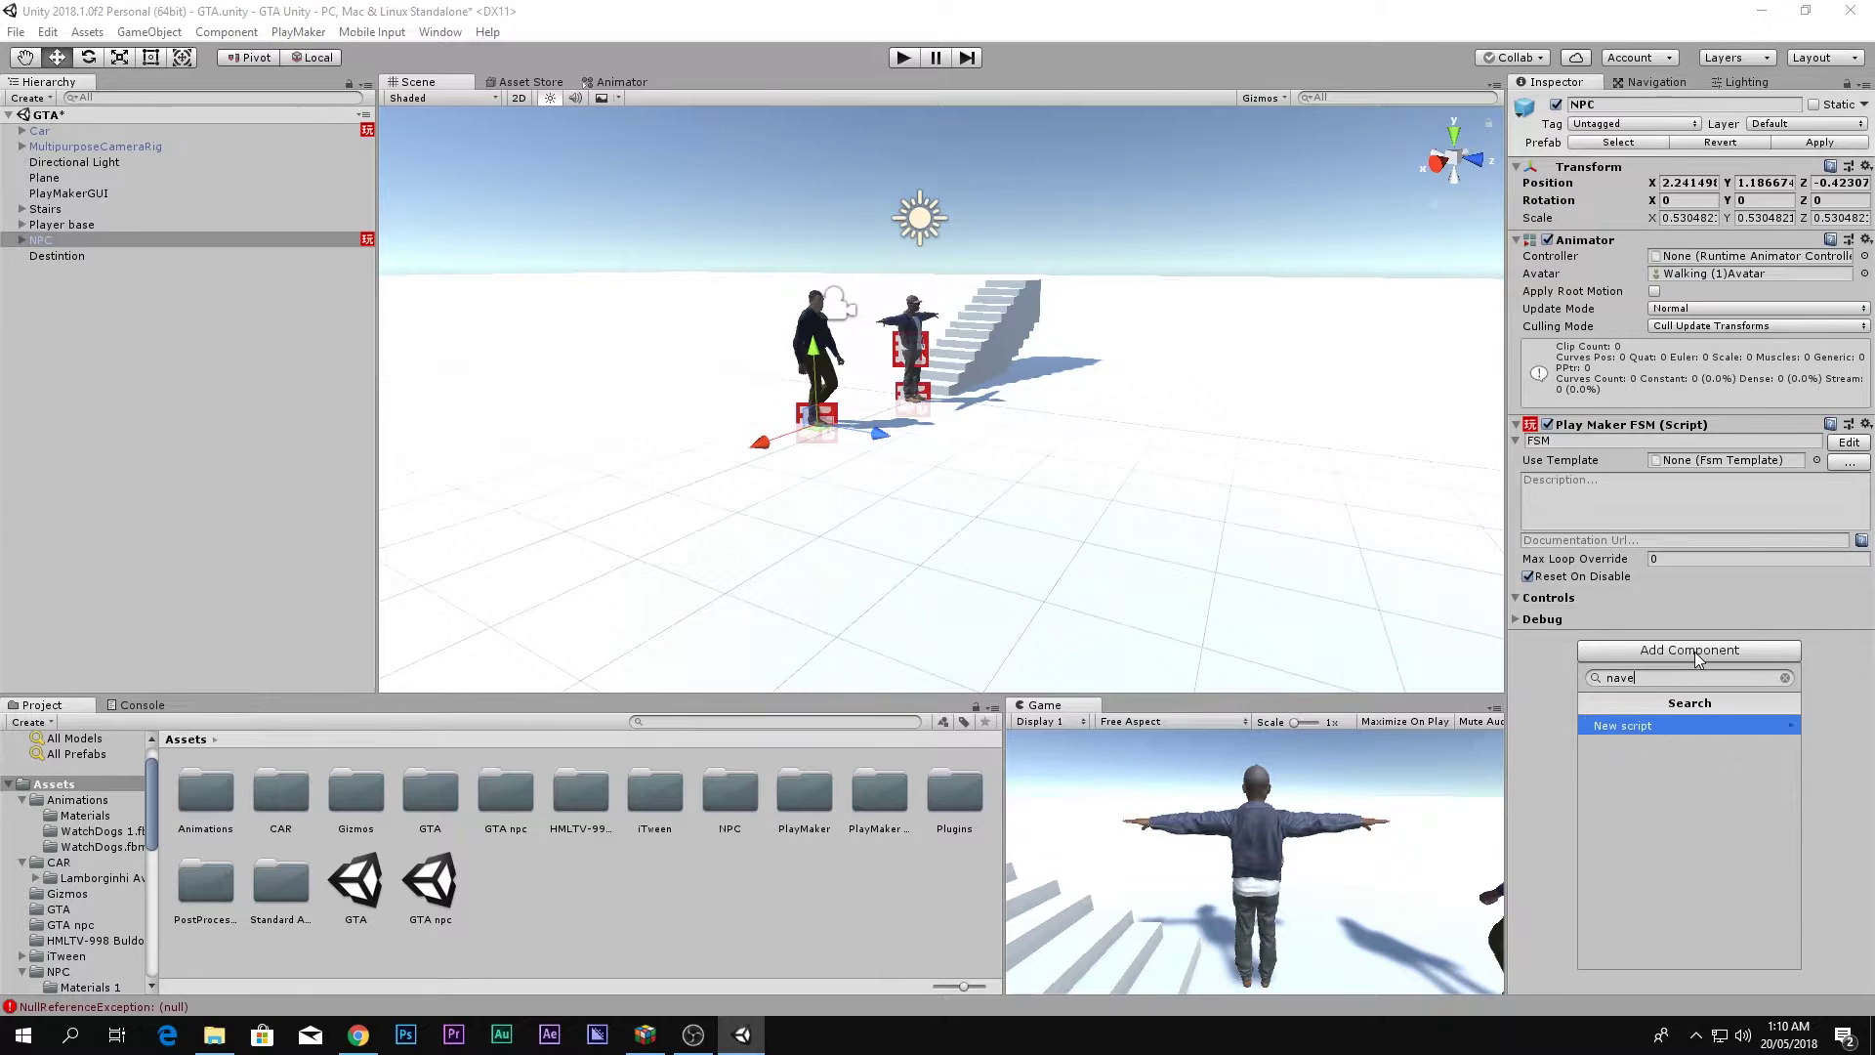
key("BackSpace")
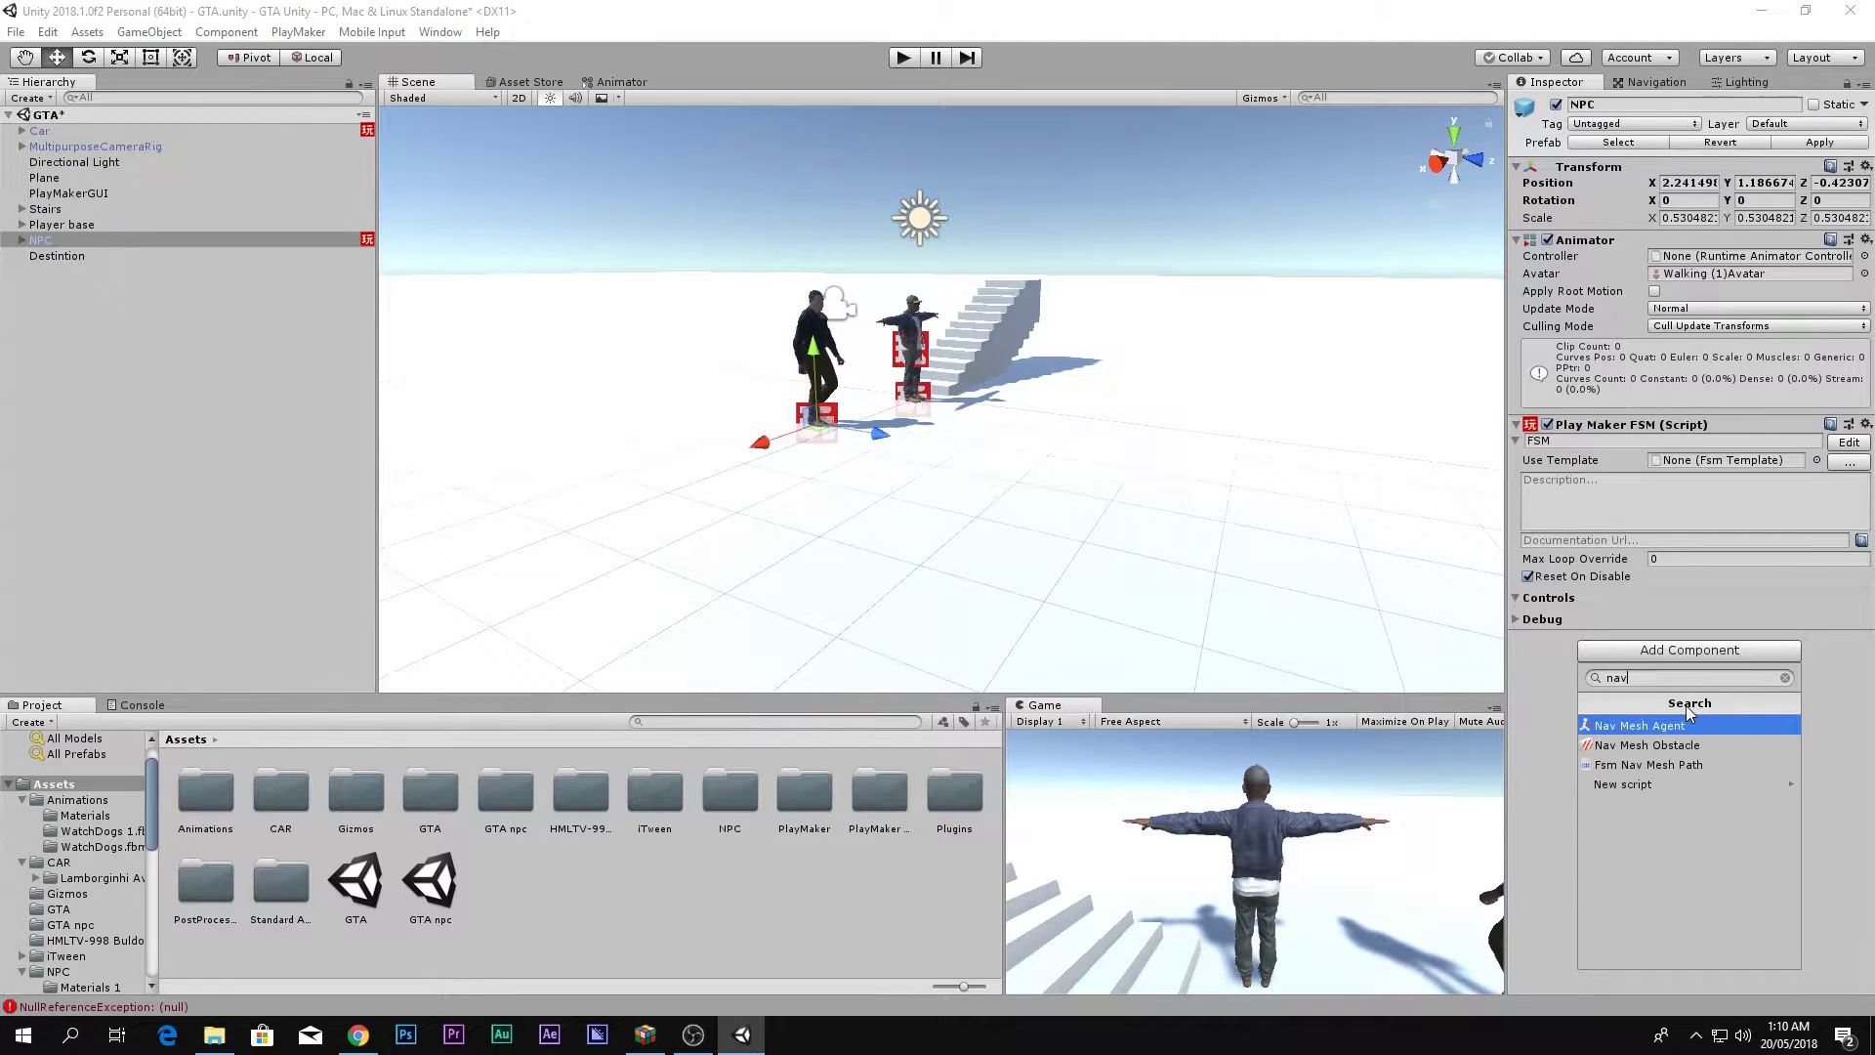
left_click(1674, 725)
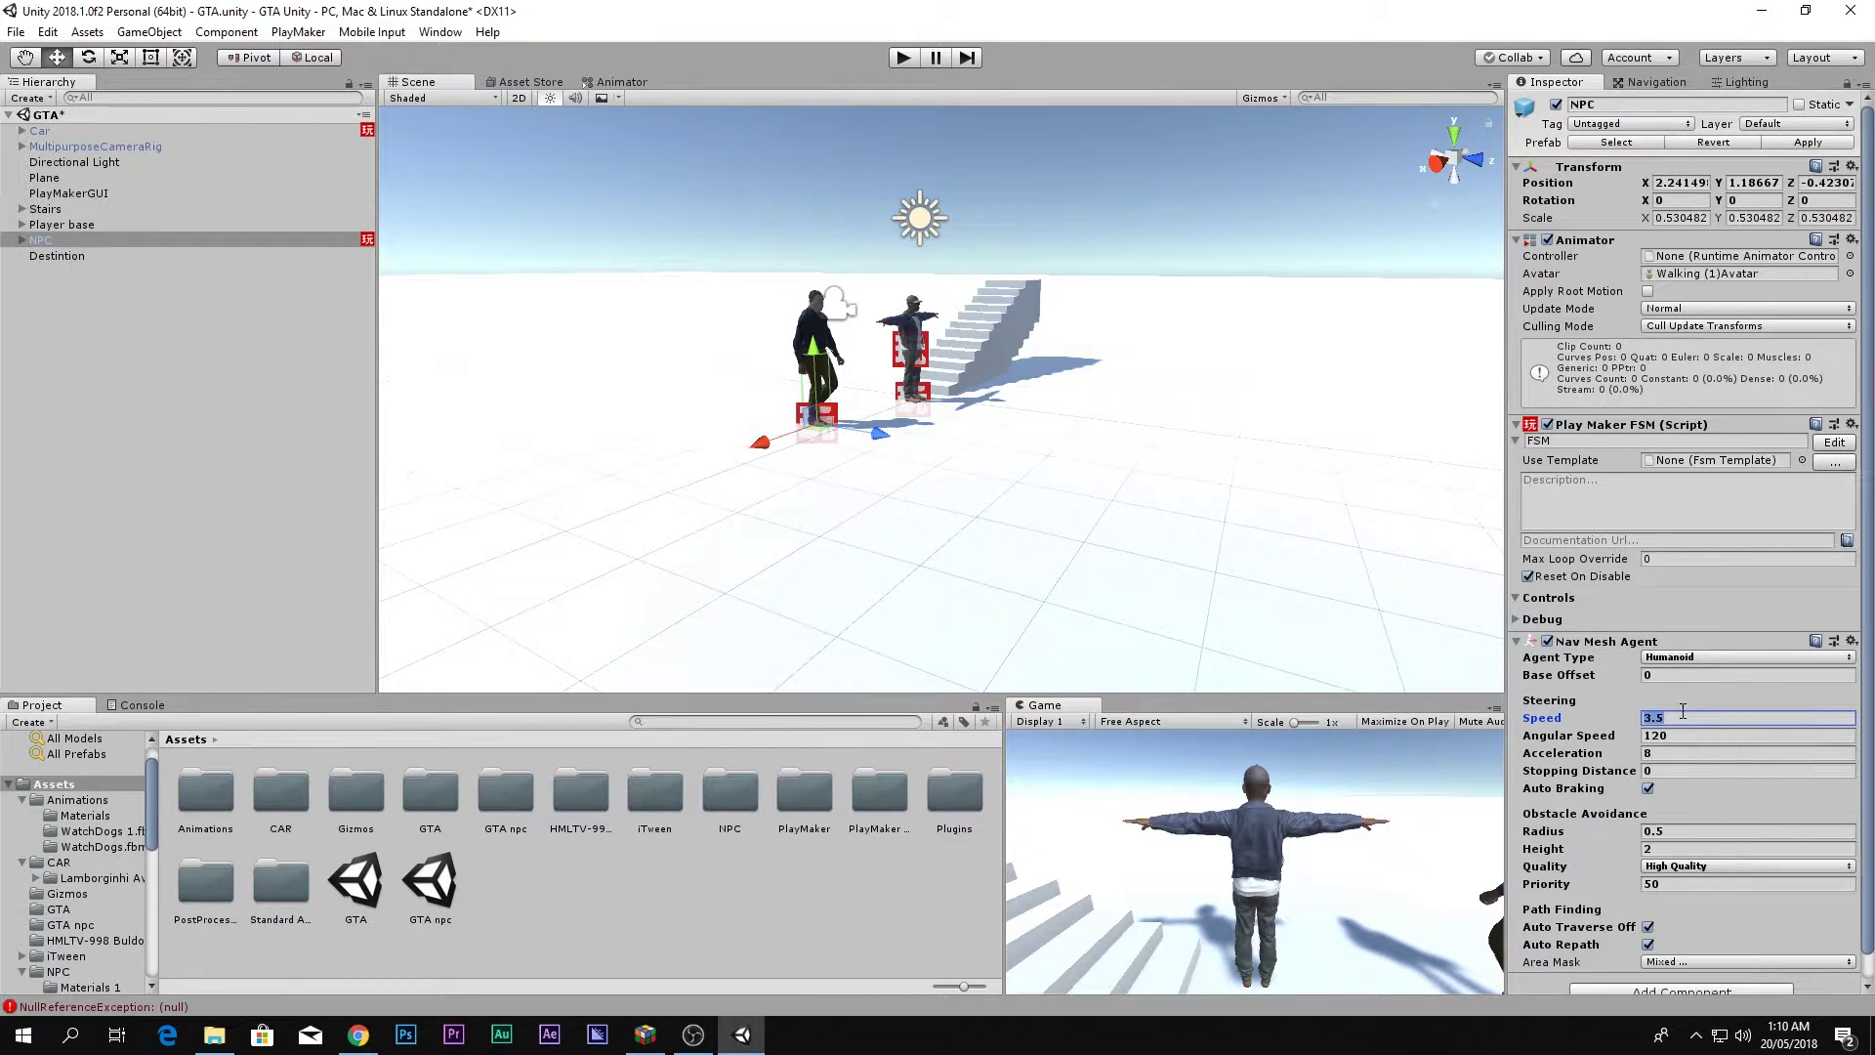
scroll(1061, 432, "up", 8)
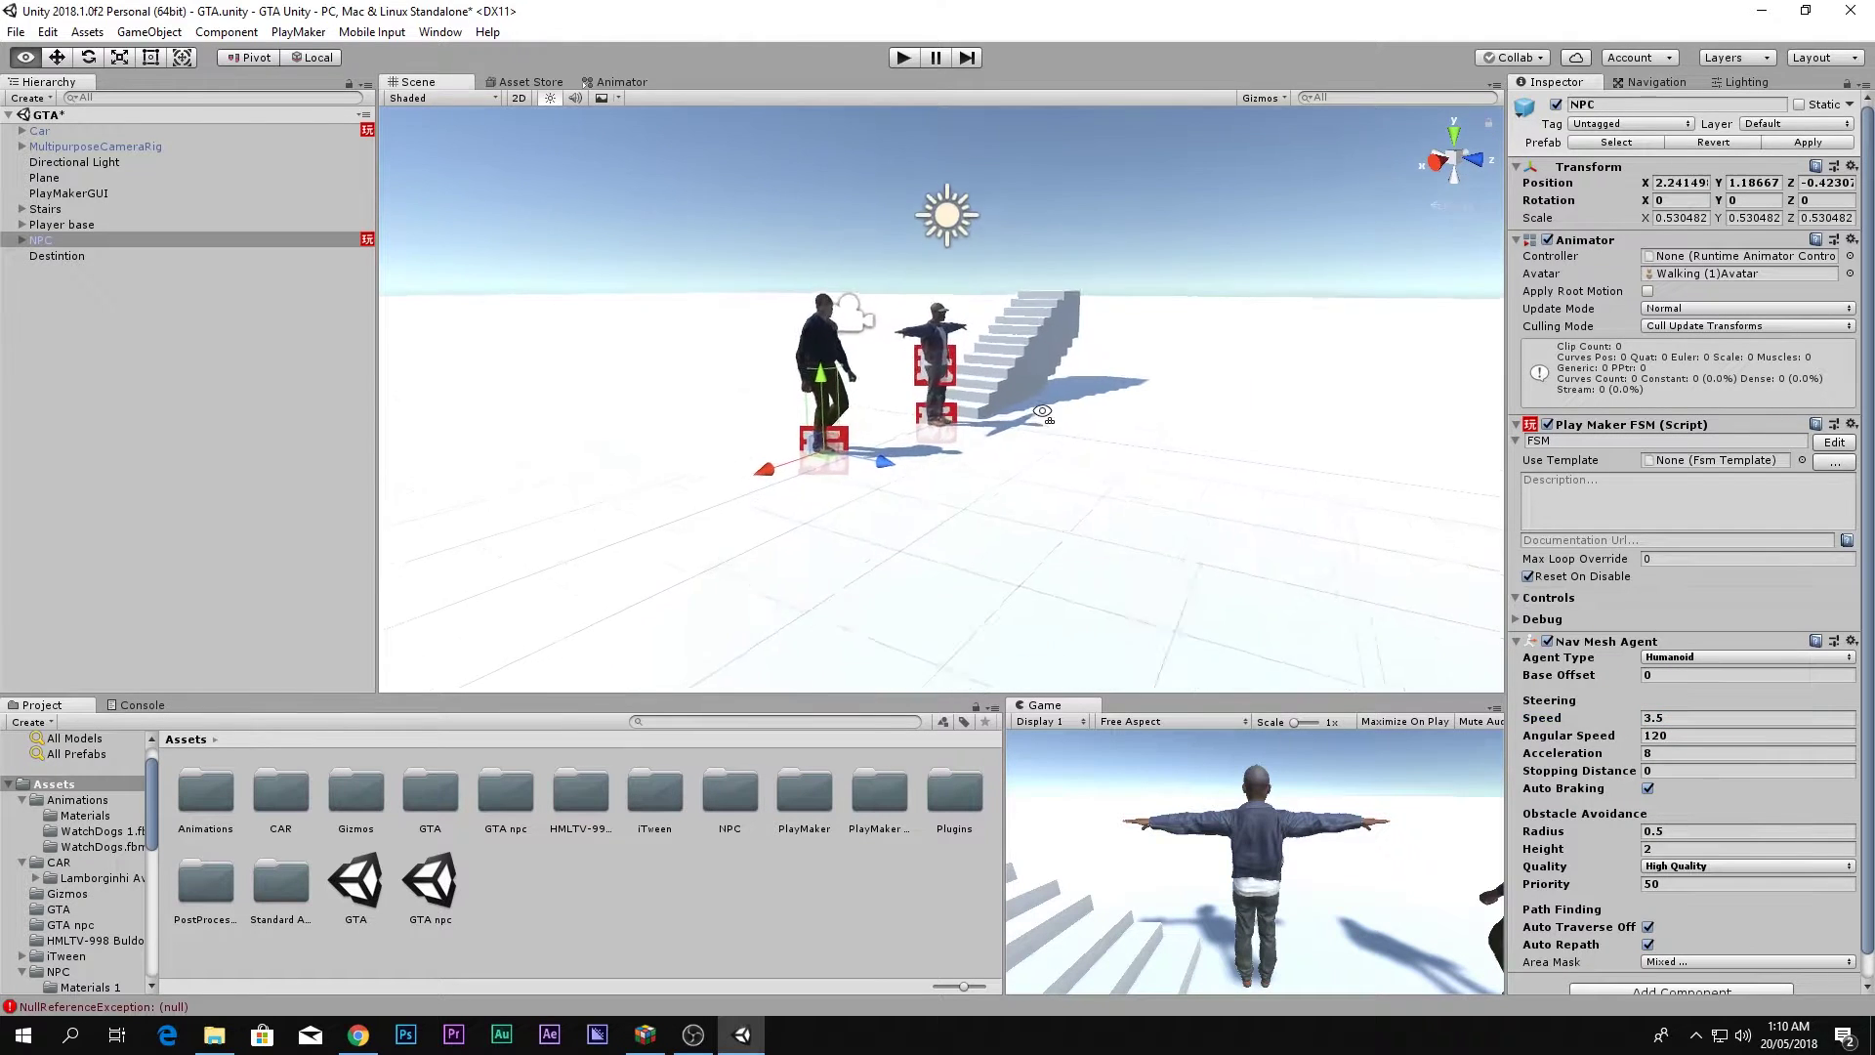
Mark the Plane and all the Stairs cubes, from Cube to Cube (11), as static.
left_click(1073, 591)
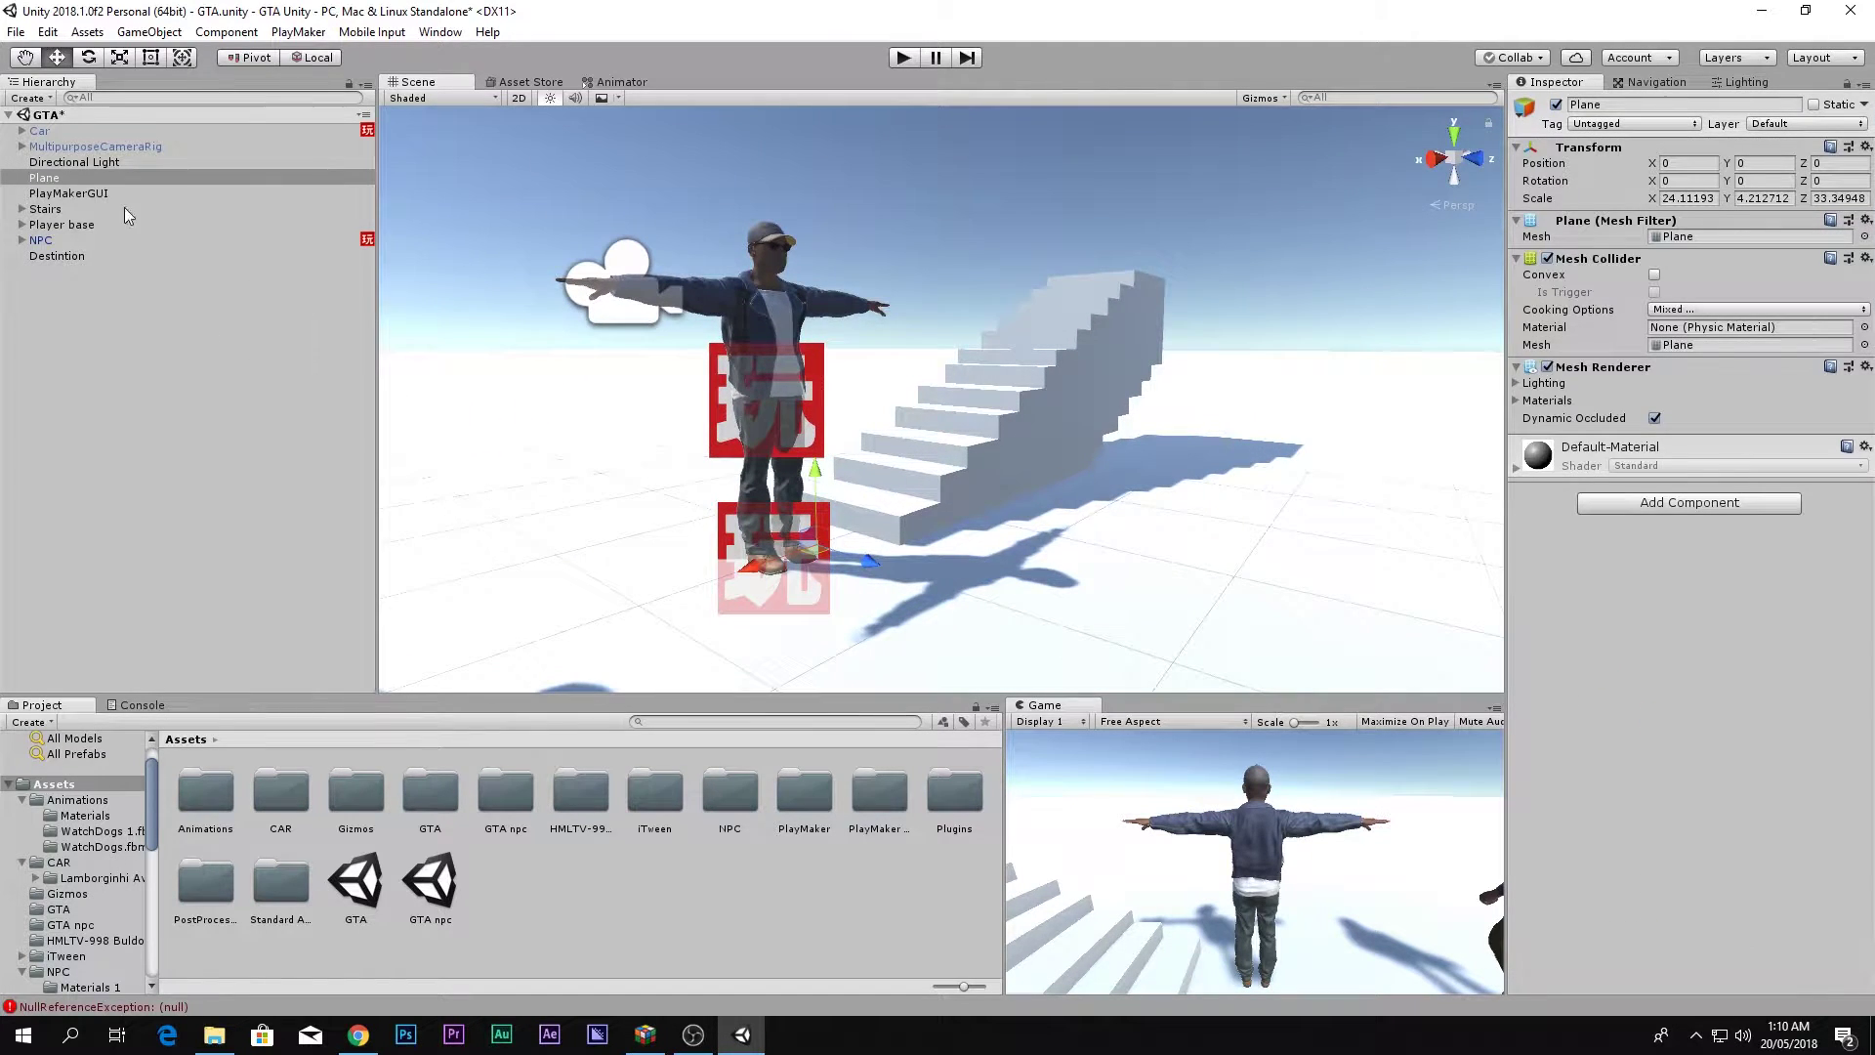
left_click_drag(560, 277, 844, 557, "alt")
scroll(844, 557, "up", 5)
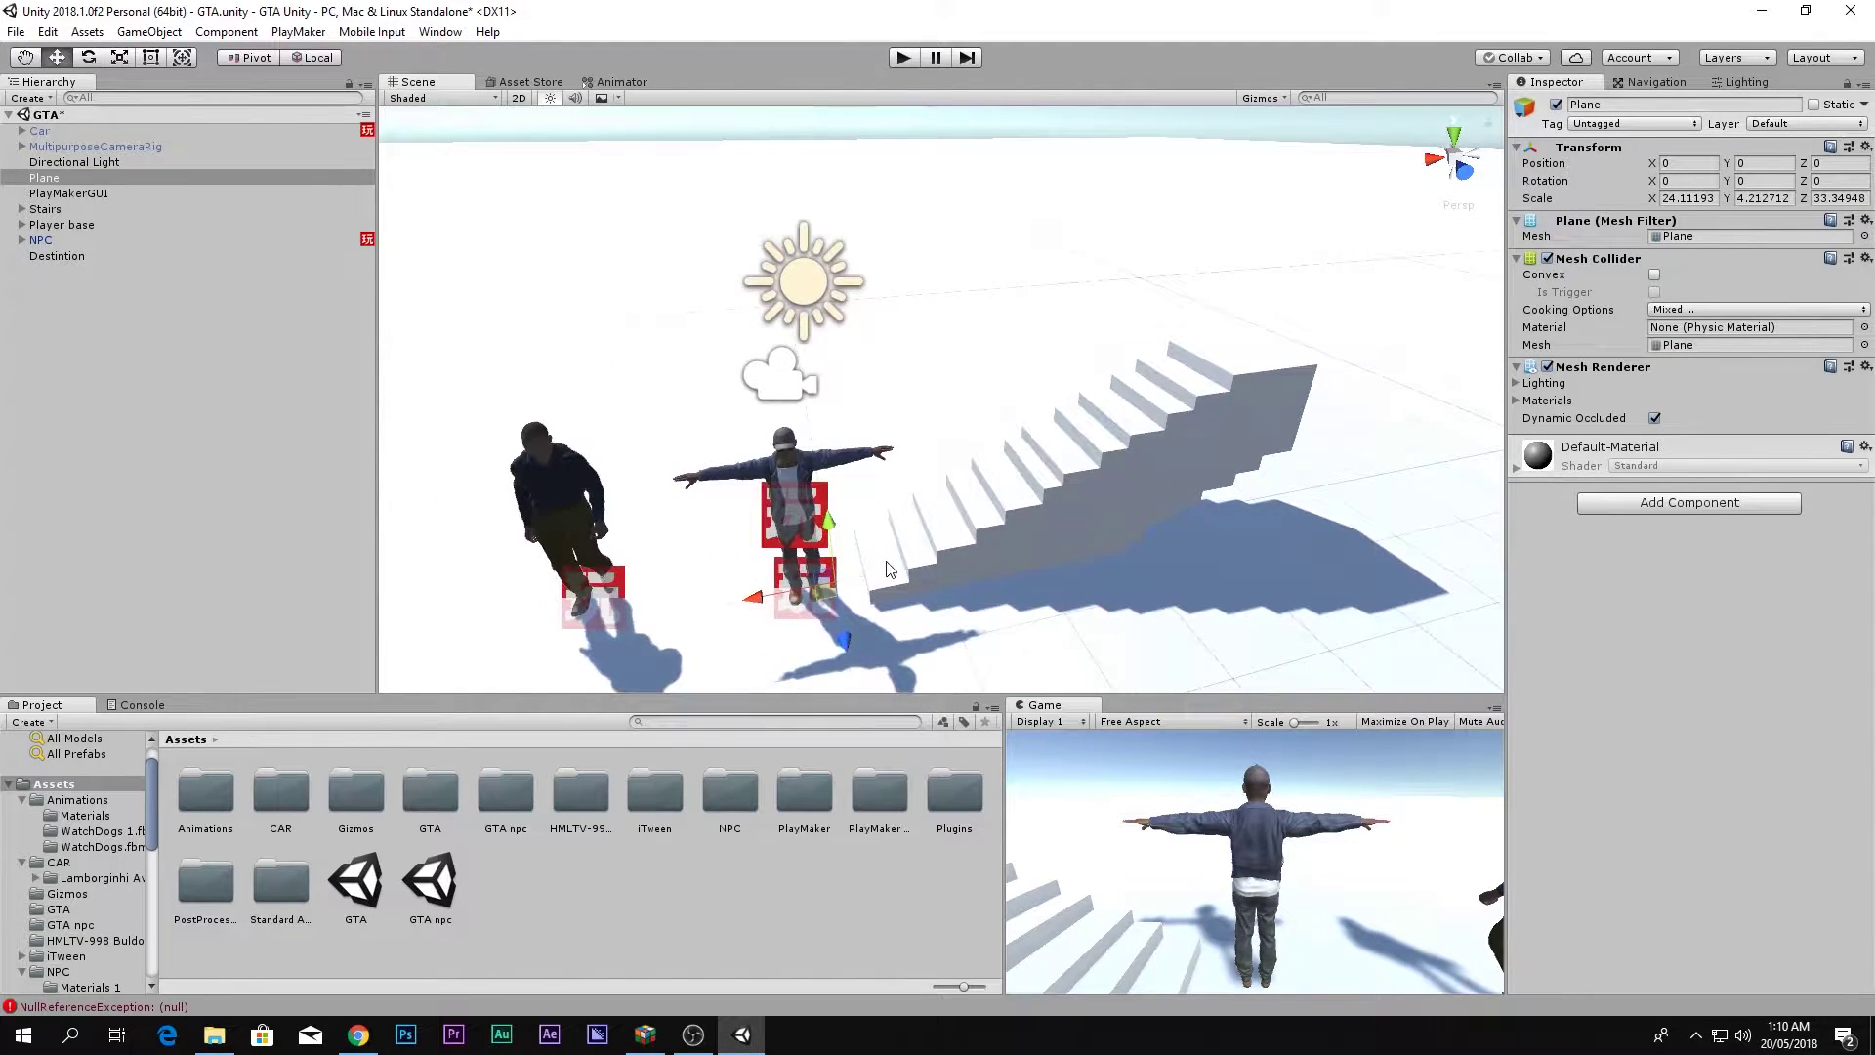
left_click(1036, 527)
left_click(1079, 471)
left_click(1128, 451)
left_click(1167, 432)
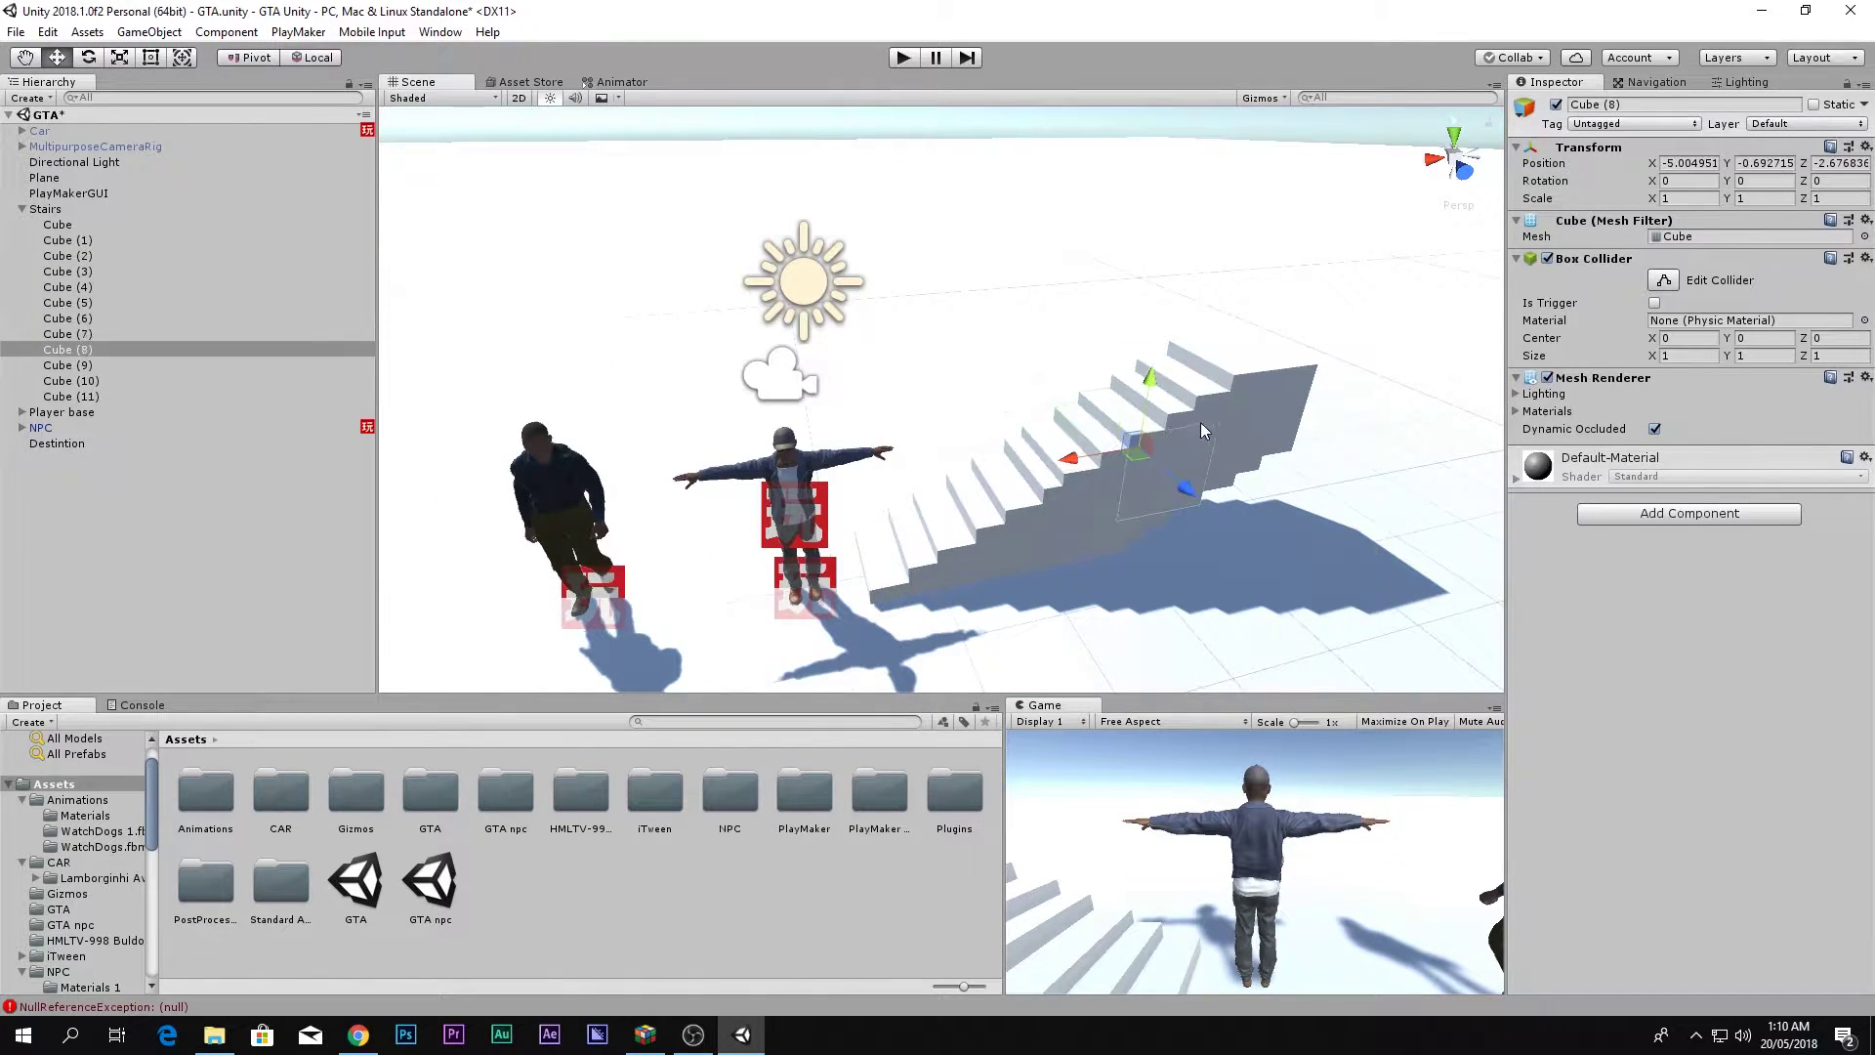
left_click(1225, 410)
left_click(69, 225)
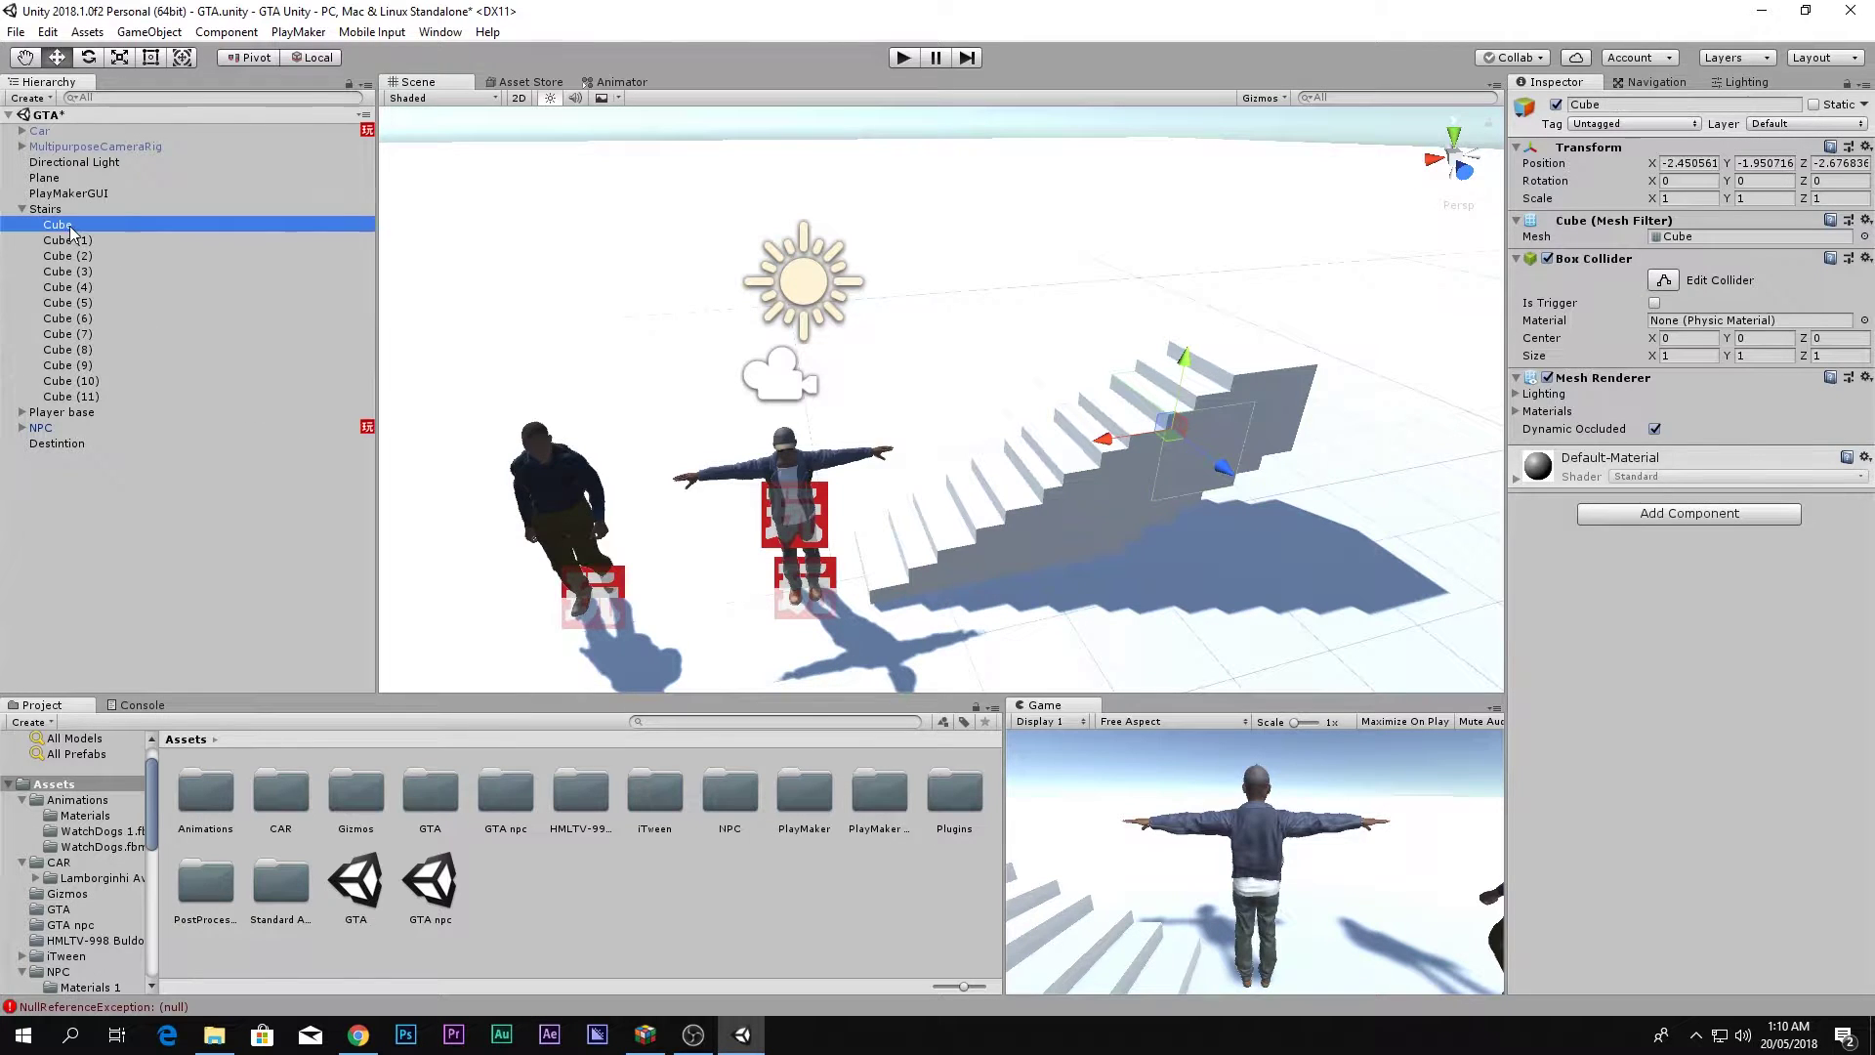
left_click(80, 383, "shift")
left_click(80, 397, "shift")
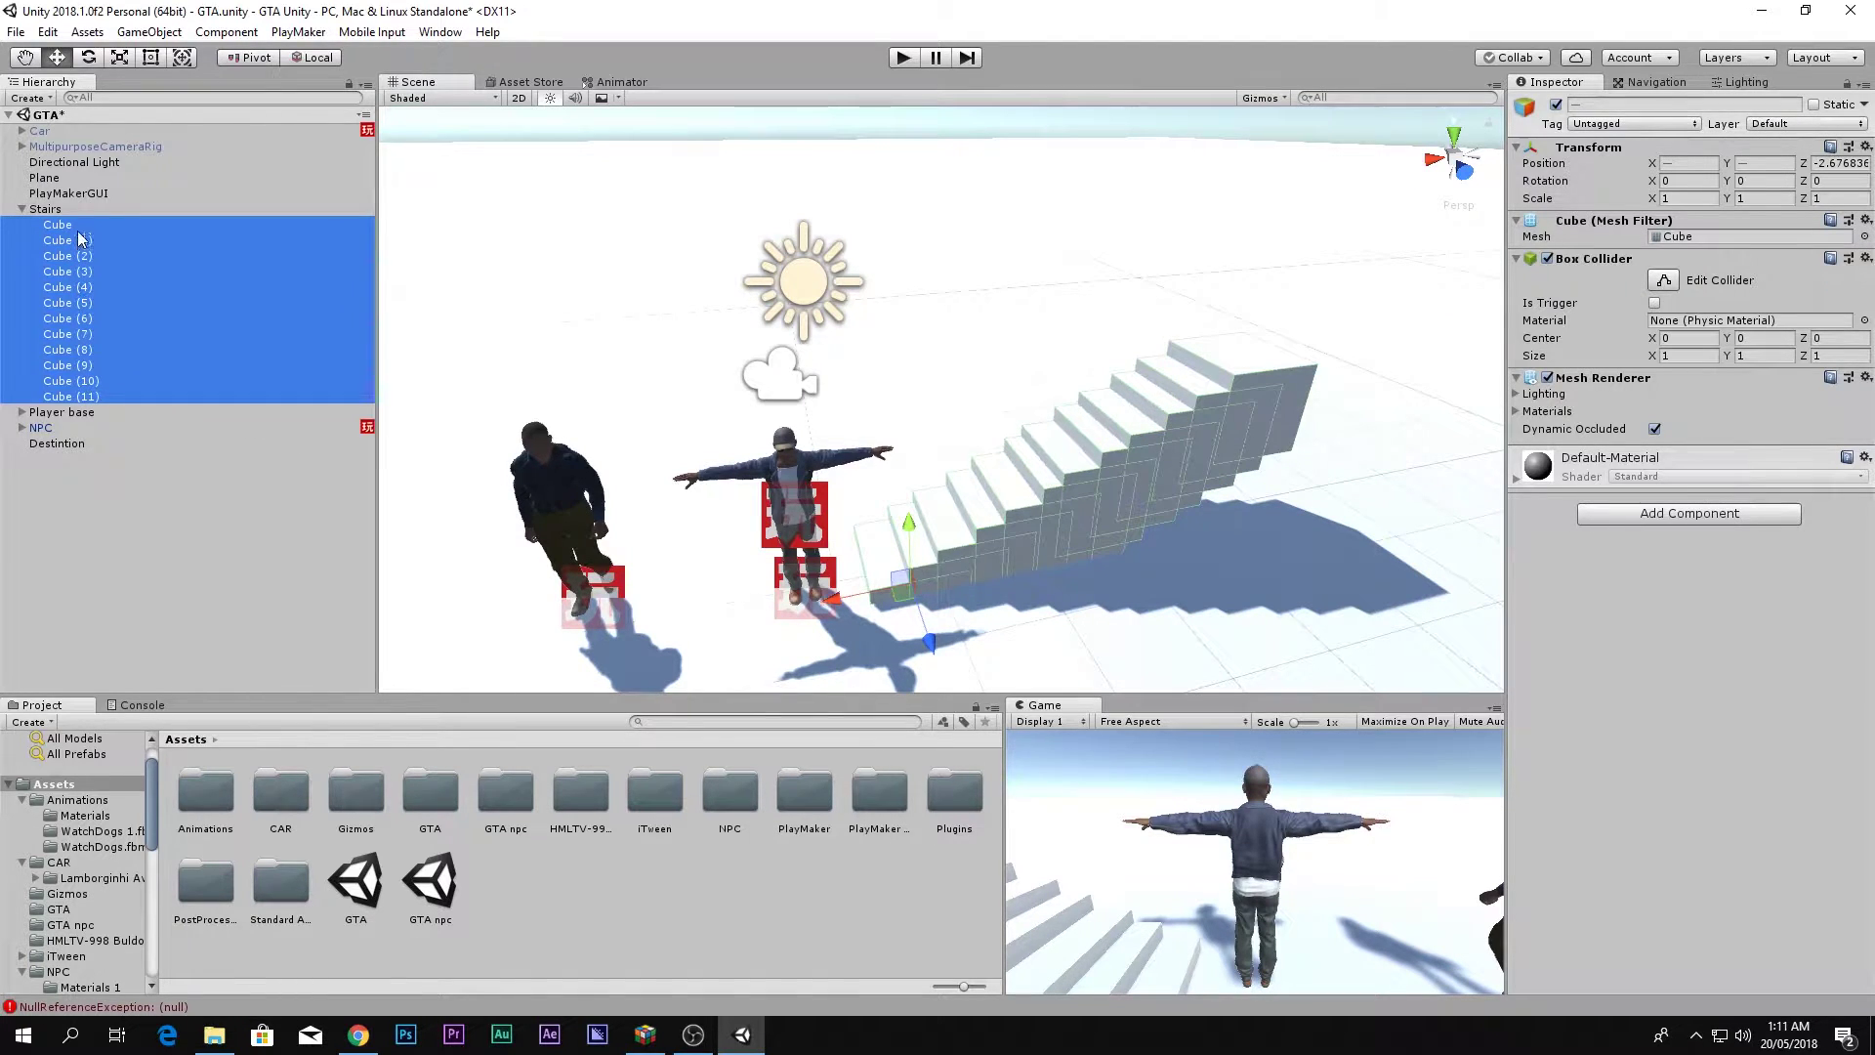
left_click(62, 180, "ctrl")
middle_click_drag(1035, 432, 1209, 227)
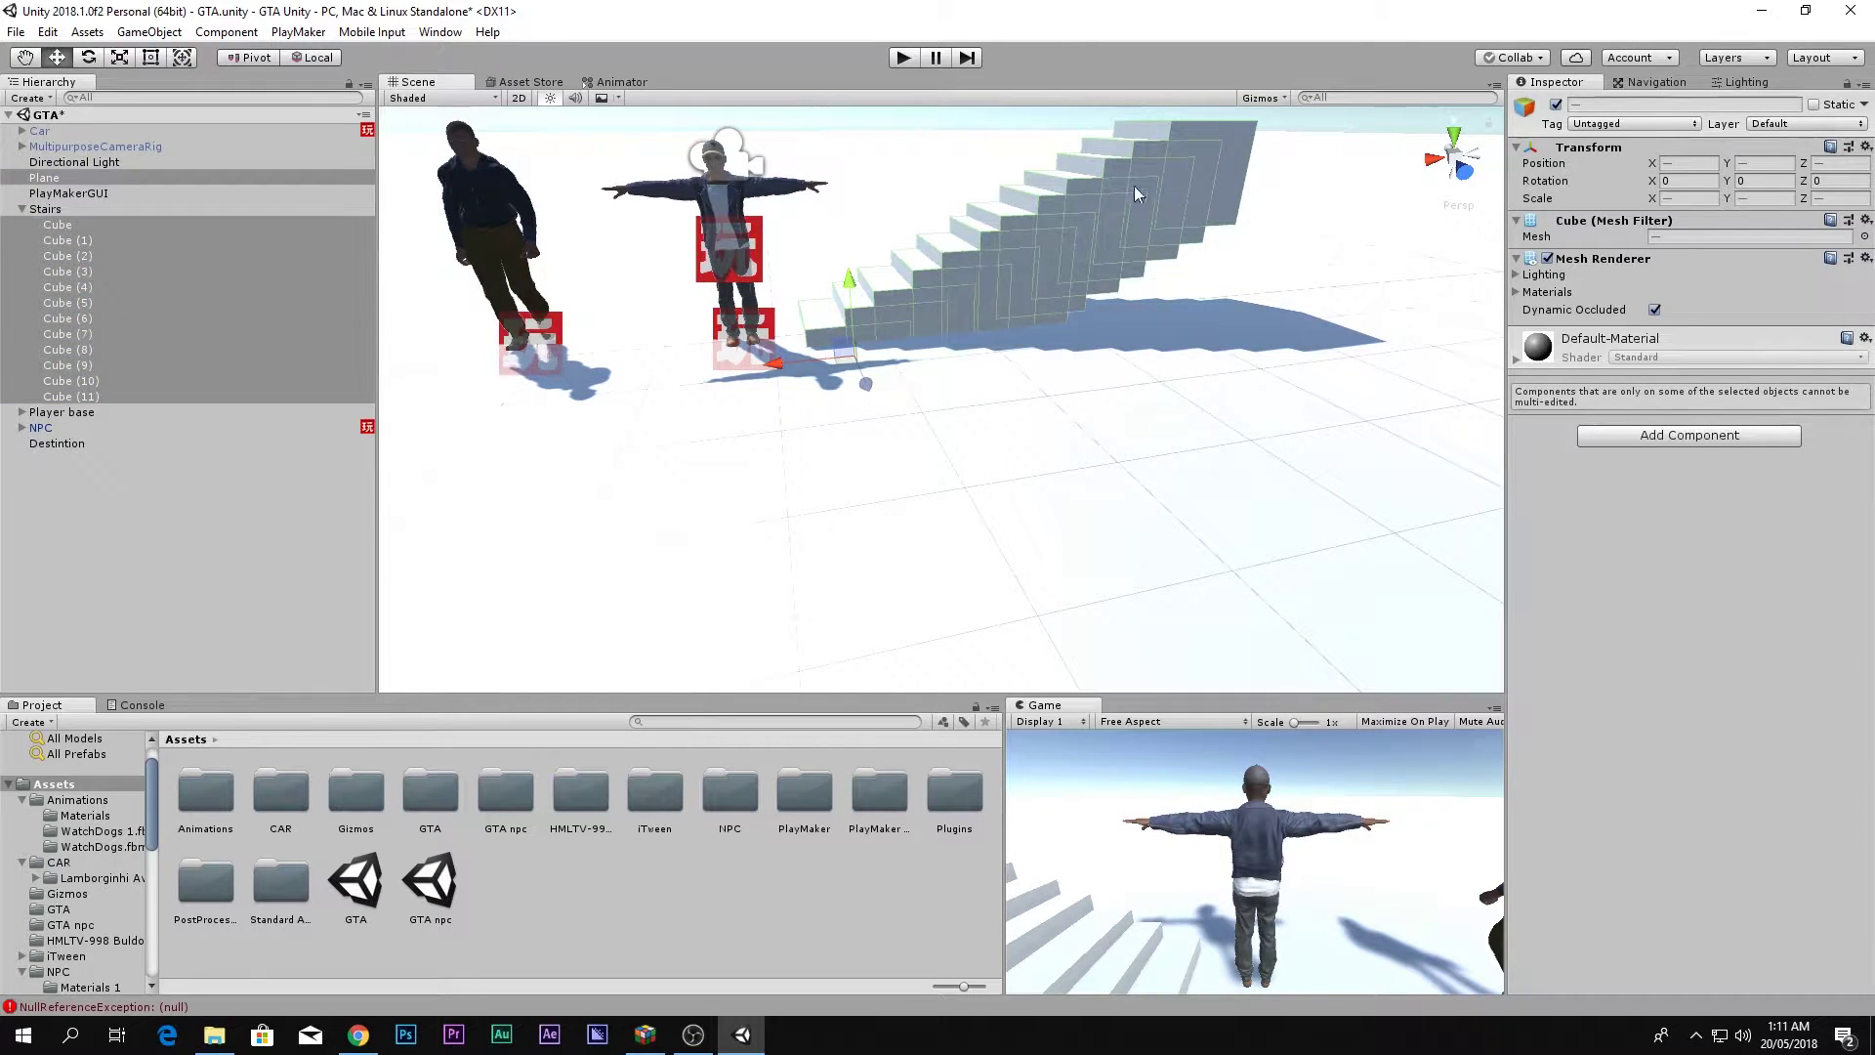
left_click_drag(1194, 156, 1127, 407, "alt")
scroll(1127, 407, "up", 5)
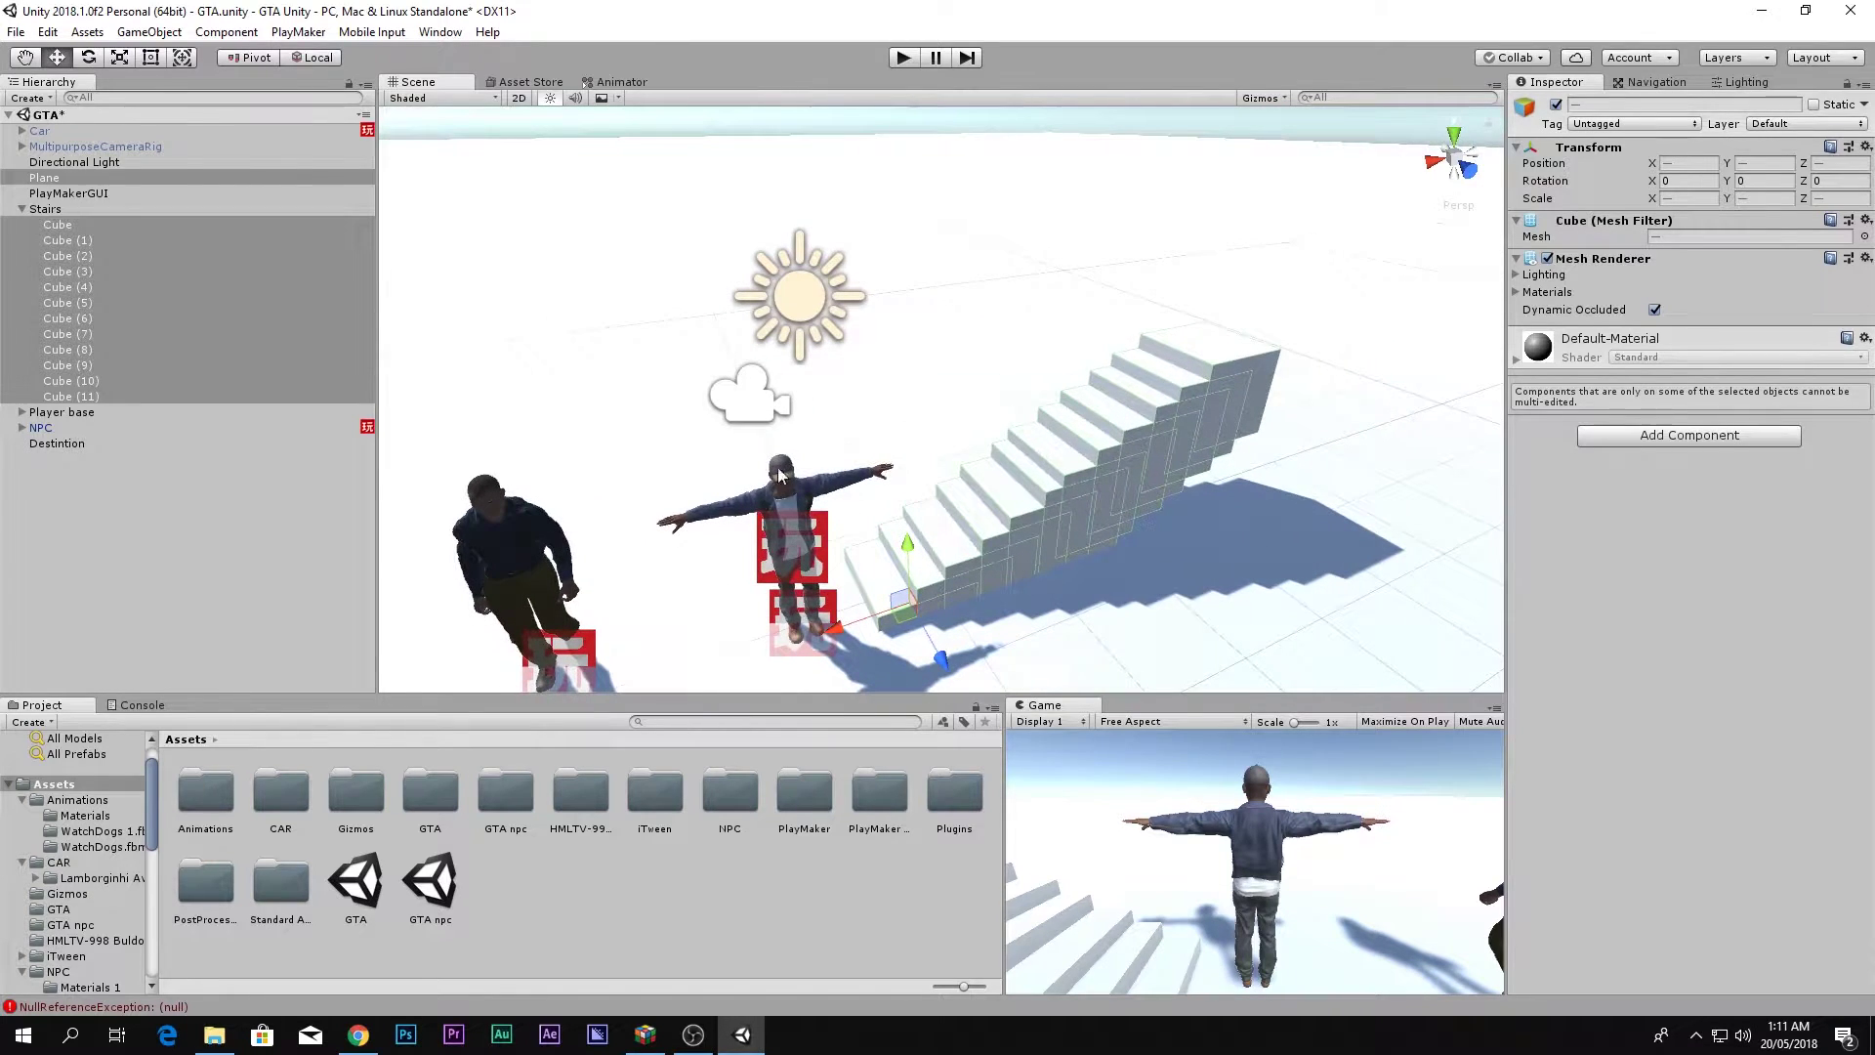
left_click(1812, 105)
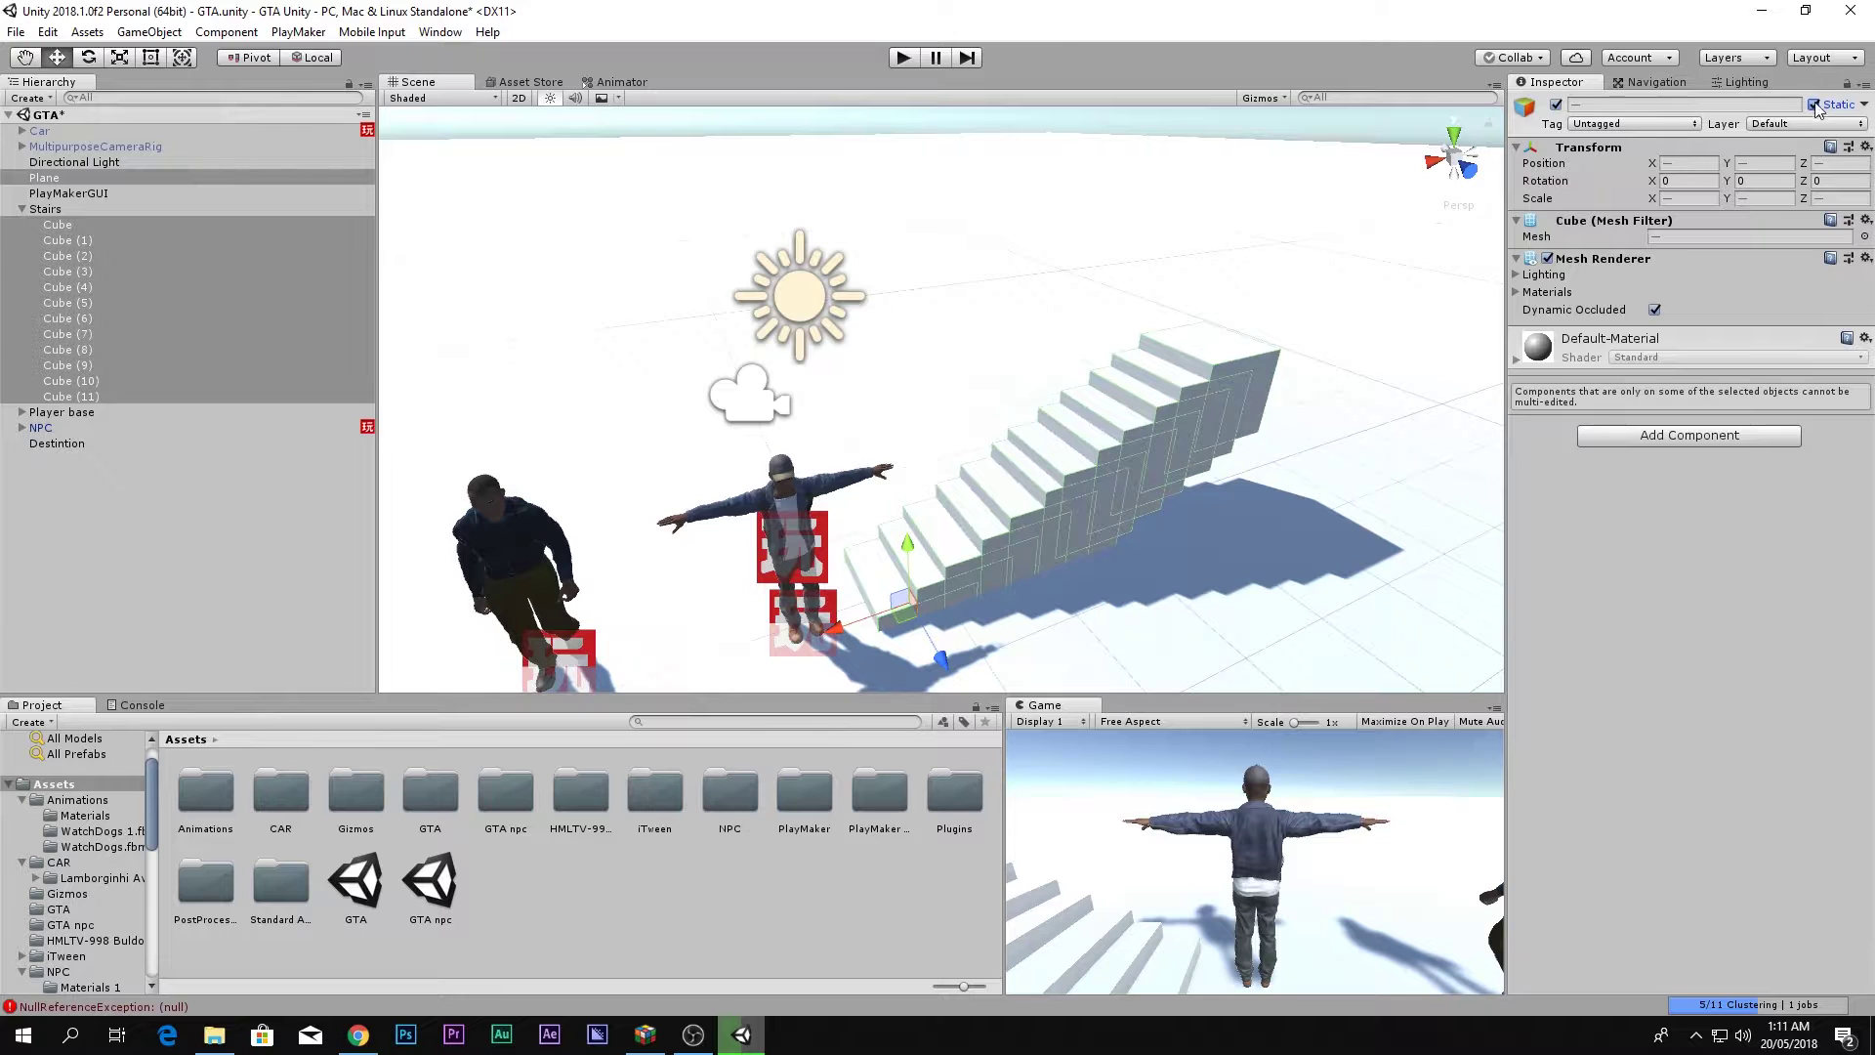
Bake the navigation mesh for the static Plane and stairs with the existing agent settings.
middle_click_drag(1193, 473, 925, 263)
left_click(445, 33)
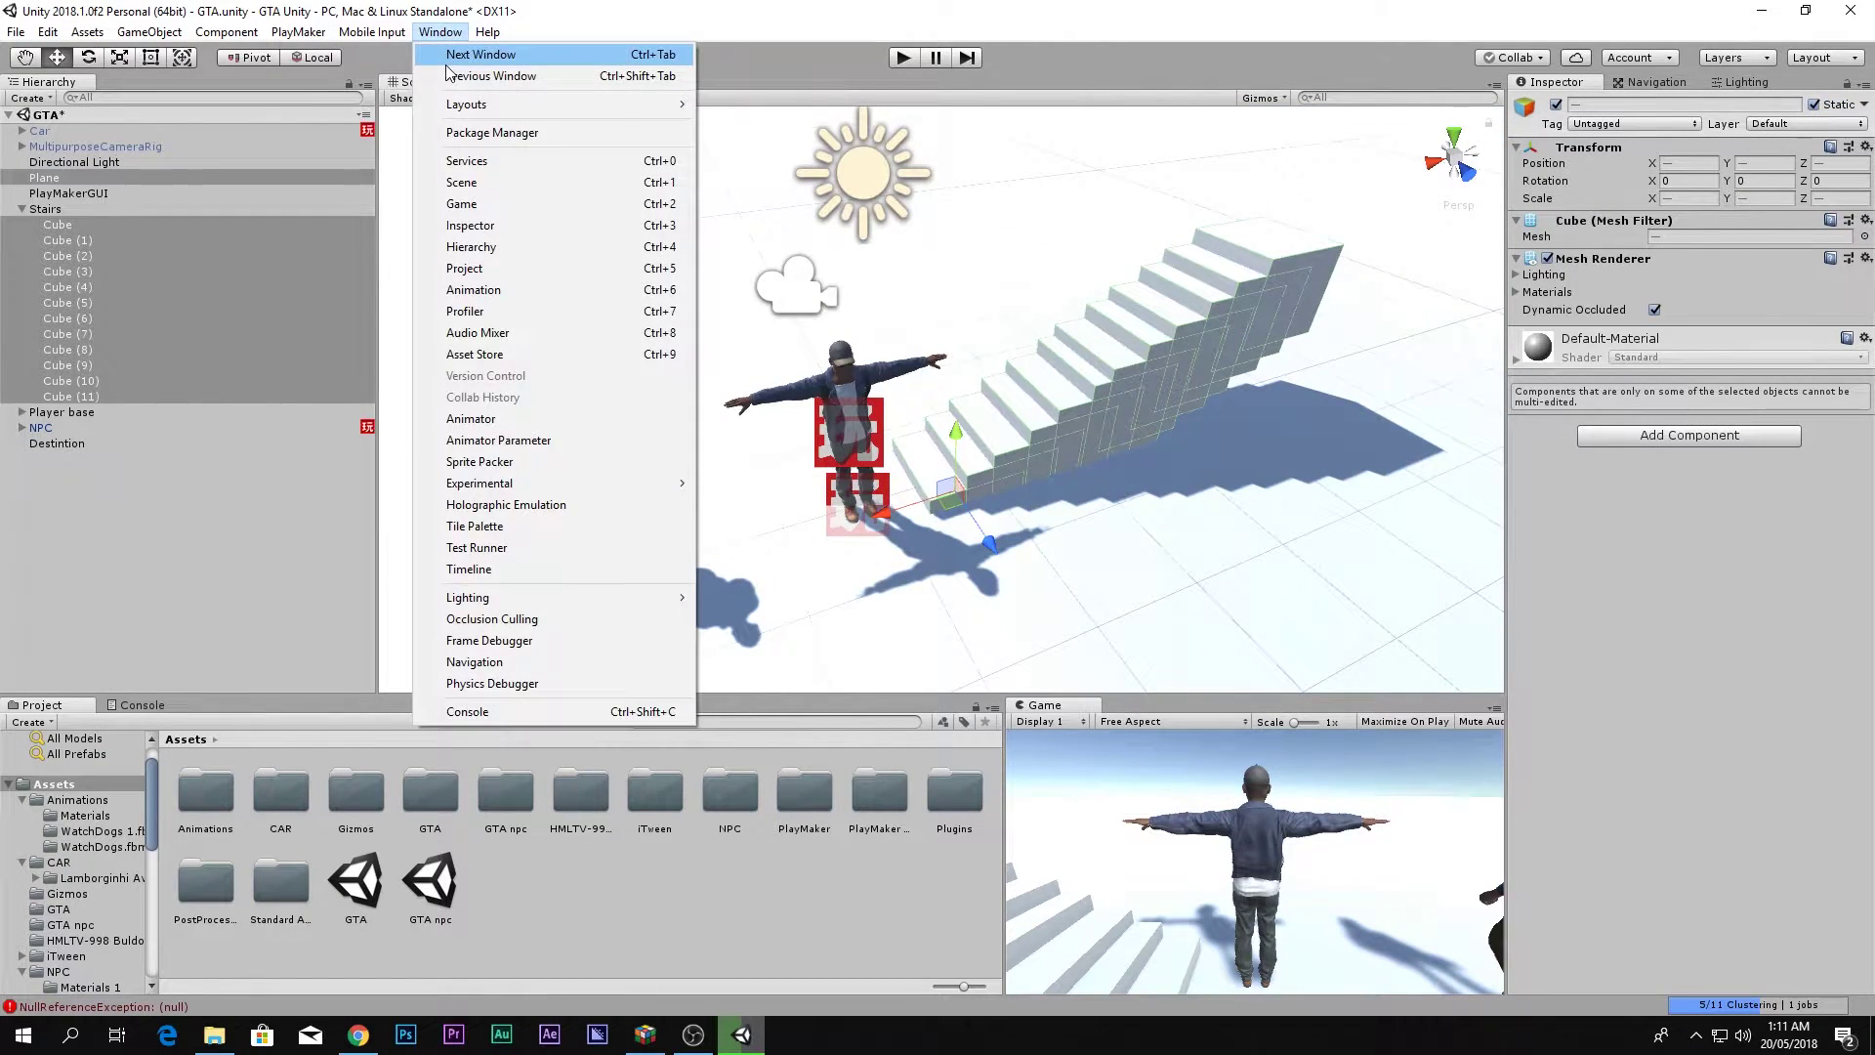
left_click(502, 661)
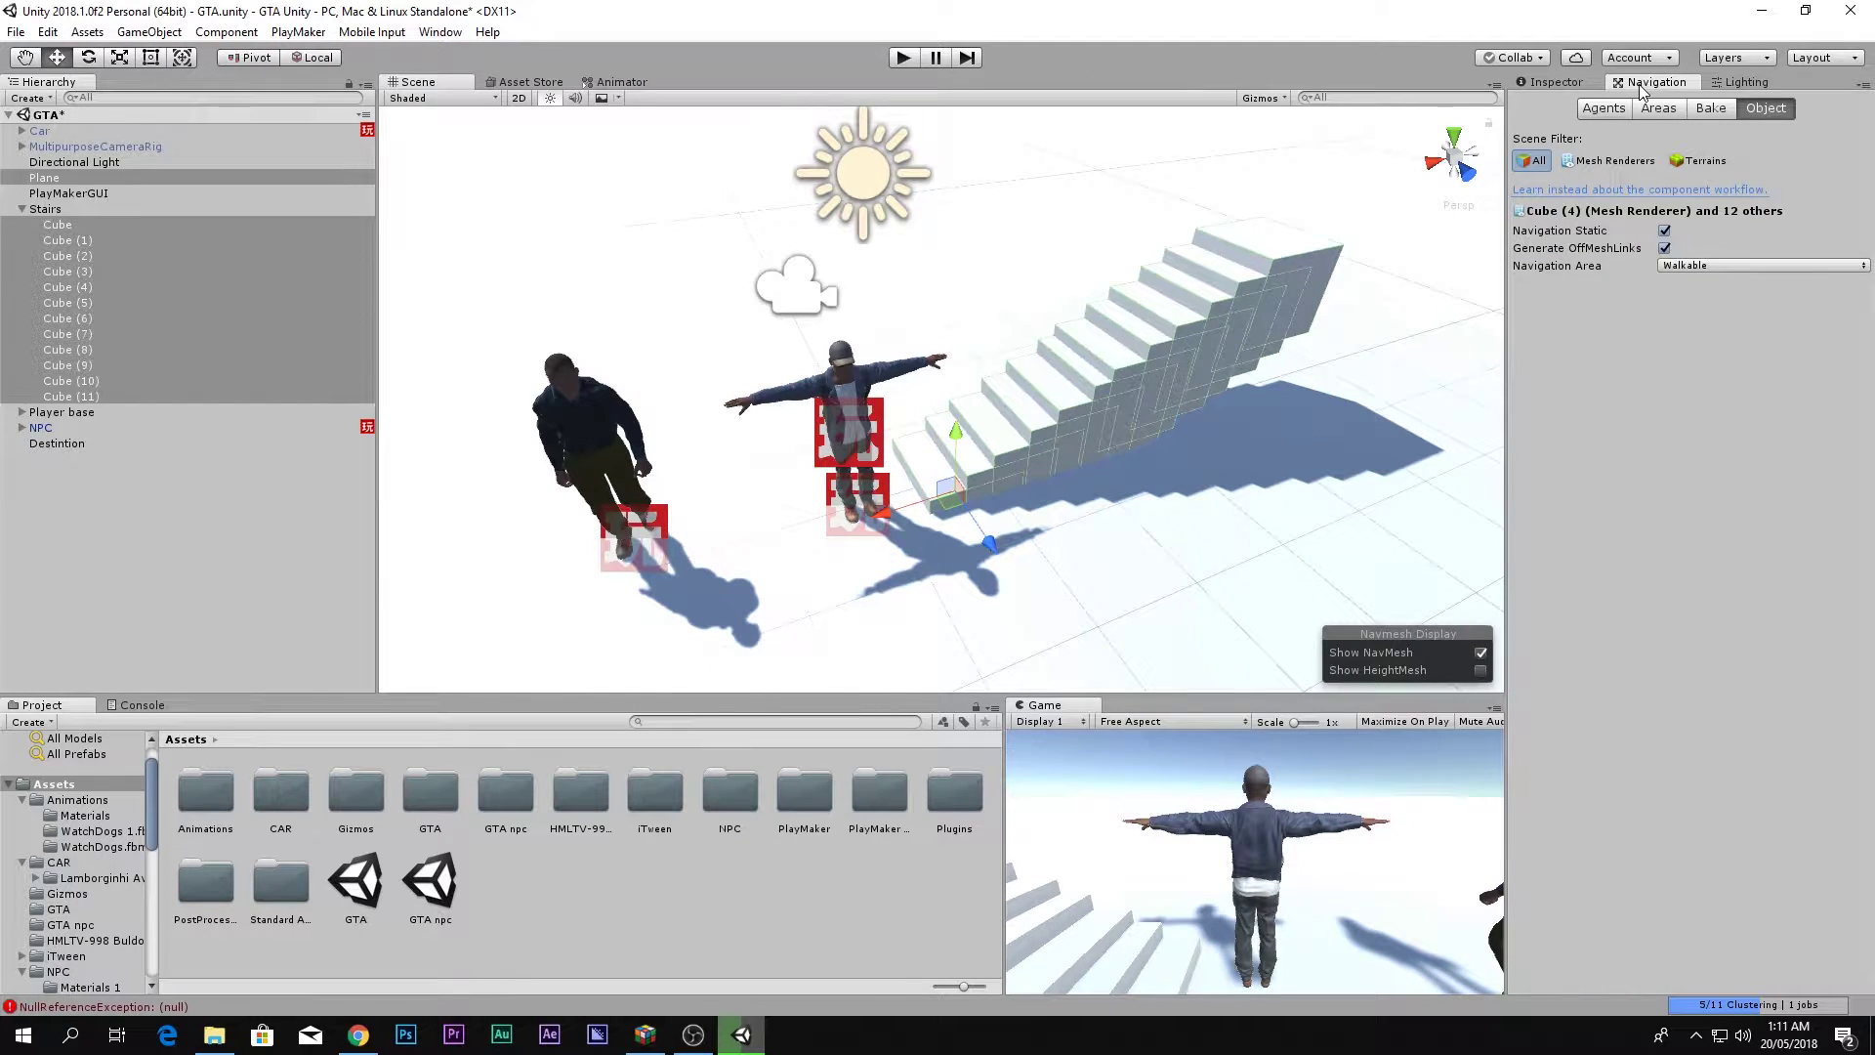
left_click(1698, 108)
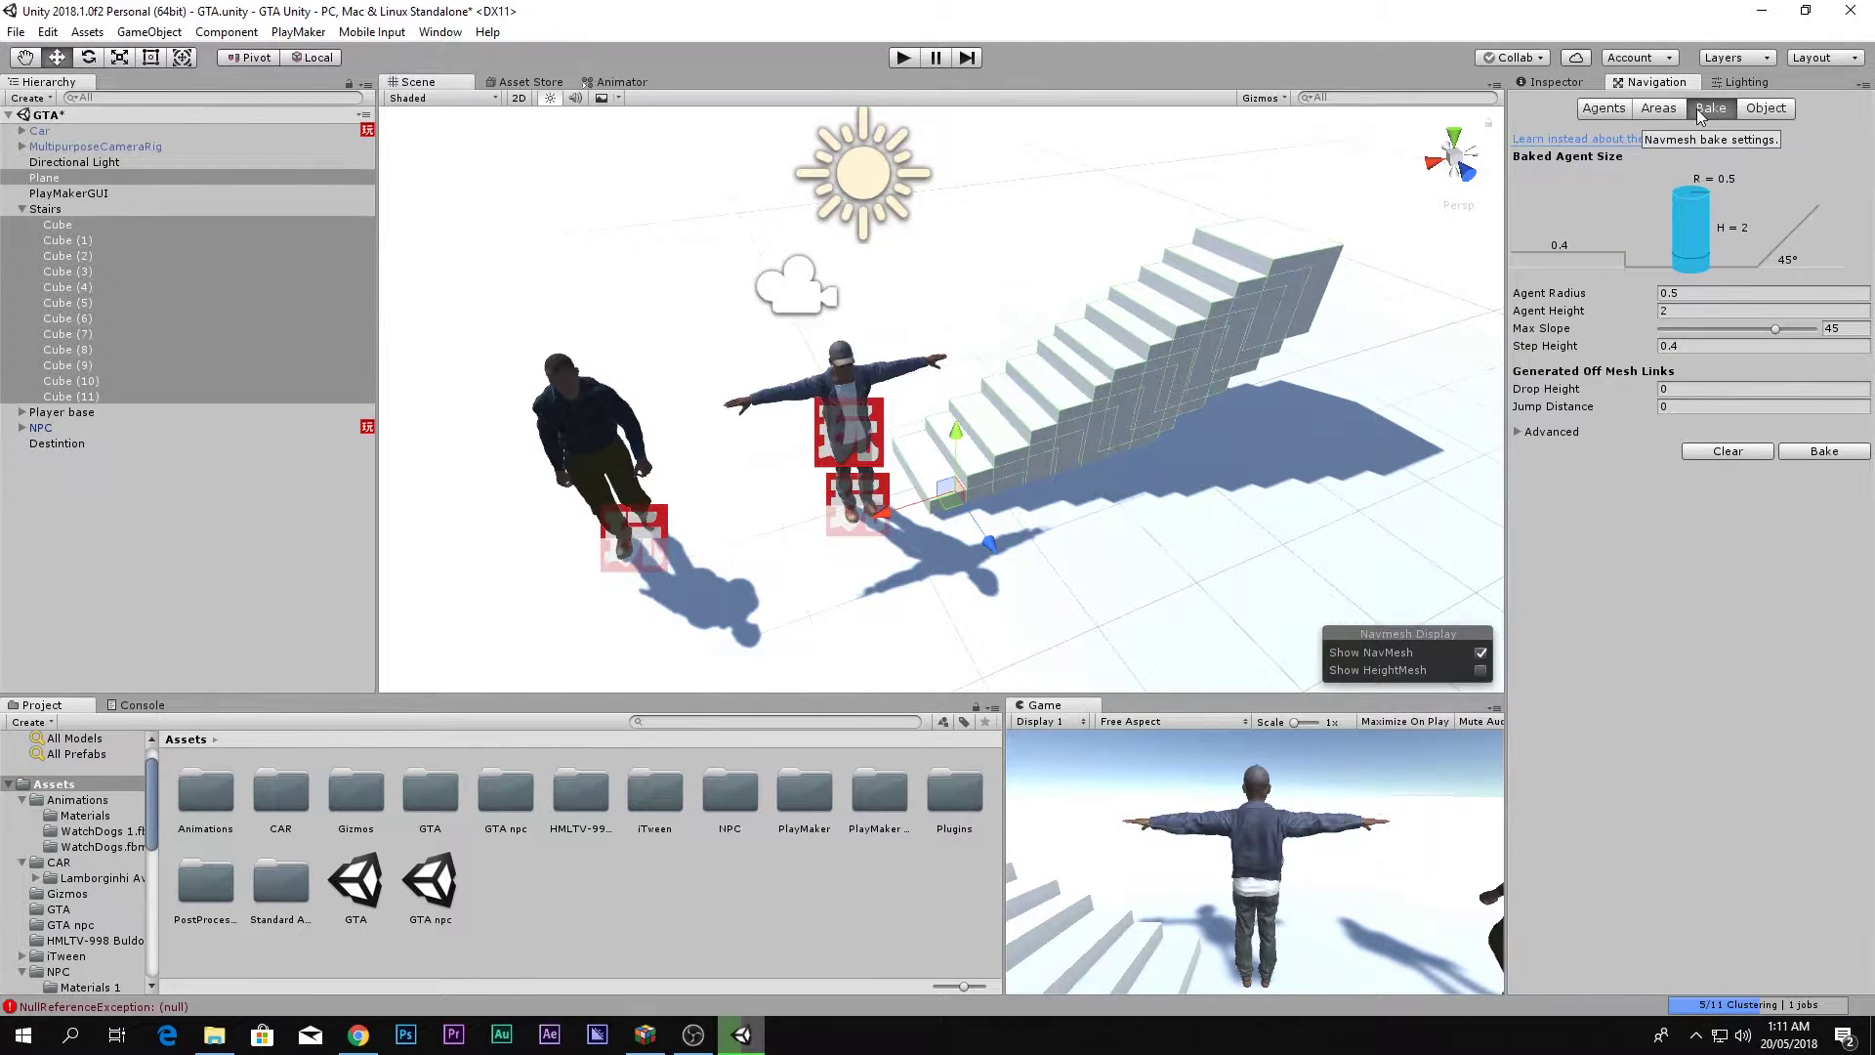
left_click(1823, 452)
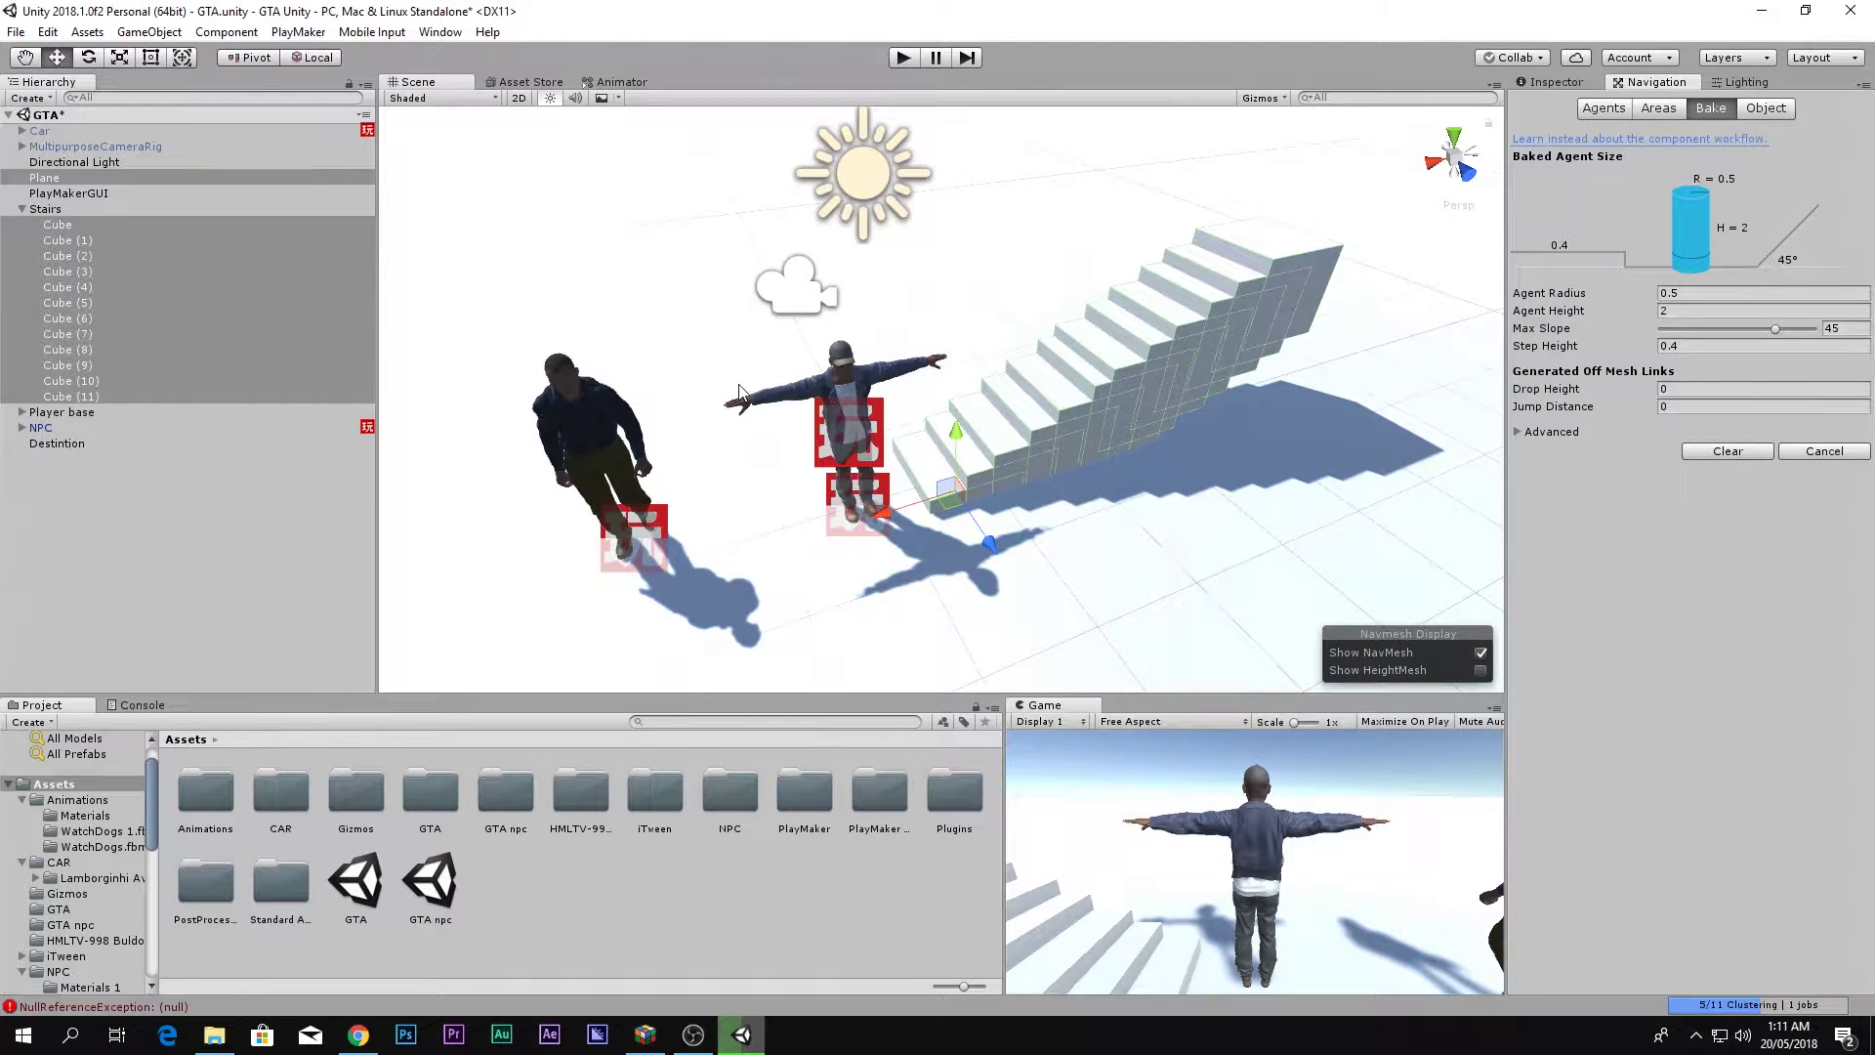
Examine the baked navigation mesh across the plane and around the stairs and characters.
left_click_drag(789, 466, 1016, 418, "alt")
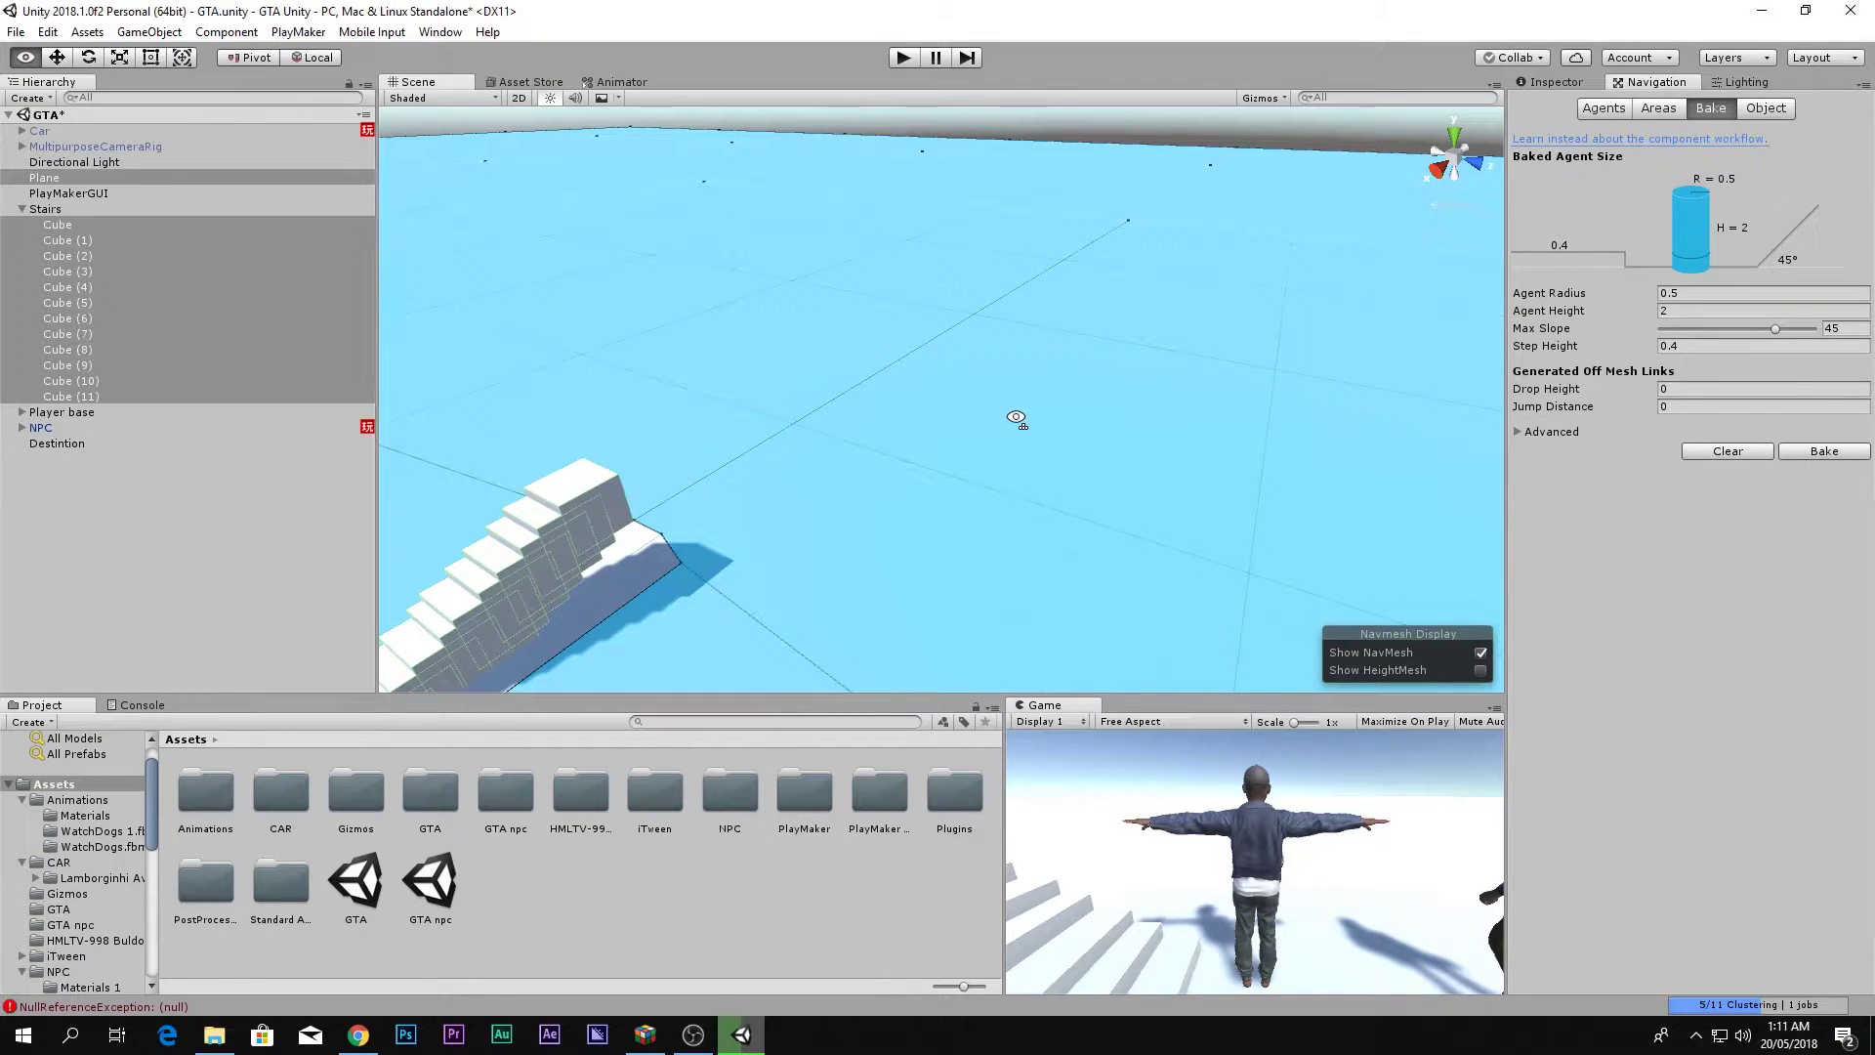
left_click_drag(1016, 418, 977, 488, "alt")
scroll(948, 526, "down", 5)
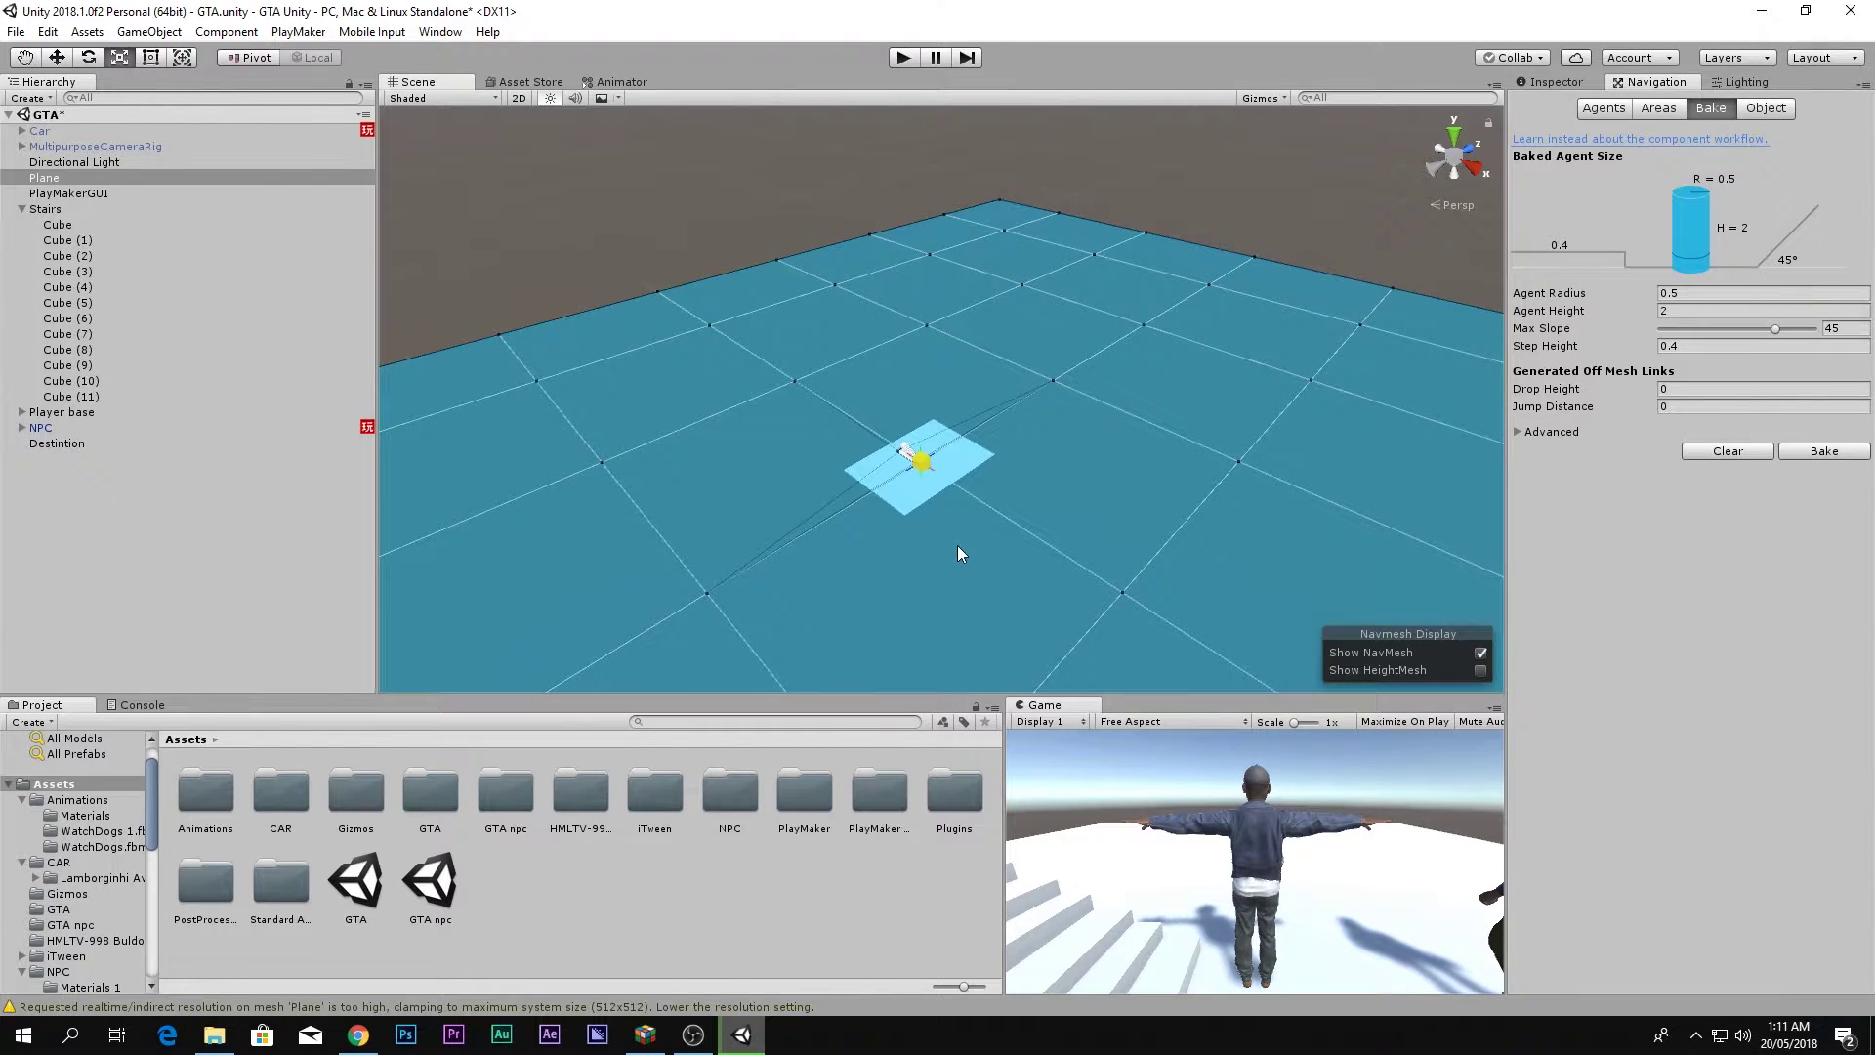
scroll(957, 553, "up", 4)
left_click_drag(1251, 455, 1052, 468, "alt")
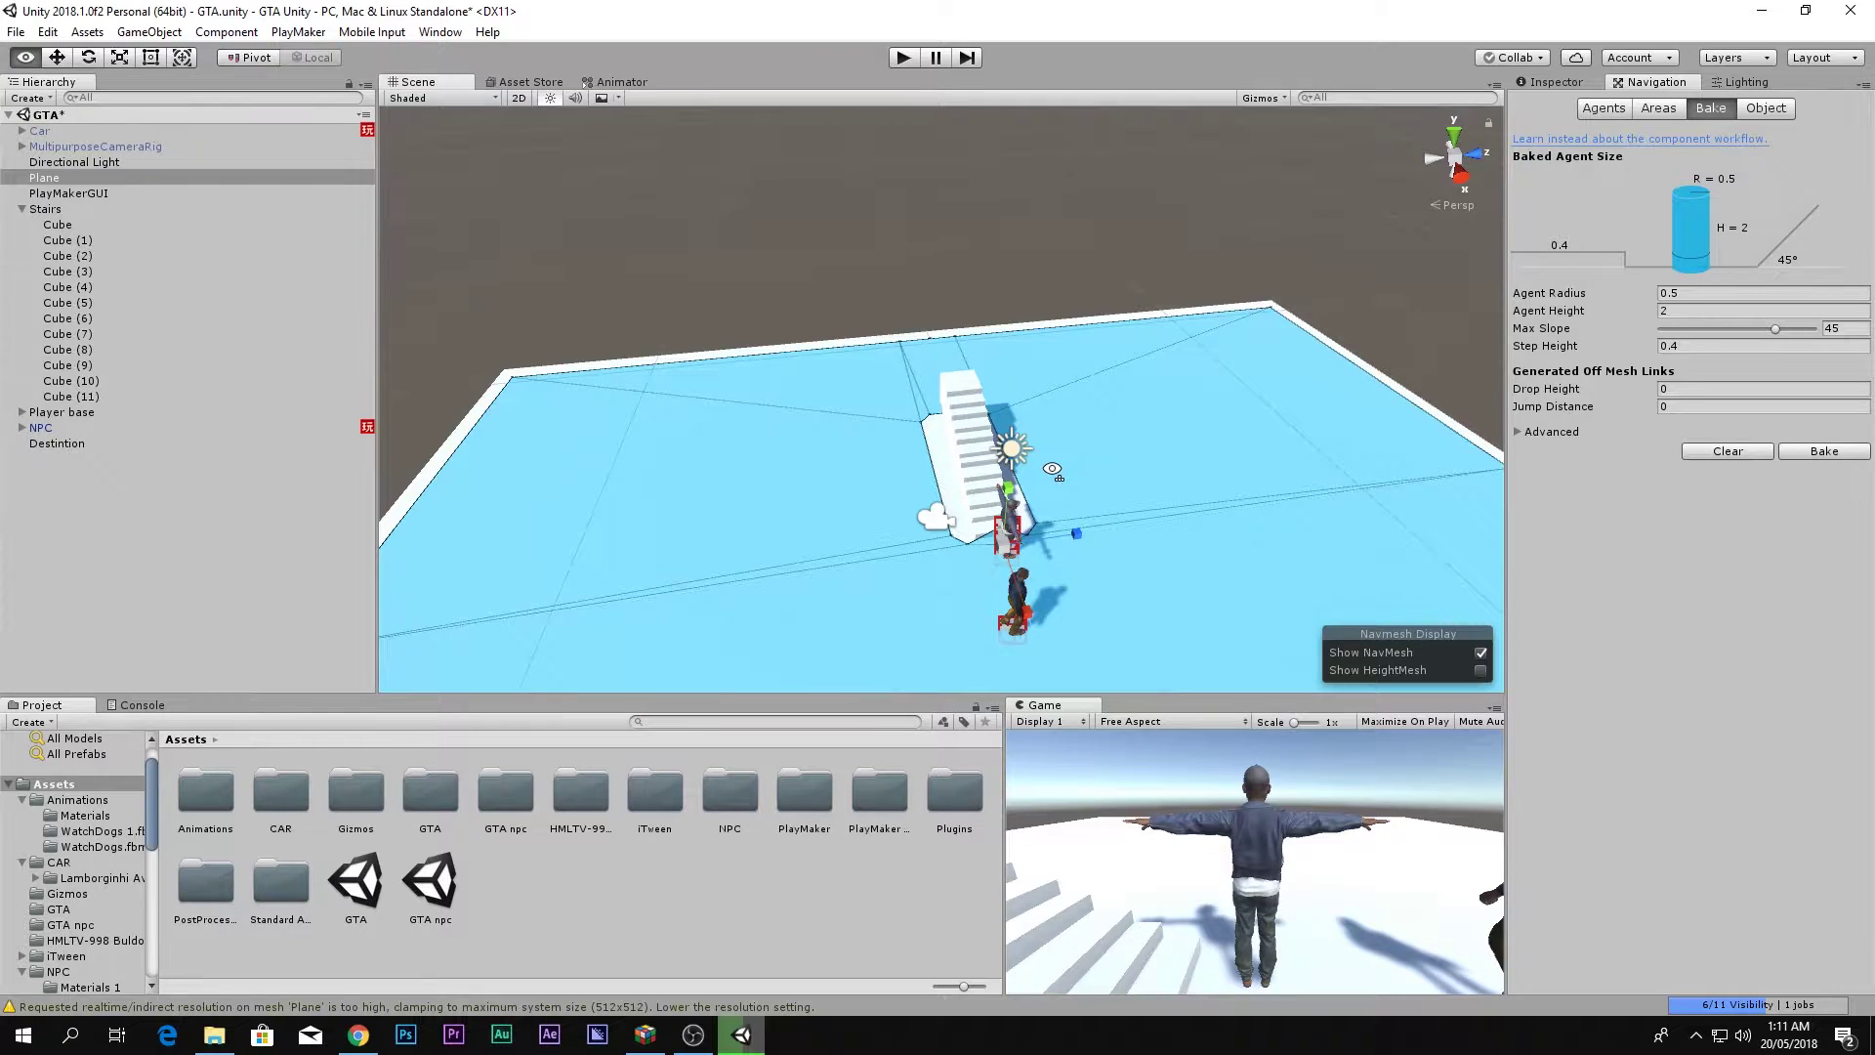
left_click_drag(1052, 469, 720, 407, "alt")
scroll(636, 422, "up", 5)
scroll(637, 422, "down", 3)
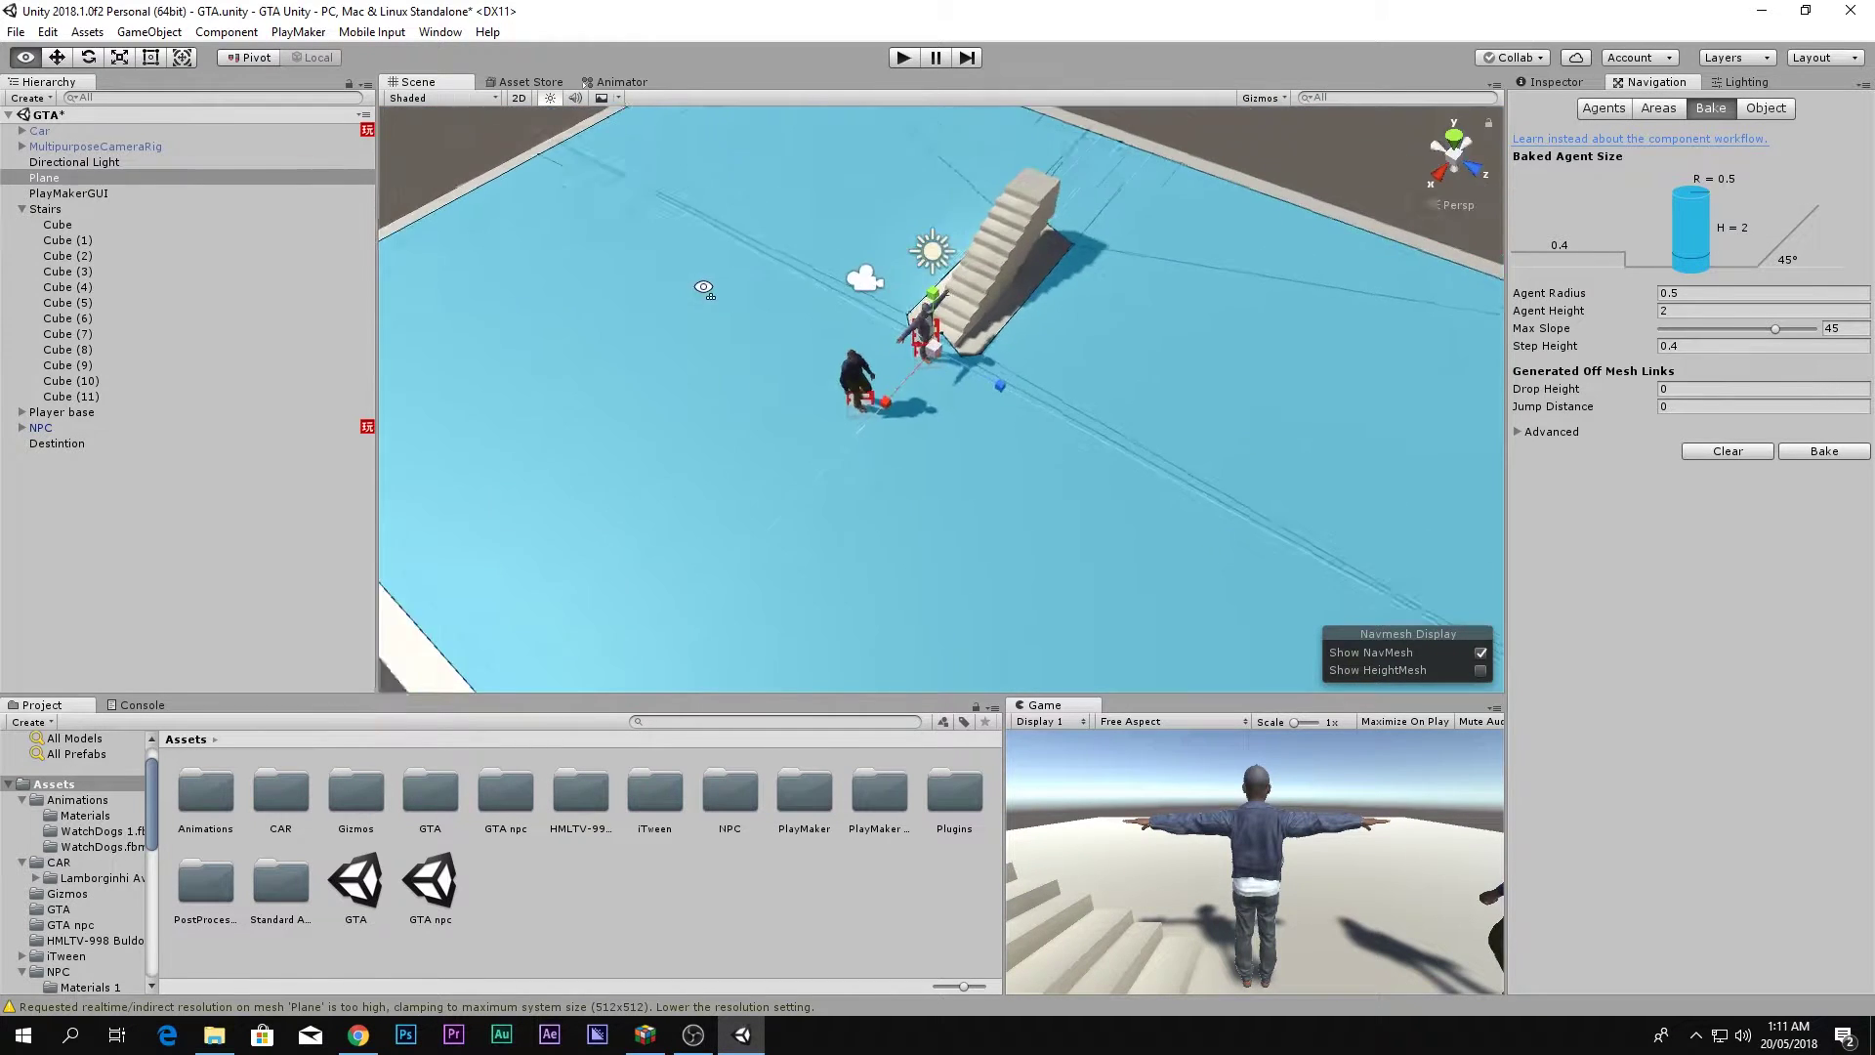
left_click_drag(1436, 273, 1172, 468)
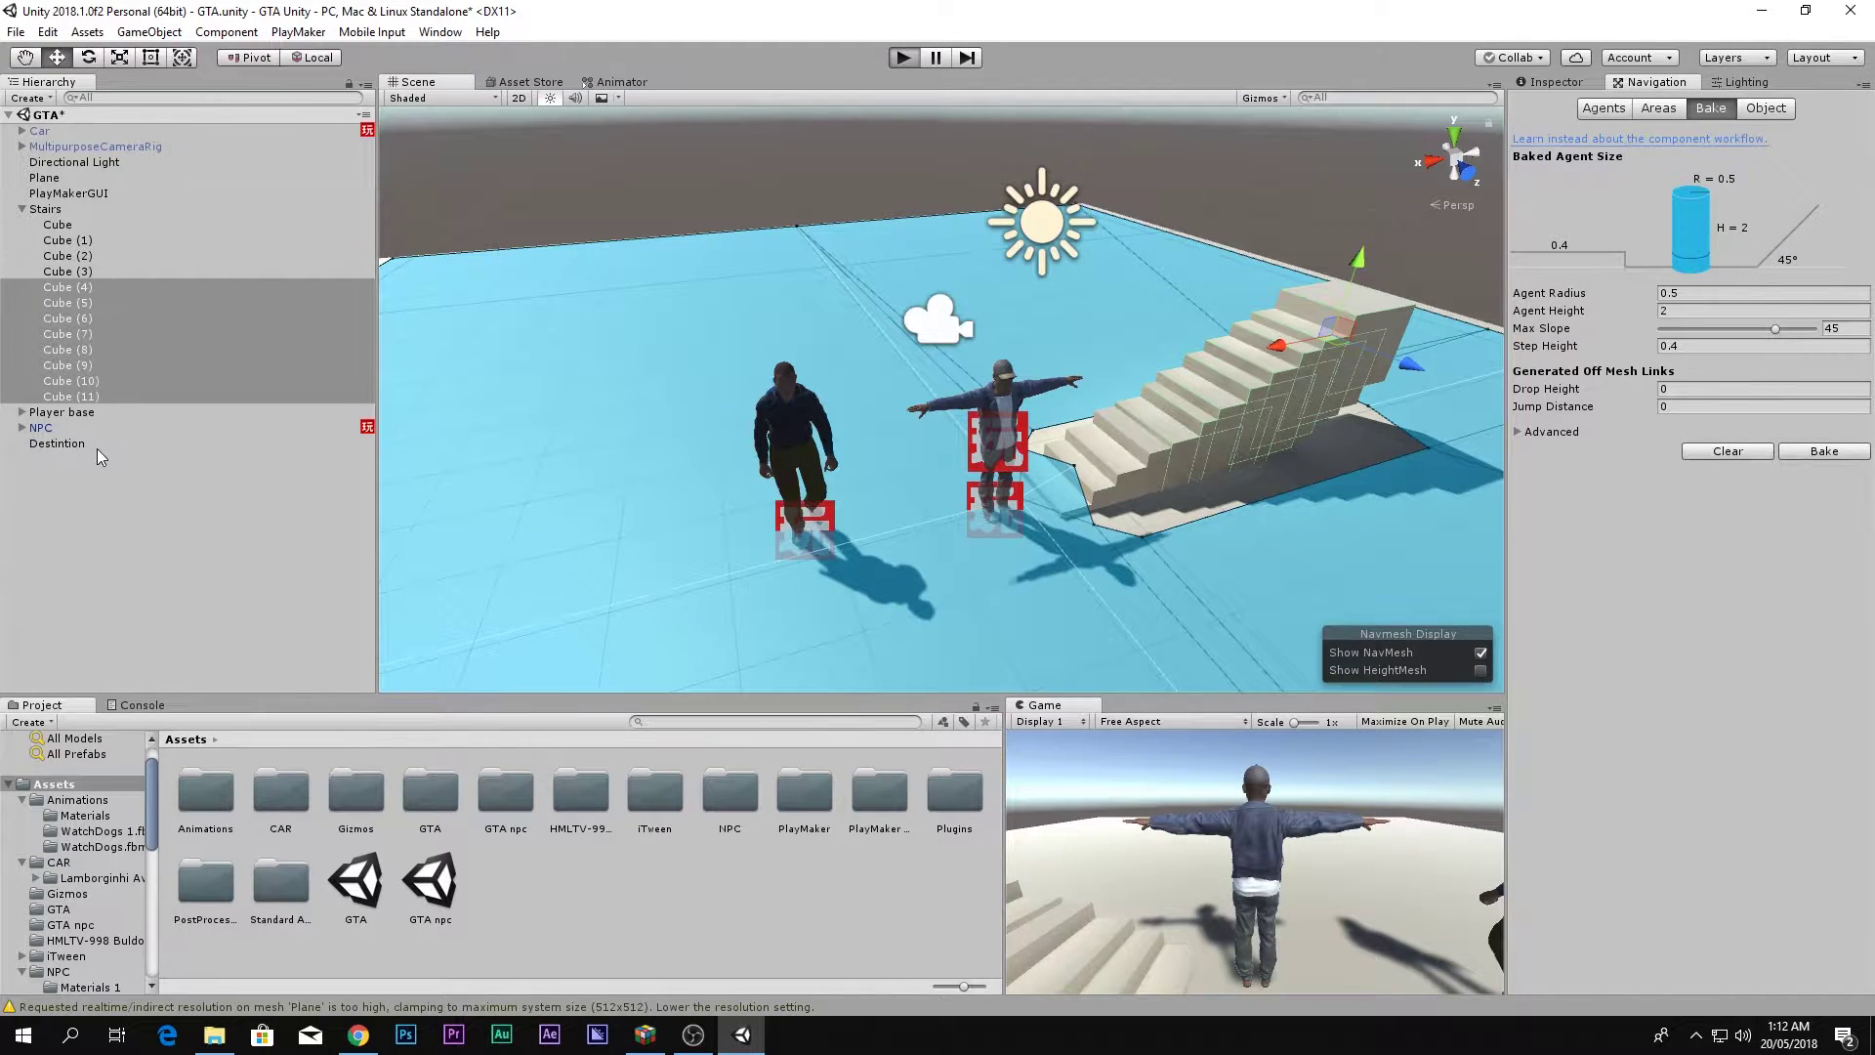
Play-test the scene by moving the Destintion object around the plane to check NPC's navigation, and end play mode.
key("ctrl+p")
left_click_drag(706, 457, 928, 657, "alt")
scroll(920, 648, "down", 5)
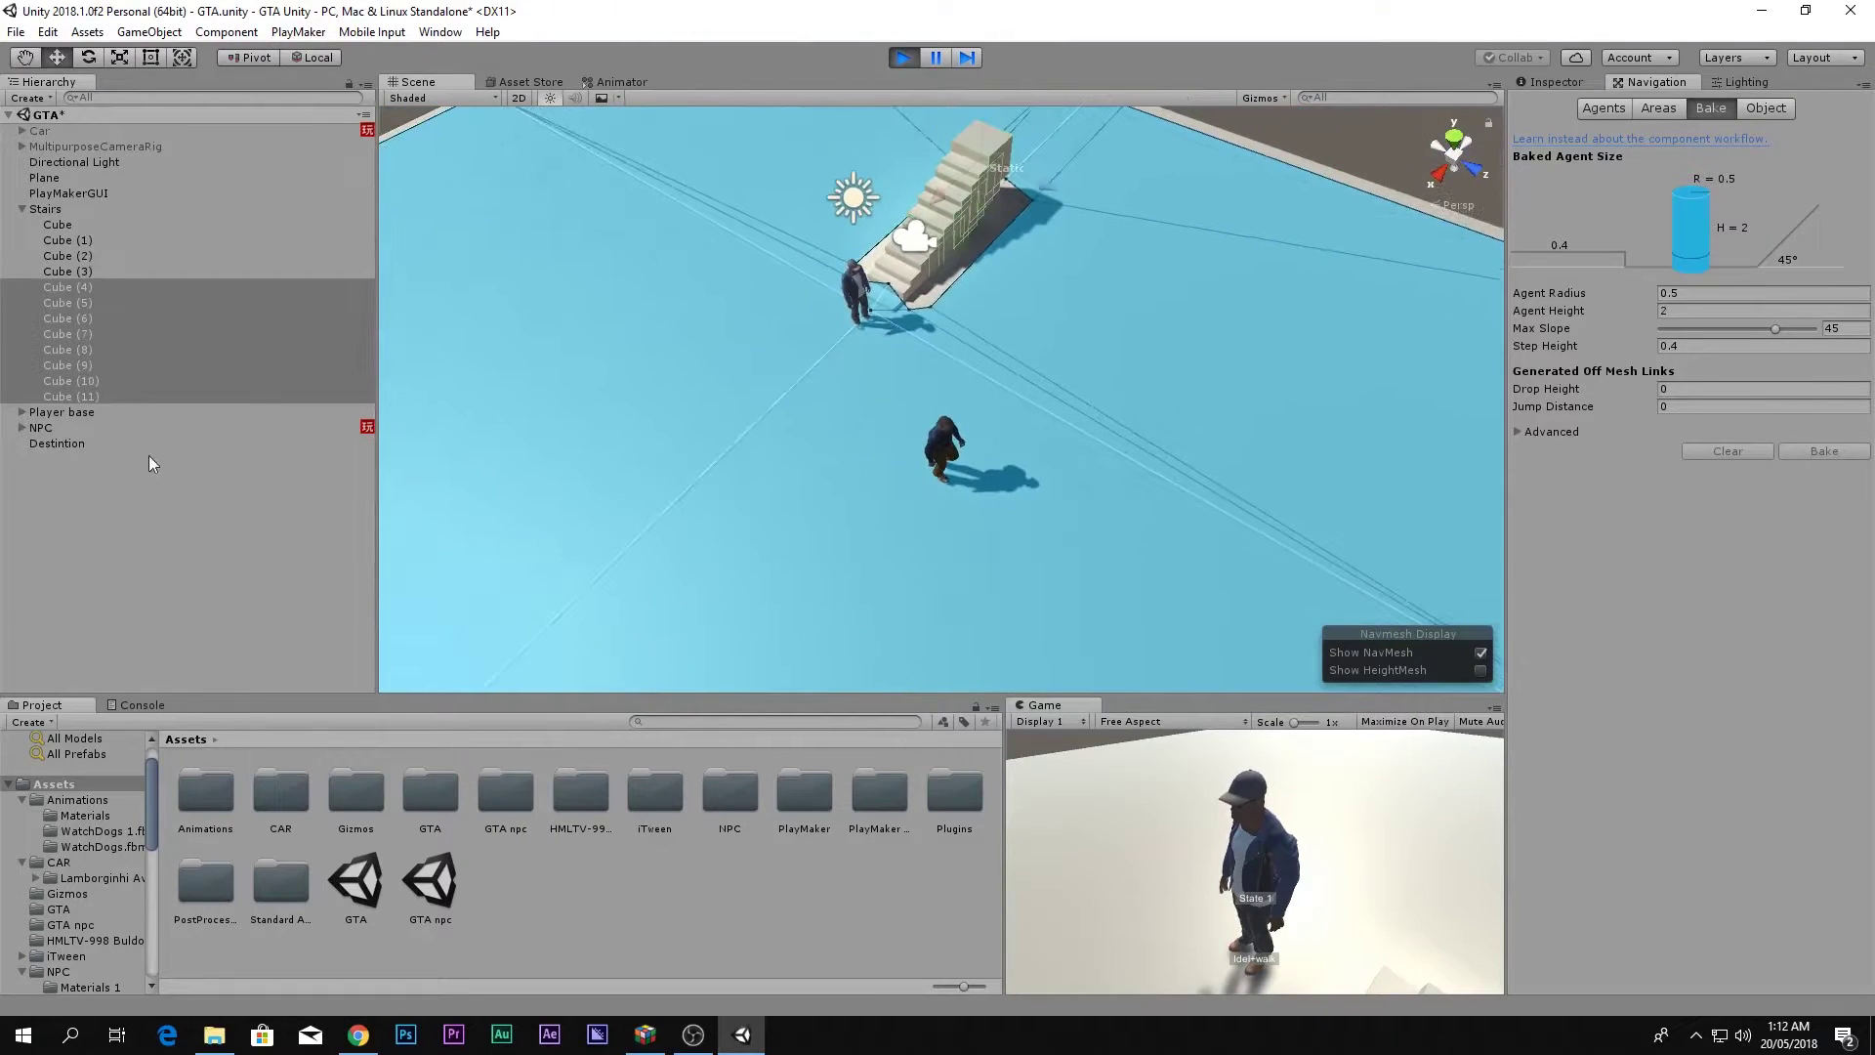
left_click(61, 440)
left_click(947, 491)
left_click_drag(945, 491, 782, 205)
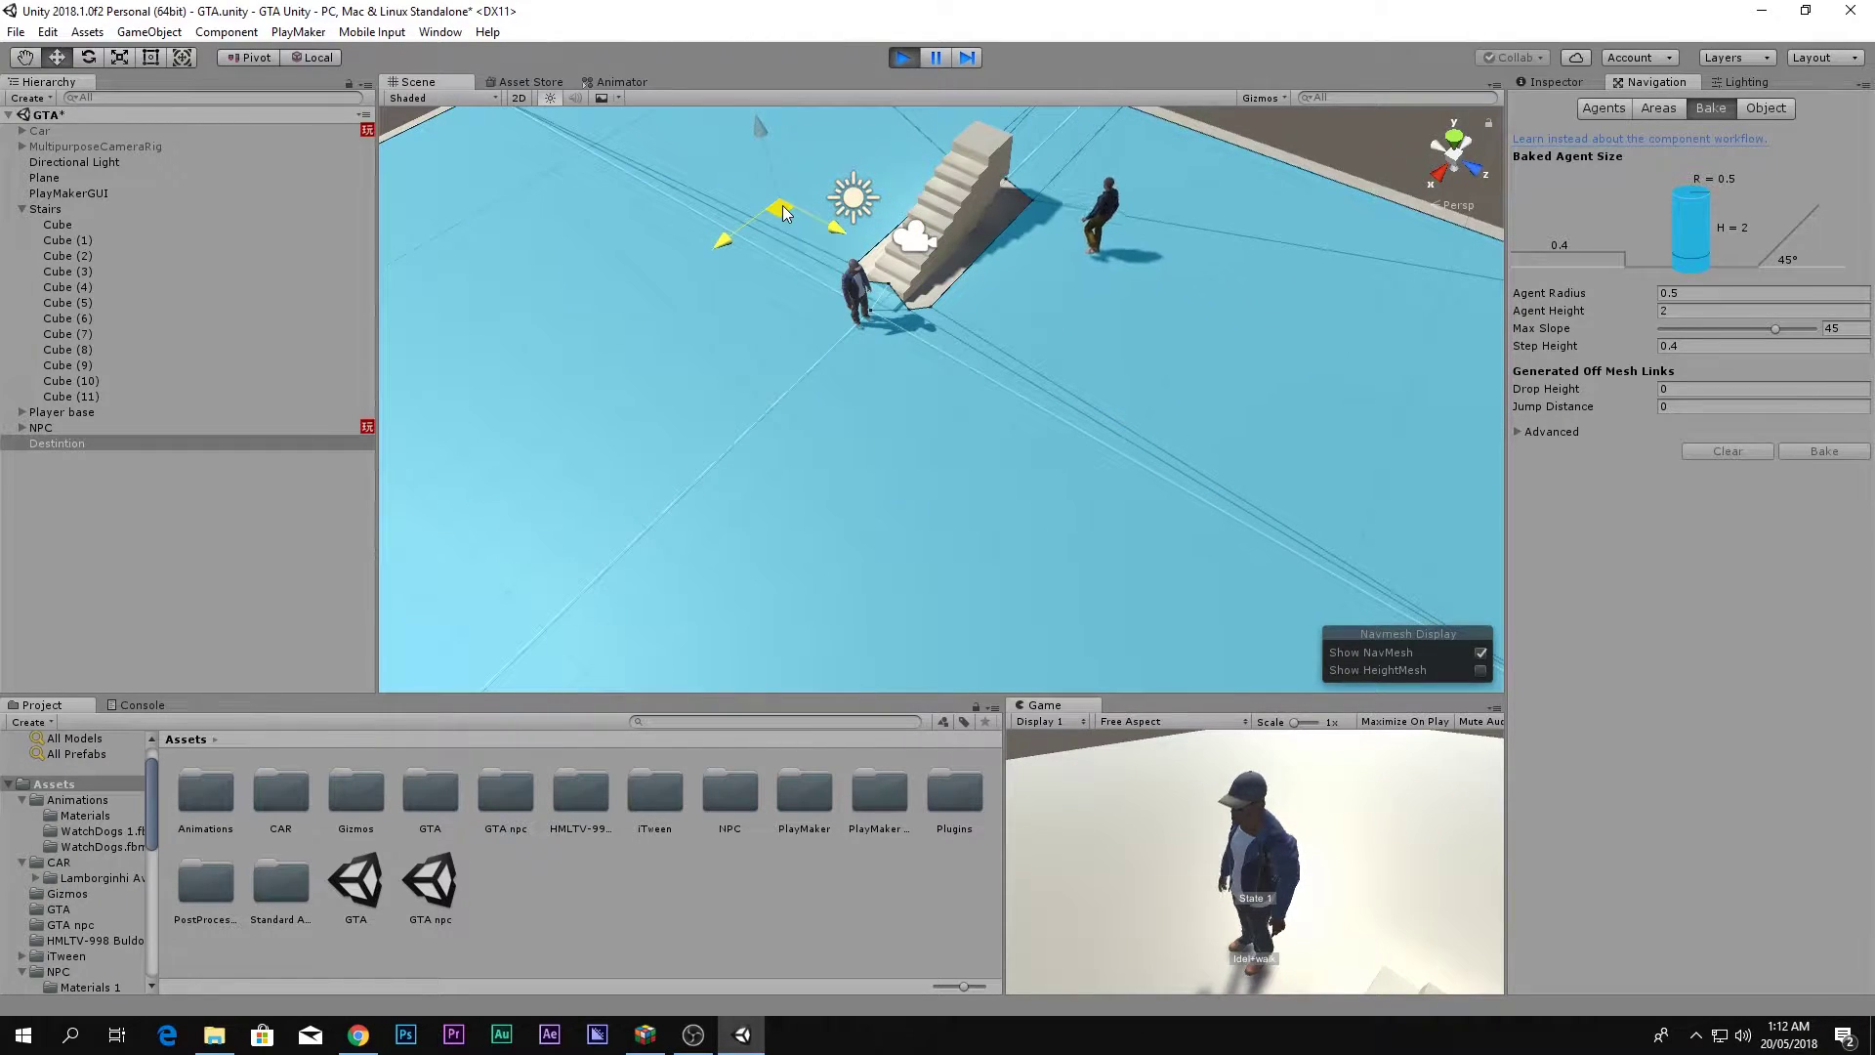
left_click_drag(783, 208, 879, 527)
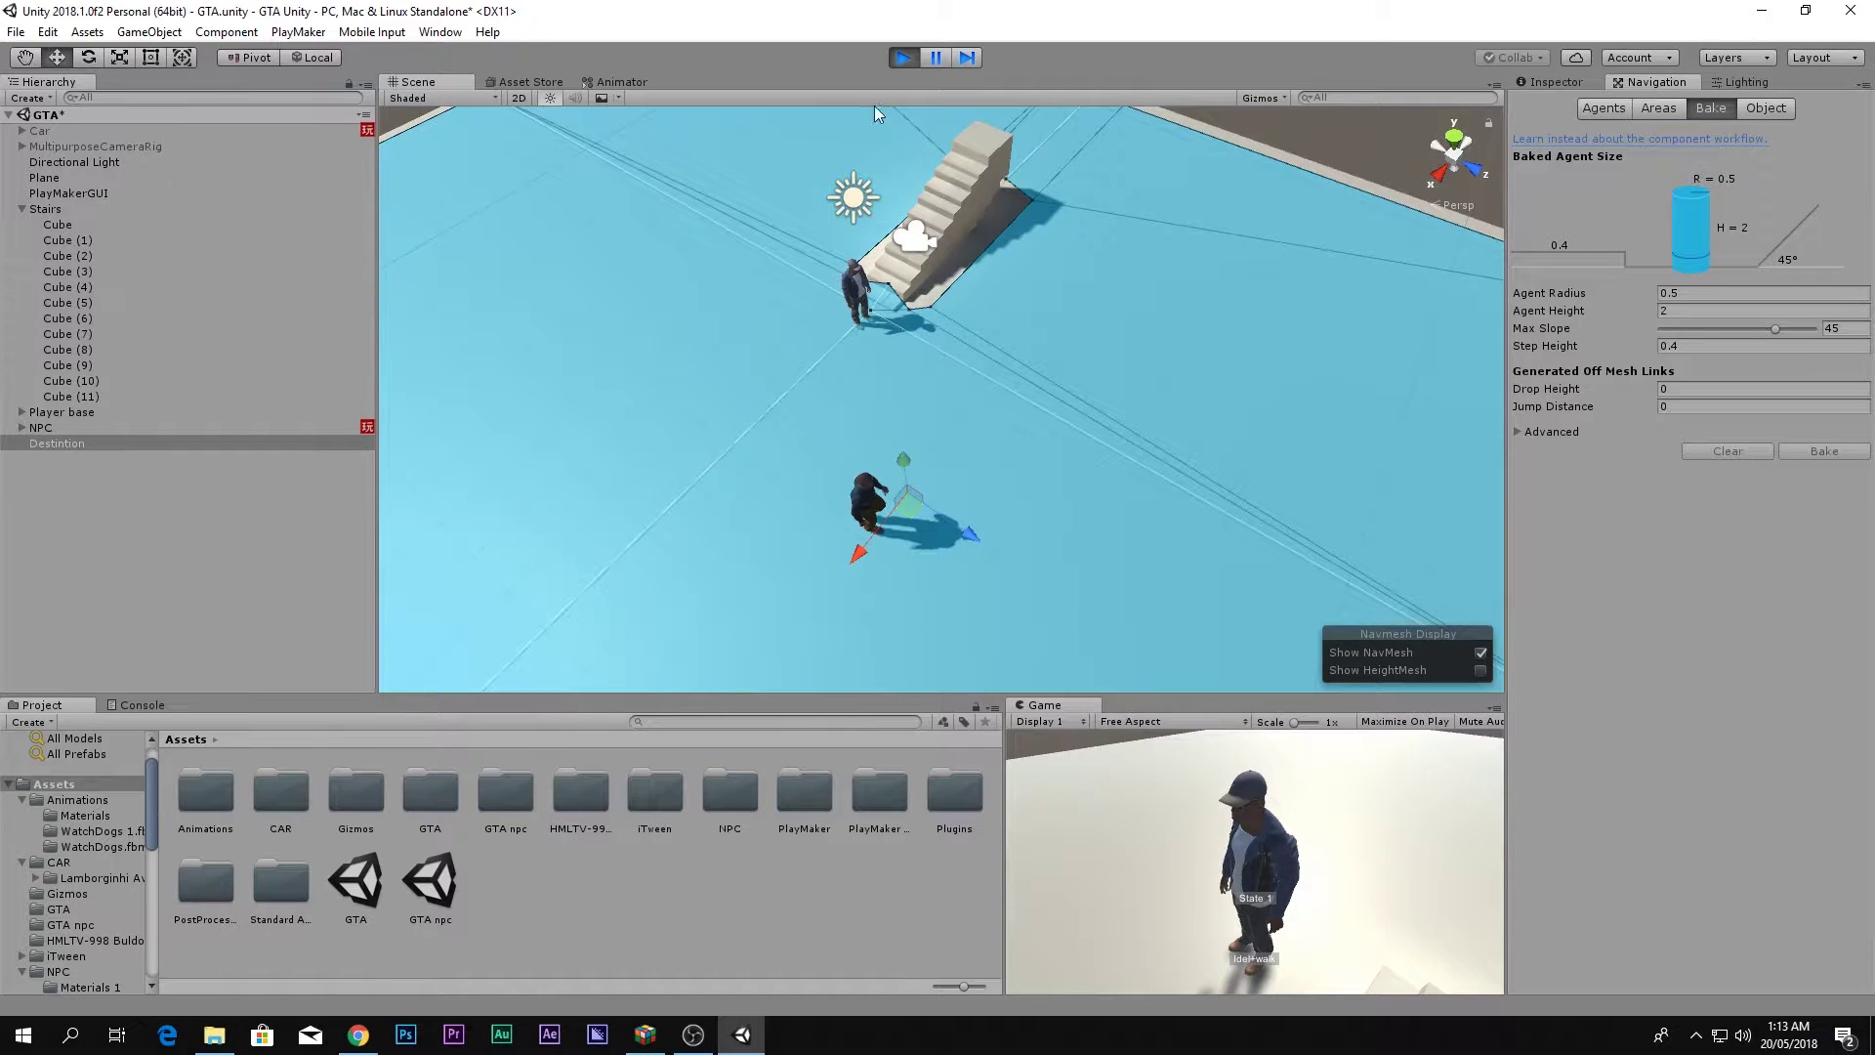
middle_click_drag(830, 525, 797, 425)
scroll(818, 391, "up", 3)
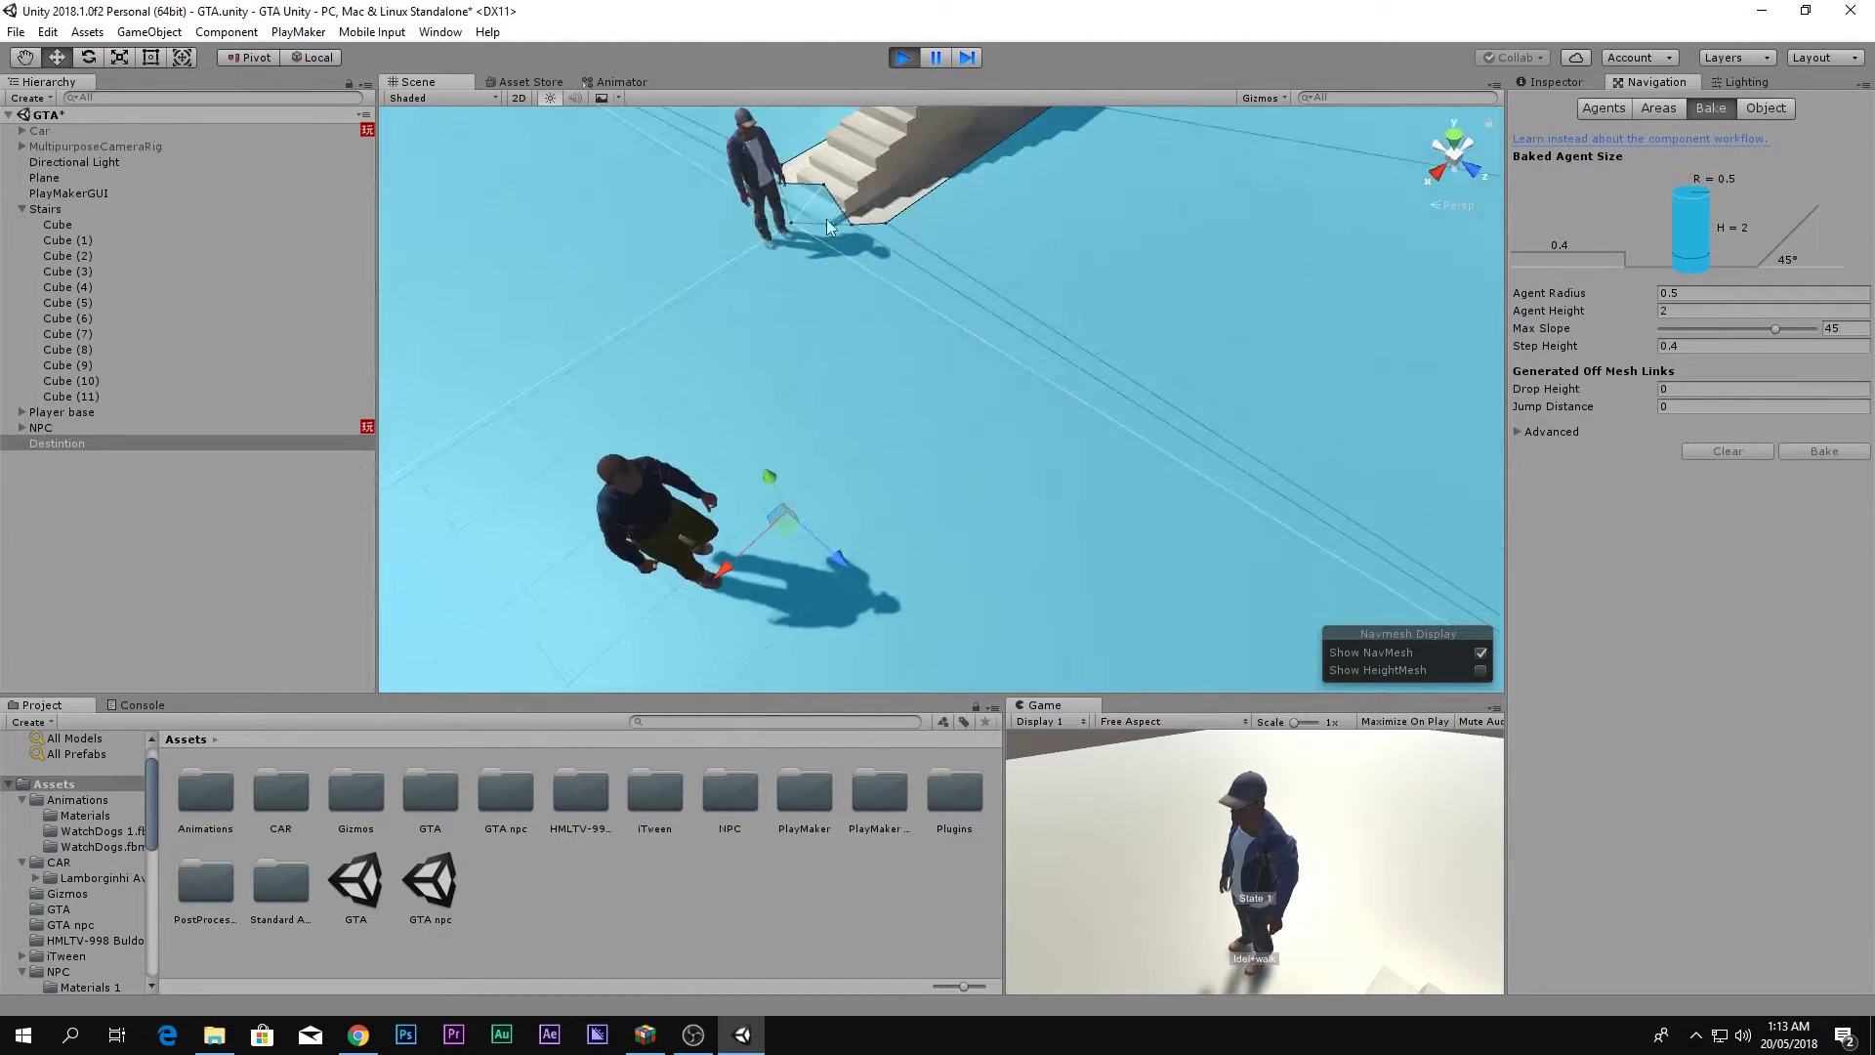
left_click(904, 56)
Create an Animator Controller named NPC in the NPC assets folder and assign it to the NPC object.
double_click(729, 791)
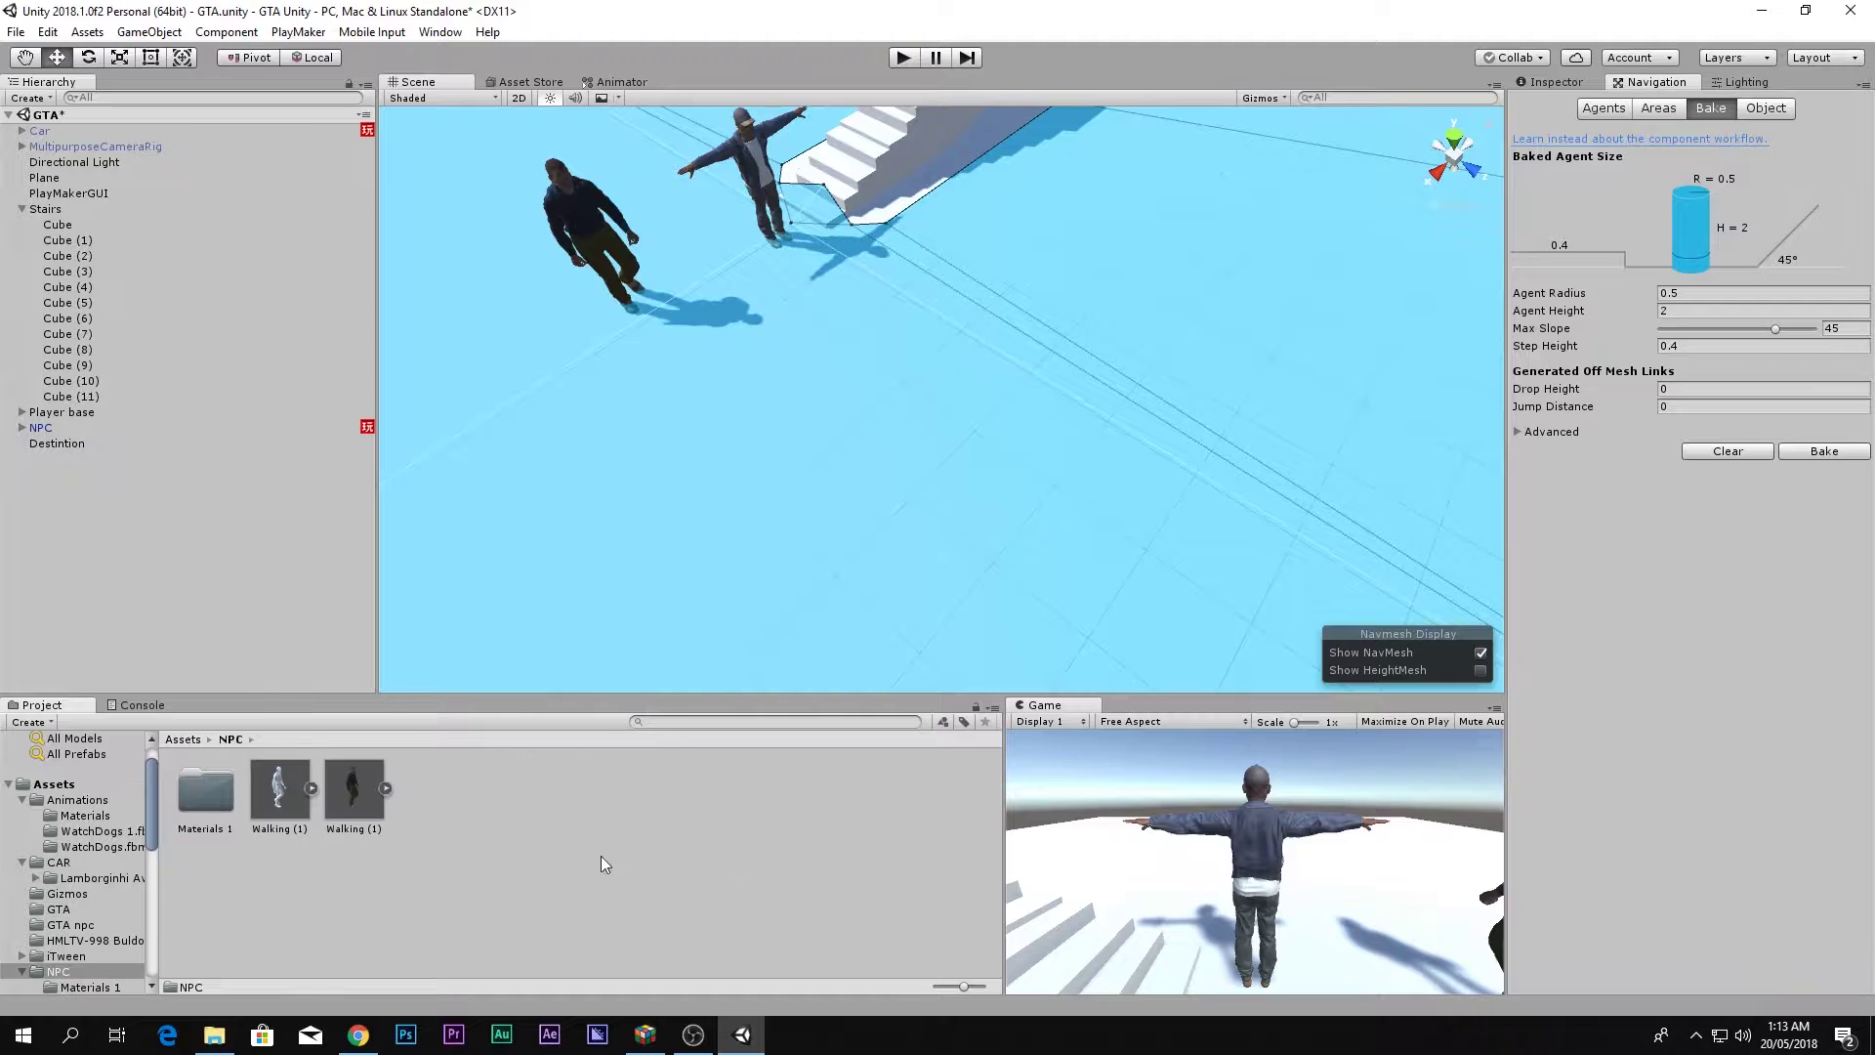
right_click(581, 856)
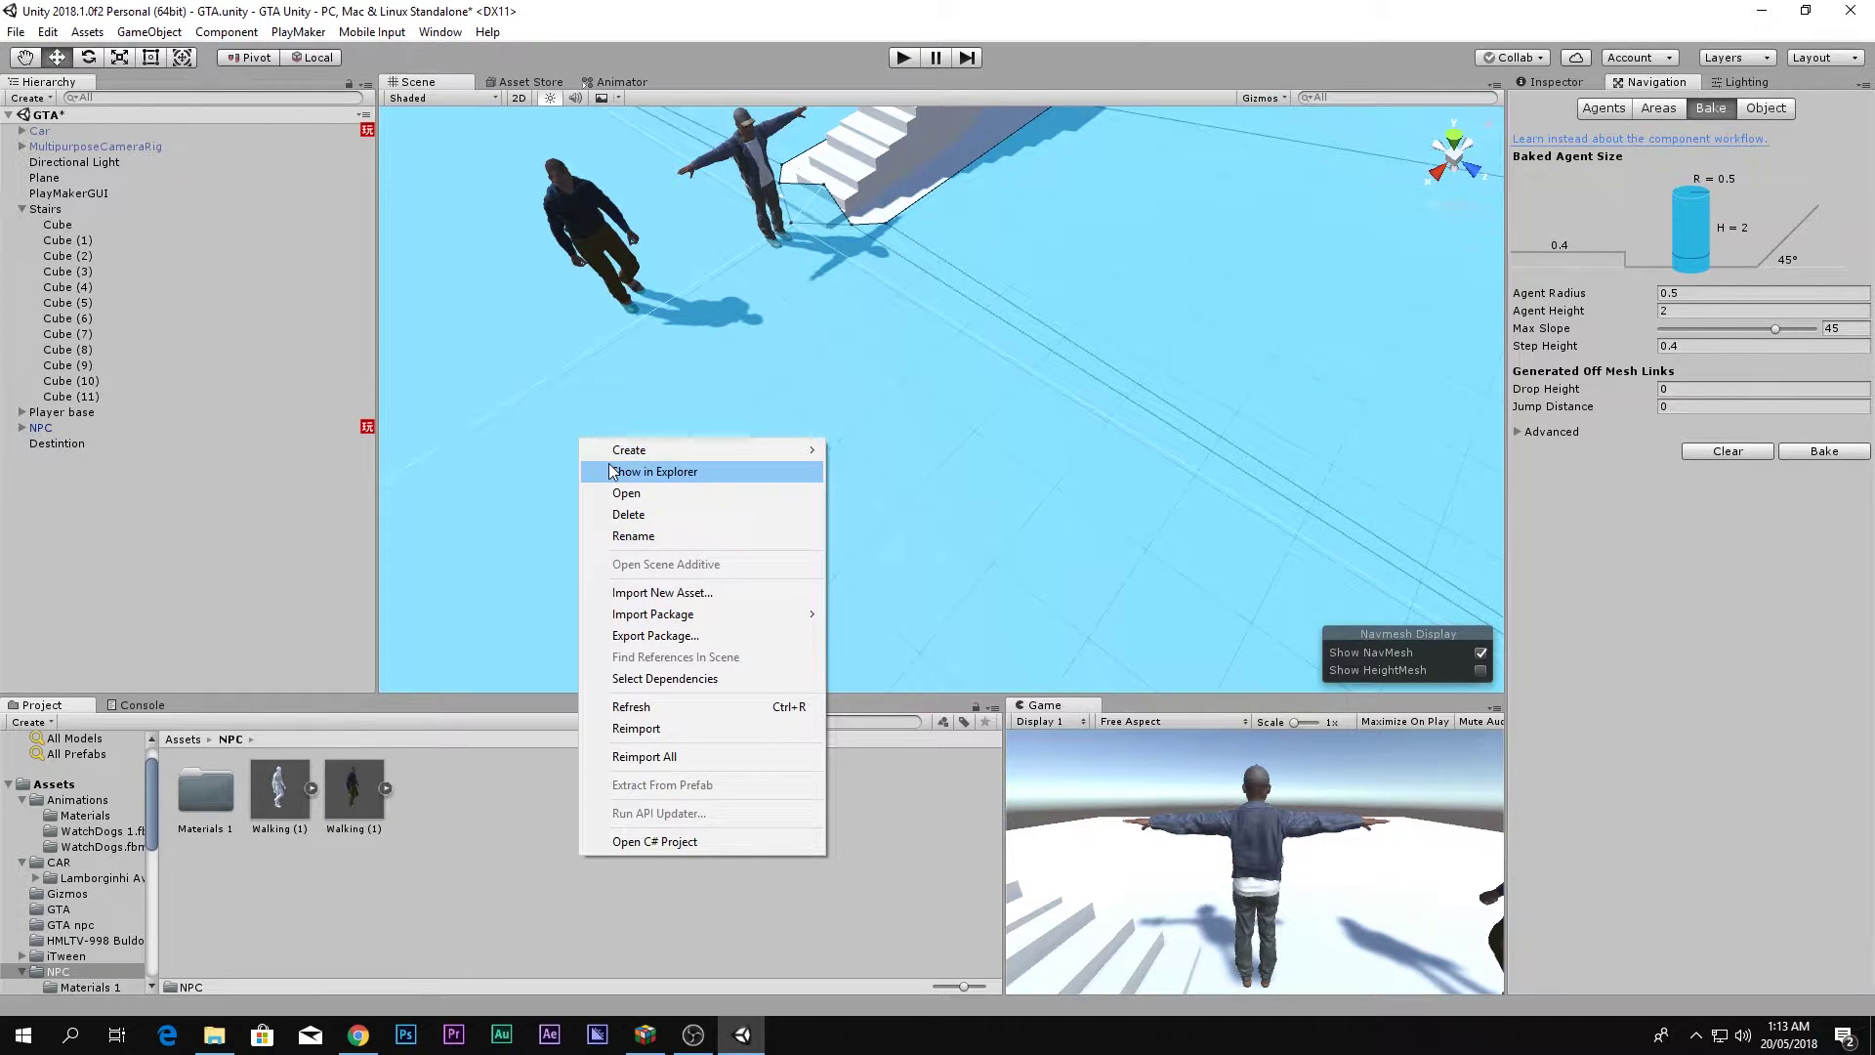
mouse_move(640, 450)
left_click(908, 792)
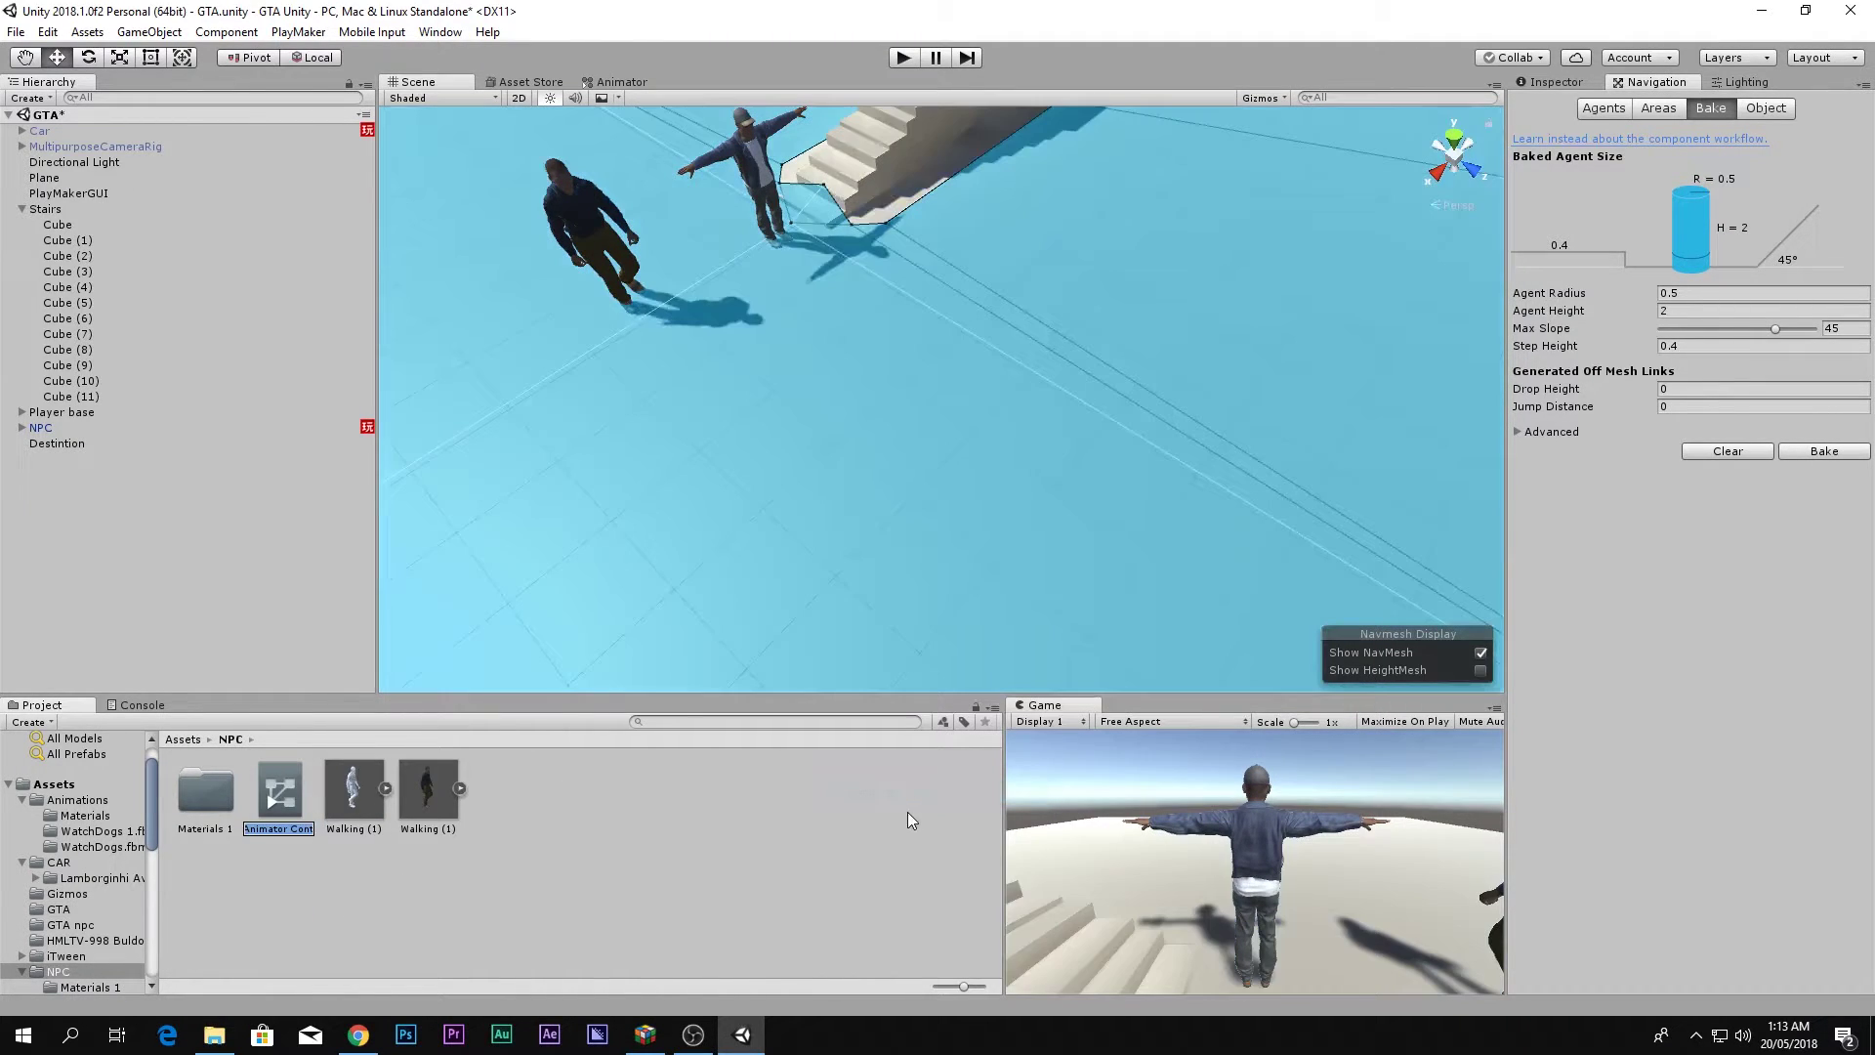
type("NPC")
key("Return")
left_click_drag(281, 805, 59, 427)
left_click(1588, 81)
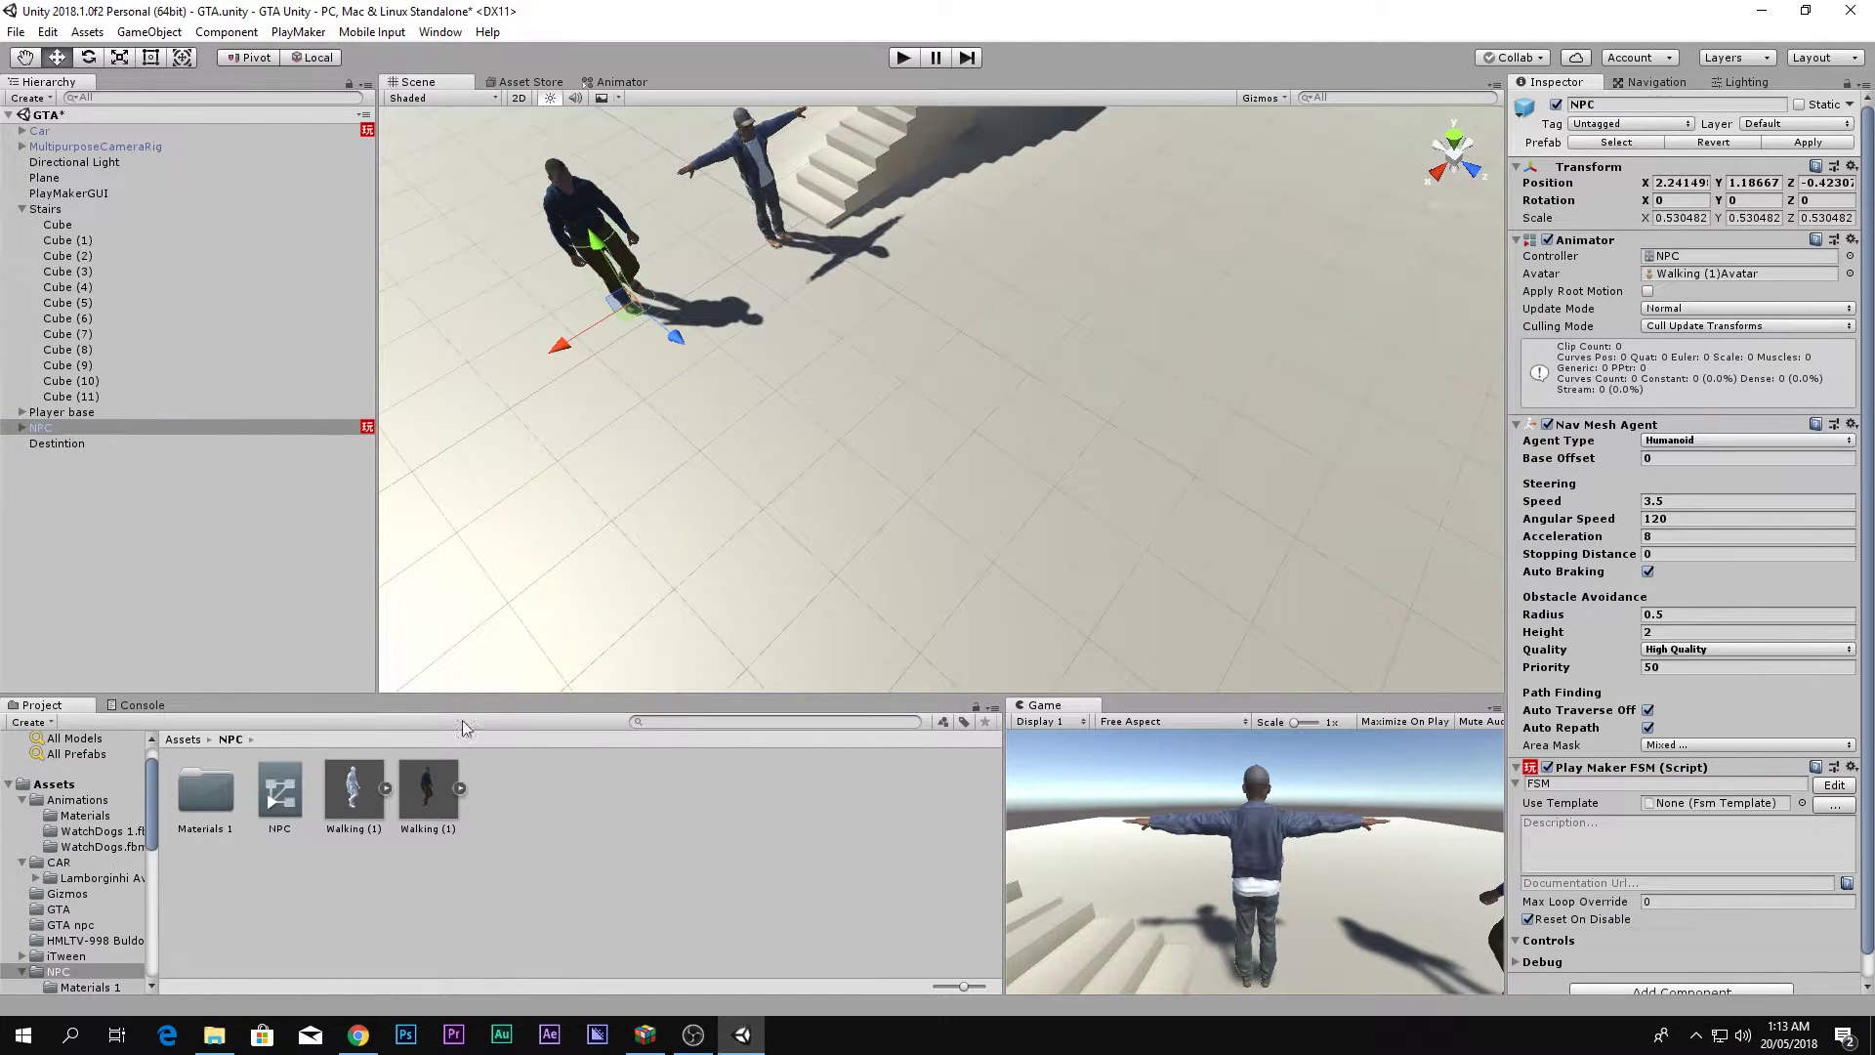
Add the Walking (1) animation as the default state of the NPC controller and rename the state walk.
double_click(280, 789)
left_click_drag(354, 794, 945, 401)
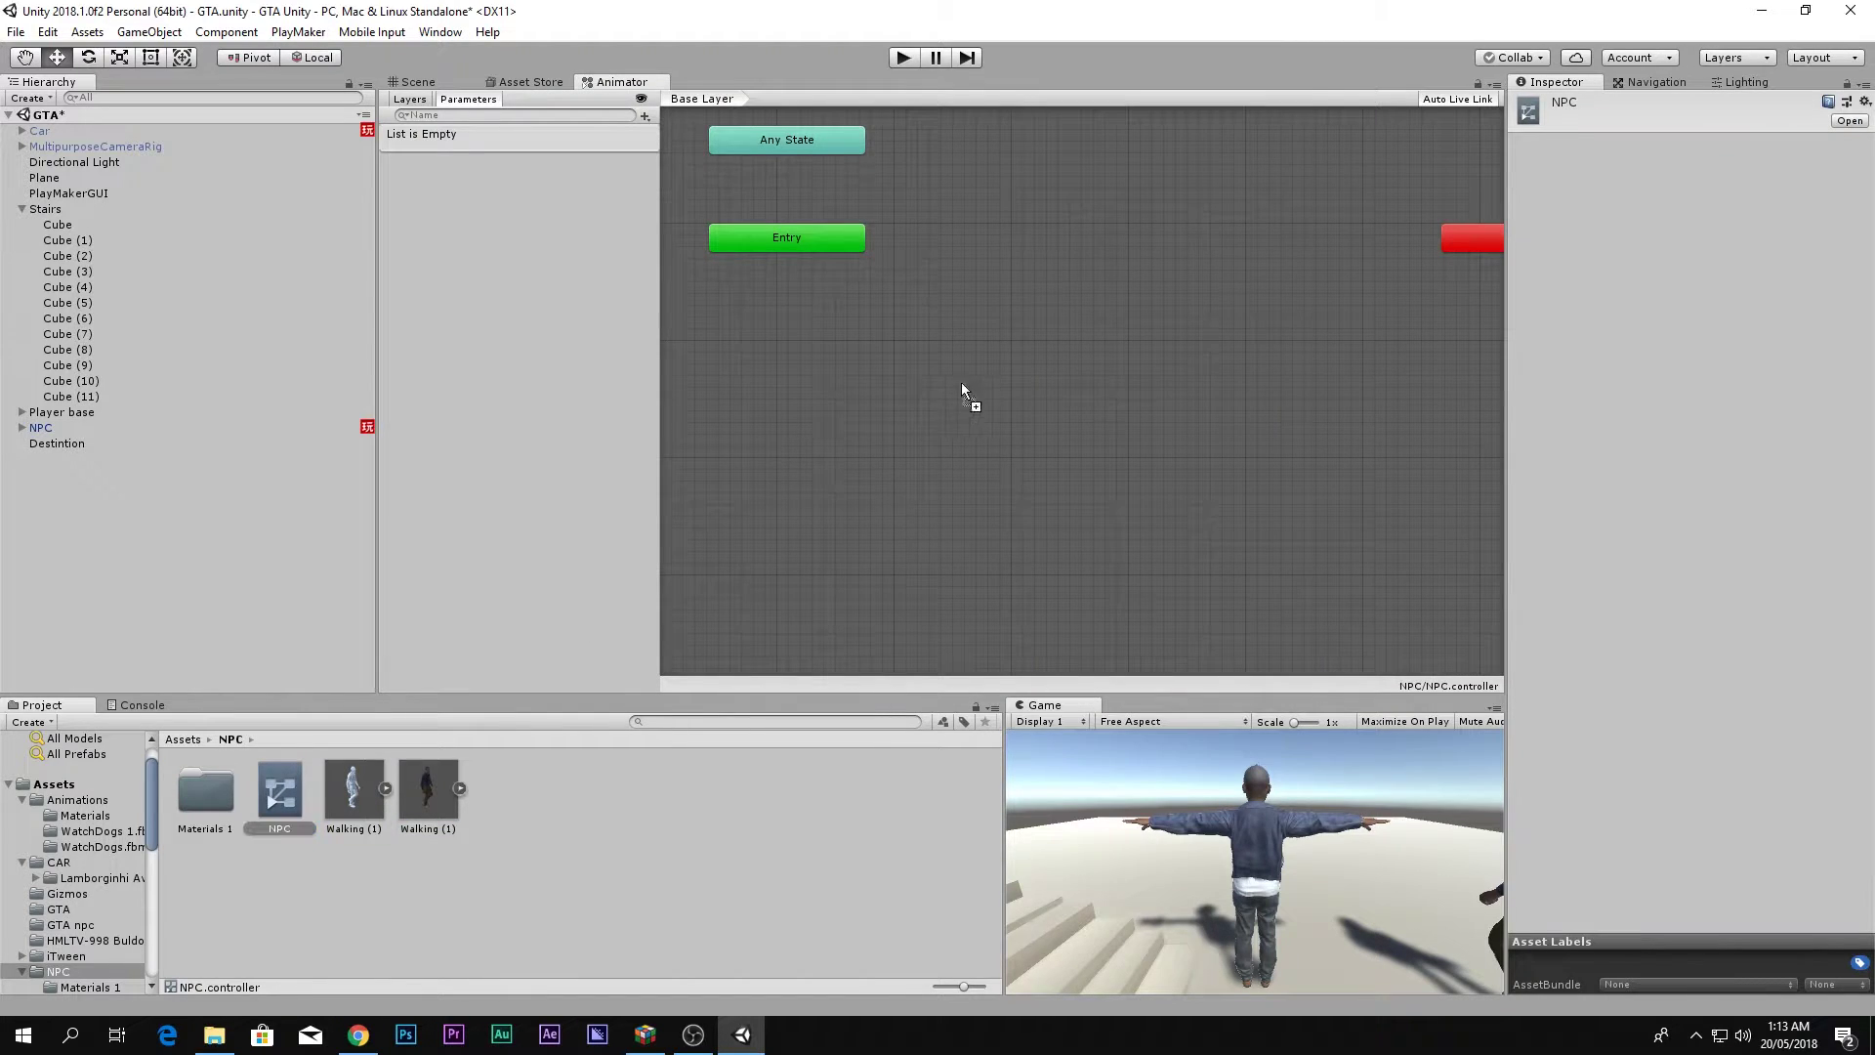
left_click_drag(1033, 252, 1037, 252)
left_click(1614, 84)
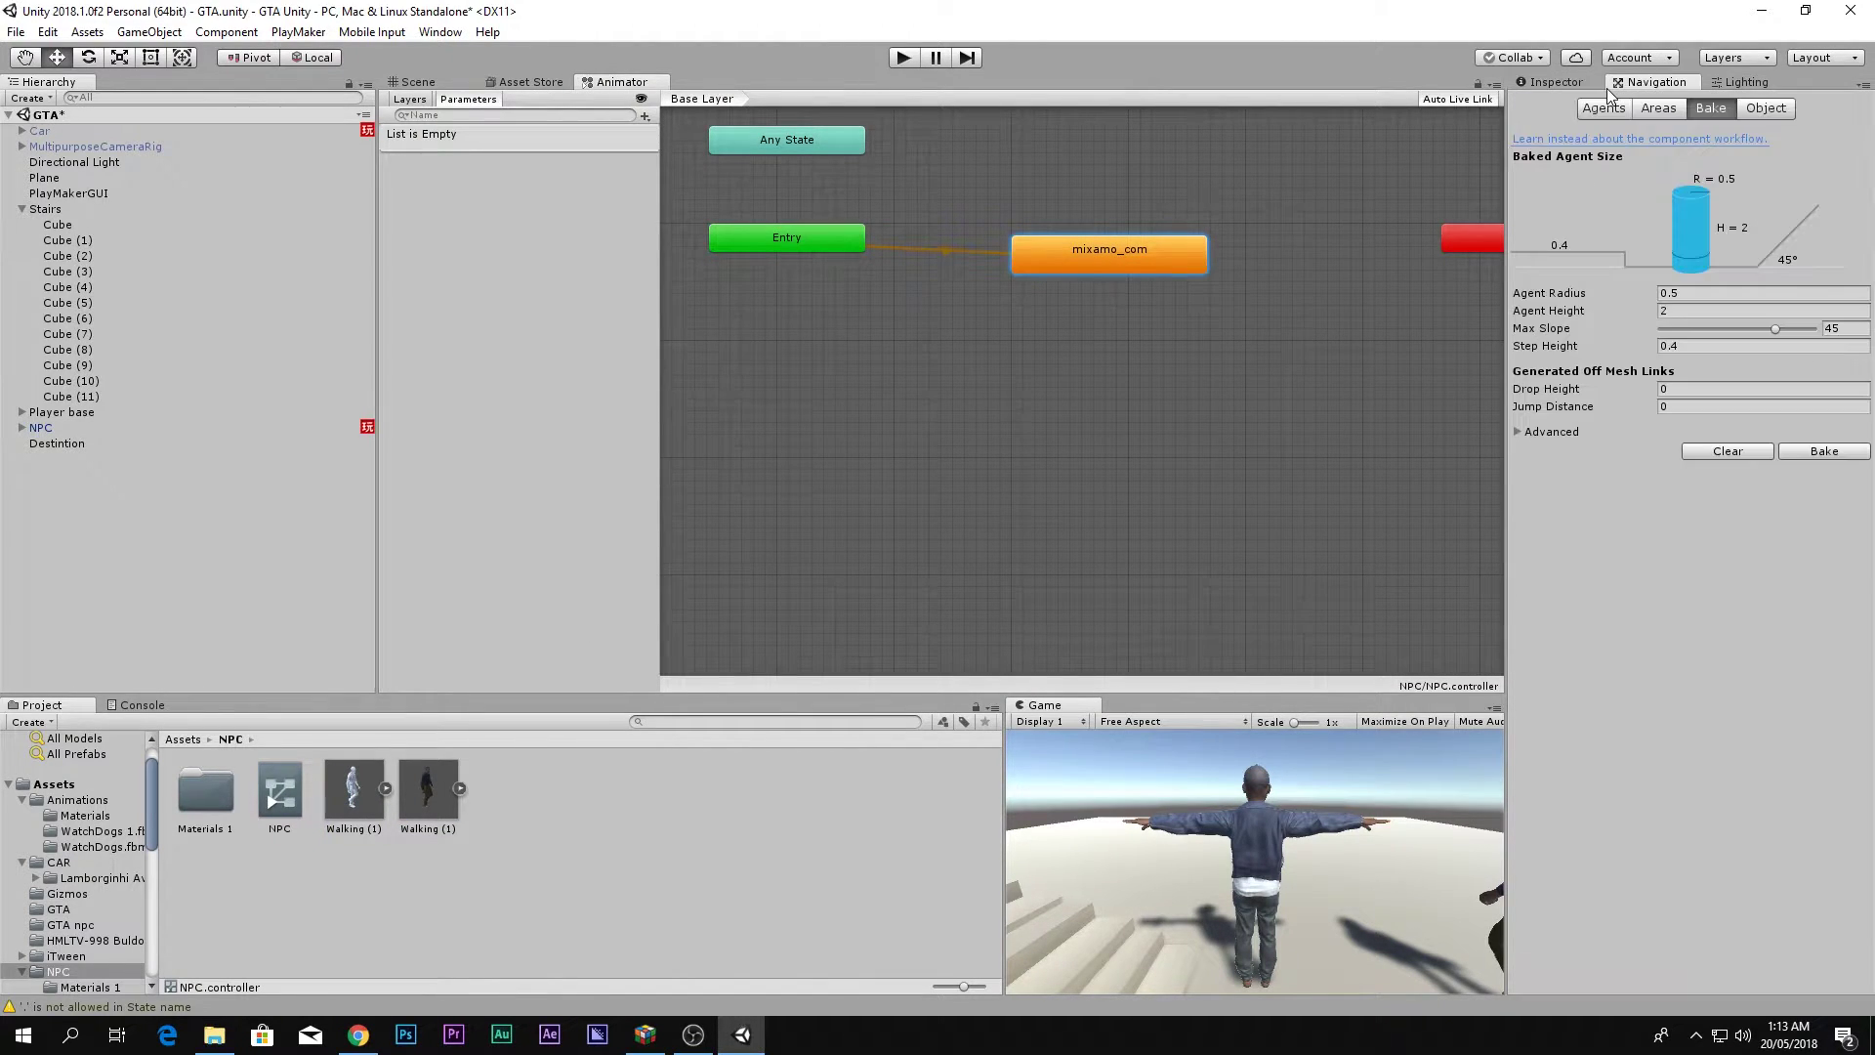
left_click(1574, 84)
left_click(1601, 102)
type("walk")
key("Return")
double_click(1134, 245)
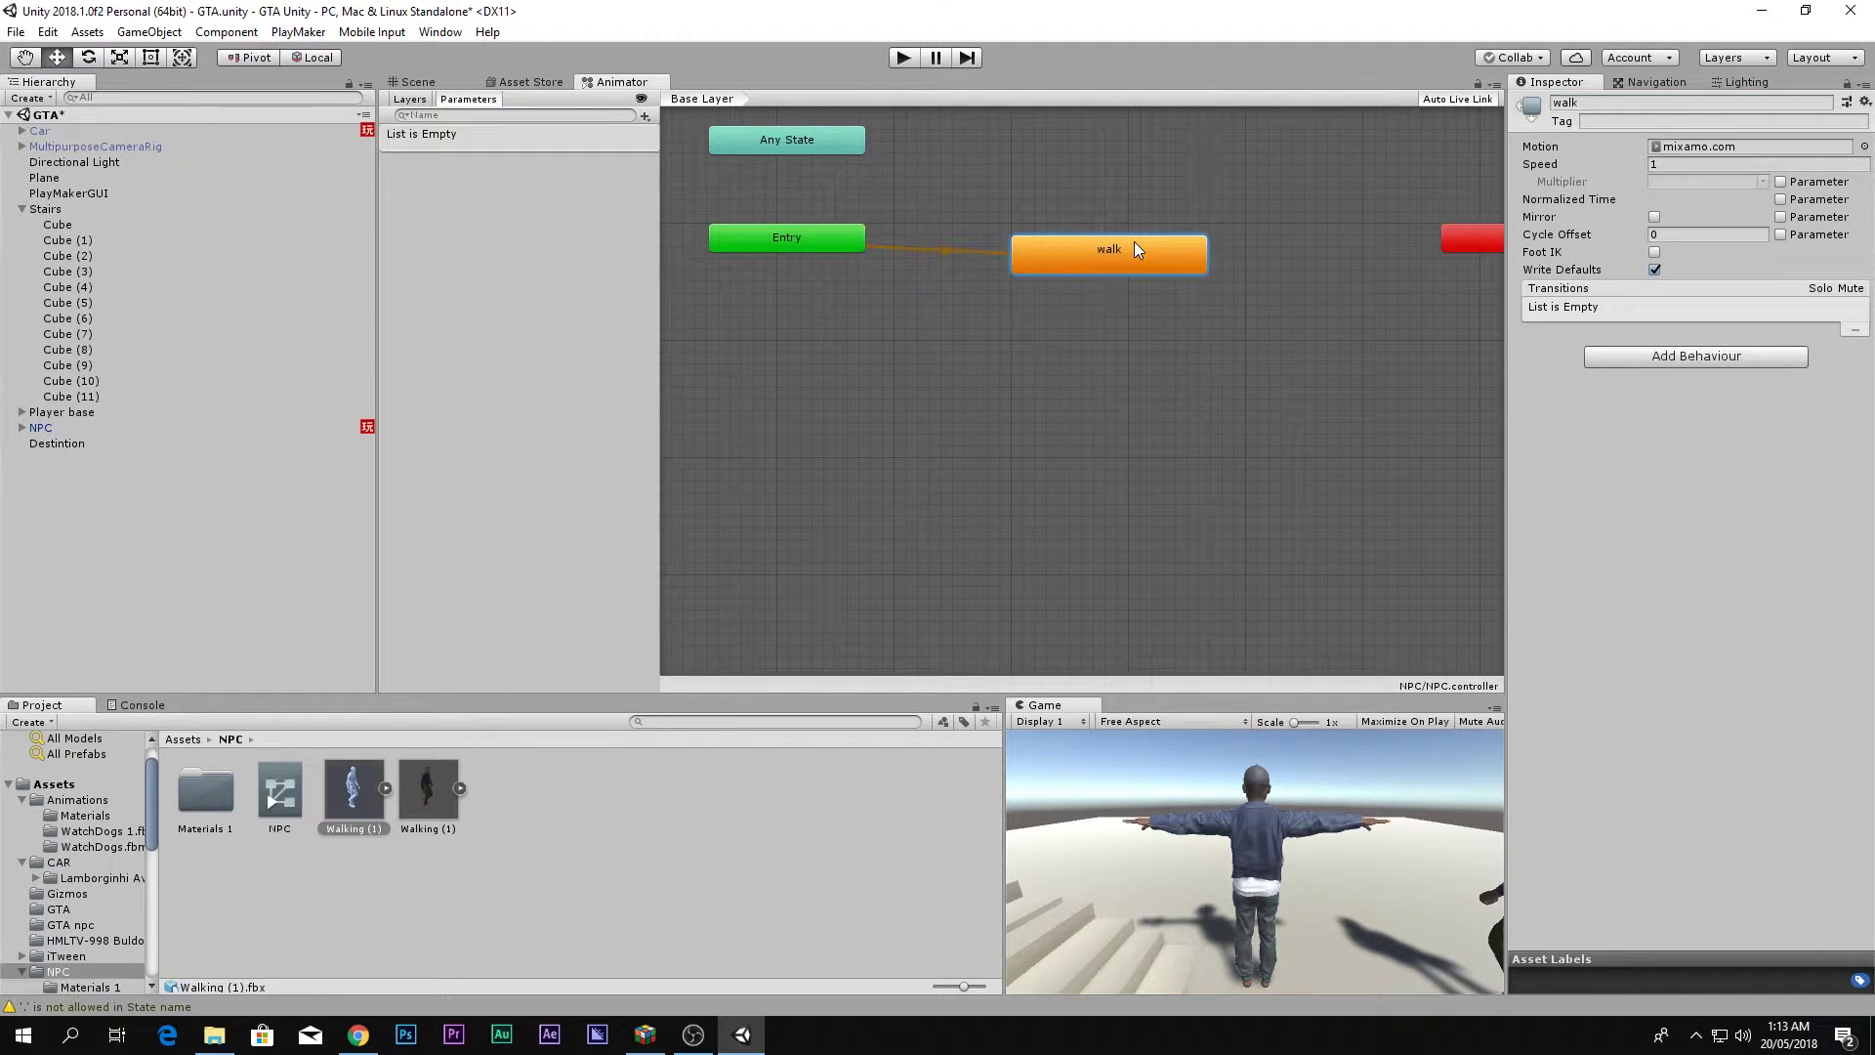
left_click(1070, 512)
Return to the scene and play it to test NPC's walk animation.
left_click(405, 82)
left_click(907, 56)
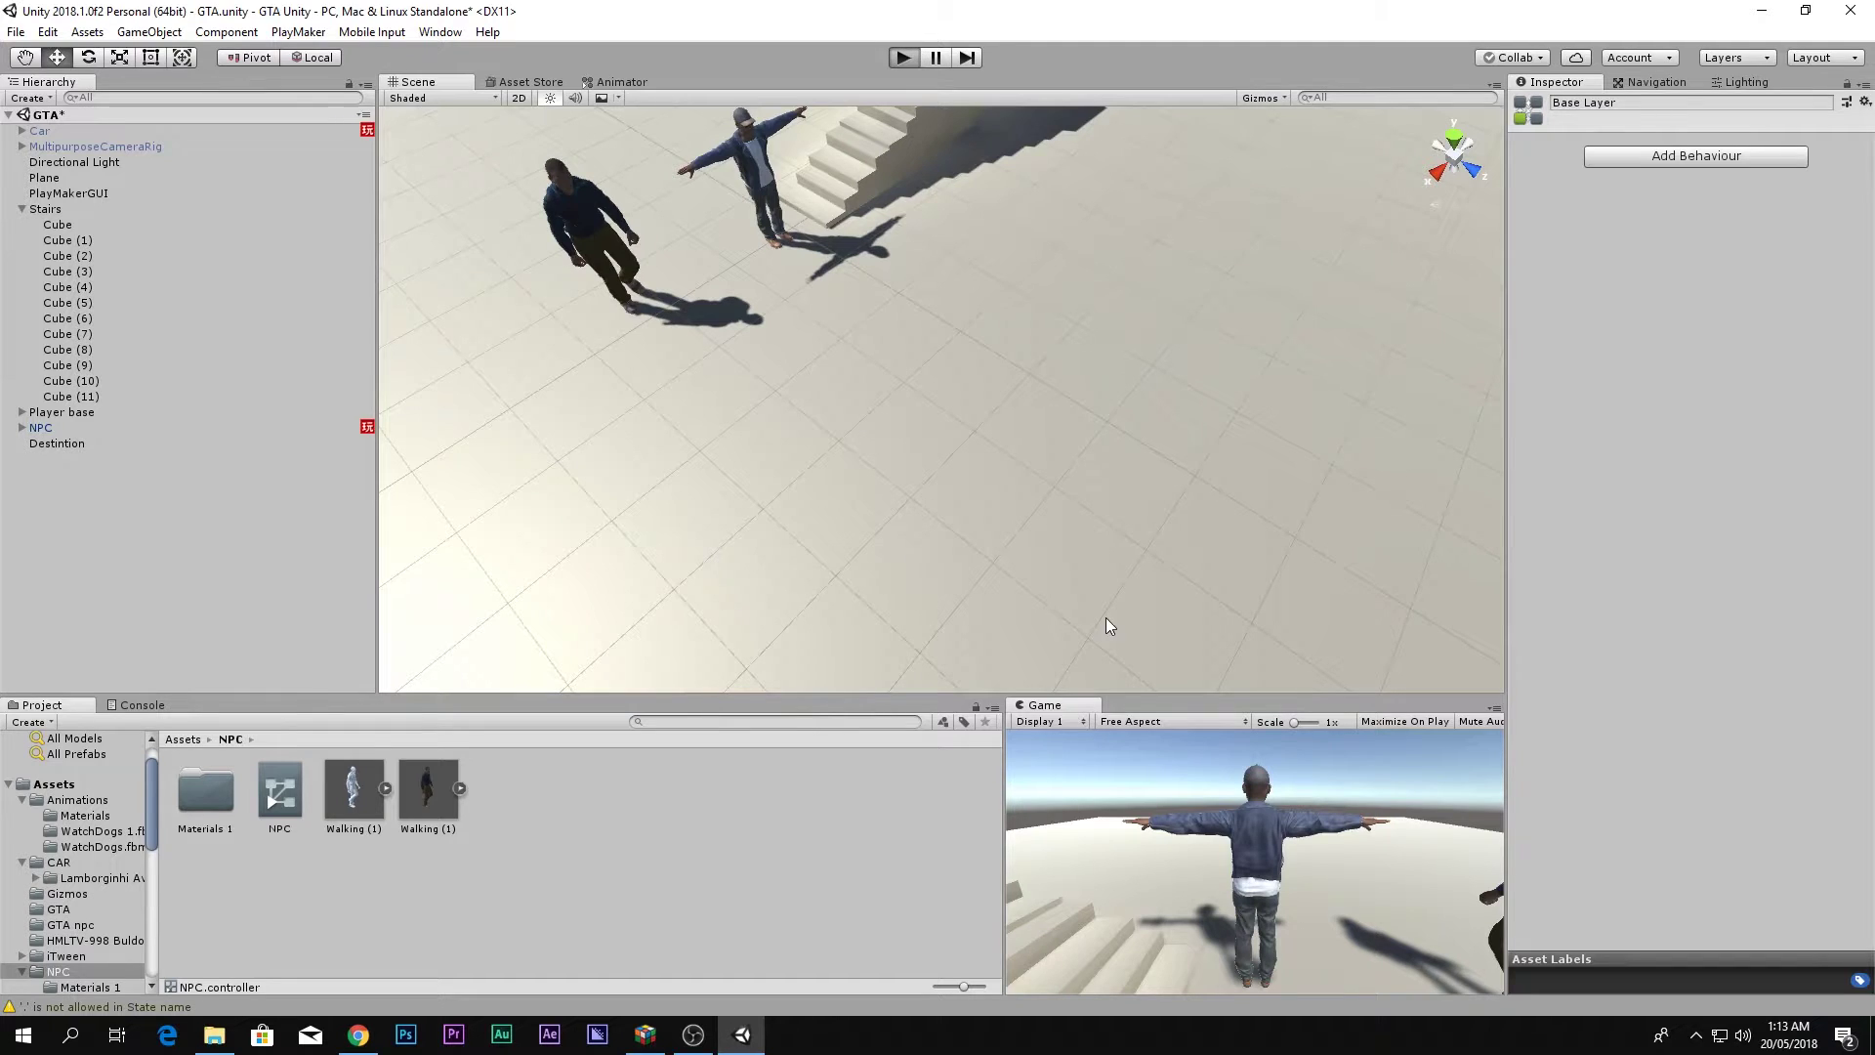
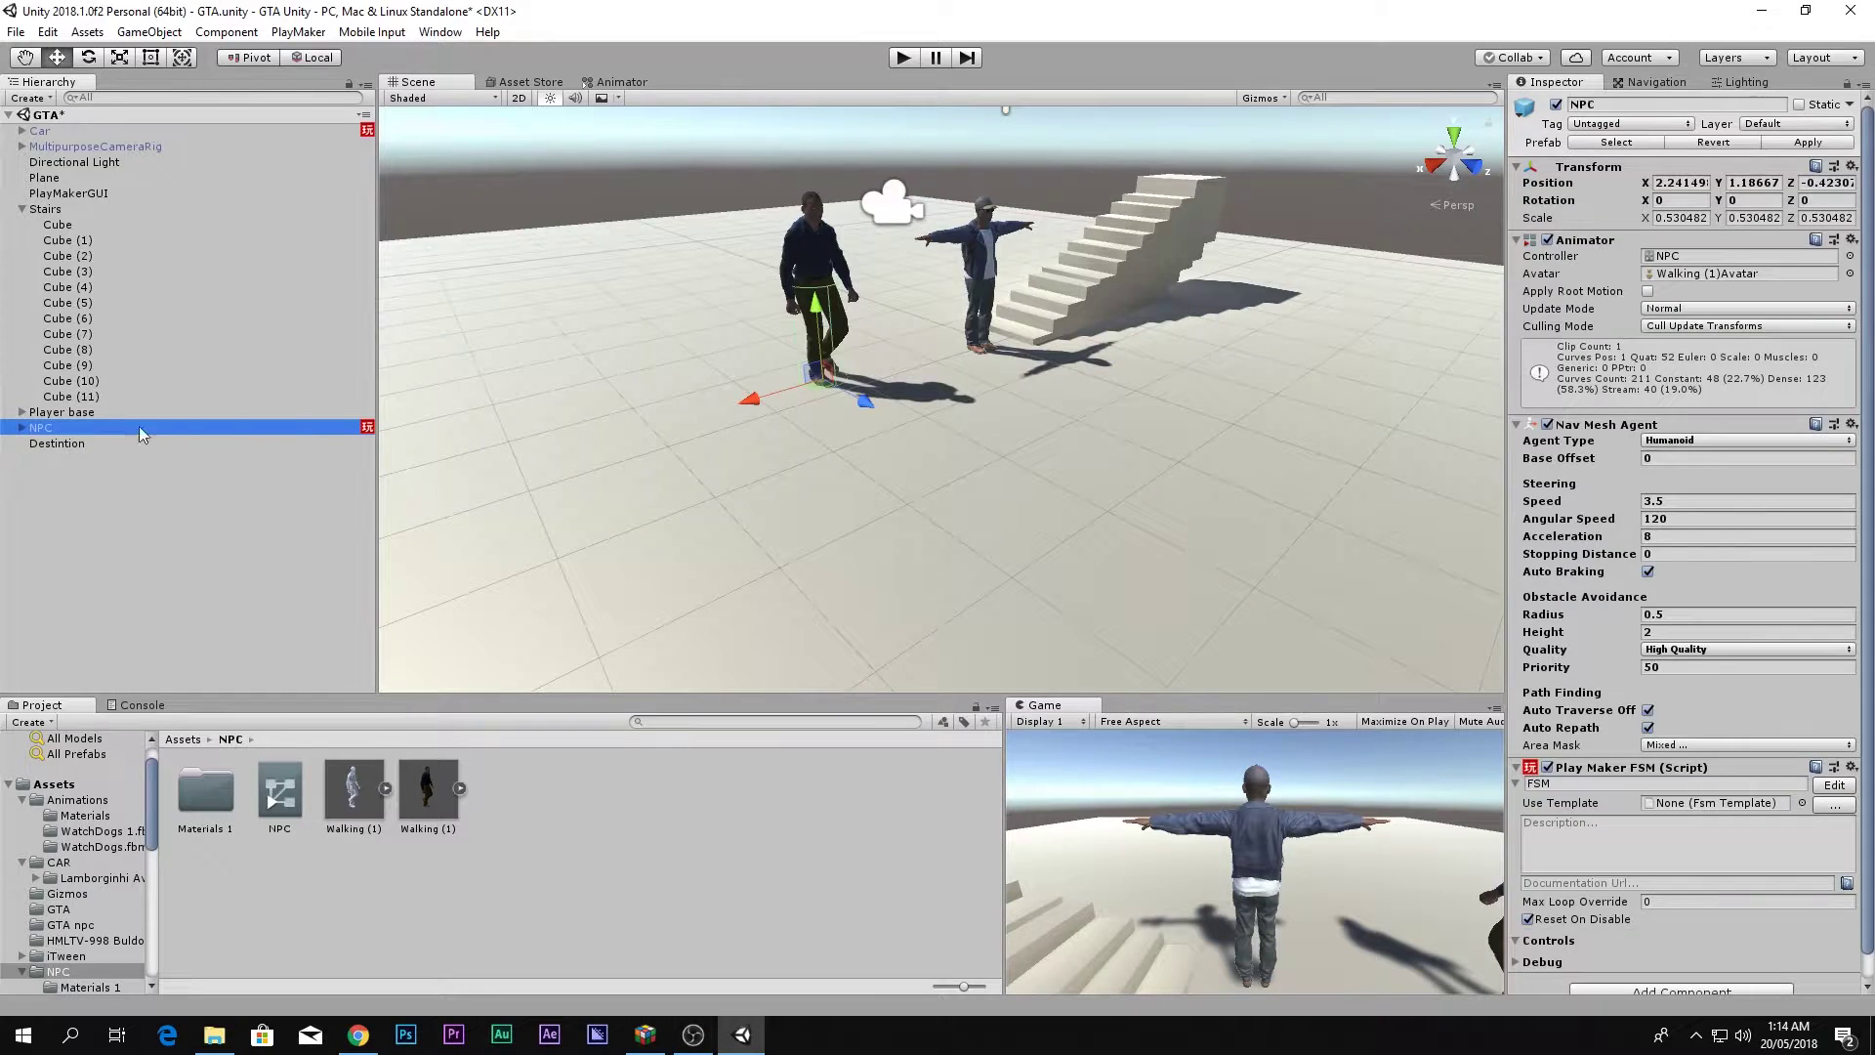
Set the Nav Mesh Agent height of NPC to 3.63 so its bounds fit the character in the side view.
key("w")
right_click_drag(774, 342, 1449, 166)
key("s")
left_click(1449, 166)
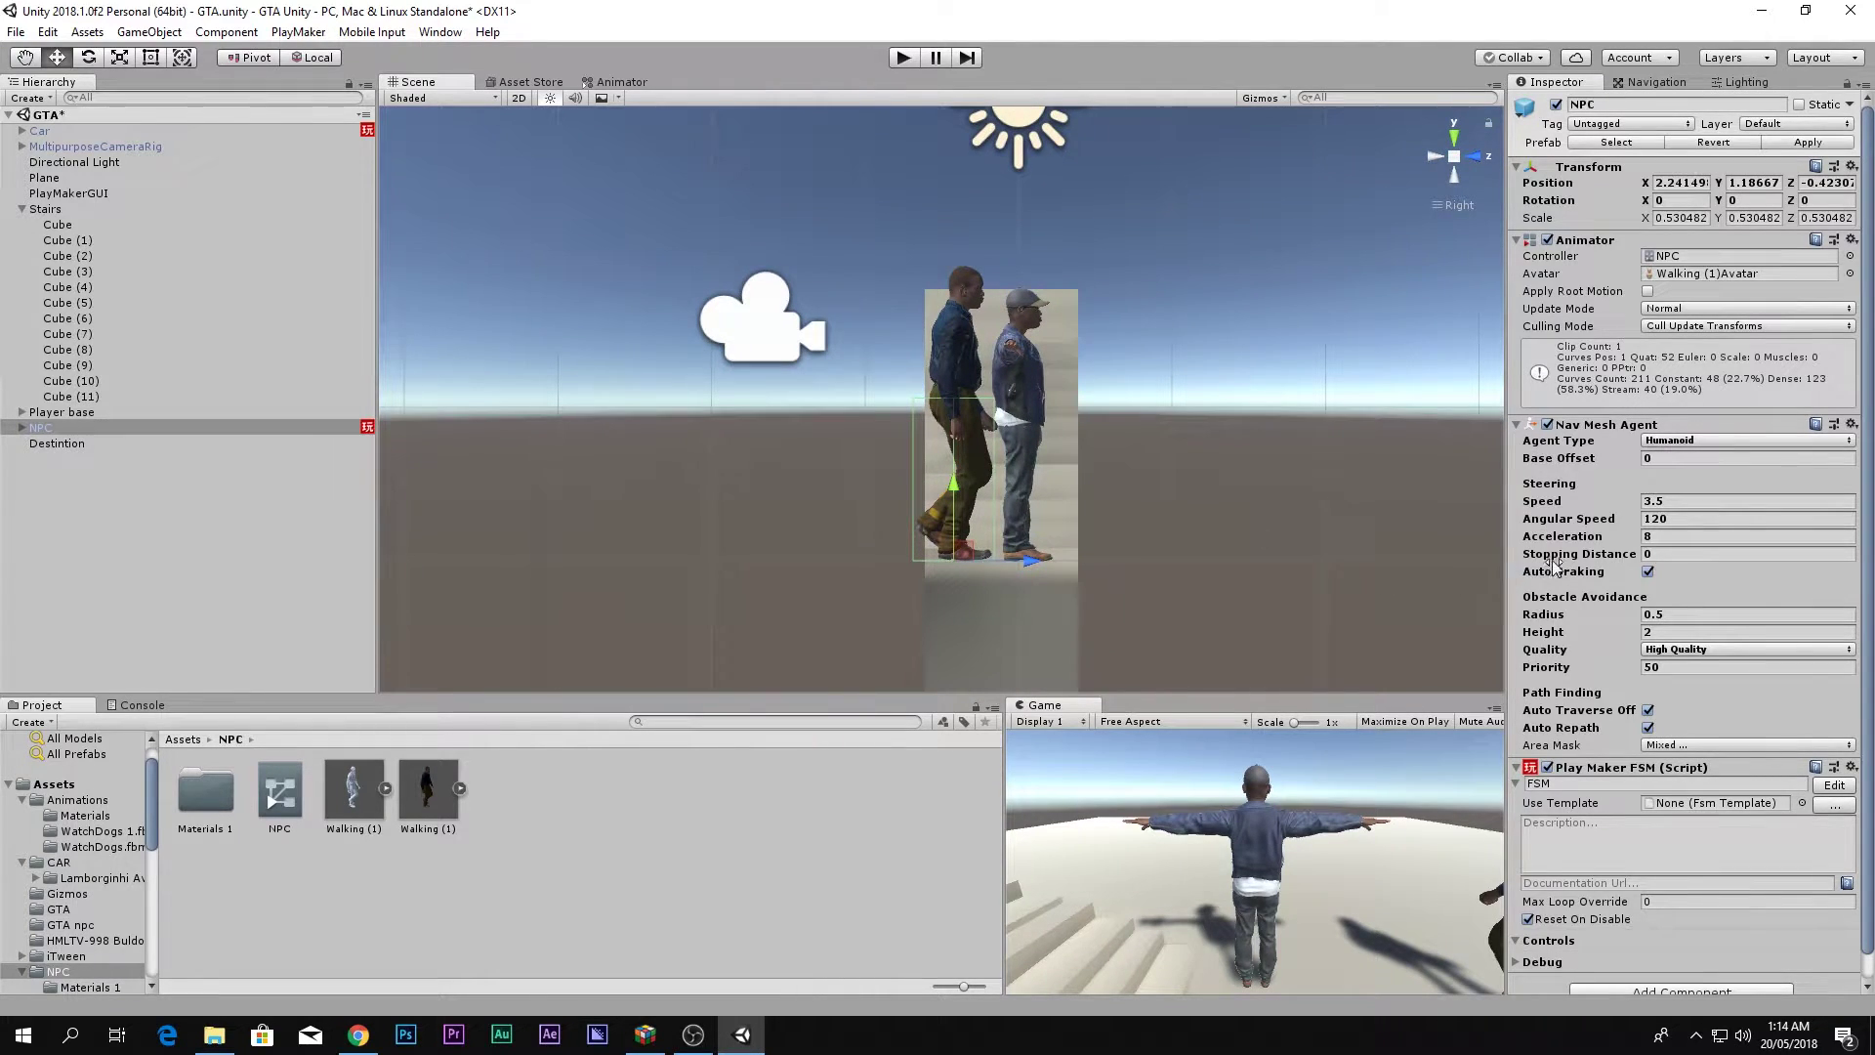
left_click(1647, 632)
type("3.43")
key("BackSpace")
key("BackSpace")
type("63")
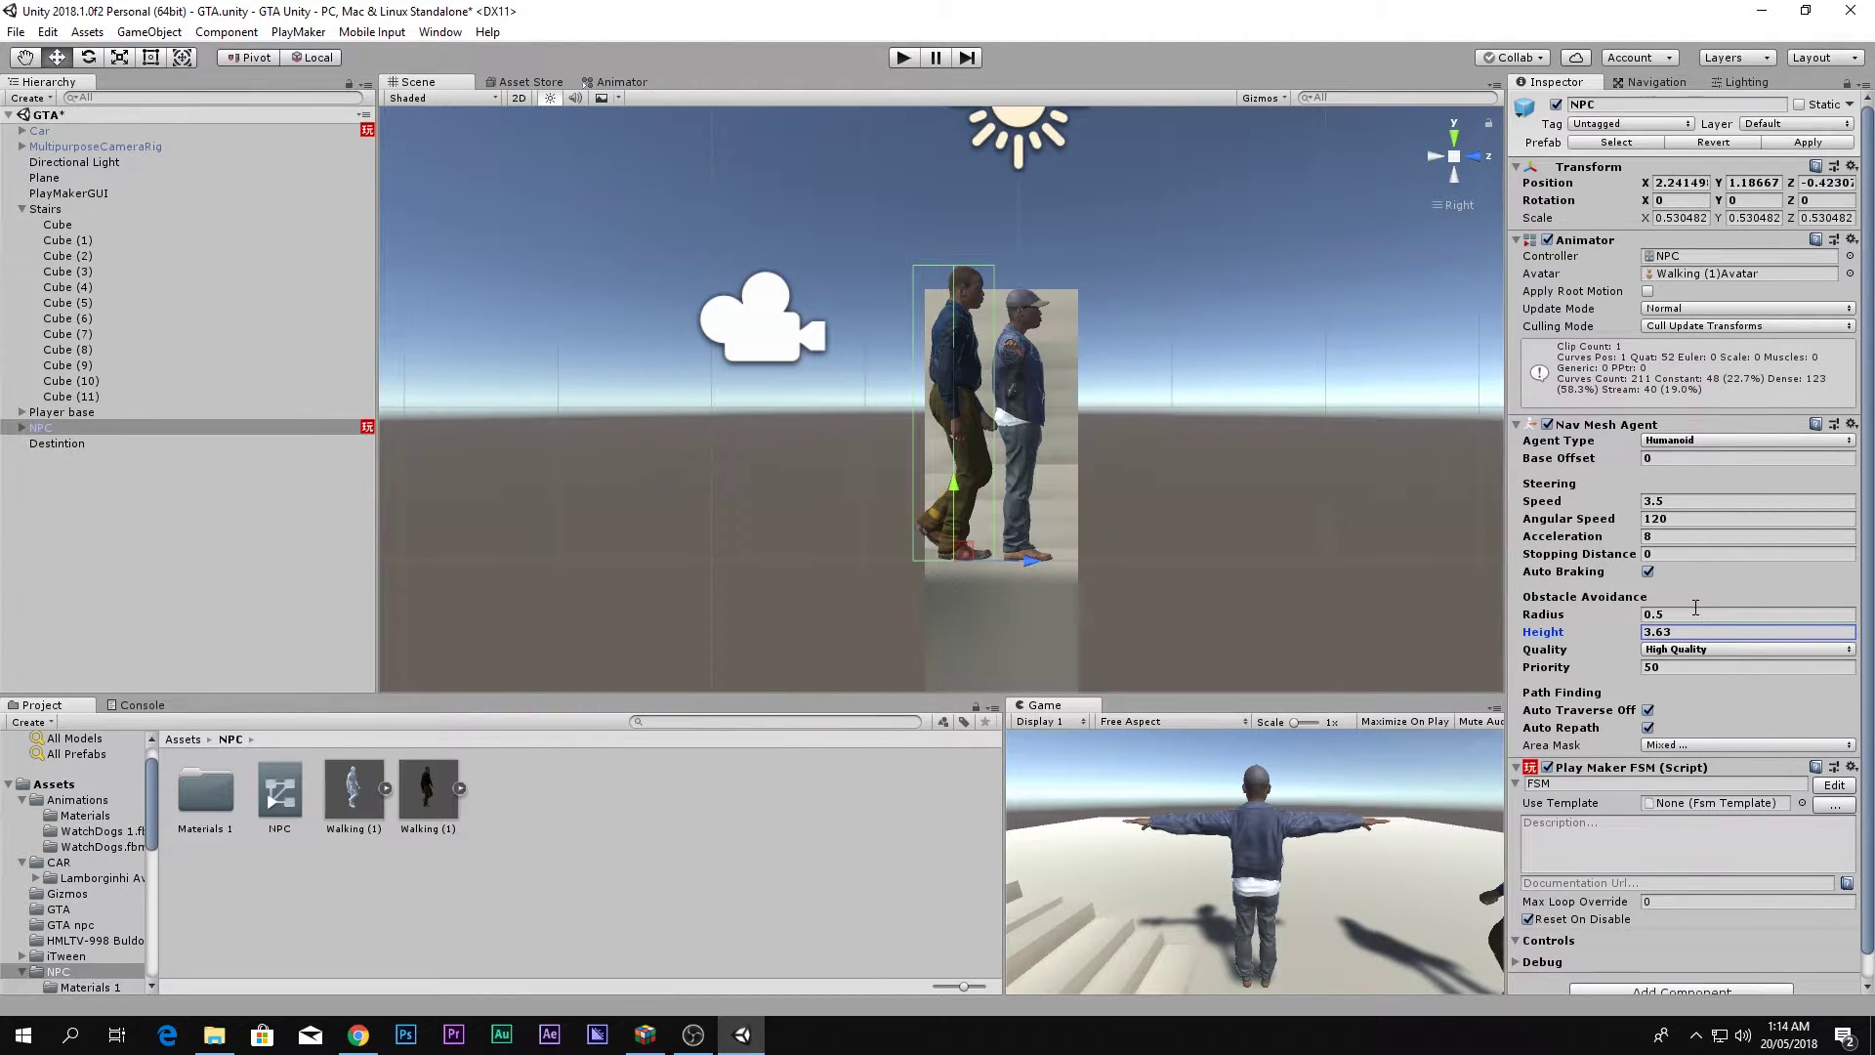
left_click(1673, 501)
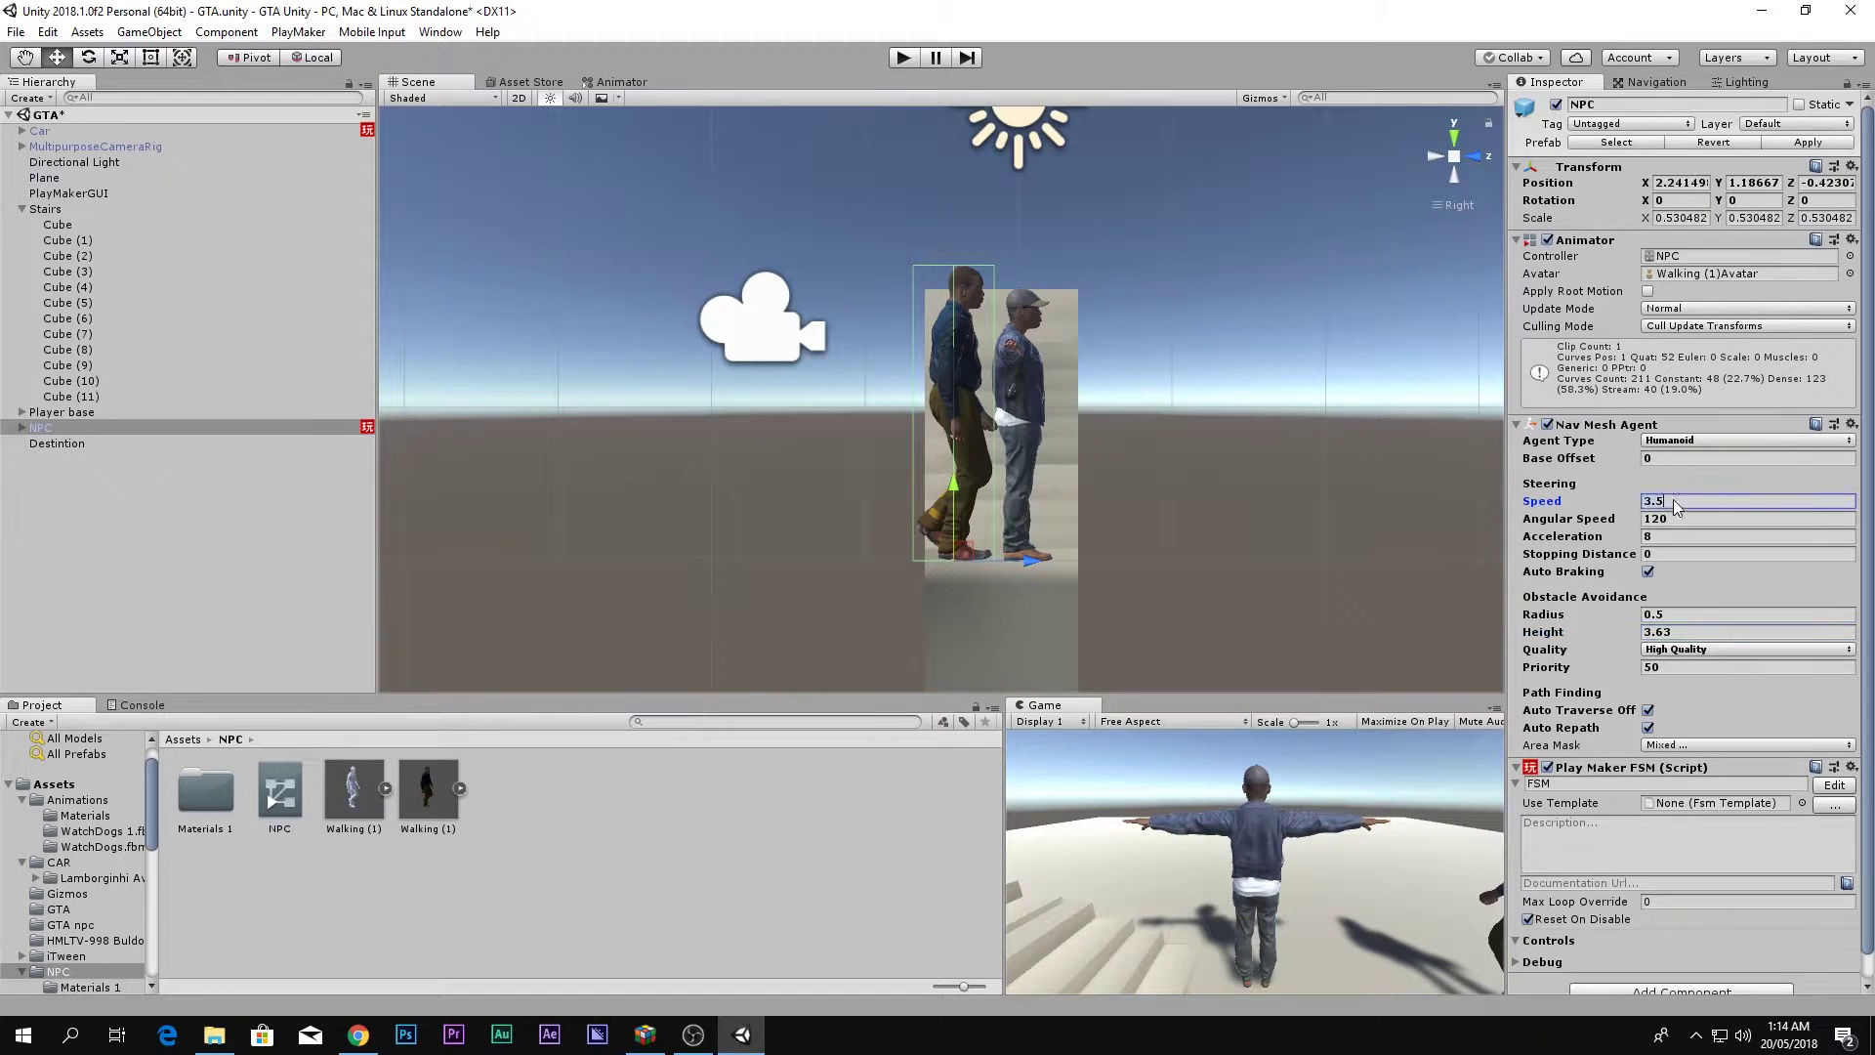
type("2.5")
left_click(1665, 519)
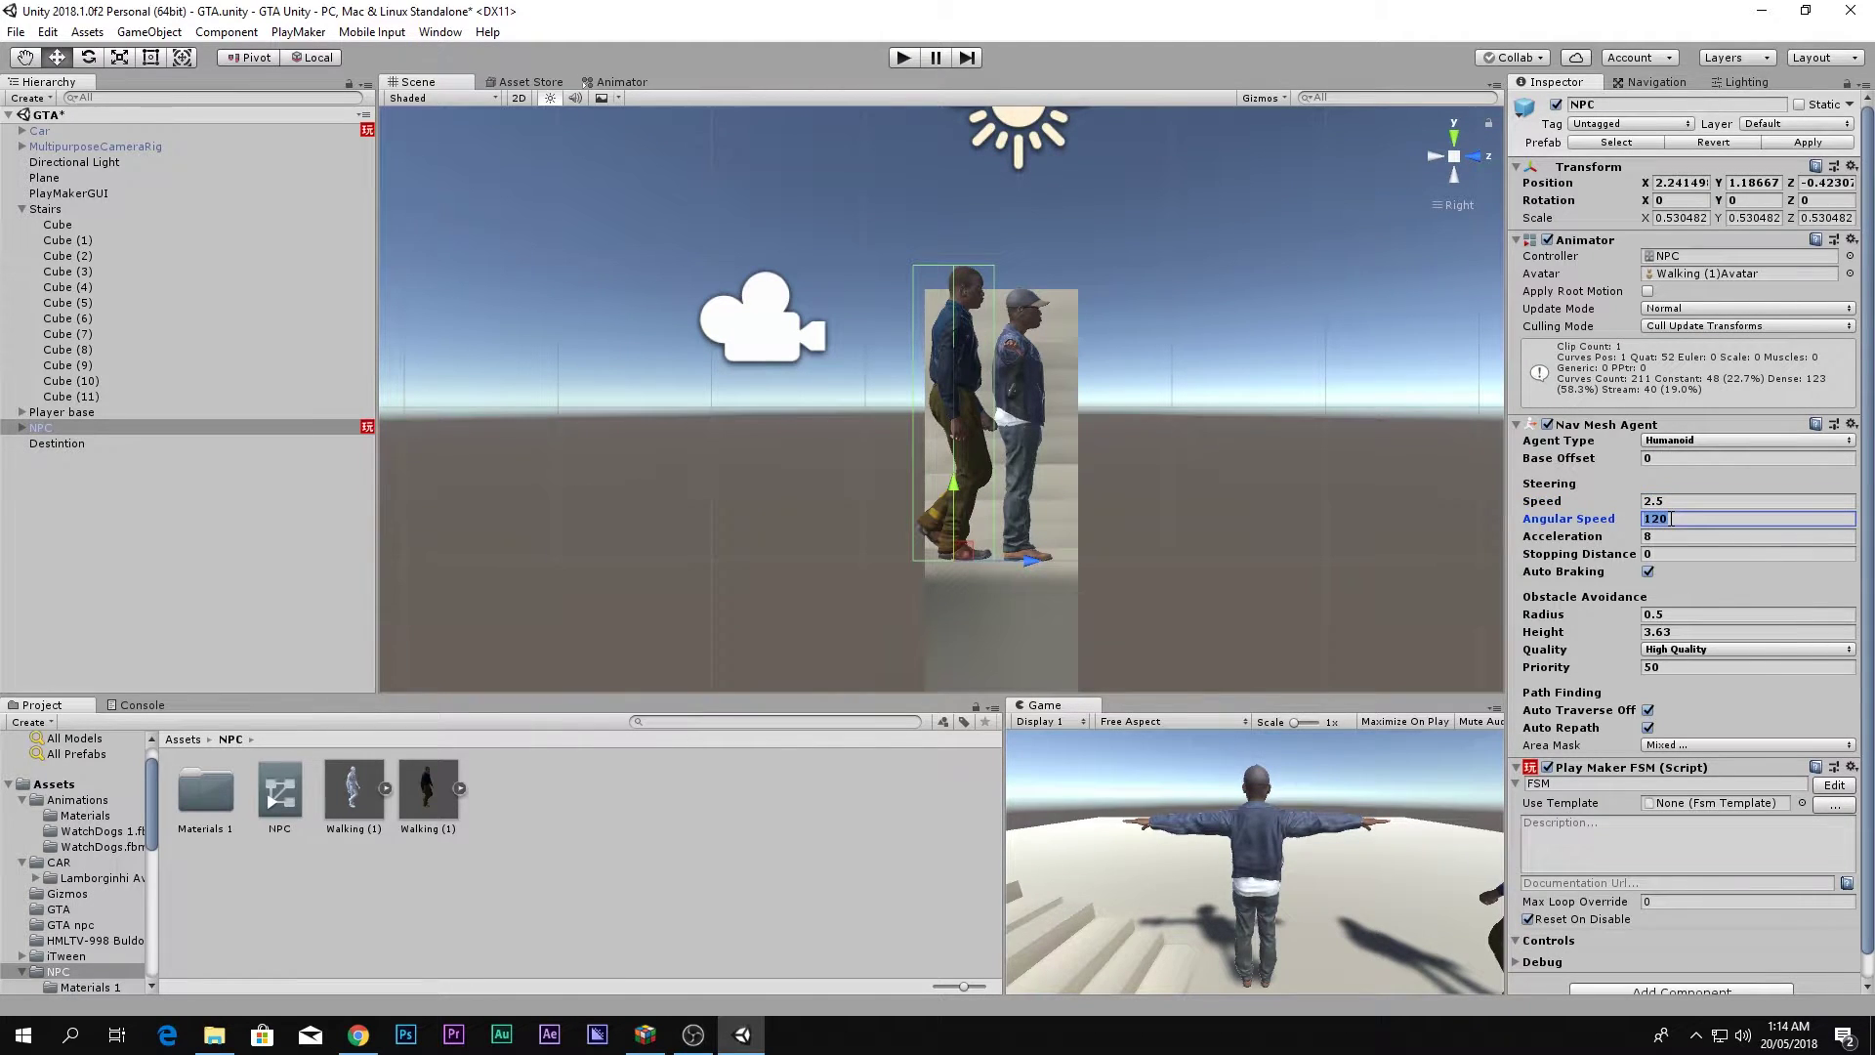
type("500000000000")
key("Return")
Play-test the scene by moving the Destintion object across the plane to check NPC's speed and turning, and end play mode.
left_click(1451, 150)
left_click_drag(1297, 243, 821, 420, "alt")
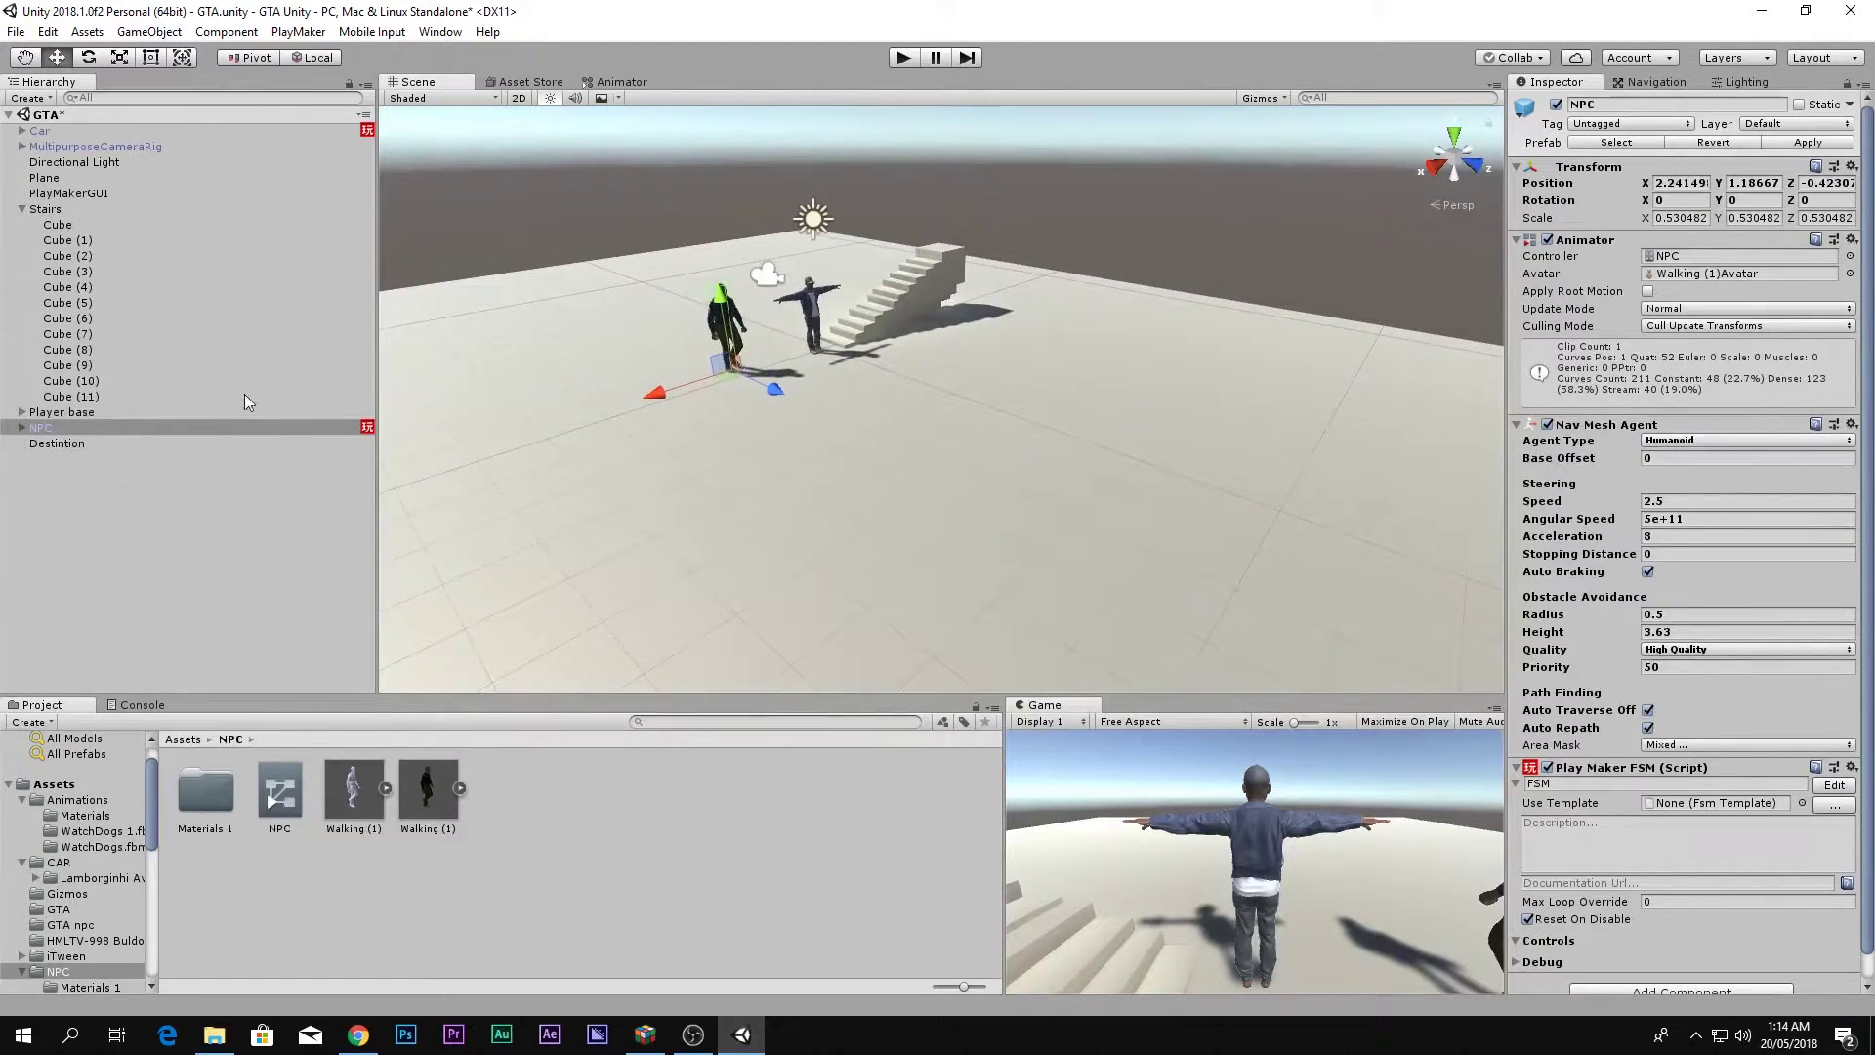
left_click(896, 59)
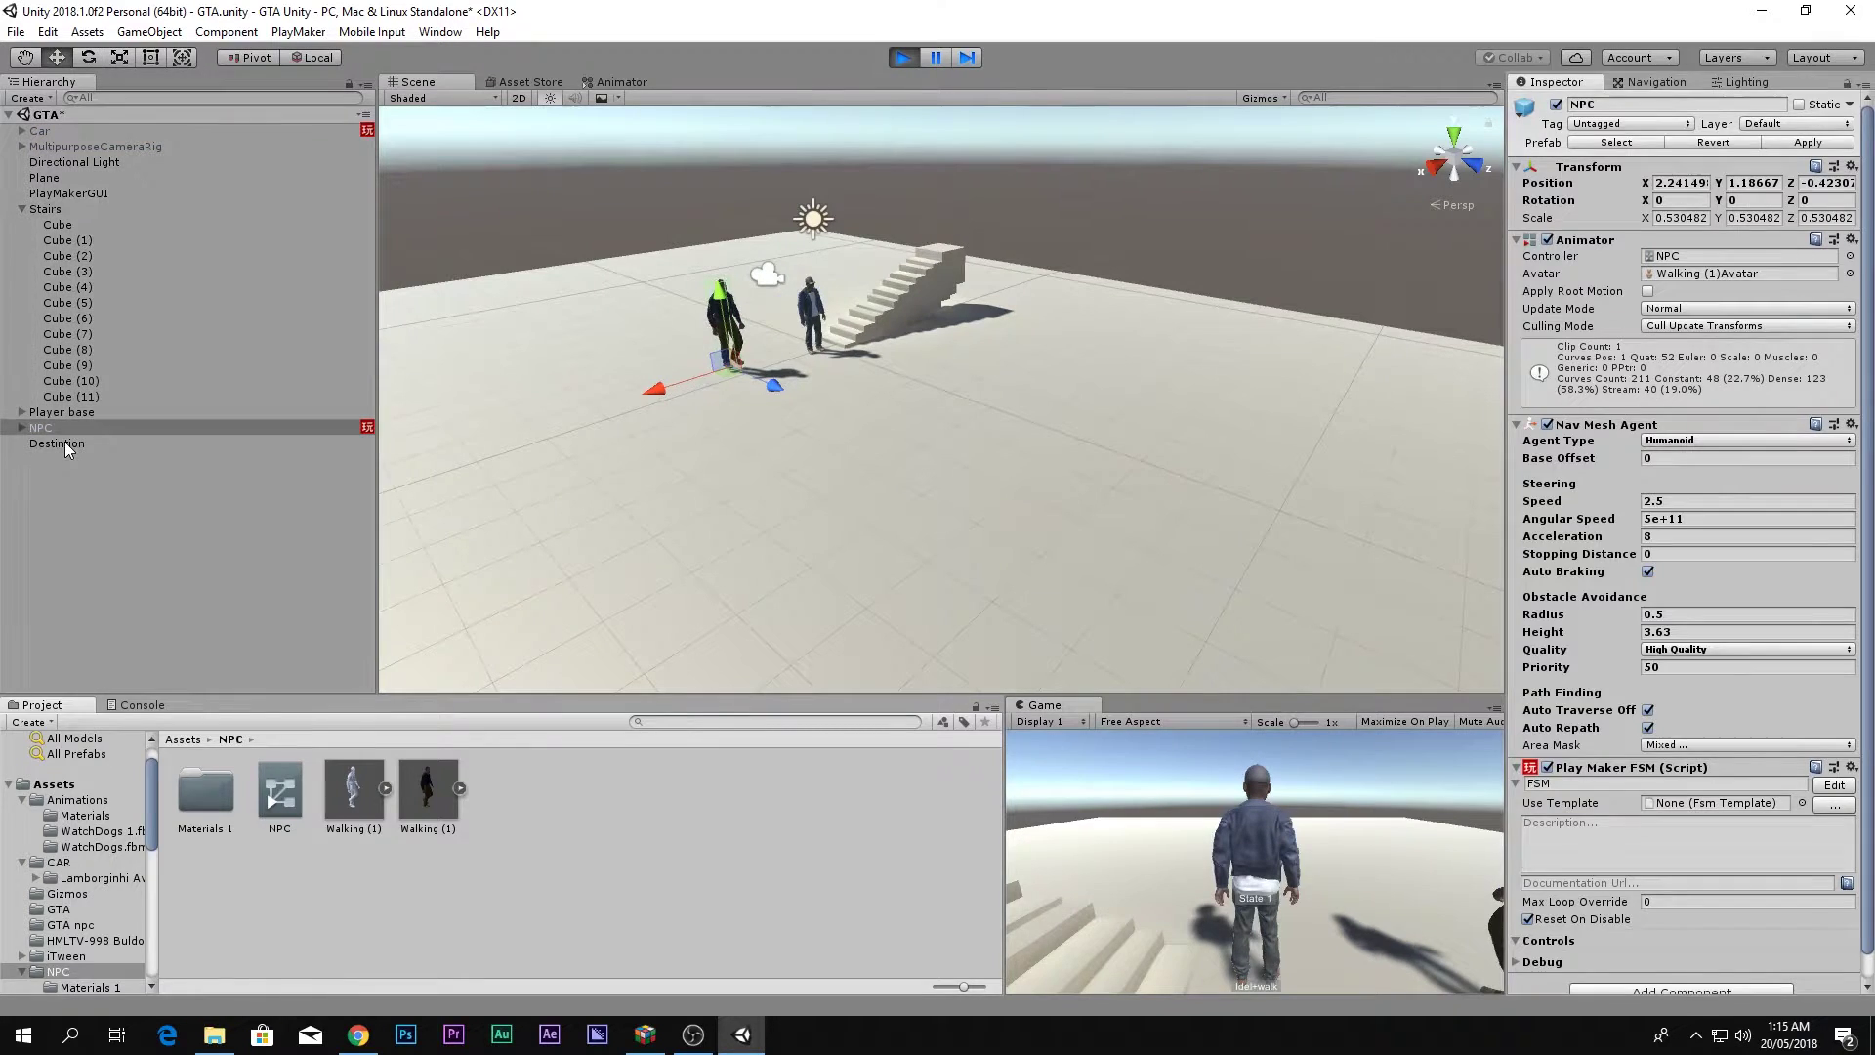
left_click(64, 441)
left_click_drag(843, 428, 1116, 691)
middle_click_drag(1116, 691, 1145, 582)
left_click_drag(1144, 582, 562, 581)
left_click(903, 58)
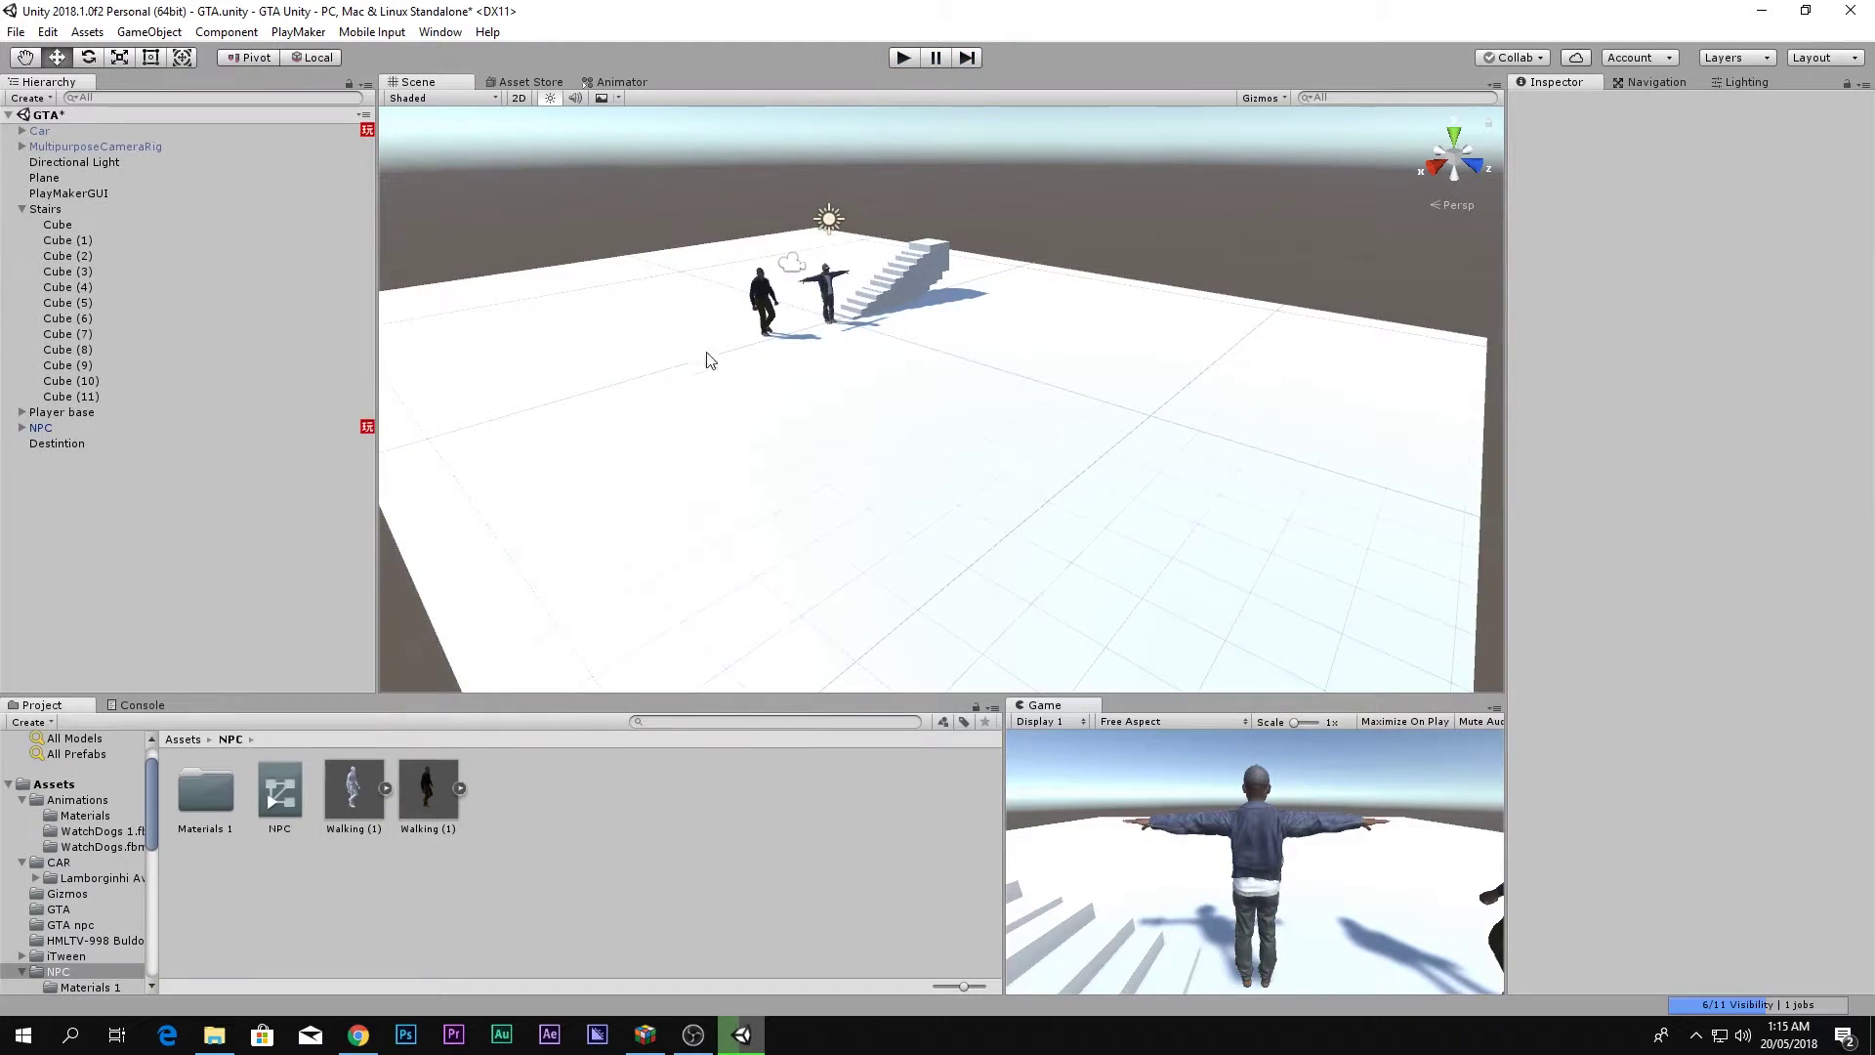
Collapse the Stairs group and add a Set Agent Path action to State 1 of NPC's PlayMaker FSM.
left_click(22, 209)
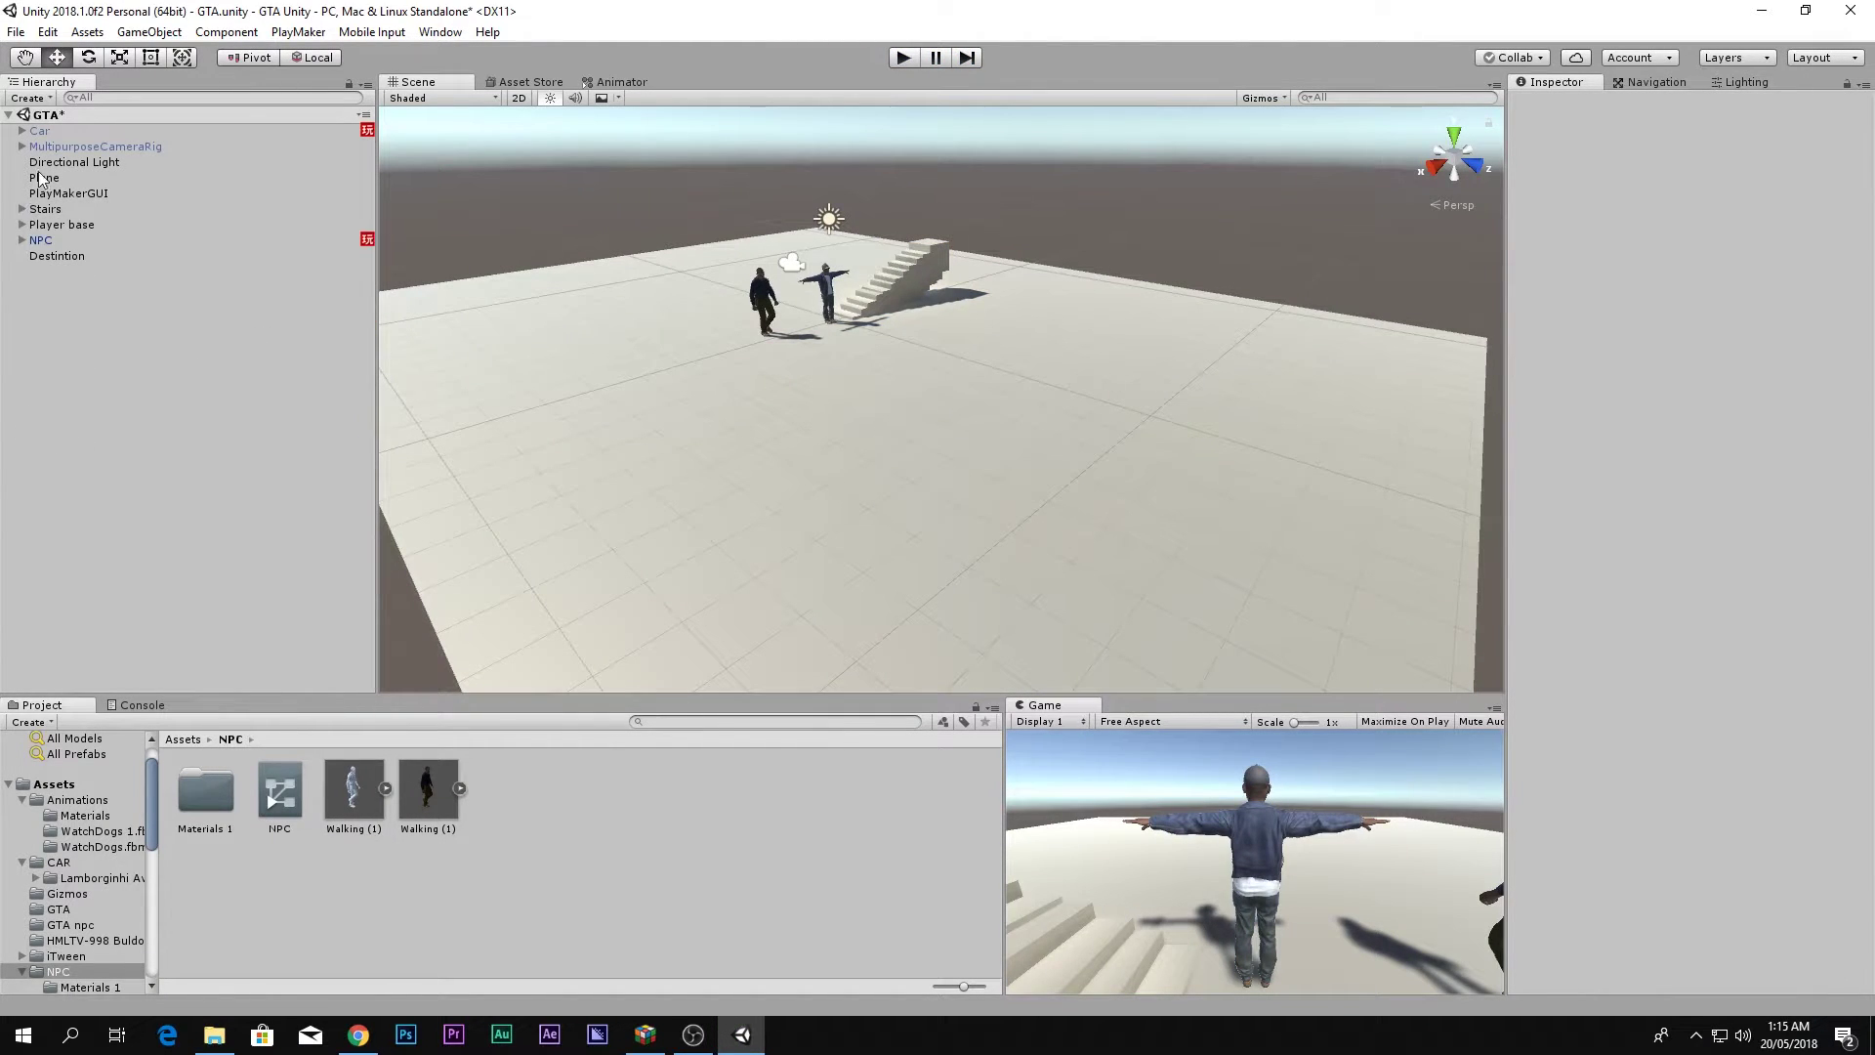
left_click(69, 240)
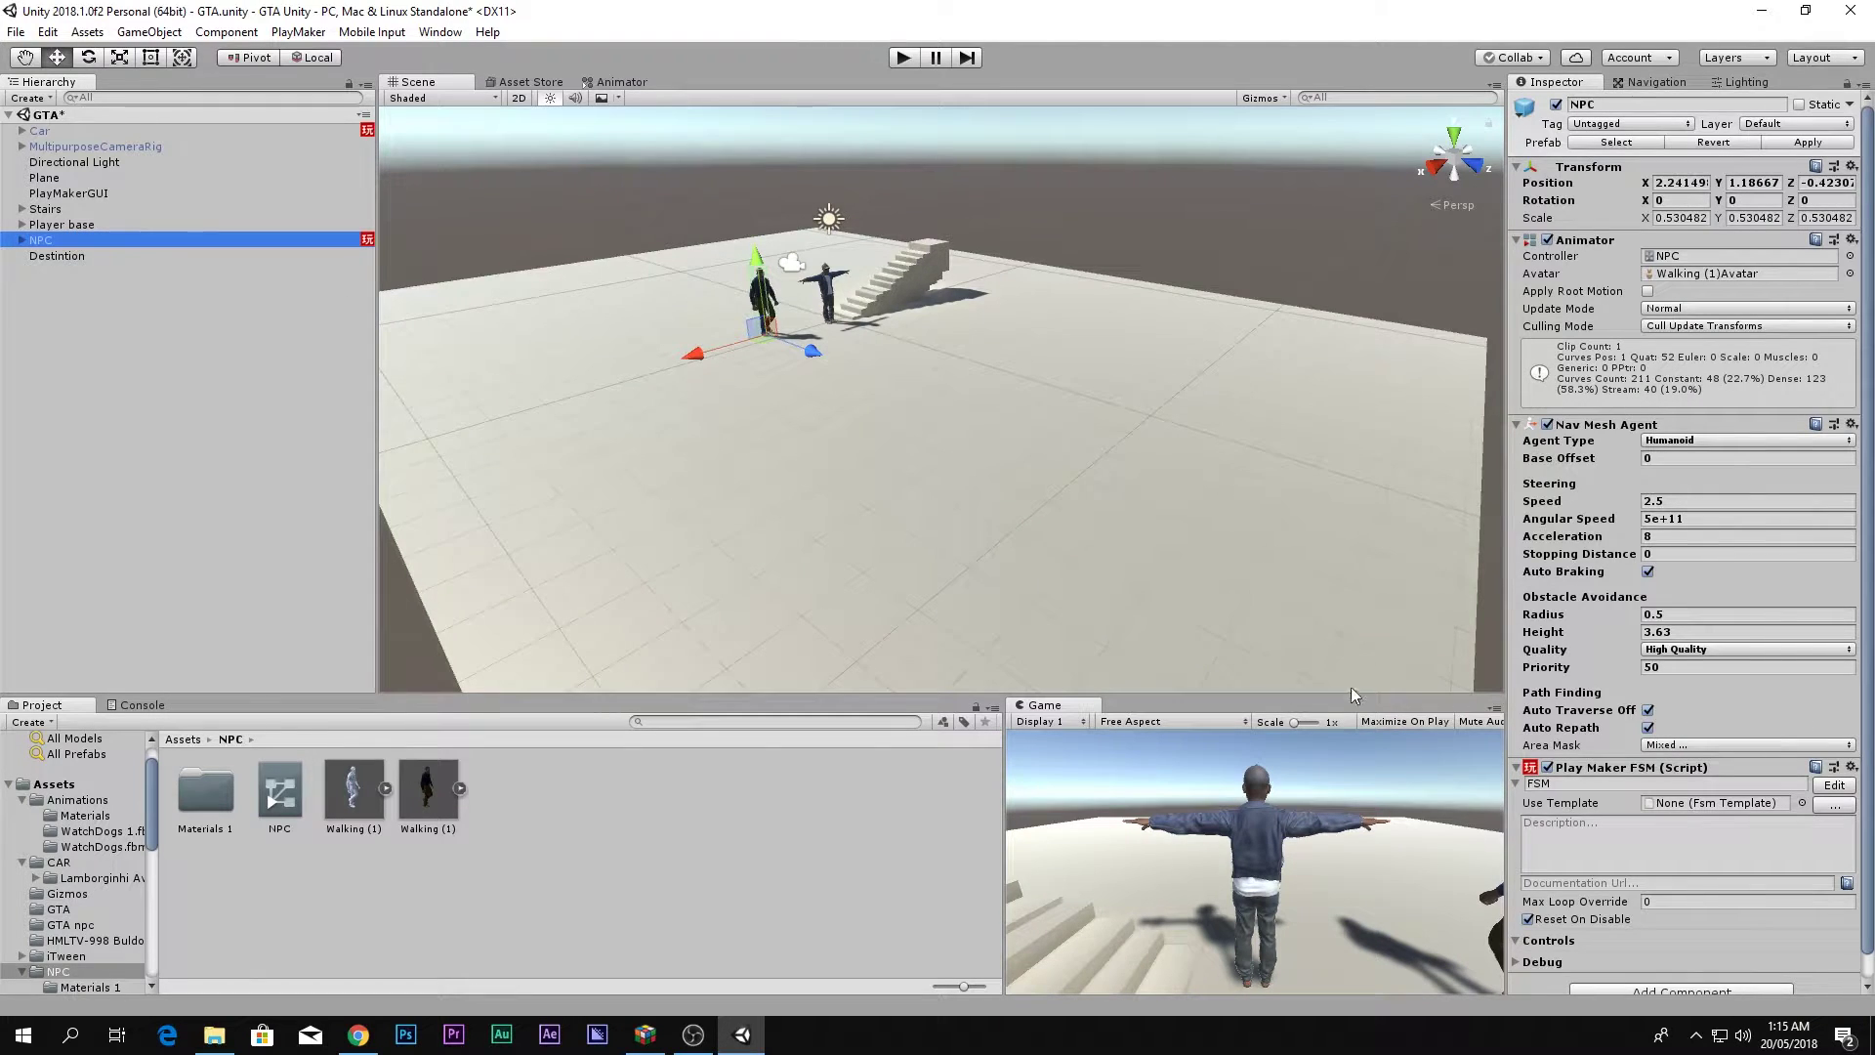
scroll(1352, 689, "down", 1)
left_click(1818, 791)
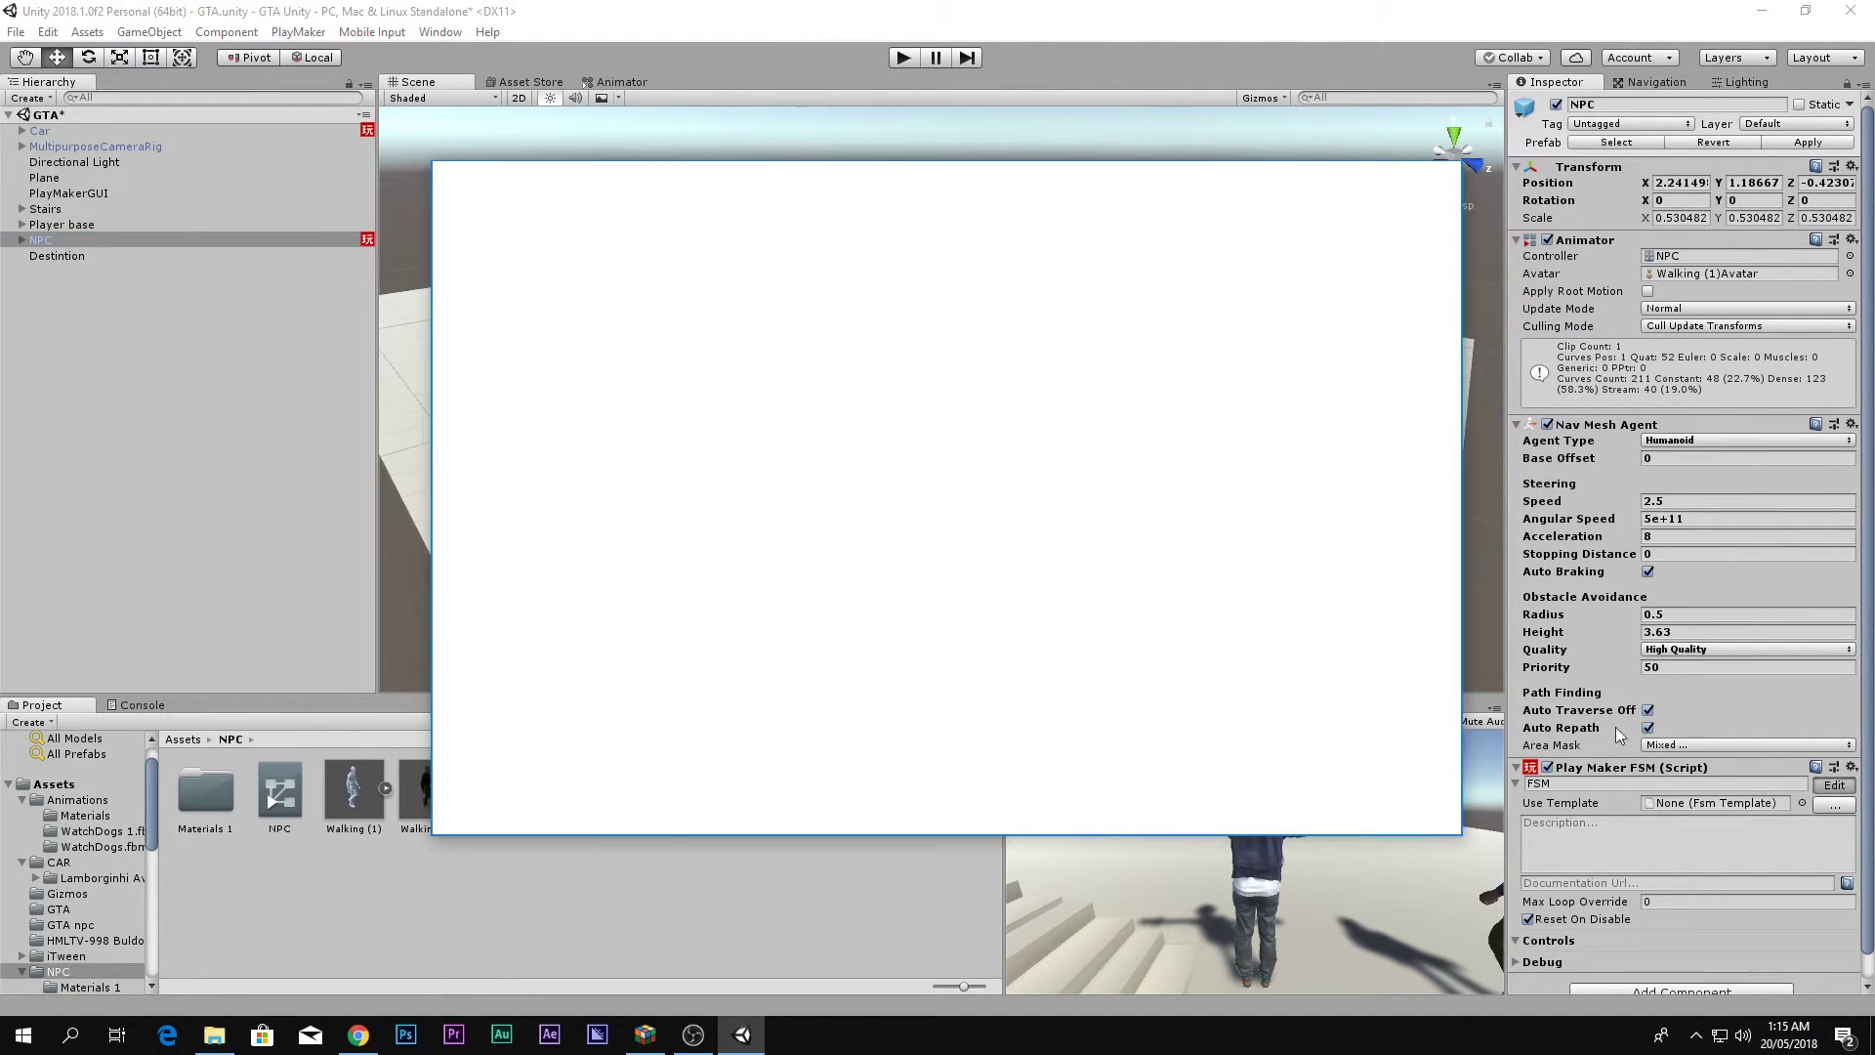
double_click(1234, 512)
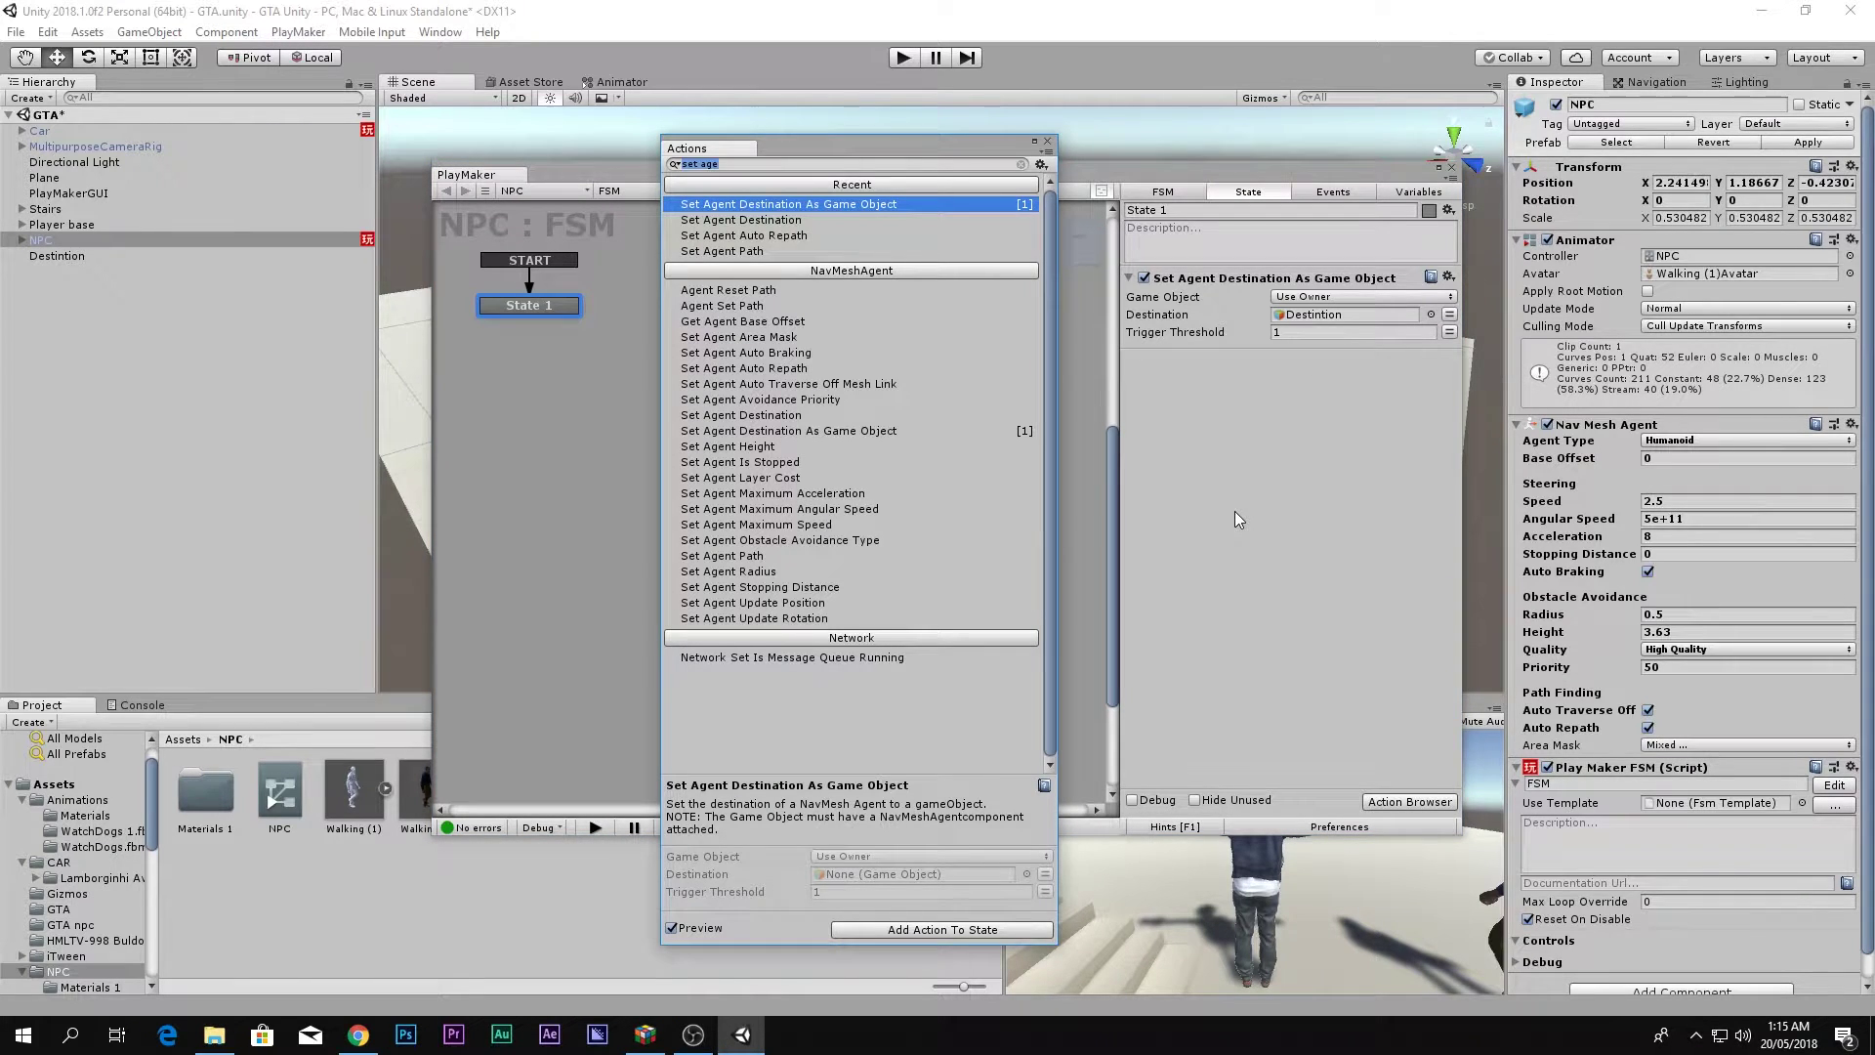
type("path")
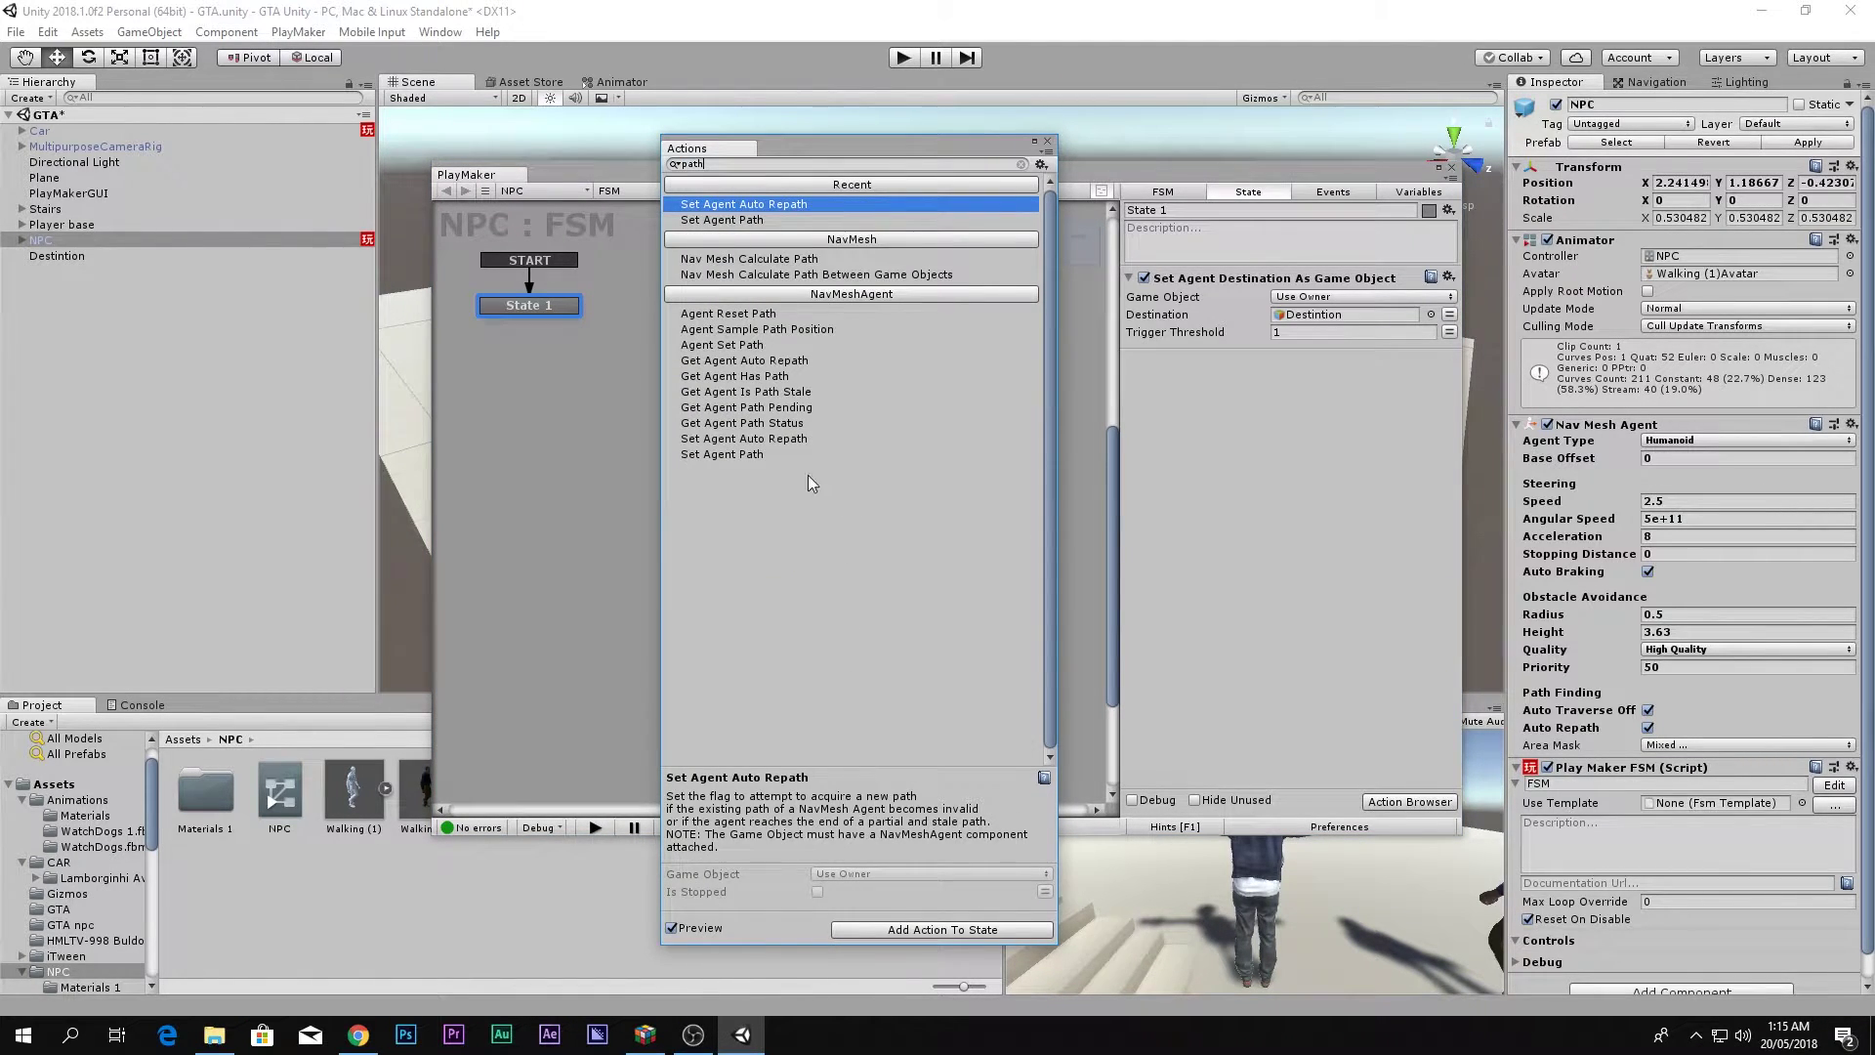
left_click(769, 455)
key("Return")
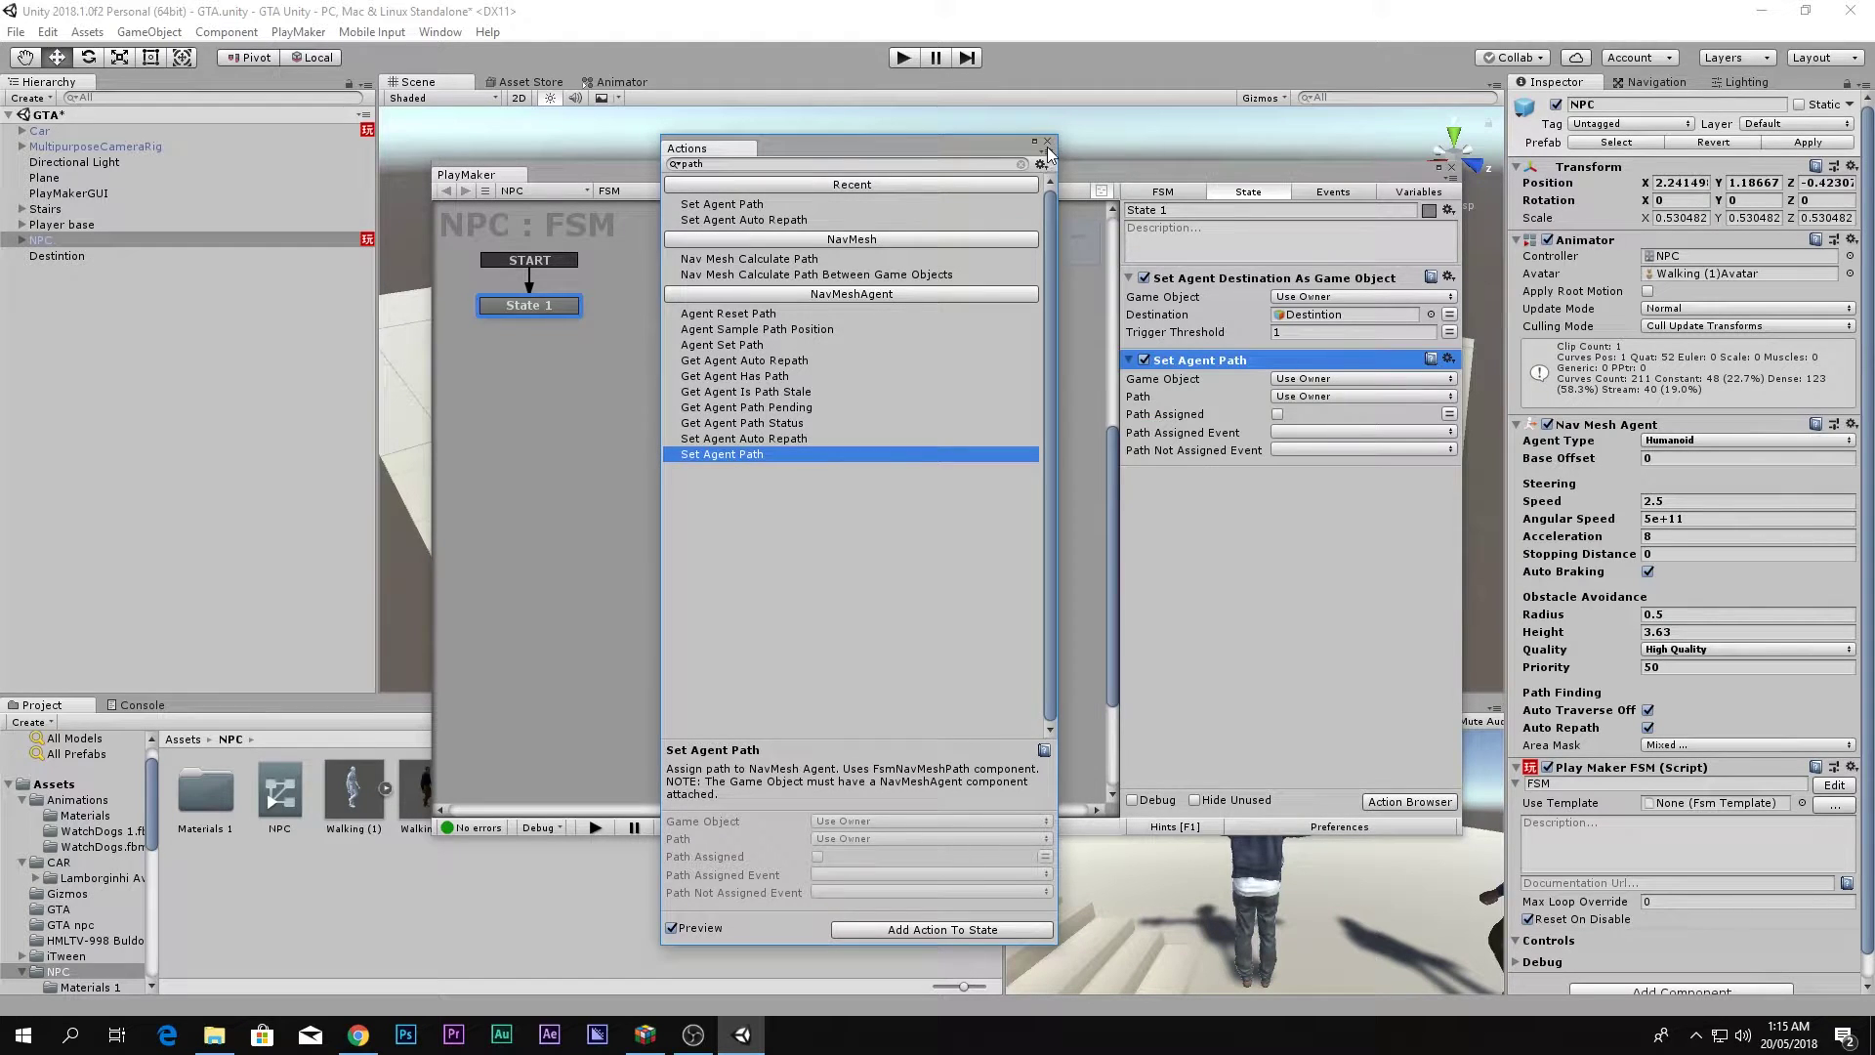
left_click(1047, 140)
Specify Destintion as the path game object of the Set Agent Path action, enable Path Assigned, and close the FSM editor.
left_click(1326, 396)
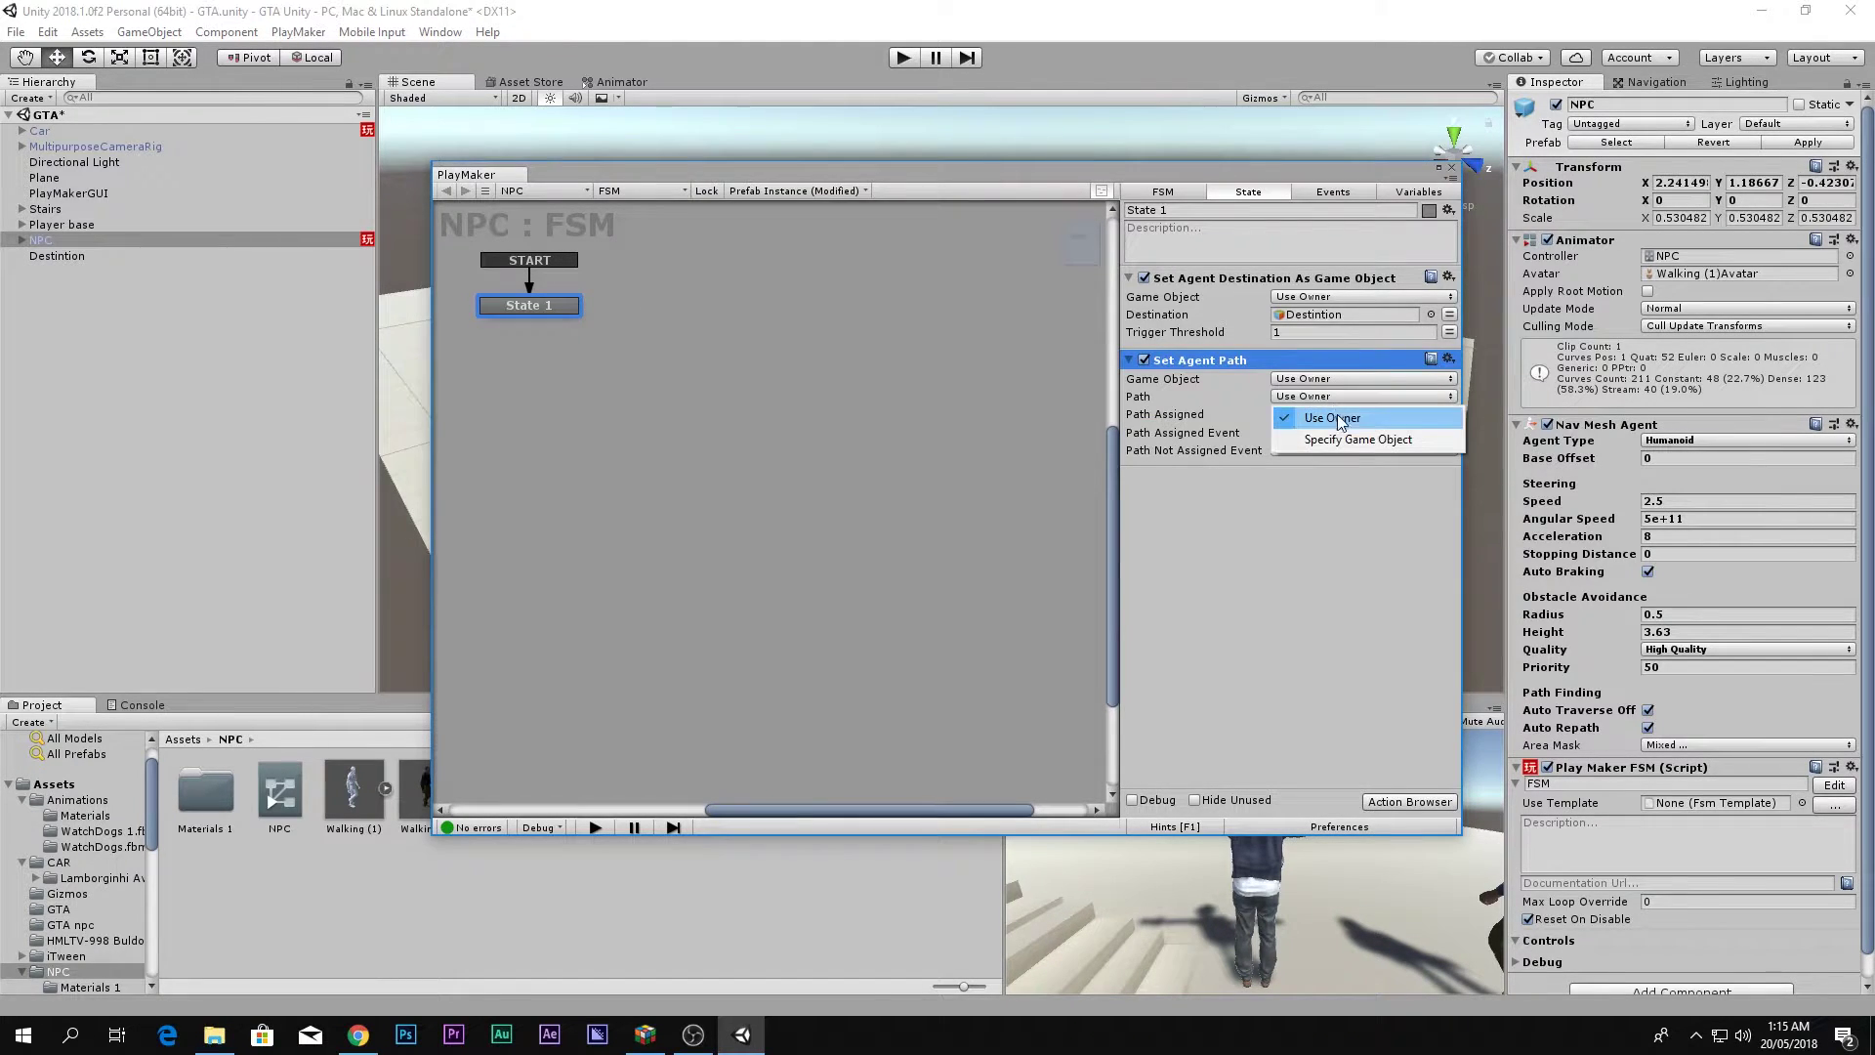
left_click(1330, 439)
left_click_drag(88, 263, 1304, 414)
left_click(1277, 431)
left_click(1453, 171)
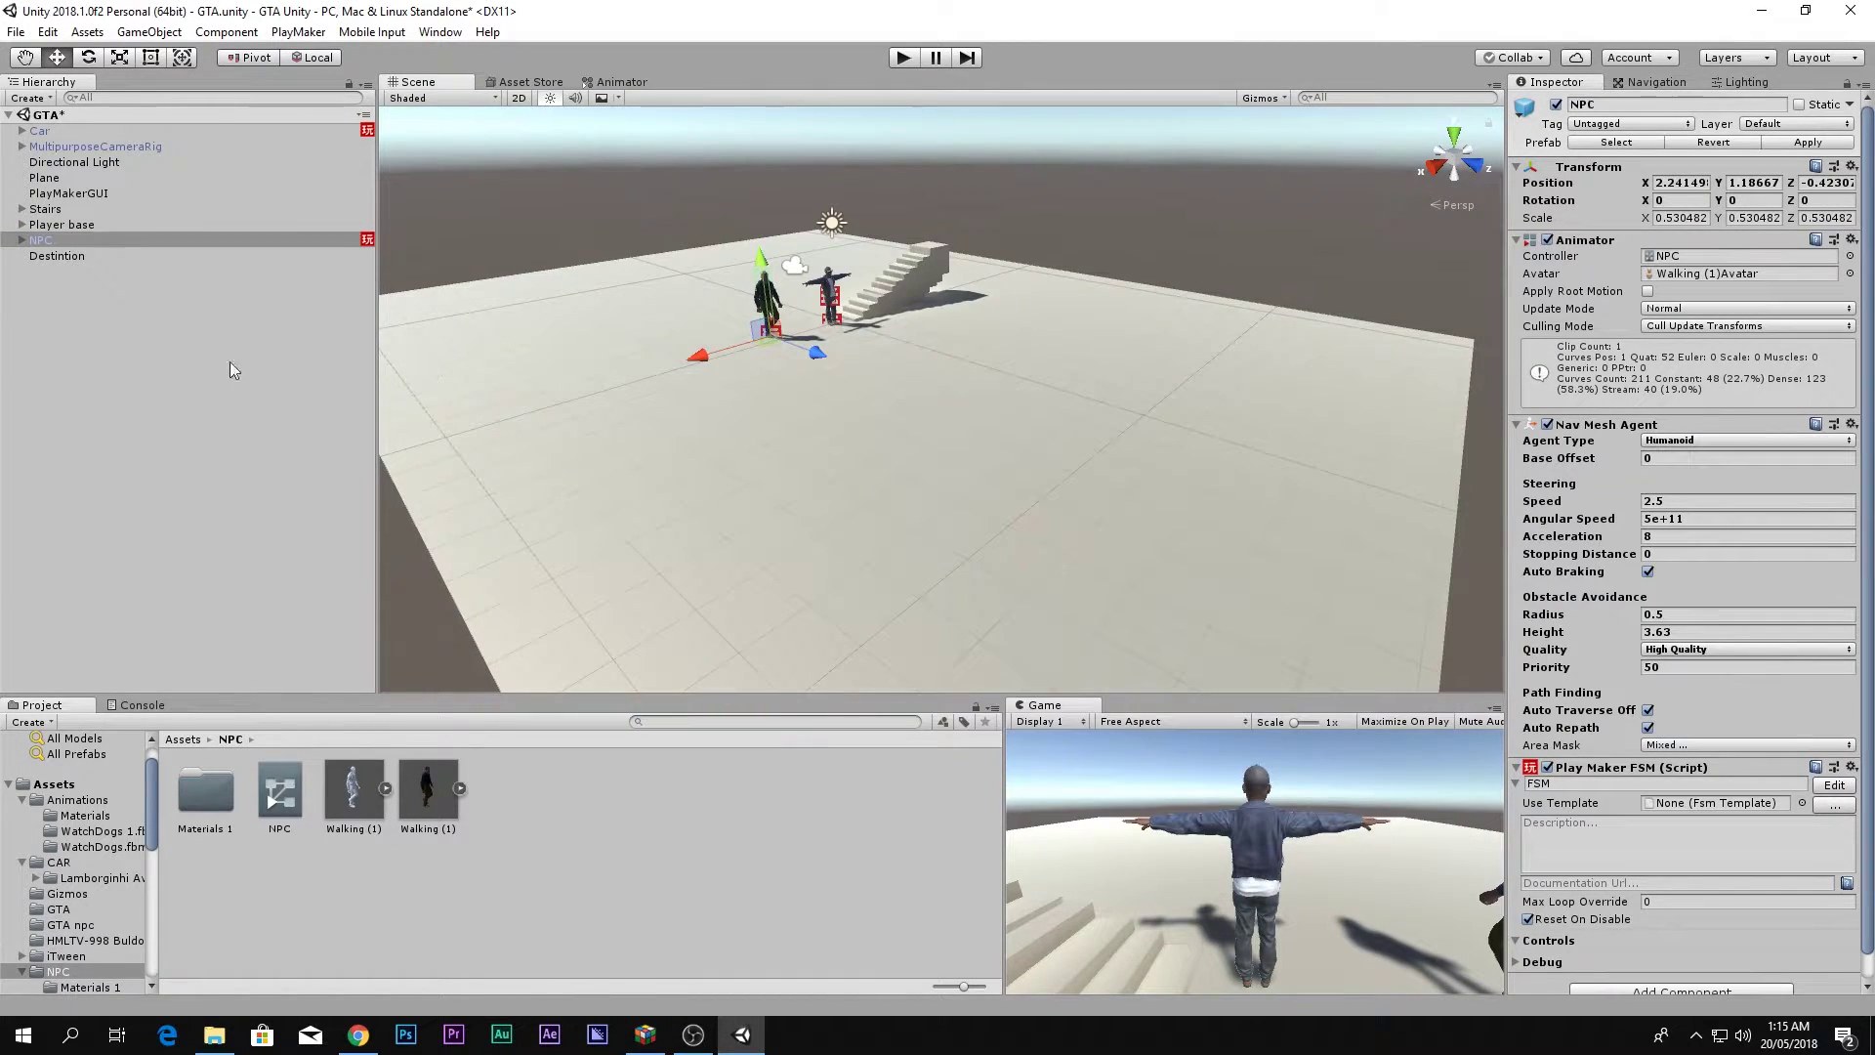
Play the scene, move Destintion along the Z axis to test NPC's path following, and end play mode.
left_click(58, 257)
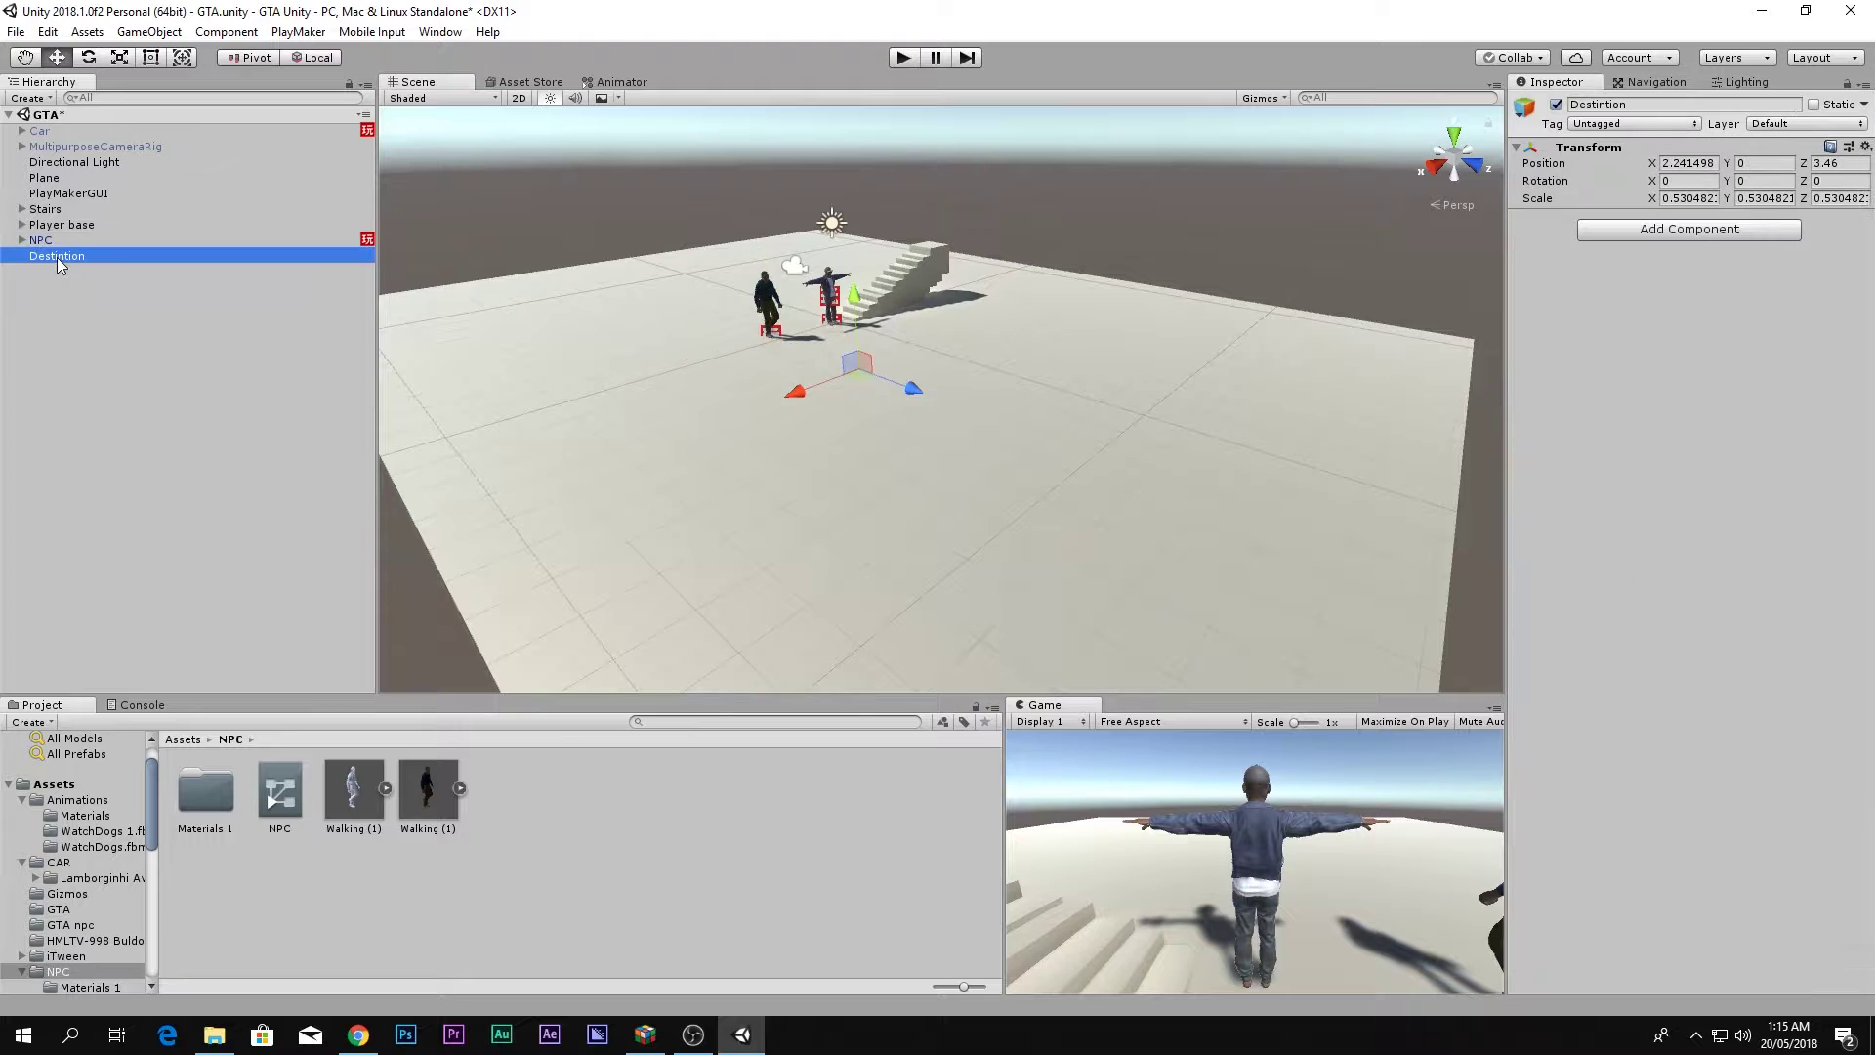
left_click(1655, 230)
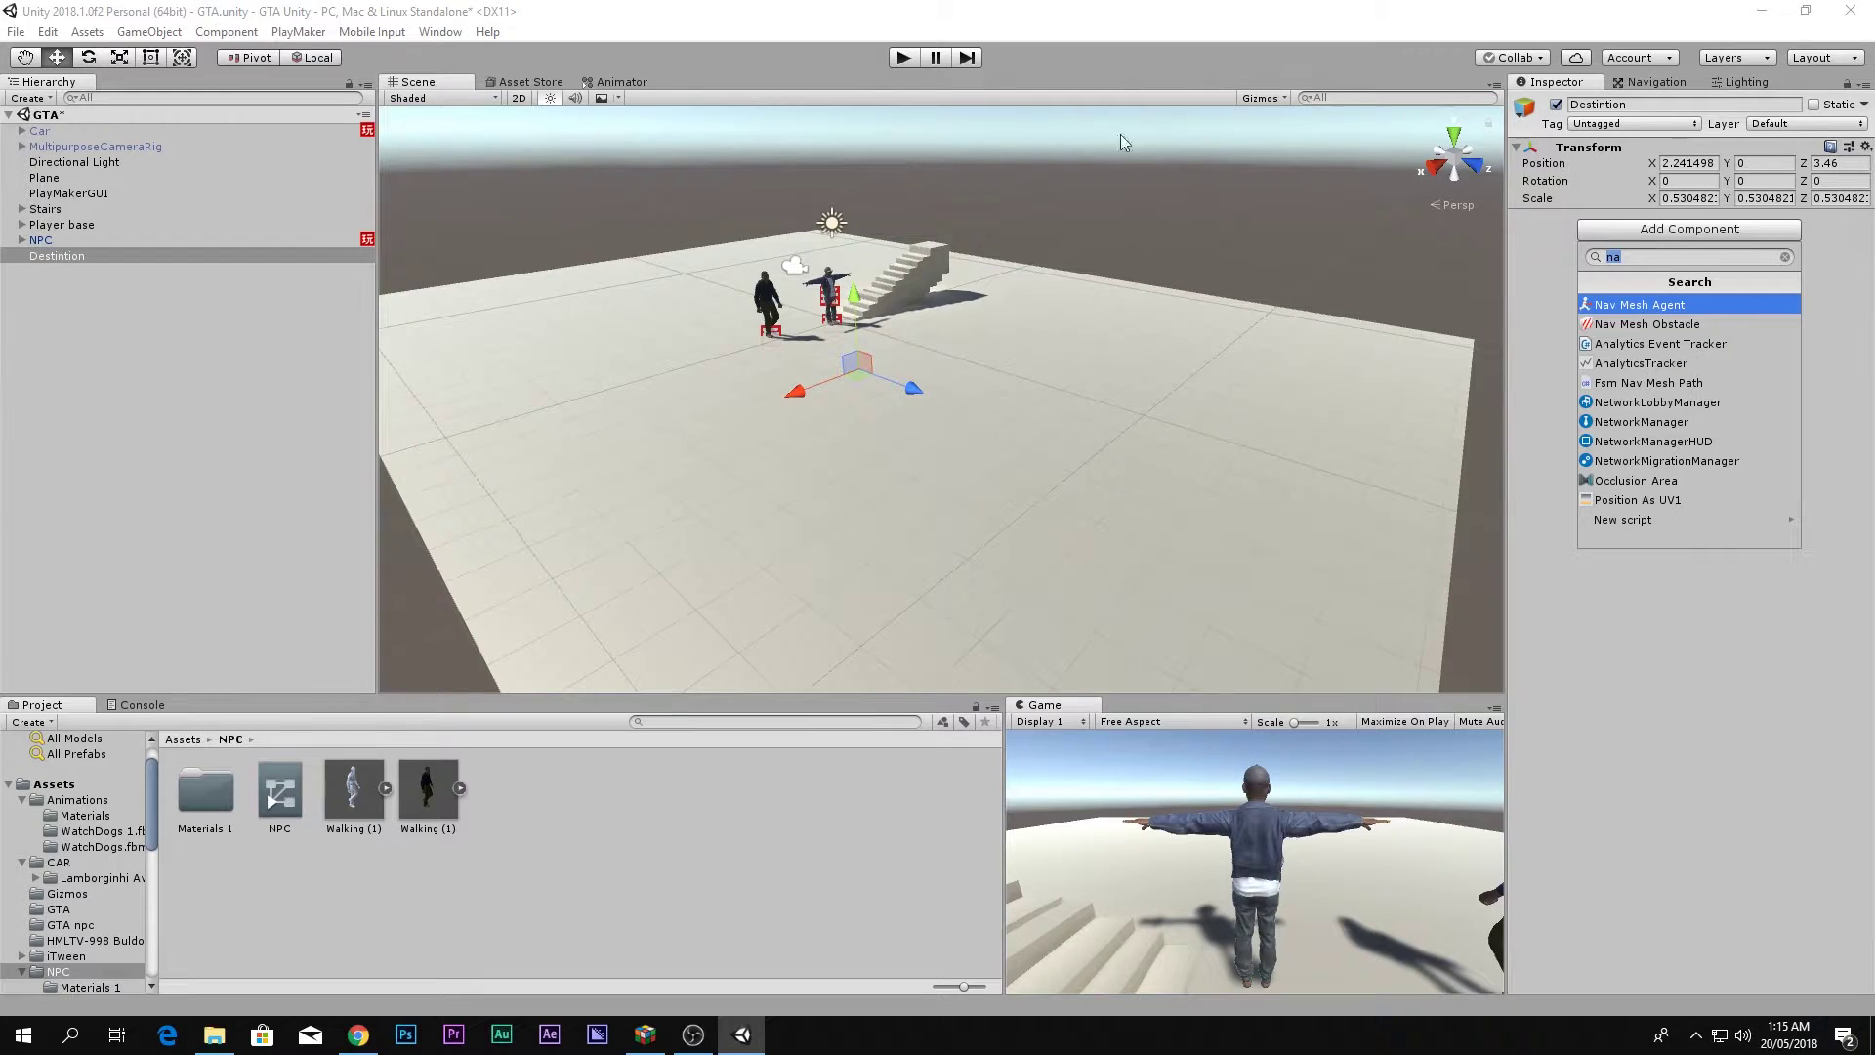
left_click(900, 60)
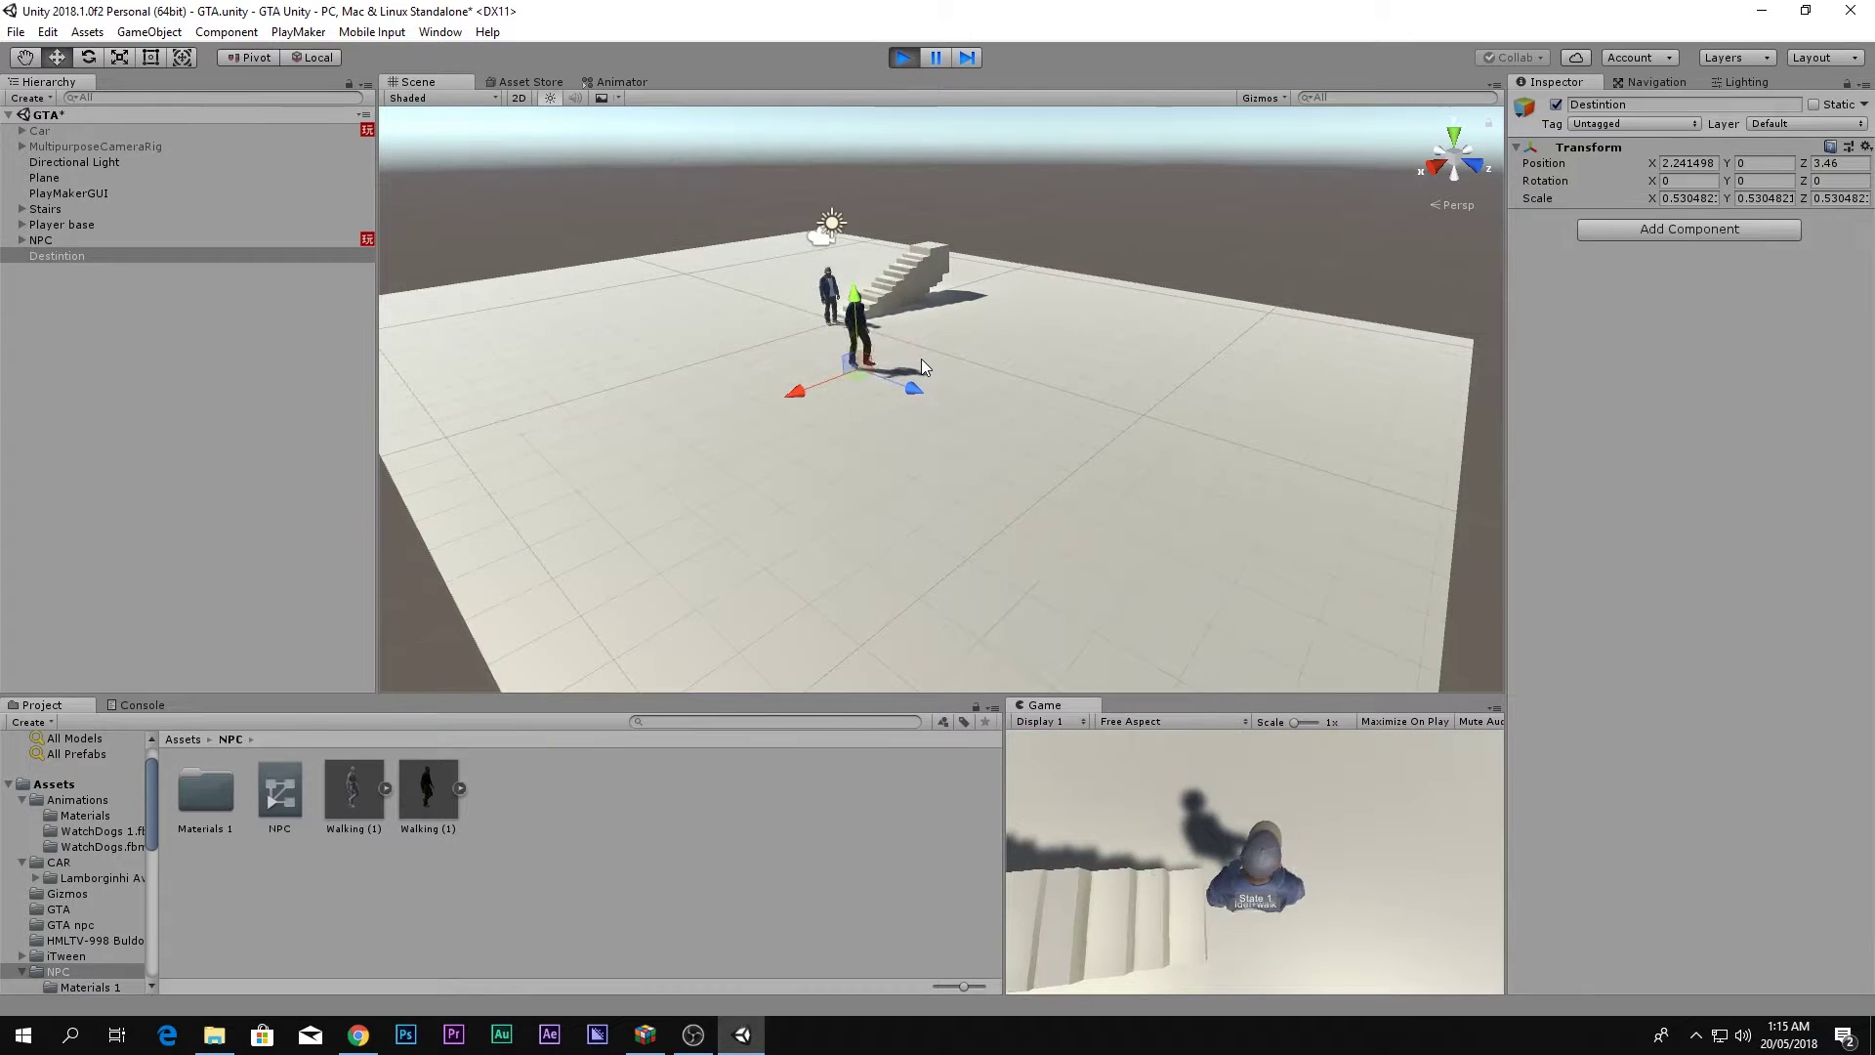
left_click_drag(900, 395, 1098, 441)
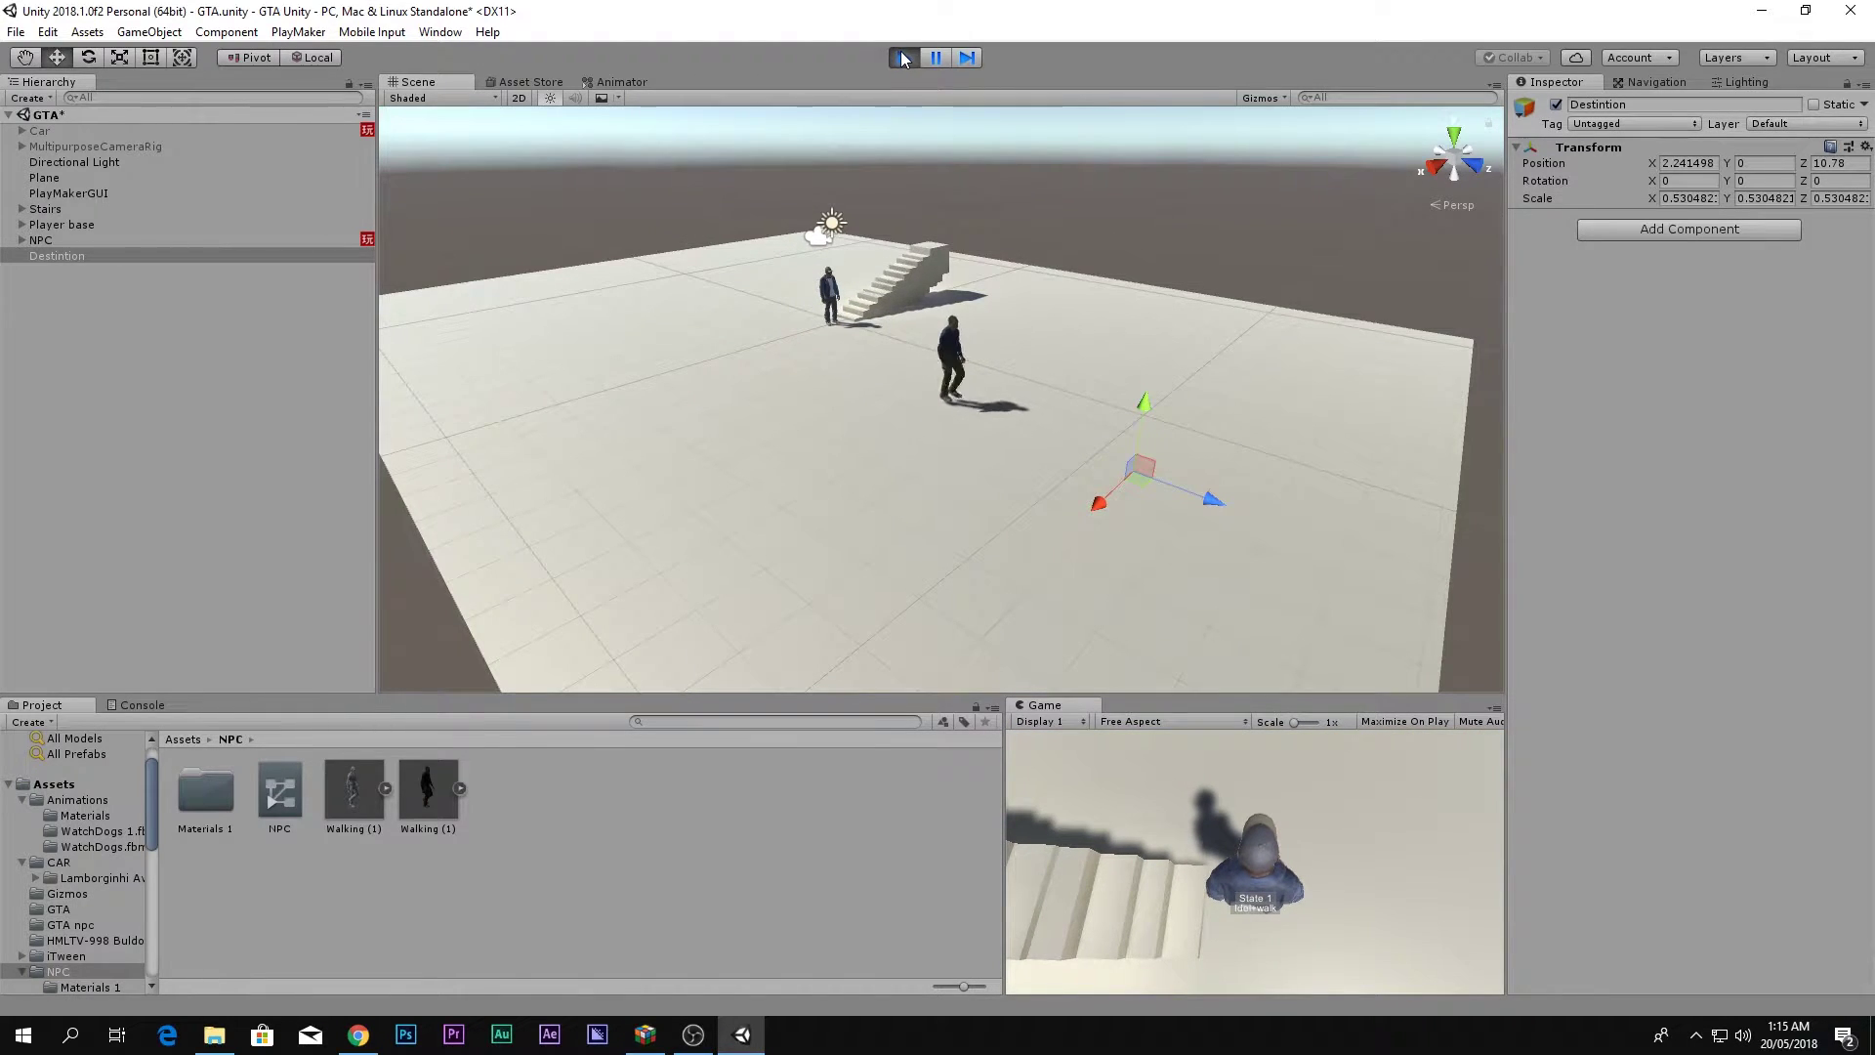
left_click(903, 58)
Check the Set Agent Path action in NPC's FSM and add an Fsm Nav Mesh Path component to Destintion.
left_click(44, 239)
left_click(1834, 784)
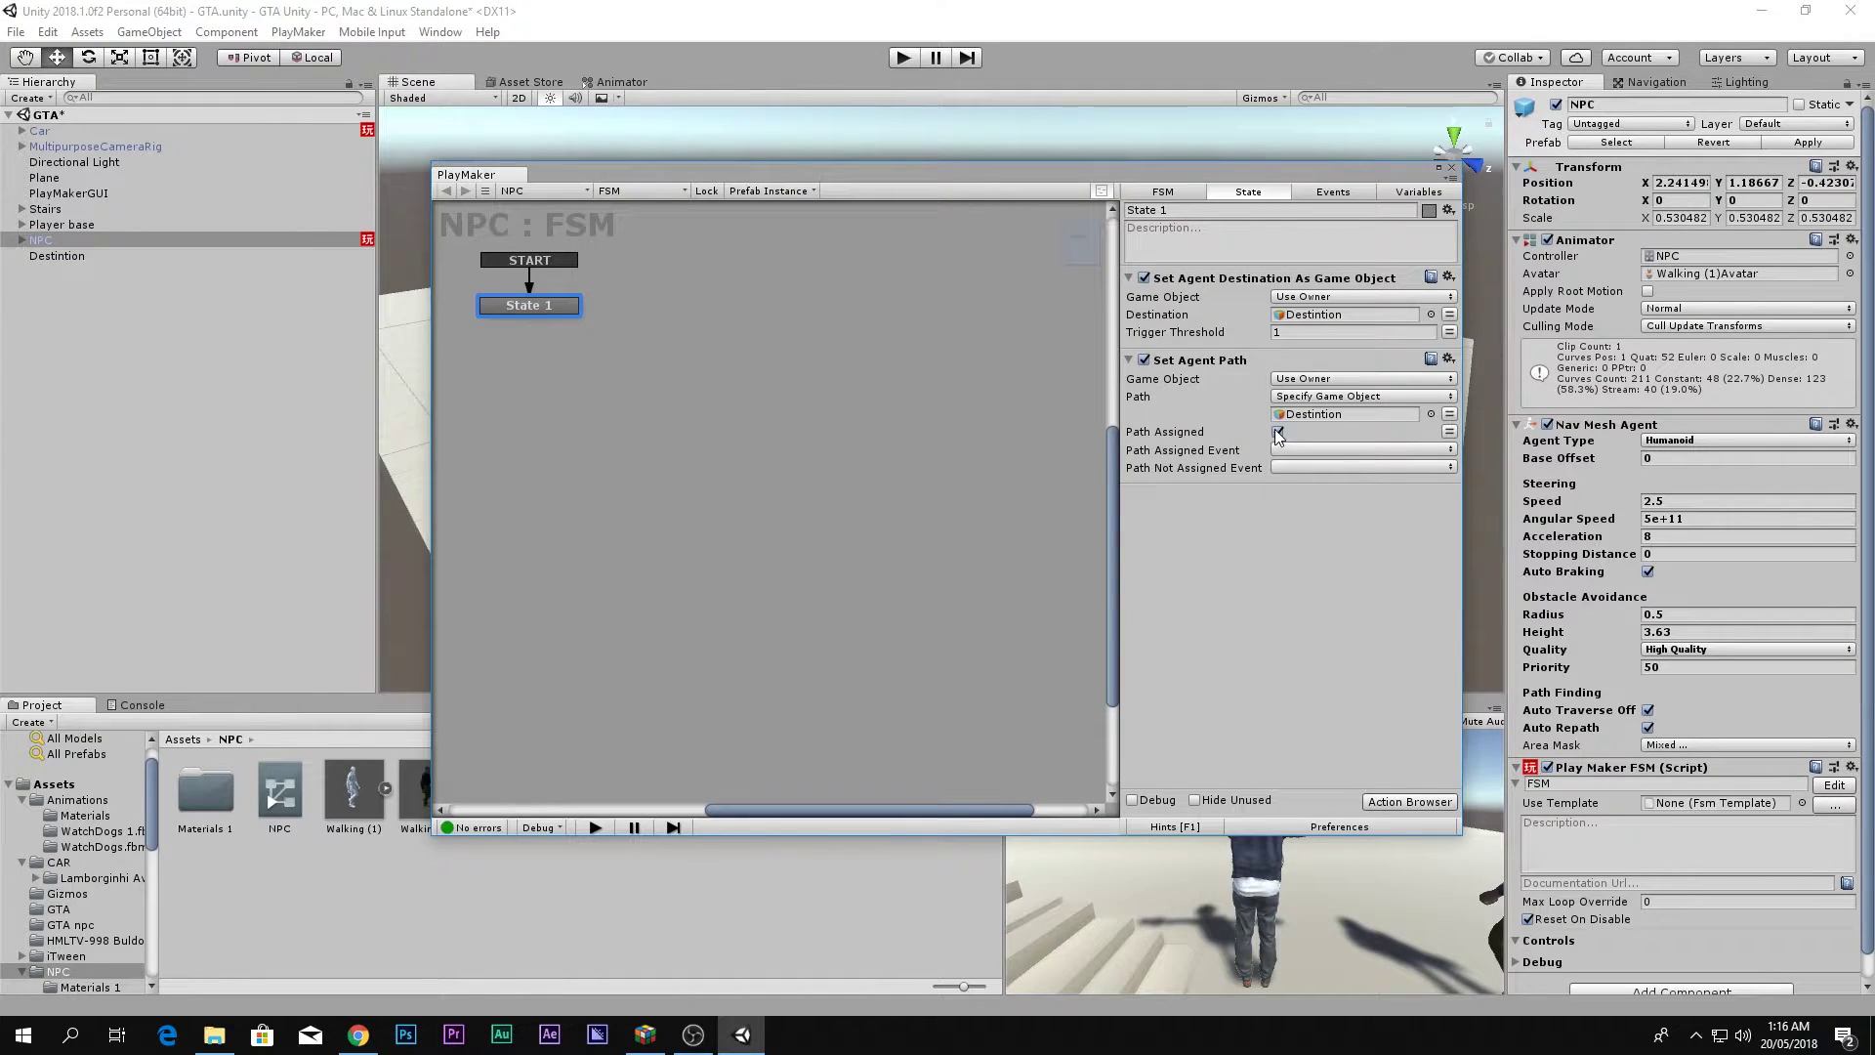
left_click(99, 256)
left_click(1675, 231)
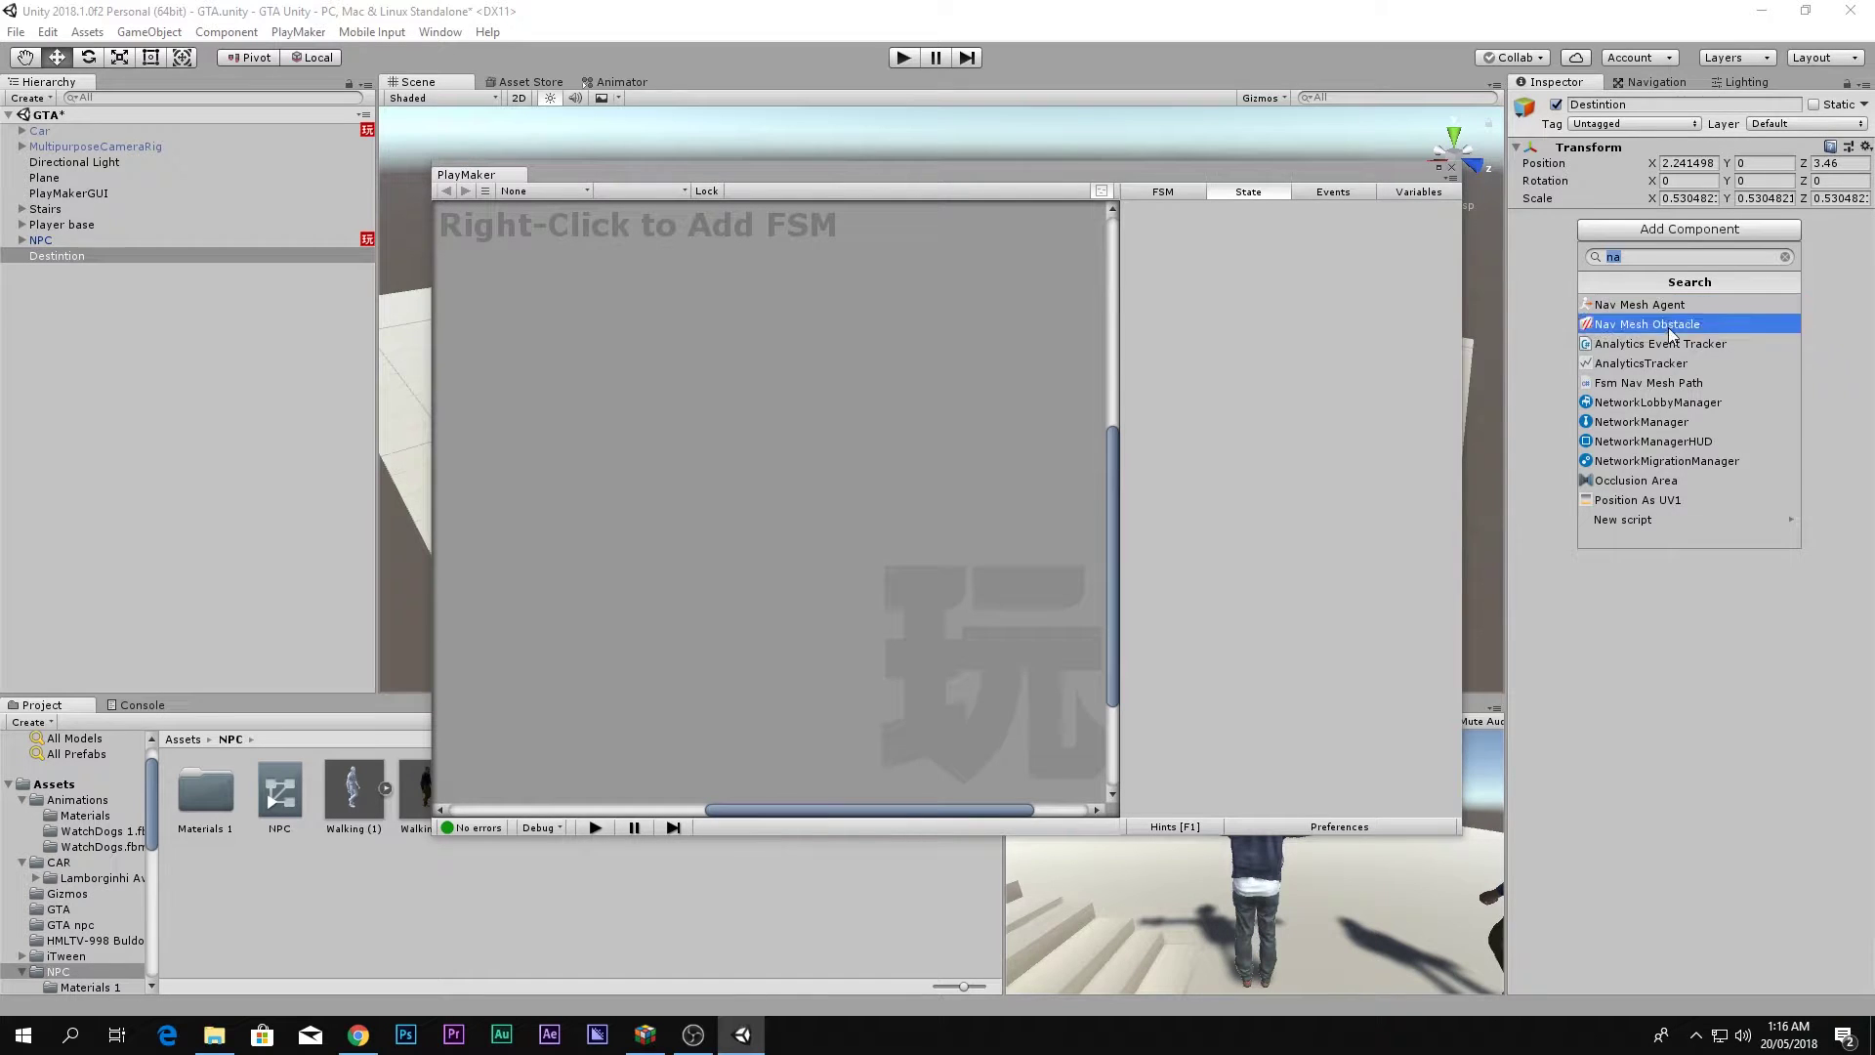
left_click(1633, 387)
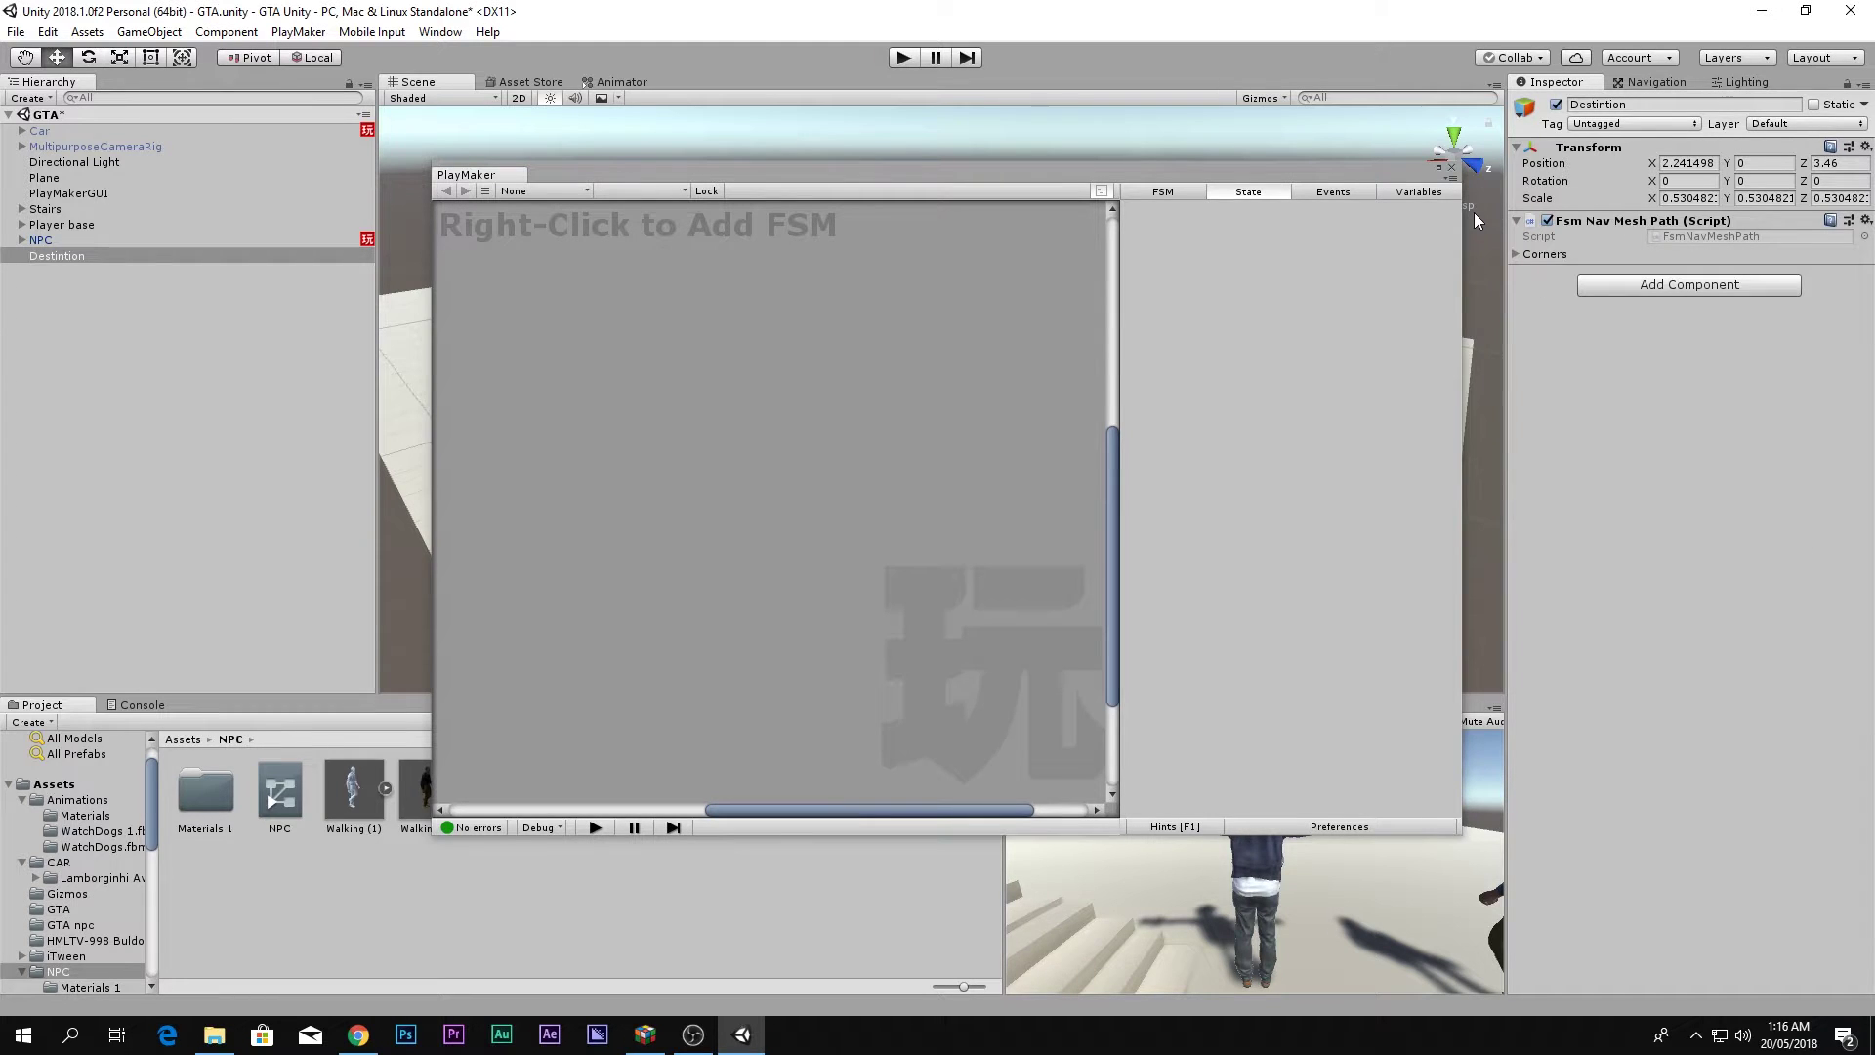
left_click(1451, 167)
Add a Box Collider component to the Destintion object.
left_click_drag(958, 453, 1268, 312, "alt")
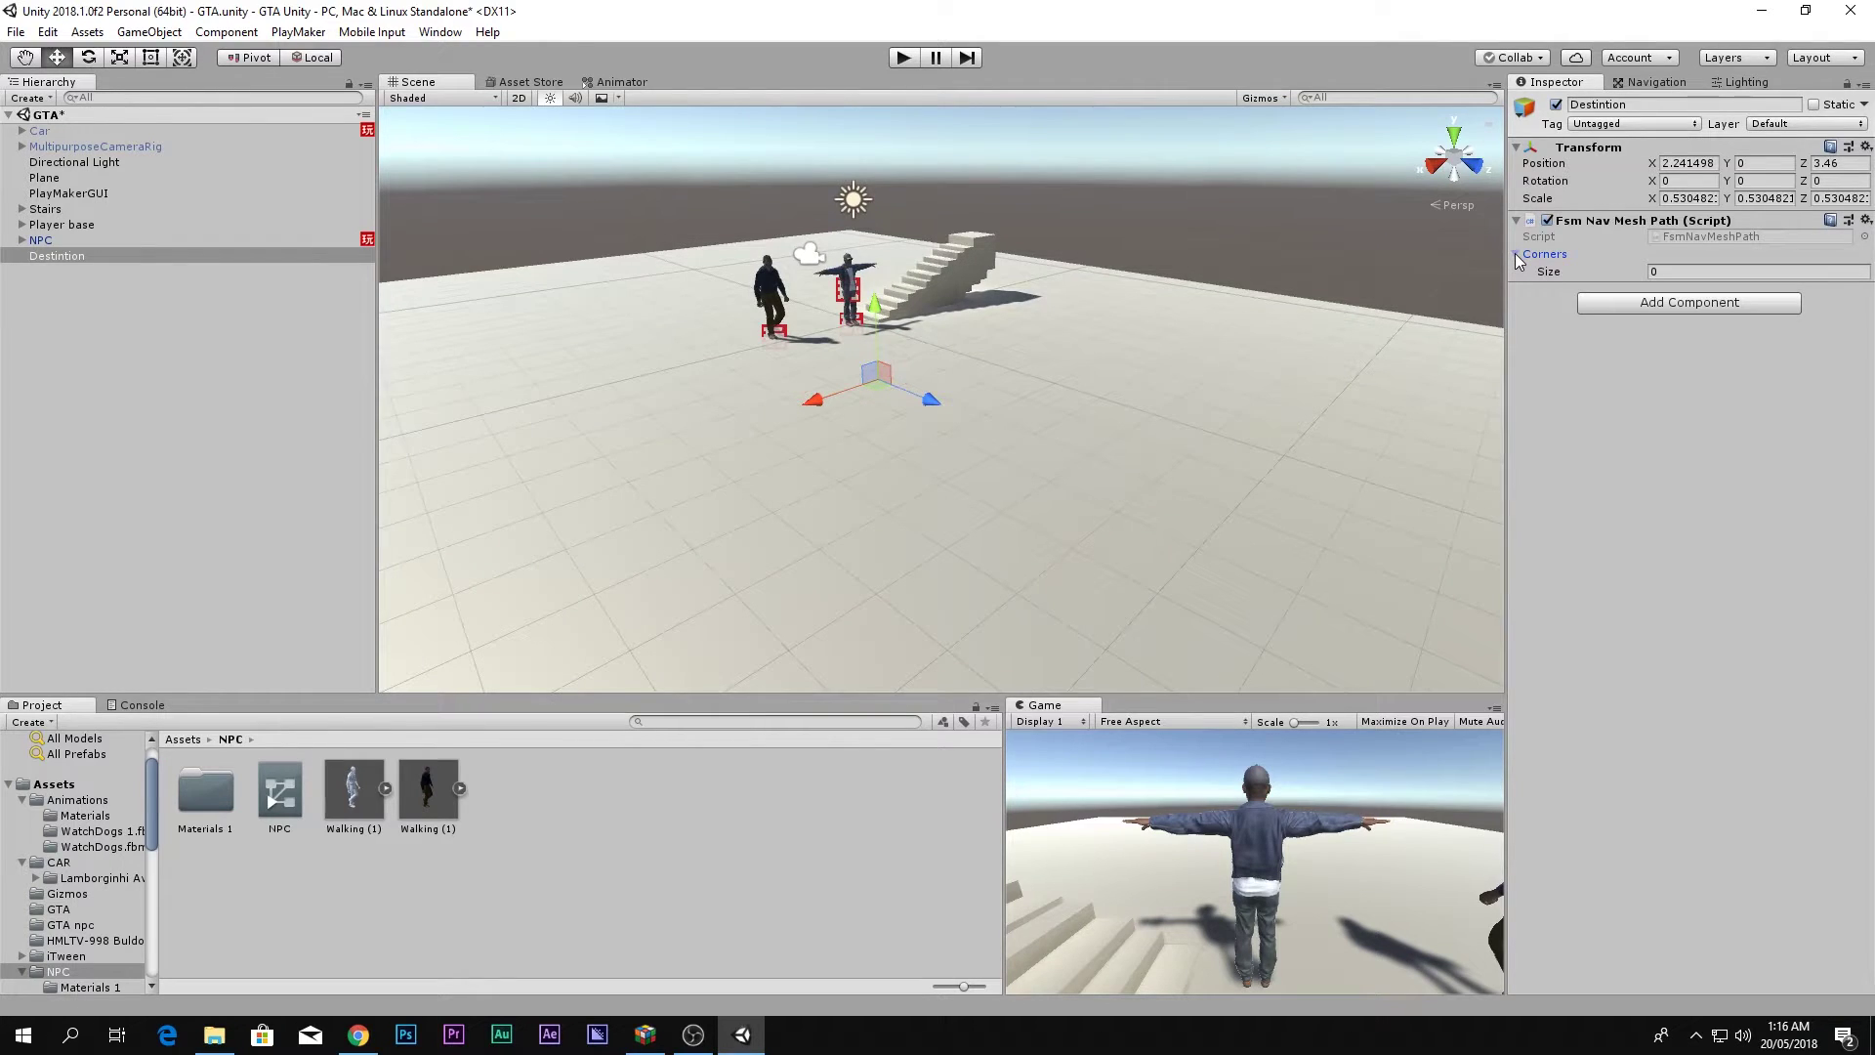
left_click_drag(928, 420, 1123, 419, "alt")
scroll(1104, 418, "up", 3)
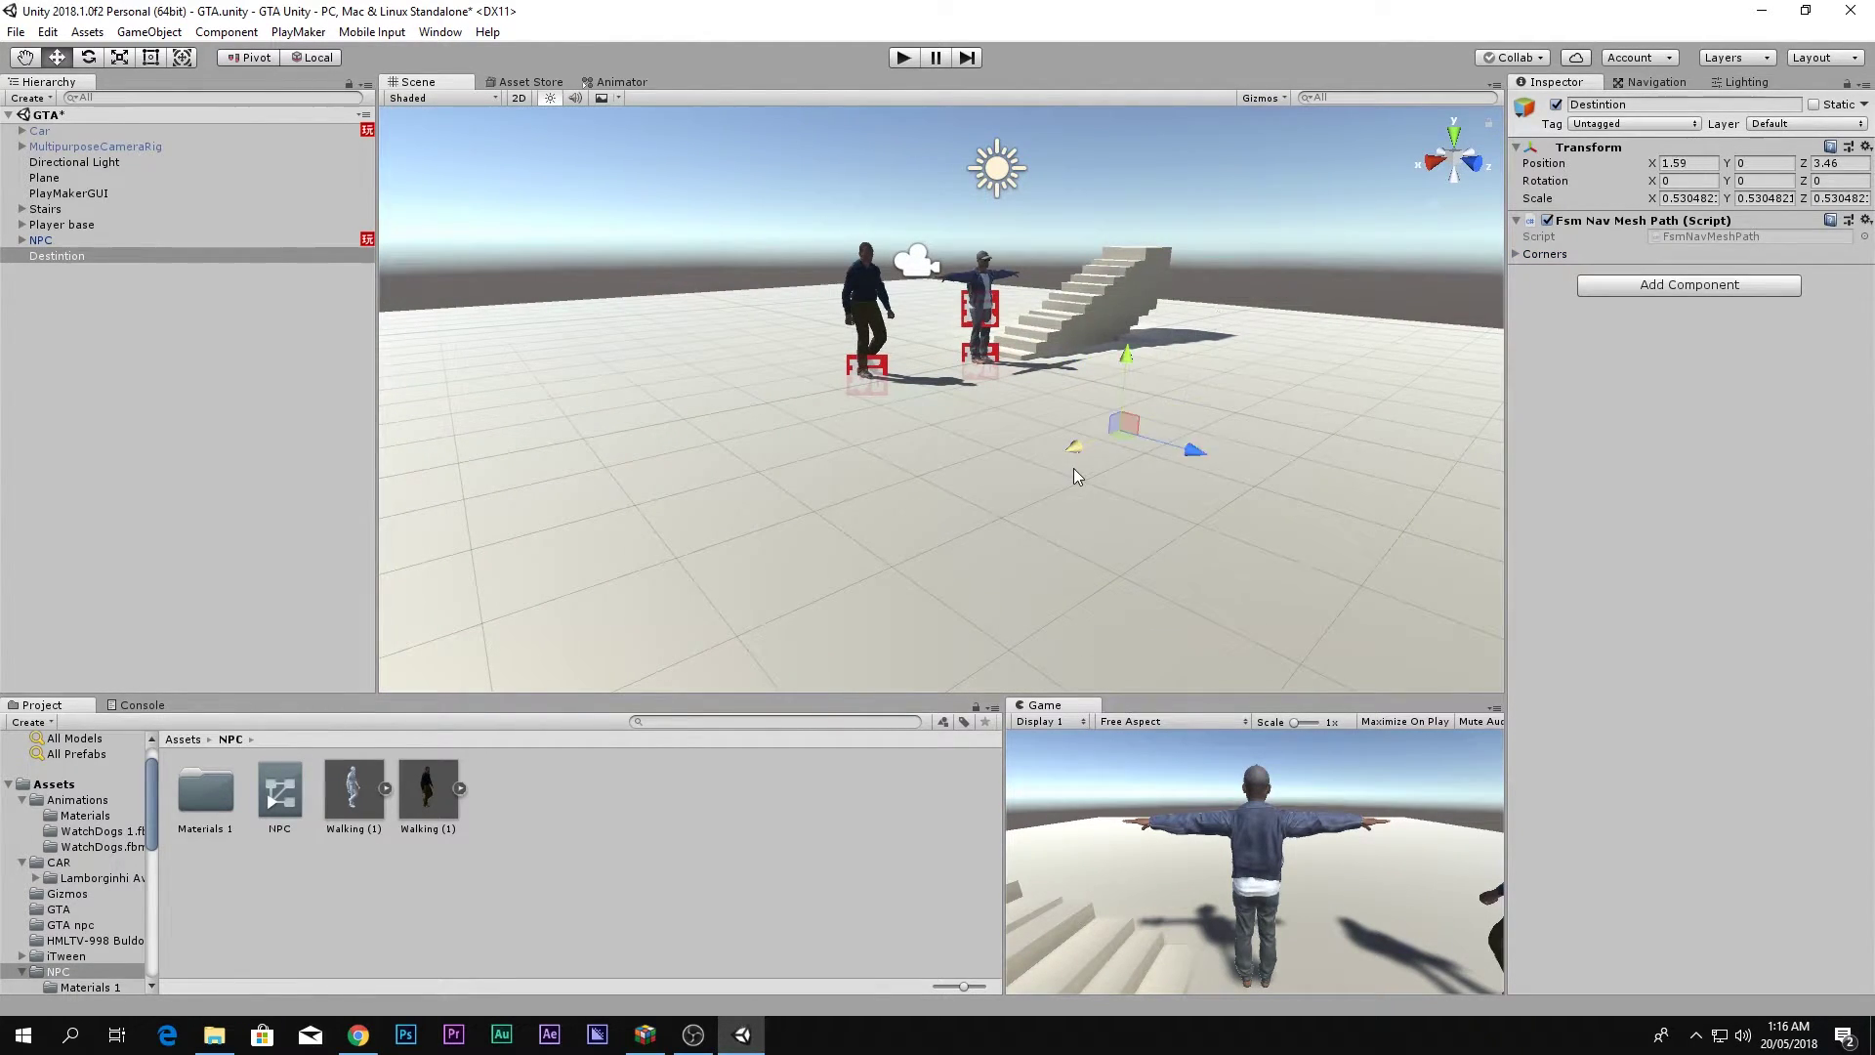
left_click_drag(1105, 439, 1054, 313, "alt")
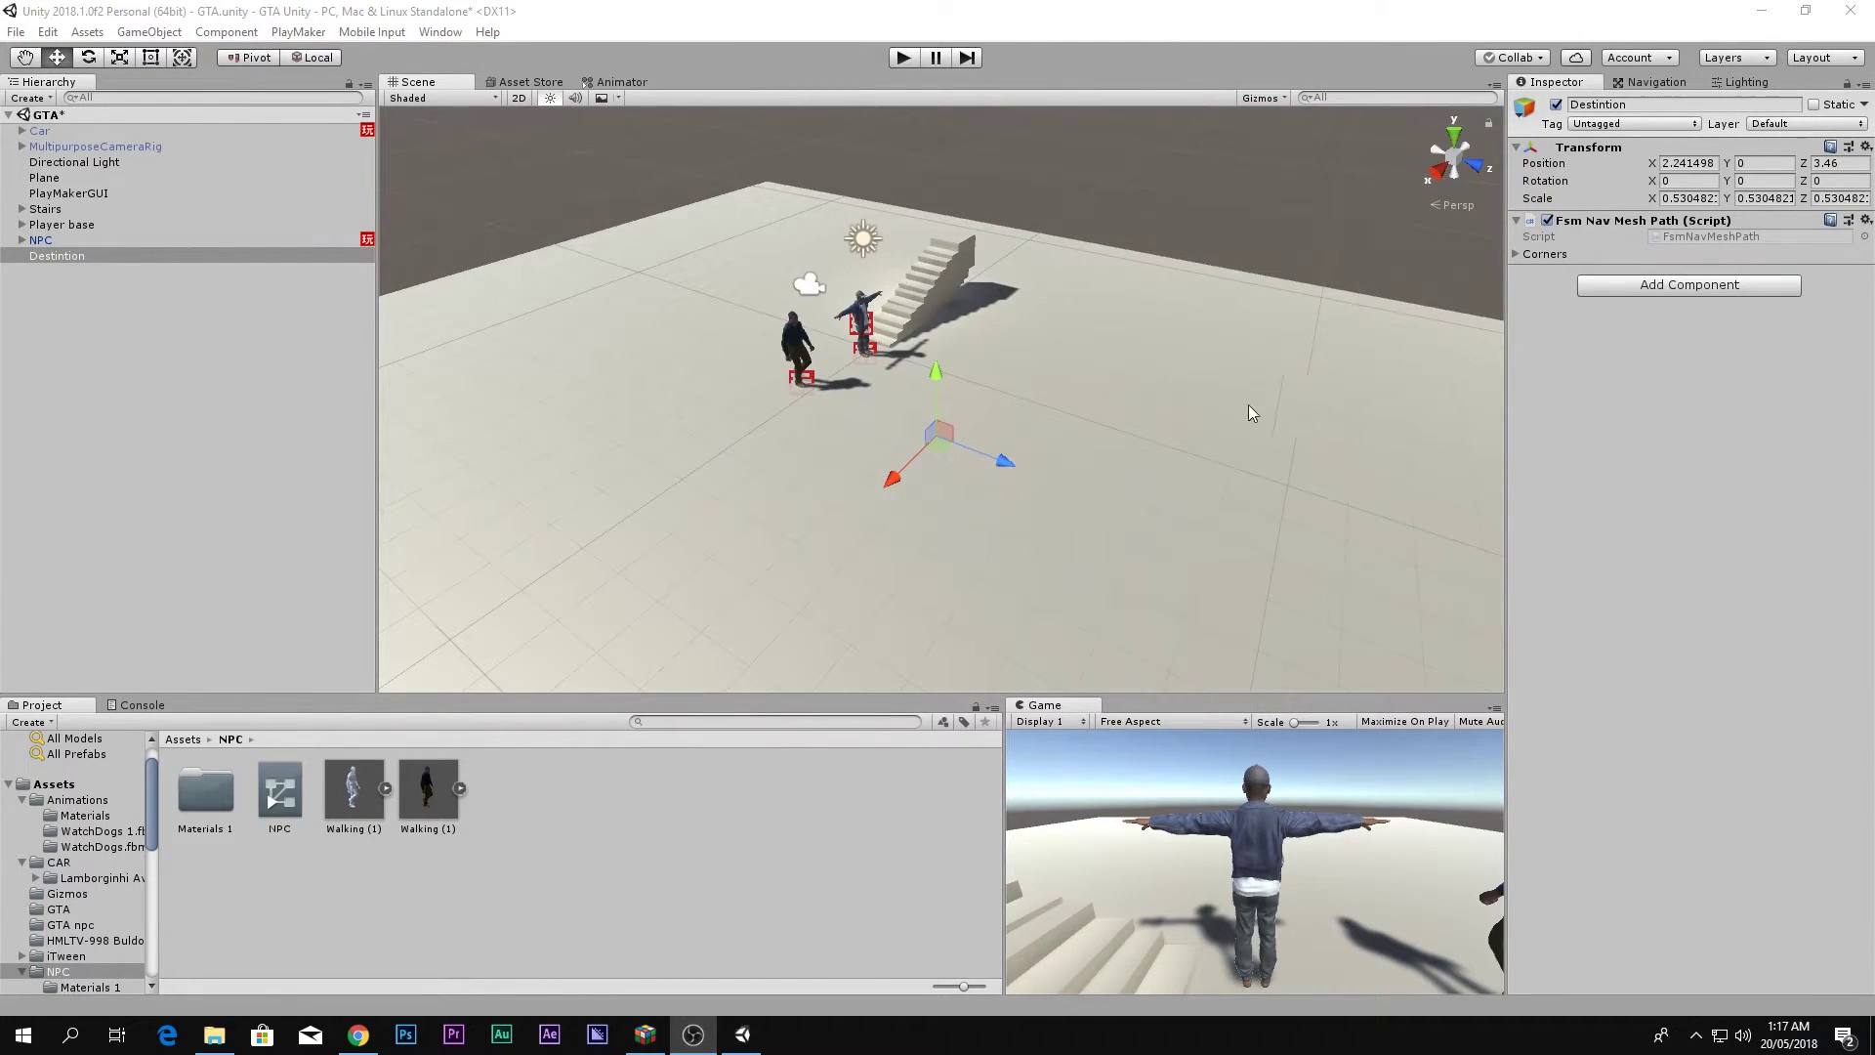
left_click(1655, 288)
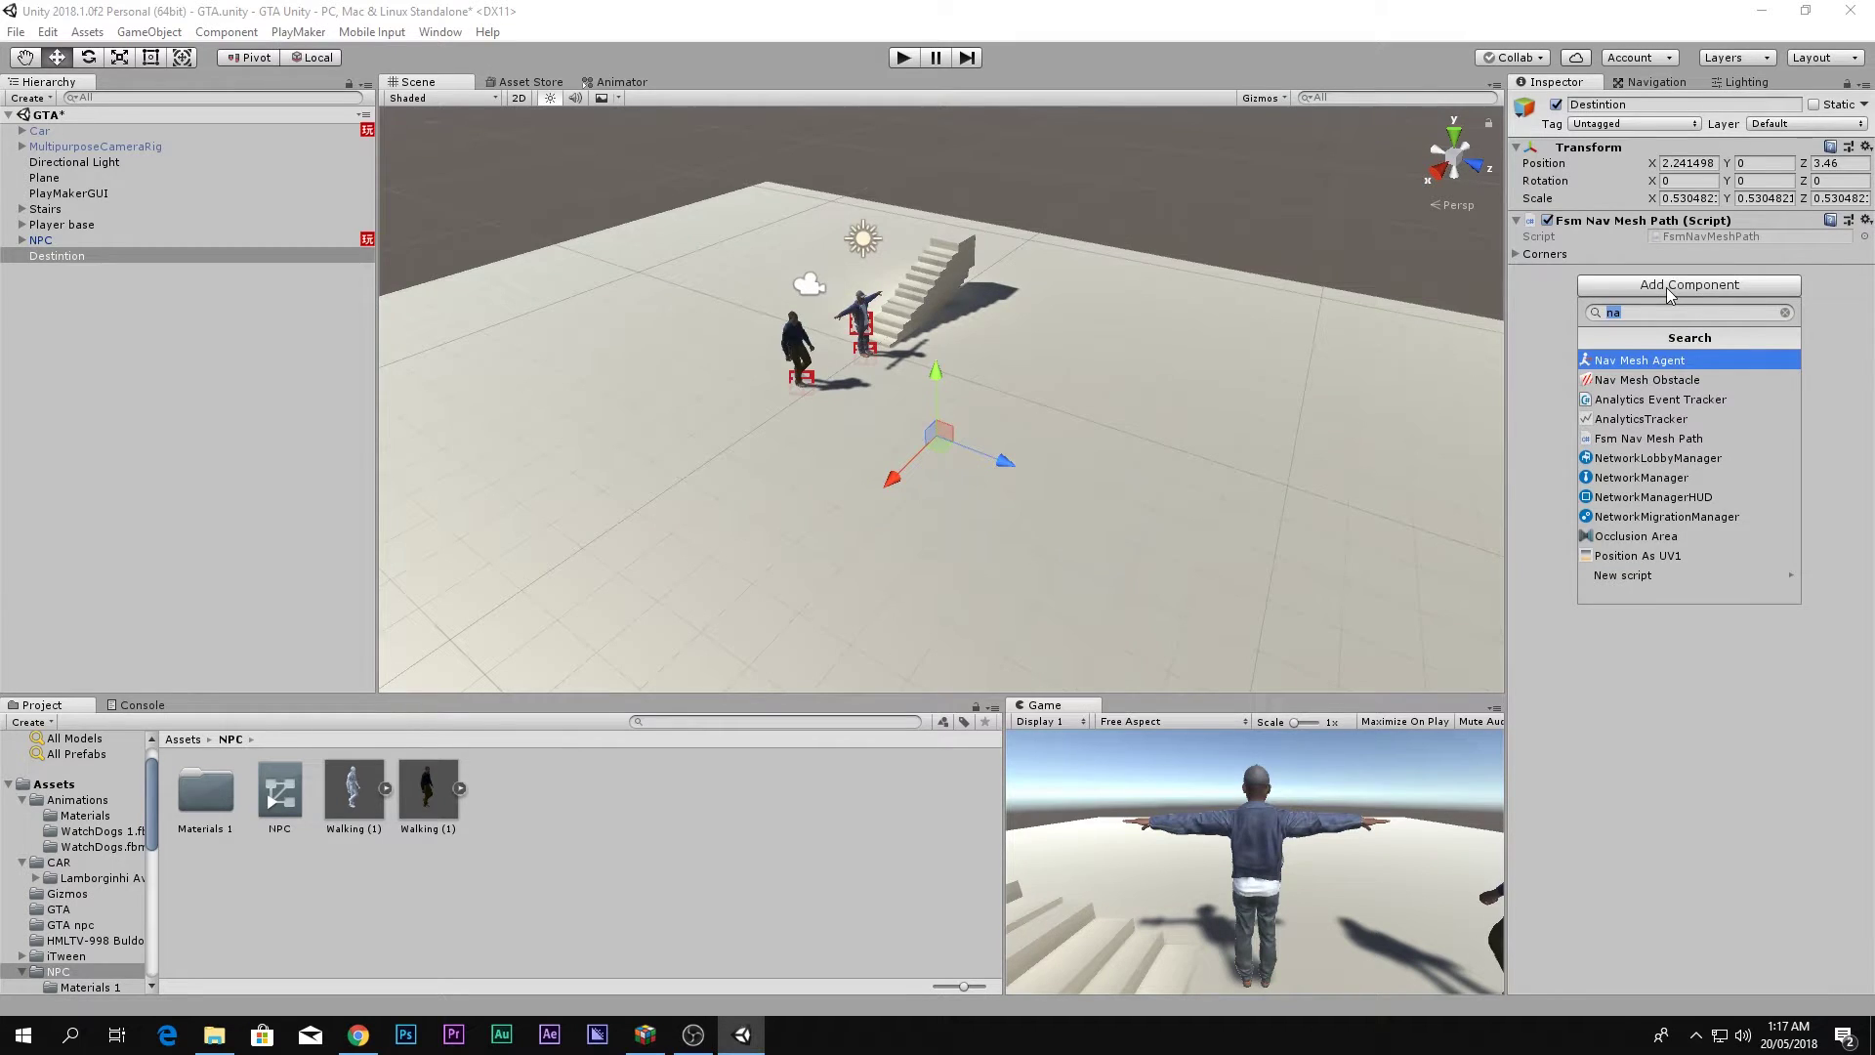
type("box")
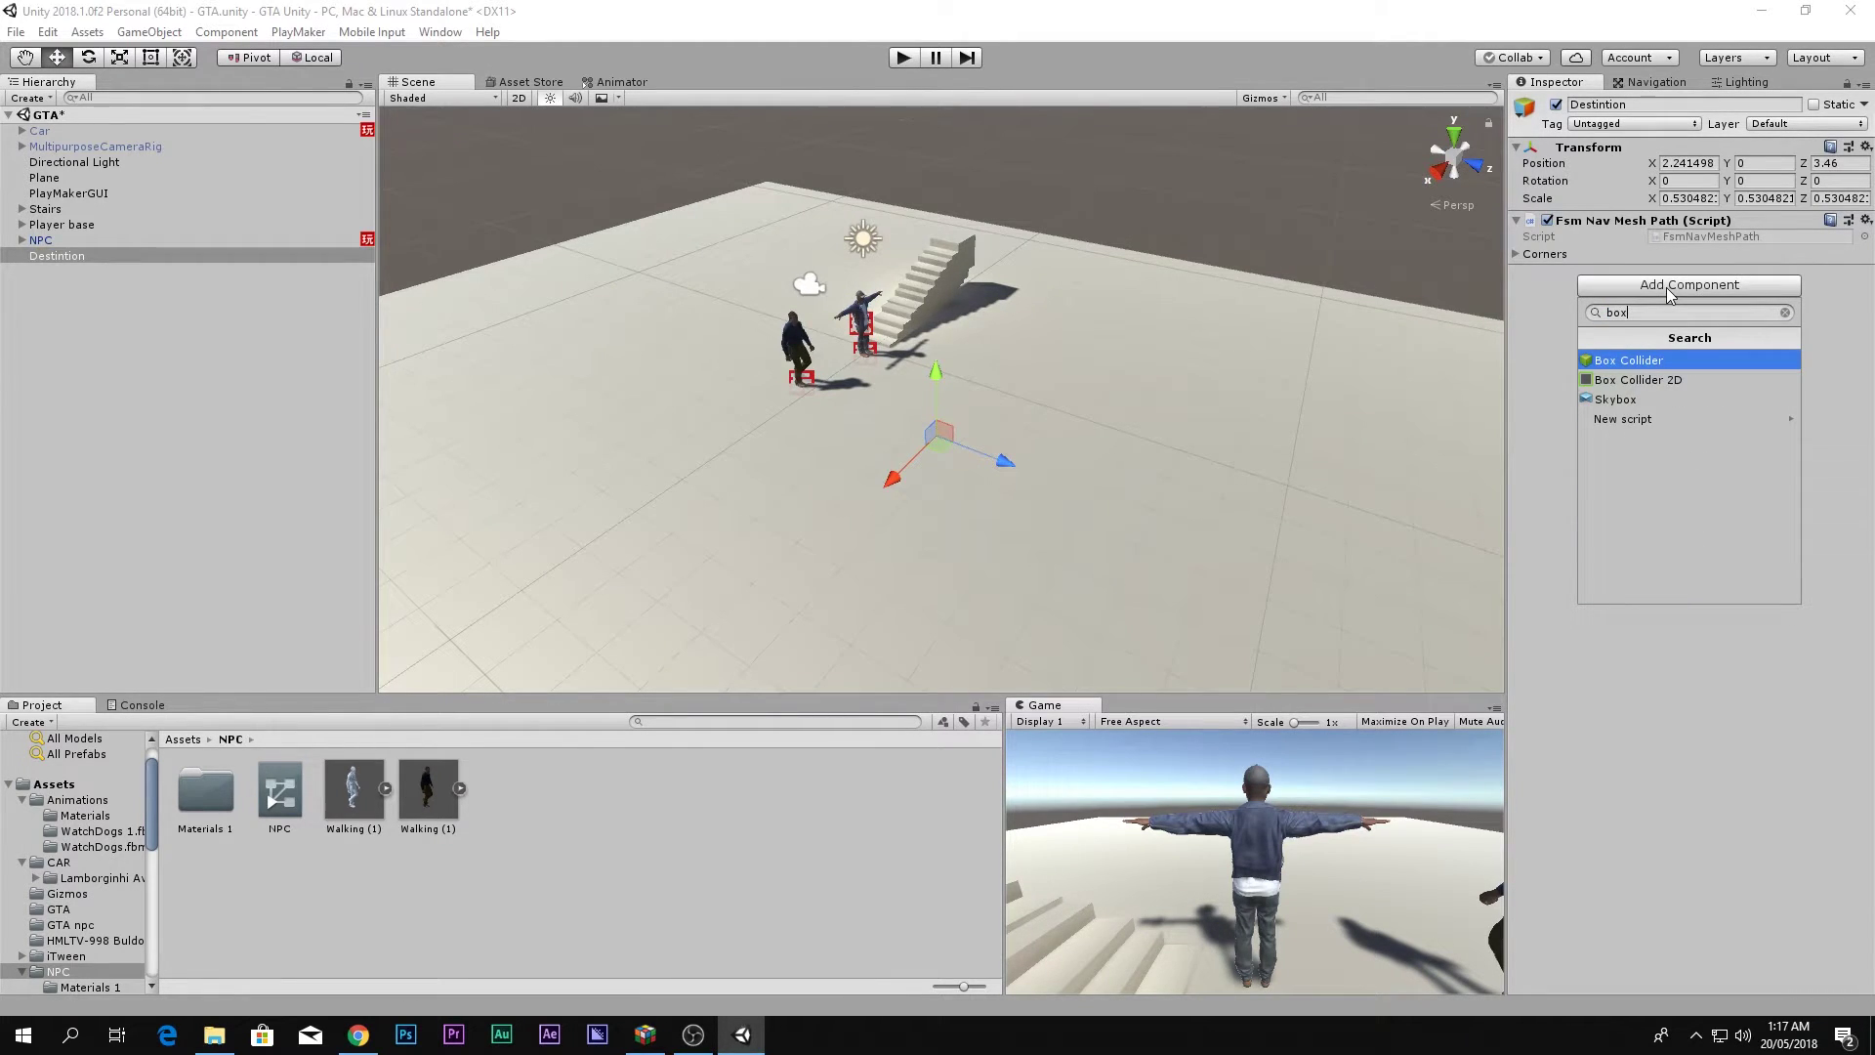
left_click(1613, 361)
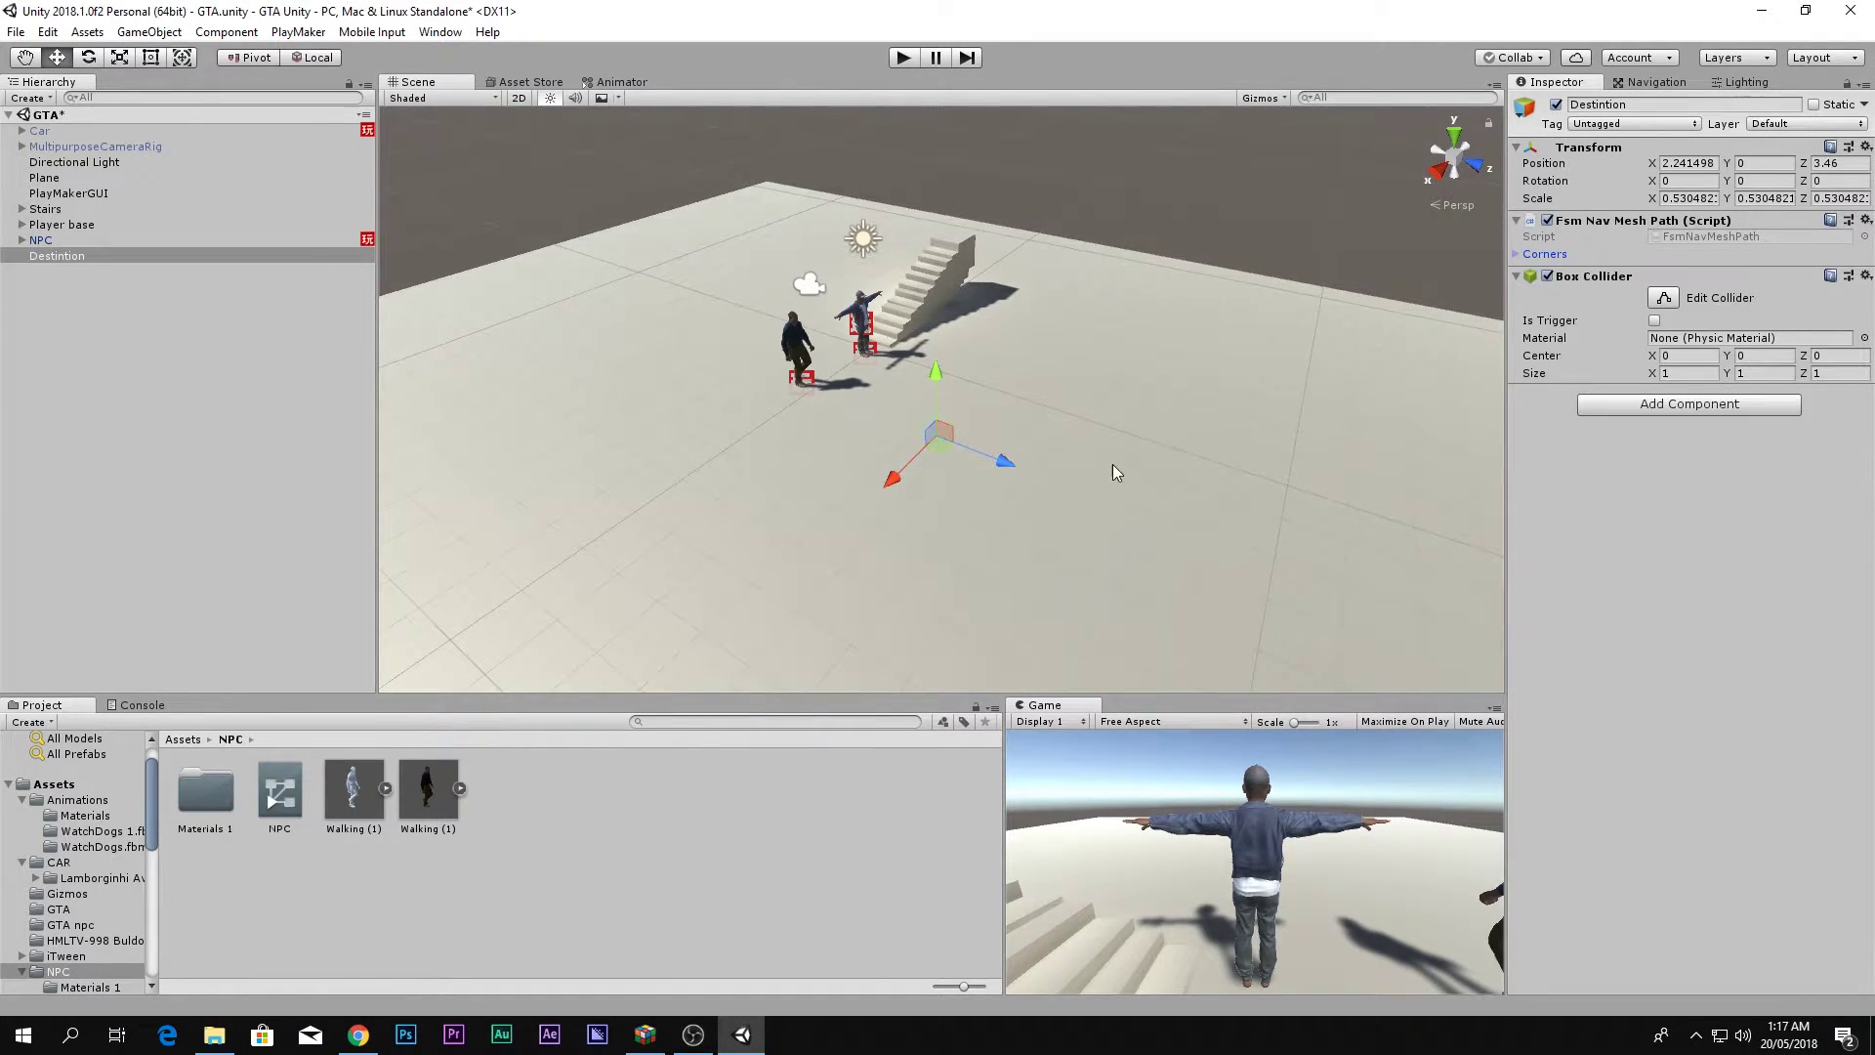
Set the Y center of Destintion's Box Collider to 0.51 and its Y size to 2.8.
scroll(1092, 467, "down", 5)
right_click_drag(1092, 467, 1307, 312)
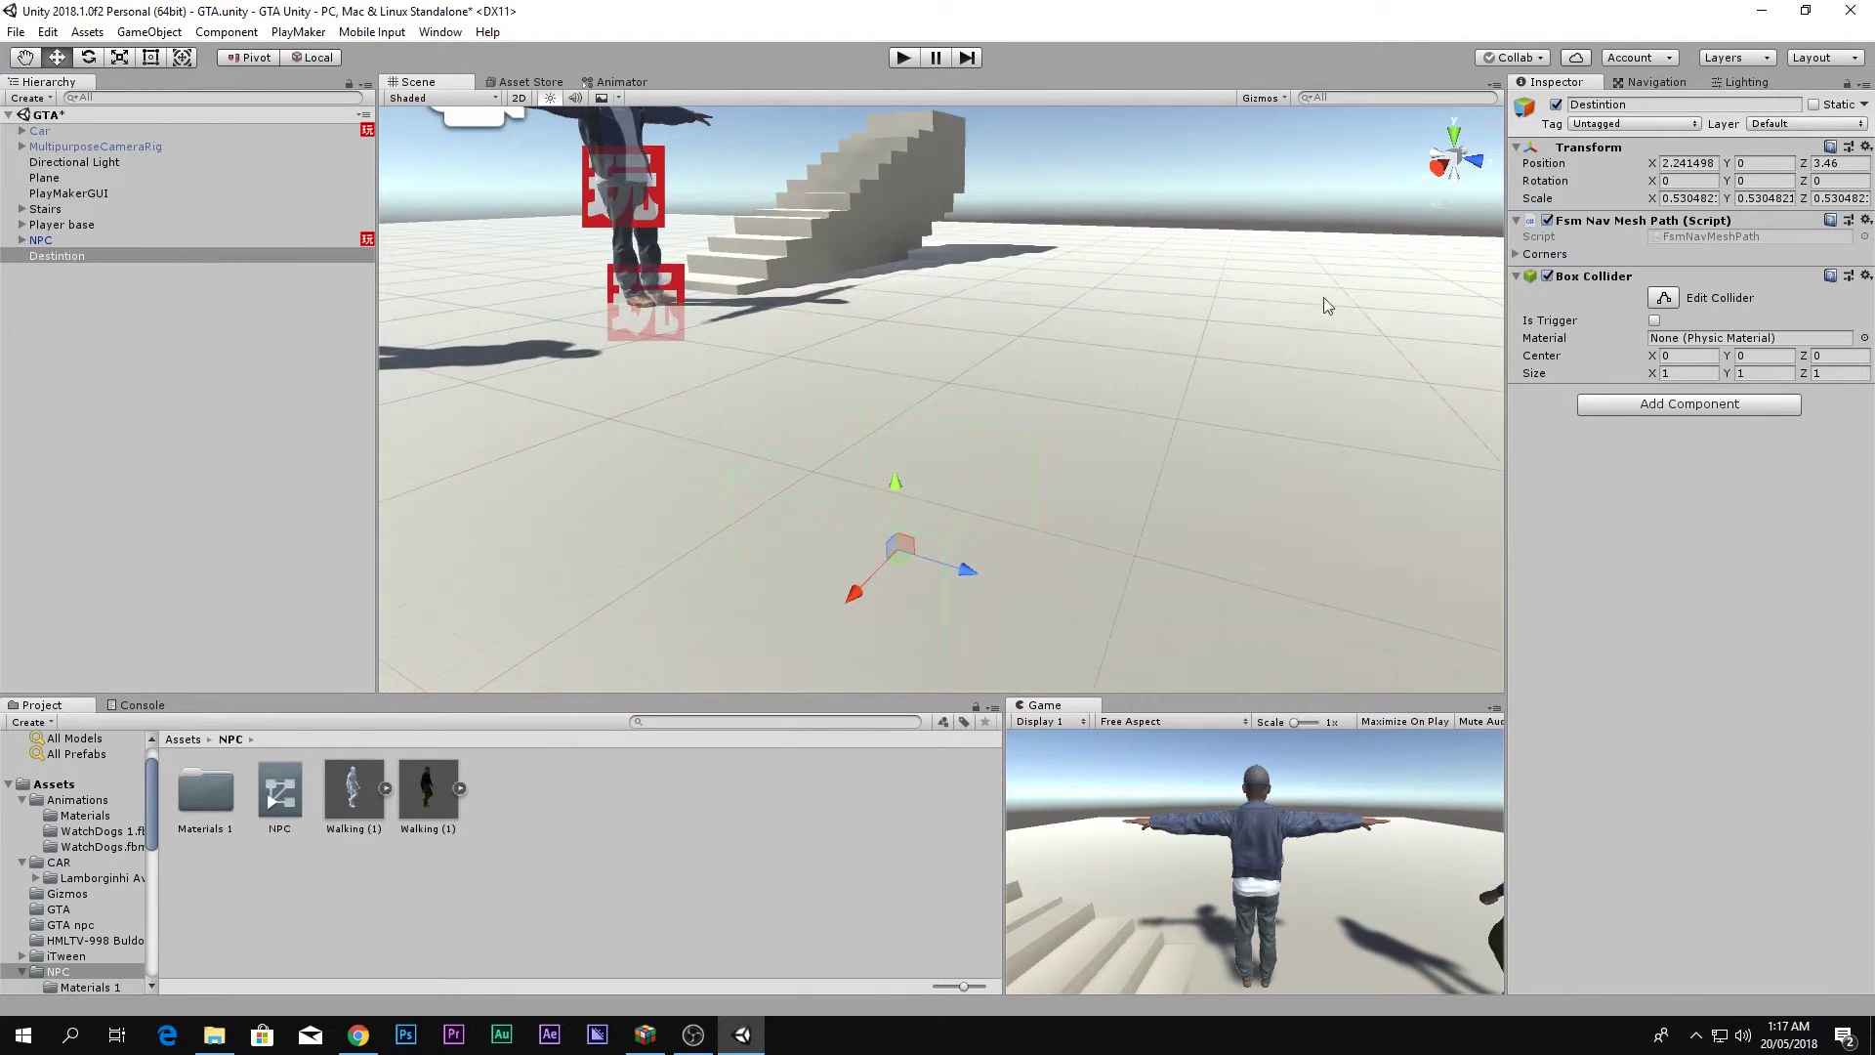
left_click(1438, 179)
scroll(1030, 449, "up", 2)
middle_click_drag(1066, 457, 1137, 490)
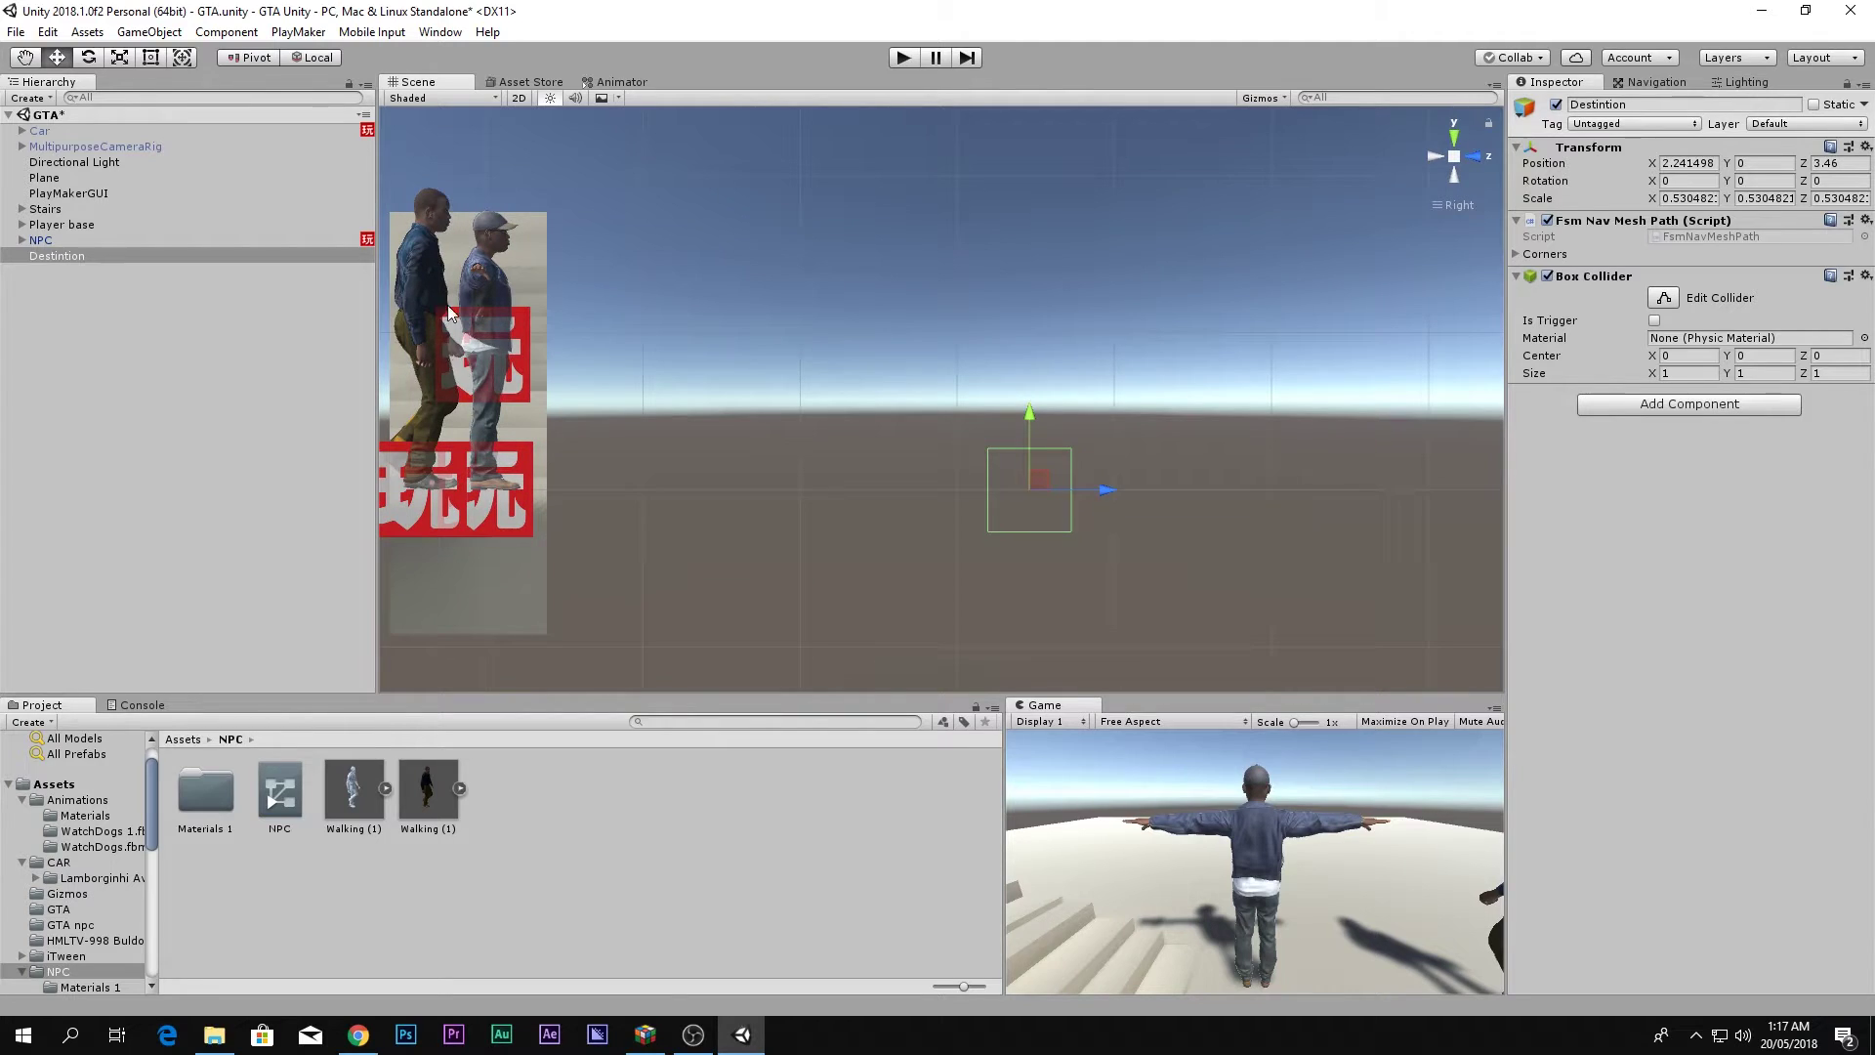
left_click(1757, 355)
type("0.45")
key("BackSpace")
key("BackSpace")
type("51")
left_click(1756, 373)
type("2.8")
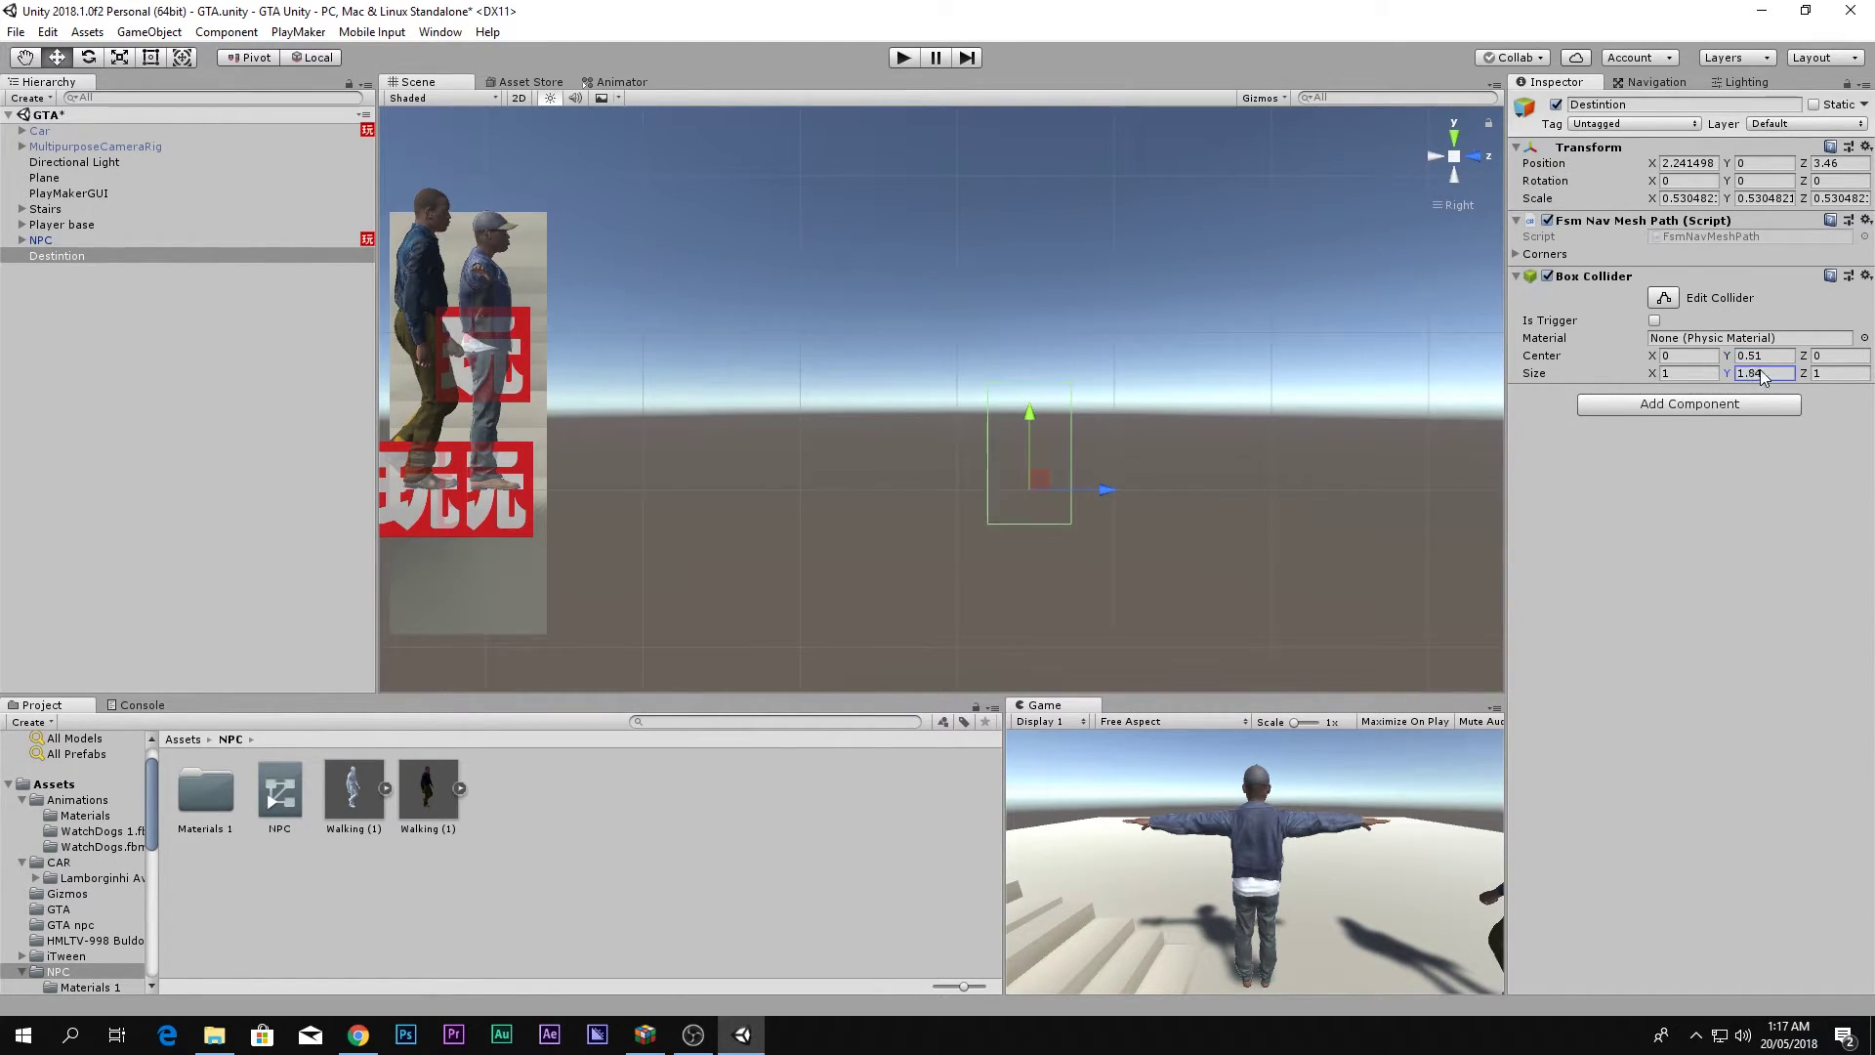
Raise the Box Collider's Y center to 1.37 and make the collider a trigger.
left_click(1764, 355)
type("1.37")
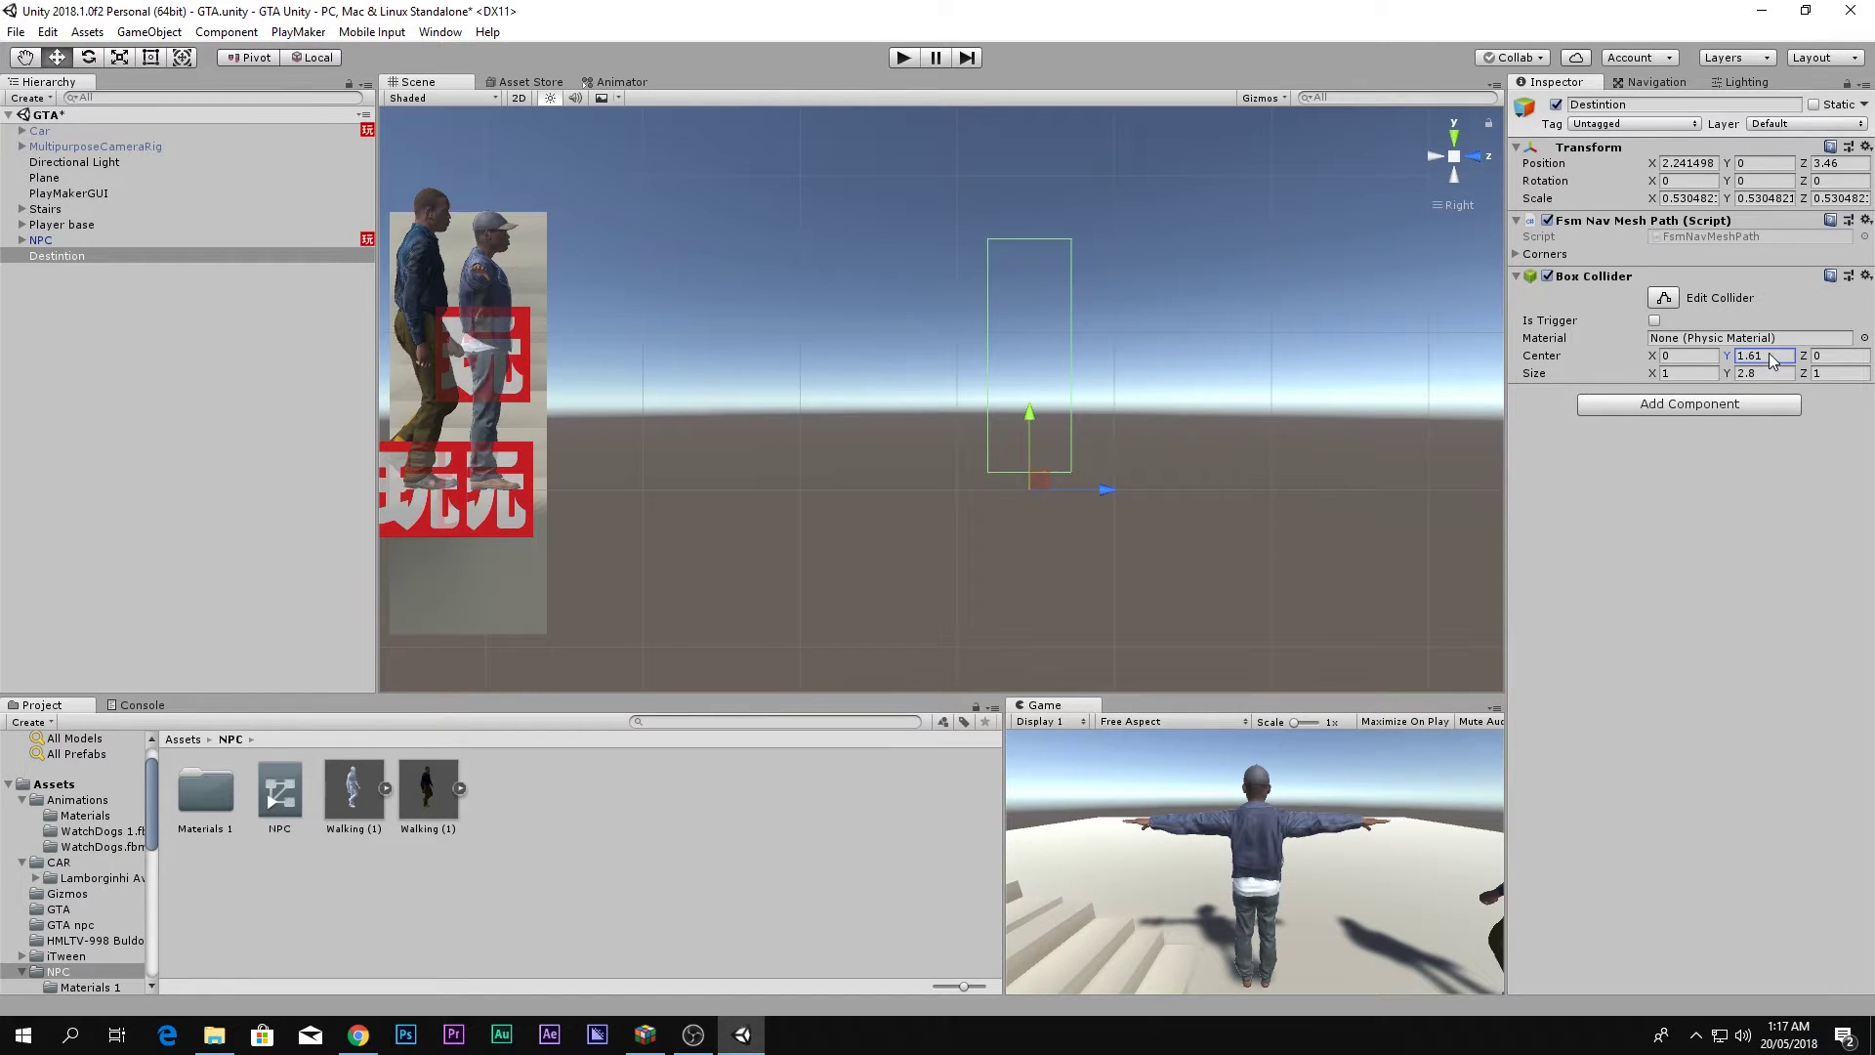
left_click(1653, 321)
Create a new tag named NPC in the project's tag list.
left_click(40, 240)
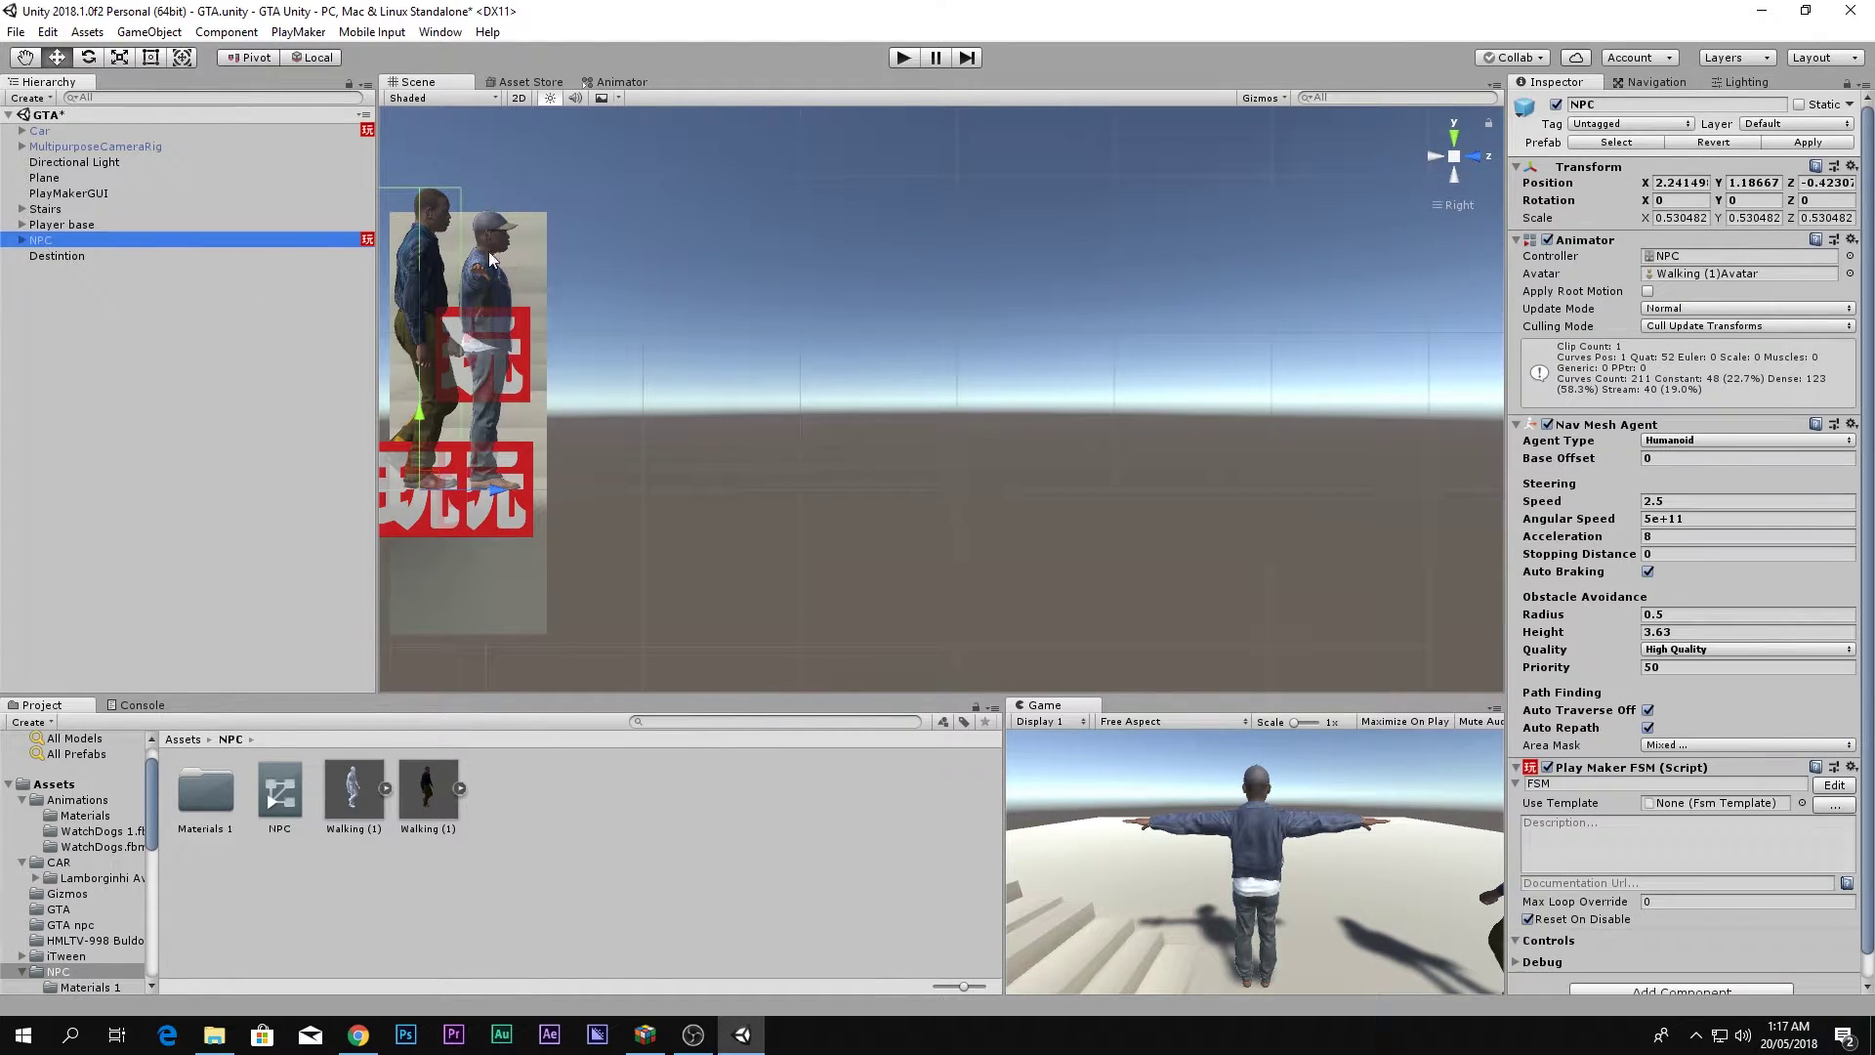
left_click(1629, 124)
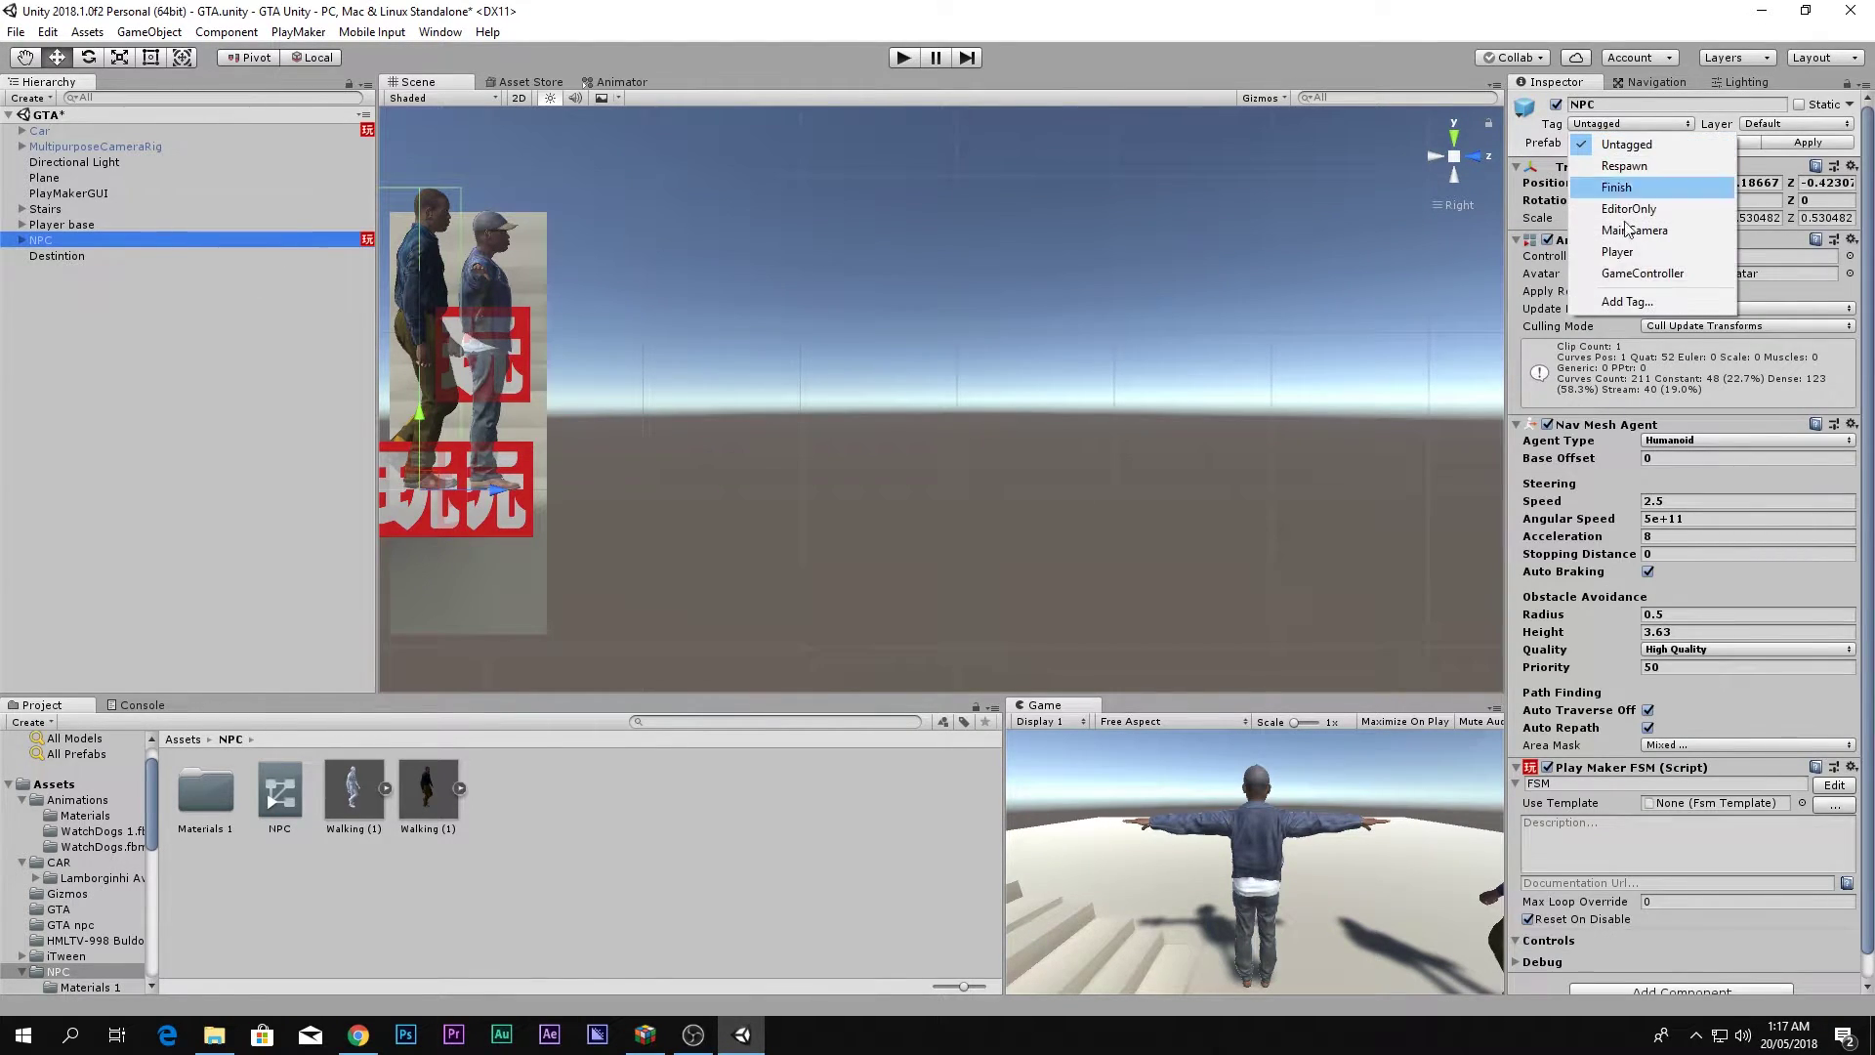
left_click(1626, 302)
left_click(1831, 191)
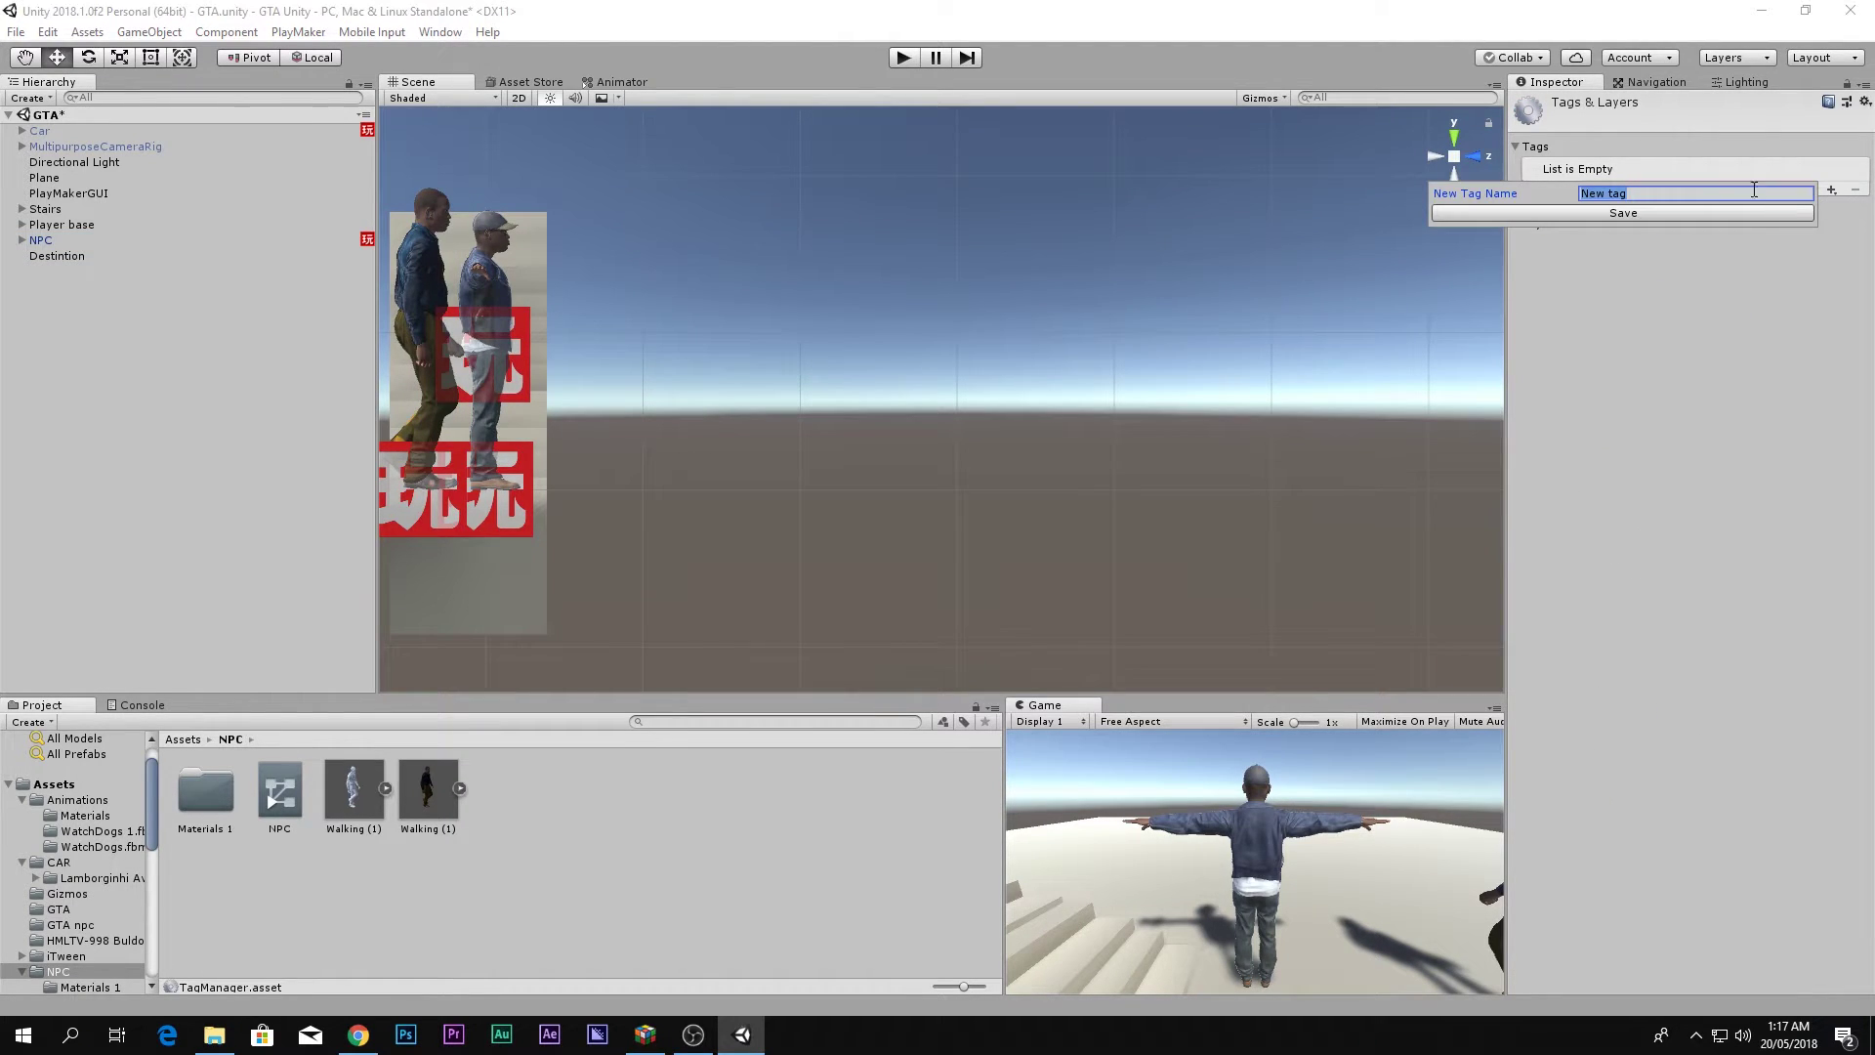
type("NPC")
left_click(1672, 211)
Assign the NPC tag to the NPC object.
left_click(93, 241)
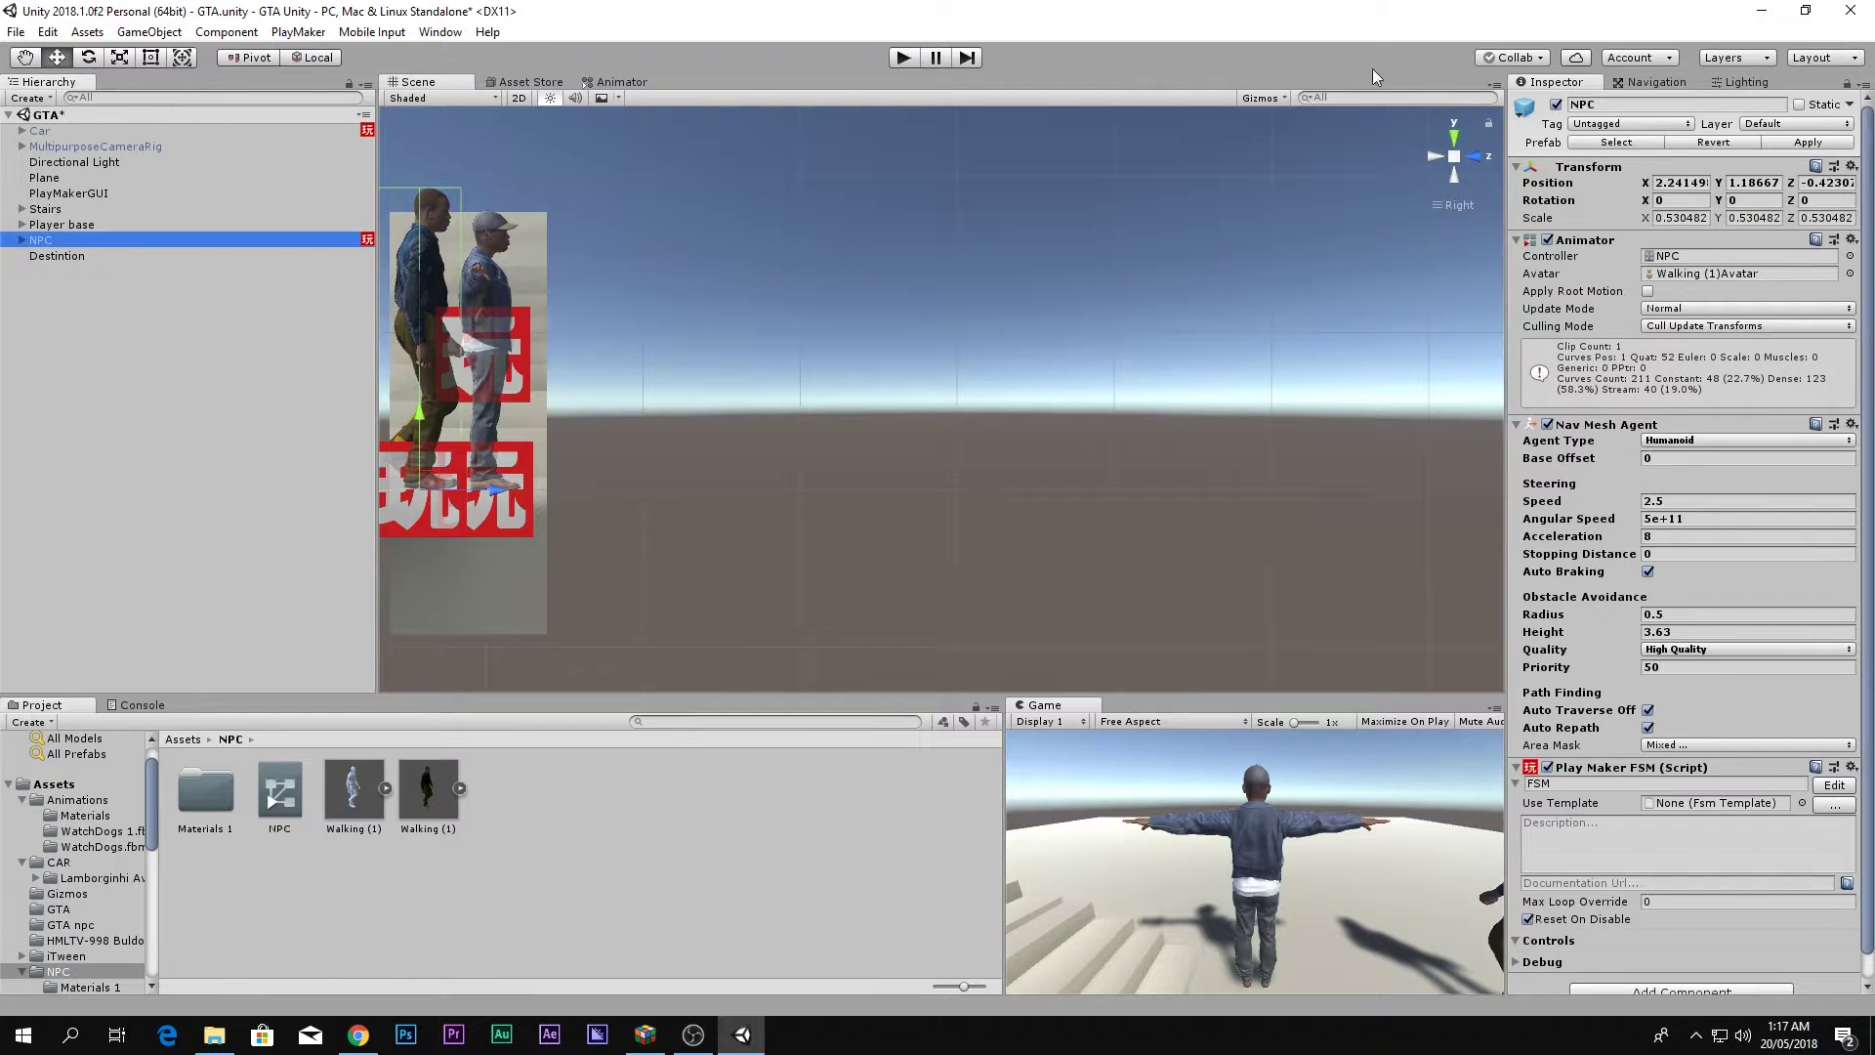
left_click(1610, 123)
left_click(1611, 293)
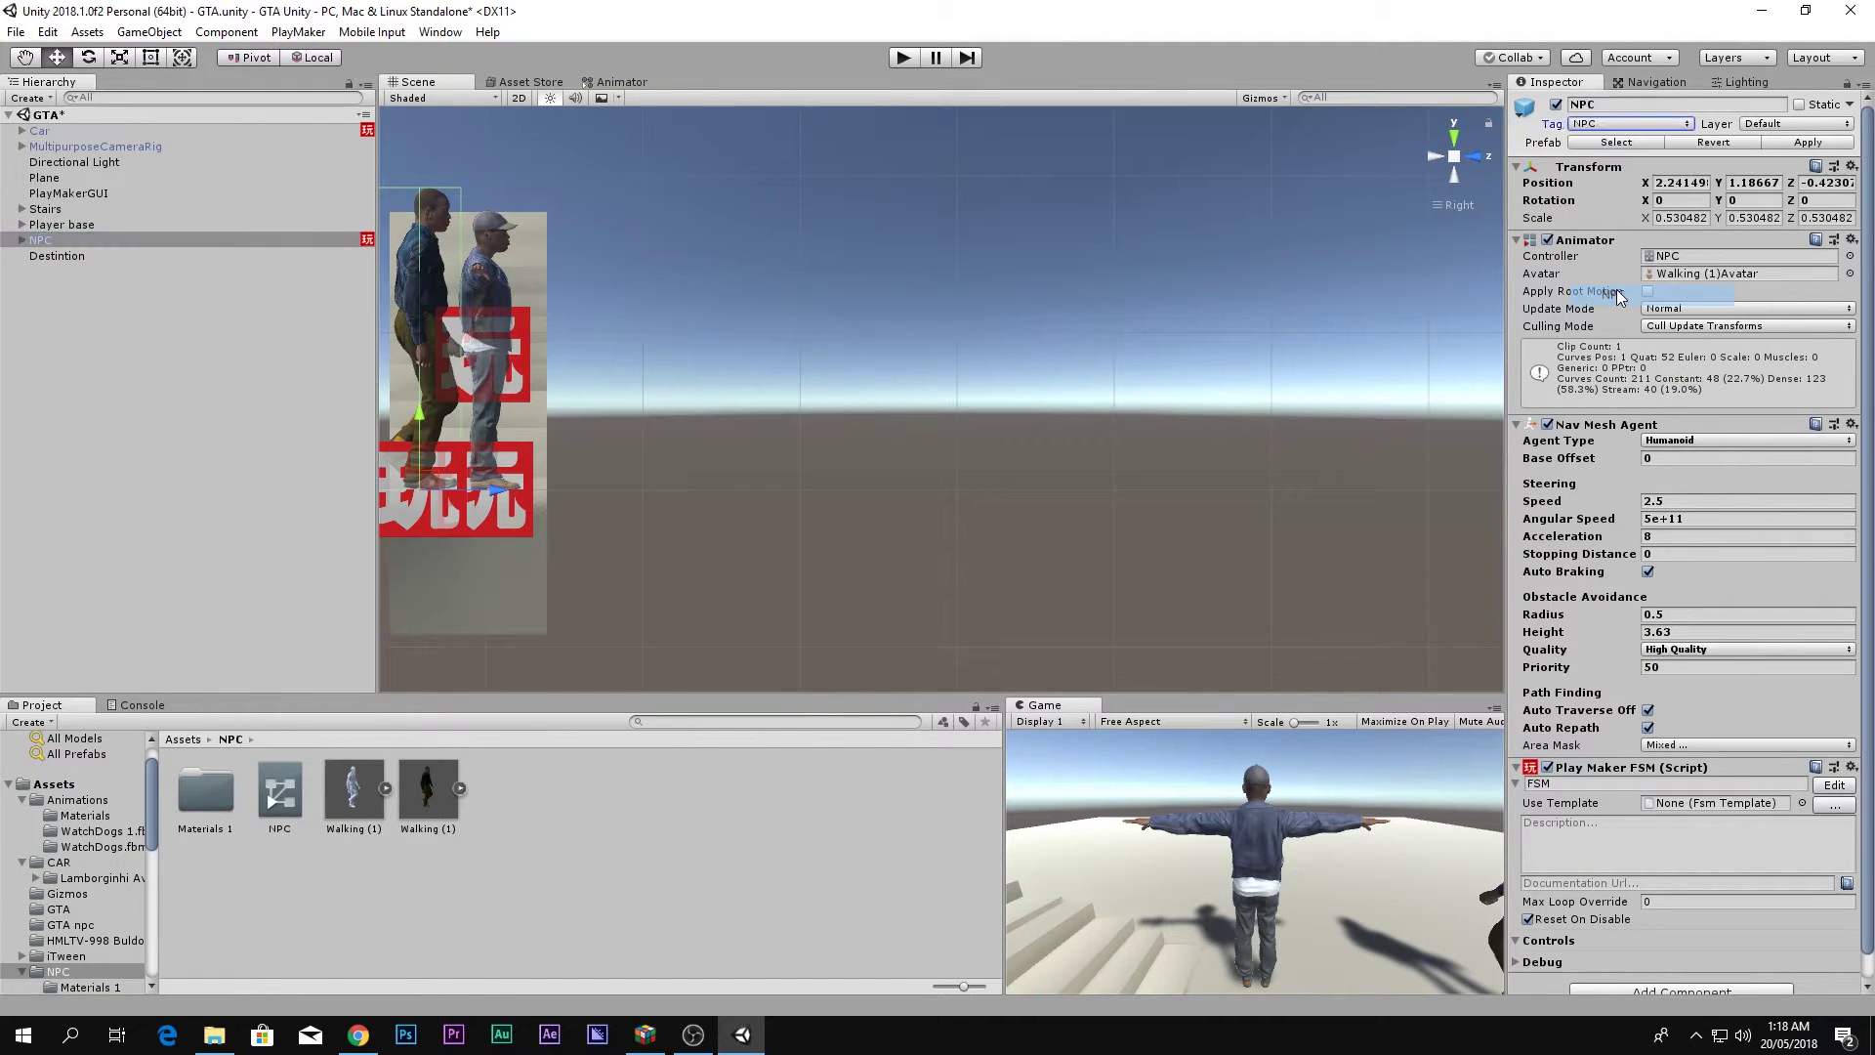
Add a PlayMaker FSM component to the Destintion object and open it for editing.
left_click(115, 271)
left_click(94, 258)
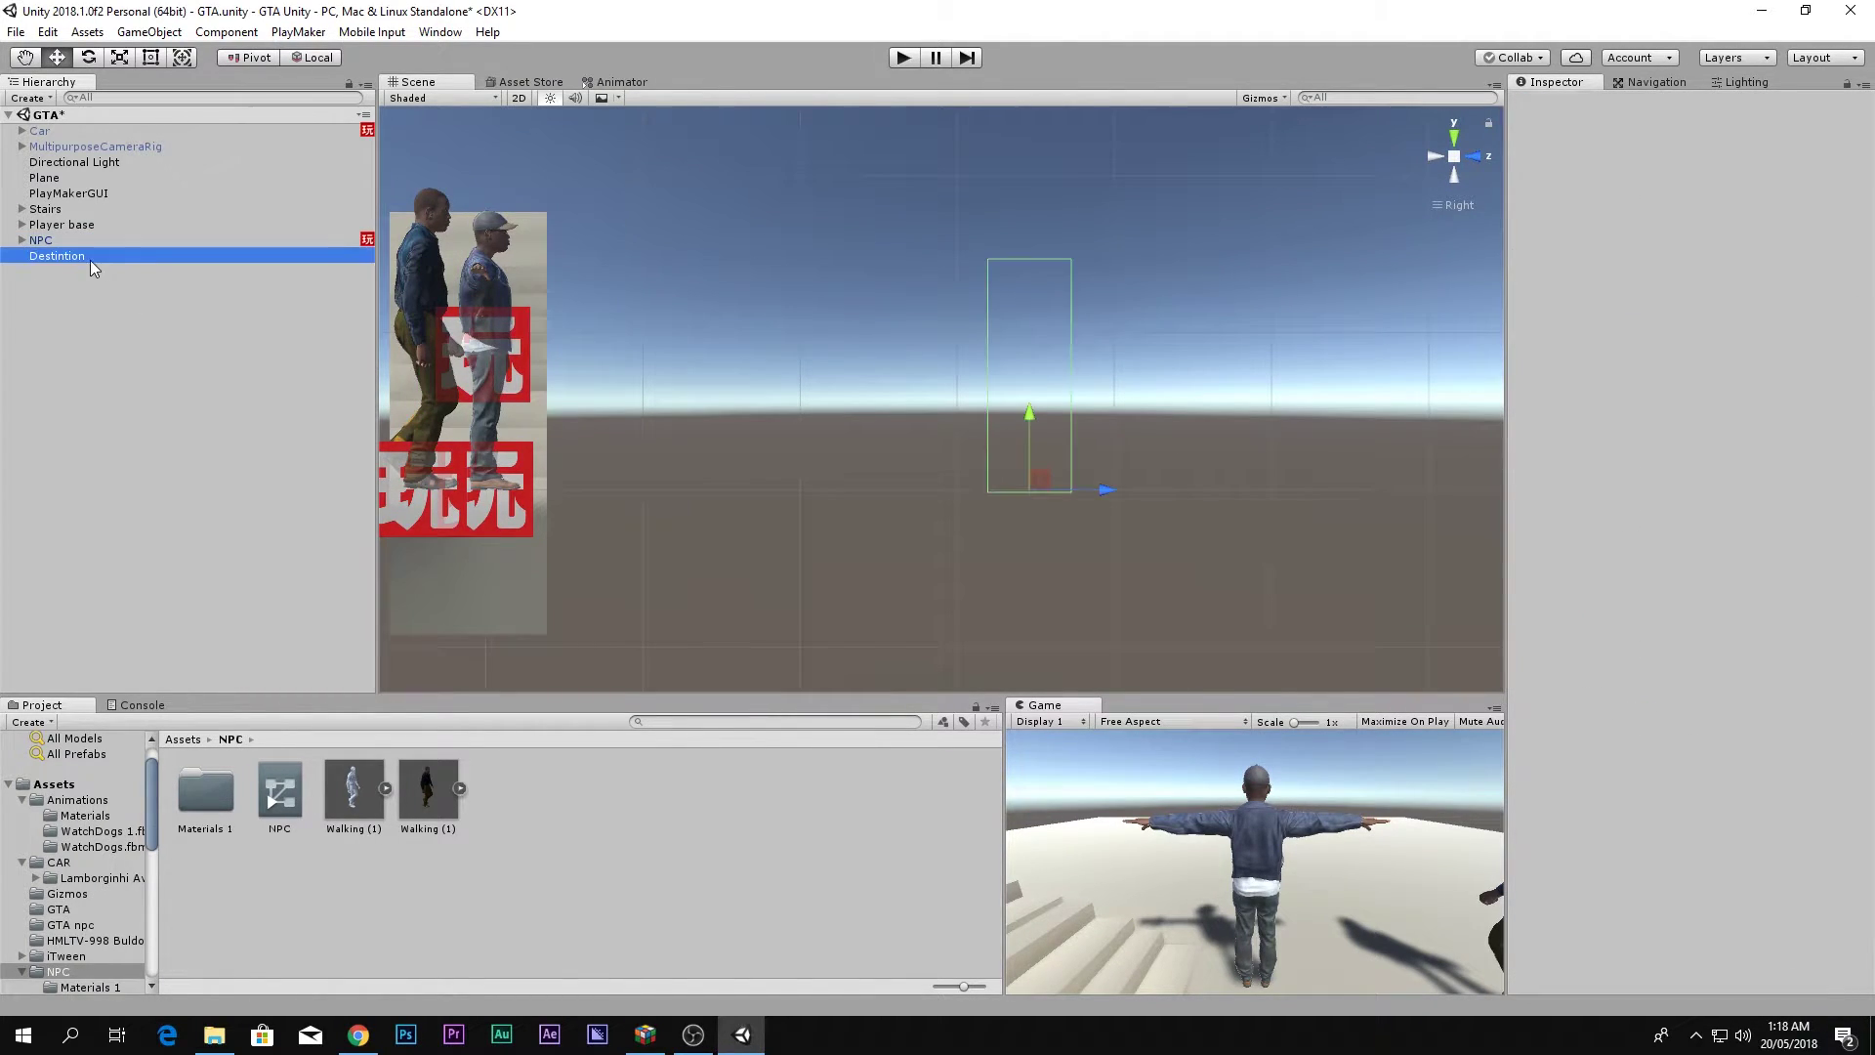
left_click(1651, 403)
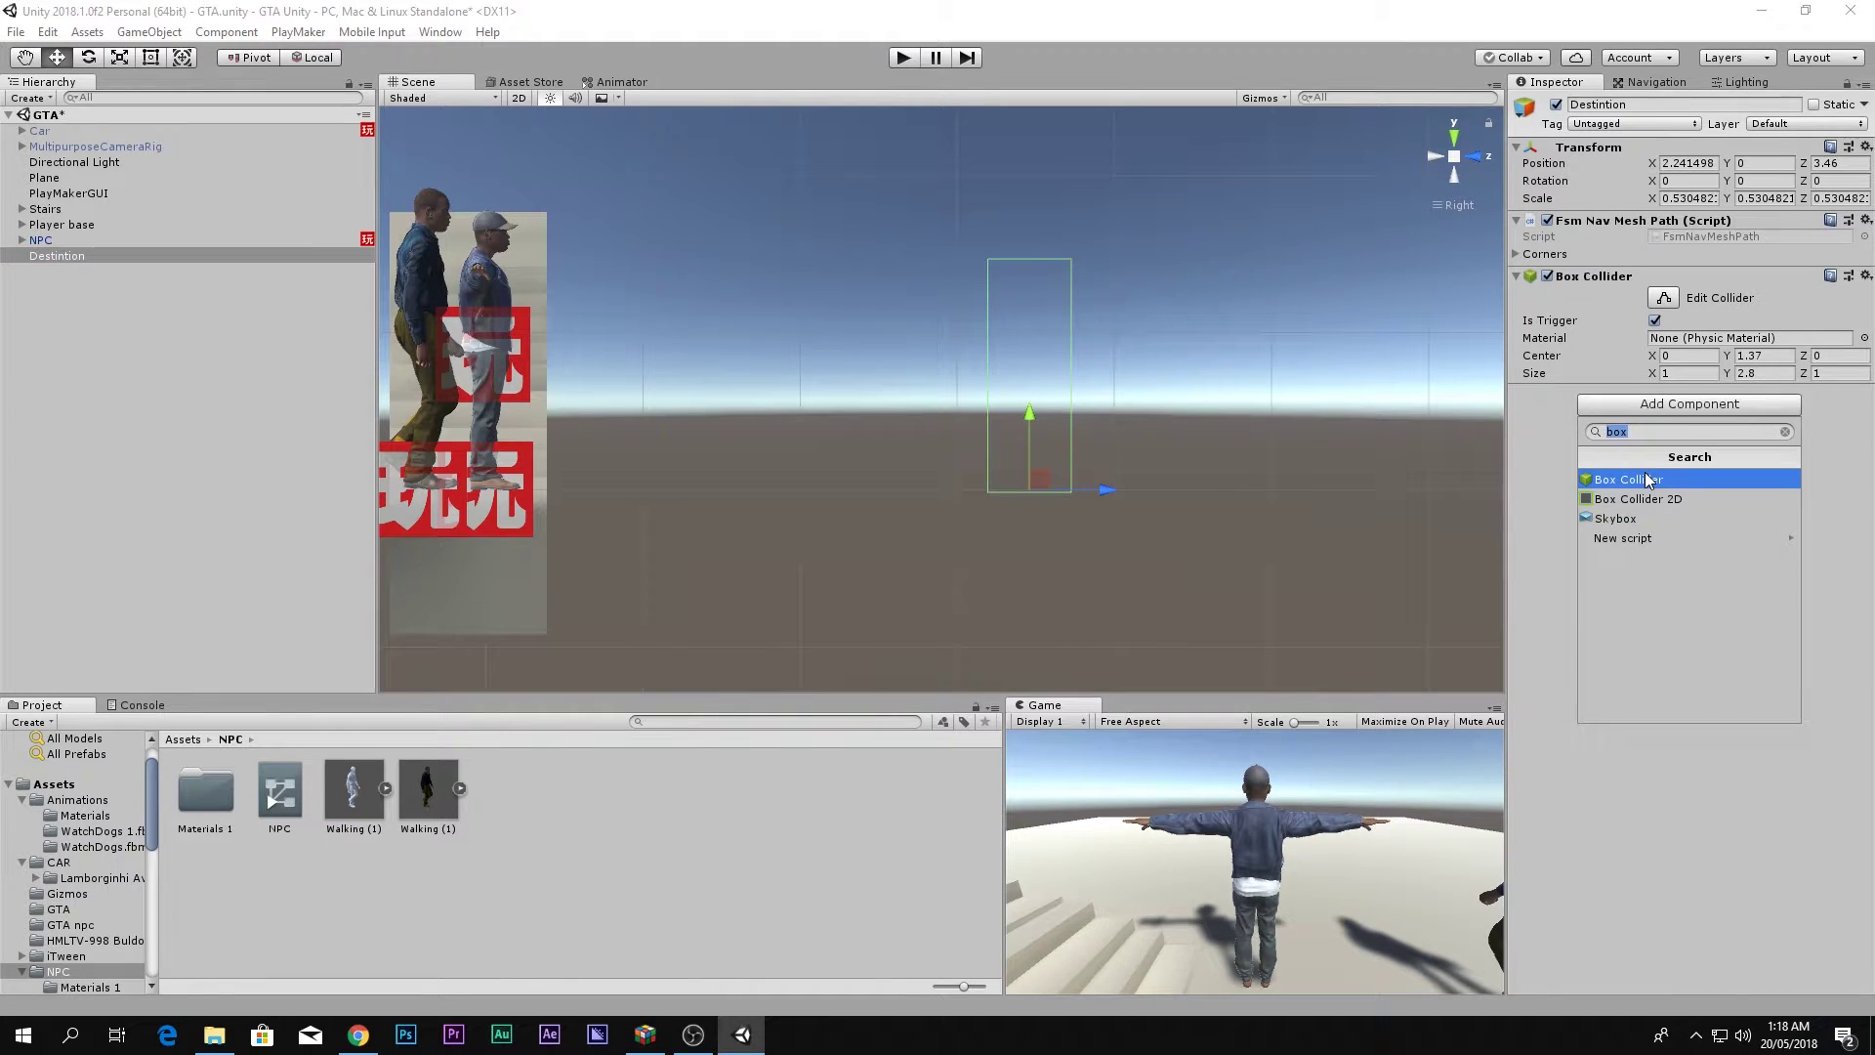
type("fsm")
left_click(1626, 517)
left_click(1848, 412)
left_click_drag(1125, 178, 1172, 160)
Add a Trigger Event action to State 1 of Destintion's FSM.
double_click(1365, 391)
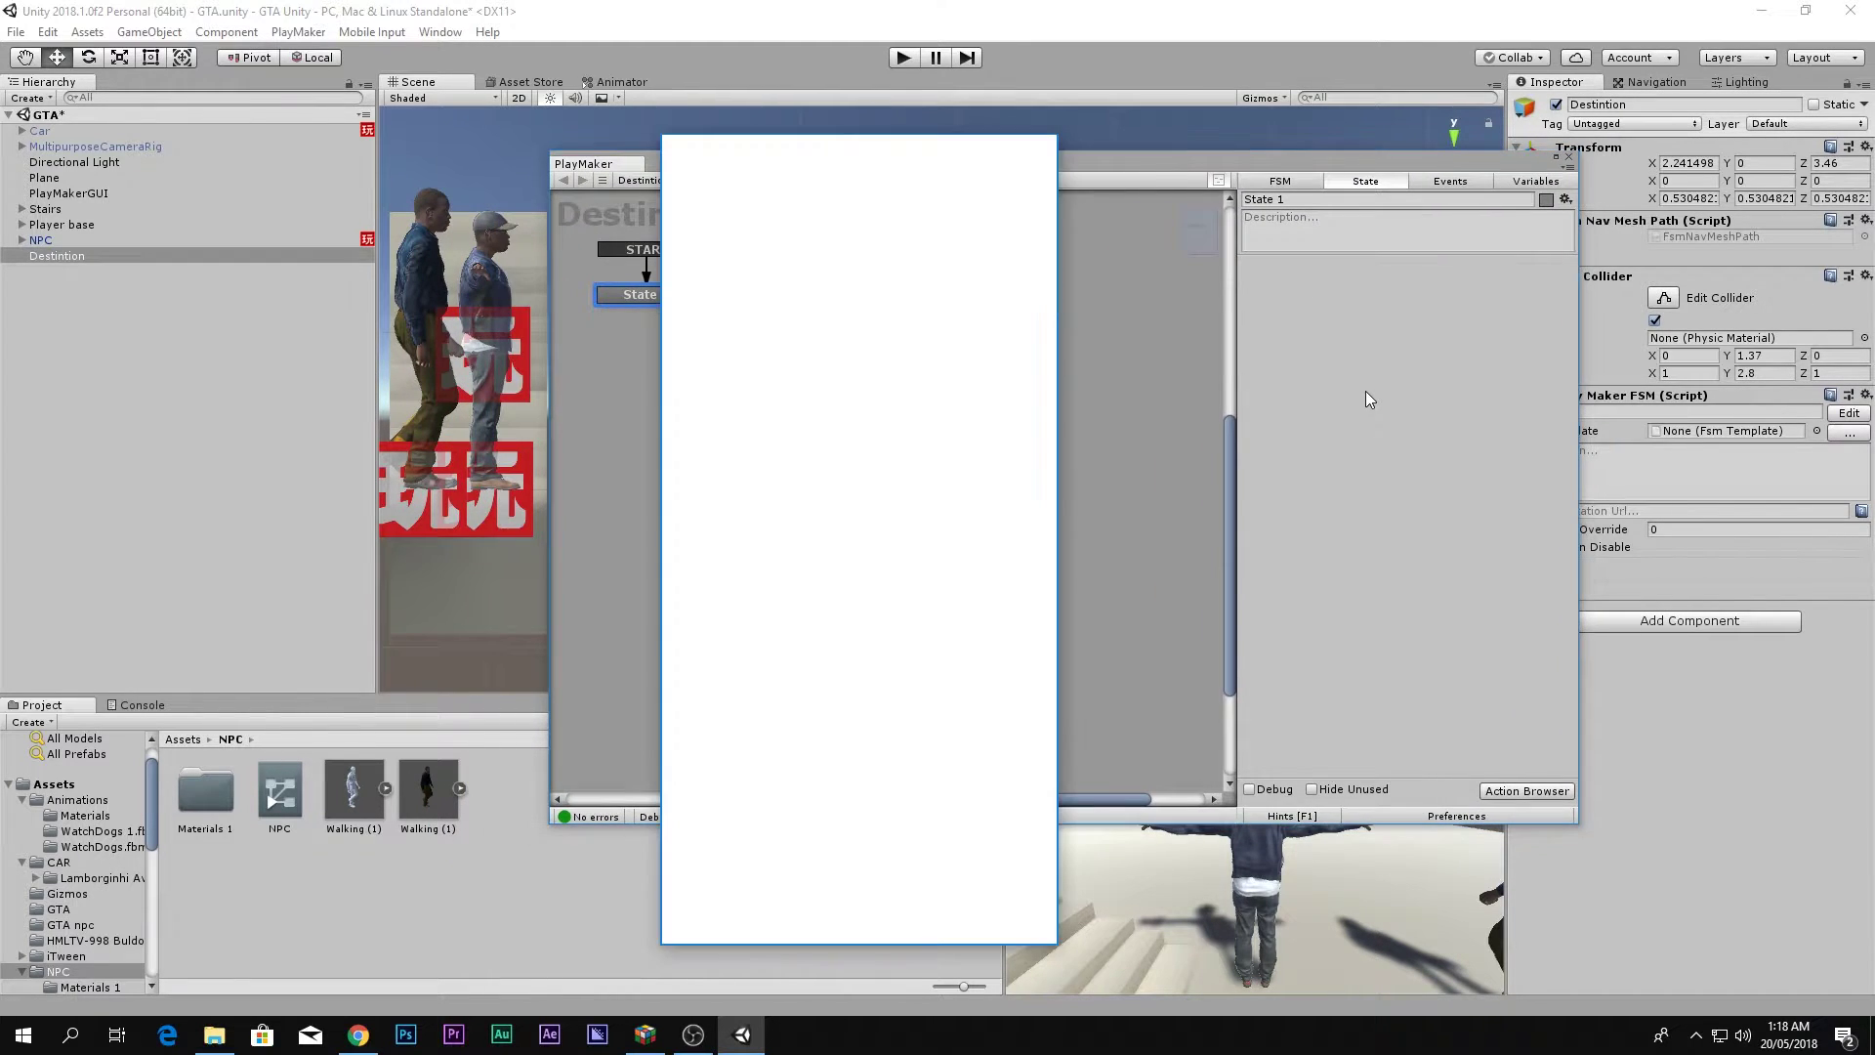
type("triig")
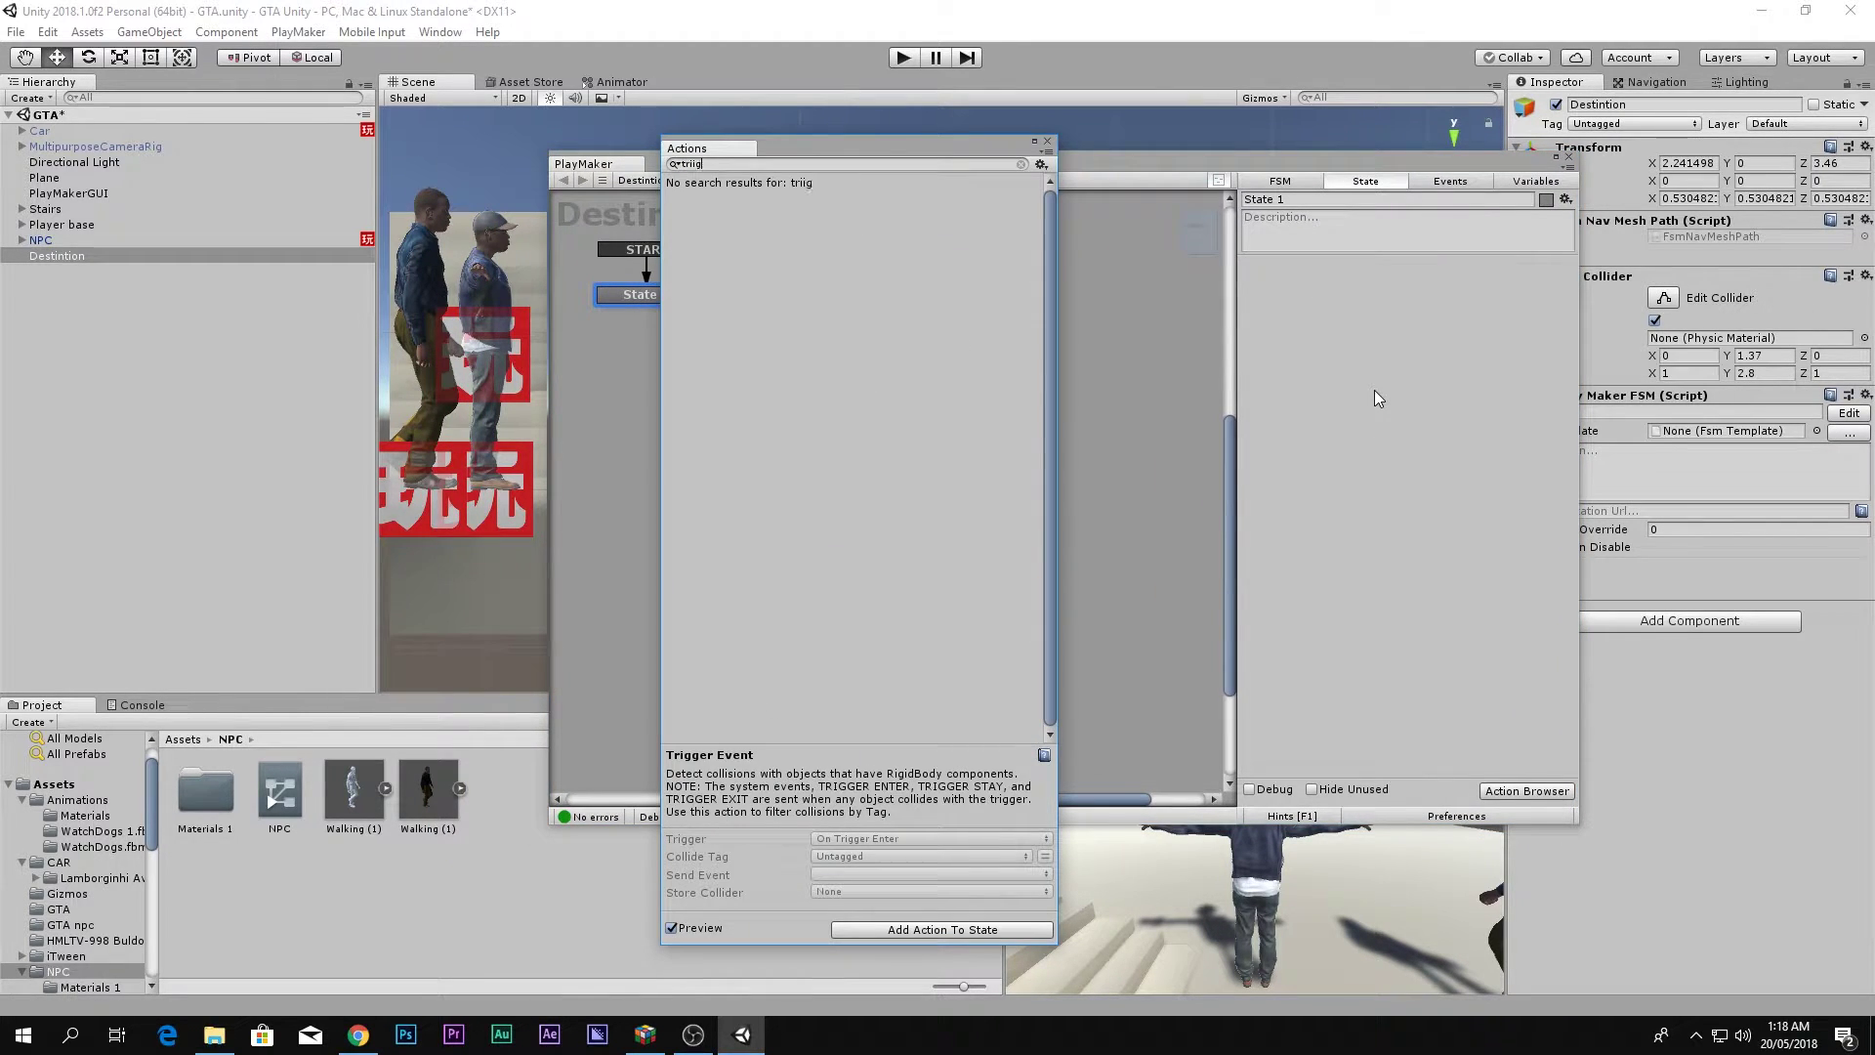
key("BackSpace")
key("BackSpace")
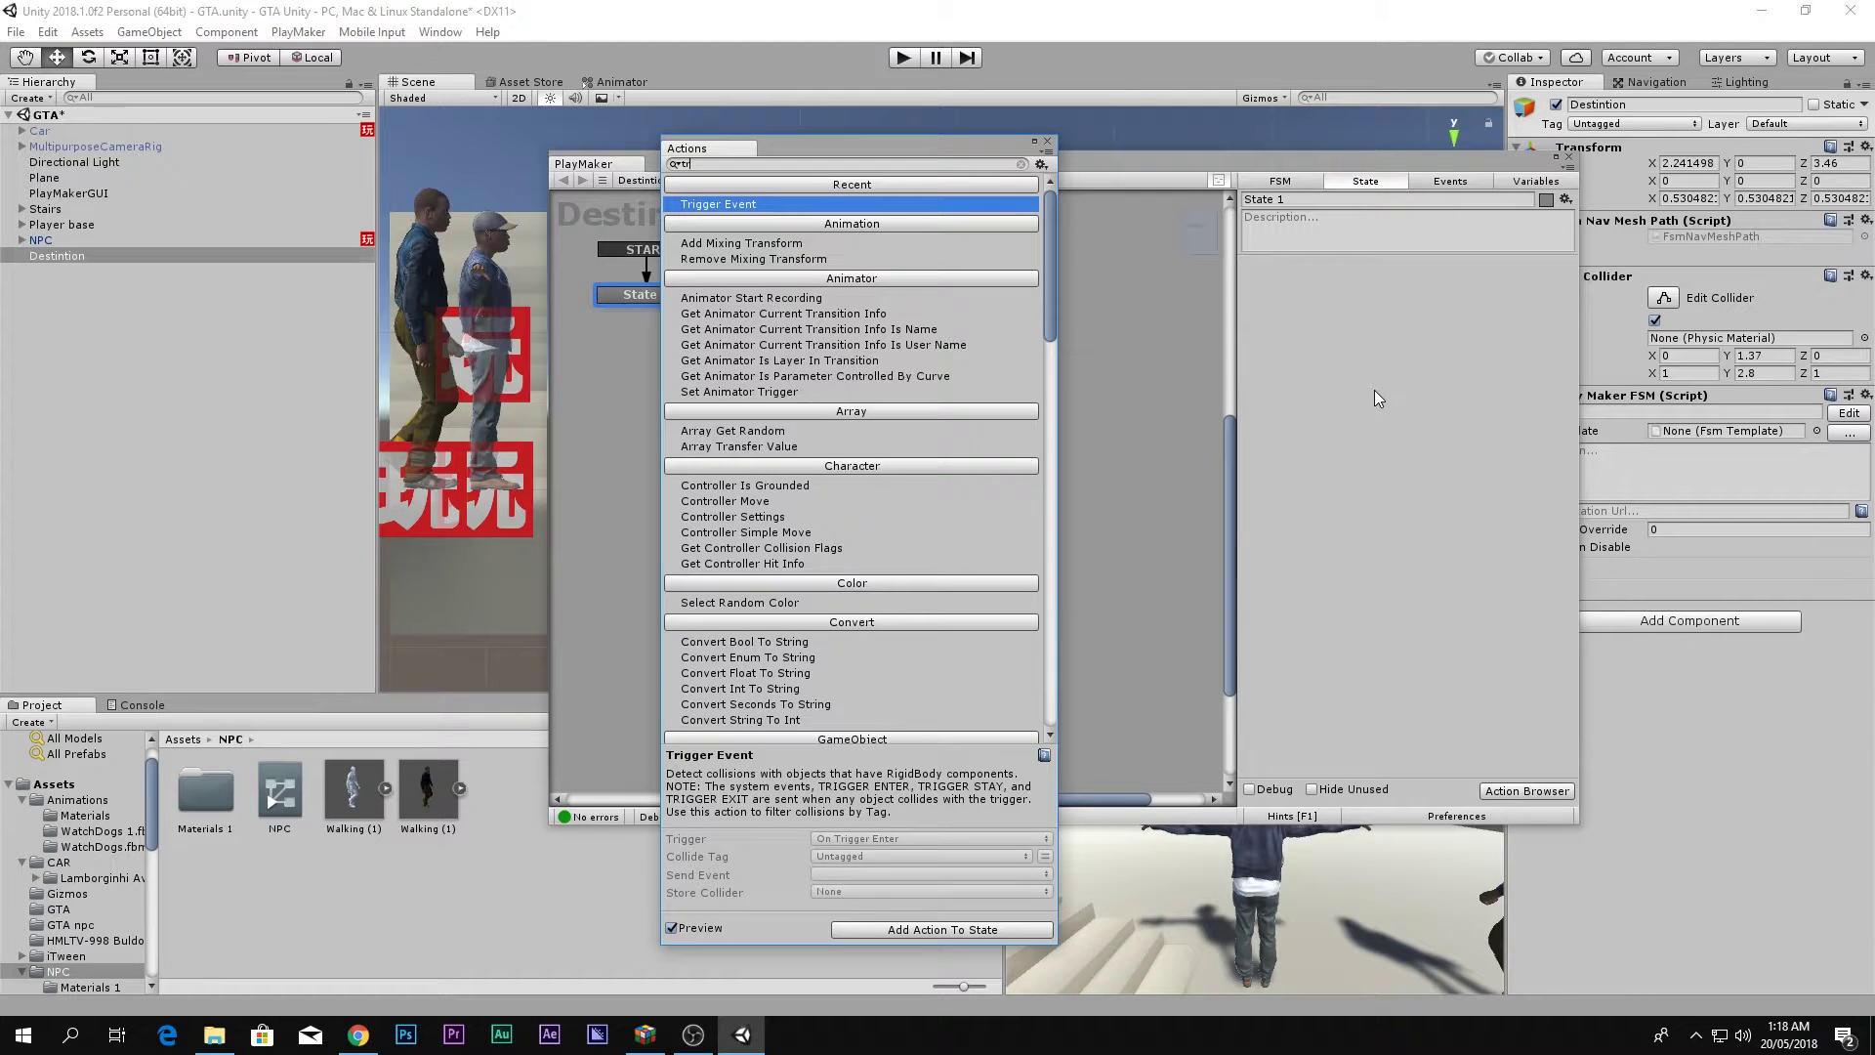
key("Return")
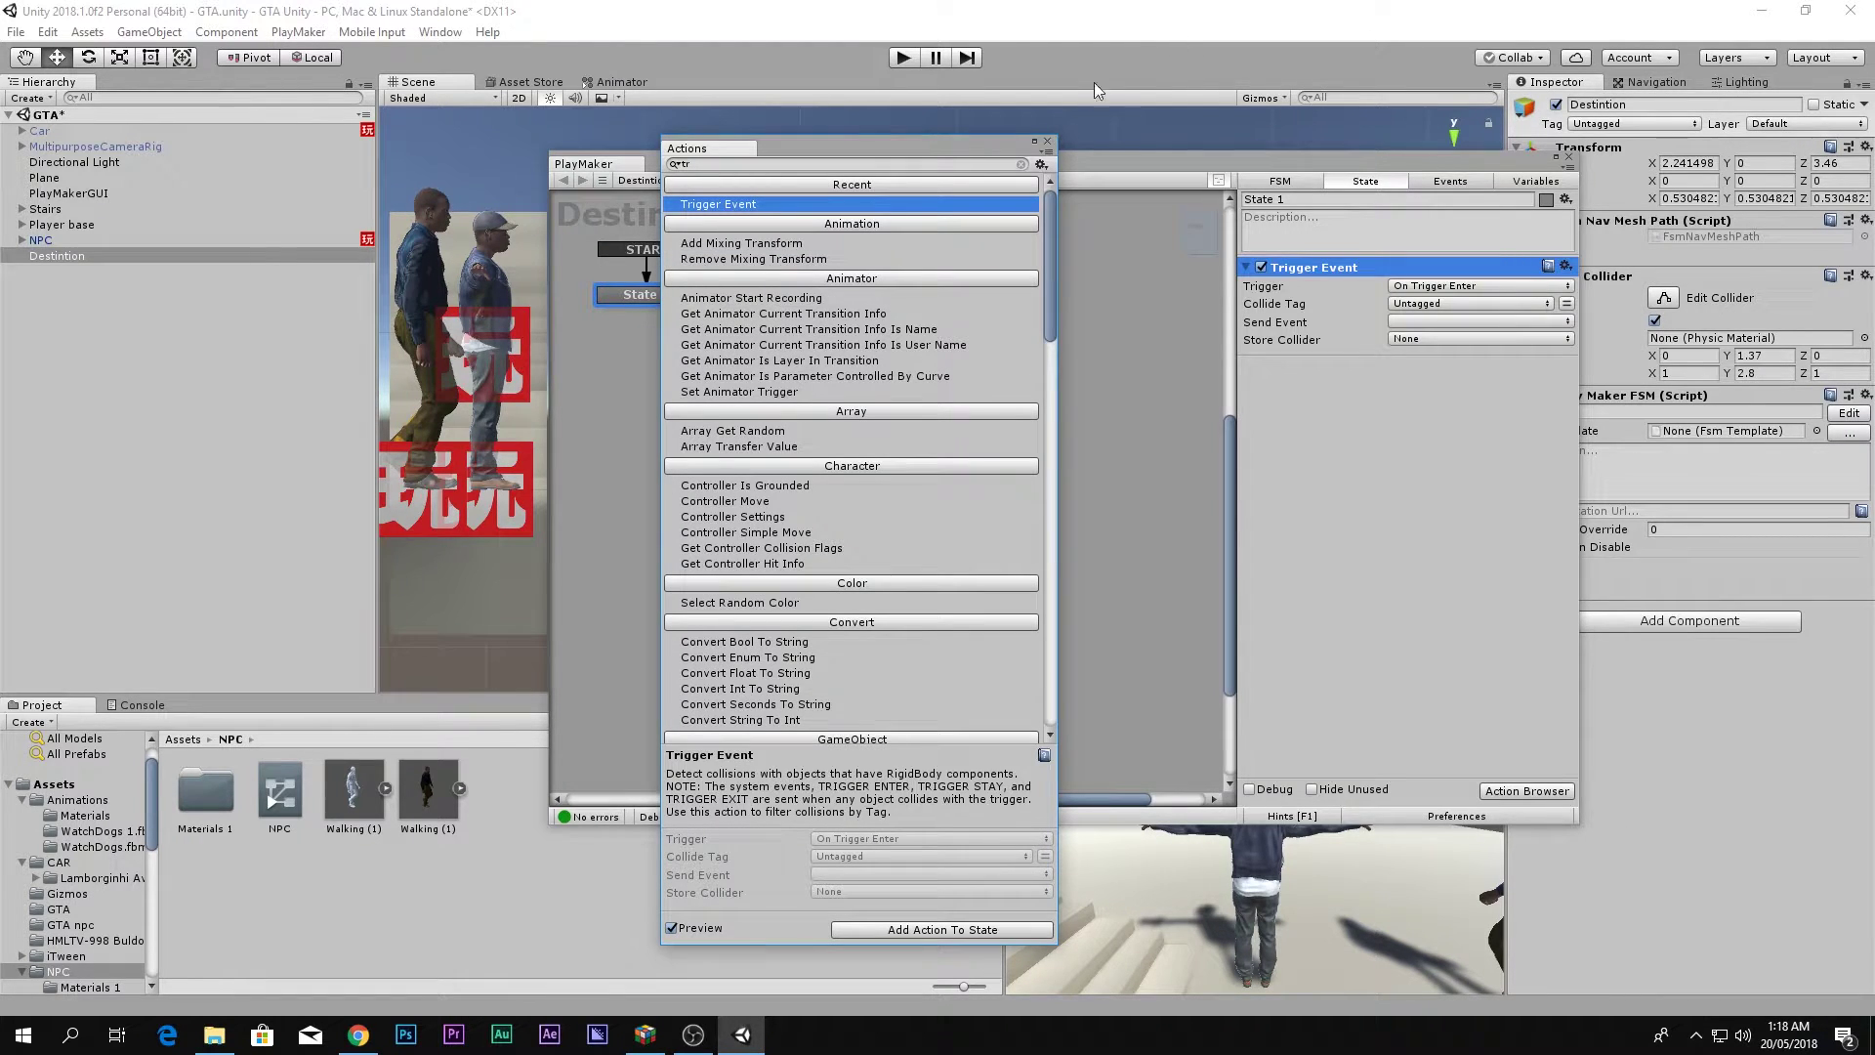
left_click(1047, 141)
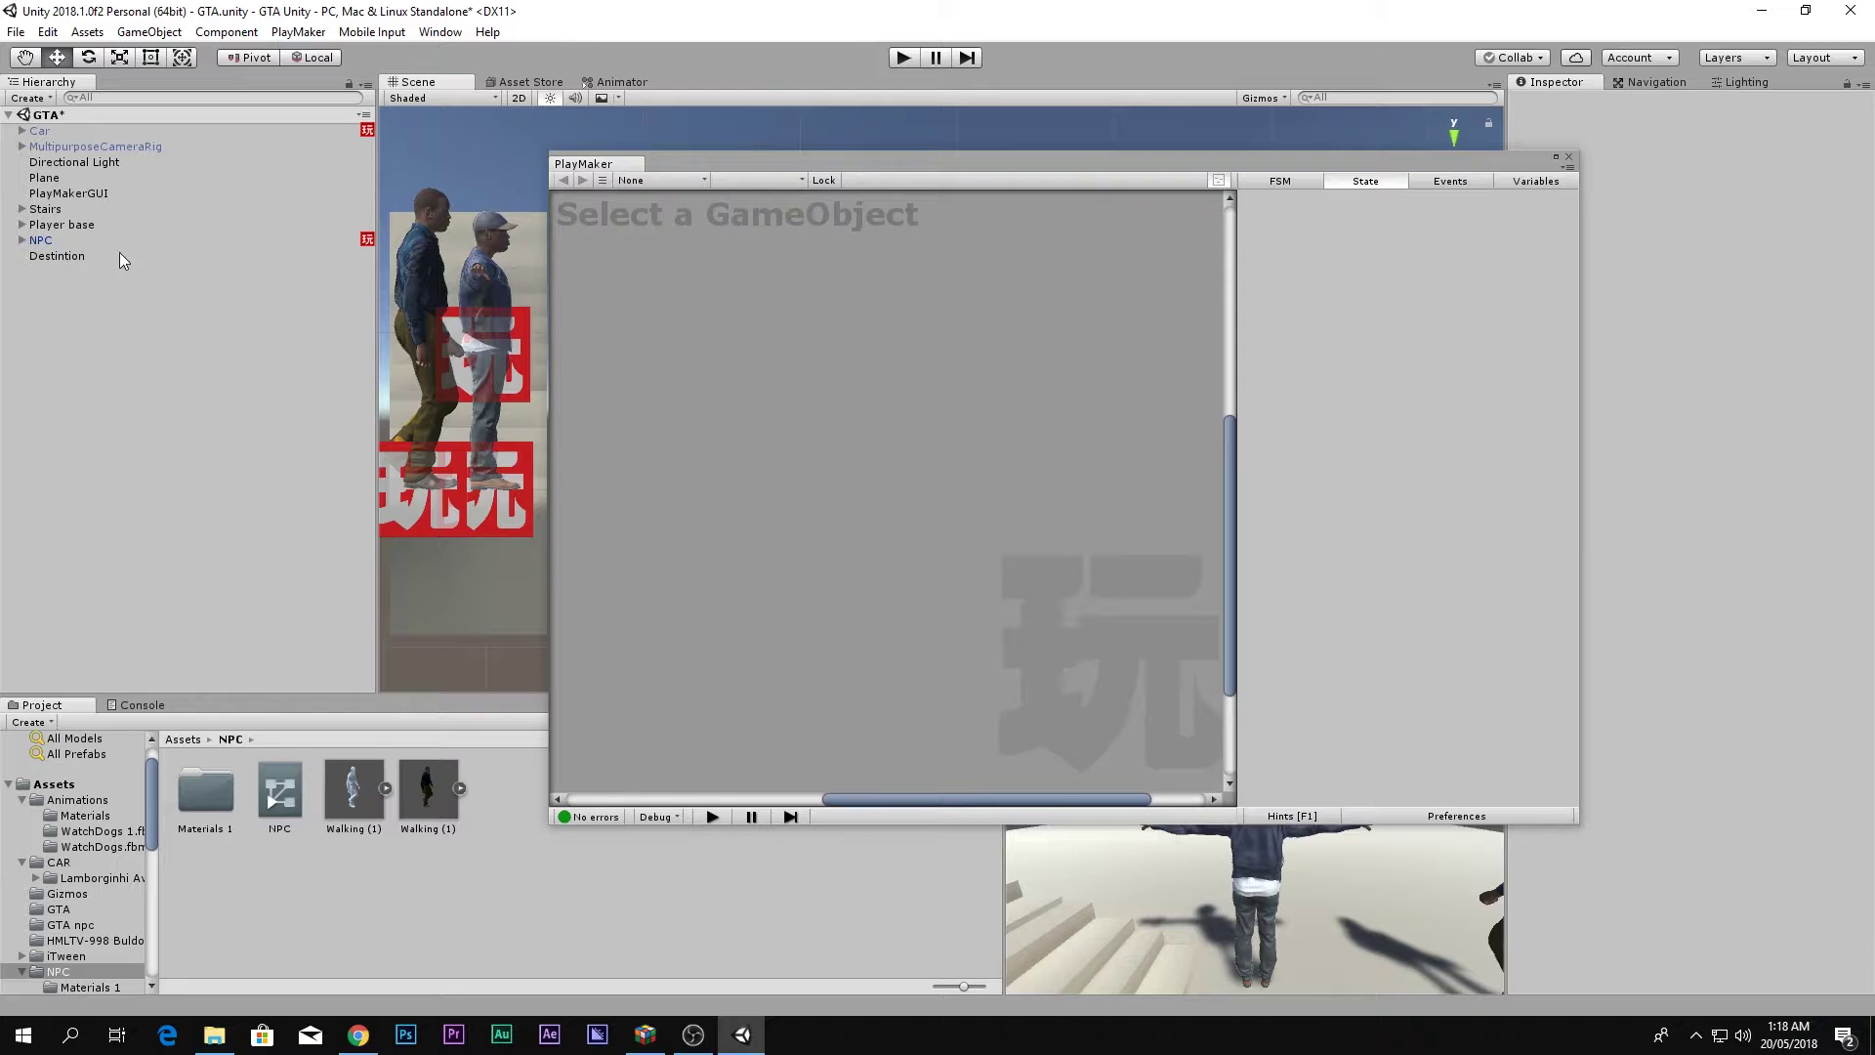
left_click(75, 255)
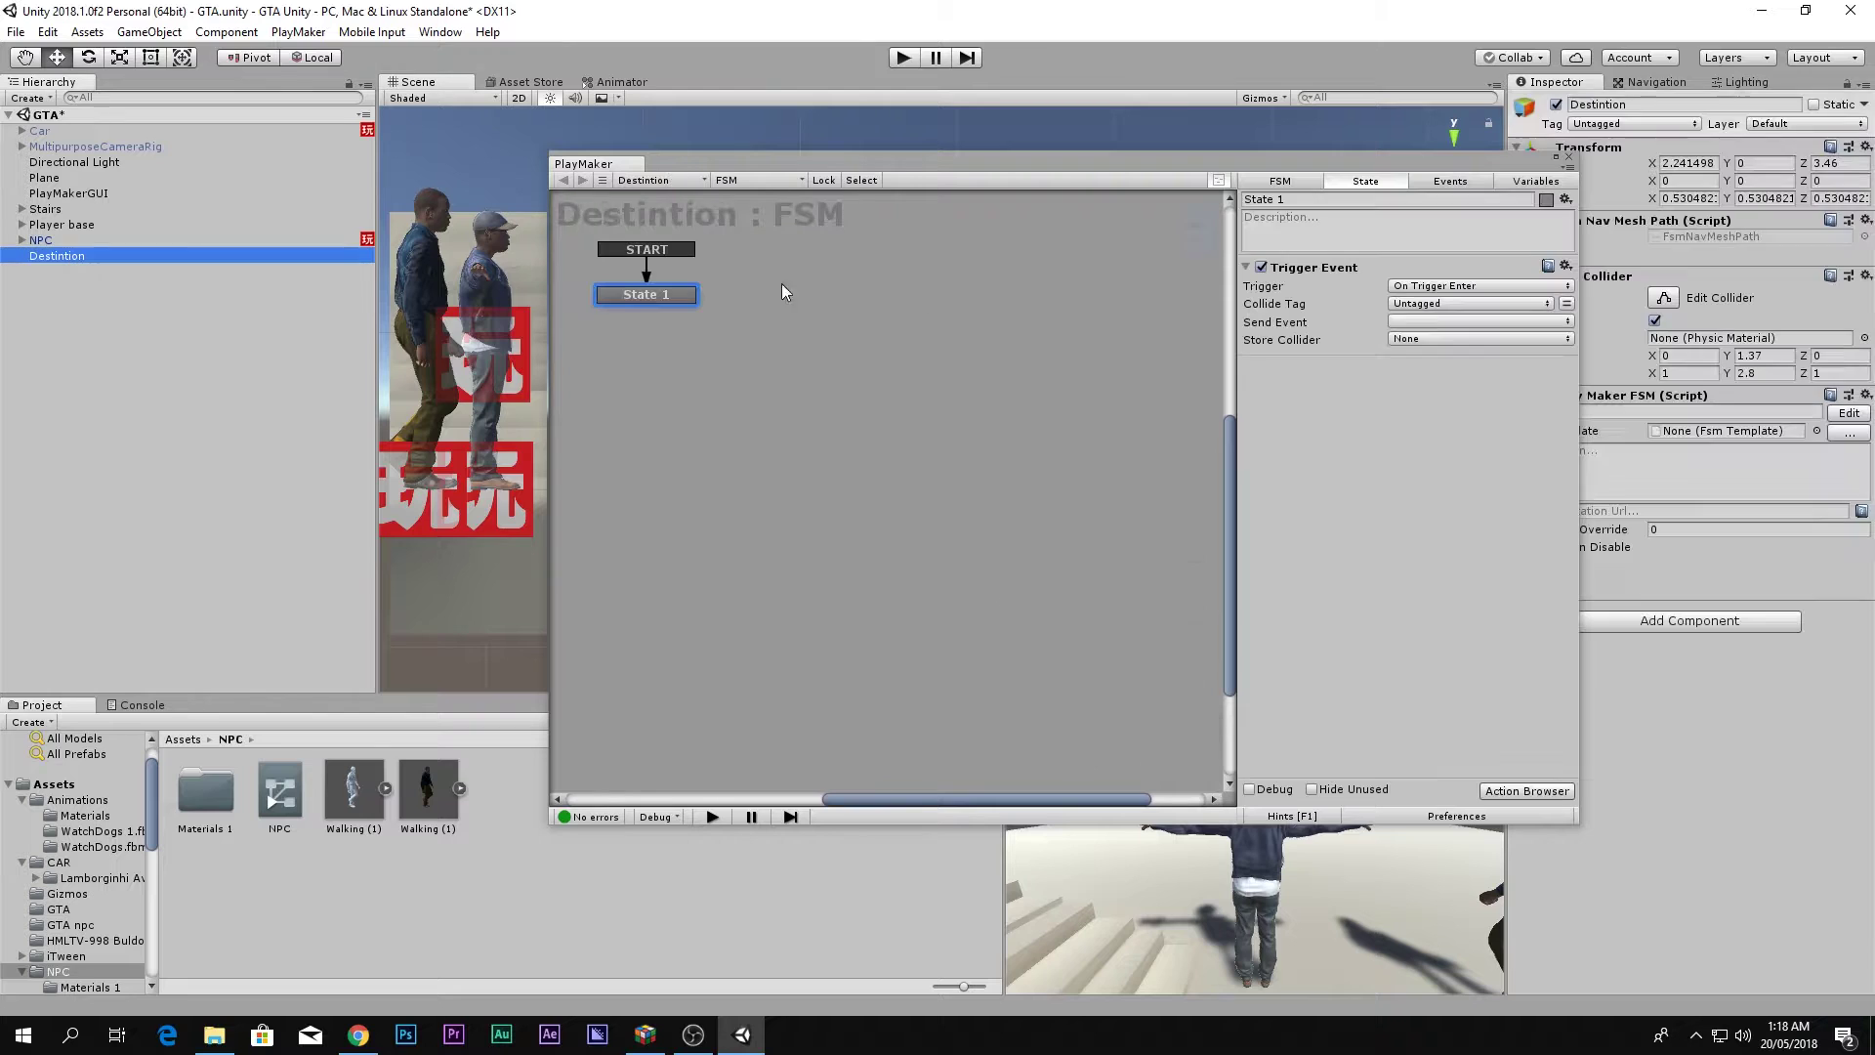
Set the Trigger Event's collide tag to NPC and make it send a new event named Change position.
left_click(1441, 309)
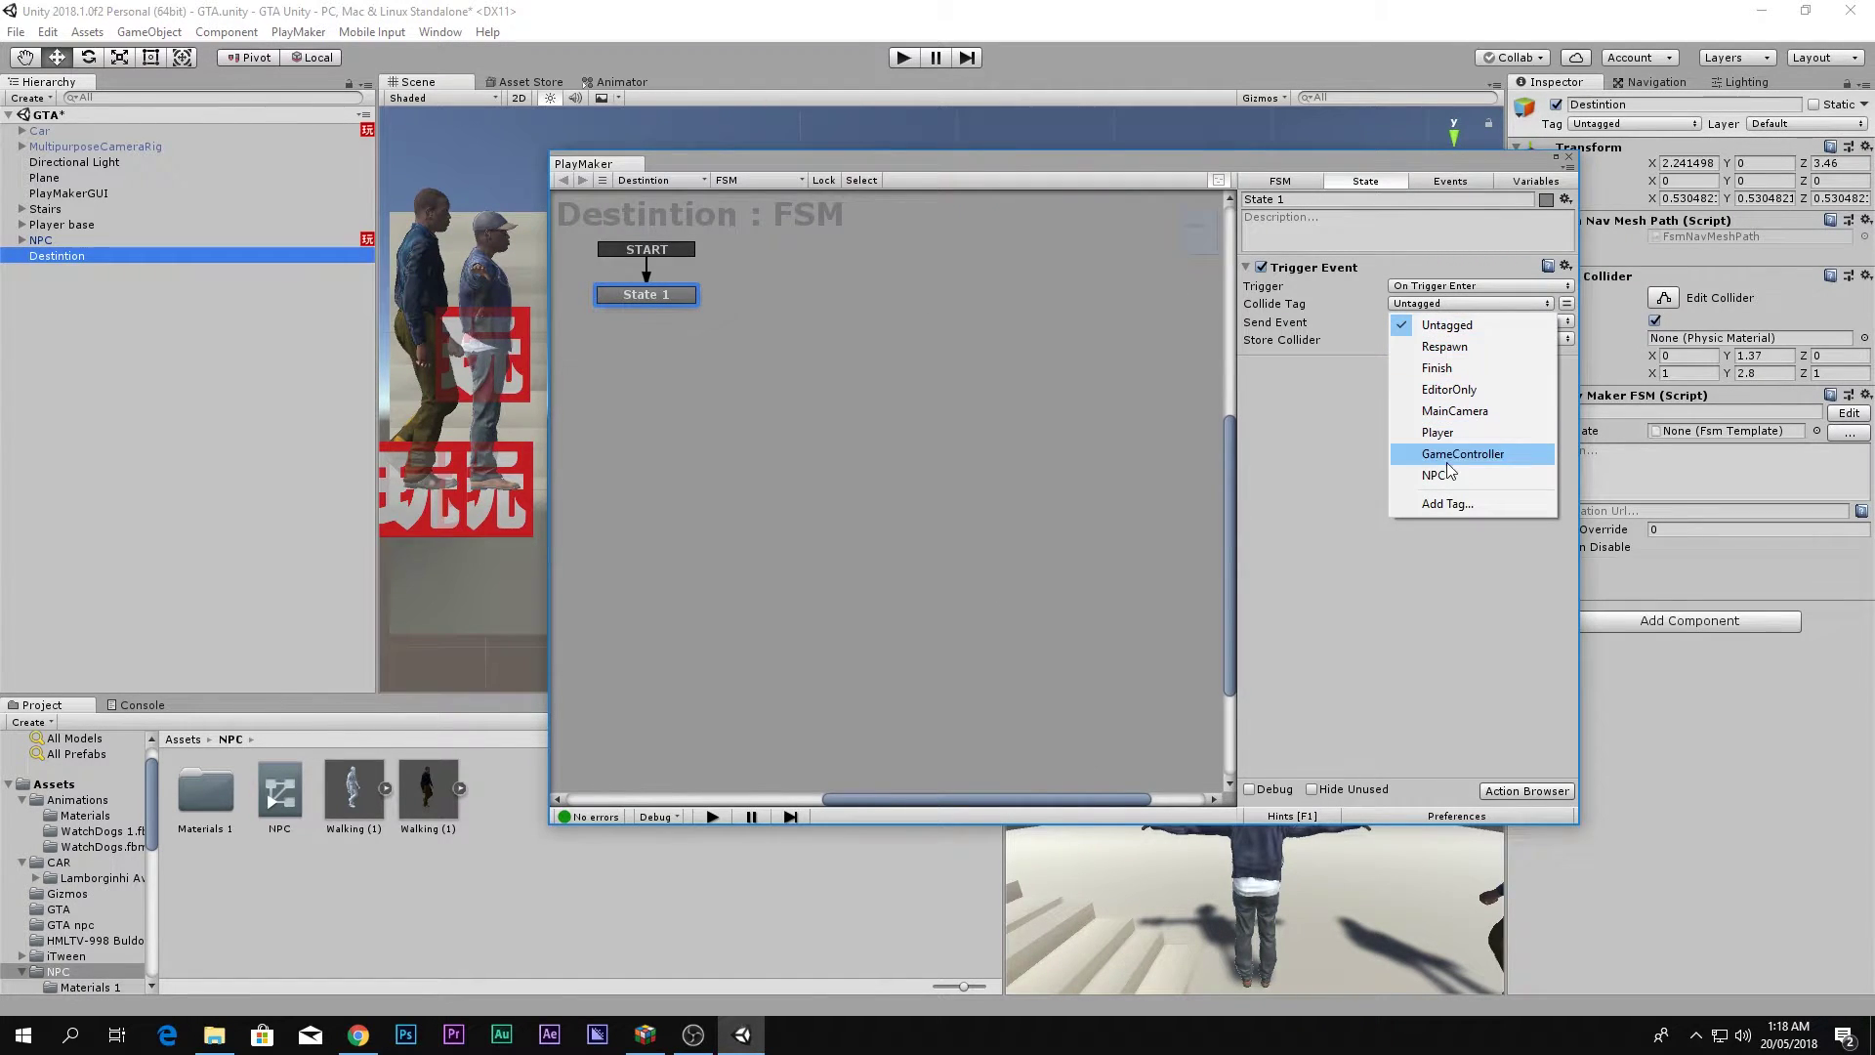
left_click(1436, 475)
left_click(1411, 321)
left_click(1430, 442)
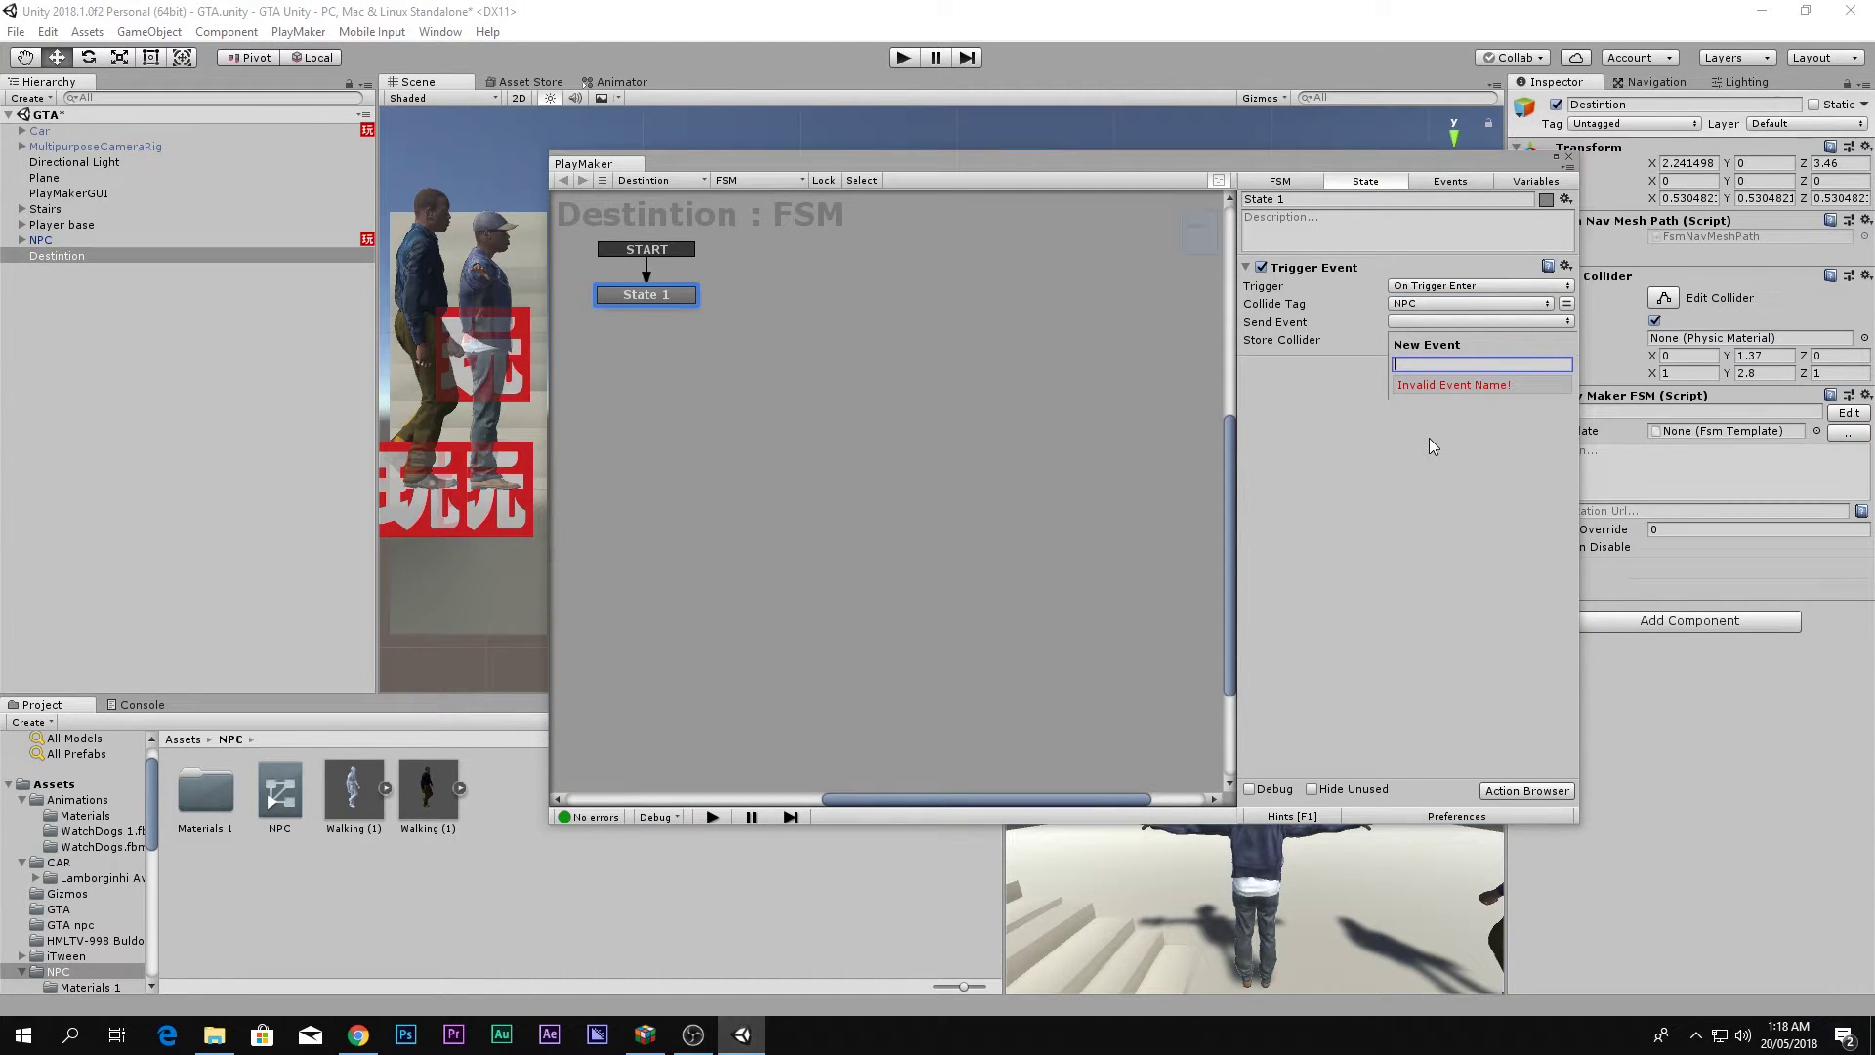
type("Ch")
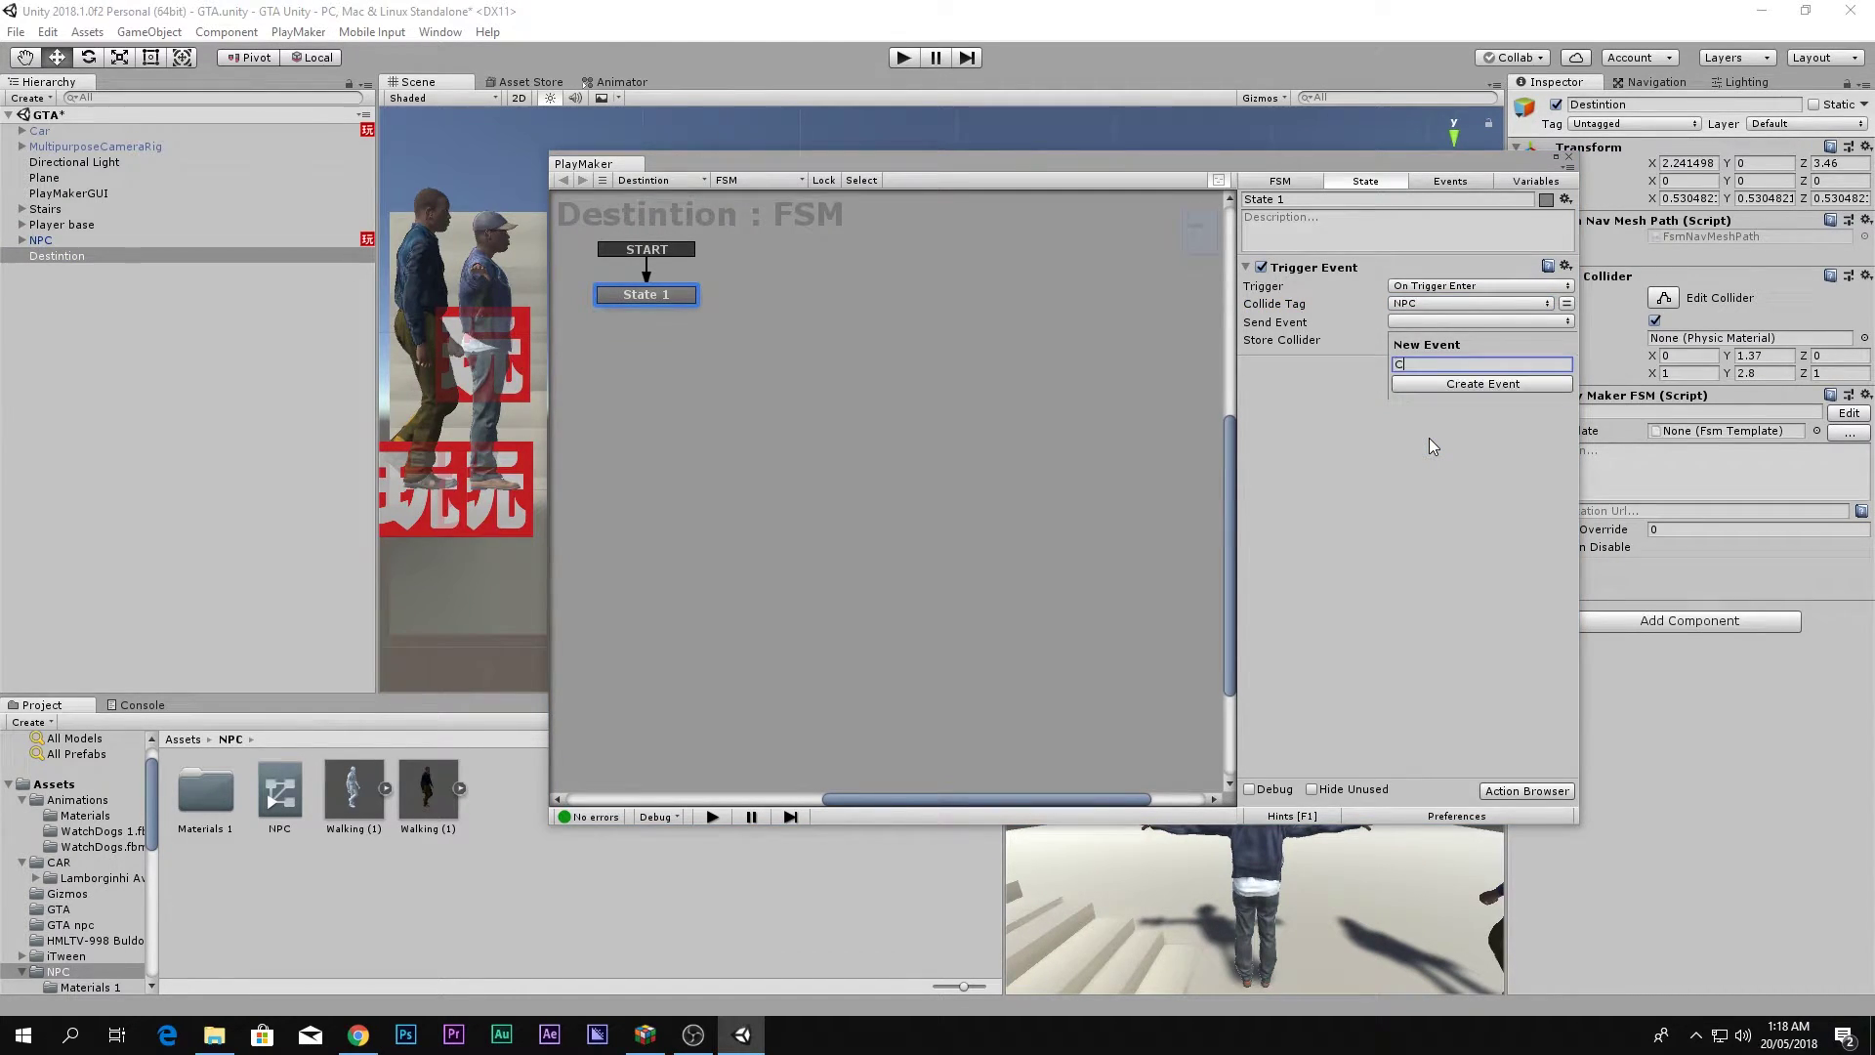
type("ange position")
key("Return")
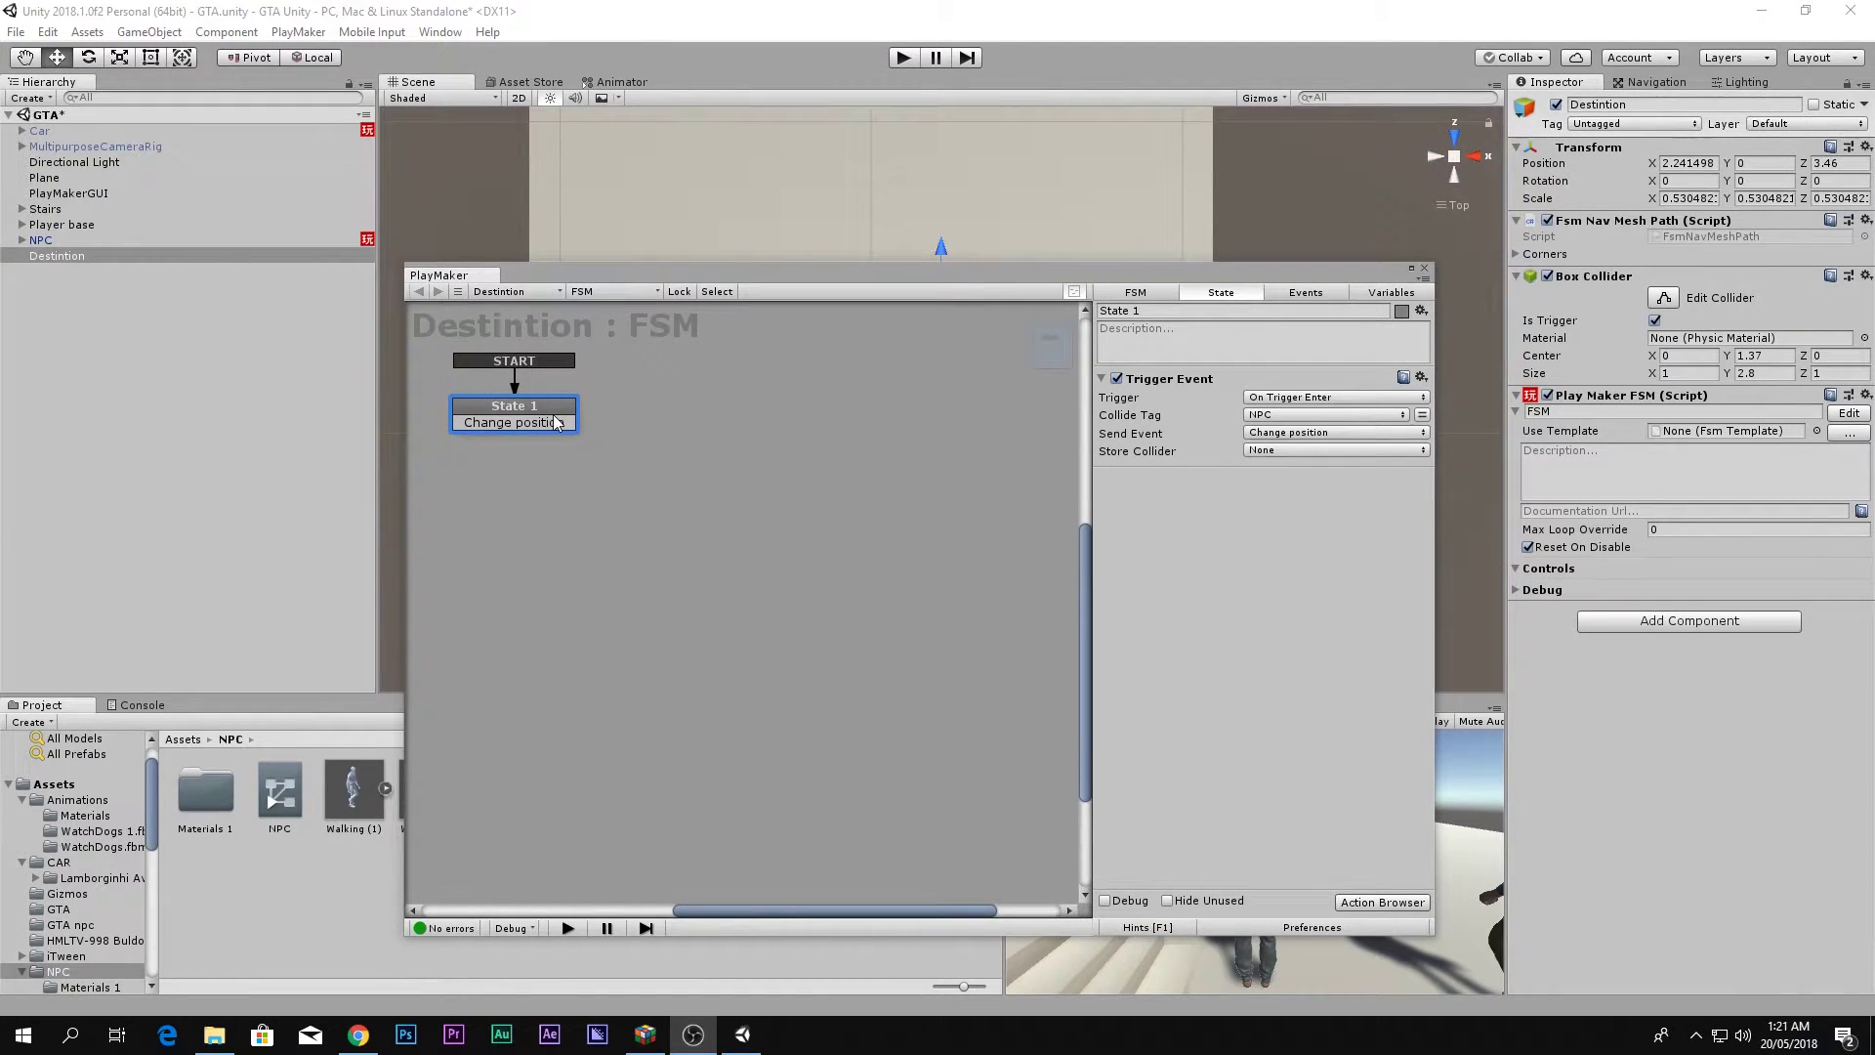
Create a second state, link State 1's Change position transition to it, and give it a Random Event action.
left_click(512, 506, "ctrl")
left_click_drag(556, 422, 512, 553)
double_click(1168, 547)
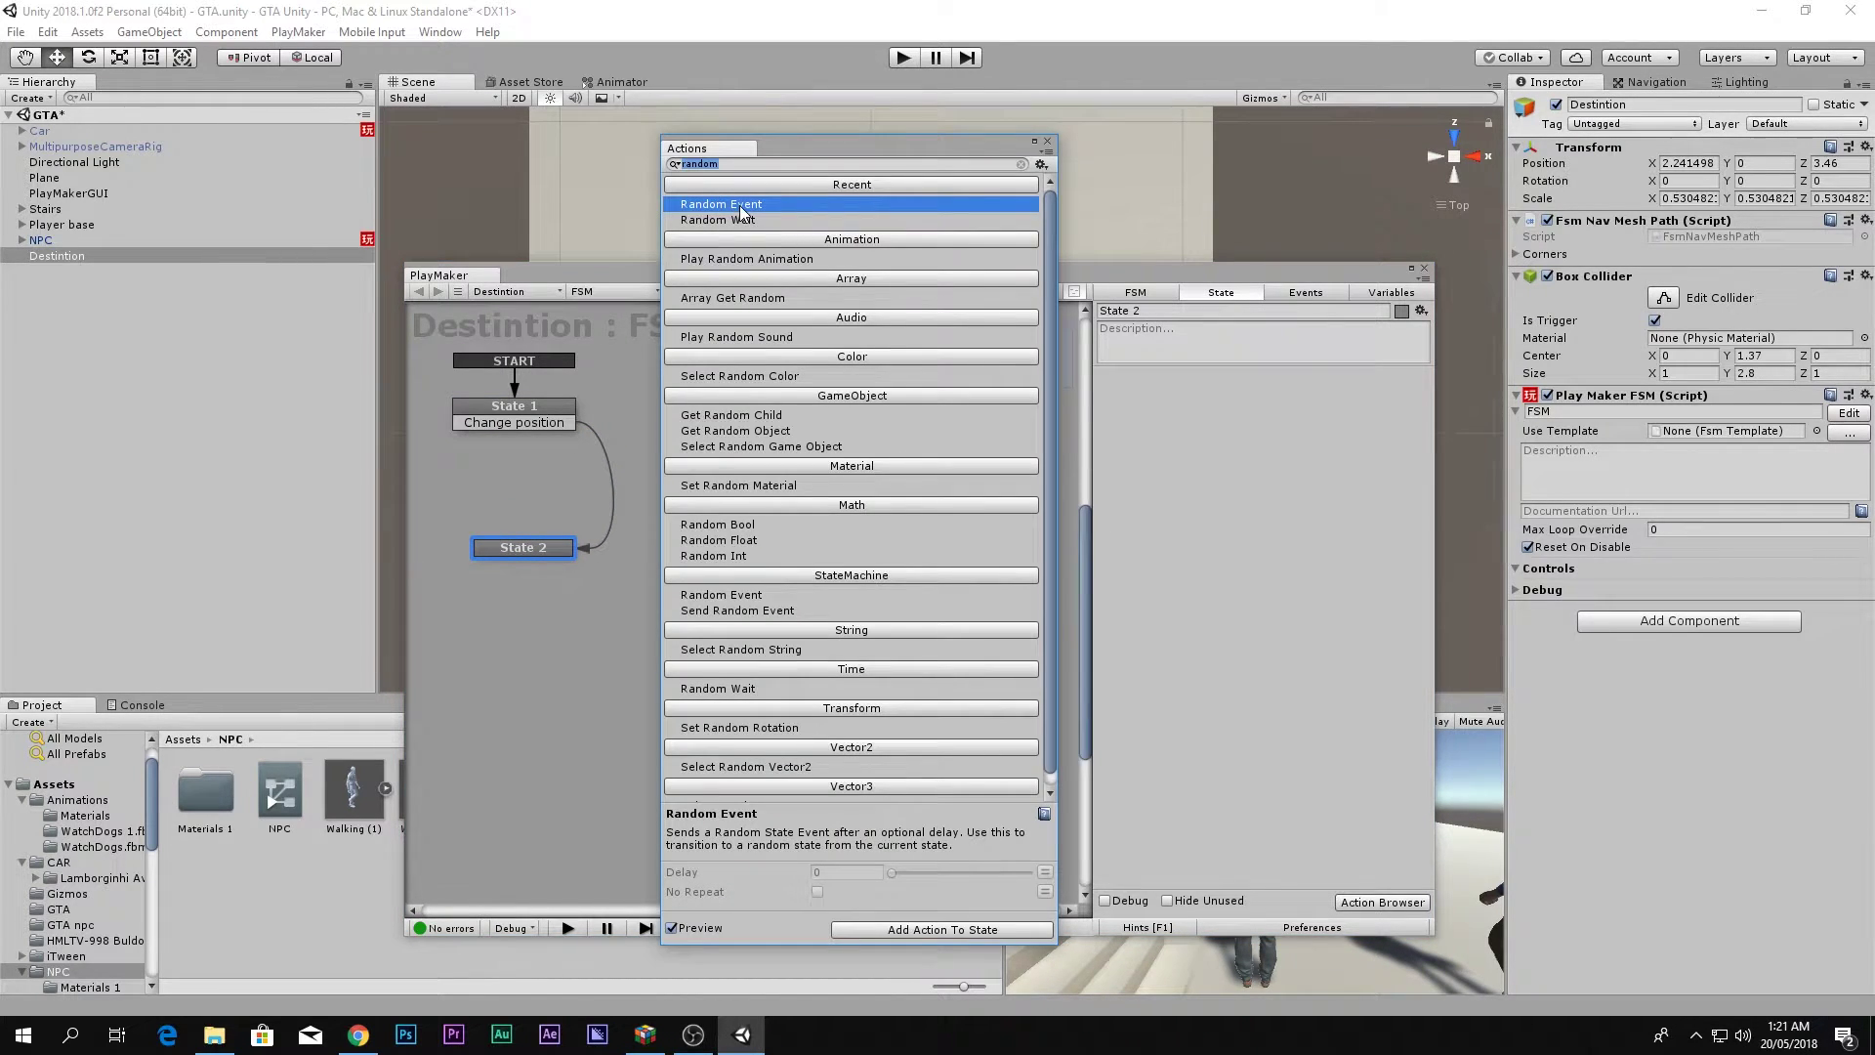
double_click(739, 204)
left_click(1046, 138)
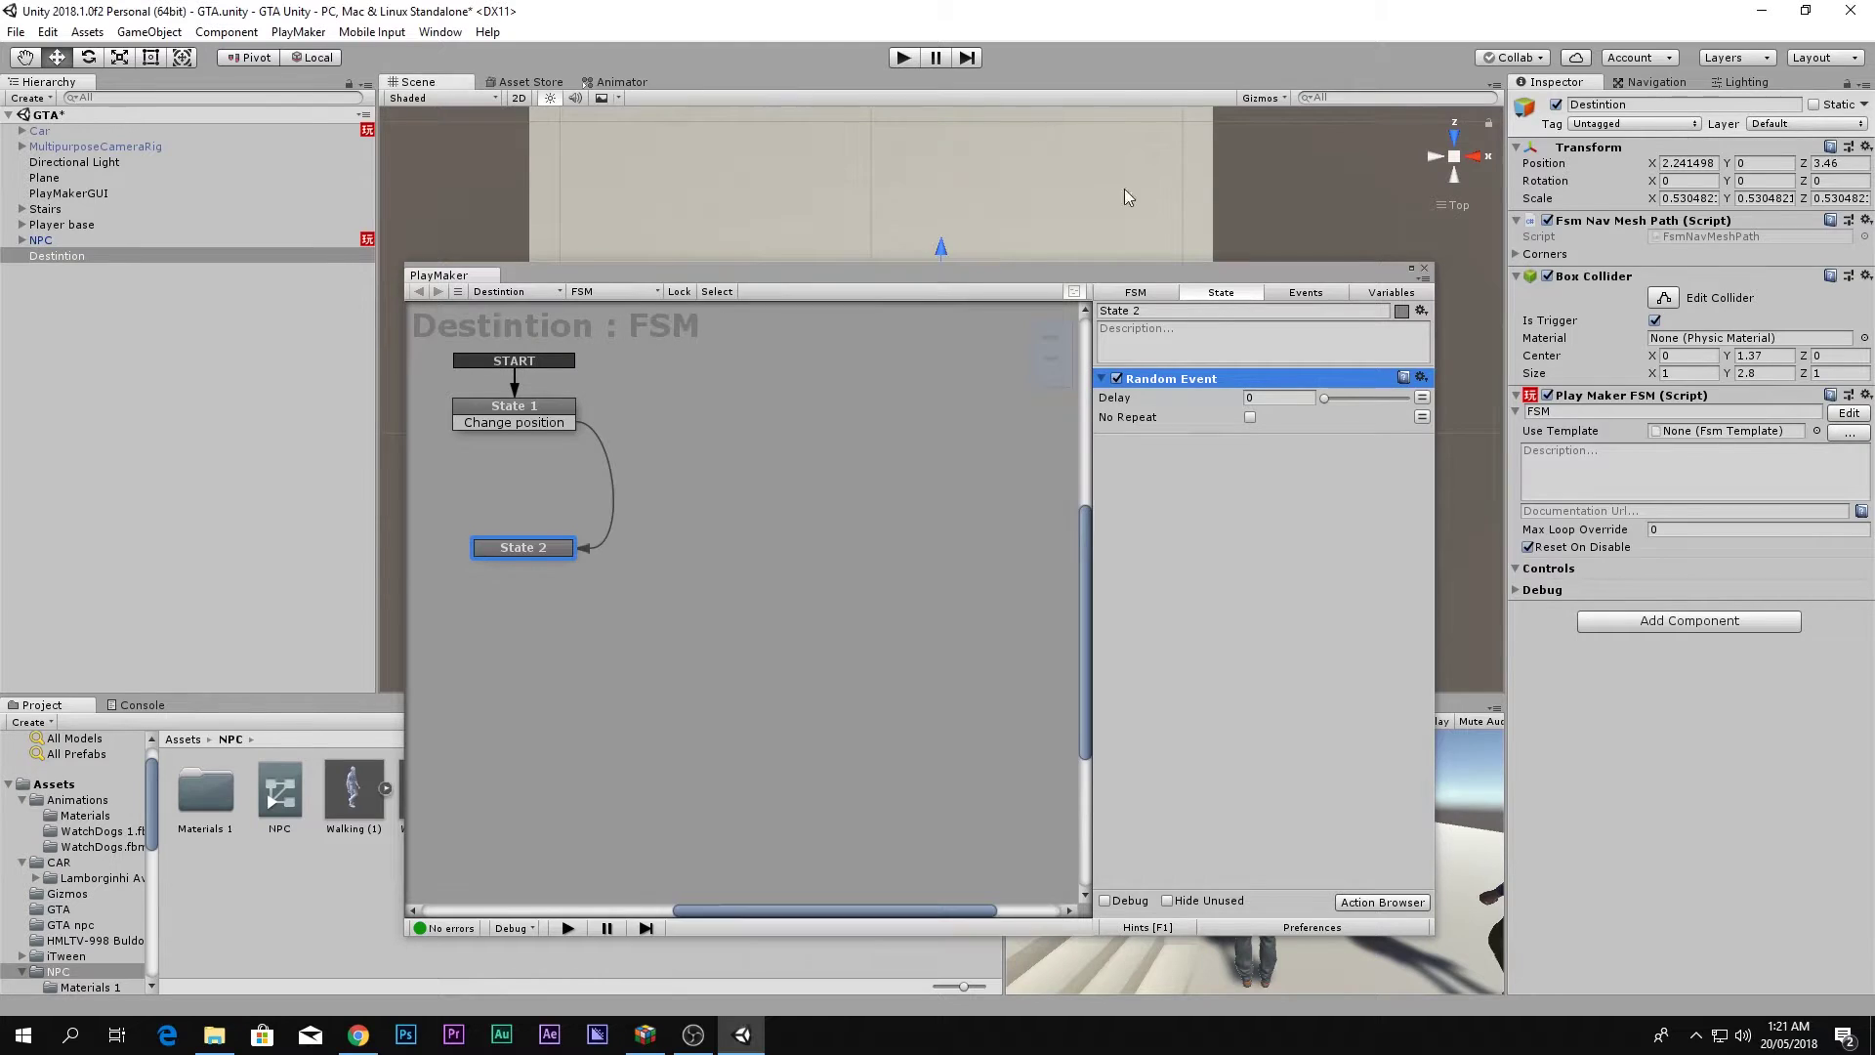
Add three events named 1, 2 and 3 to Destintion's FSM.
left_click(1281, 294)
left_click(1231, 873)
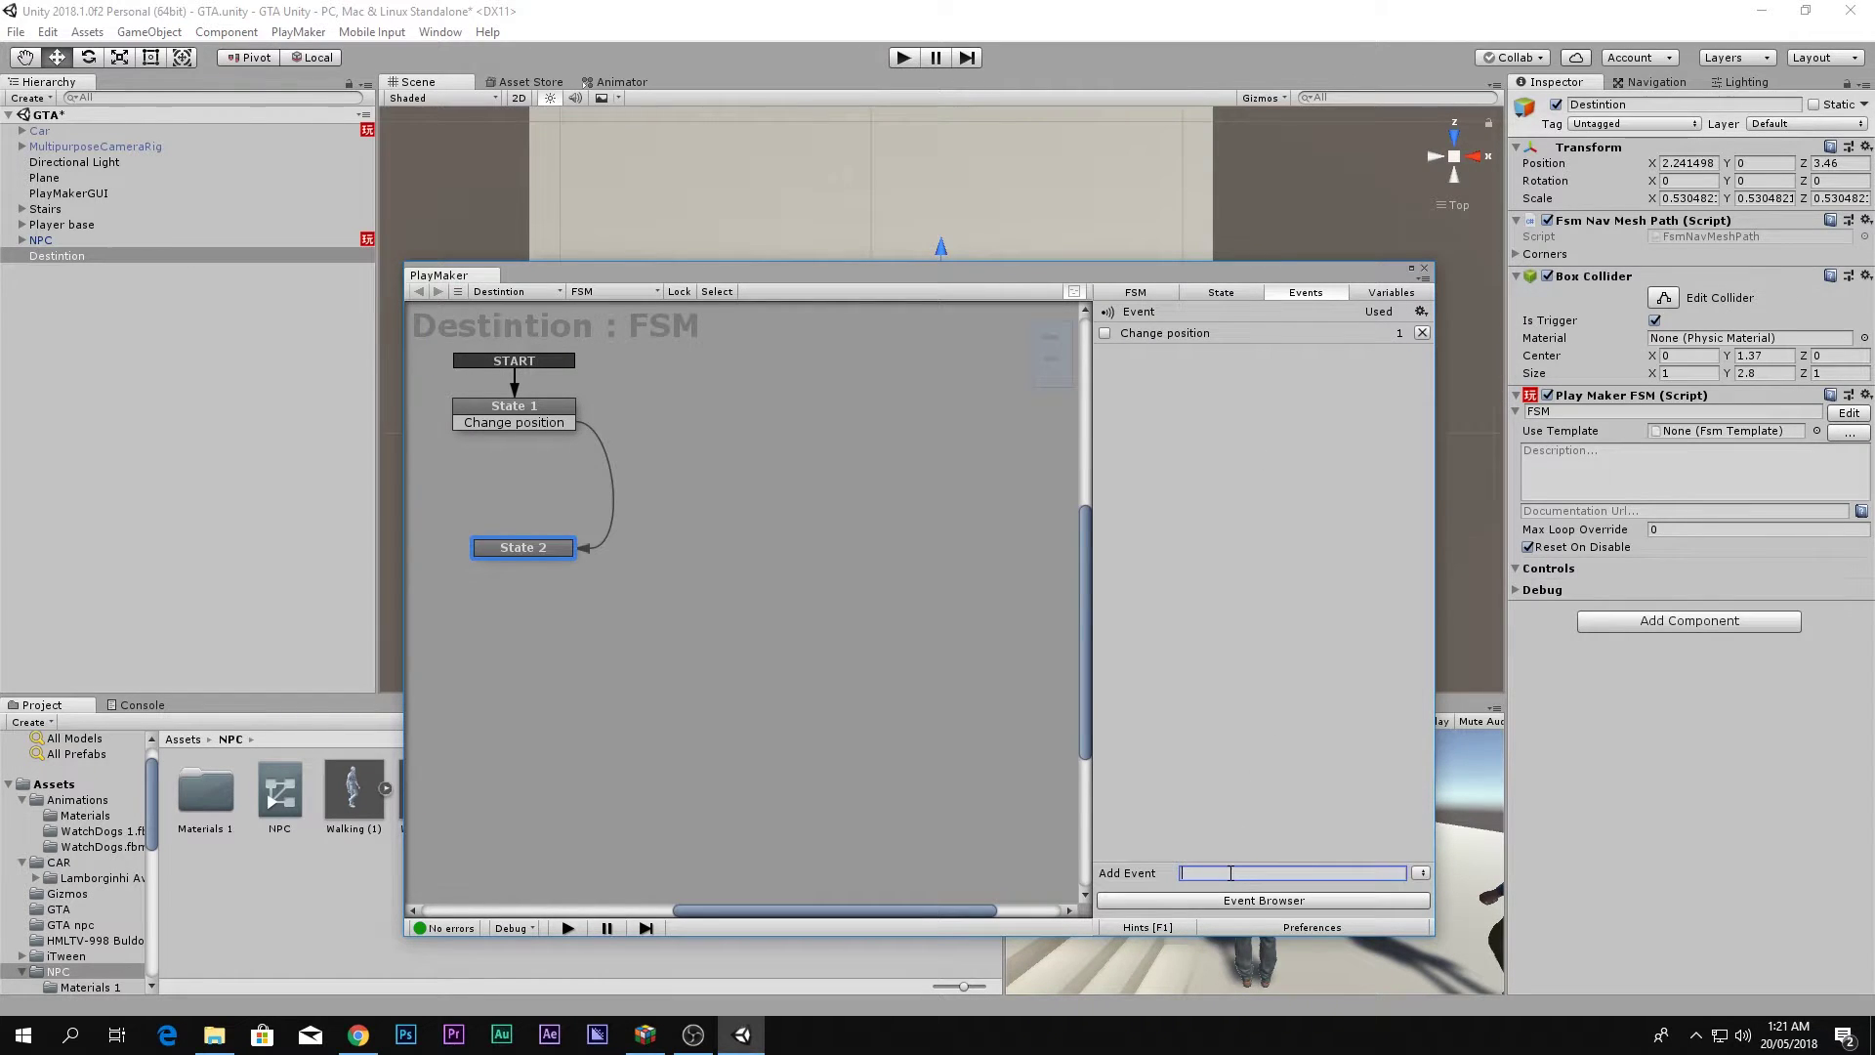
type("1")
key("Return")
left_click(1214, 875)
type("2")
key("Return")
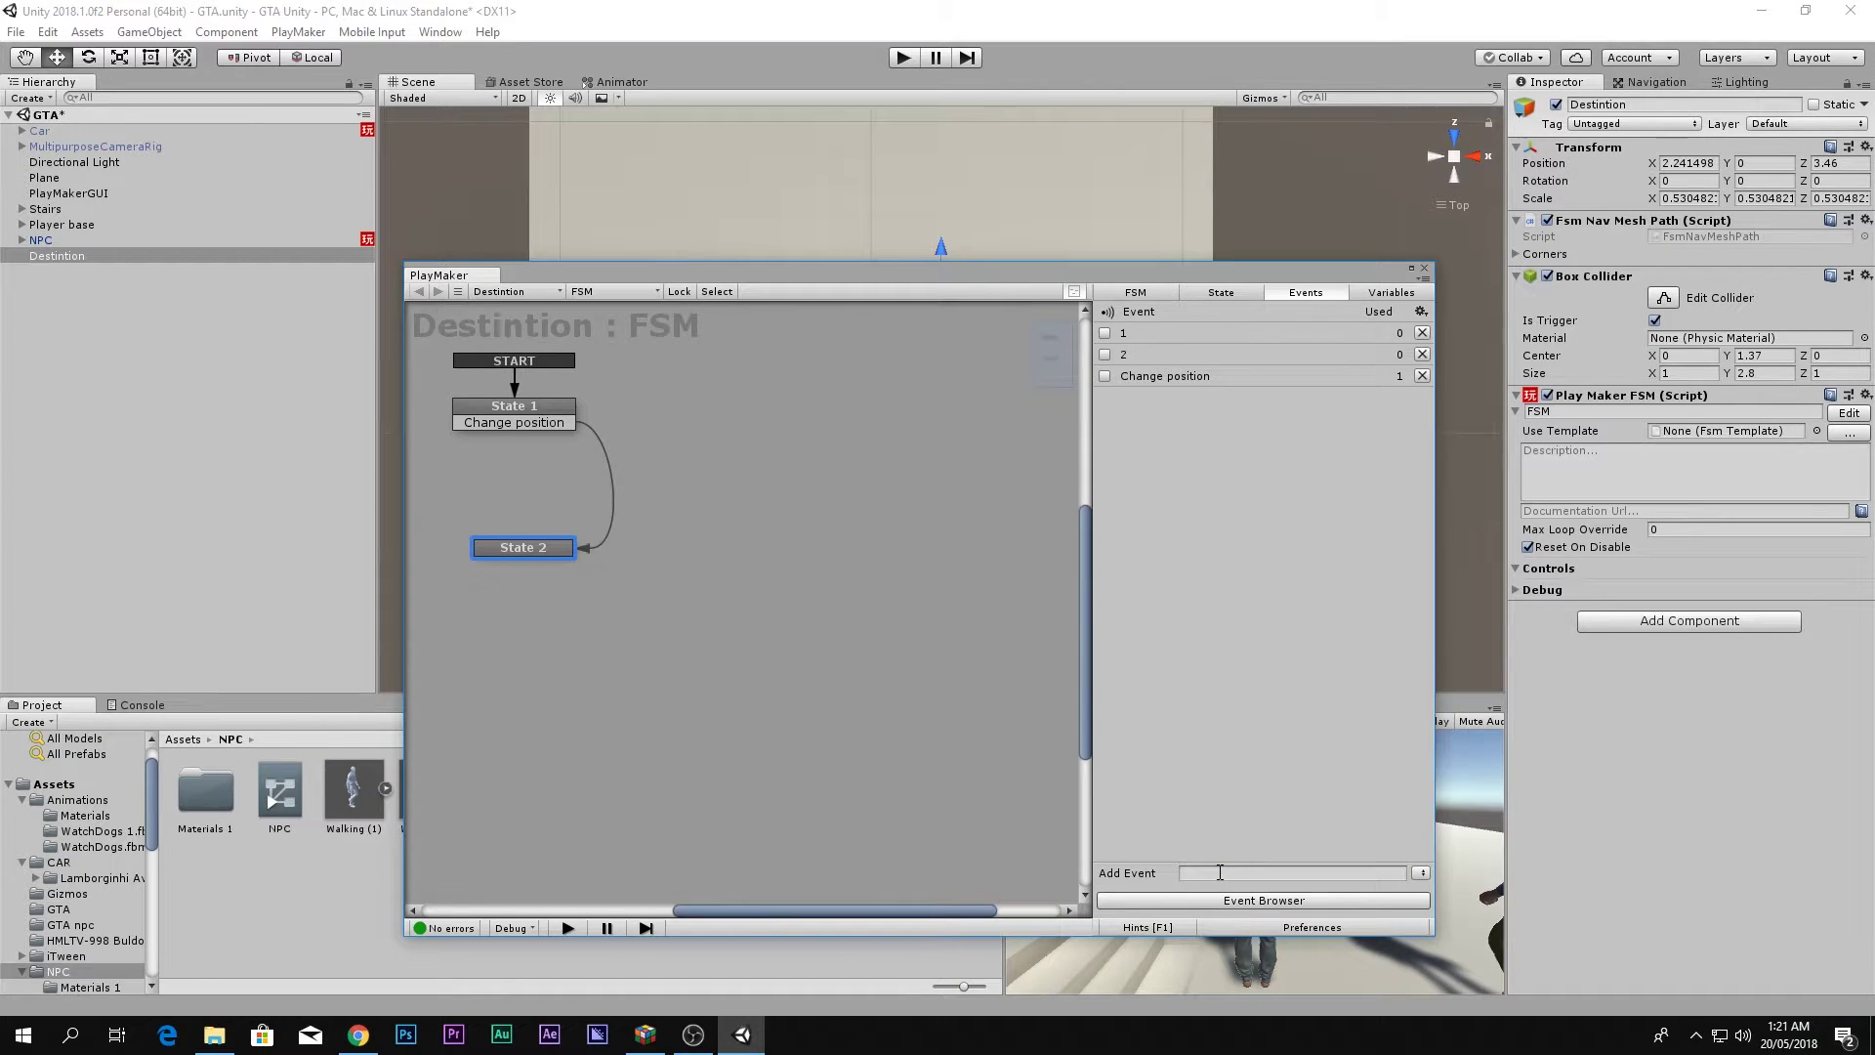
left_click(1215, 875)
type("3")
key("Return")
left_click(1218, 874)
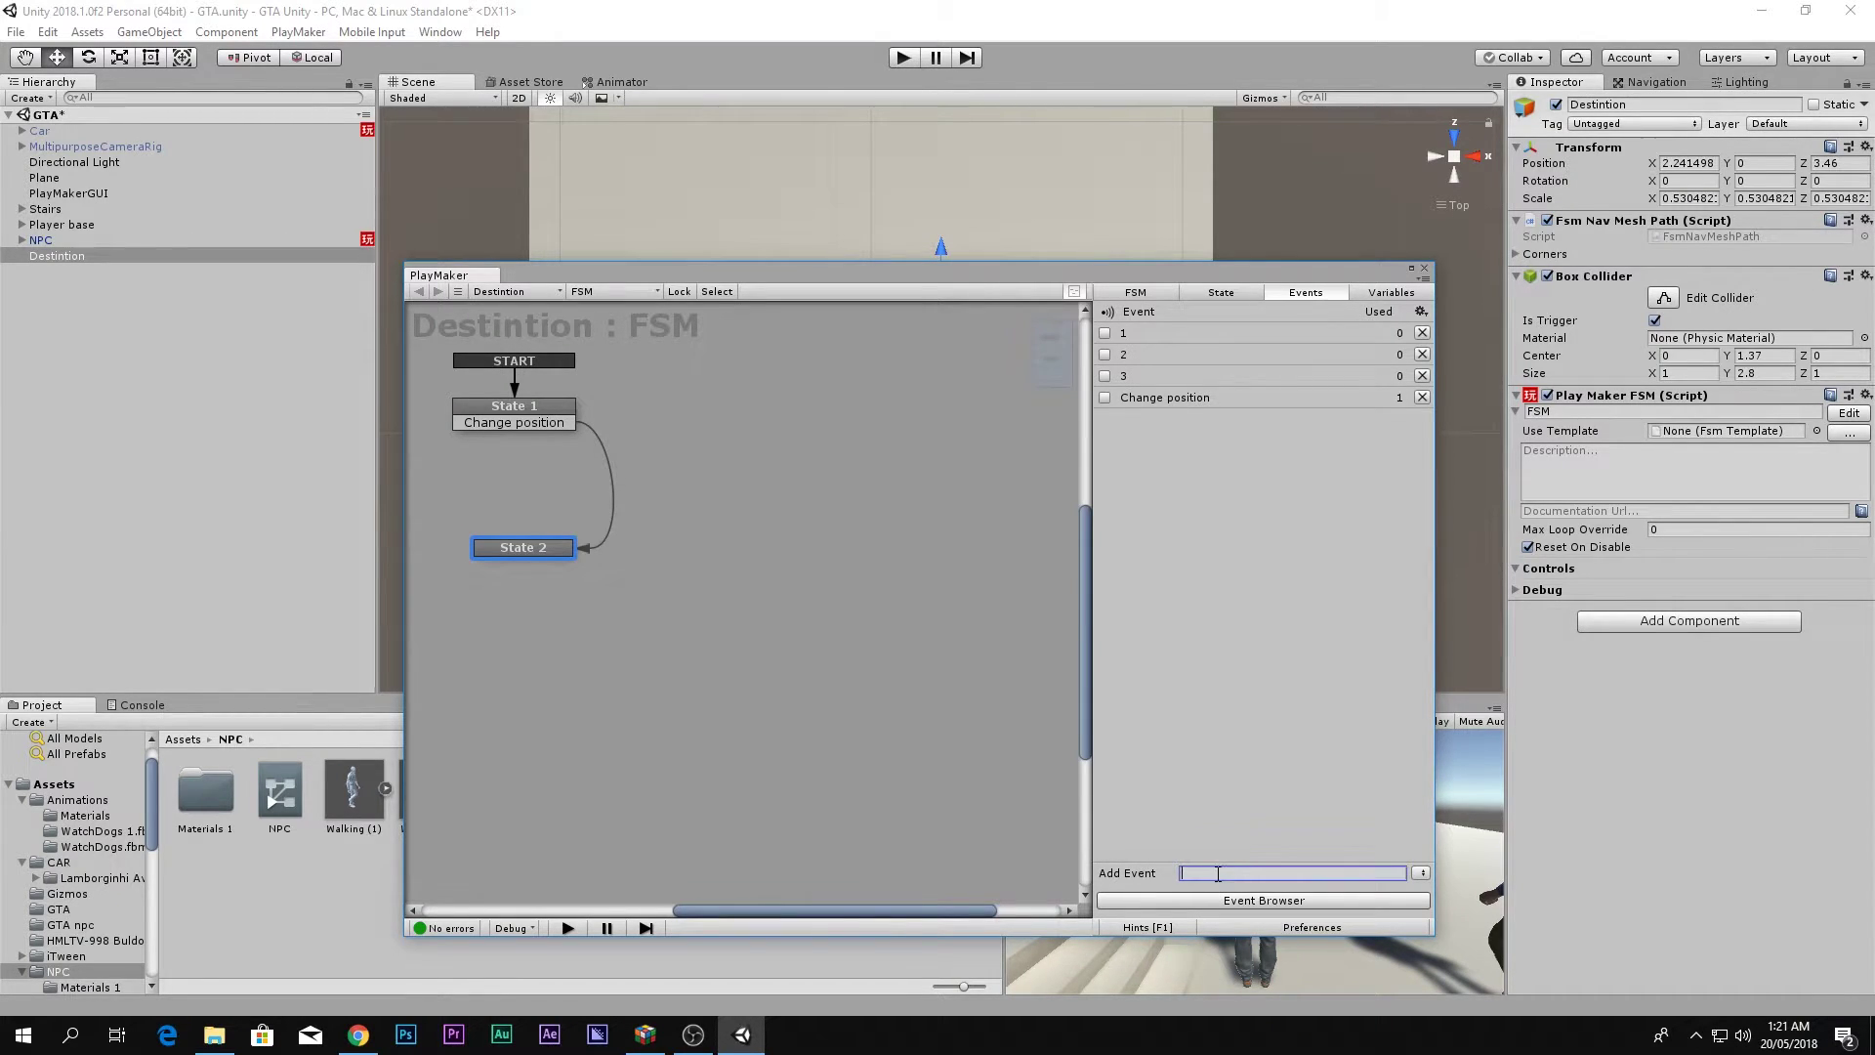
Add transitions for events 1, 2 and 3 to State 2.
right_click(546, 557)
mouse_move(719, 565)
left_click(840, 559)
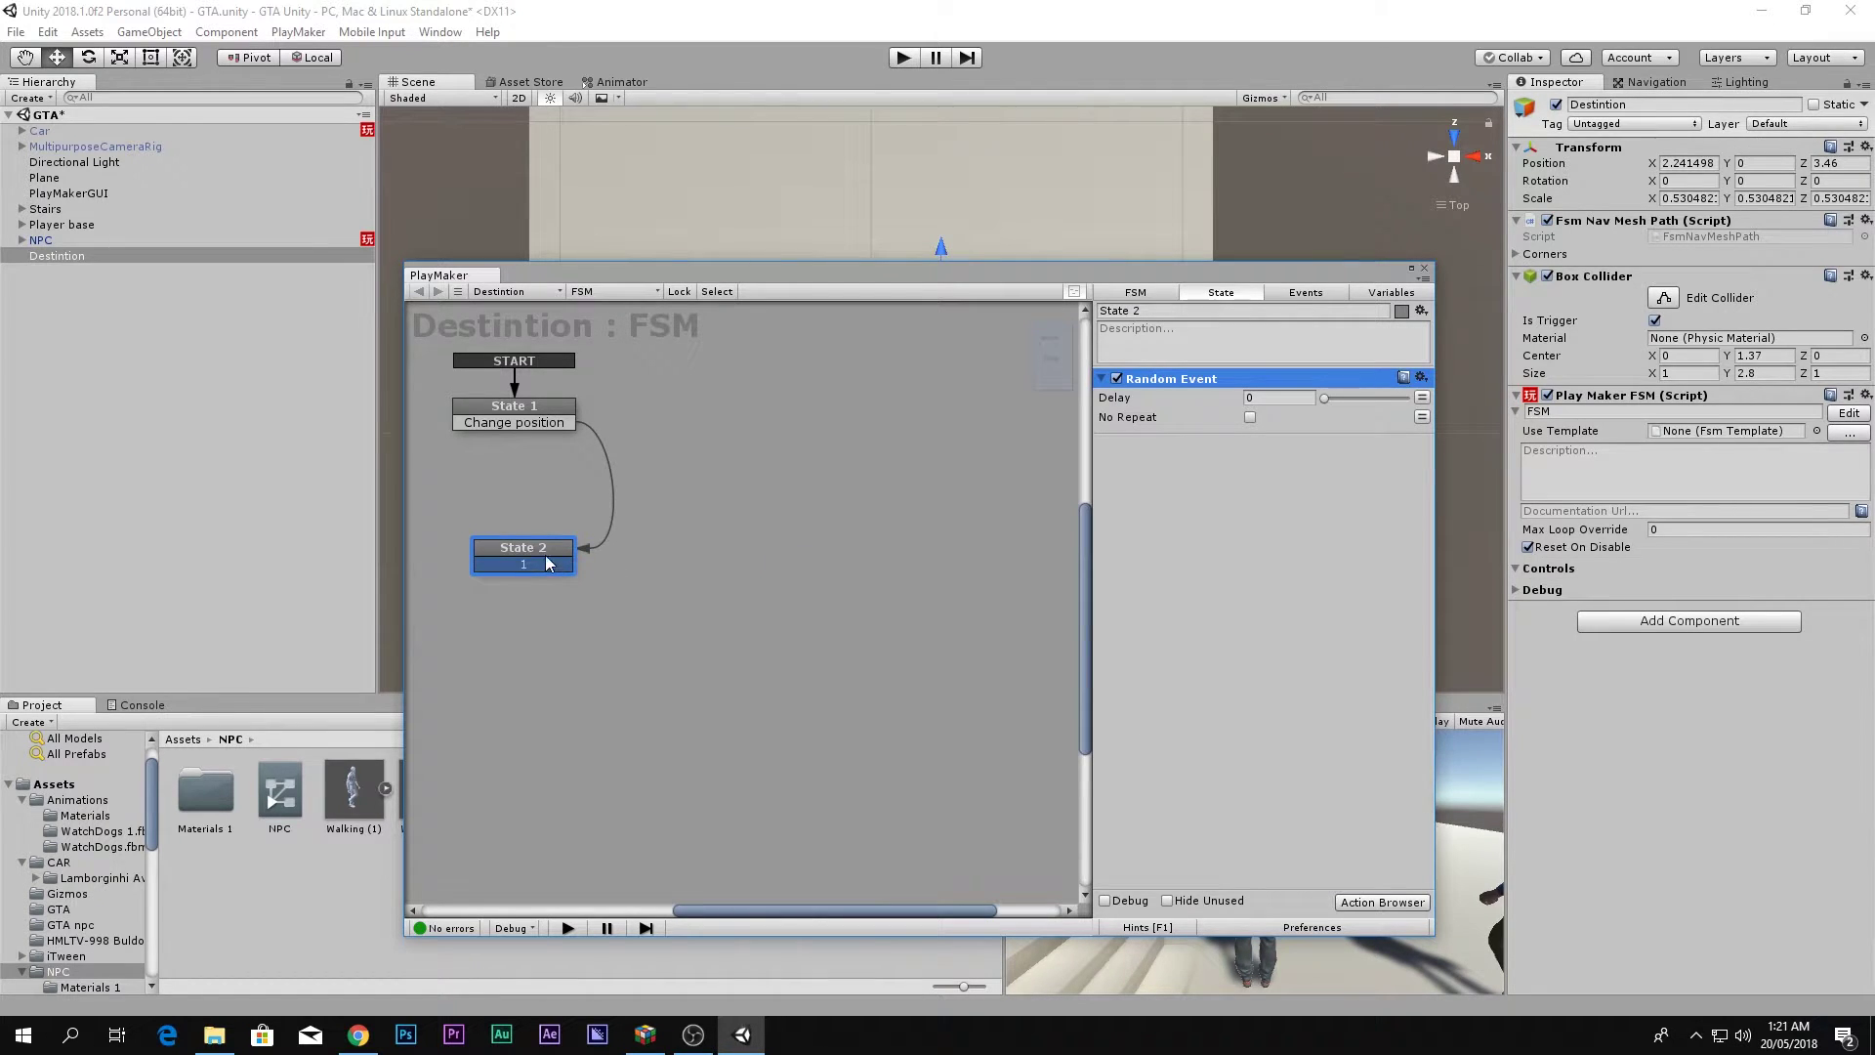
right_click(547, 563)
mouse_move(625, 566)
left_click(826, 582)
right_click(518, 564)
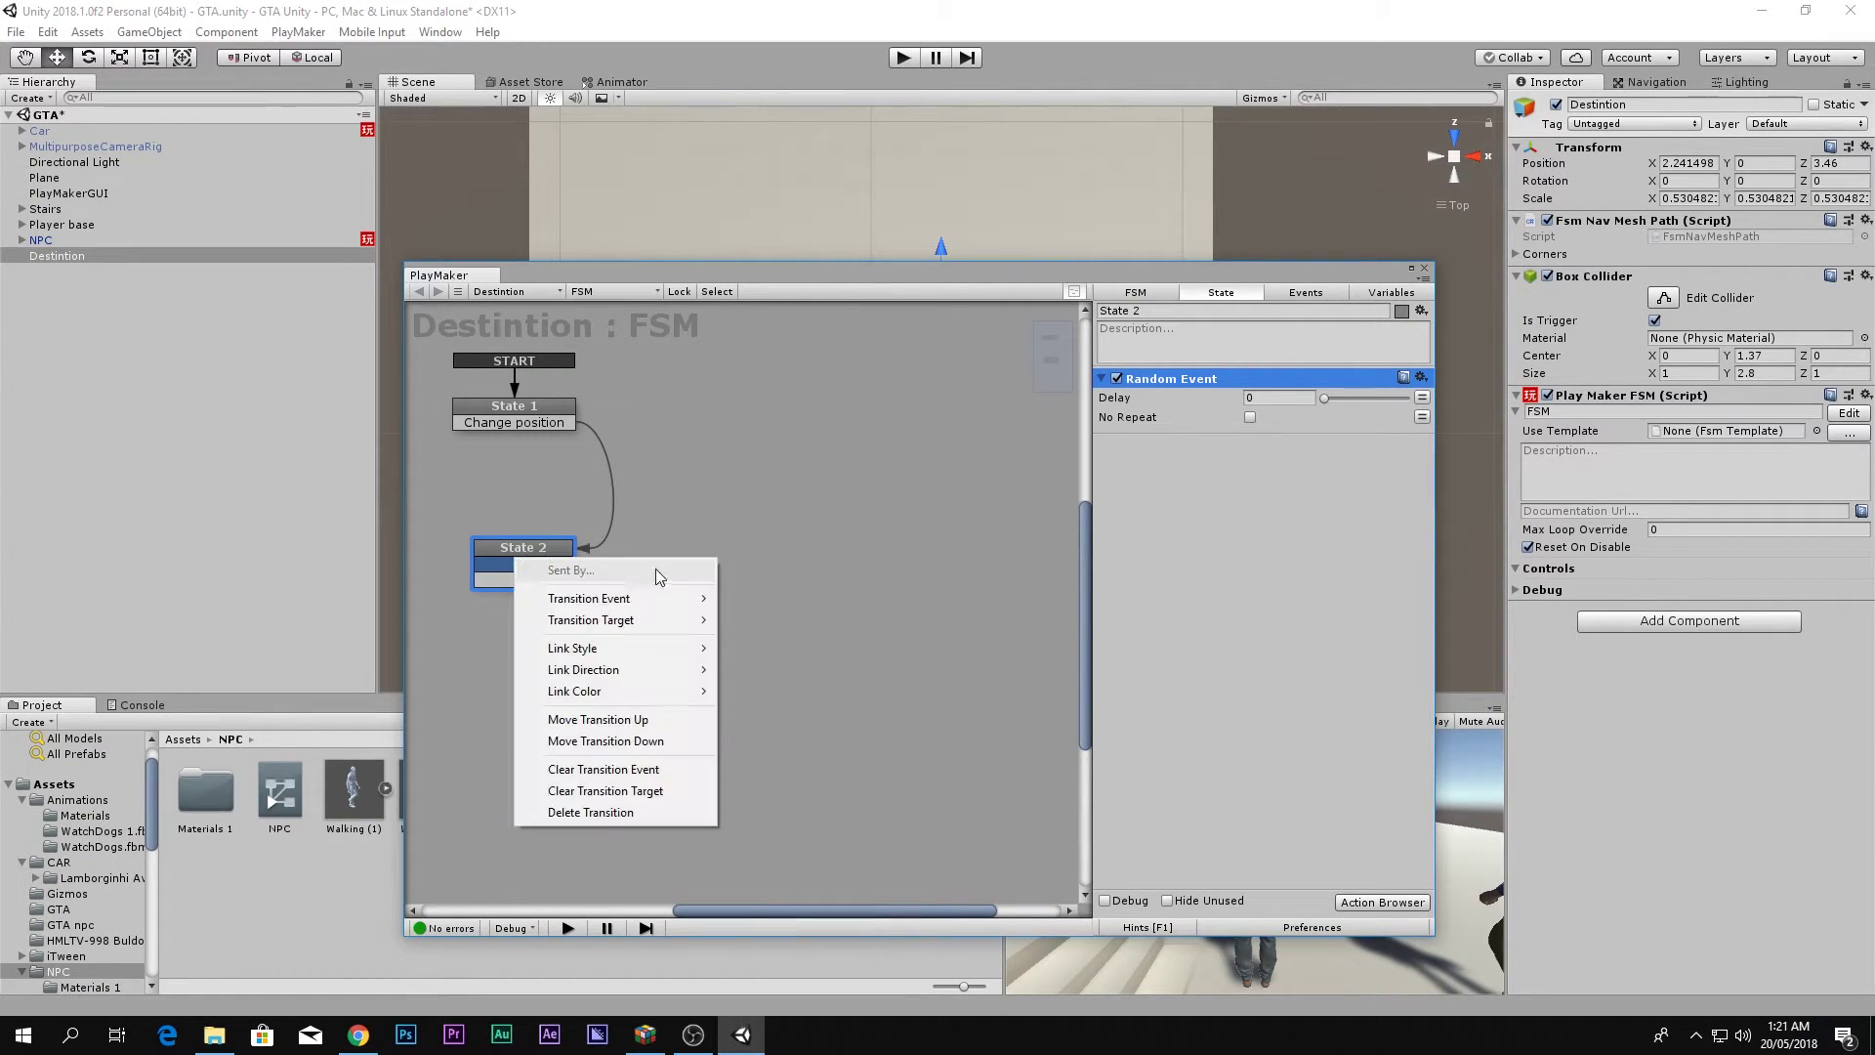
right_click(535, 552)
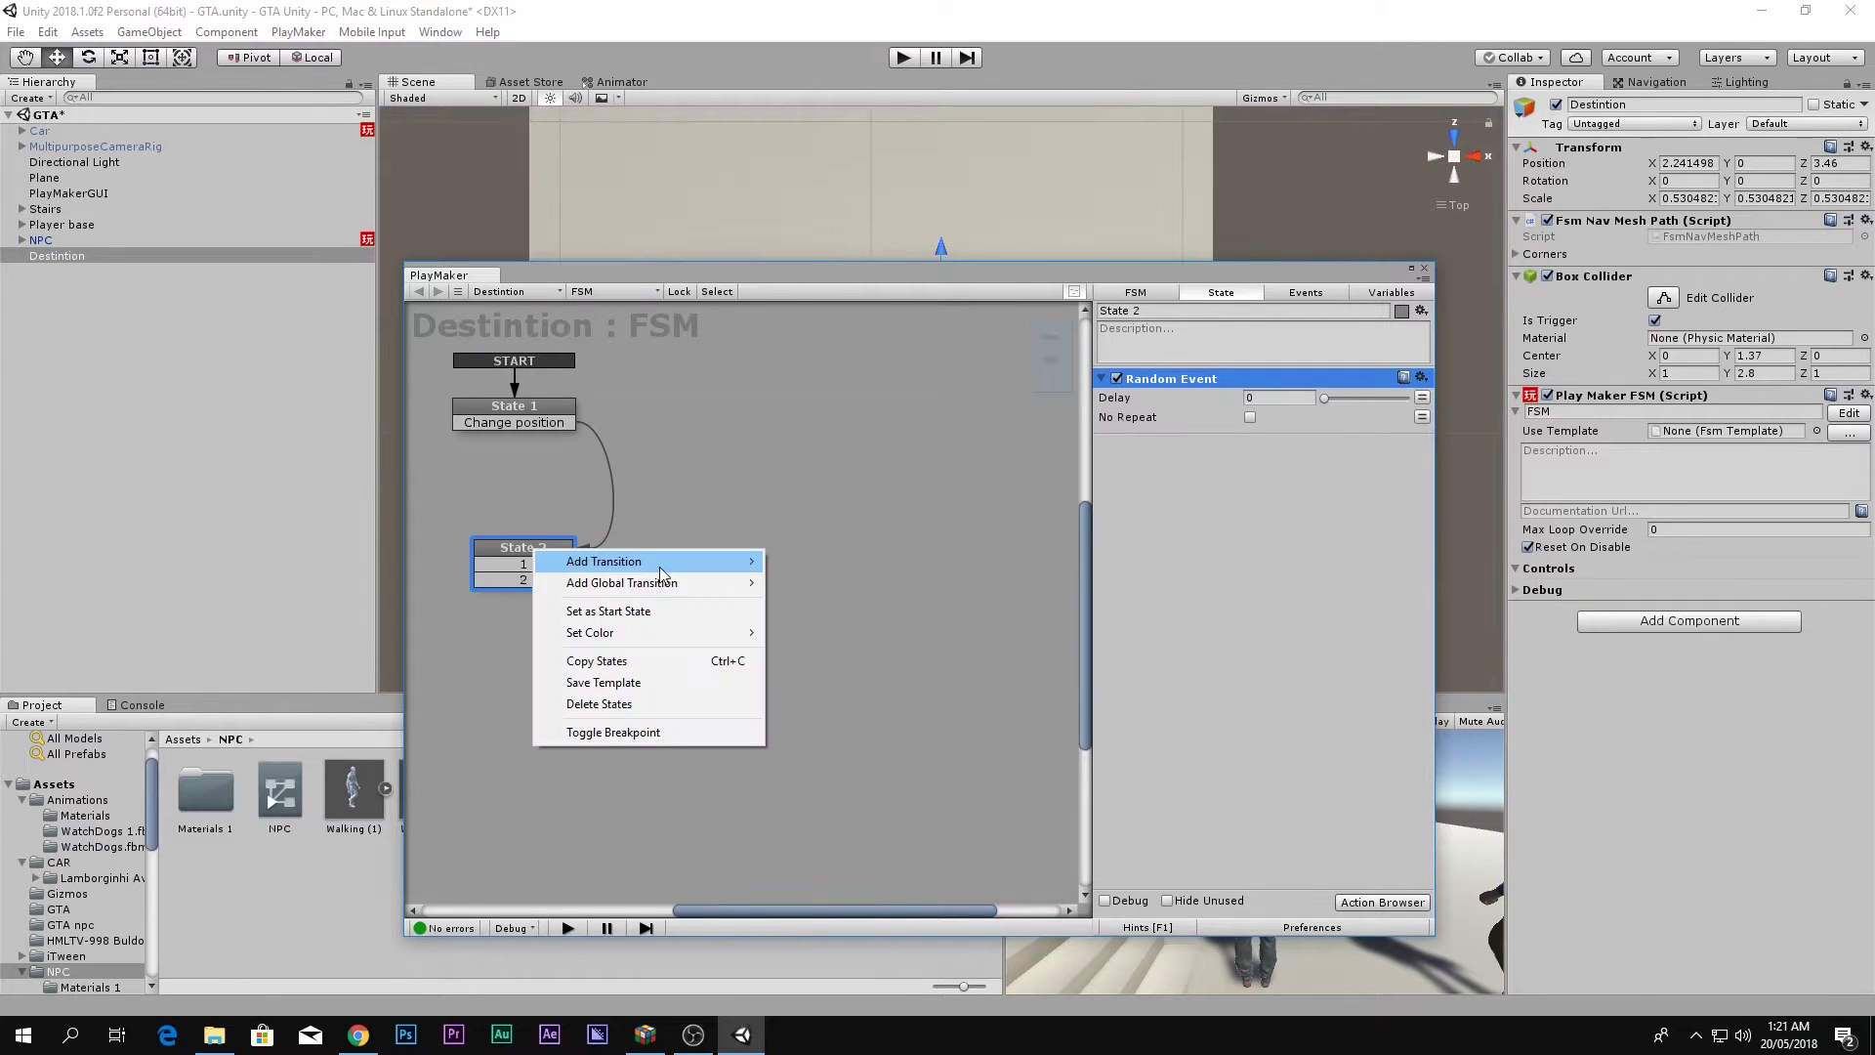
mouse_move(723, 562)
left_click(801, 602)
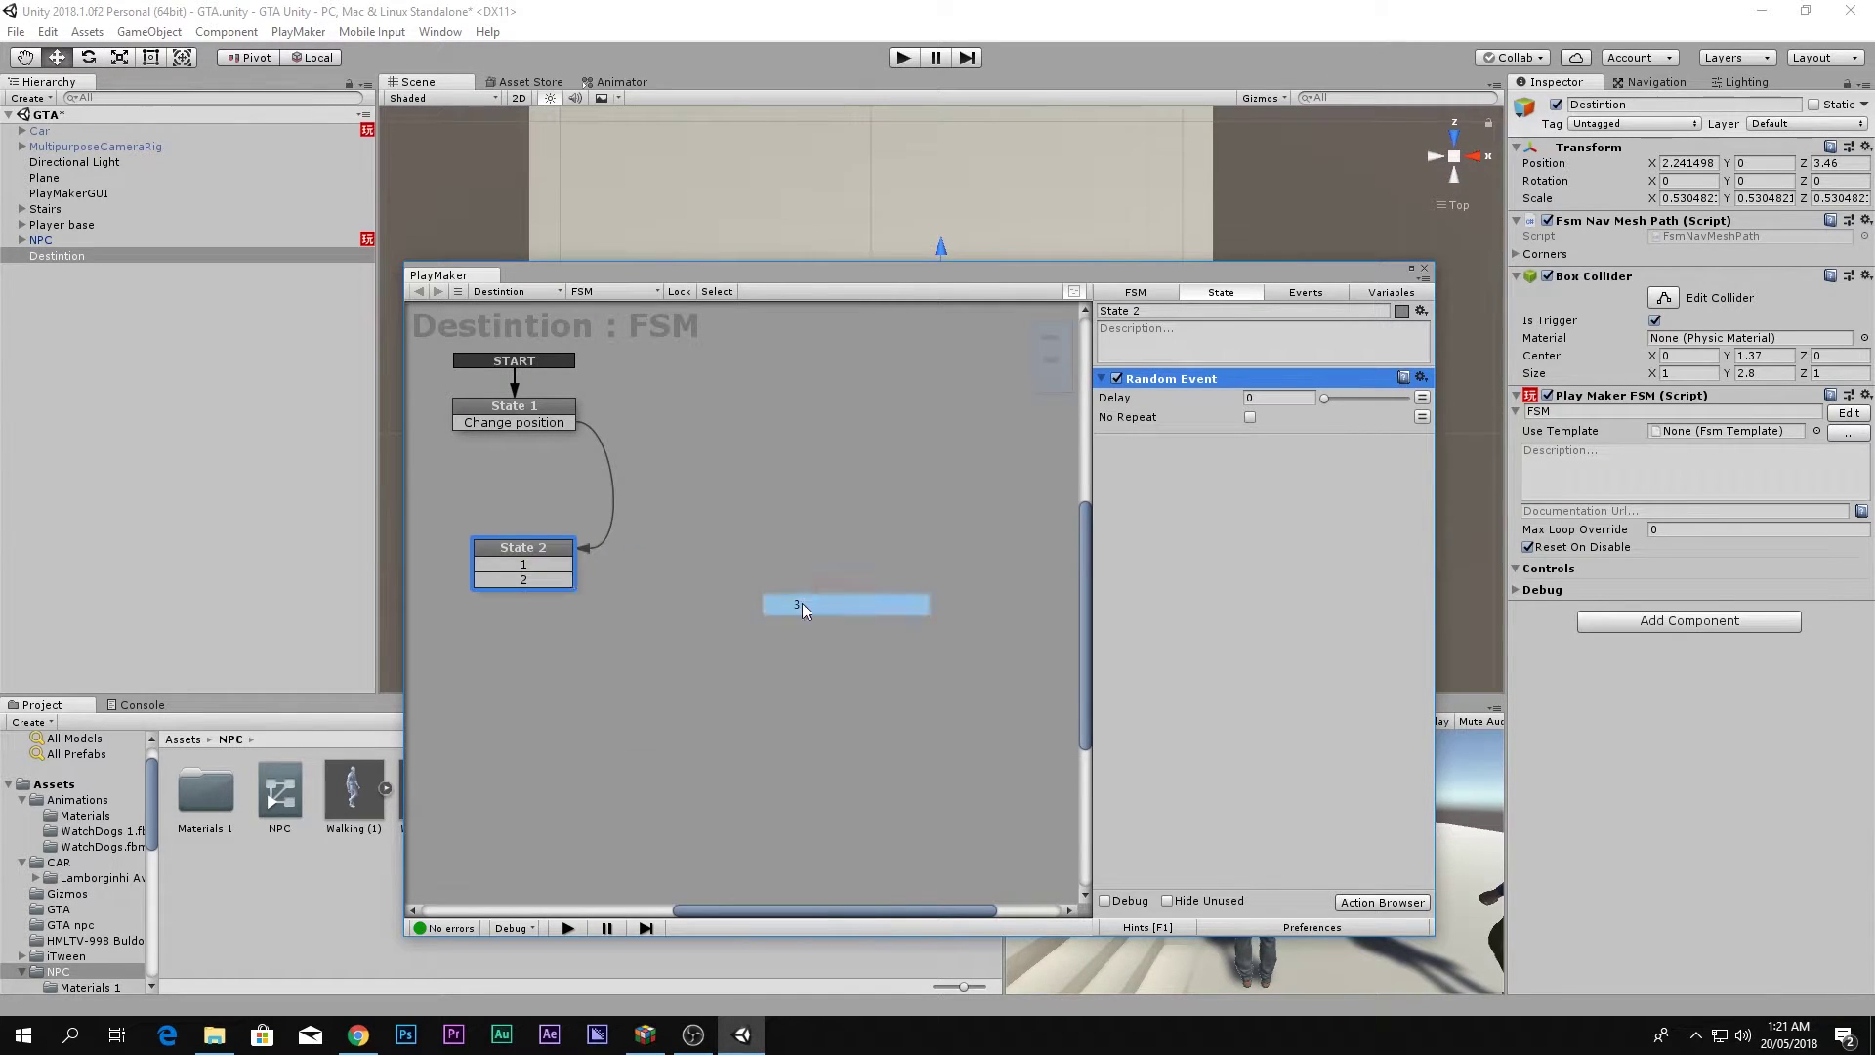
Create three empty states beside State 2.
left_click(671, 565, "ctrl")
left_click(664, 612, "ctrl")
left_click(607, 653)
left_click(683, 674, "ctrl")
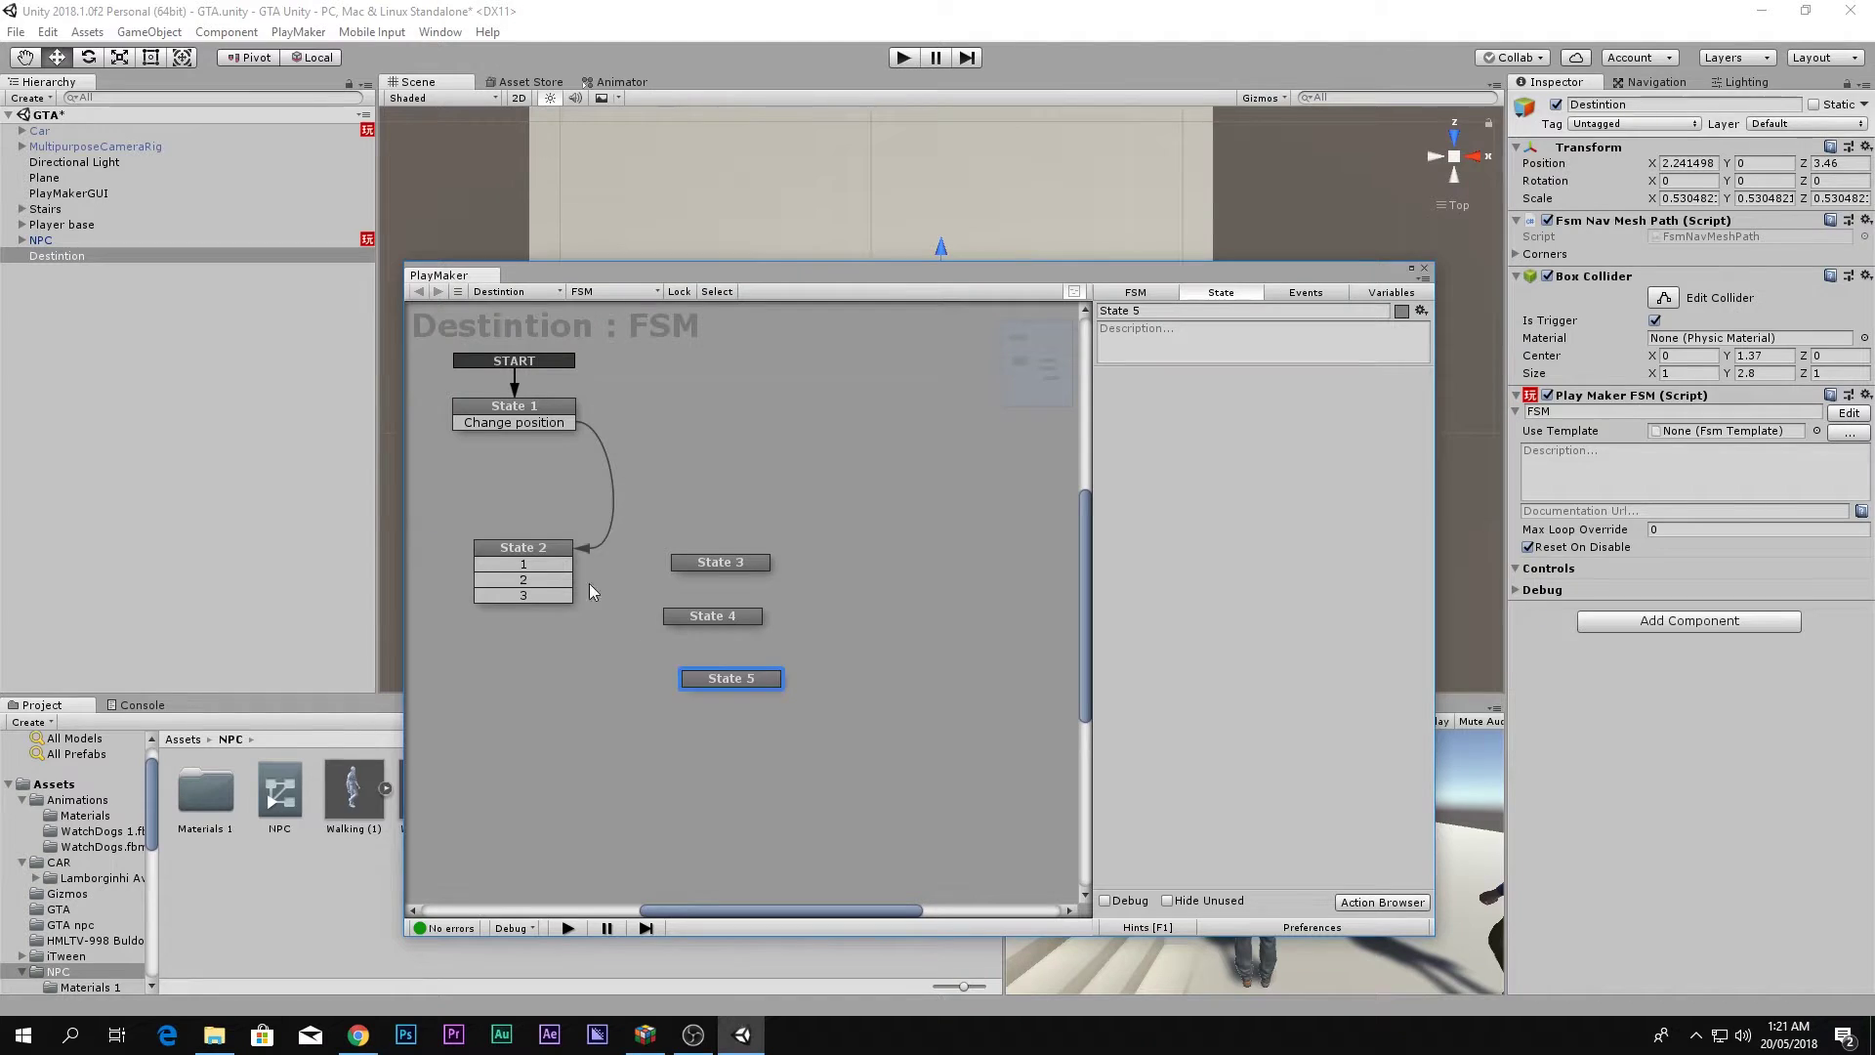
Connect State 2's transitions 1, 2 and 3 to State 3, State 4 and State 5 respectively, and tidy the states' layout.
left_click_drag(553, 567, 718, 563)
left_click_drag(523, 580, 718, 687)
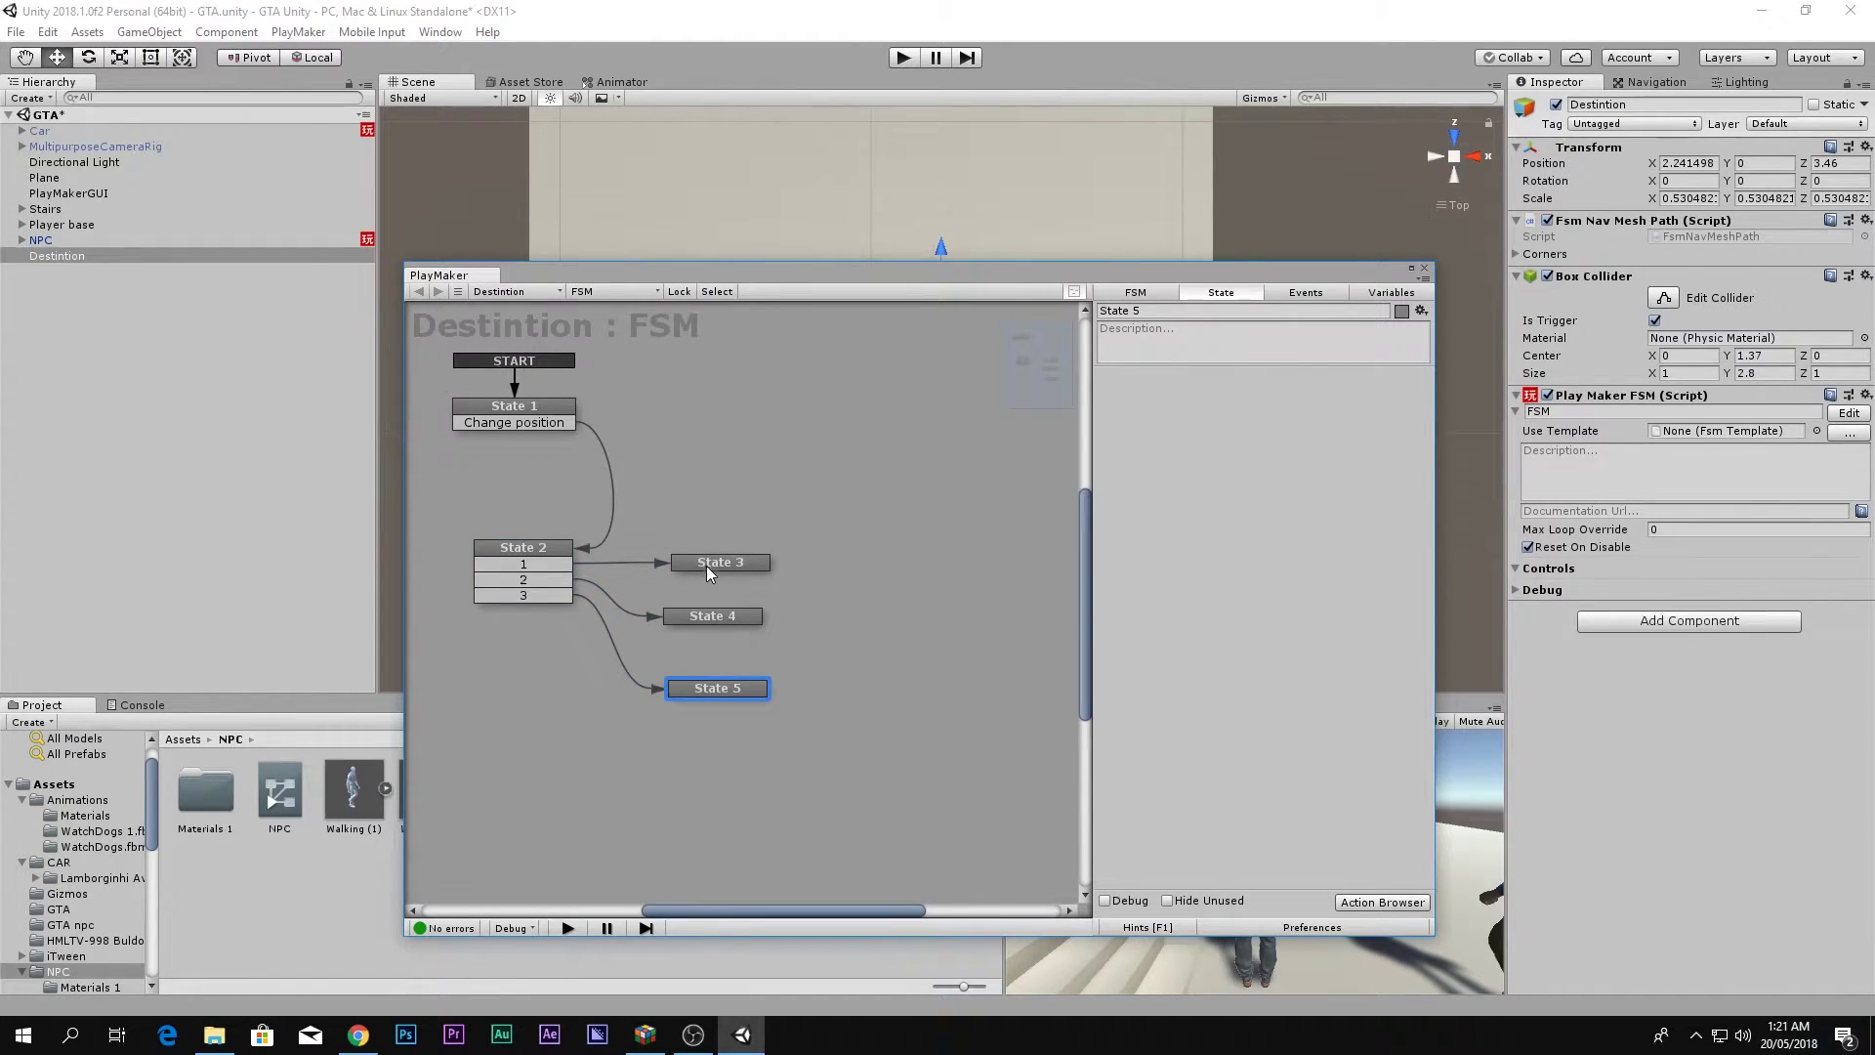
left_click_drag(706, 565, 697, 552)
left_click_drag(701, 617, 701, 607)
Review State 1's Trigger Event, State 2's Random Event and the three states it branches to.
left_click(500, 420)
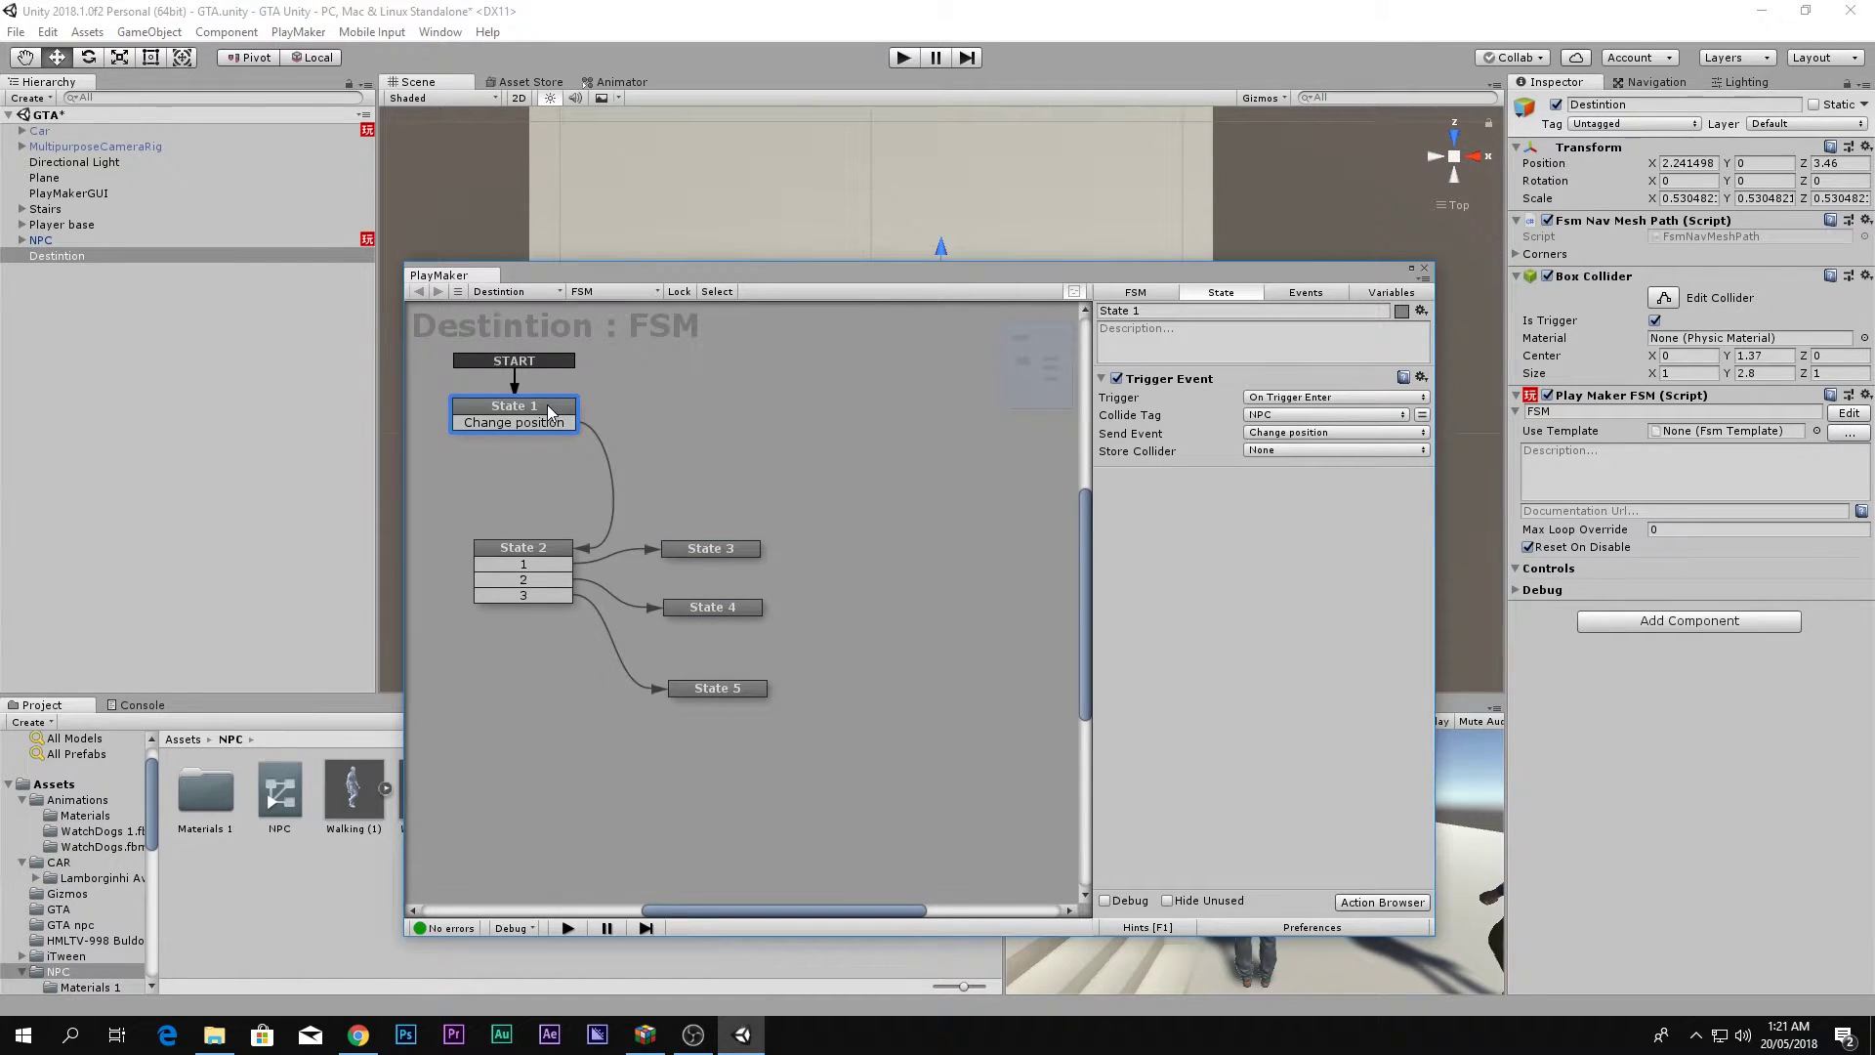
left_click_drag(671, 271, 616, 256)
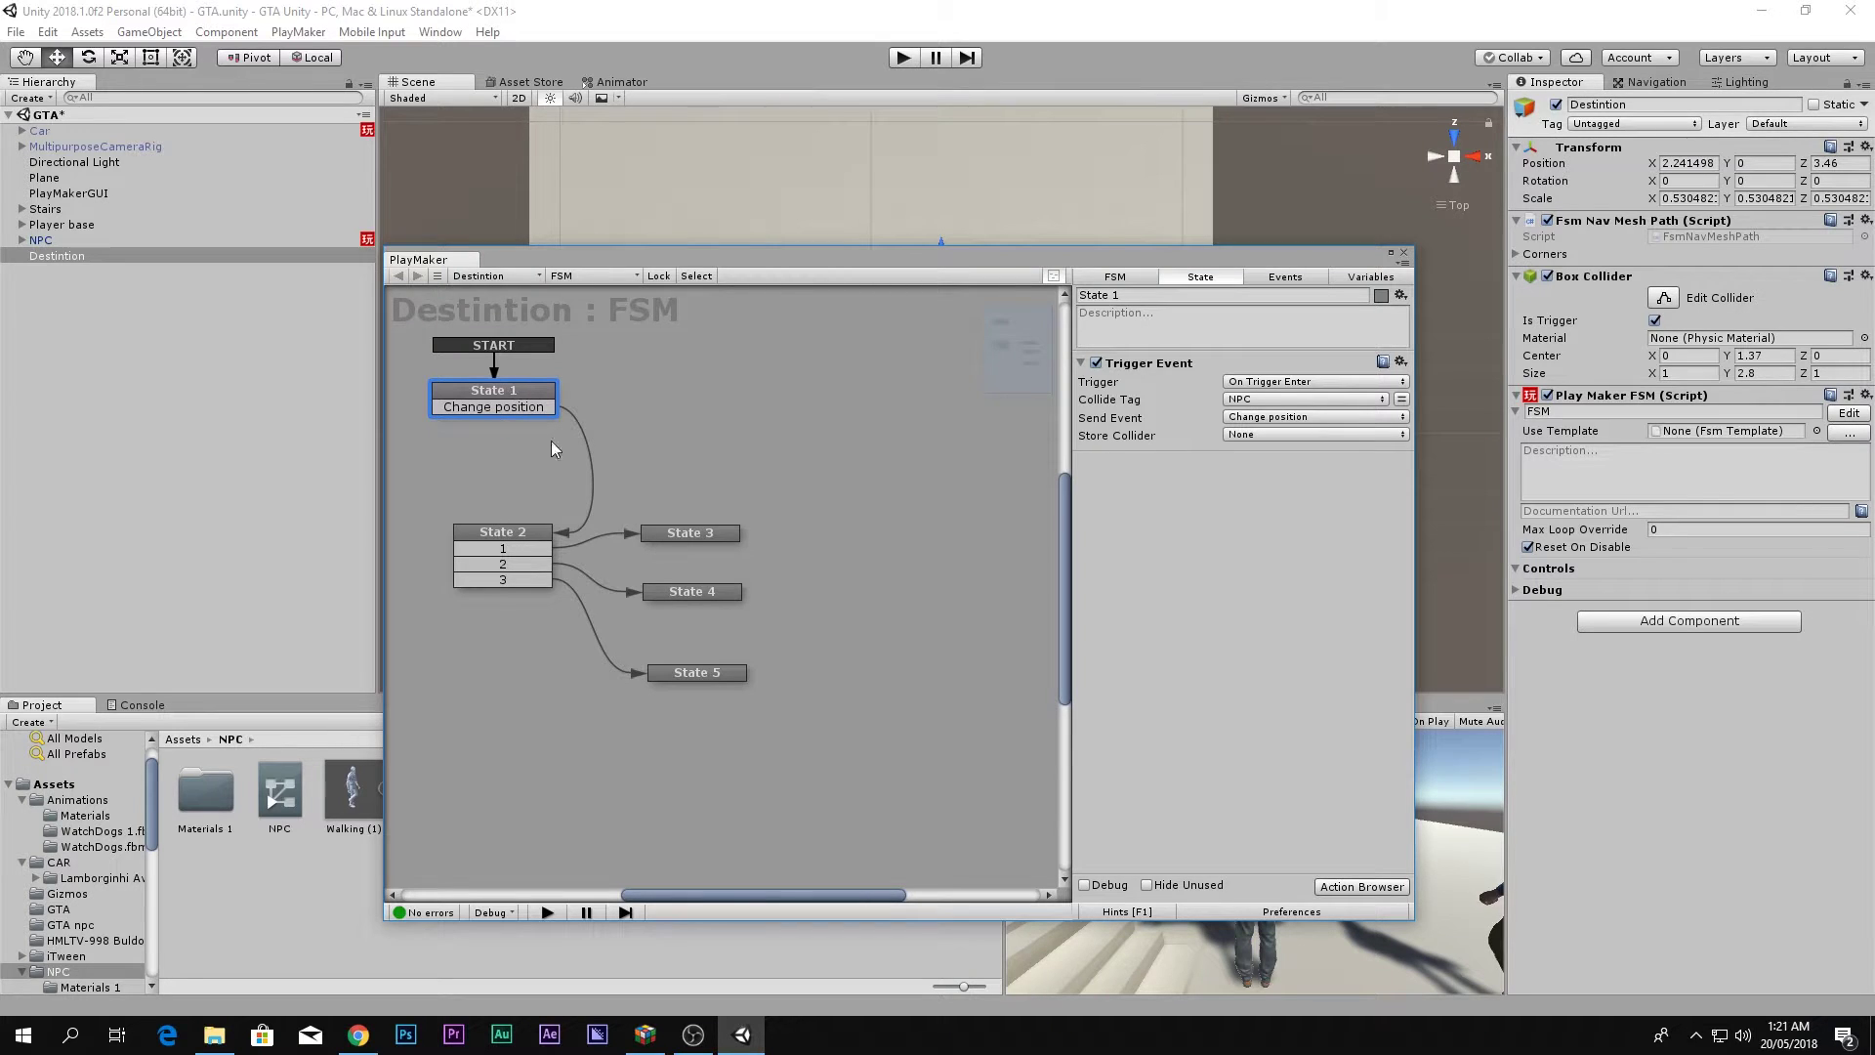
left_click(525, 533)
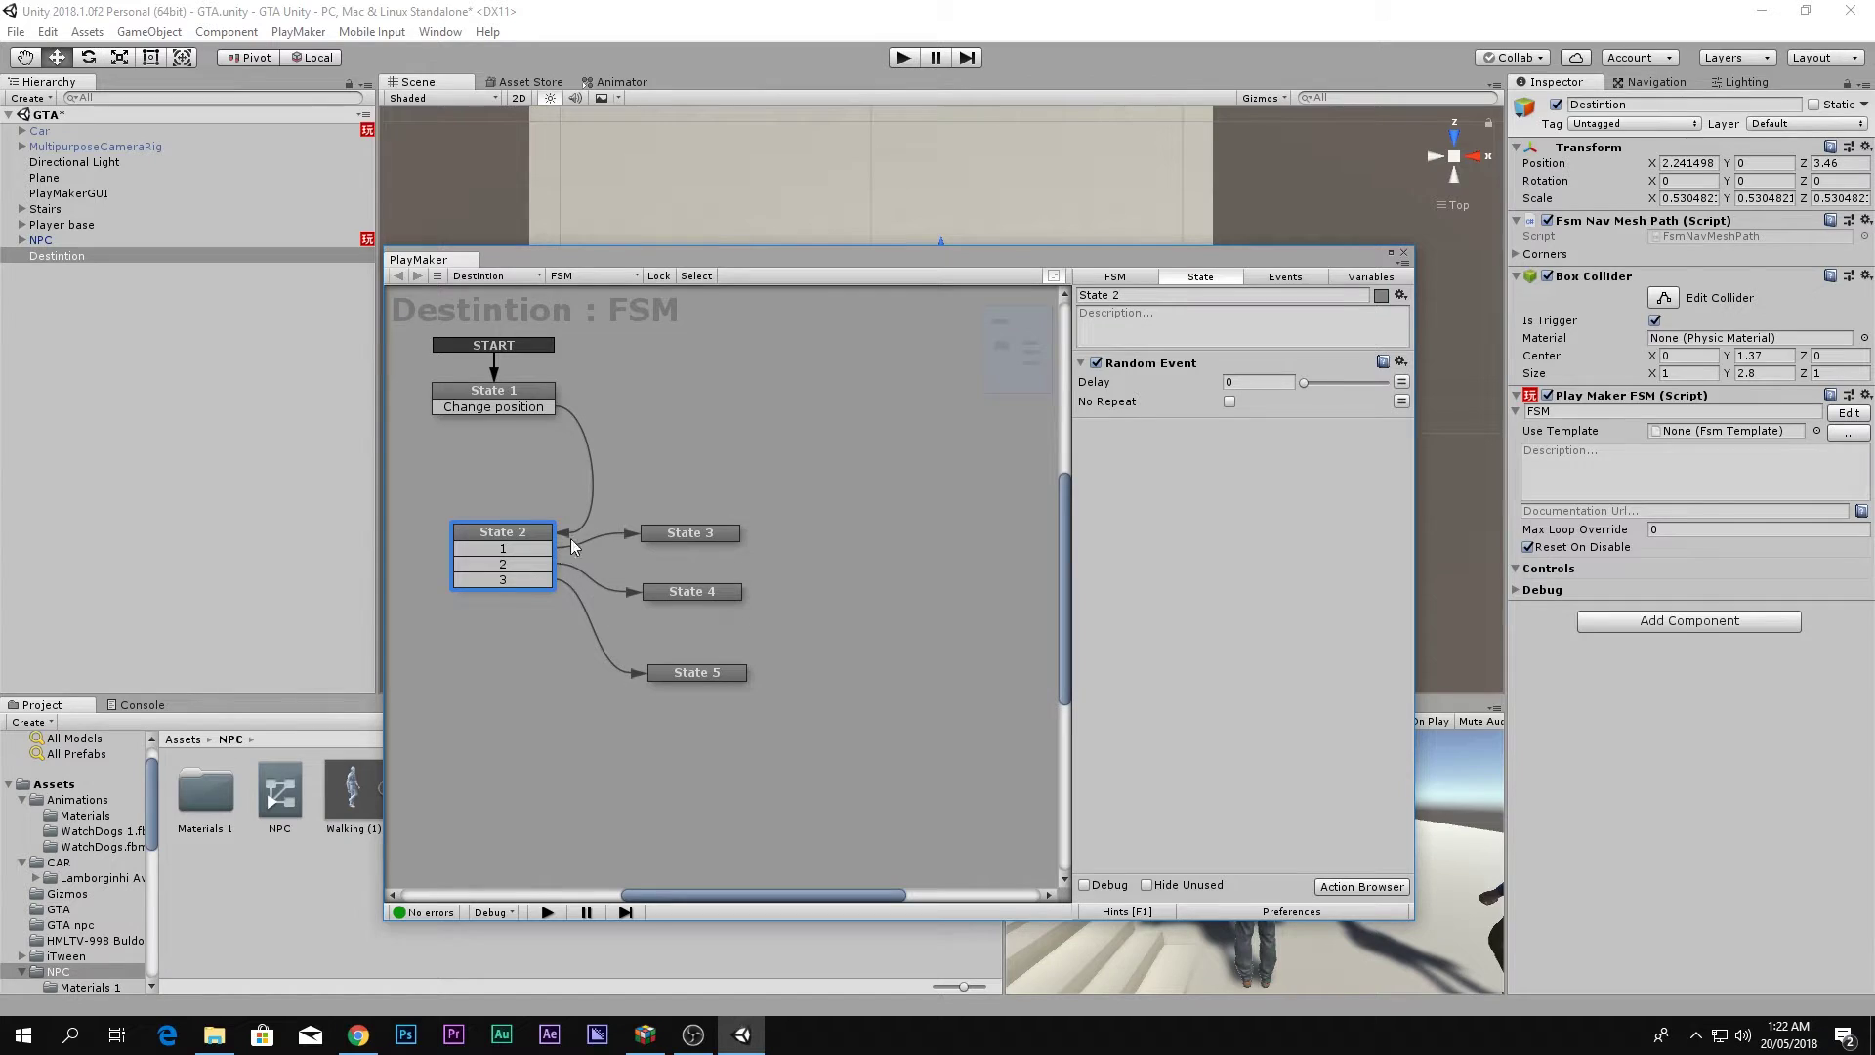
left_click(692, 591)
left_click(693, 533)
left_click(642, 638)
left_click(704, 535)
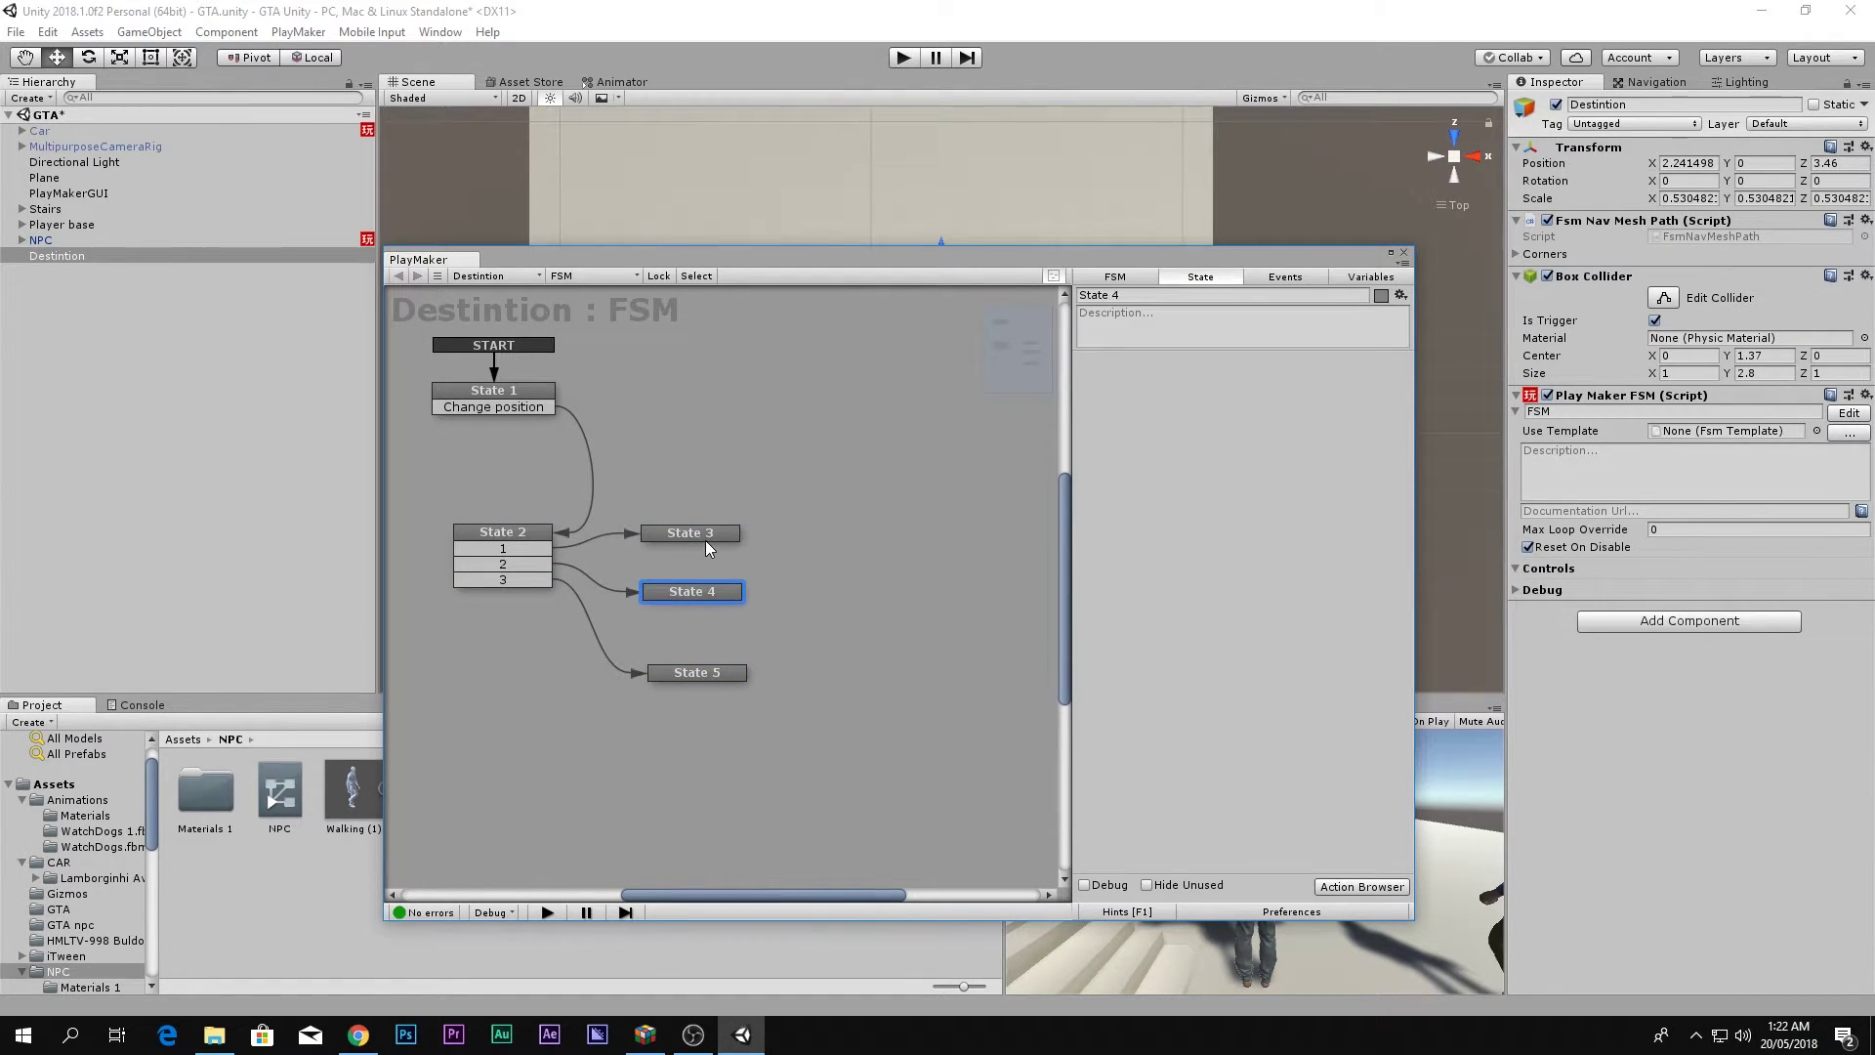
left_click(699, 676)
left_click(660, 535)
left_click(684, 591)
left_click(688, 672)
left_click(664, 532)
left_click(682, 591)
left_click(684, 652)
left_click(694, 671)
left_click(682, 543)
Add a Set Position action to State 3.
left_click(681, 534)
double_click(1116, 500)
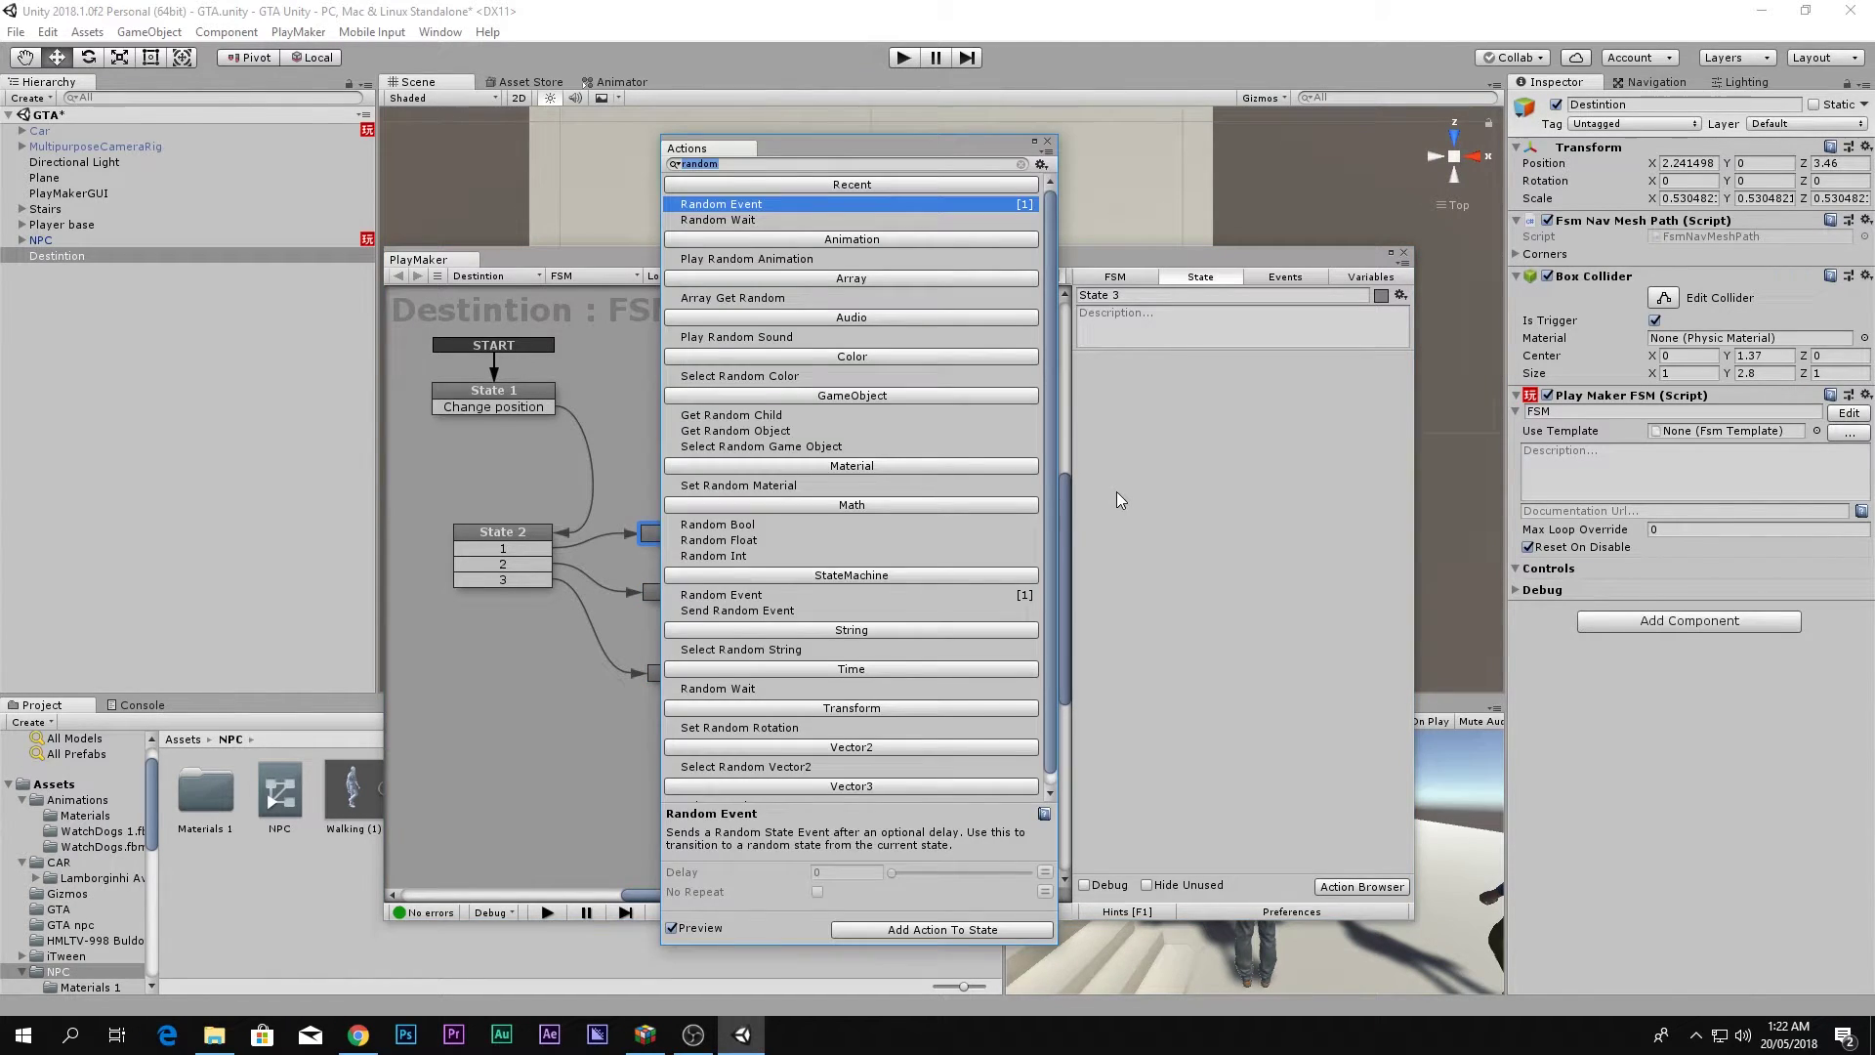
type("set")
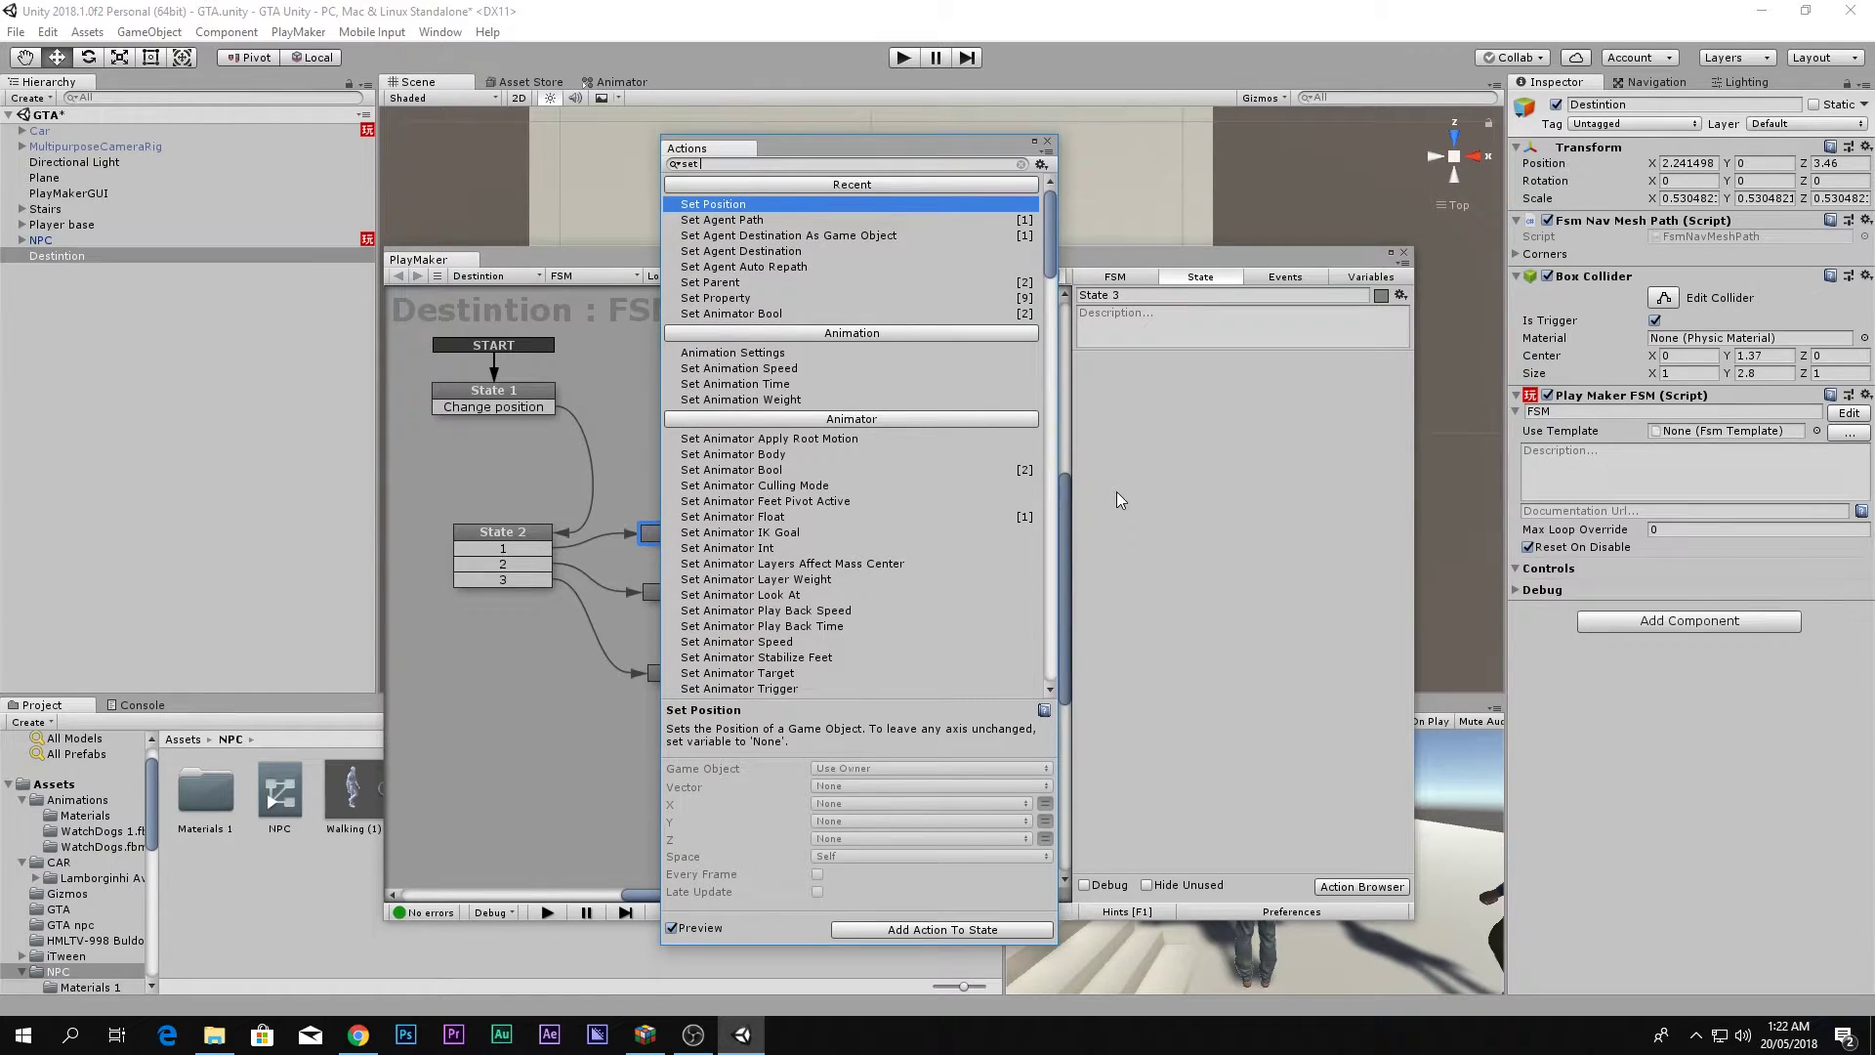
type(" po")
key("Return")
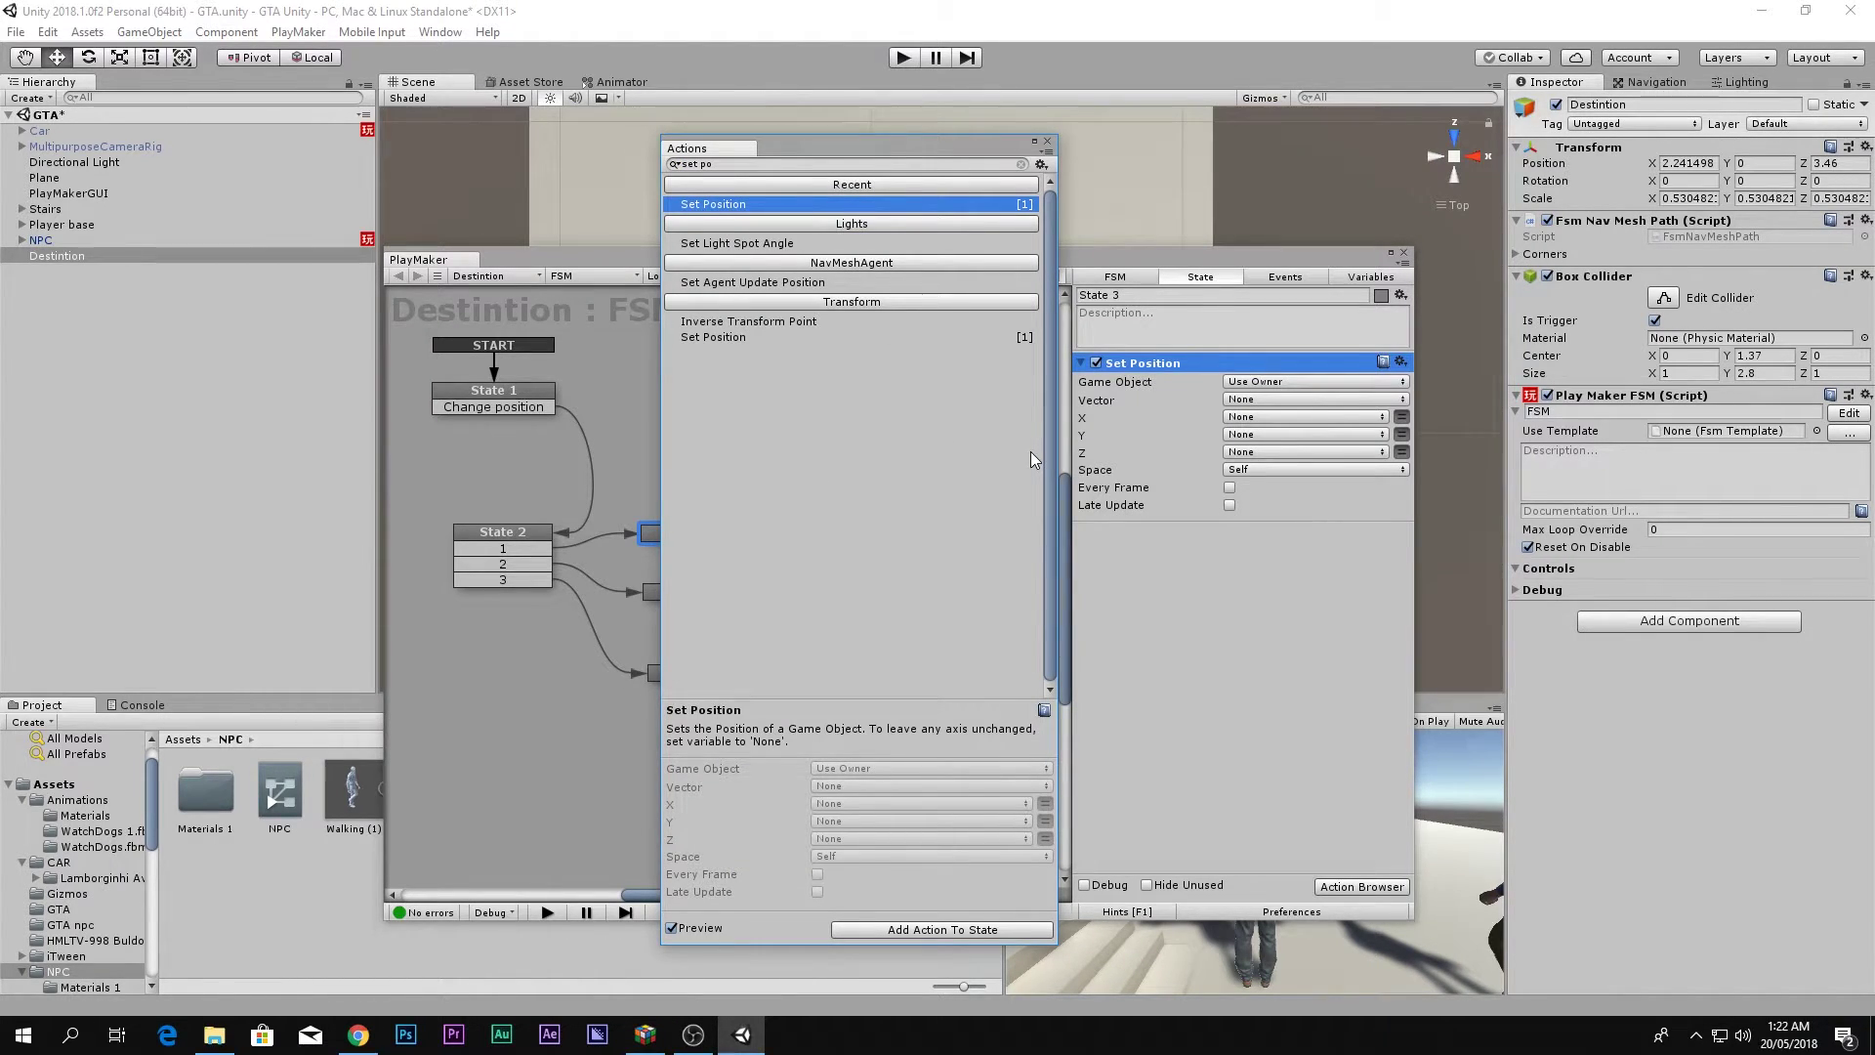
Add a Next Frame Event action below State 3's Set Position and remove the surplus copies of both actions.
key("Return")
key("BackSpace")
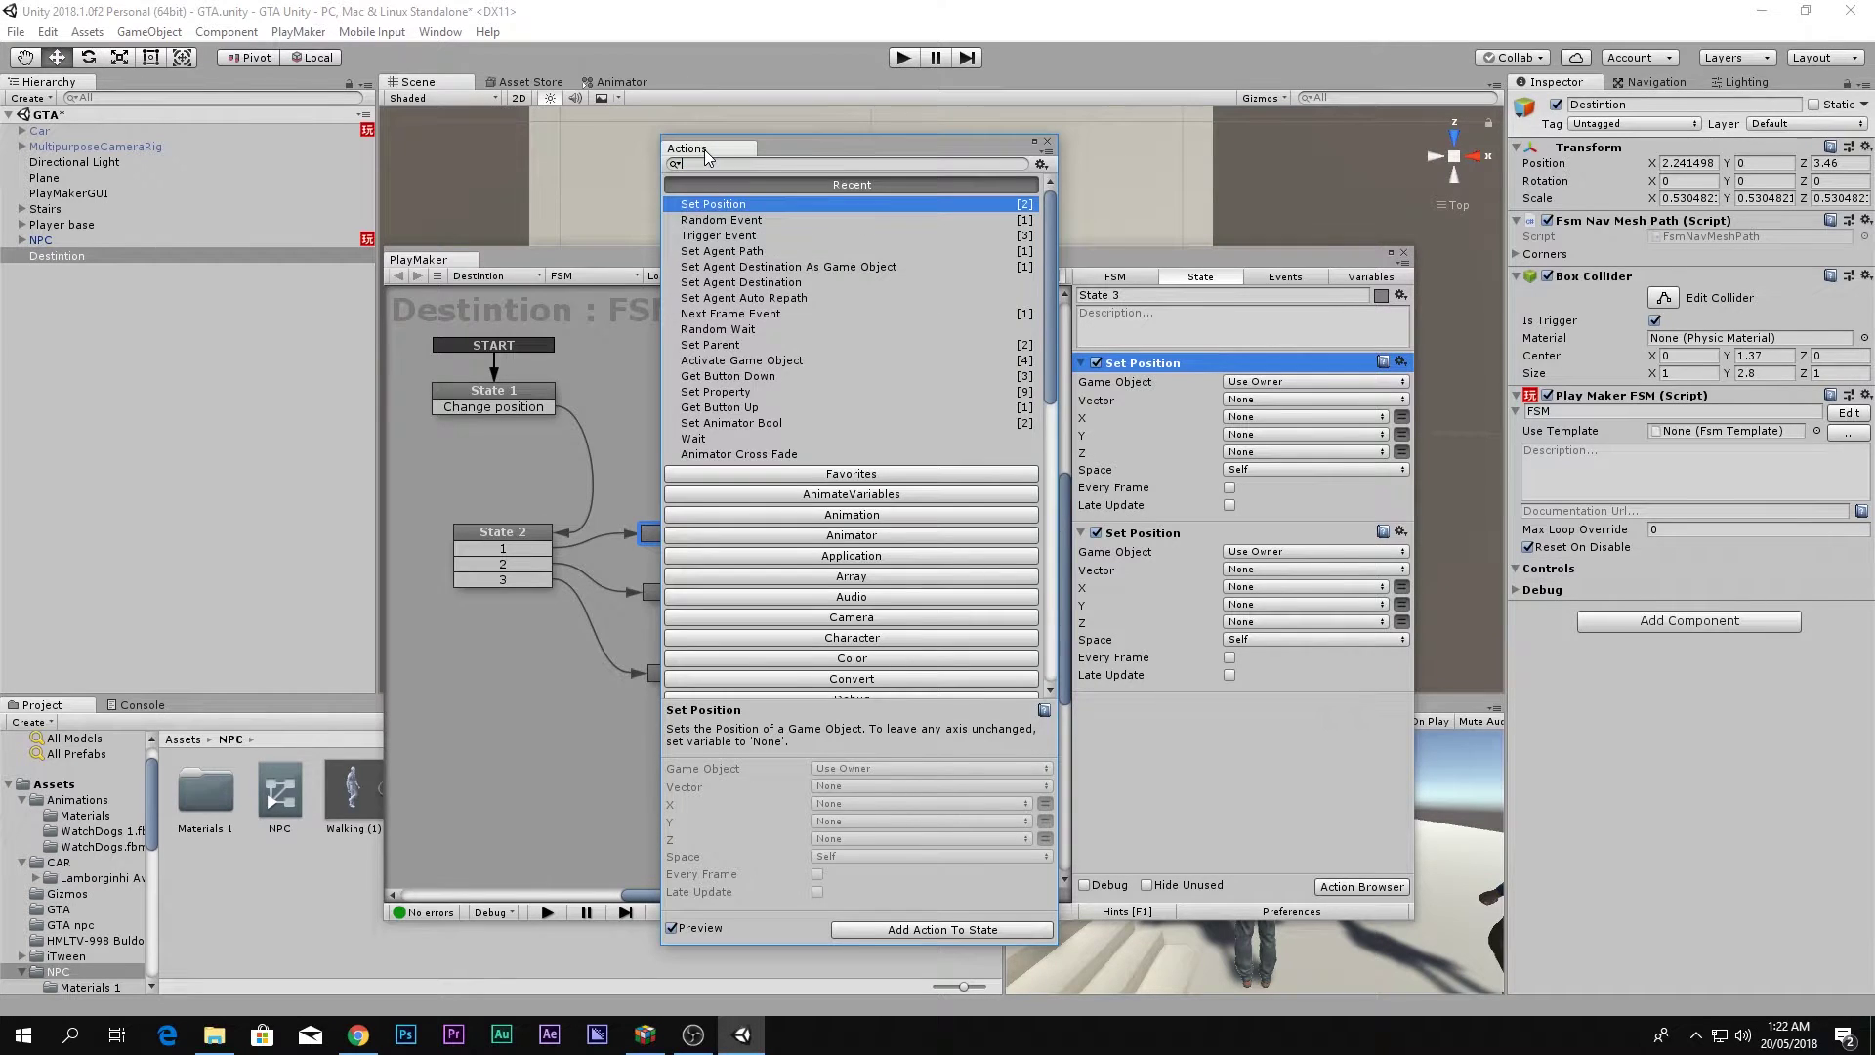
type("nextfram")
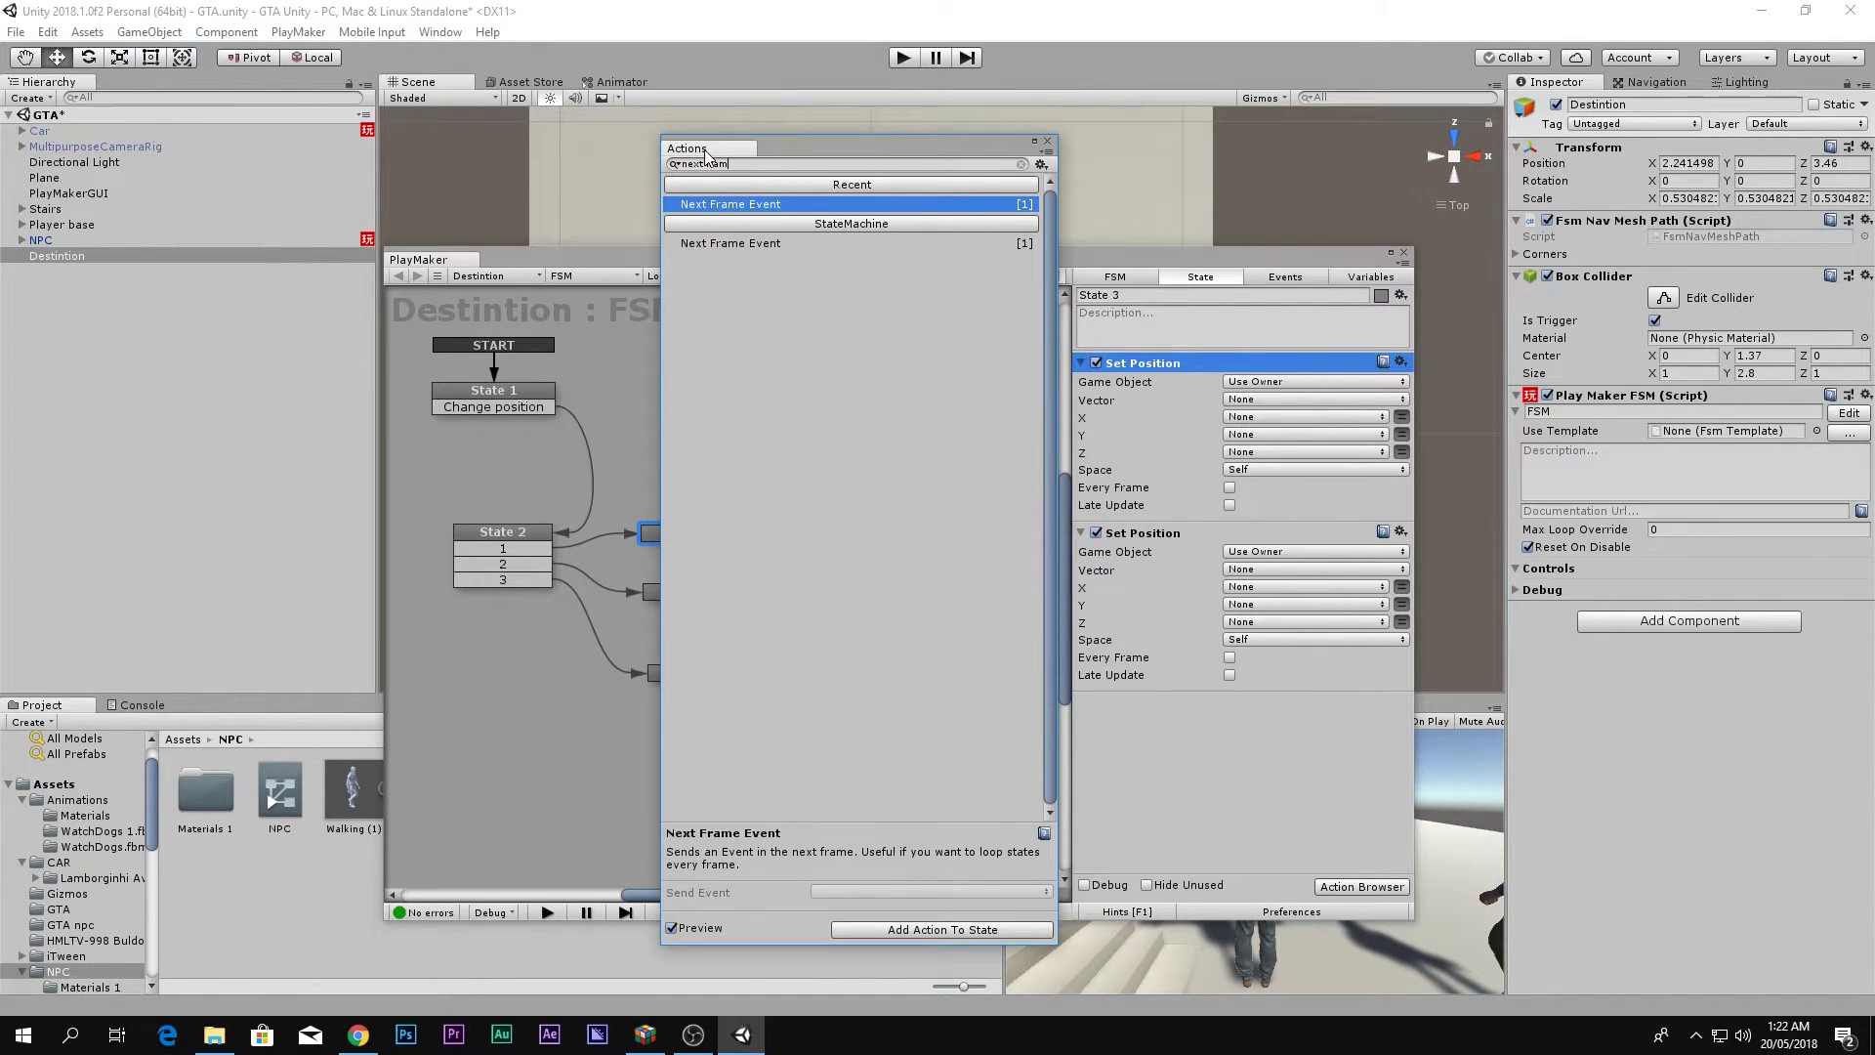
key("Return")
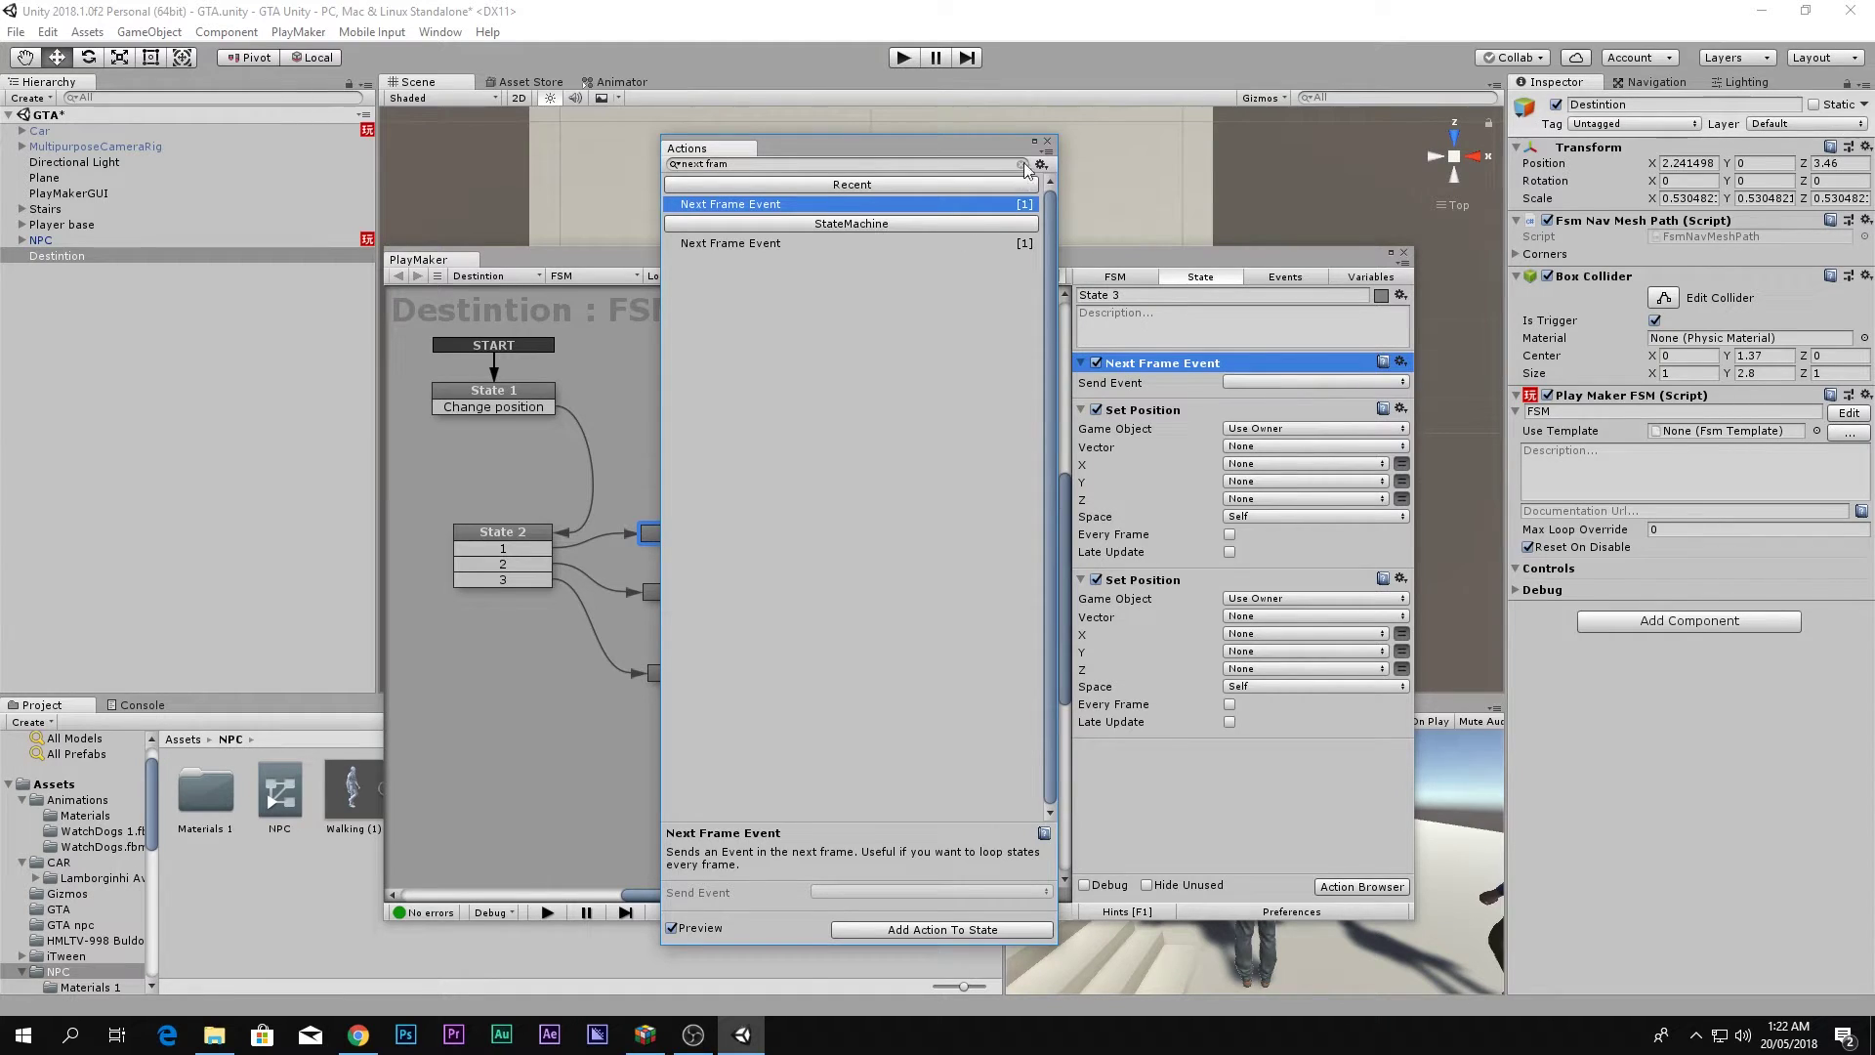
left_click(1047, 140)
key("Delete")
left_click(1150, 366)
key("Delete")
left_click(1363, 885)
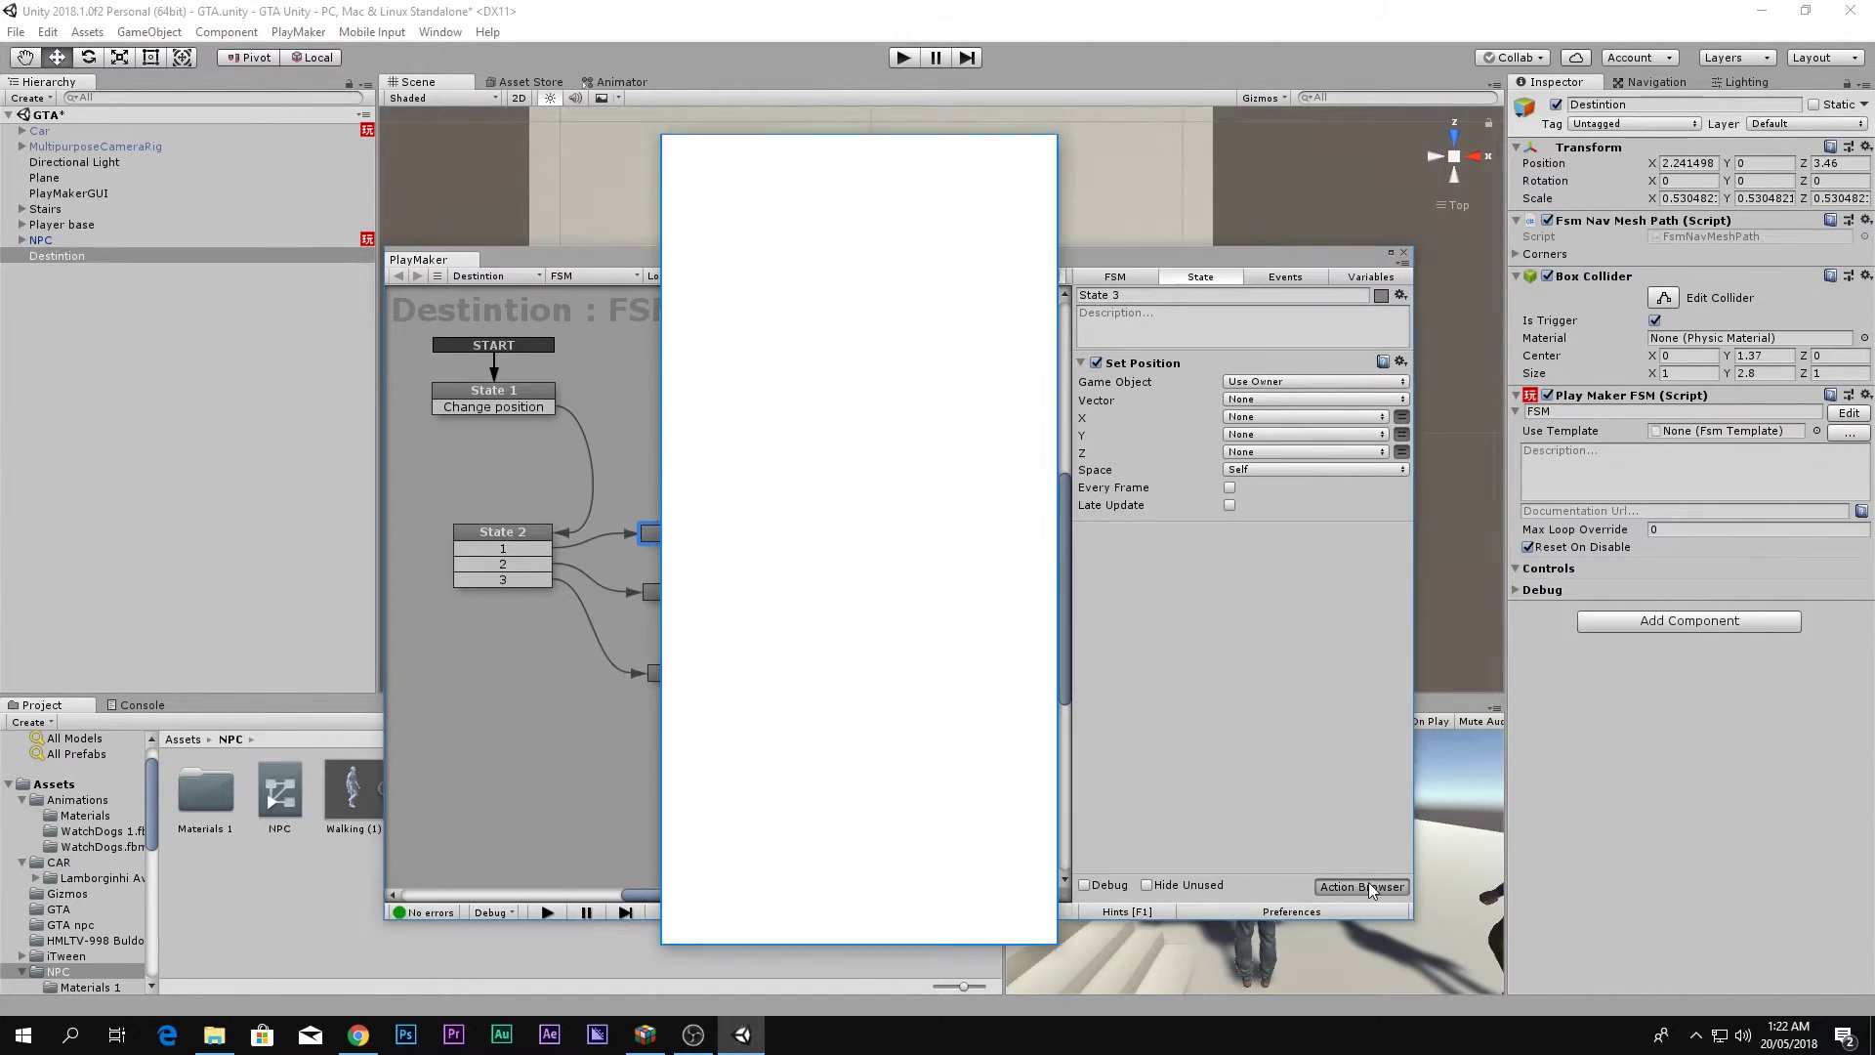
key("Return")
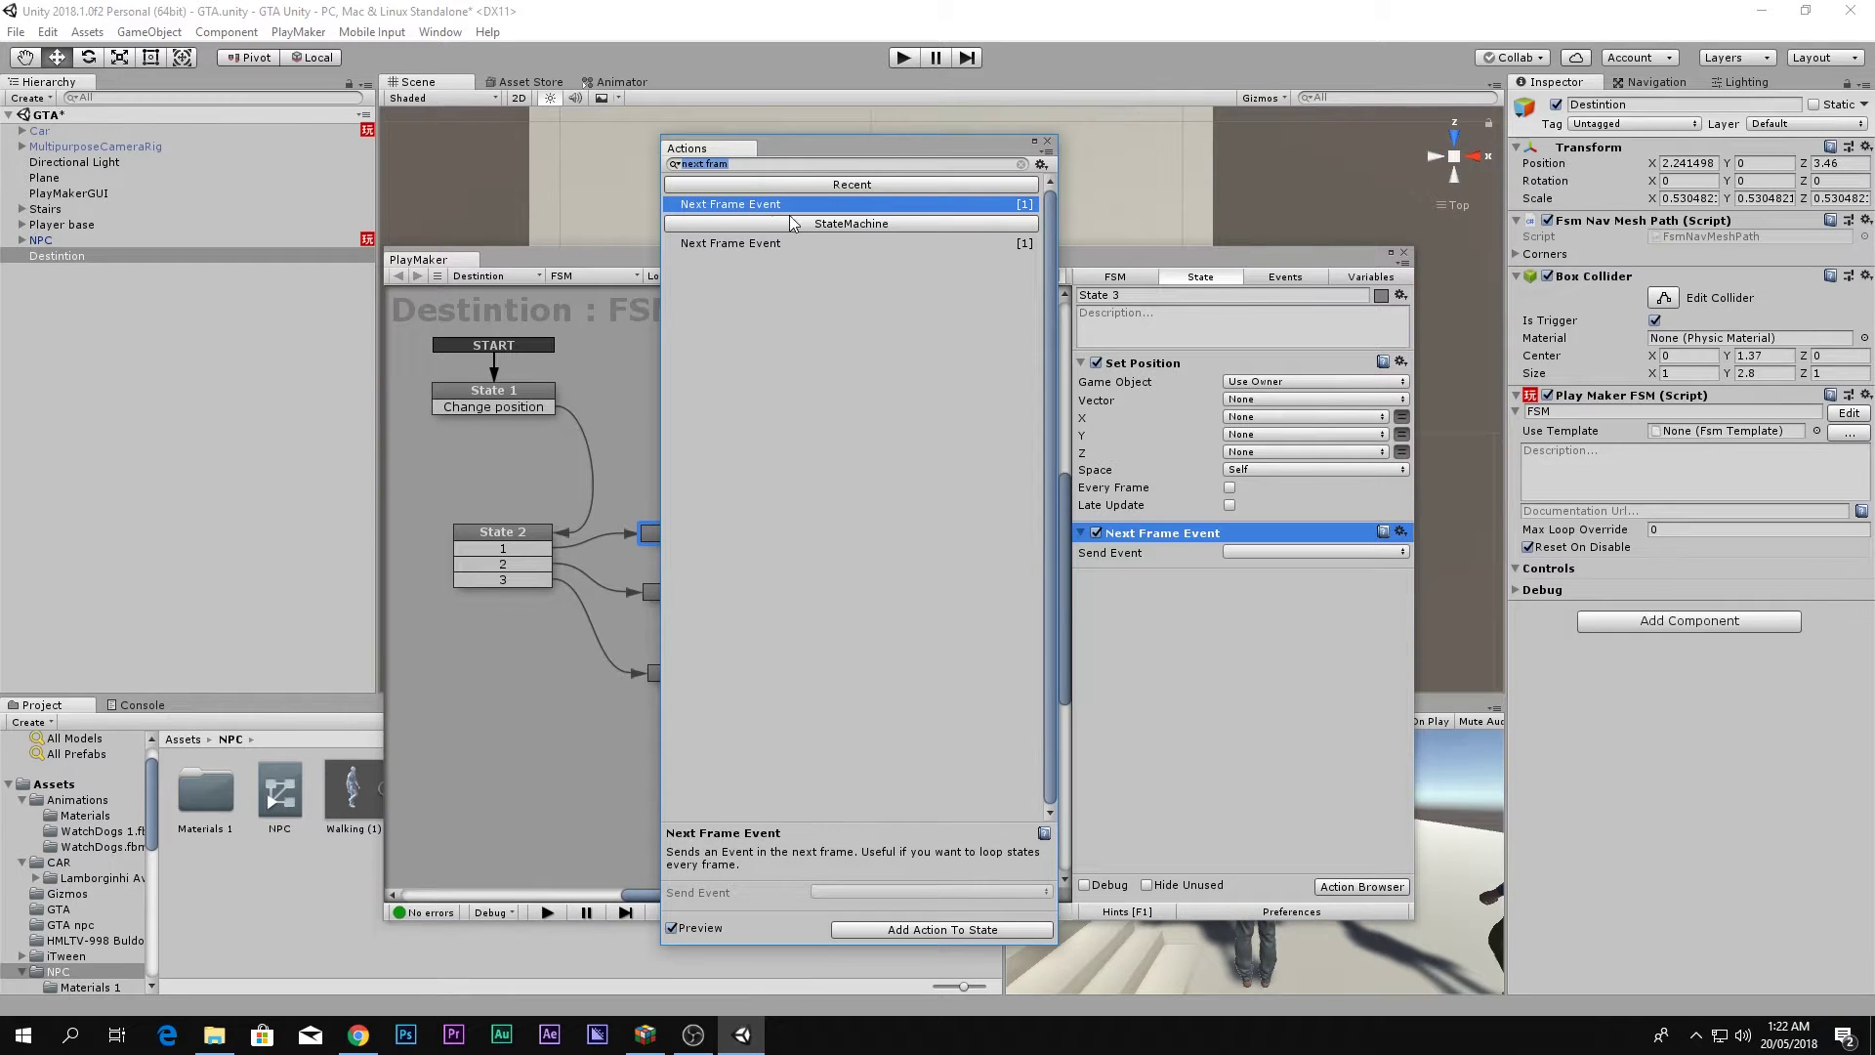
left_click(1048, 145)
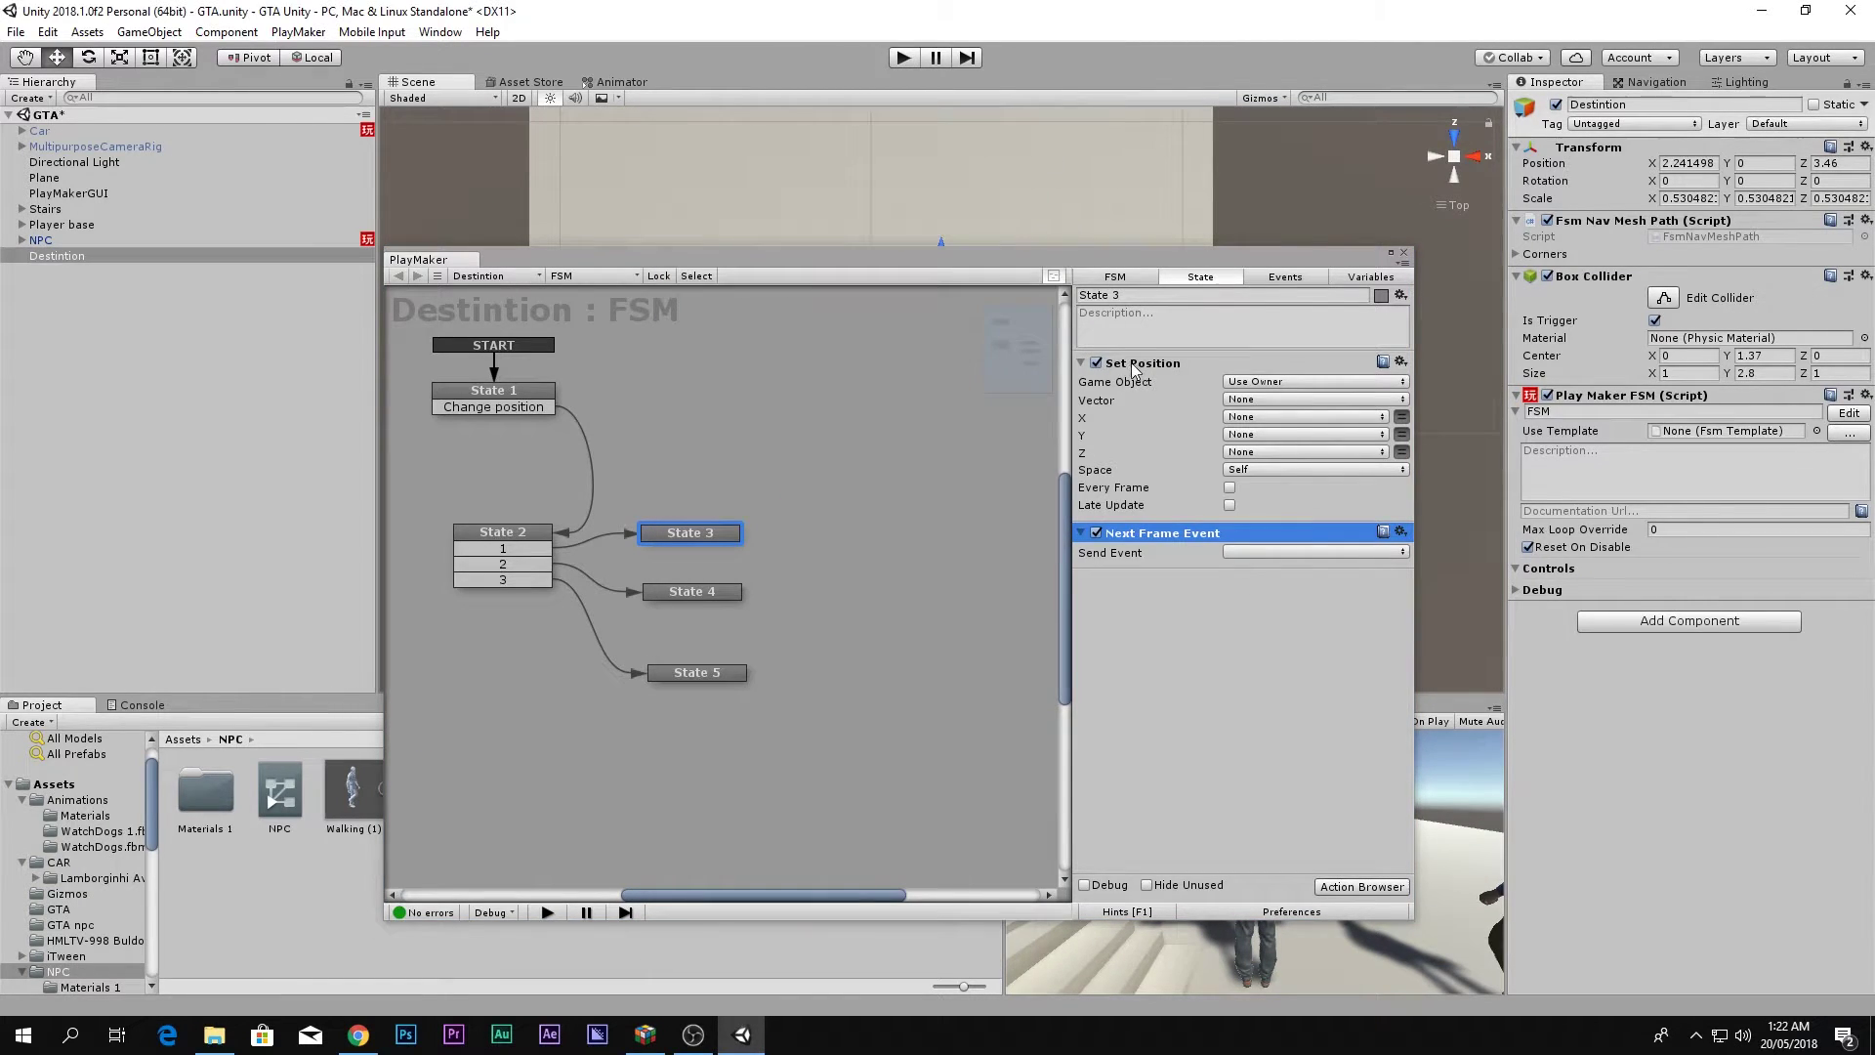
Copy State 3's Set Position and Next Frame Event actions into State 4 and State 5.
left_click(1137, 367)
left_click(1137, 535, "ctrl")
key("Delete")
key("ctrl+z")
left_click(701, 672)
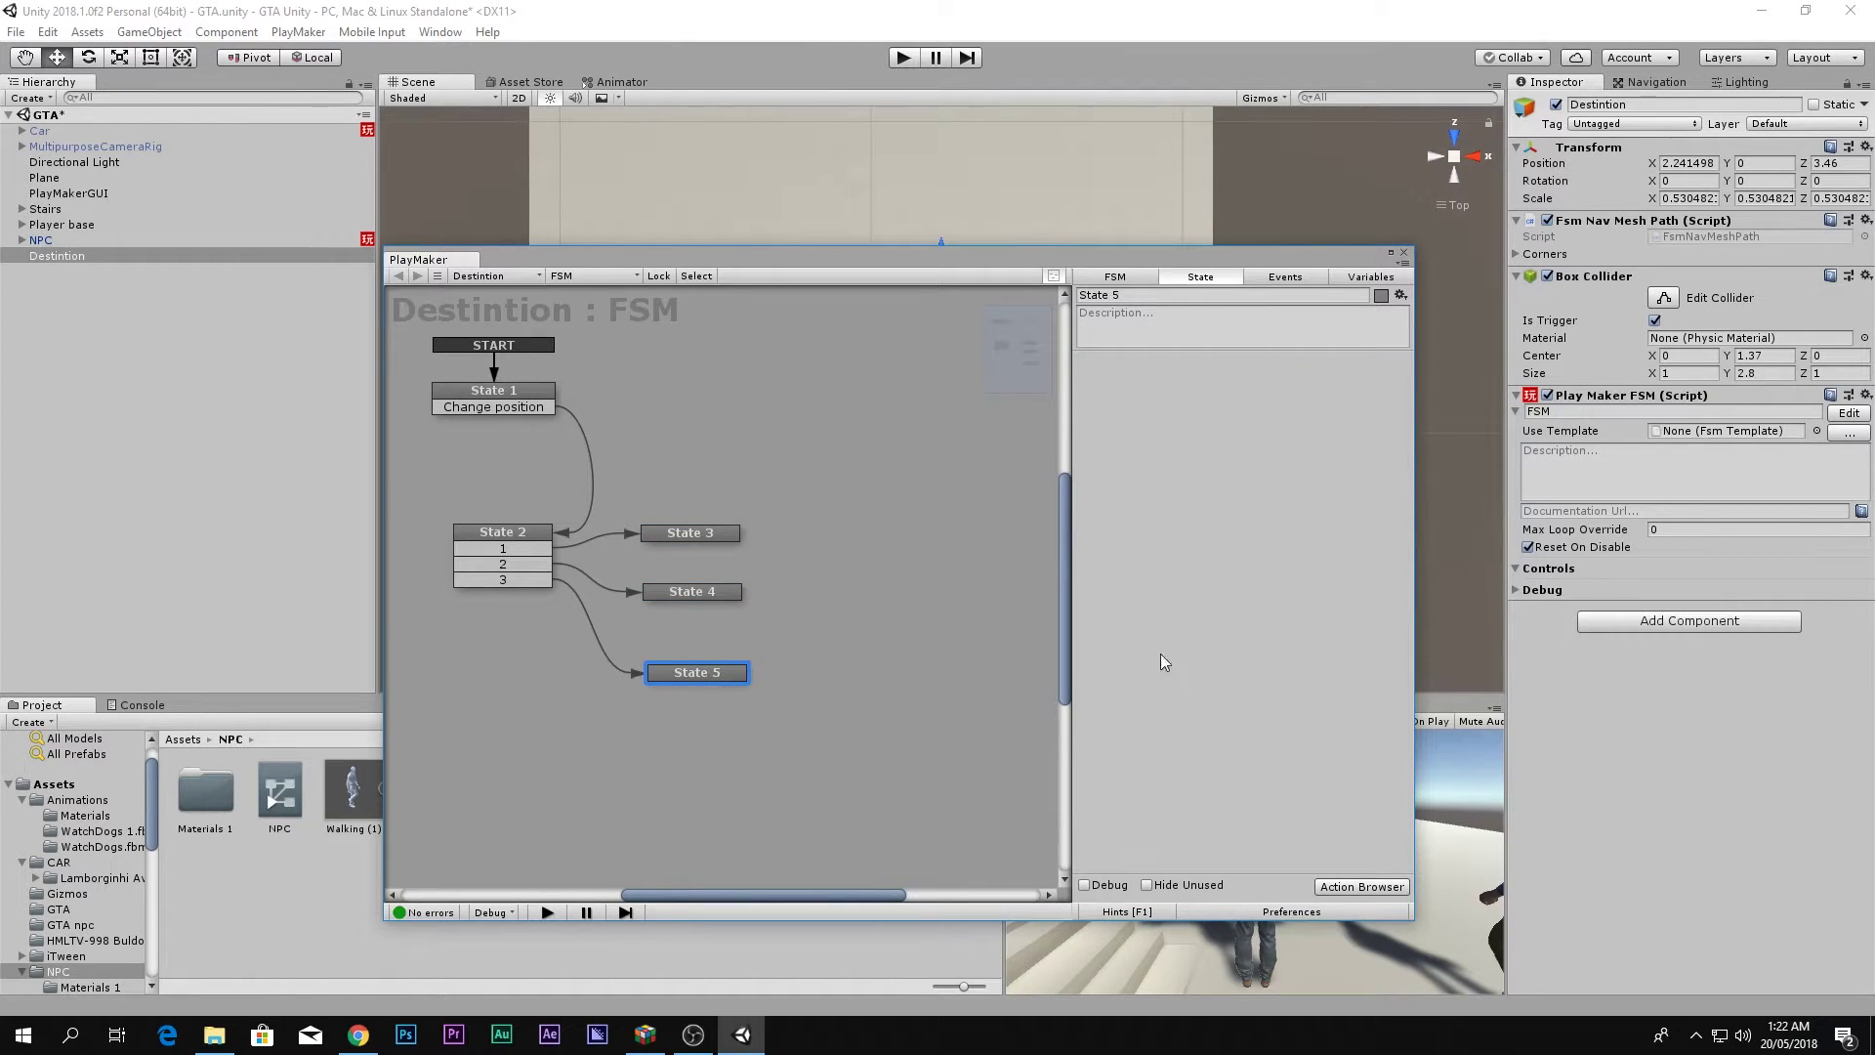
key("ctrl+v")
Switch State 3's Set Position X, Y and Z from variables to direct values and set its Space to World.
left_click(655, 535)
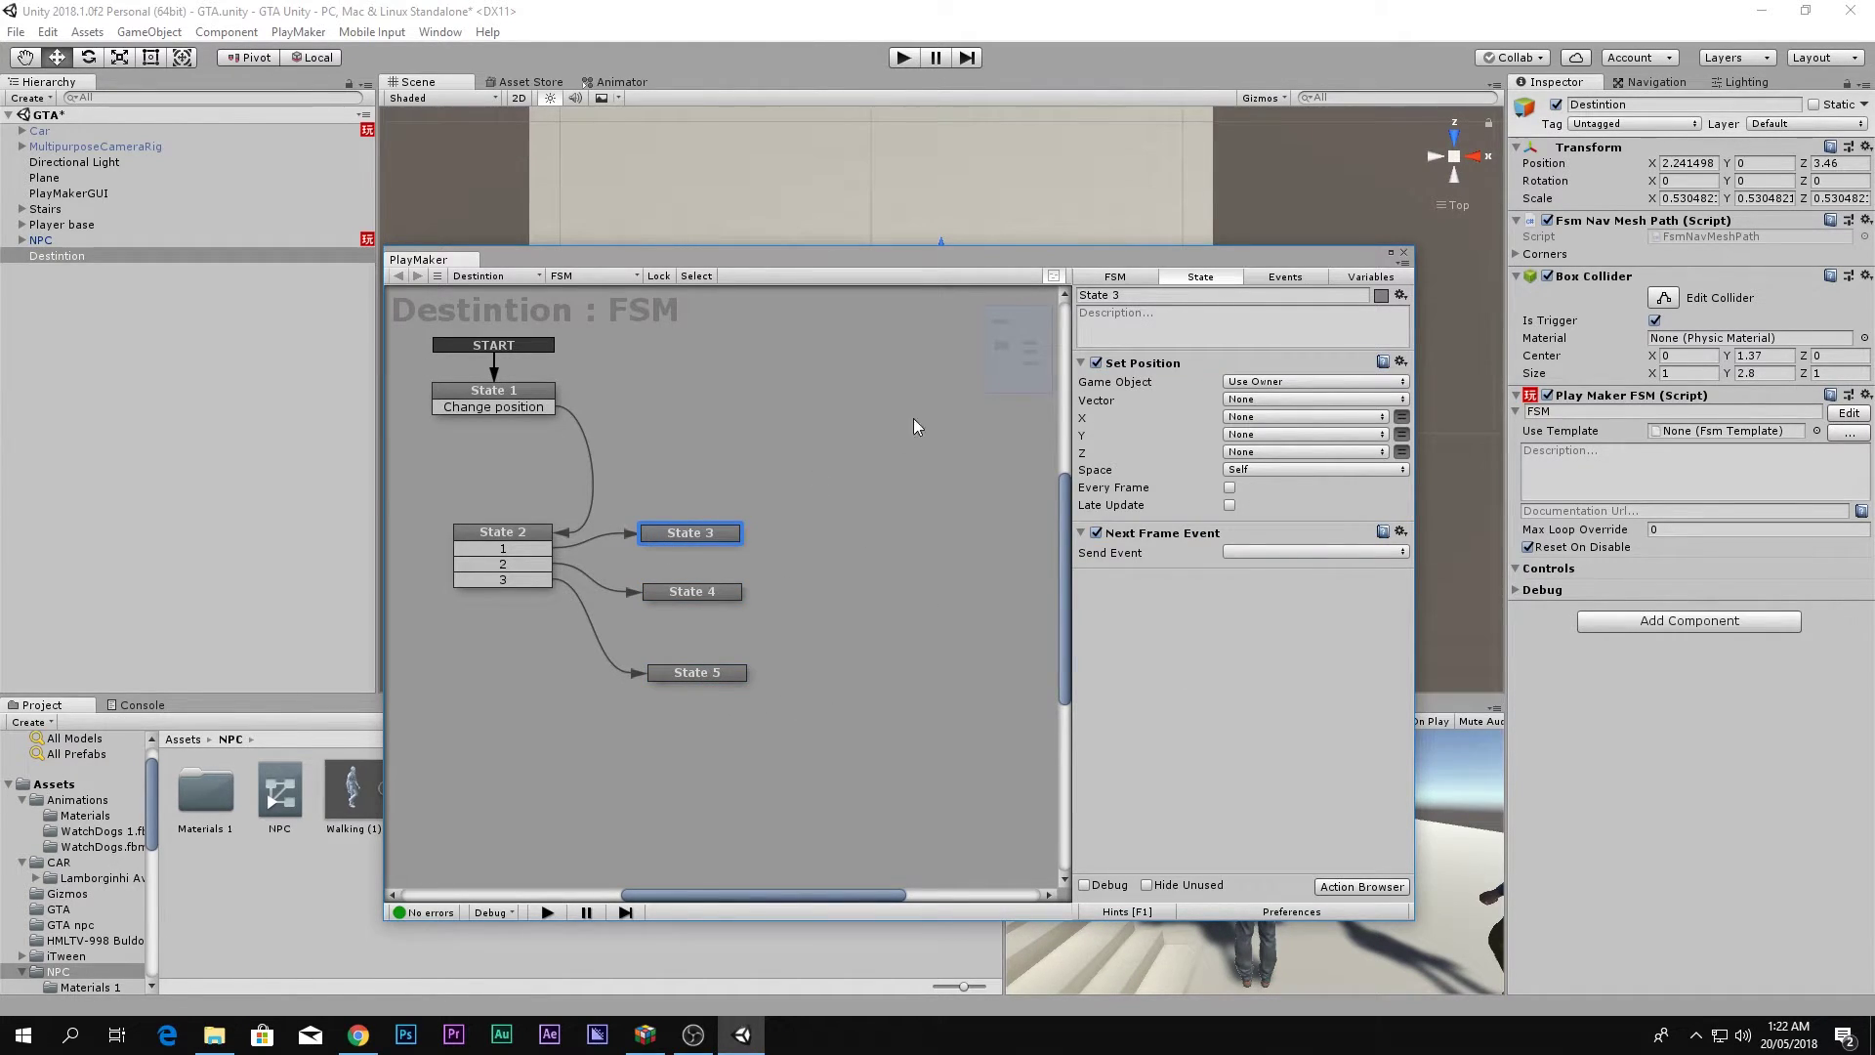
left_click(1402, 416)
left_click(1401, 434)
left_click(1404, 467)
left_click(1403, 453)
left_click(1260, 471)
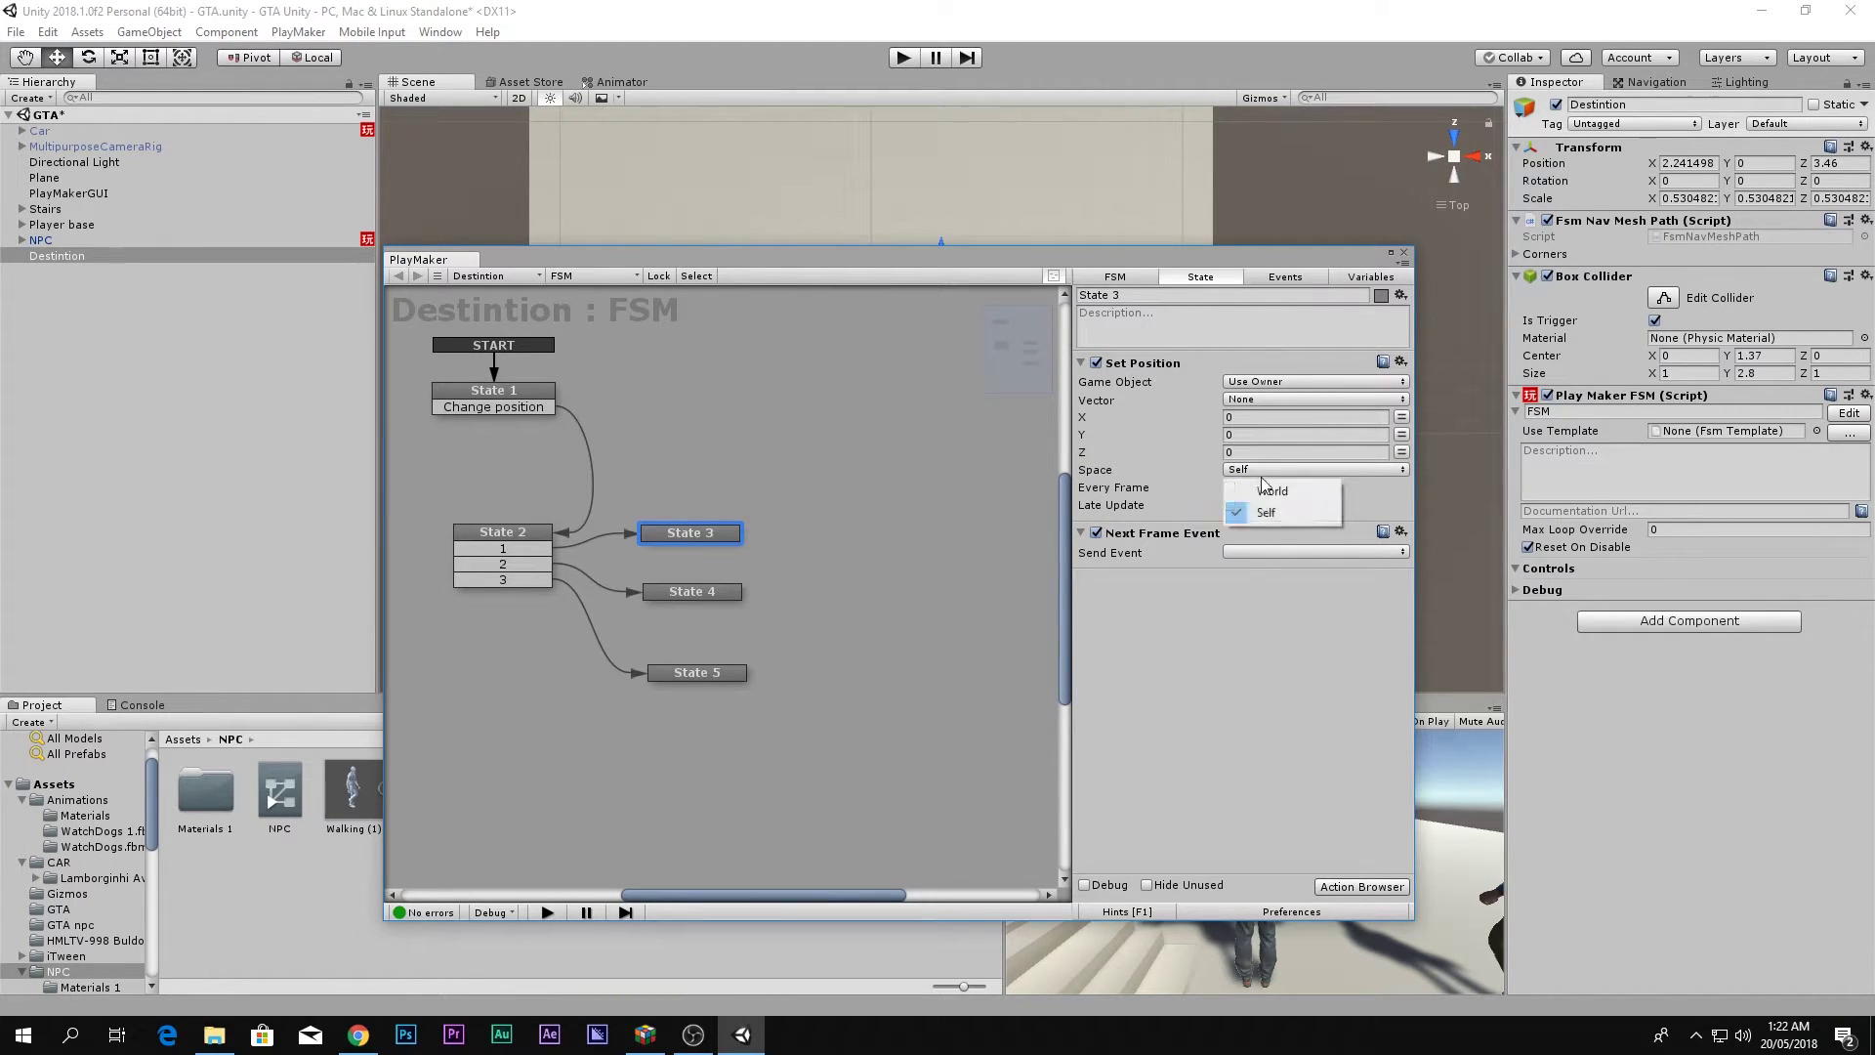
left_click(1272, 496)
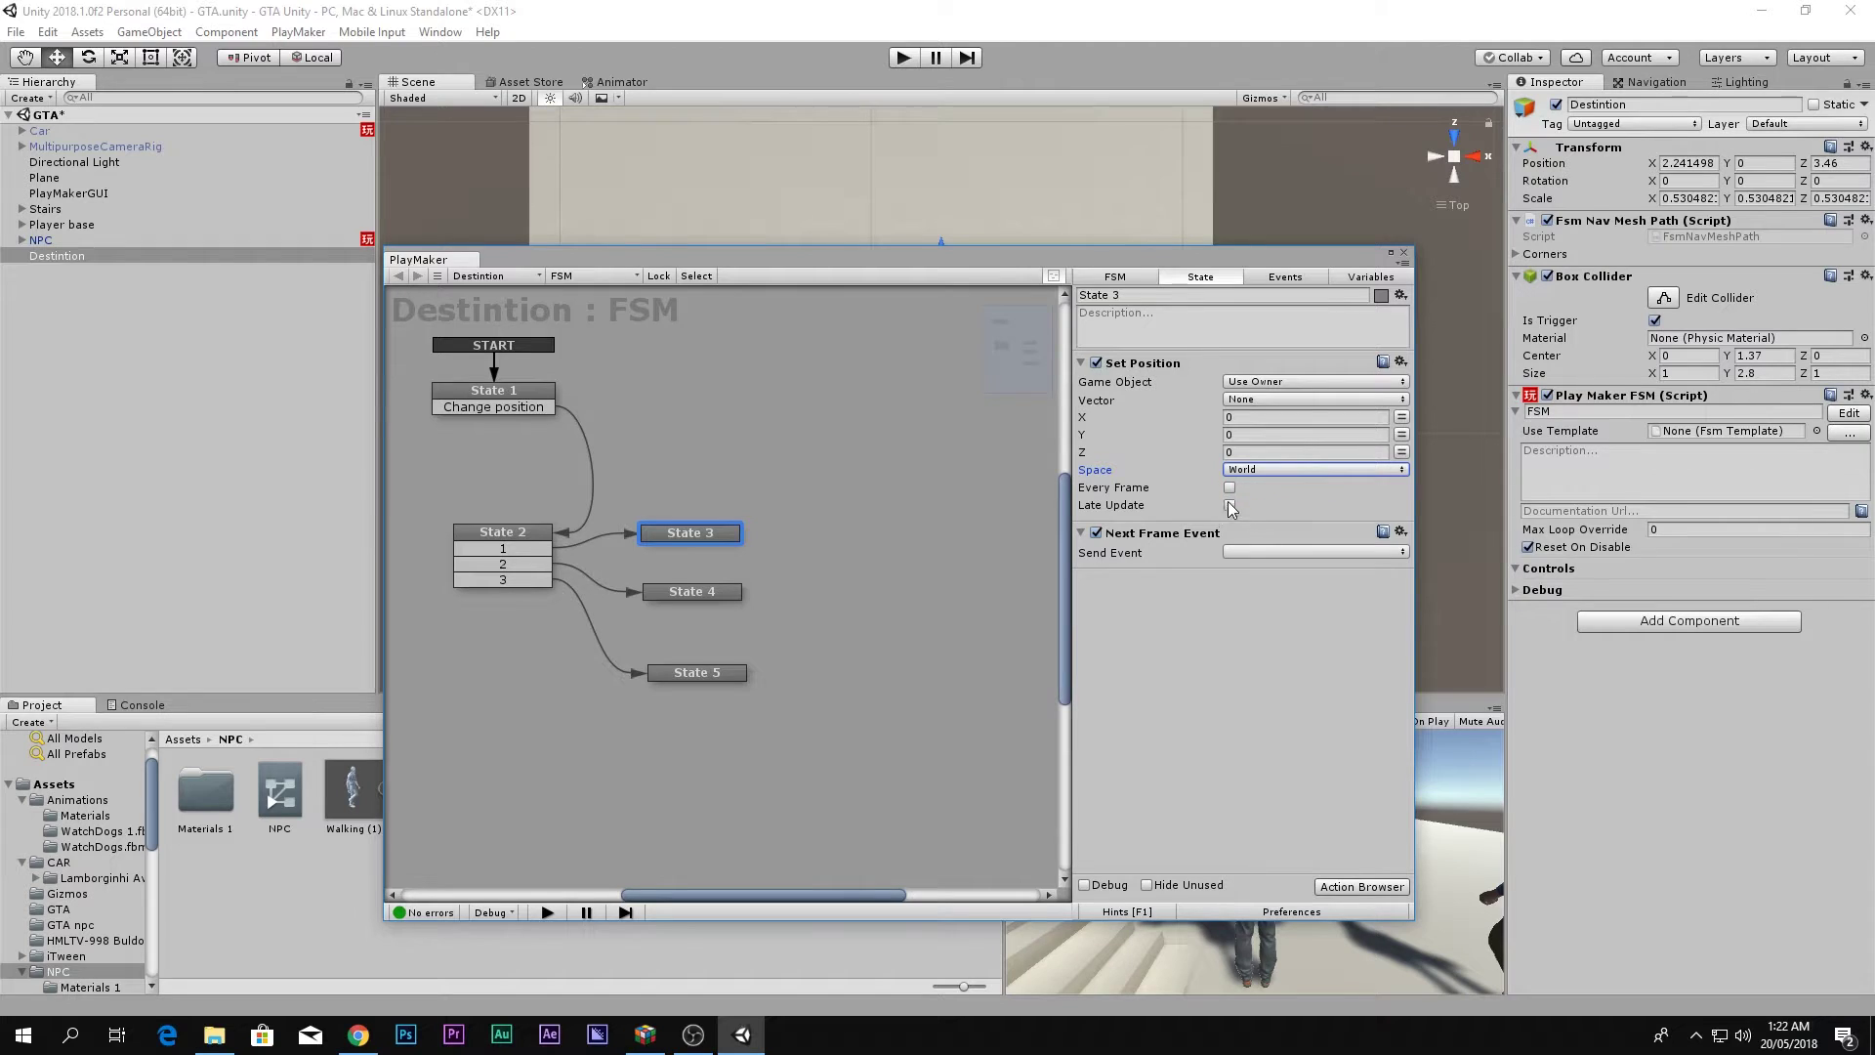
Uncover the scene's top view and move the Destintion object to about X -7.01, Z 5.41.
left_click_drag(800, 259, 864, 424)
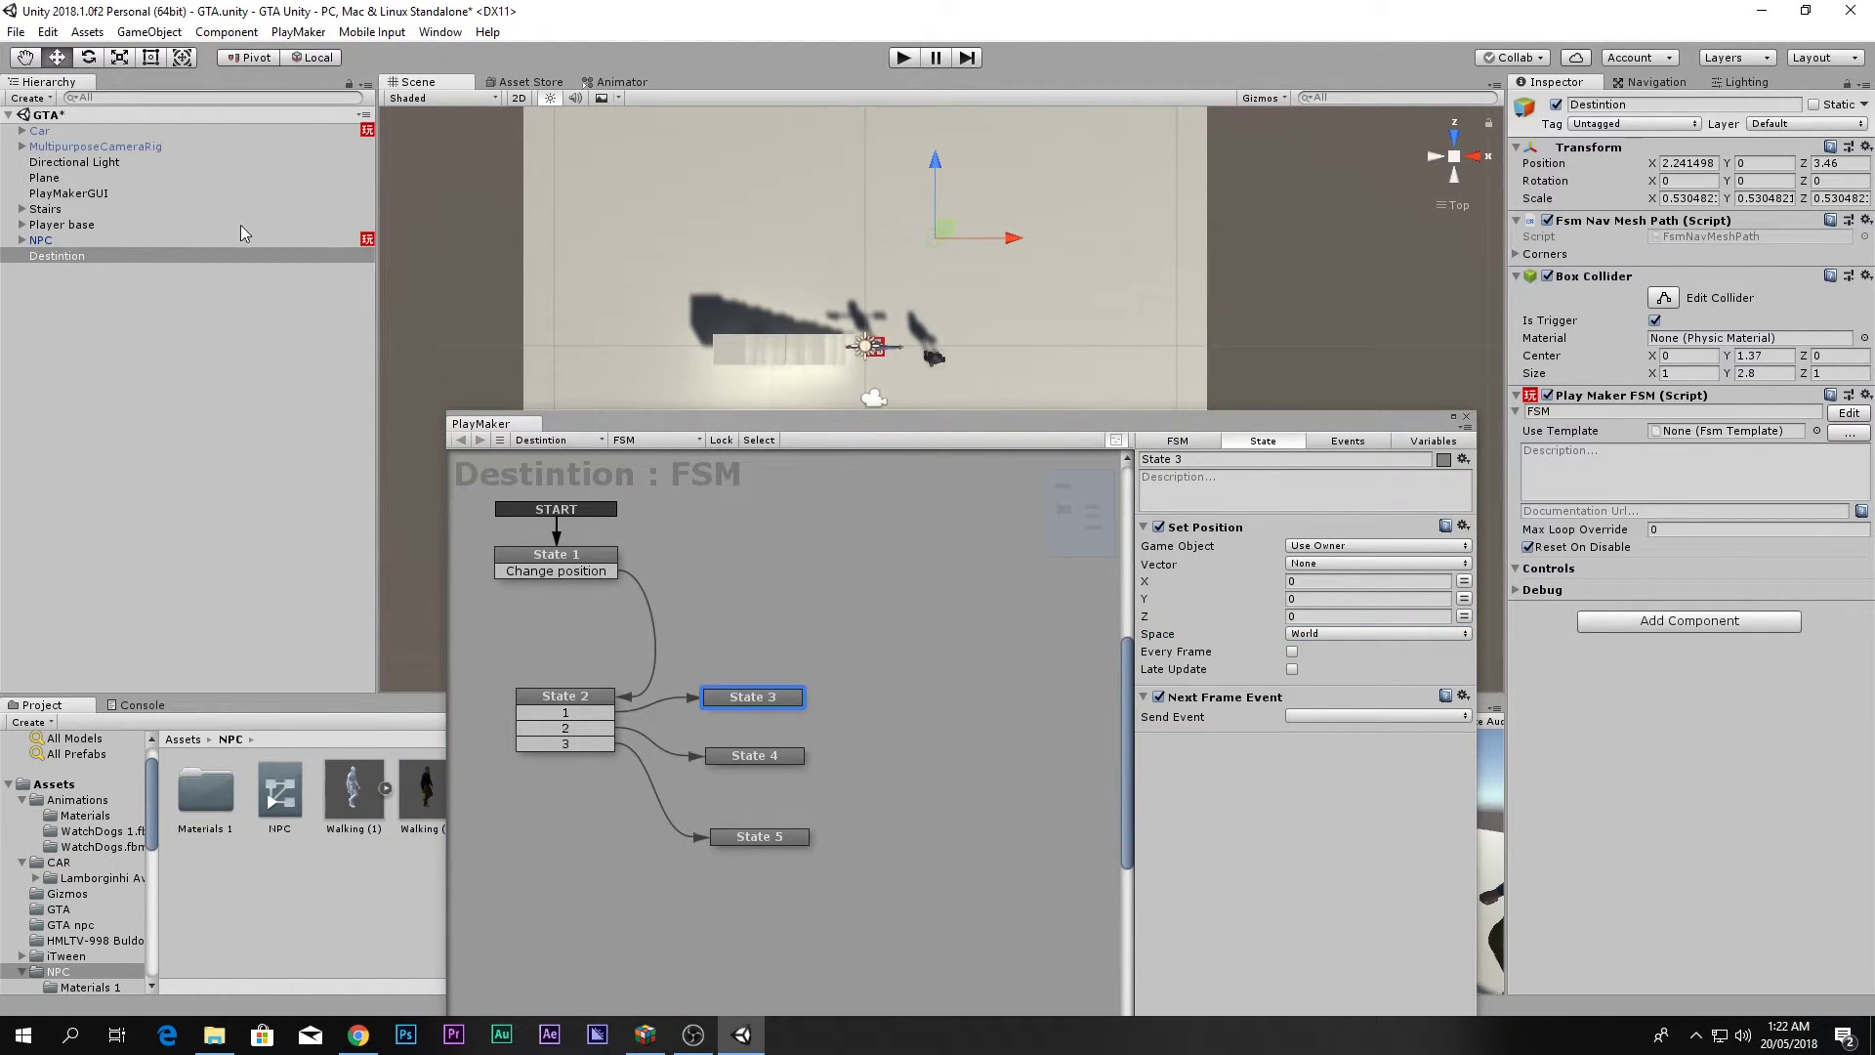
left_click_drag(1005, 238, 712, 277)
left_click_drag(644, 180, 659, 135)
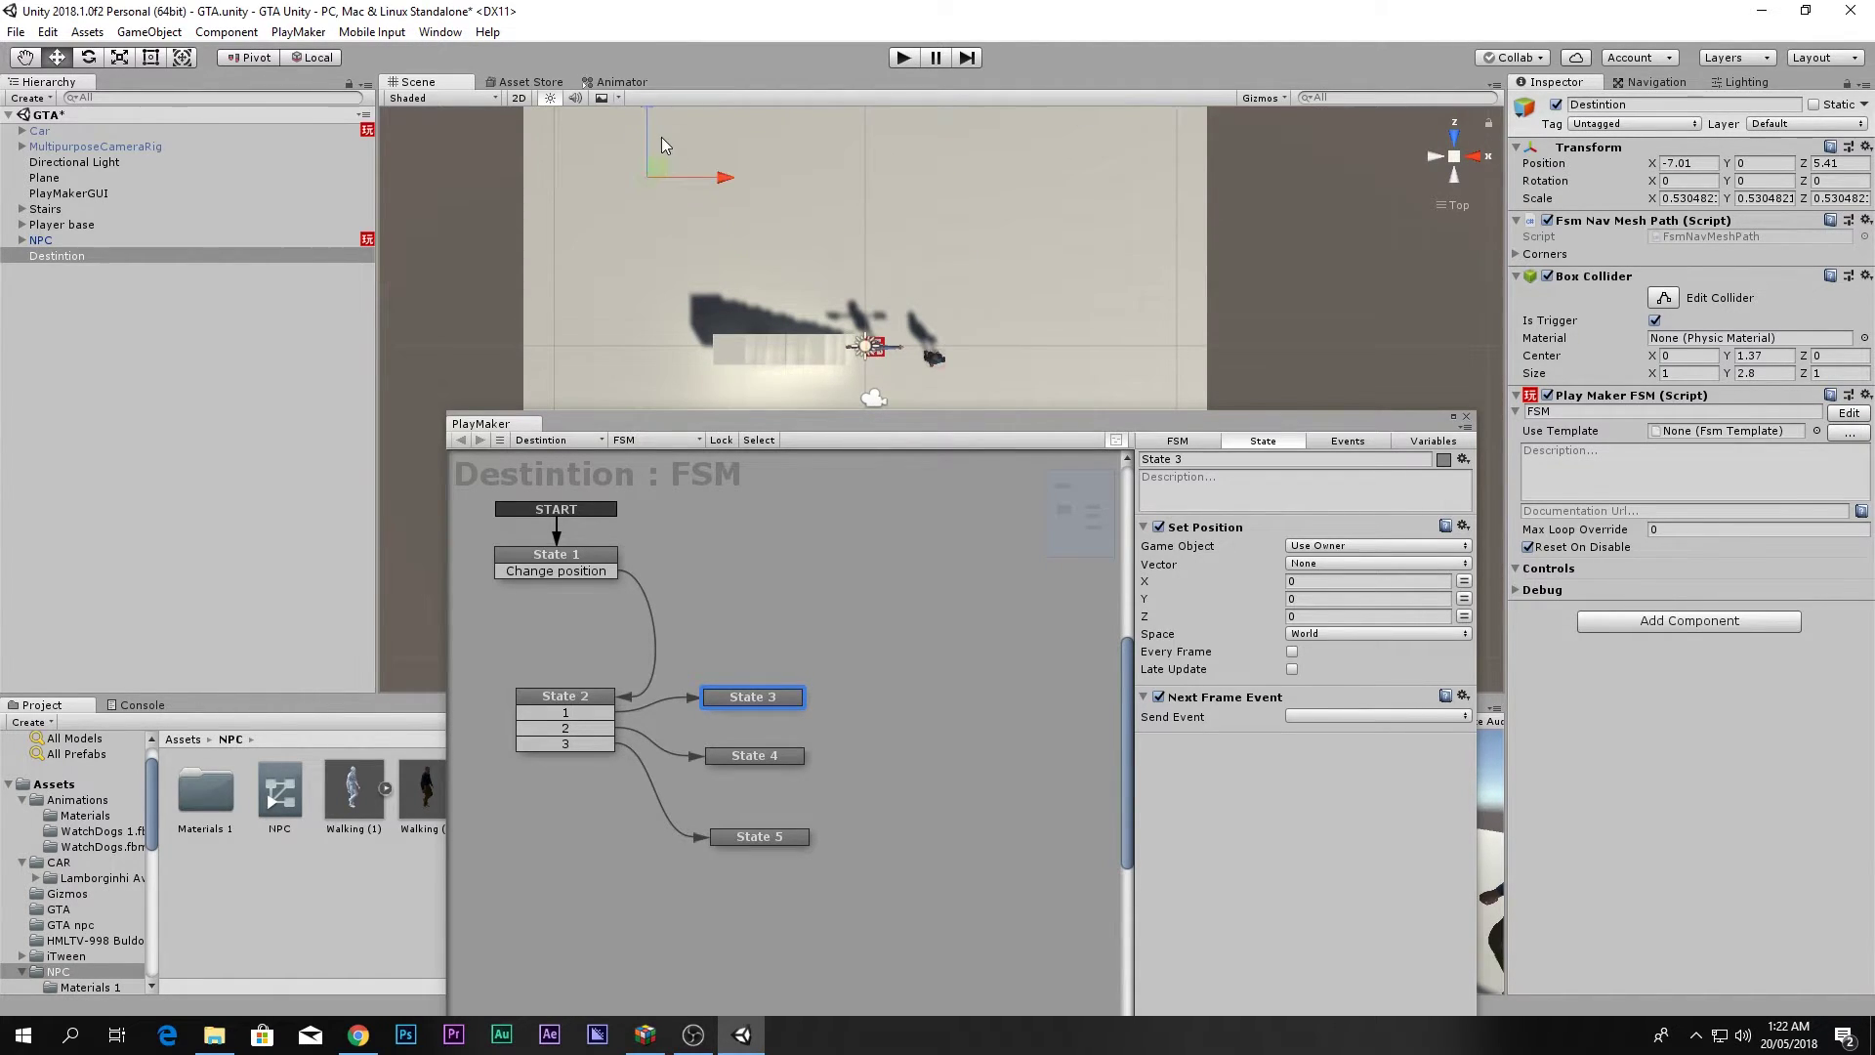
scroll(684, 195, "down", 2)
Copy Destintion's X -7.01 and Z 5.41 coordinates into State 3's Set Position action.
left_click(1710, 164)
key("ctrl+c")
left_click(1343, 582)
key("ctrl+v")
left_click(1758, 164)
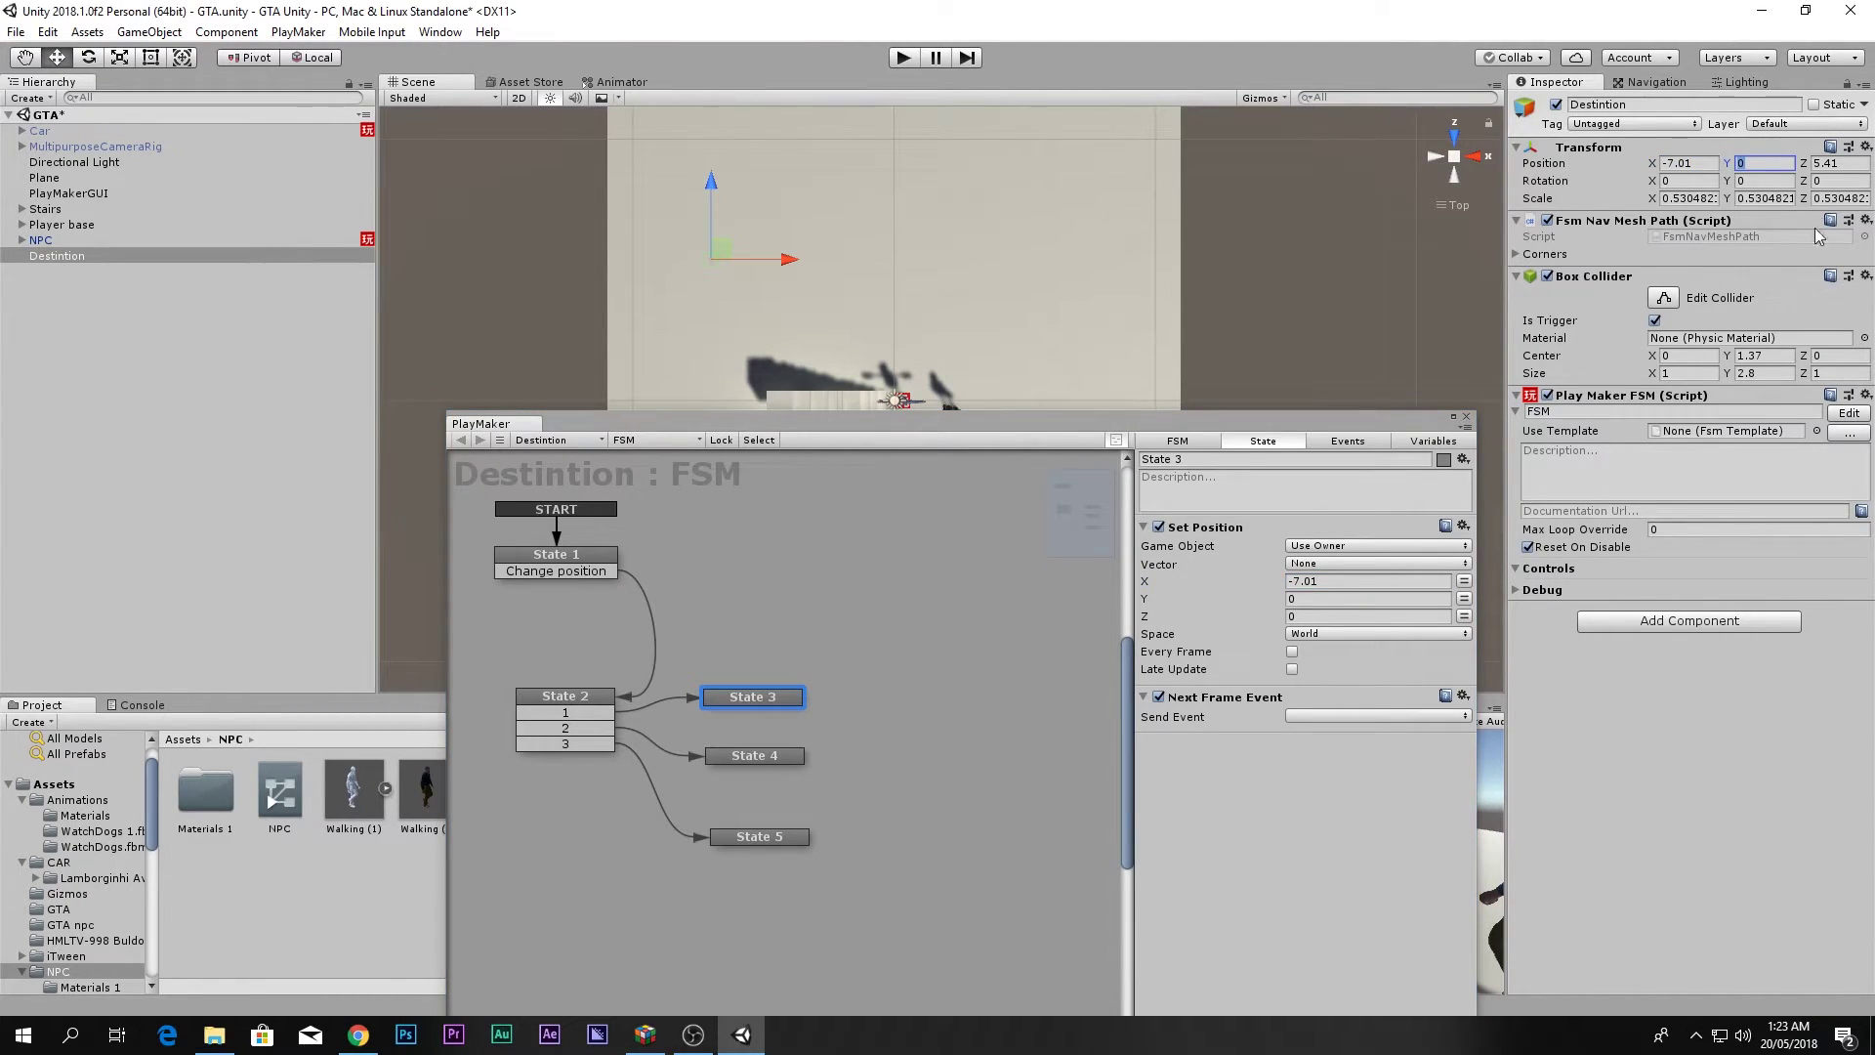
left_click(1853, 163)
key("ctrl+c")
left_click(1348, 617)
key("ctrl+v")
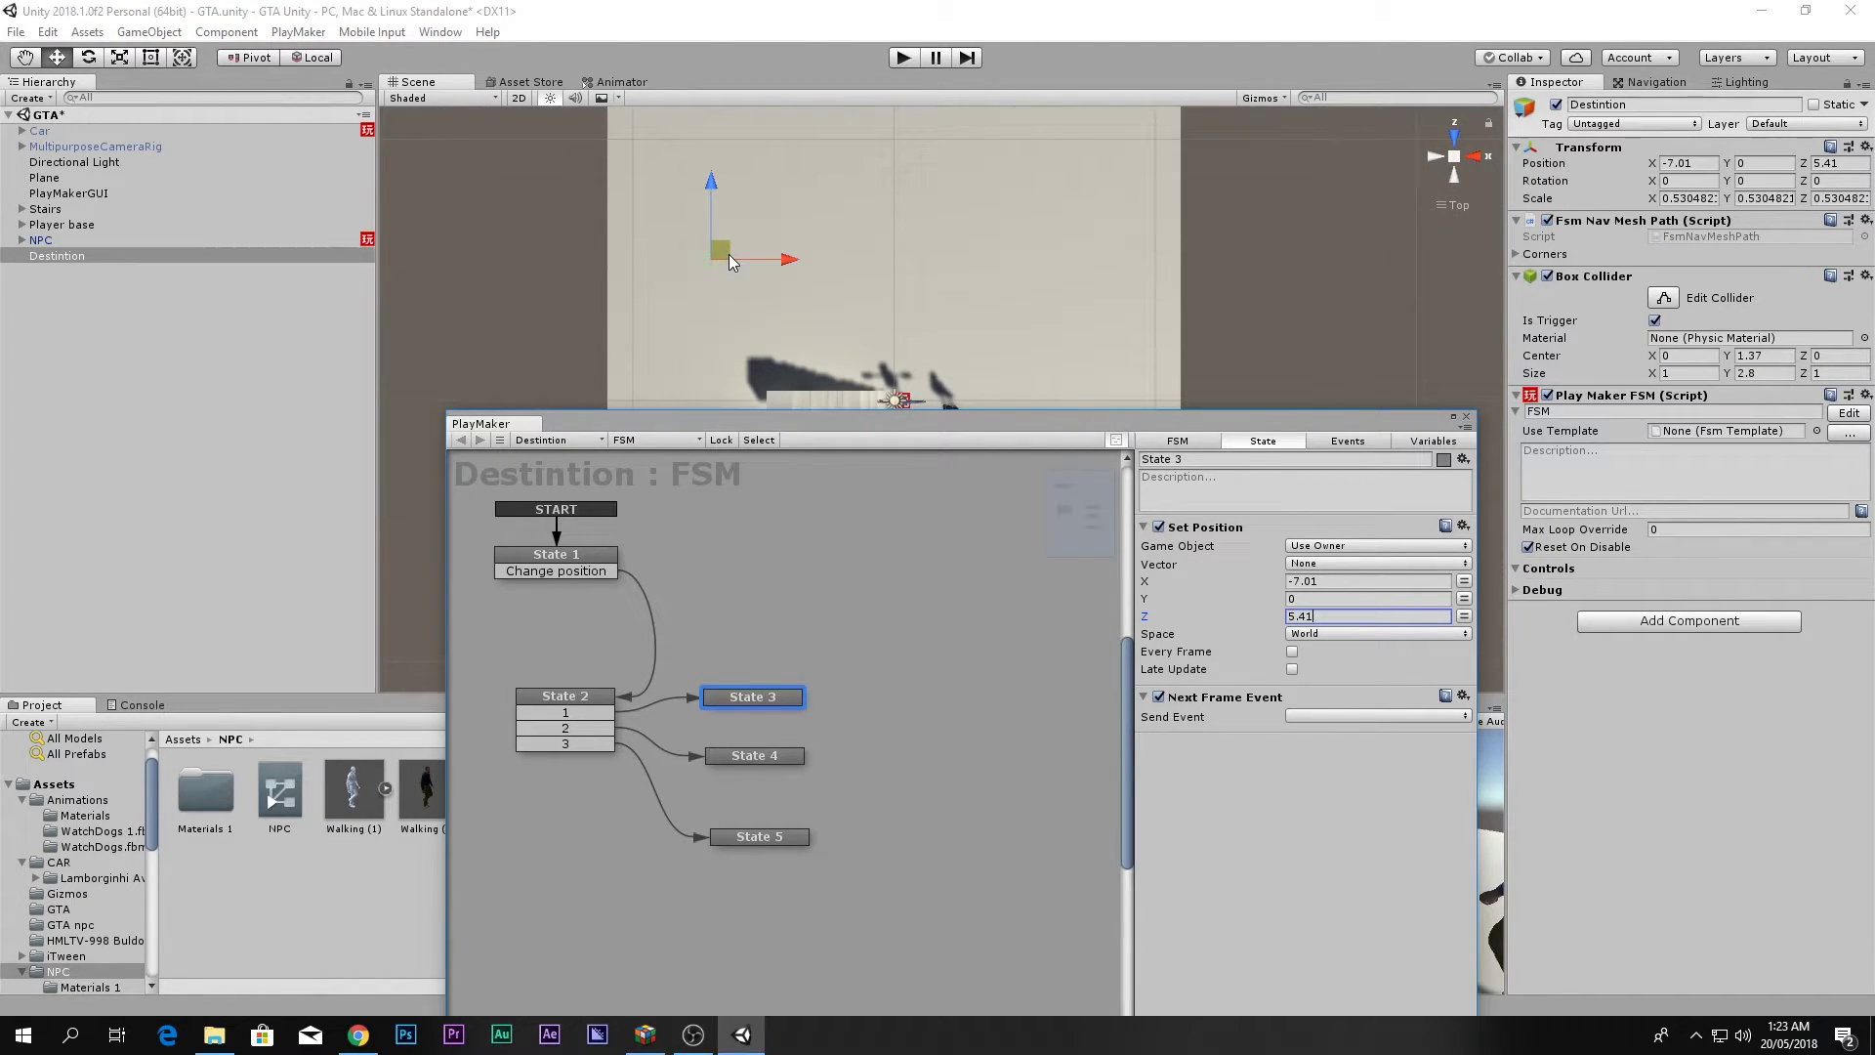
Nudge Destintion to Z 4.88 and switch State 4's Set Position X, Y and Z to direct values.
left_click_drag(713, 197, 714, 204)
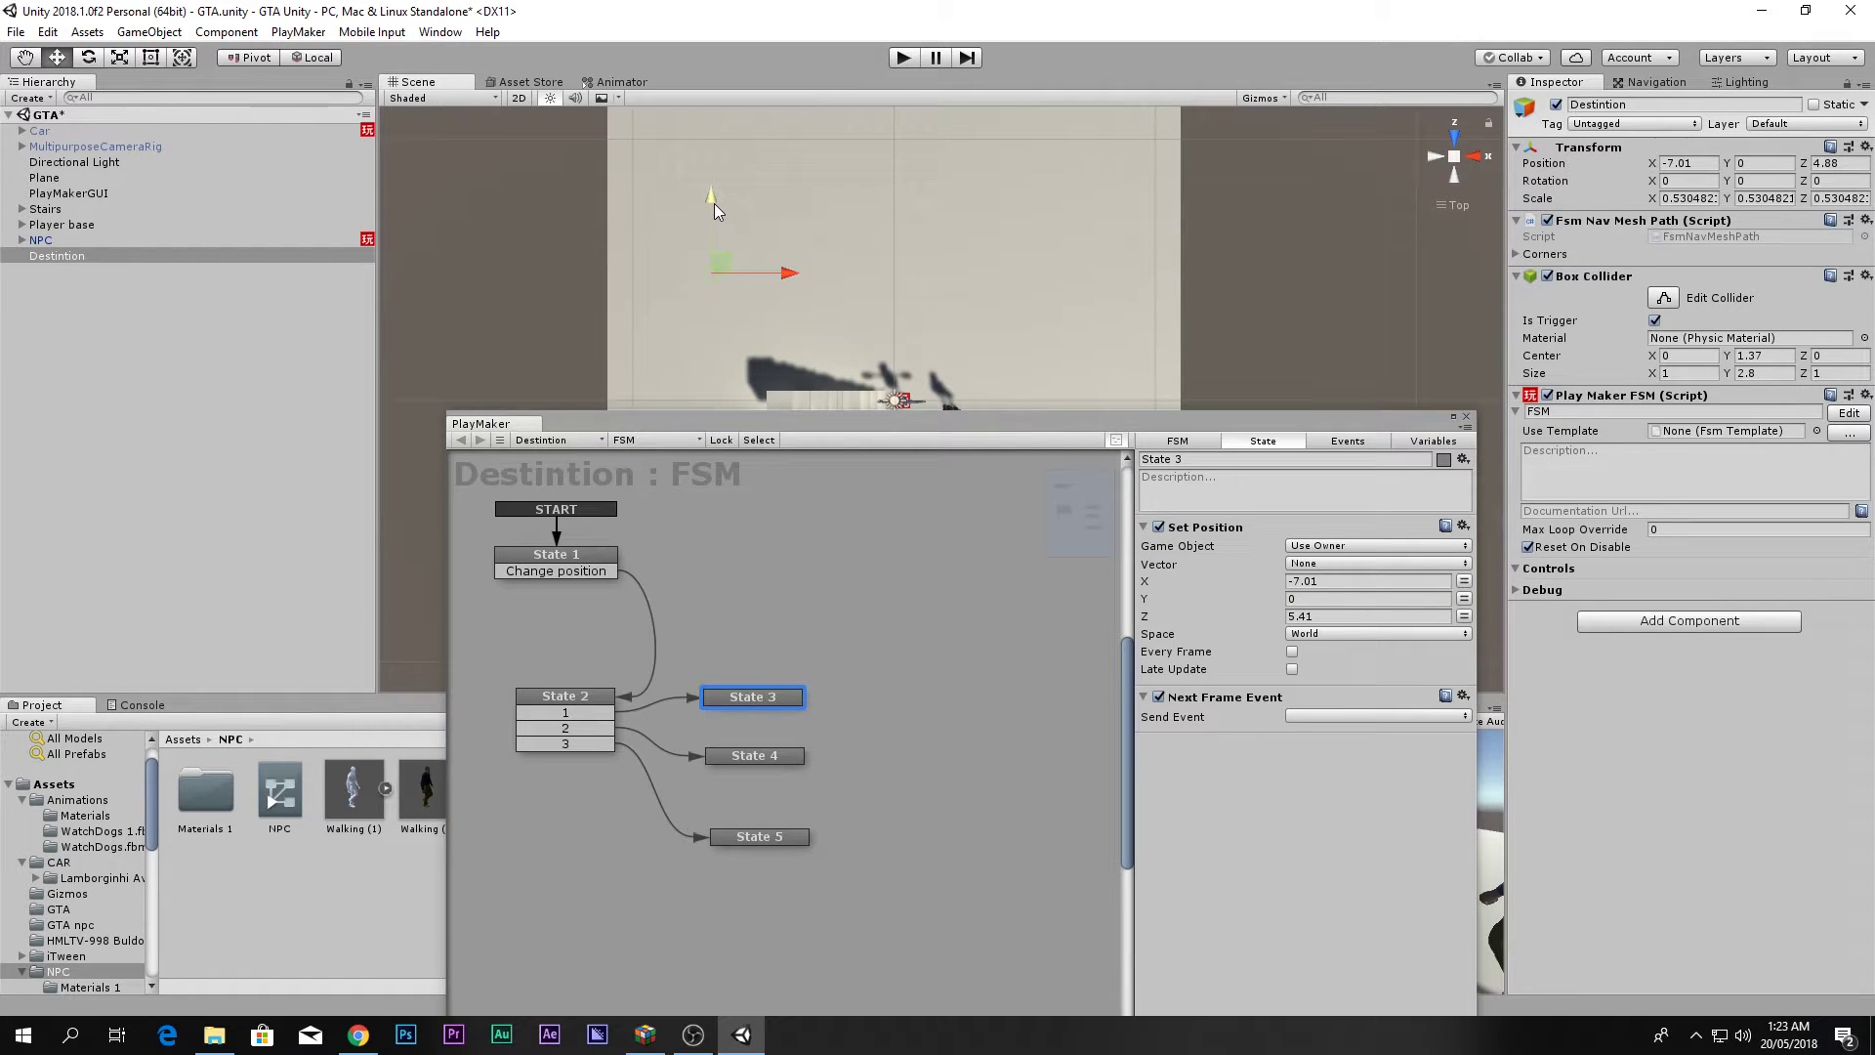
left_click(713, 760)
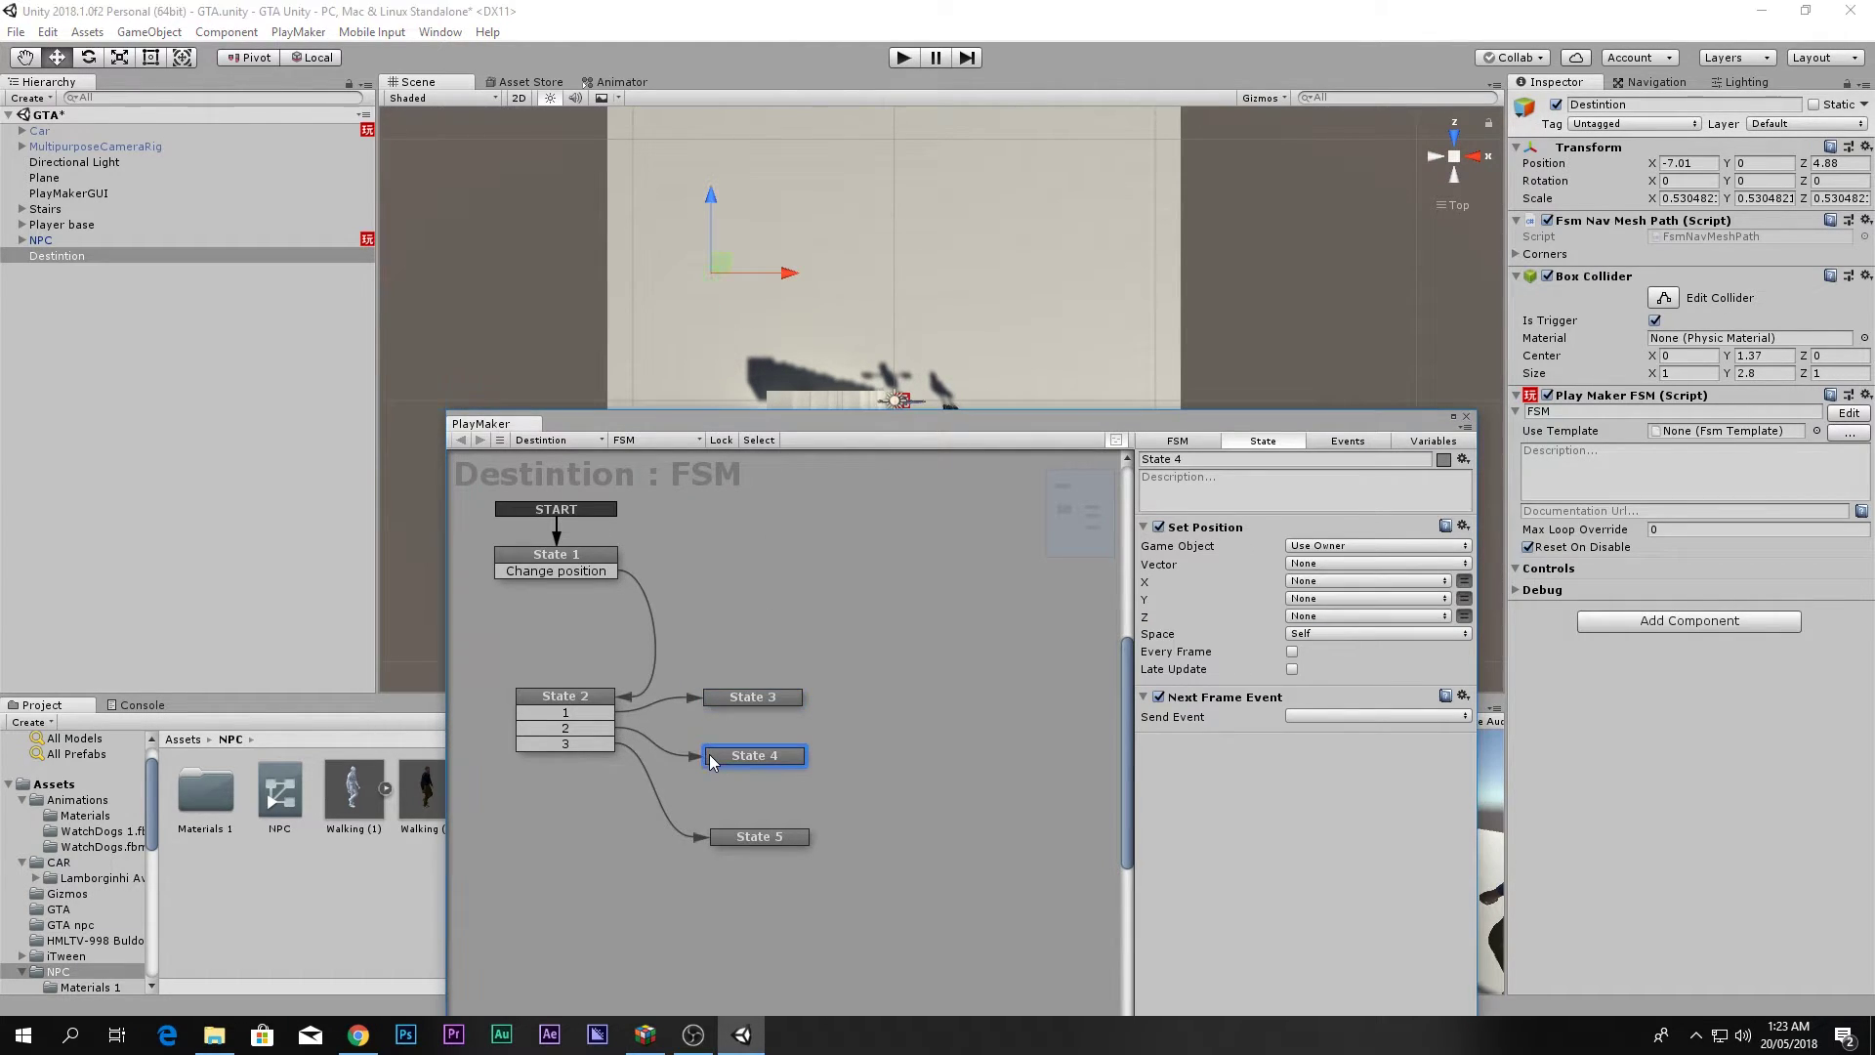
left_click(1464, 580)
left_click(1464, 598)
left_click(1464, 615)
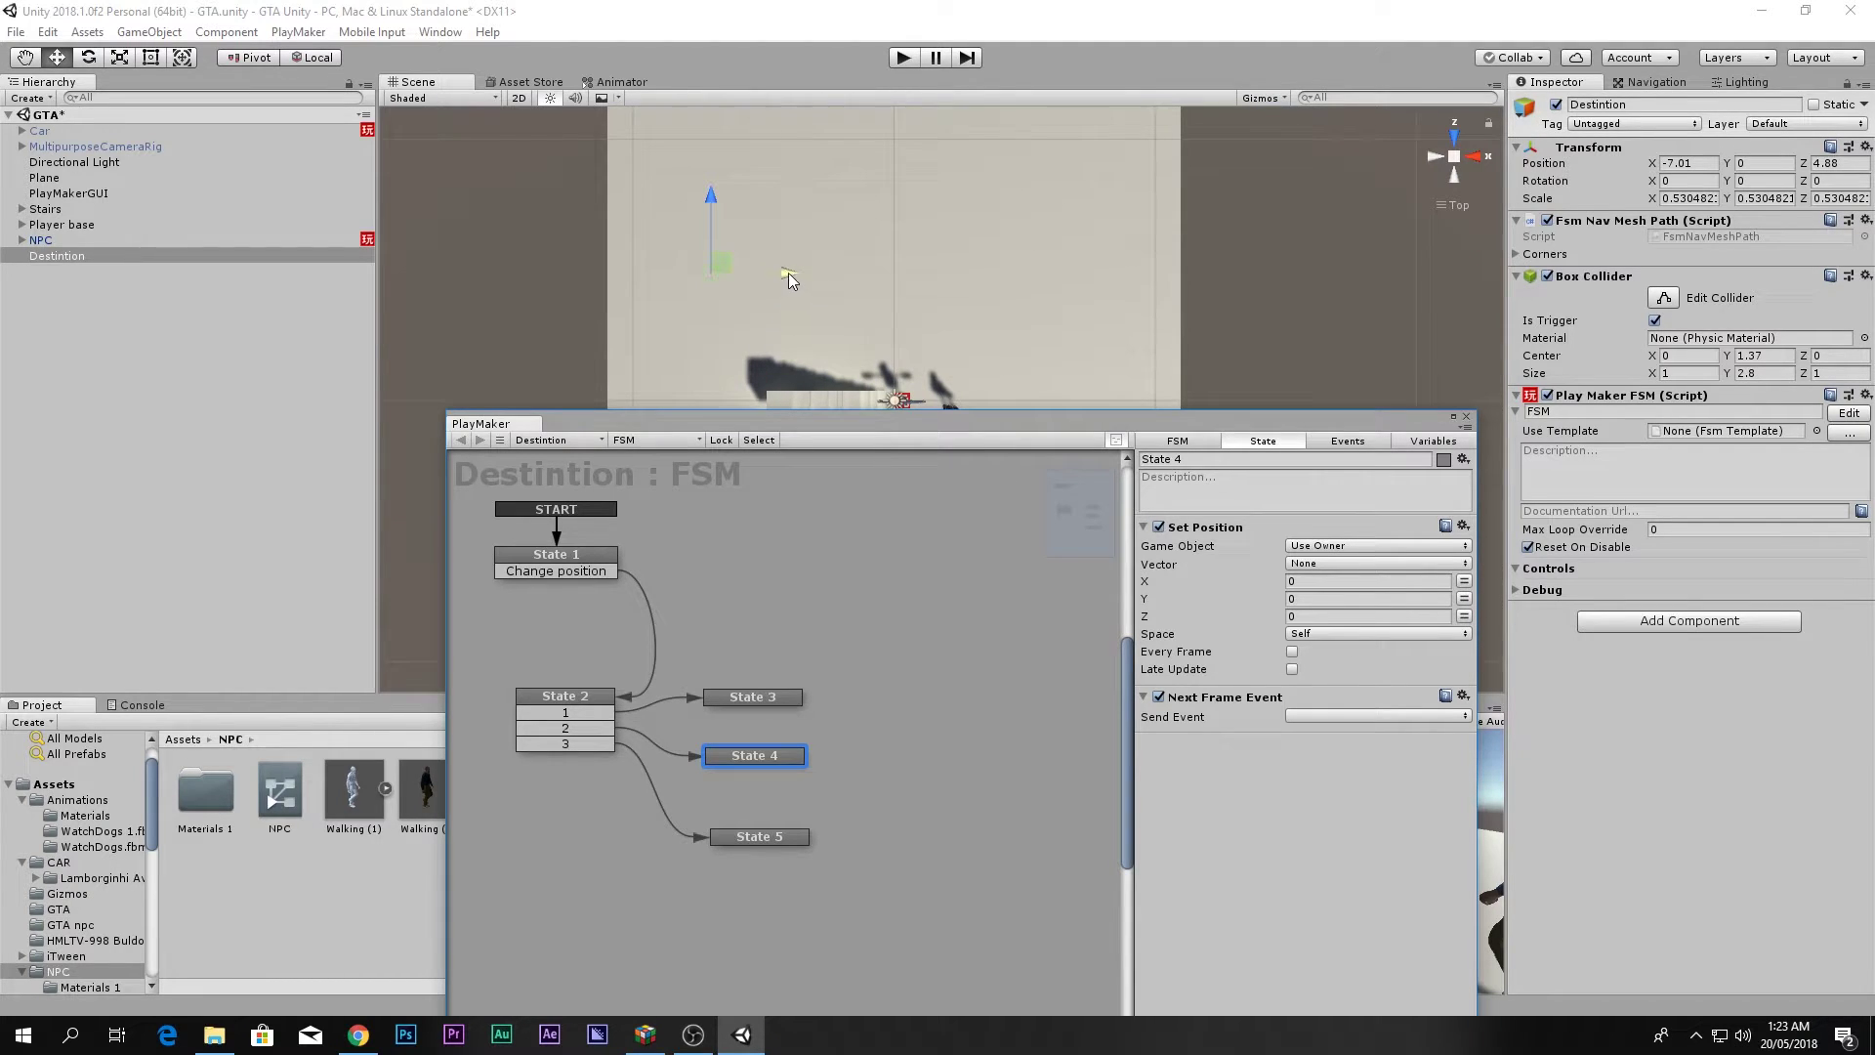
Move the Destintion object along its Z axis to about Z -5.16, past the stairs.
scroll(789, 273, "down", 2)
middle_click_drag(796, 230, 833, 145)
scroll(834, 144, "down", 1)
left_click_drag(812, 137, 825, 313)
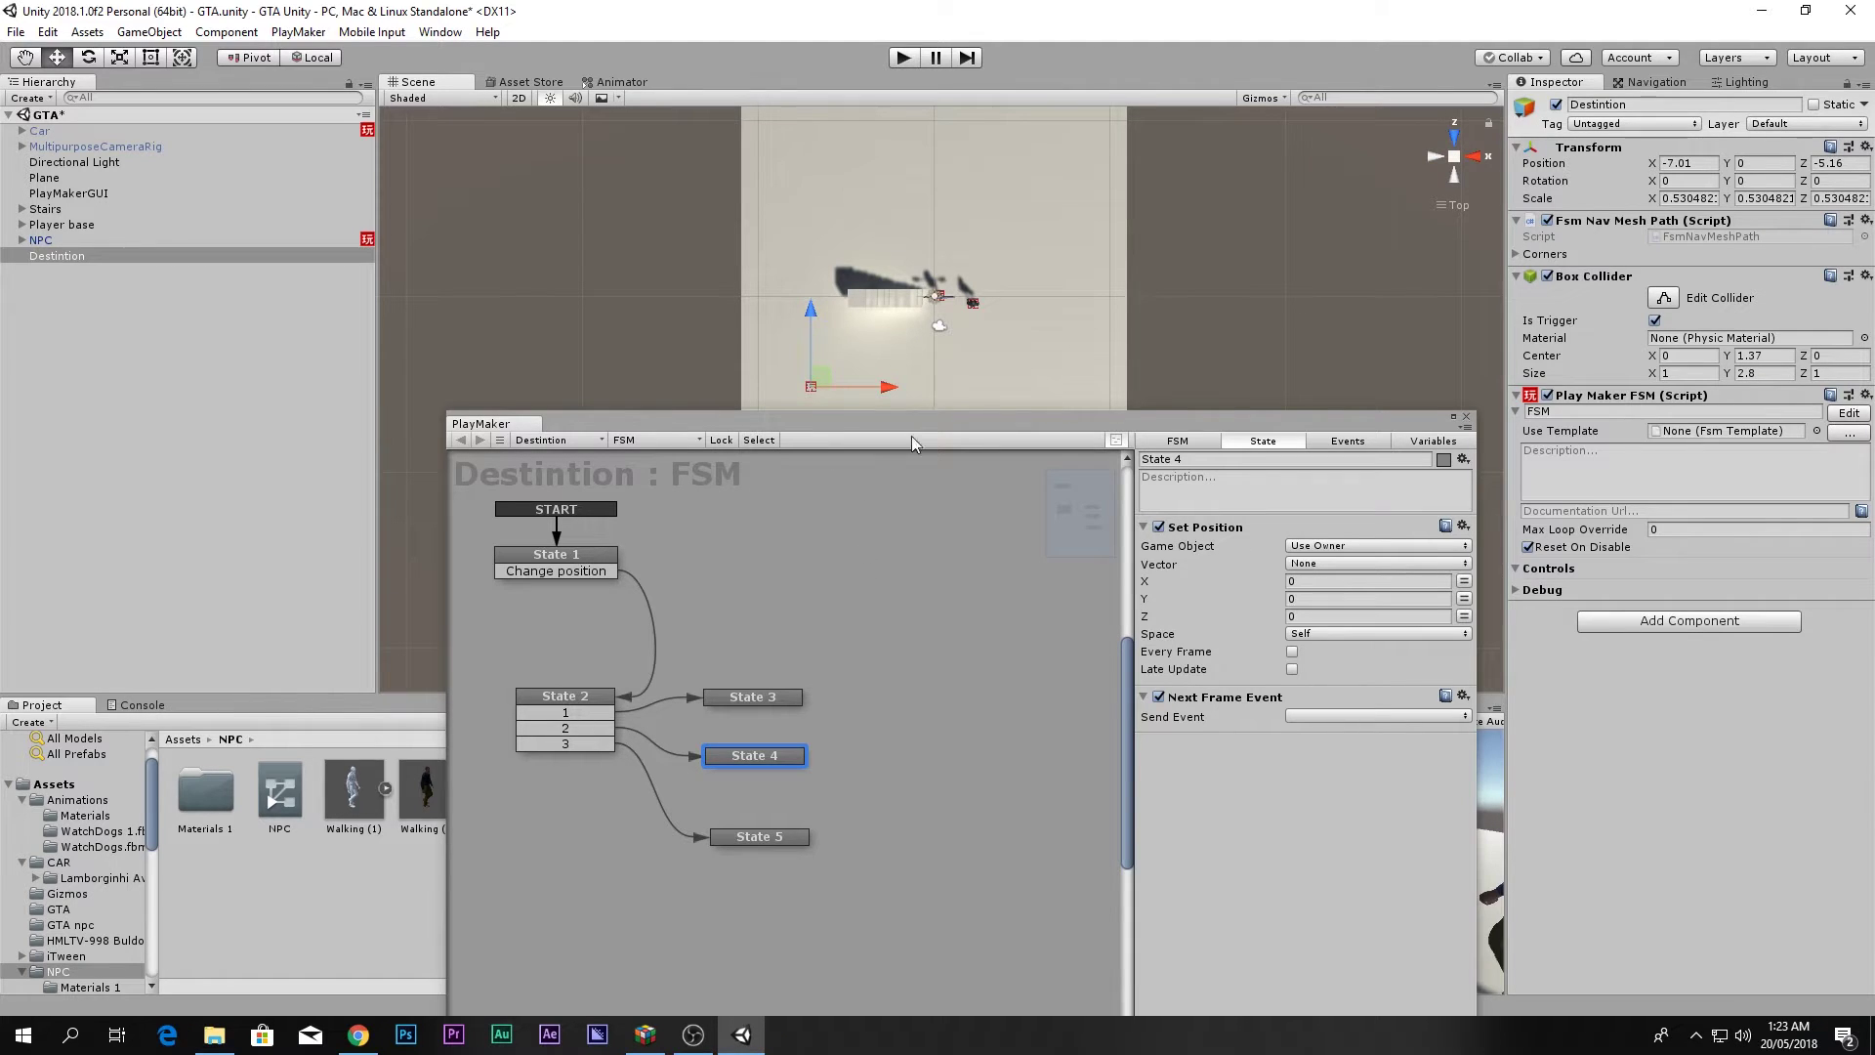
Set State 4's Set Position to X -7.01 and Z -5.16 with Space set to World.
left_click(1689, 162)
key("ctrl+c")
left_click(1358, 581)
key("ctrl+v")
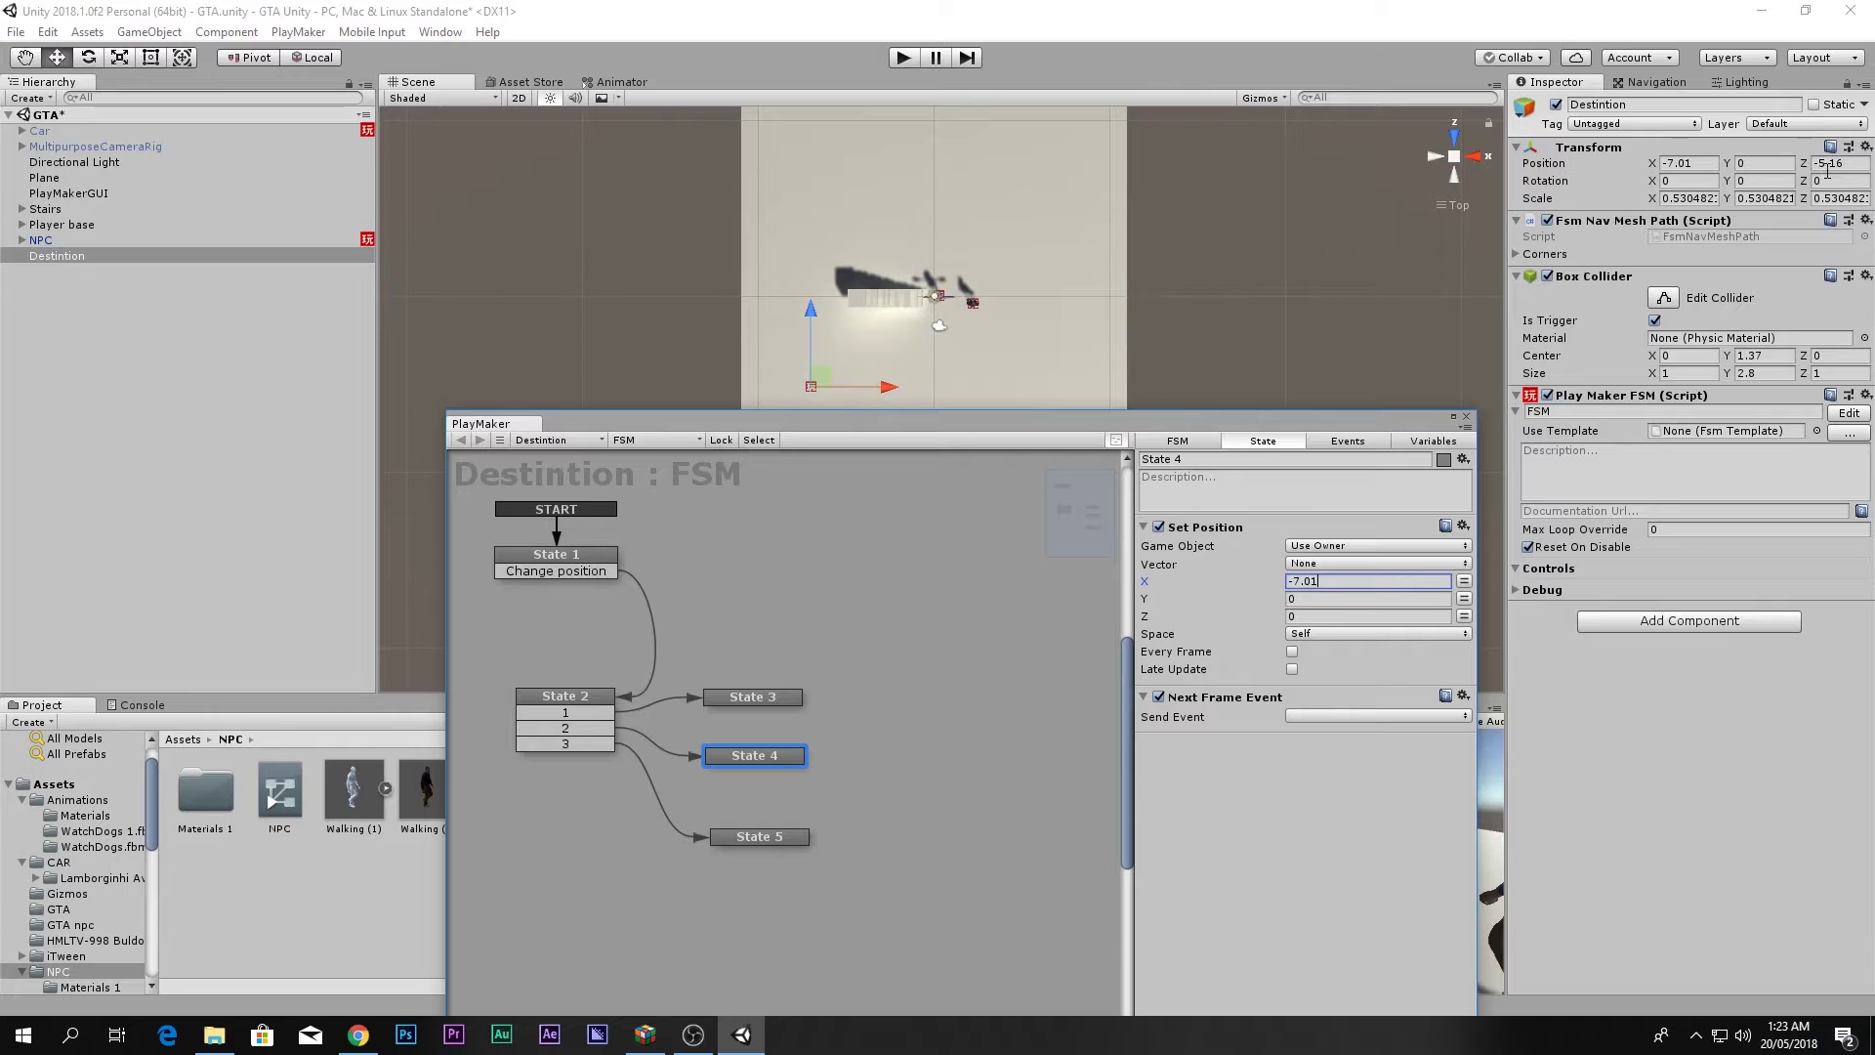
left_click(1377, 616)
type("-5.16")
left_click(1339, 634)
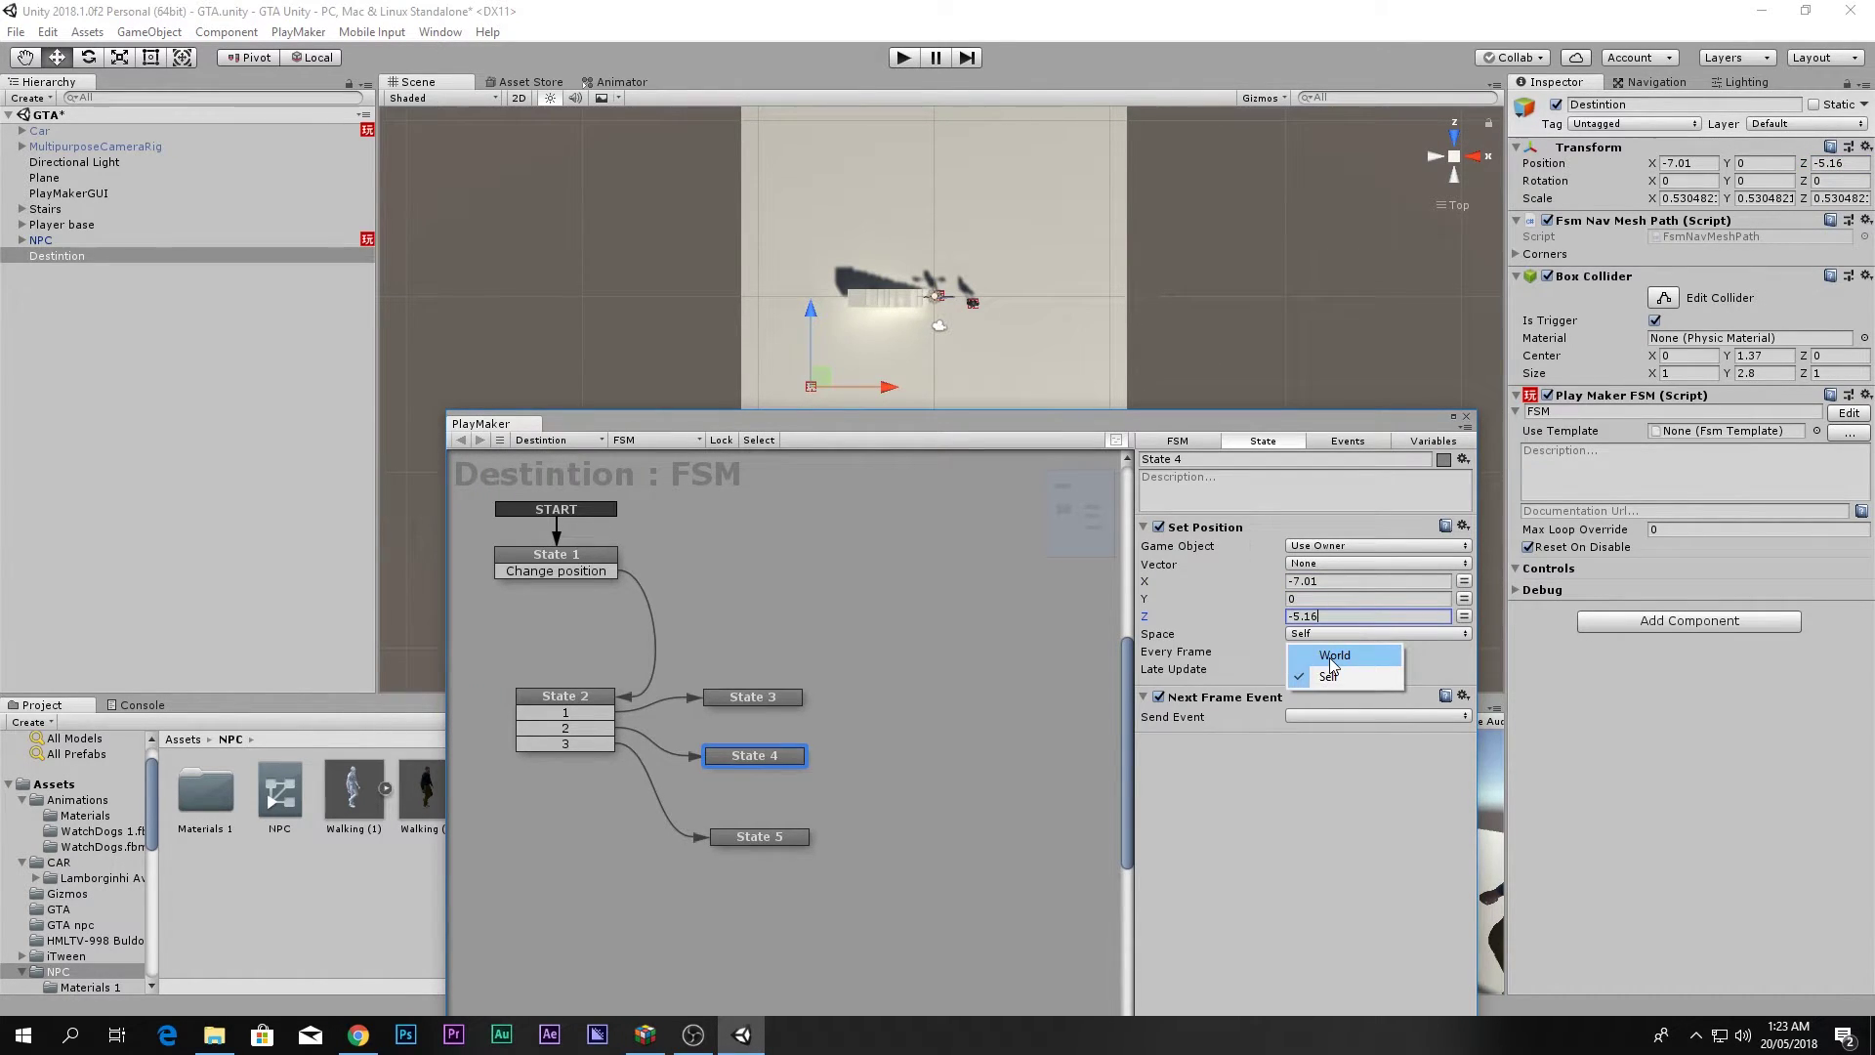
left_click(1334, 656)
Switch State 5's Set Position axes to direct values and move Destintion along its X axis to about 4.31.
left_click(776, 838)
left_click(1464, 616)
middle_click_drag(1036, 351, 974, 259)
left_click_drag(825, 296, 996, 314)
Set State 5's Set Position to X 4.31 and Z -5.16 with Space set to World.
left_click(1686, 162)
key("ctrl+c")
left_click(1348, 582)
key("ctrl+v")
left_click(1821, 163)
key("ctrl+c")
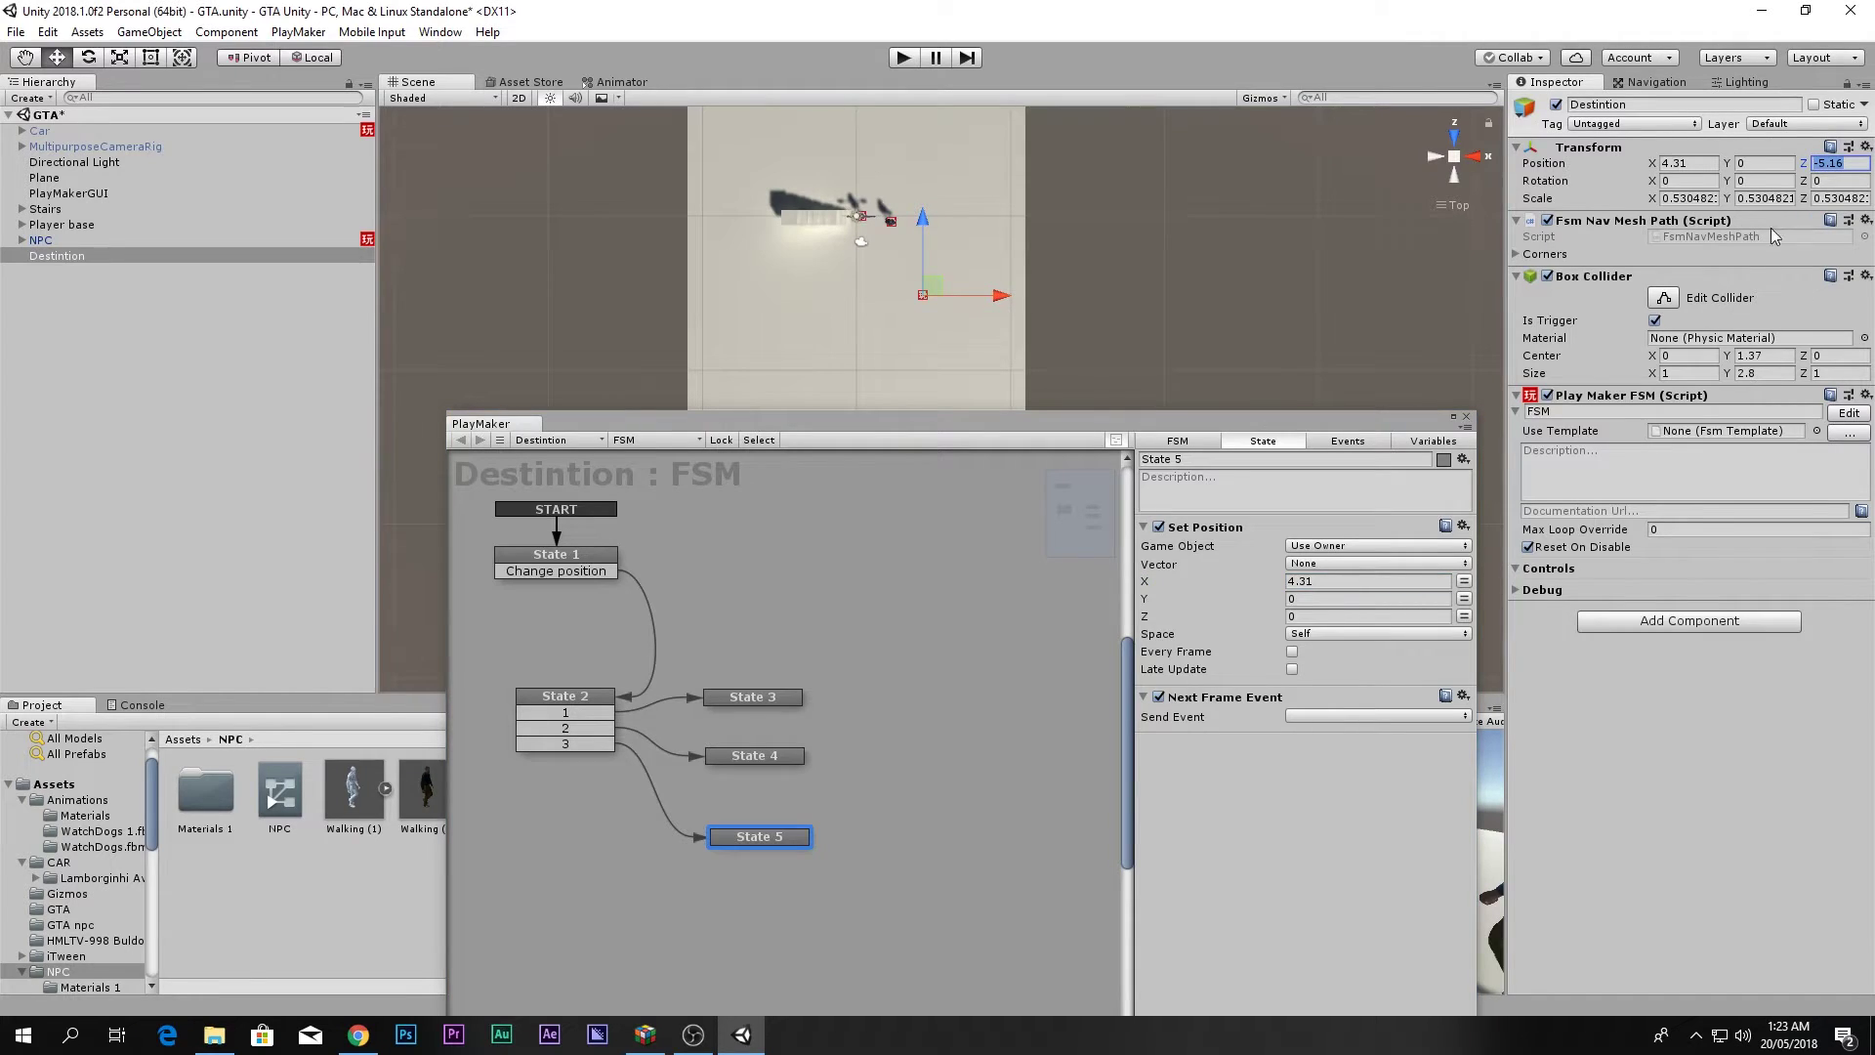
left_click(1329, 616)
key("ctrl+v")
left_click(1318, 633)
left_click(1332, 655)
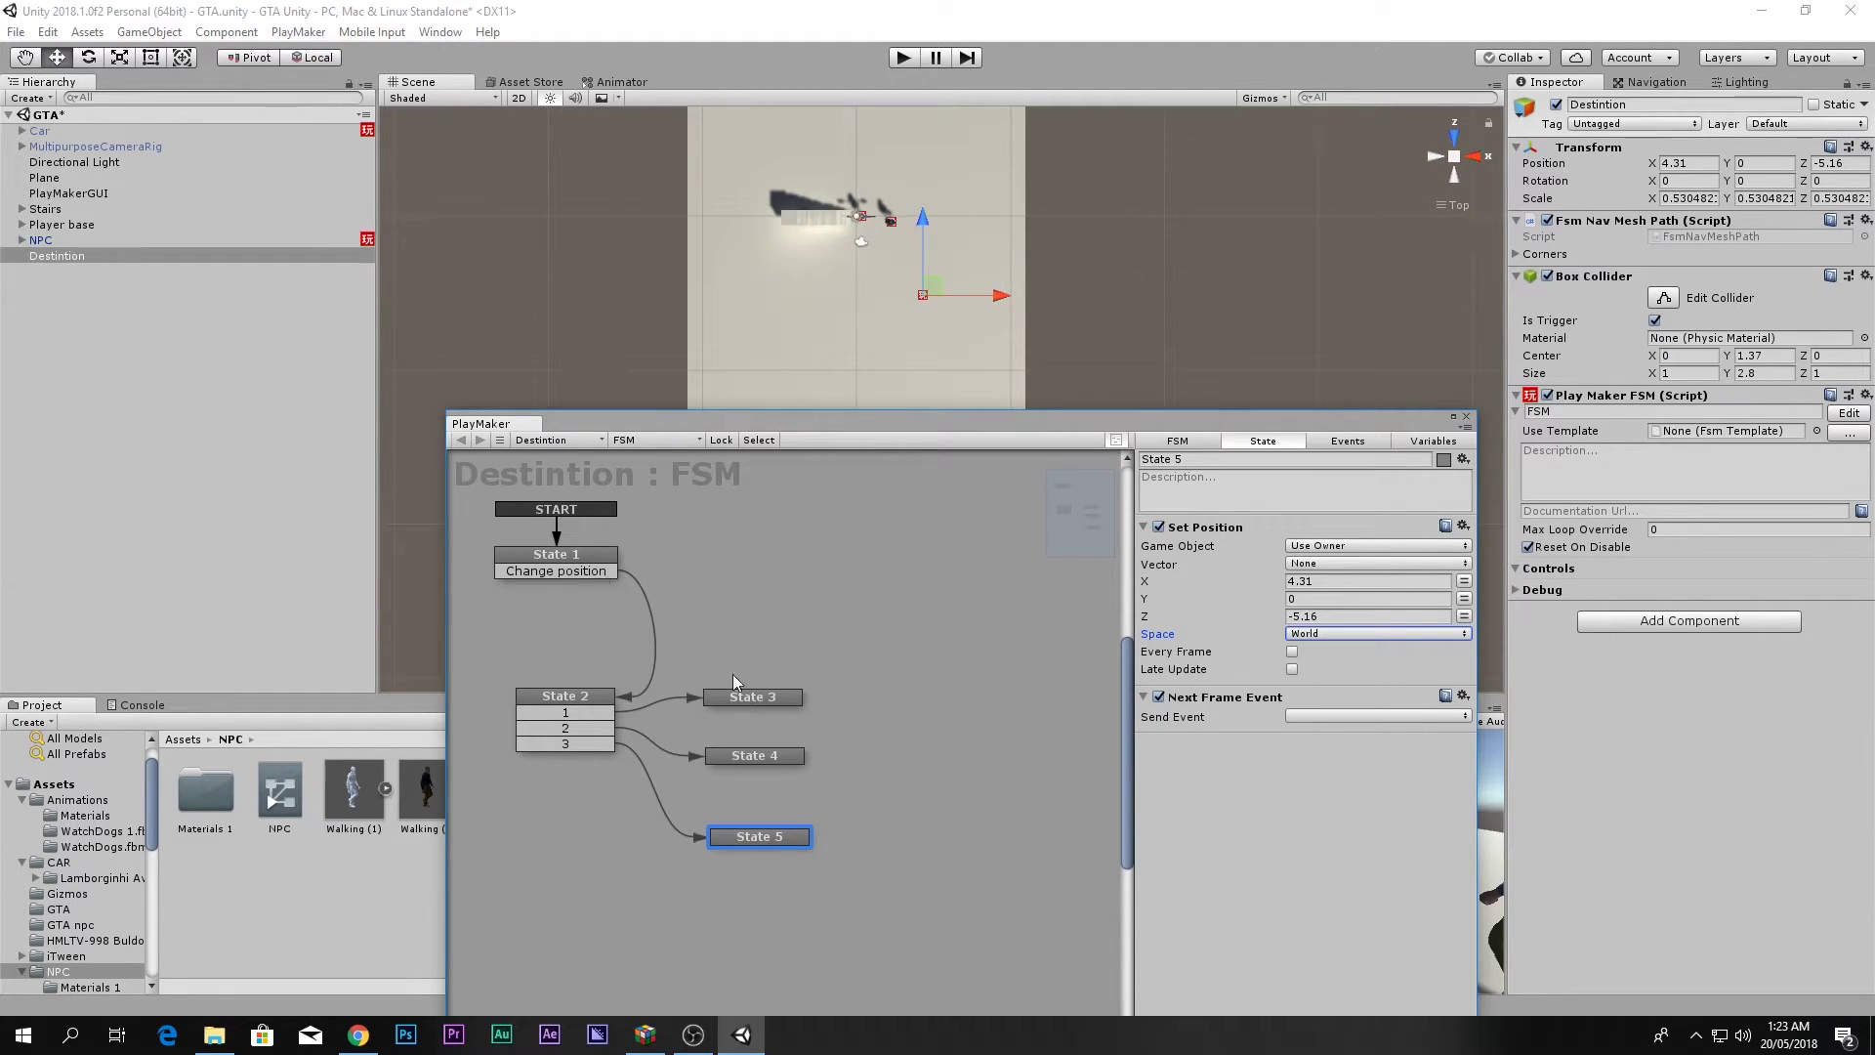
Add a FINISHED transition to each of State 5, State 4 and State 3.
right_click(750, 837)
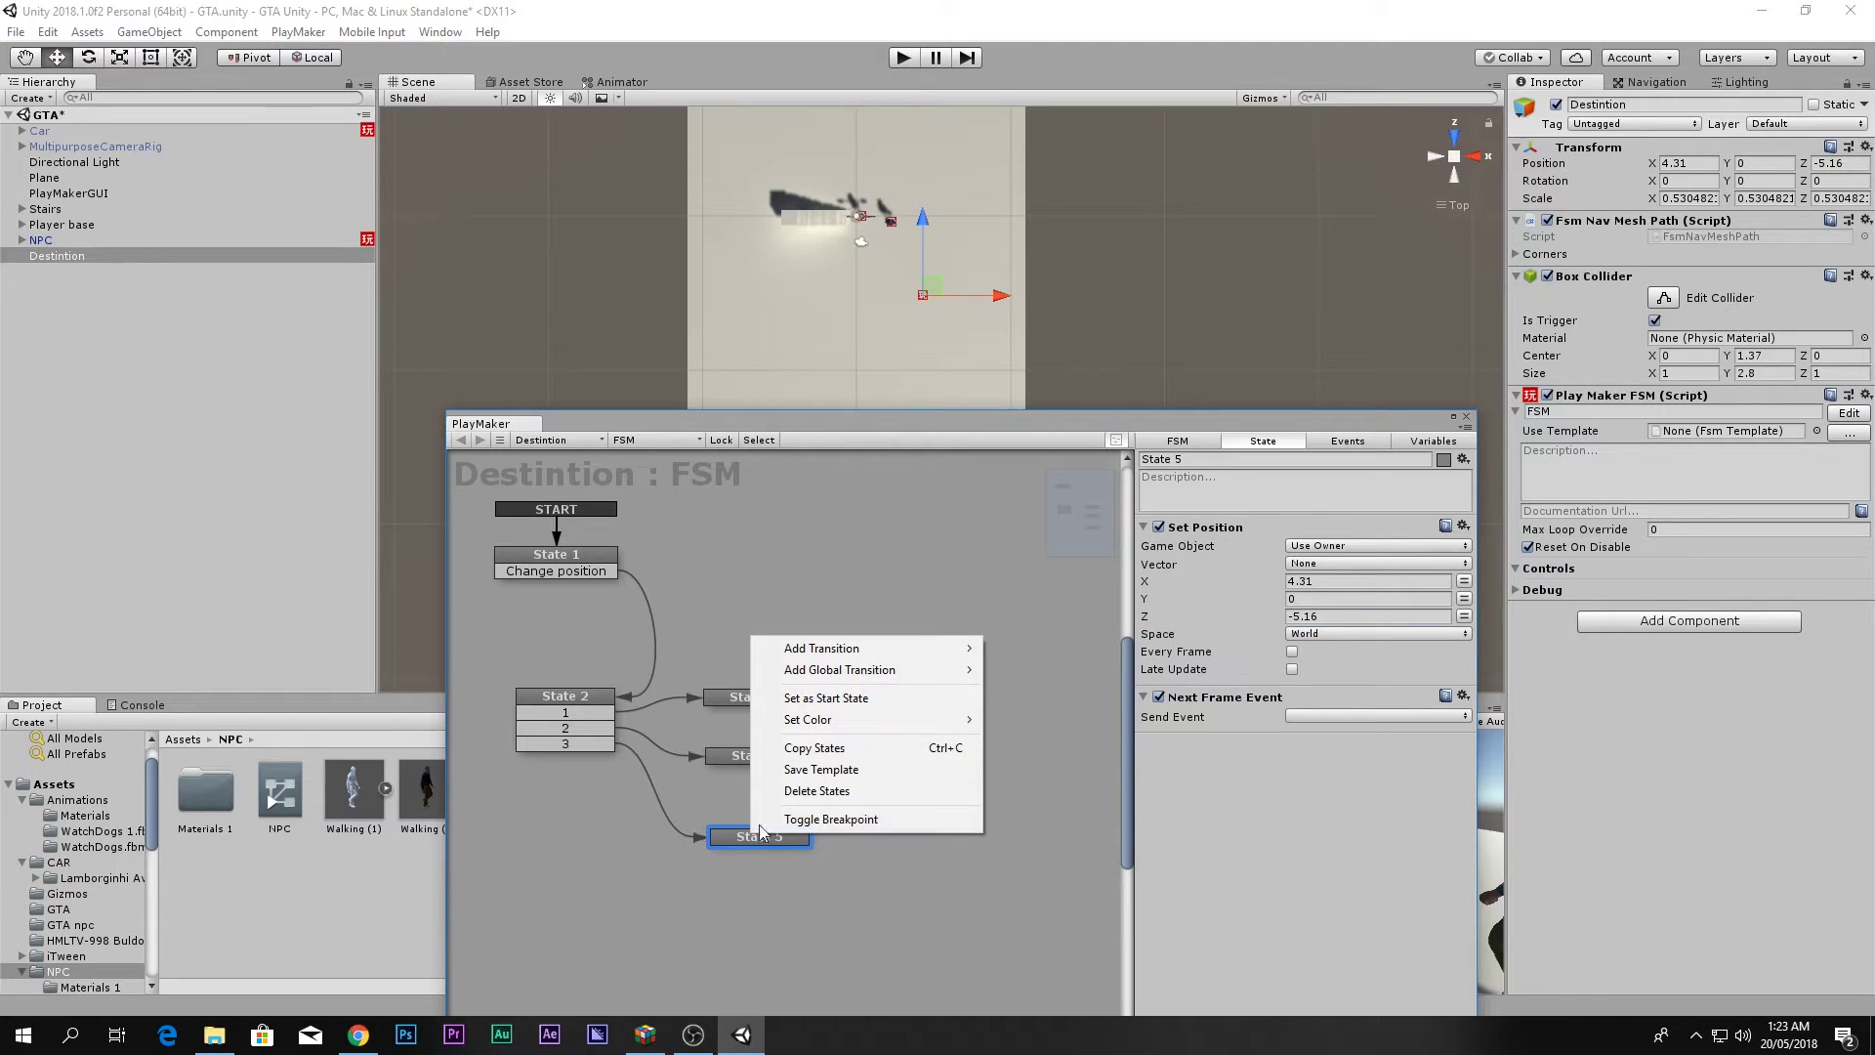
mouse_move(937, 648)
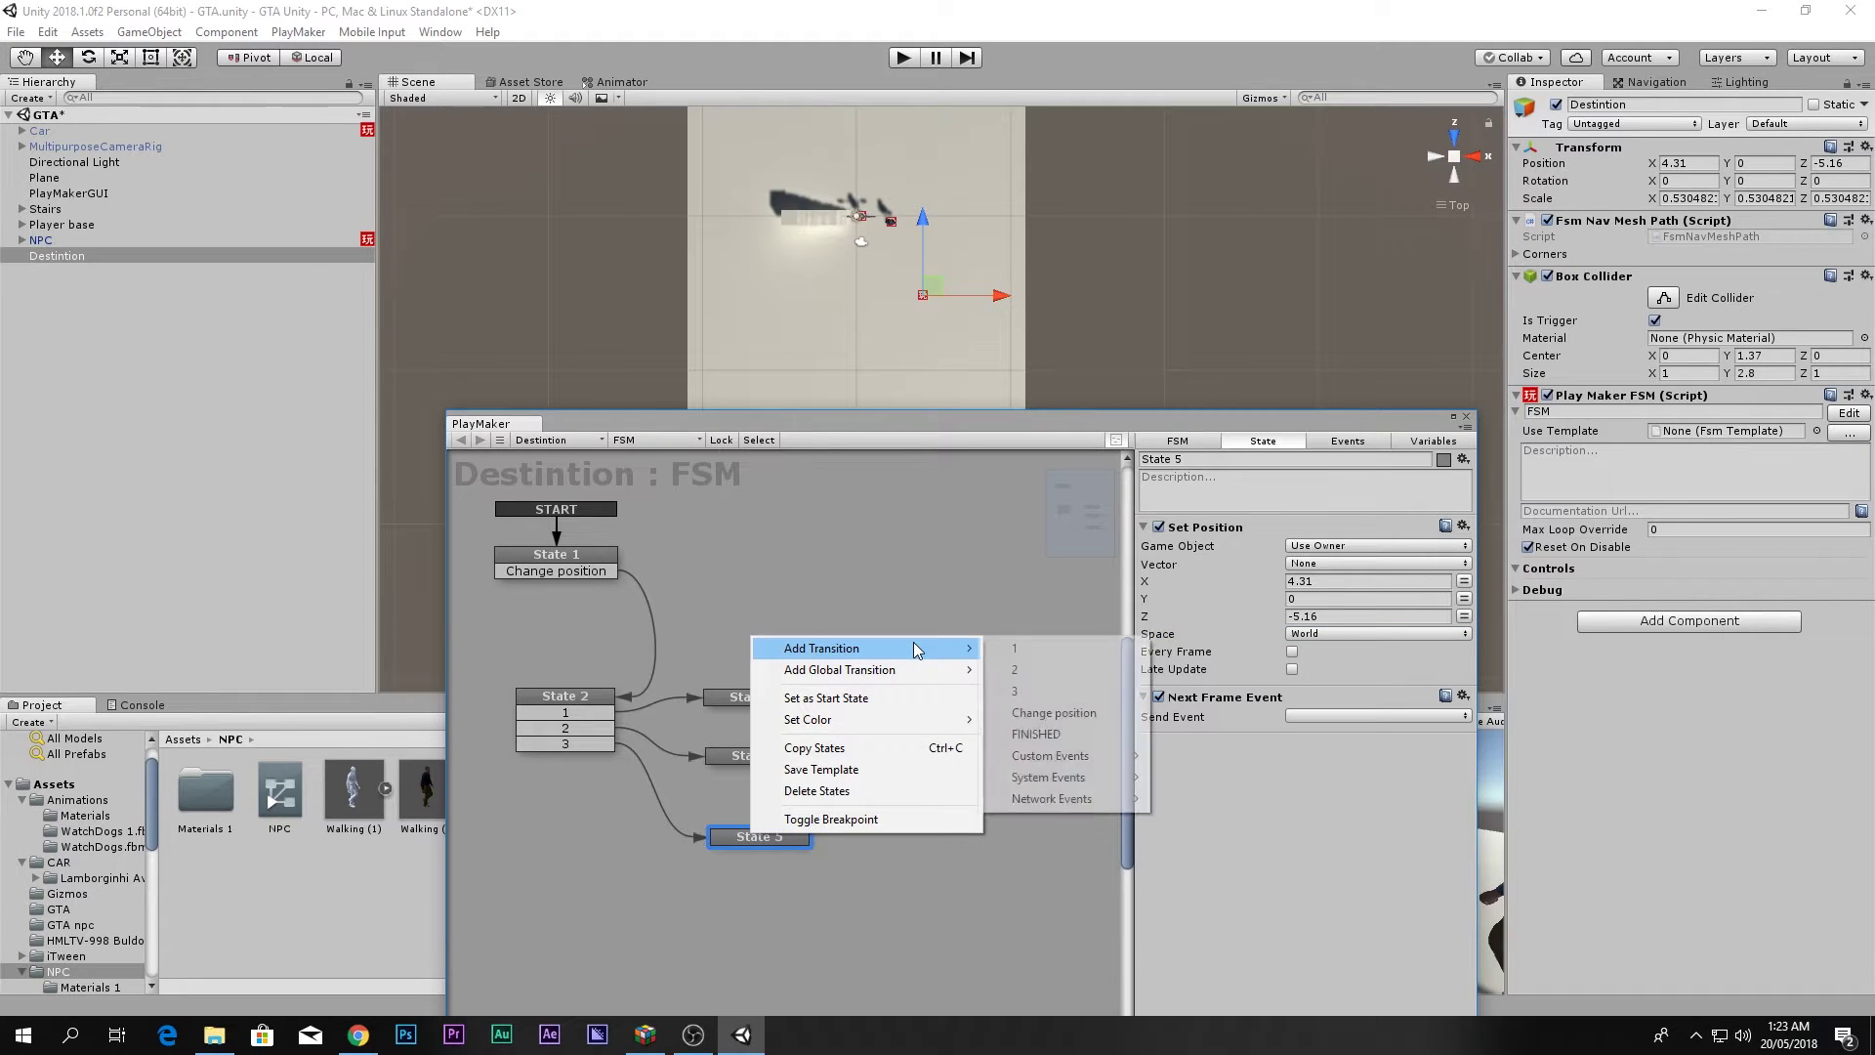
left_click(1075, 733)
left_click(771, 754)
left_click(757, 697)
right_click(757, 697)
left_click(768, 769)
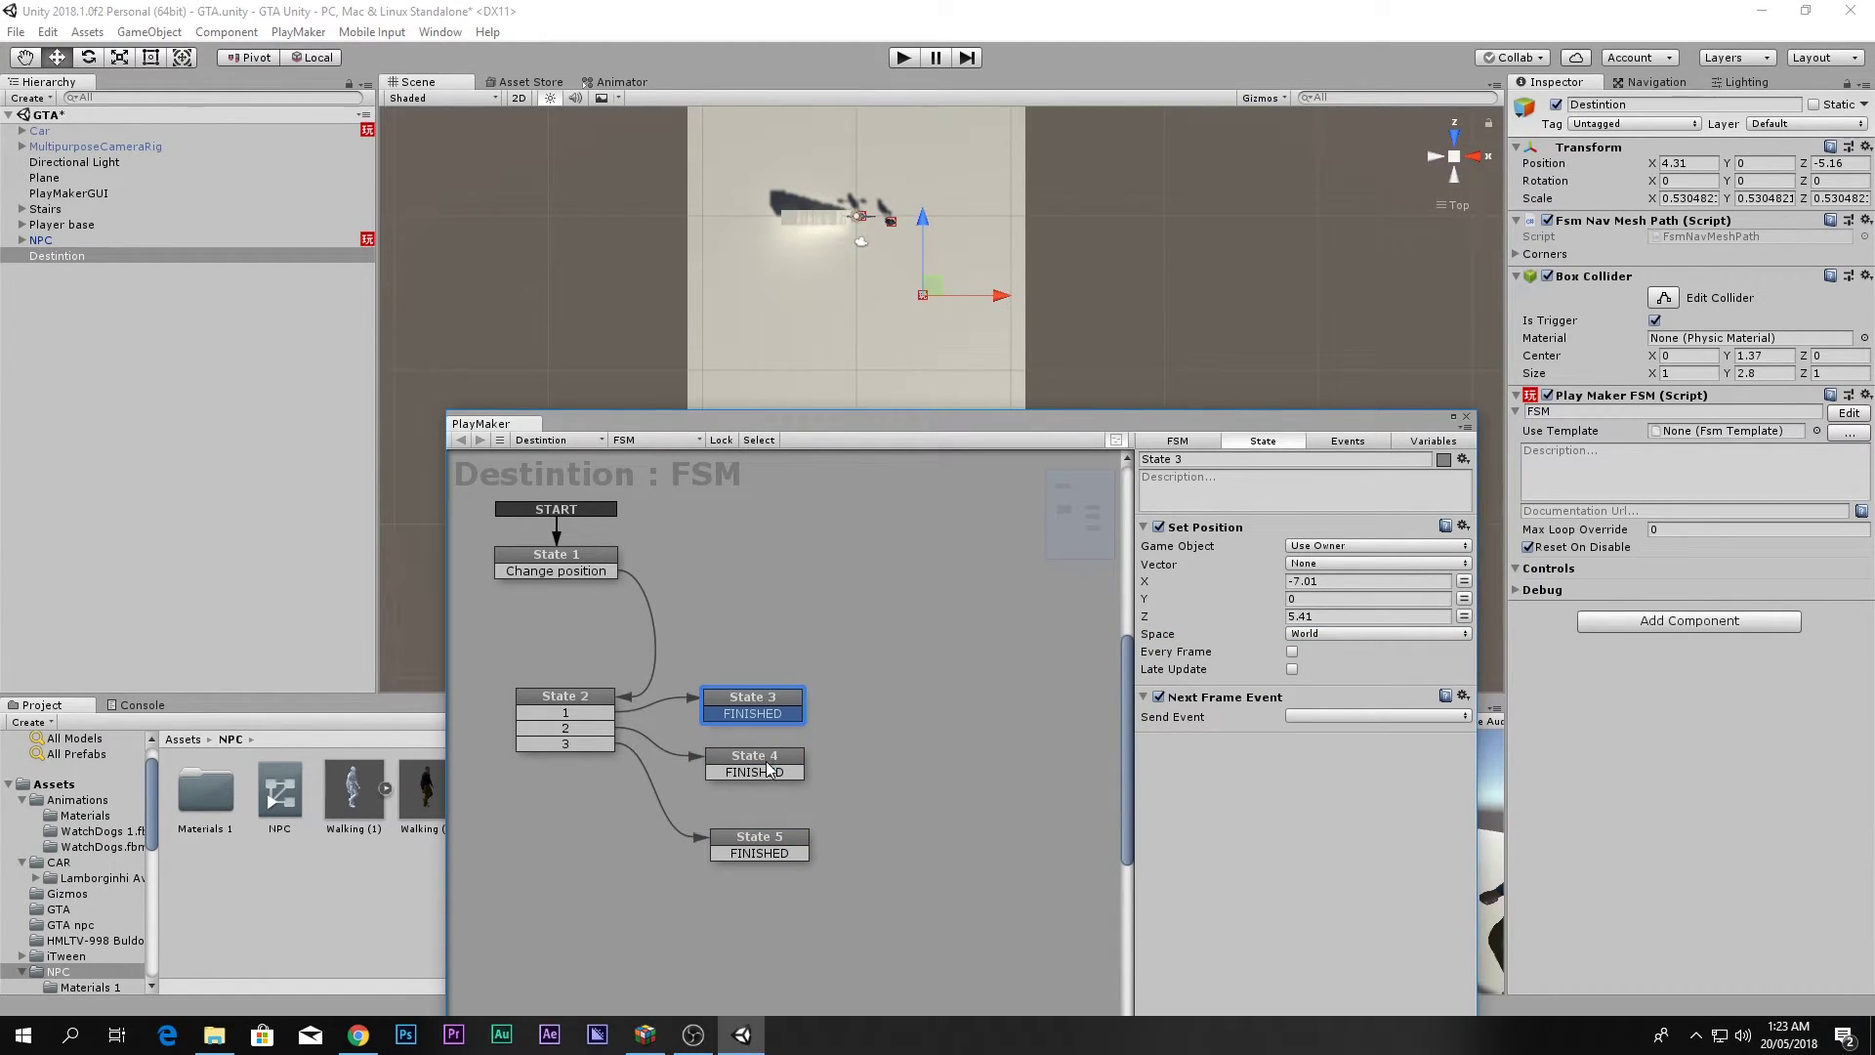
Connect the FINISHED transitions of State 3 and State 4 to State 1, and try the same for State 5.
left_click_drag(754, 714, 559, 574)
left_click_drag(748, 772, 569, 577)
left_click(771, 857)
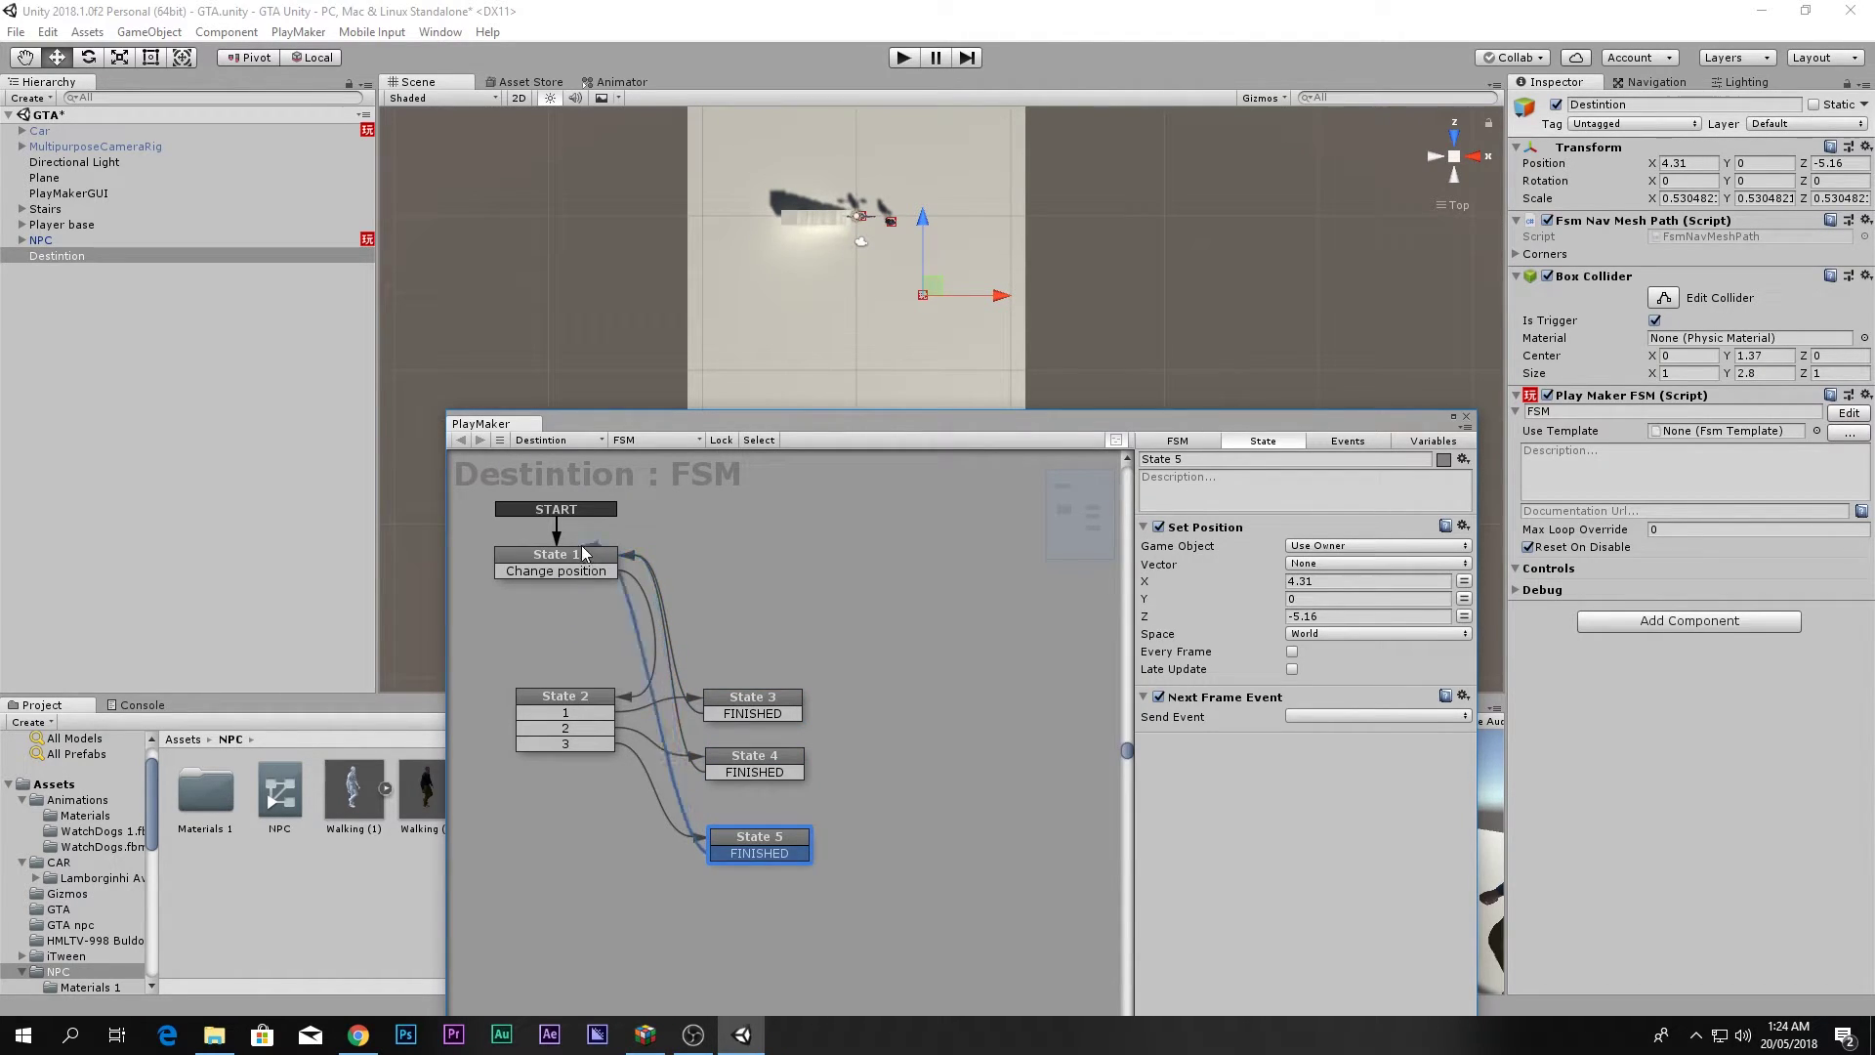
Set the Next Frame Event's Send Event to FINISHED in State 3, State 4 and State 5.
left_click(781, 710)
left_click(1339, 716)
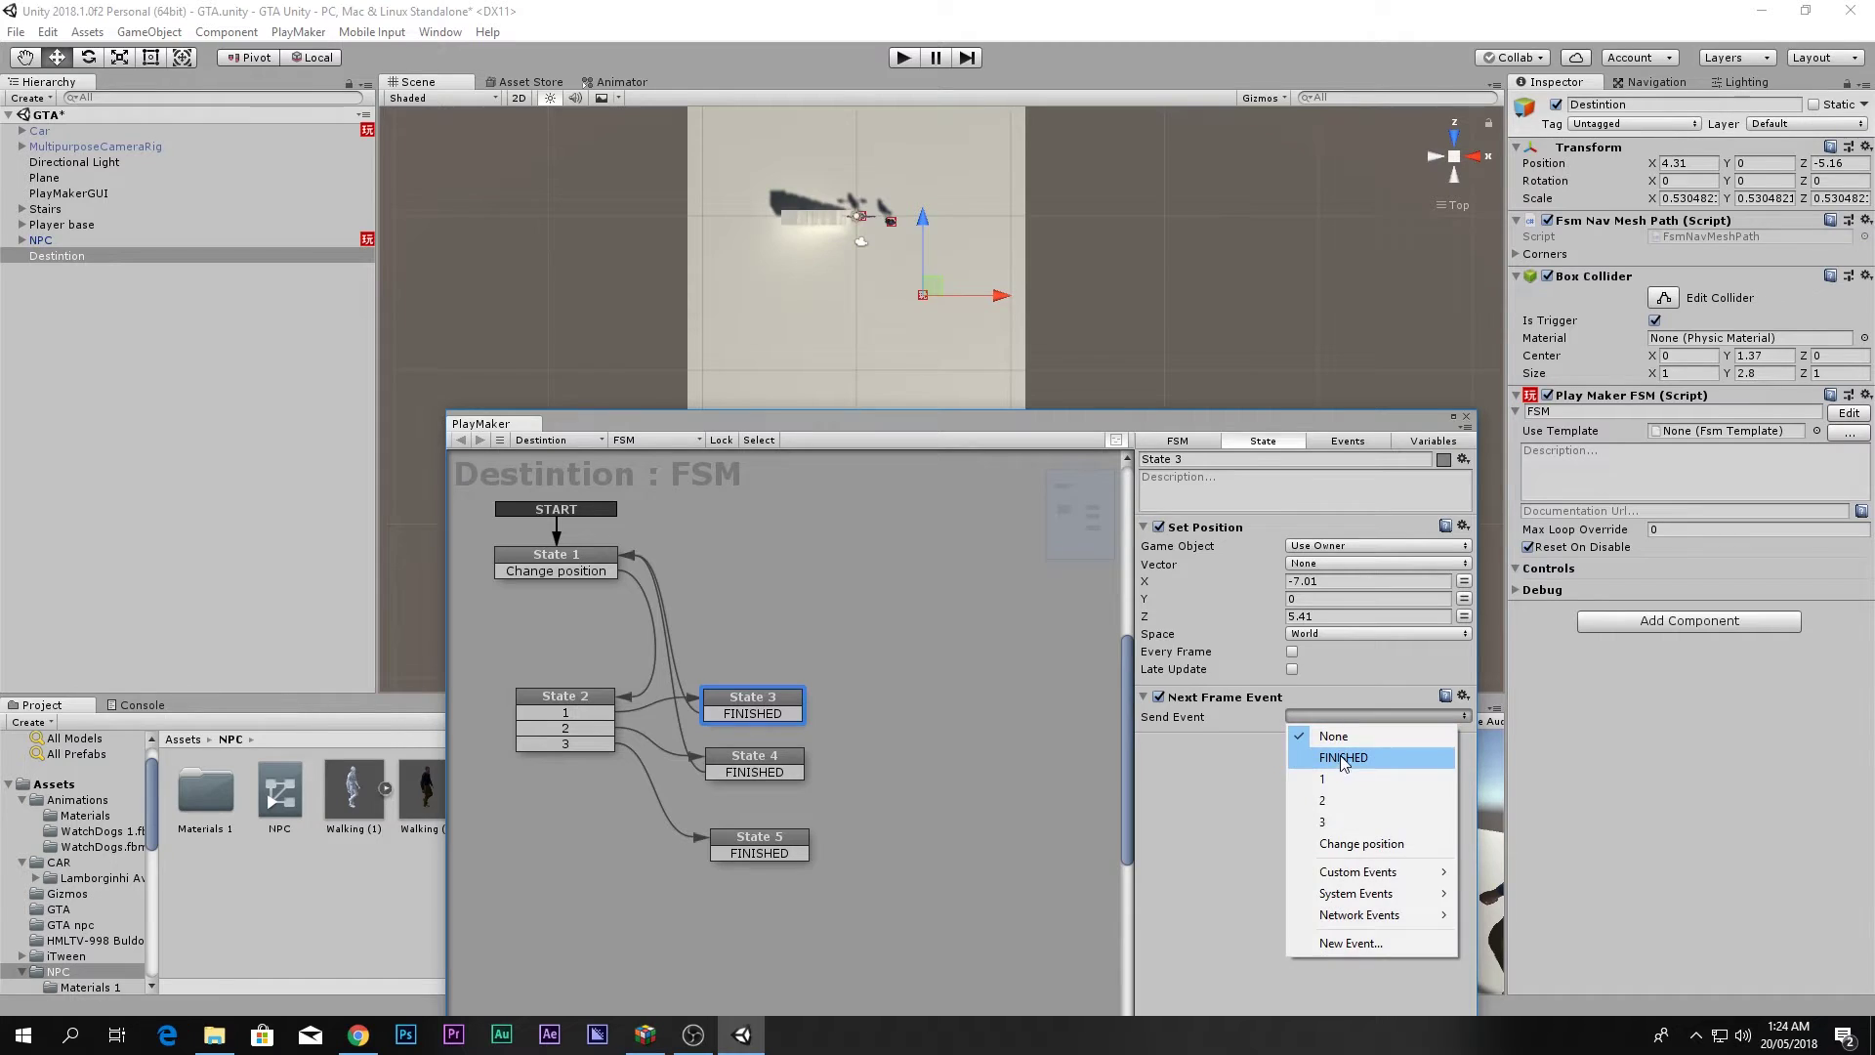
left_click(1340, 757)
left_click(782, 764)
left_click(1377, 716)
left_click(1339, 757)
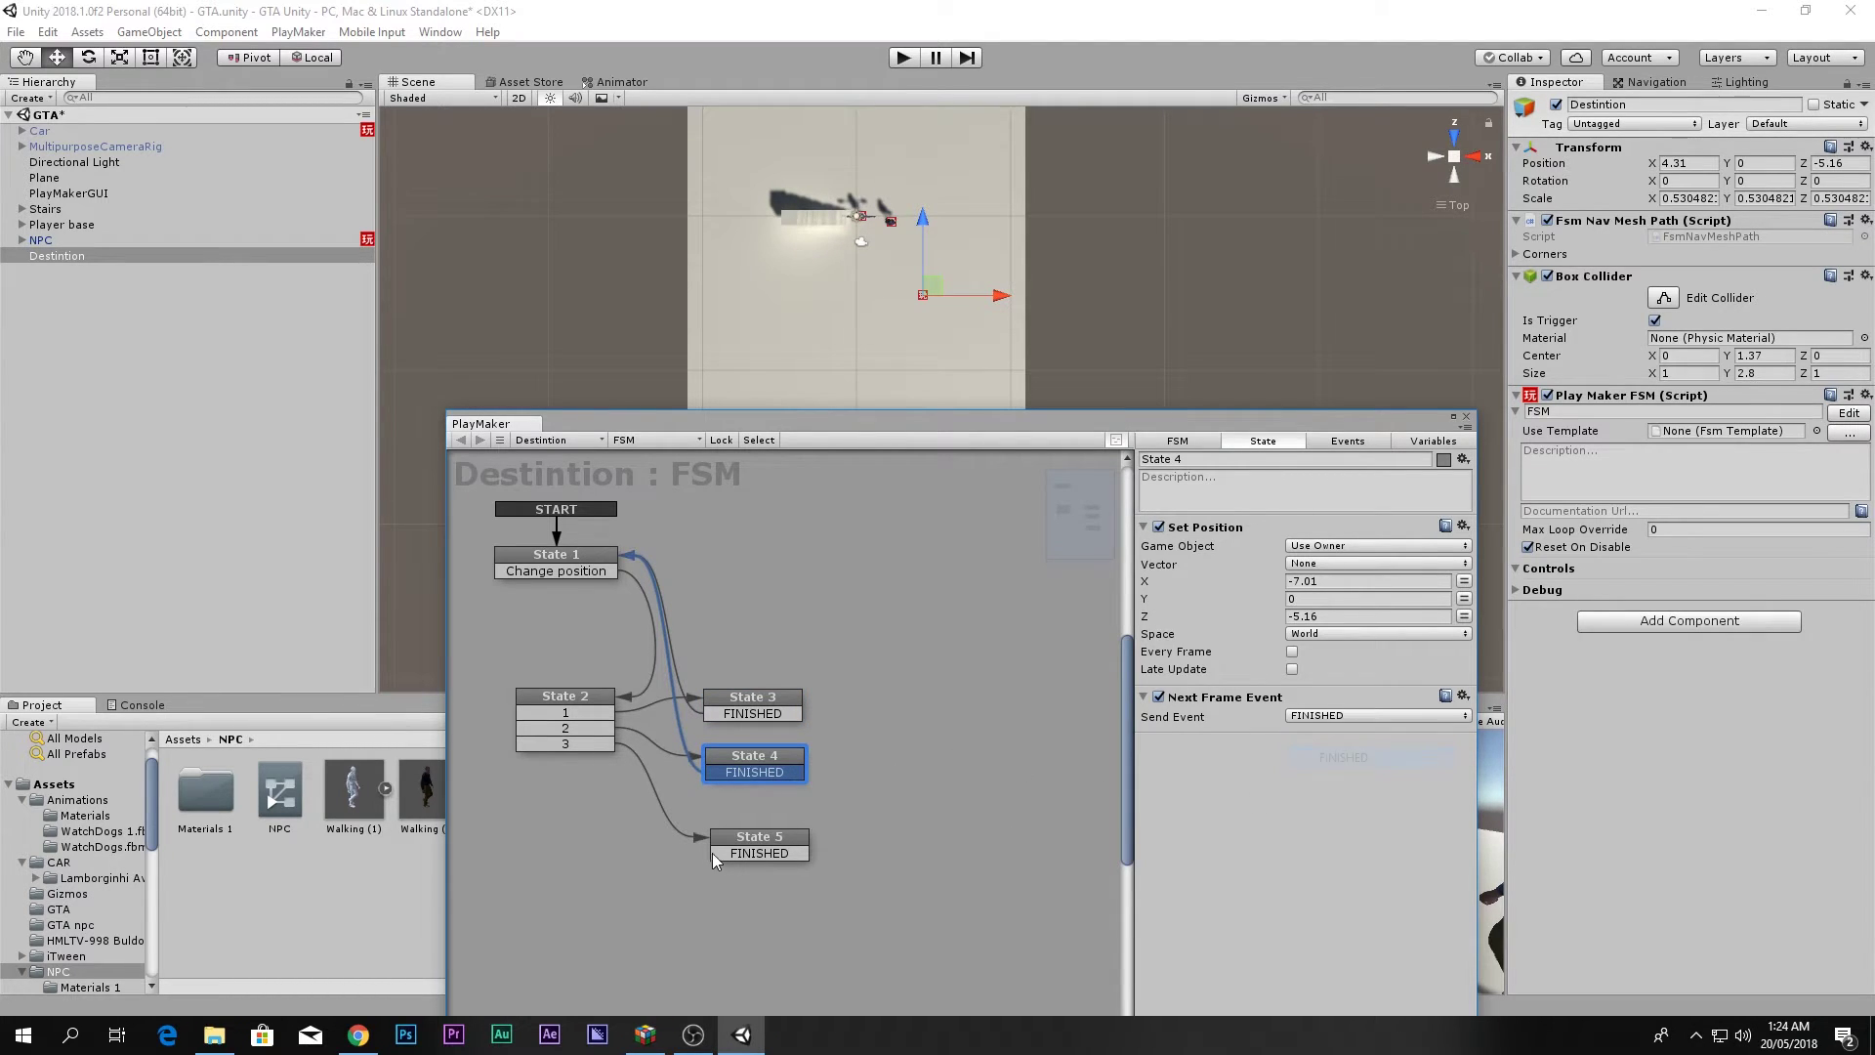
left_click(752, 850)
left_click(1326, 715)
left_click(1344, 761)
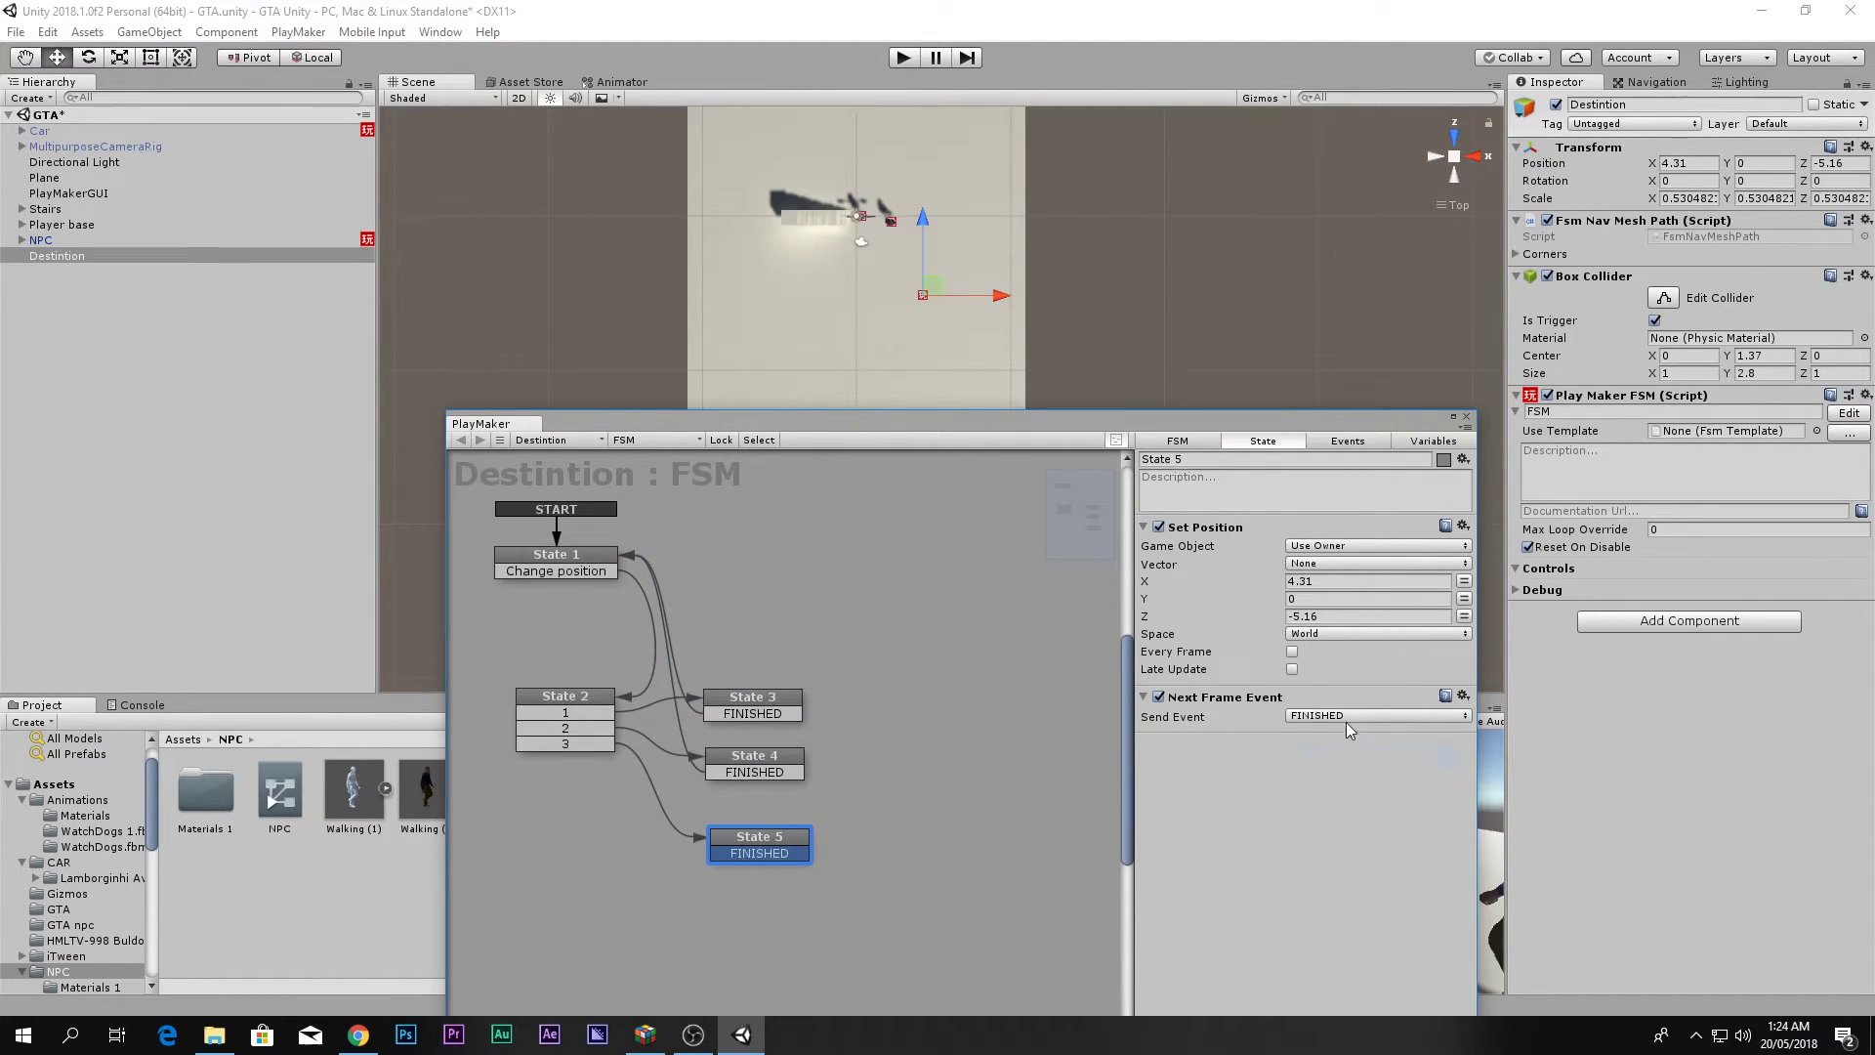
Lock the PlayMaker editor to Destintion's FSM, maximize the Game view and shrink the editor beside the character.
left_click_drag(1399, 424, 1078, 71)
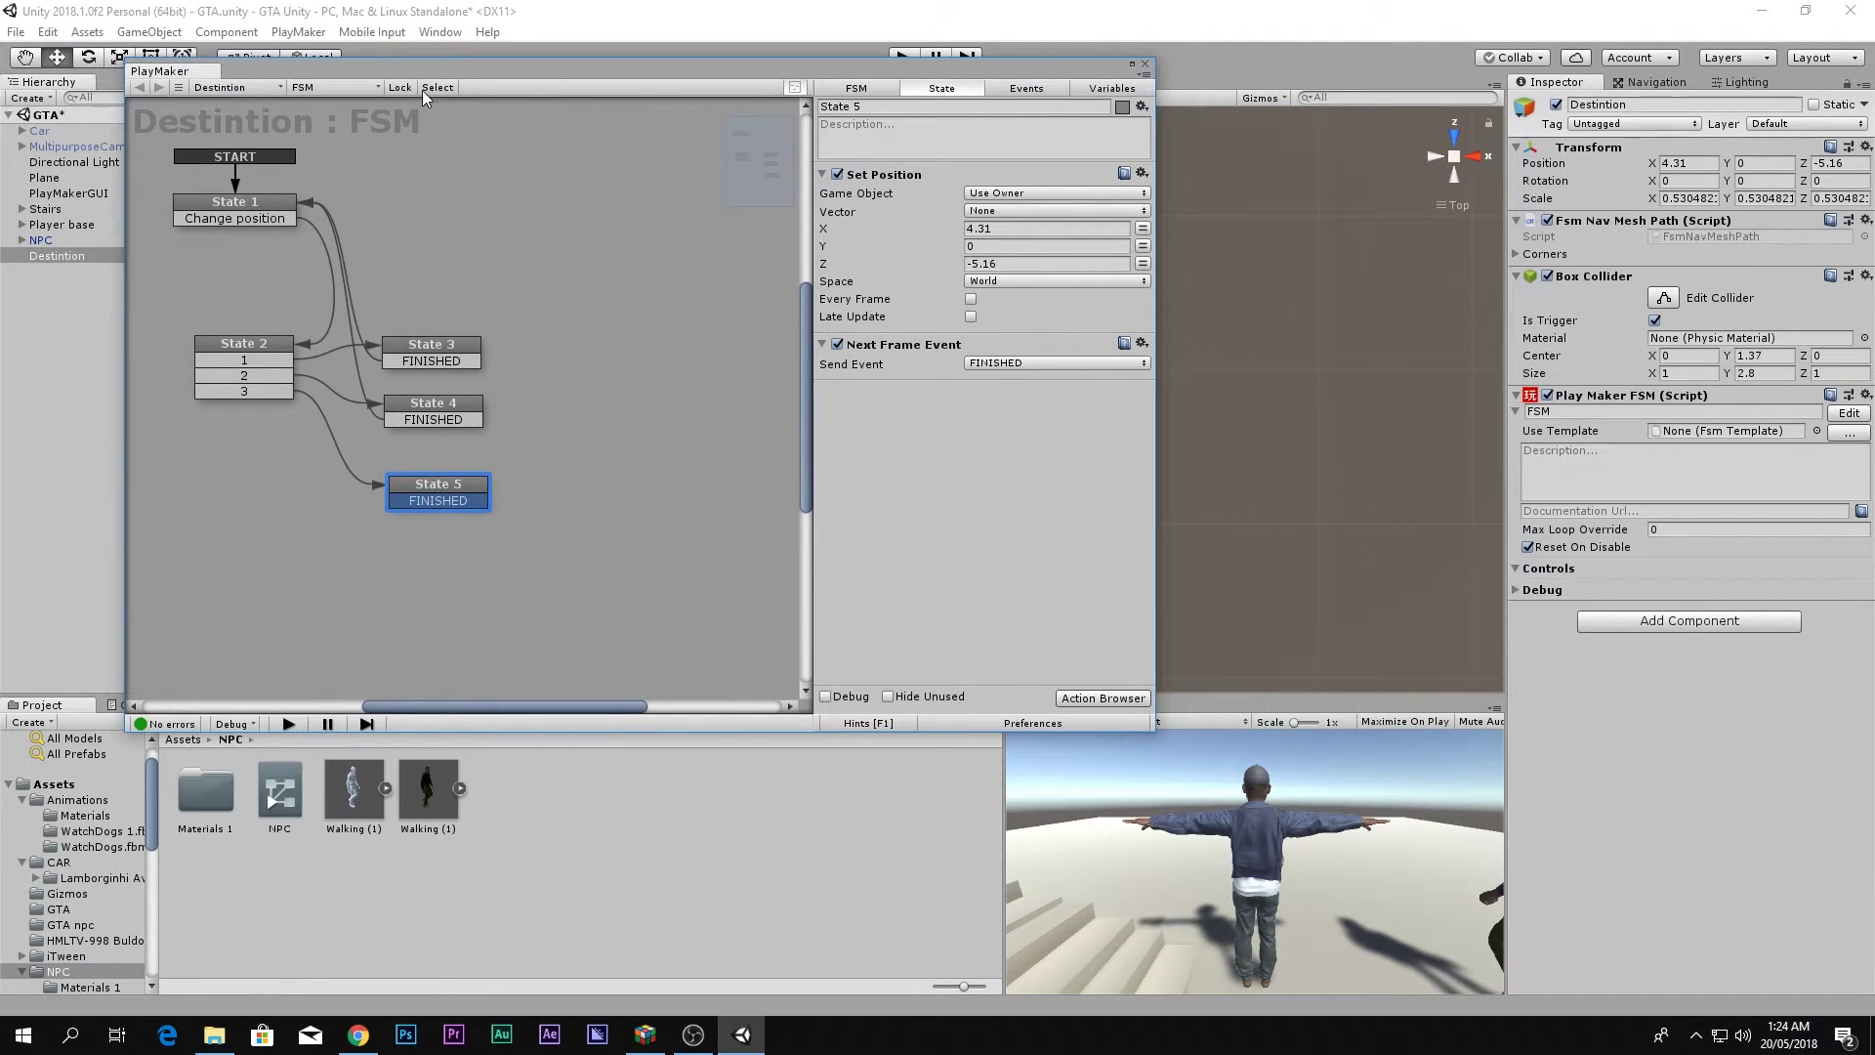
key("ctrl+p")
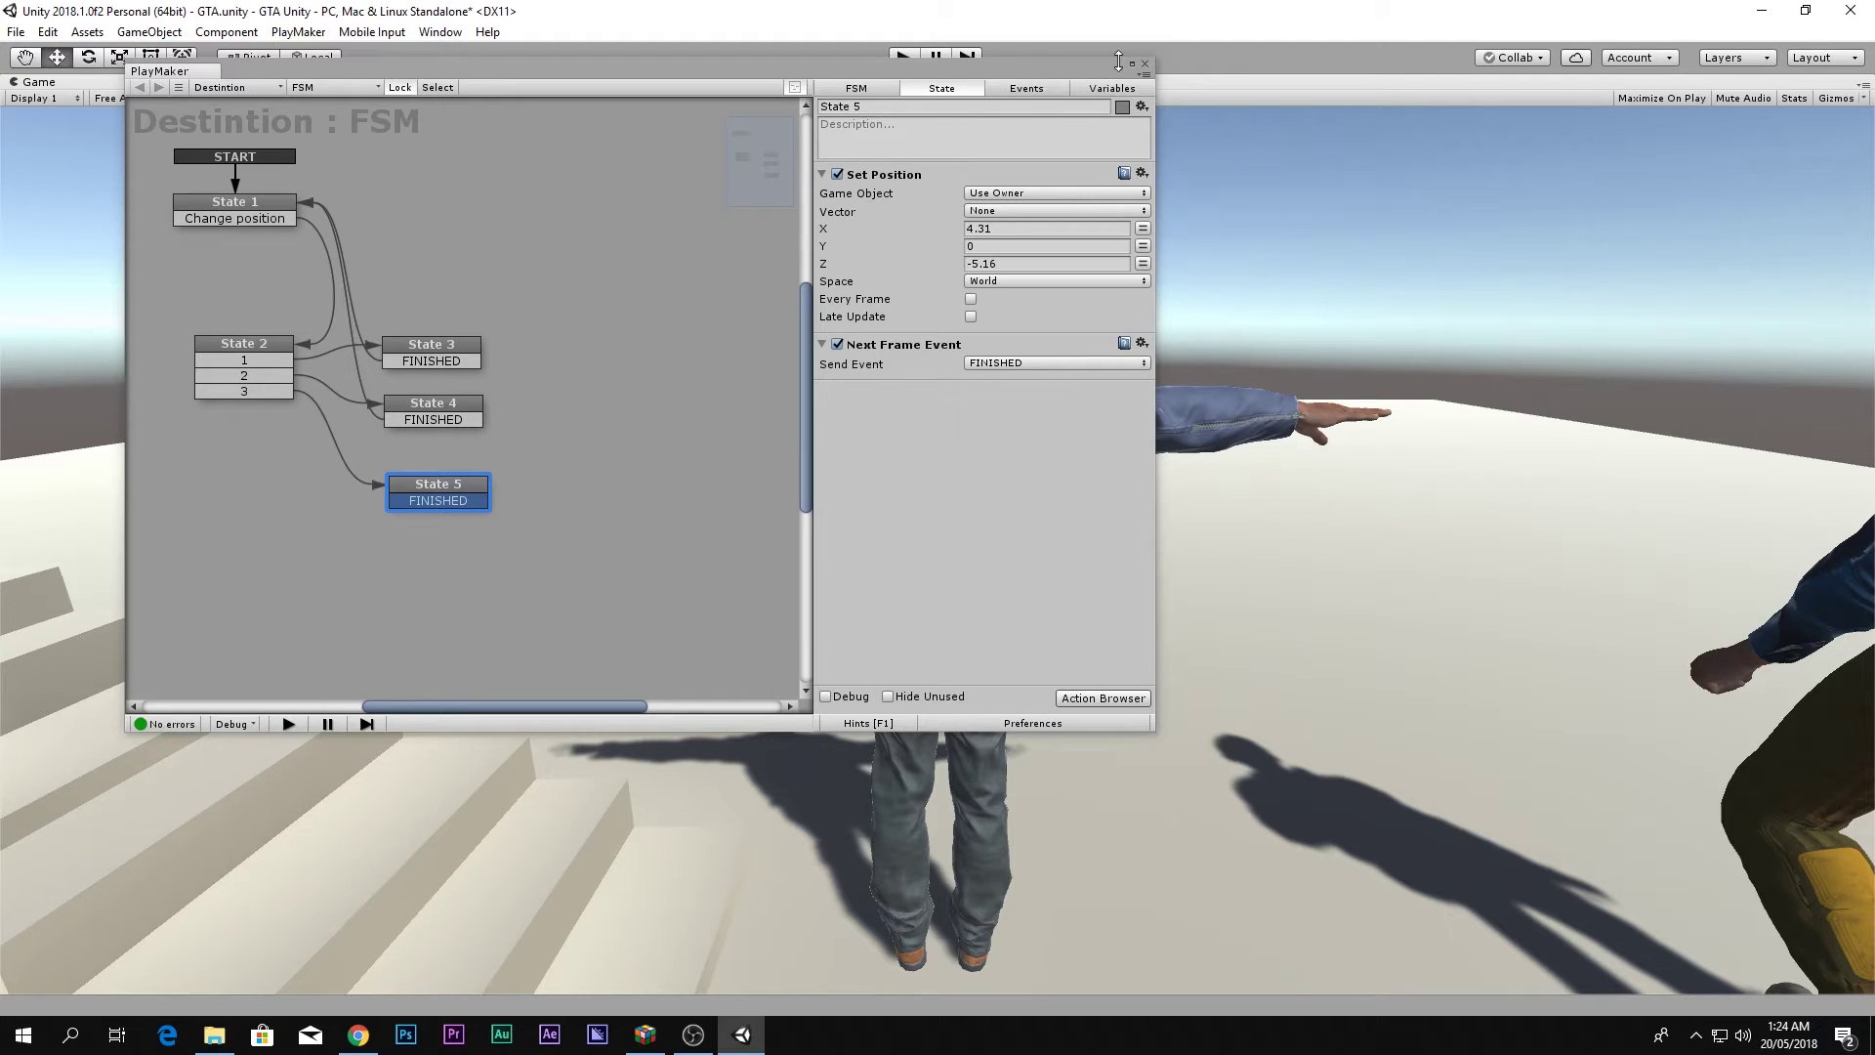
left_click_drag(1157, 60, 836, 253)
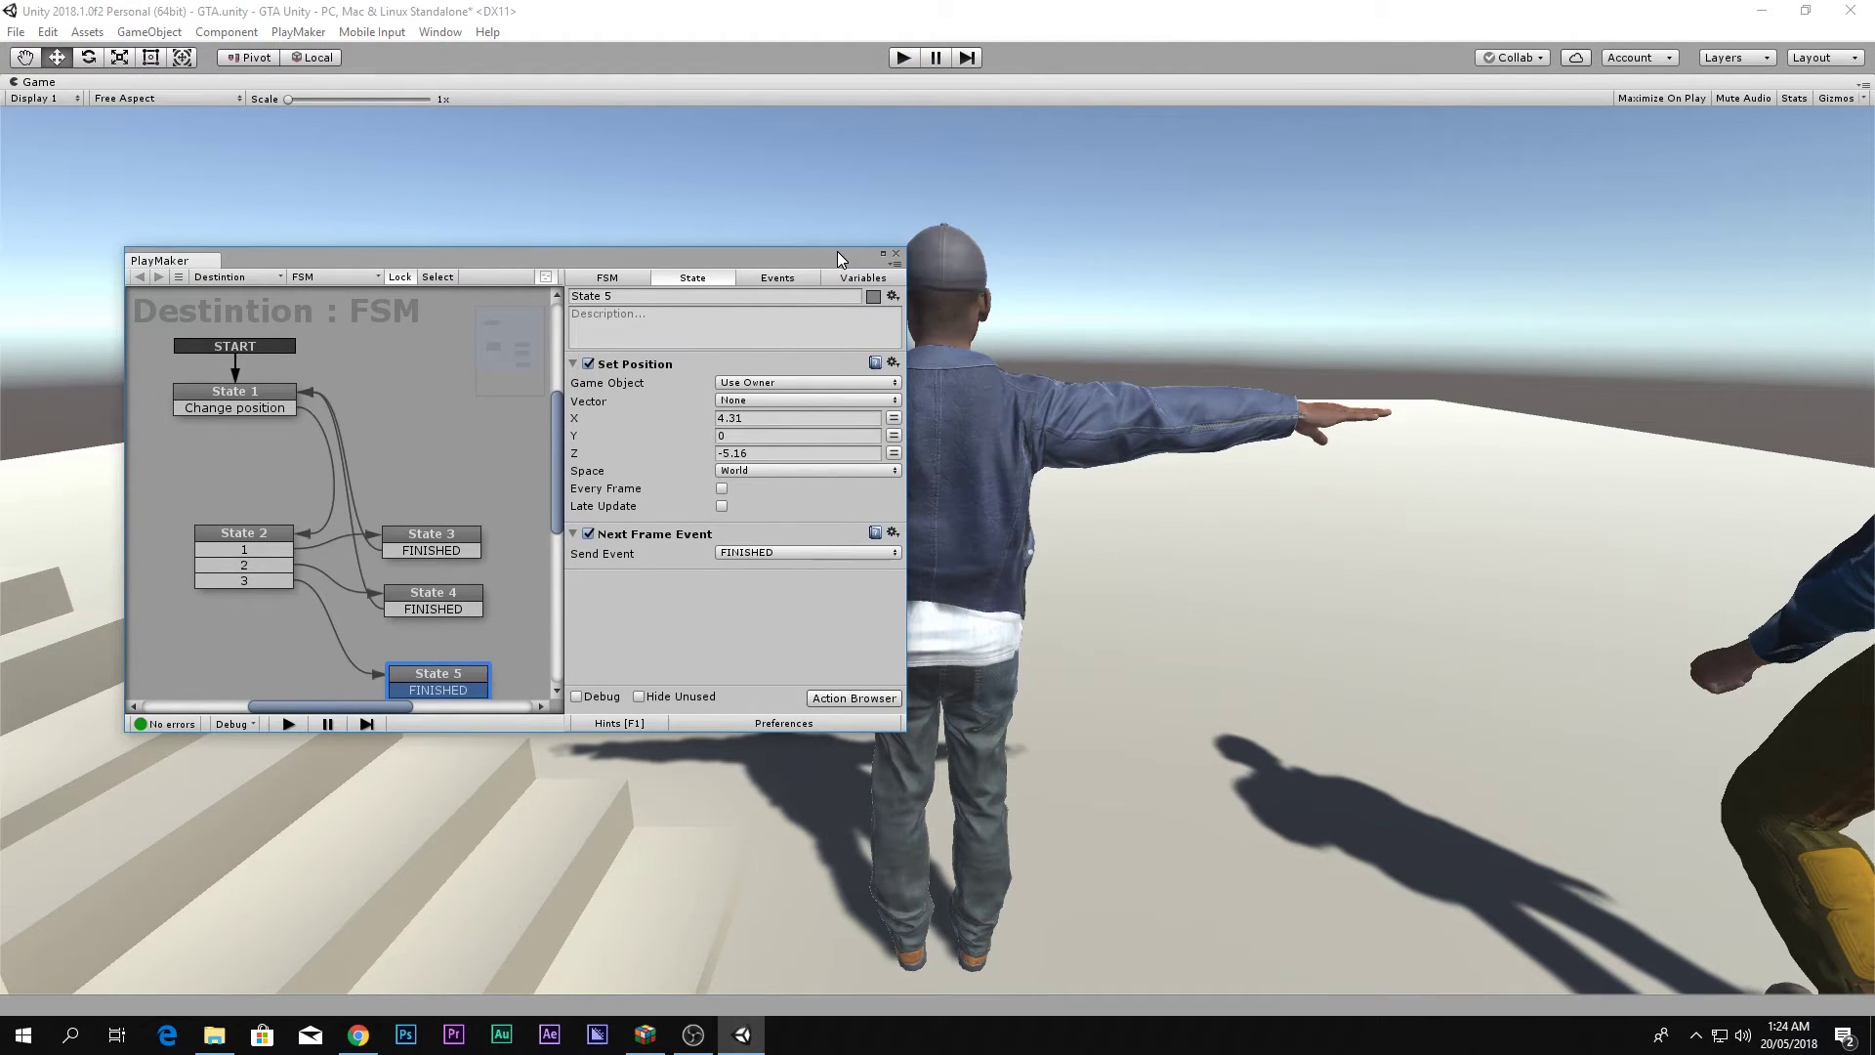
middle_click_drag(411, 474, 407, 460)
Play-test the scene by walking the player after the NPC while watching Destintion's FSM states.
left_click(903, 58)
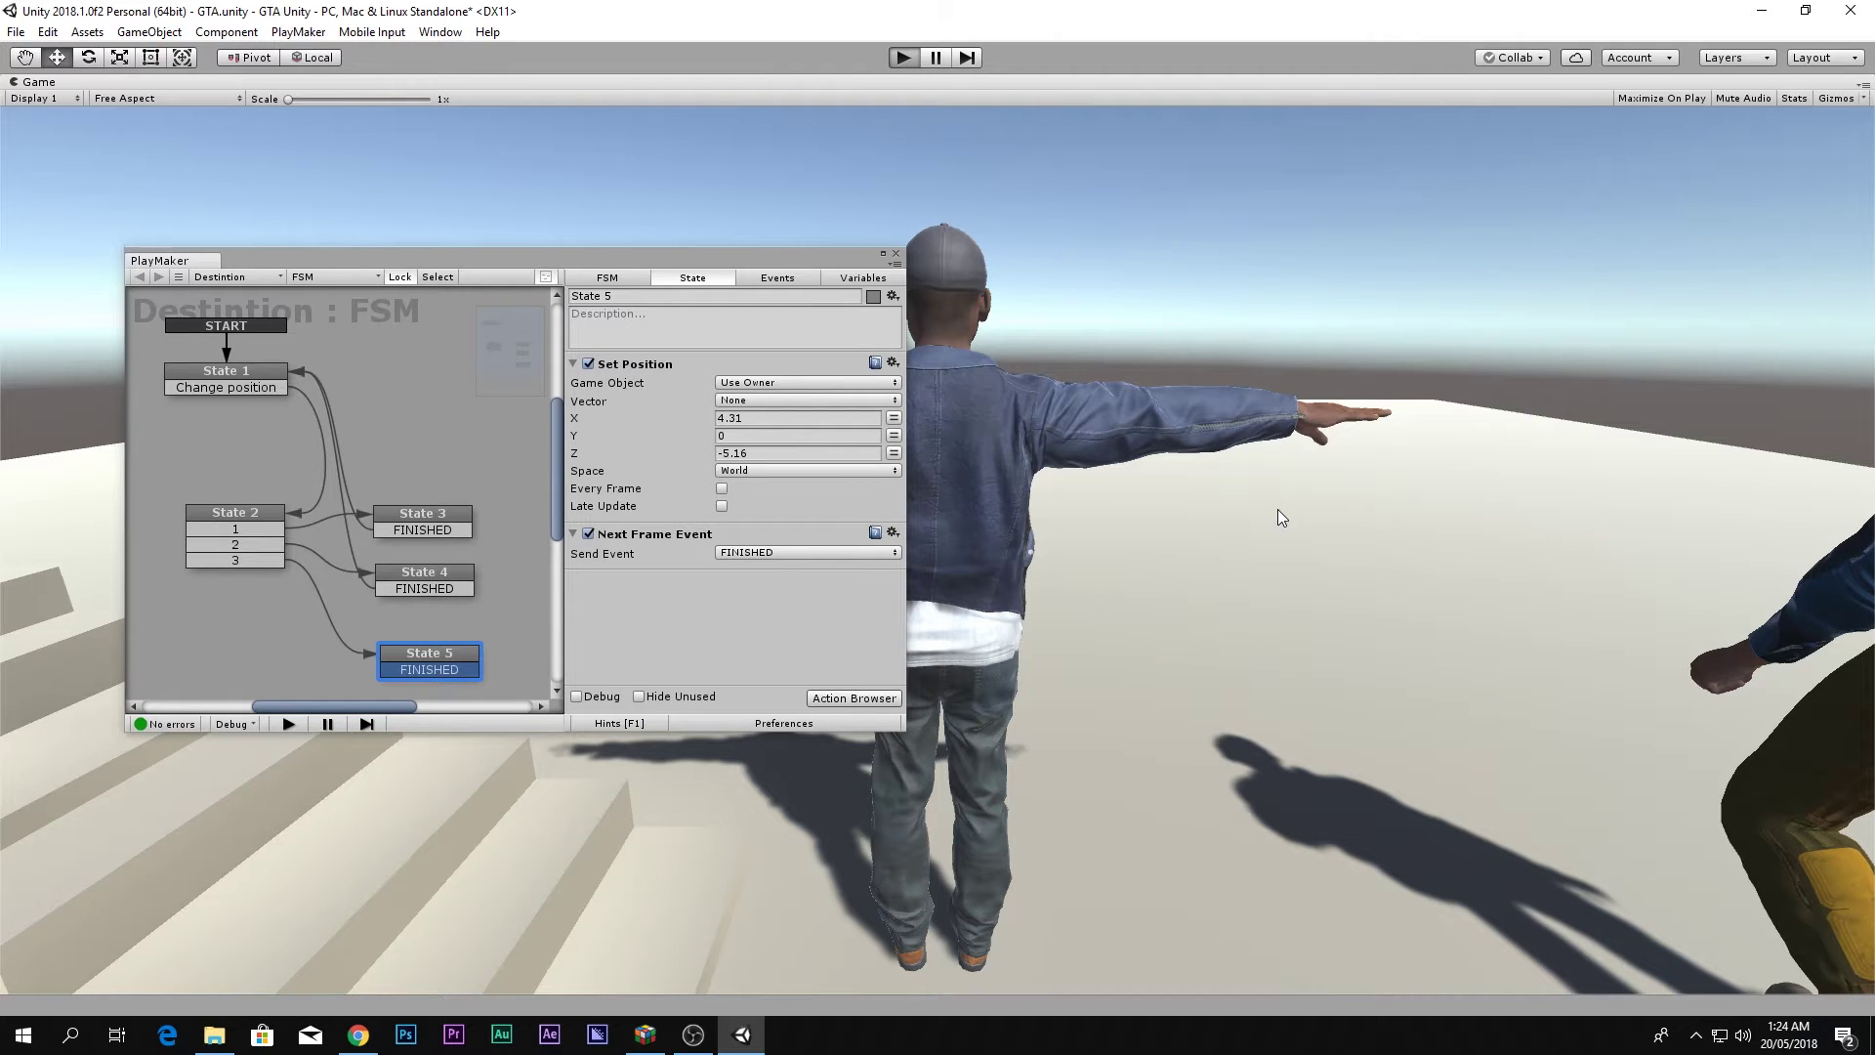
key("w")
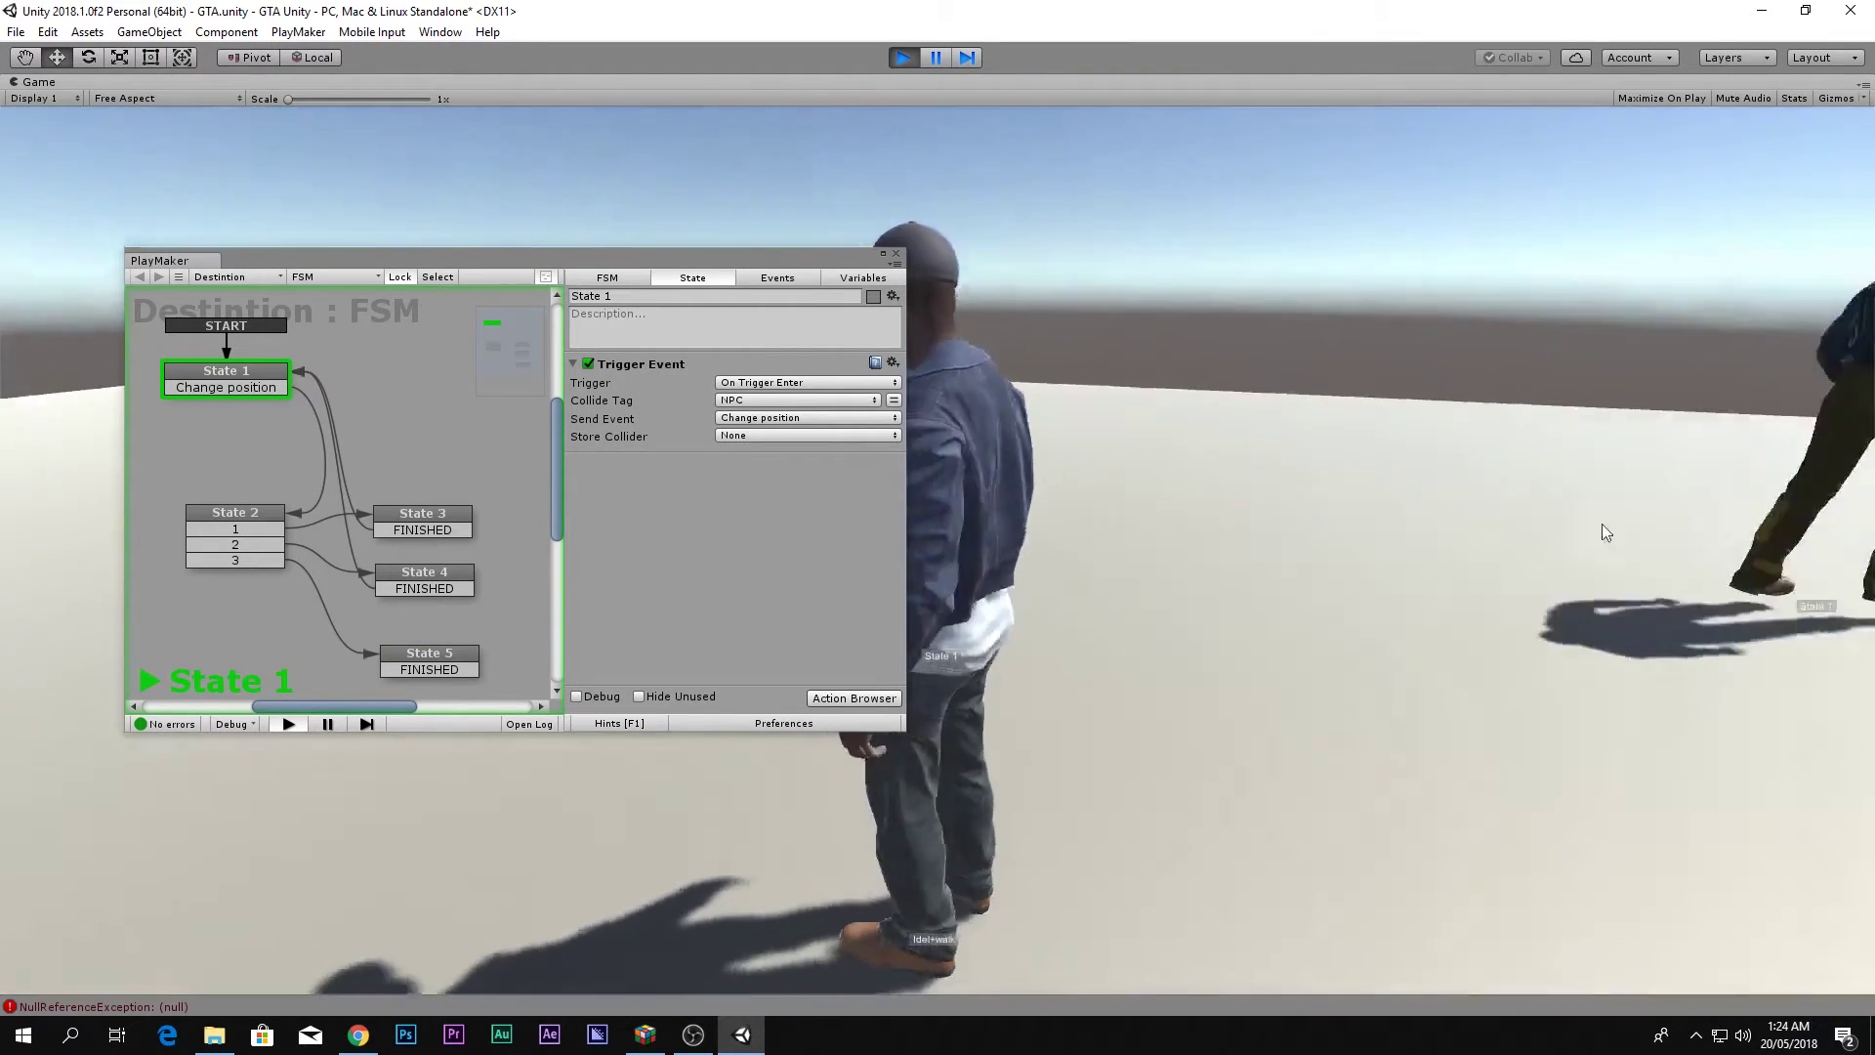
key("w")
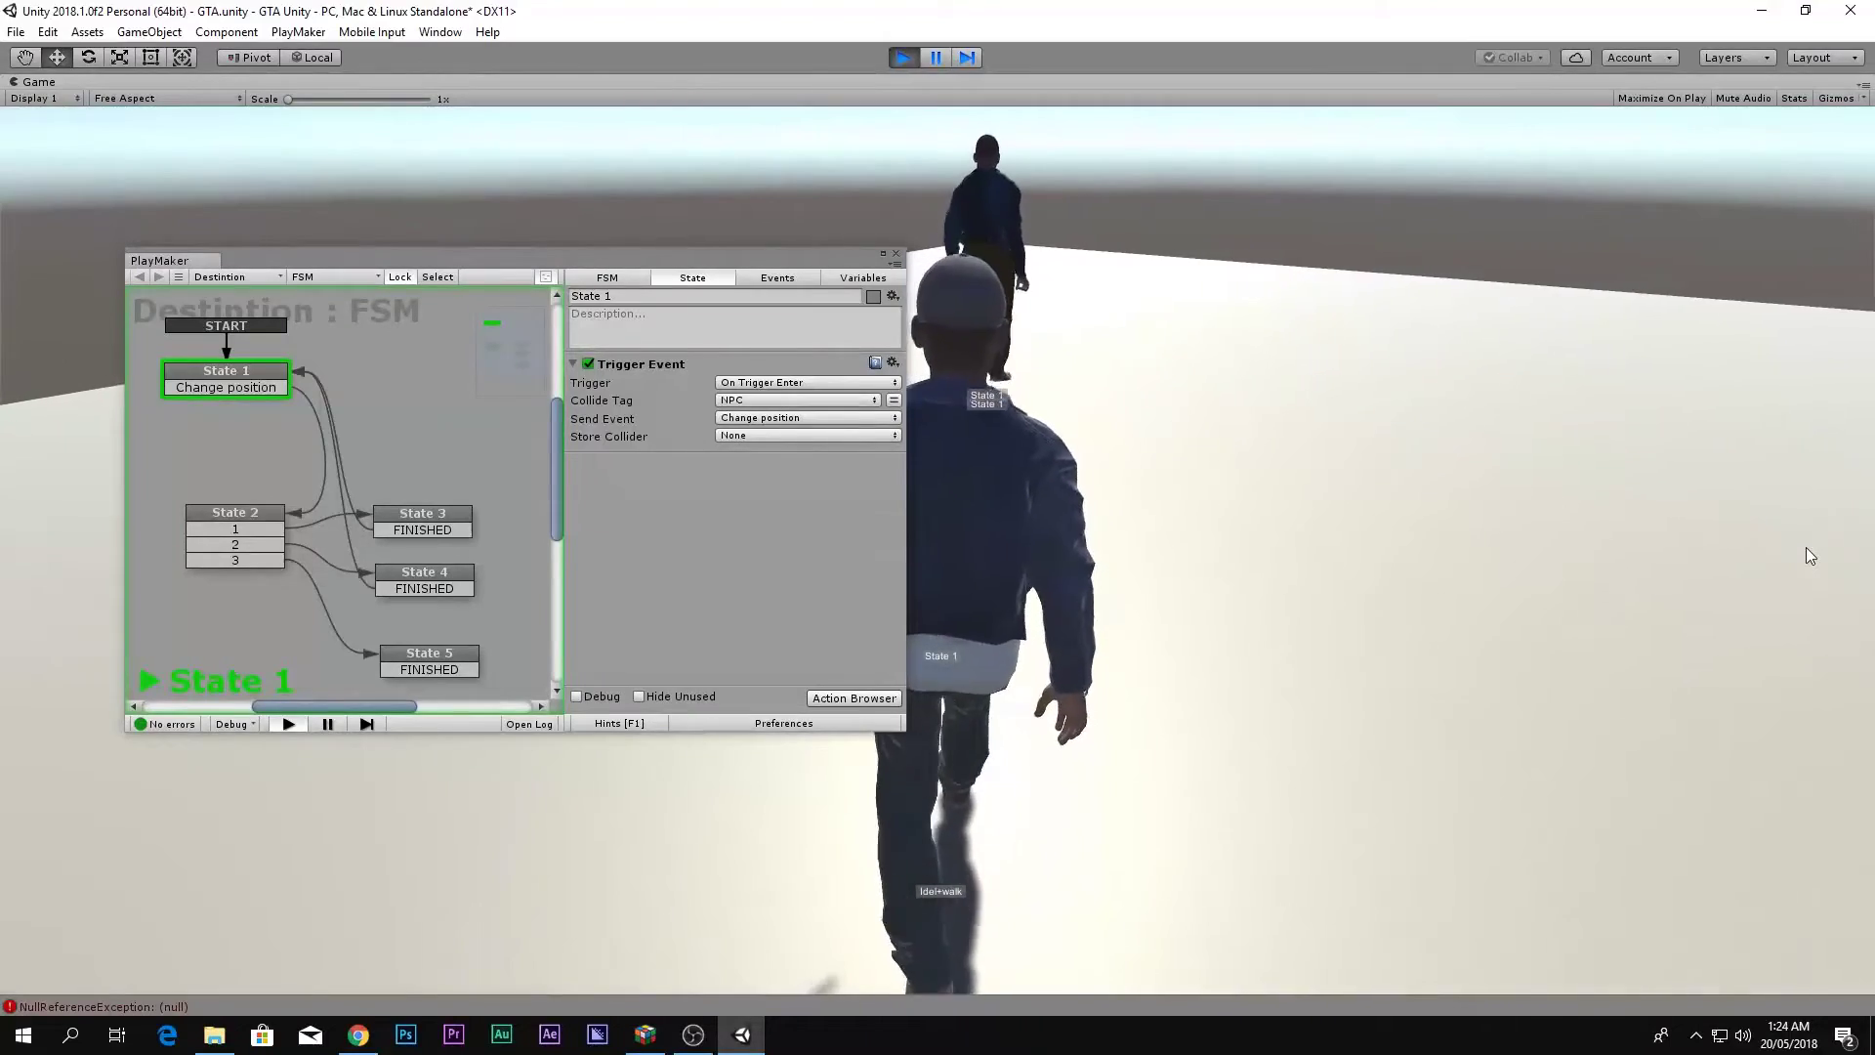
key("w")
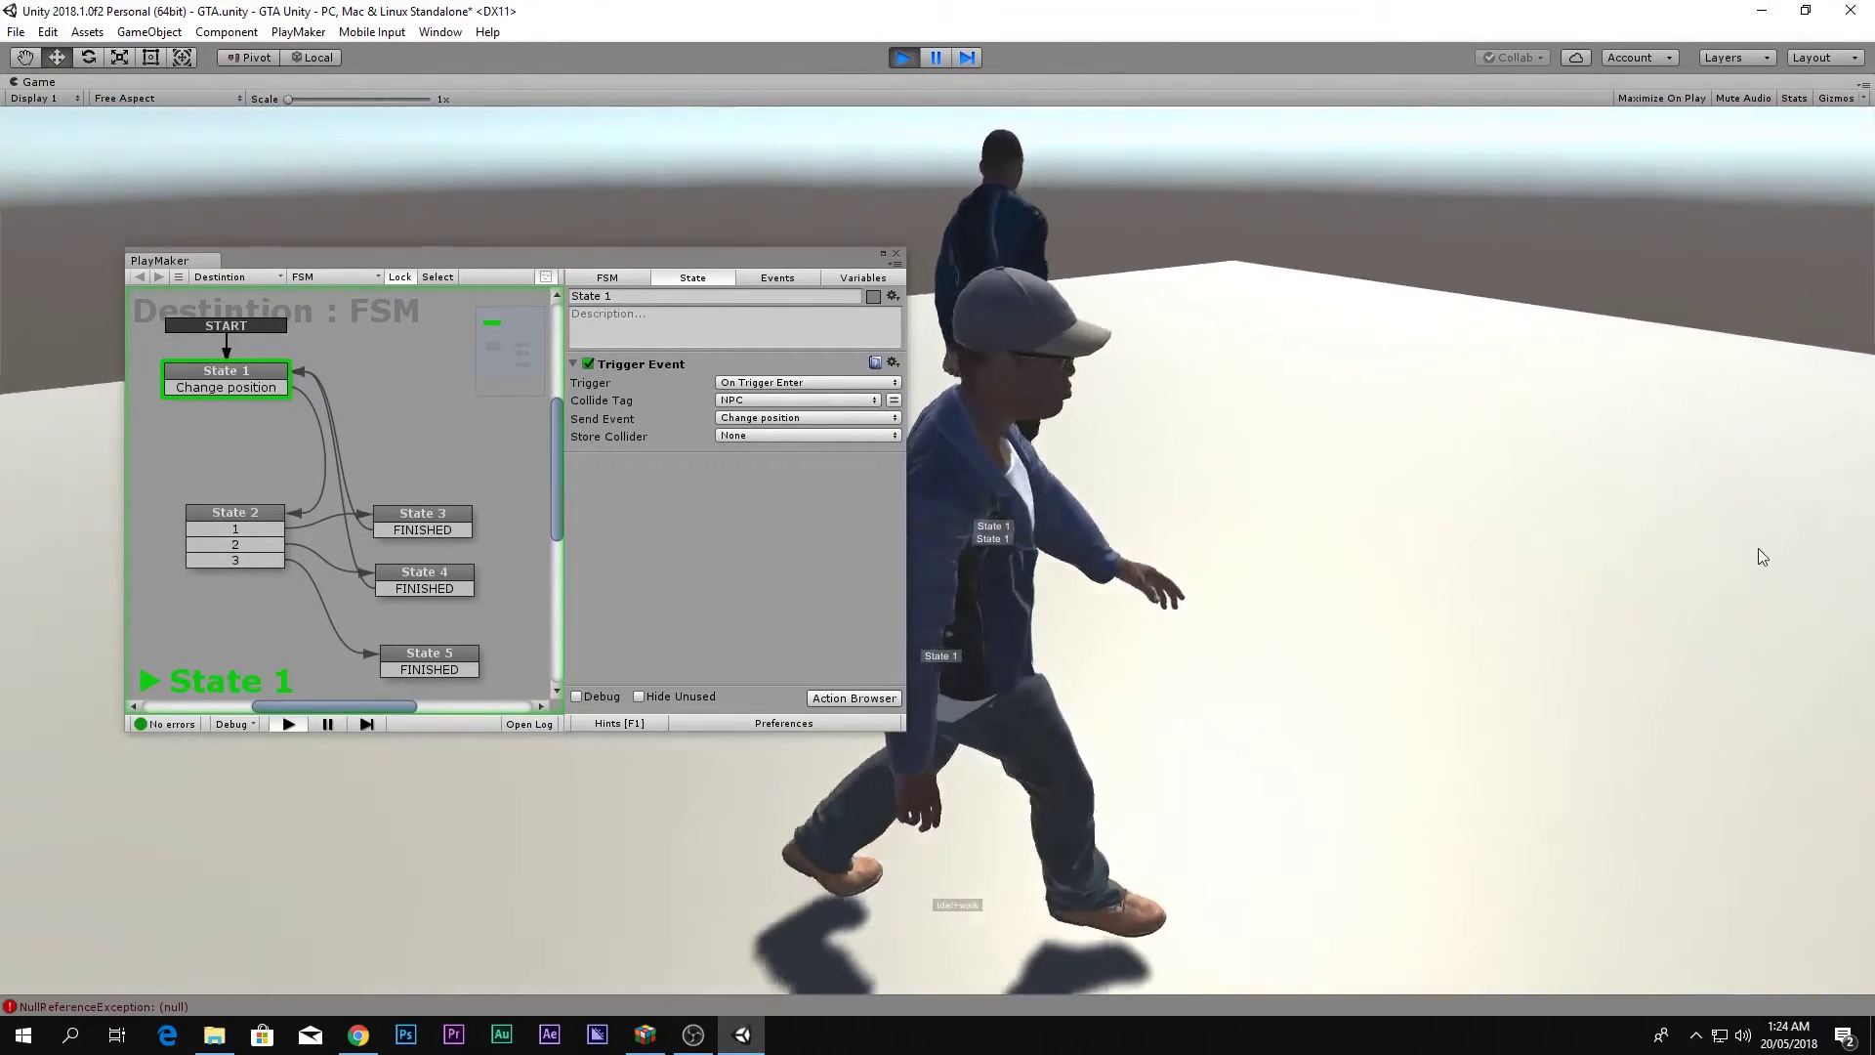
key("w")
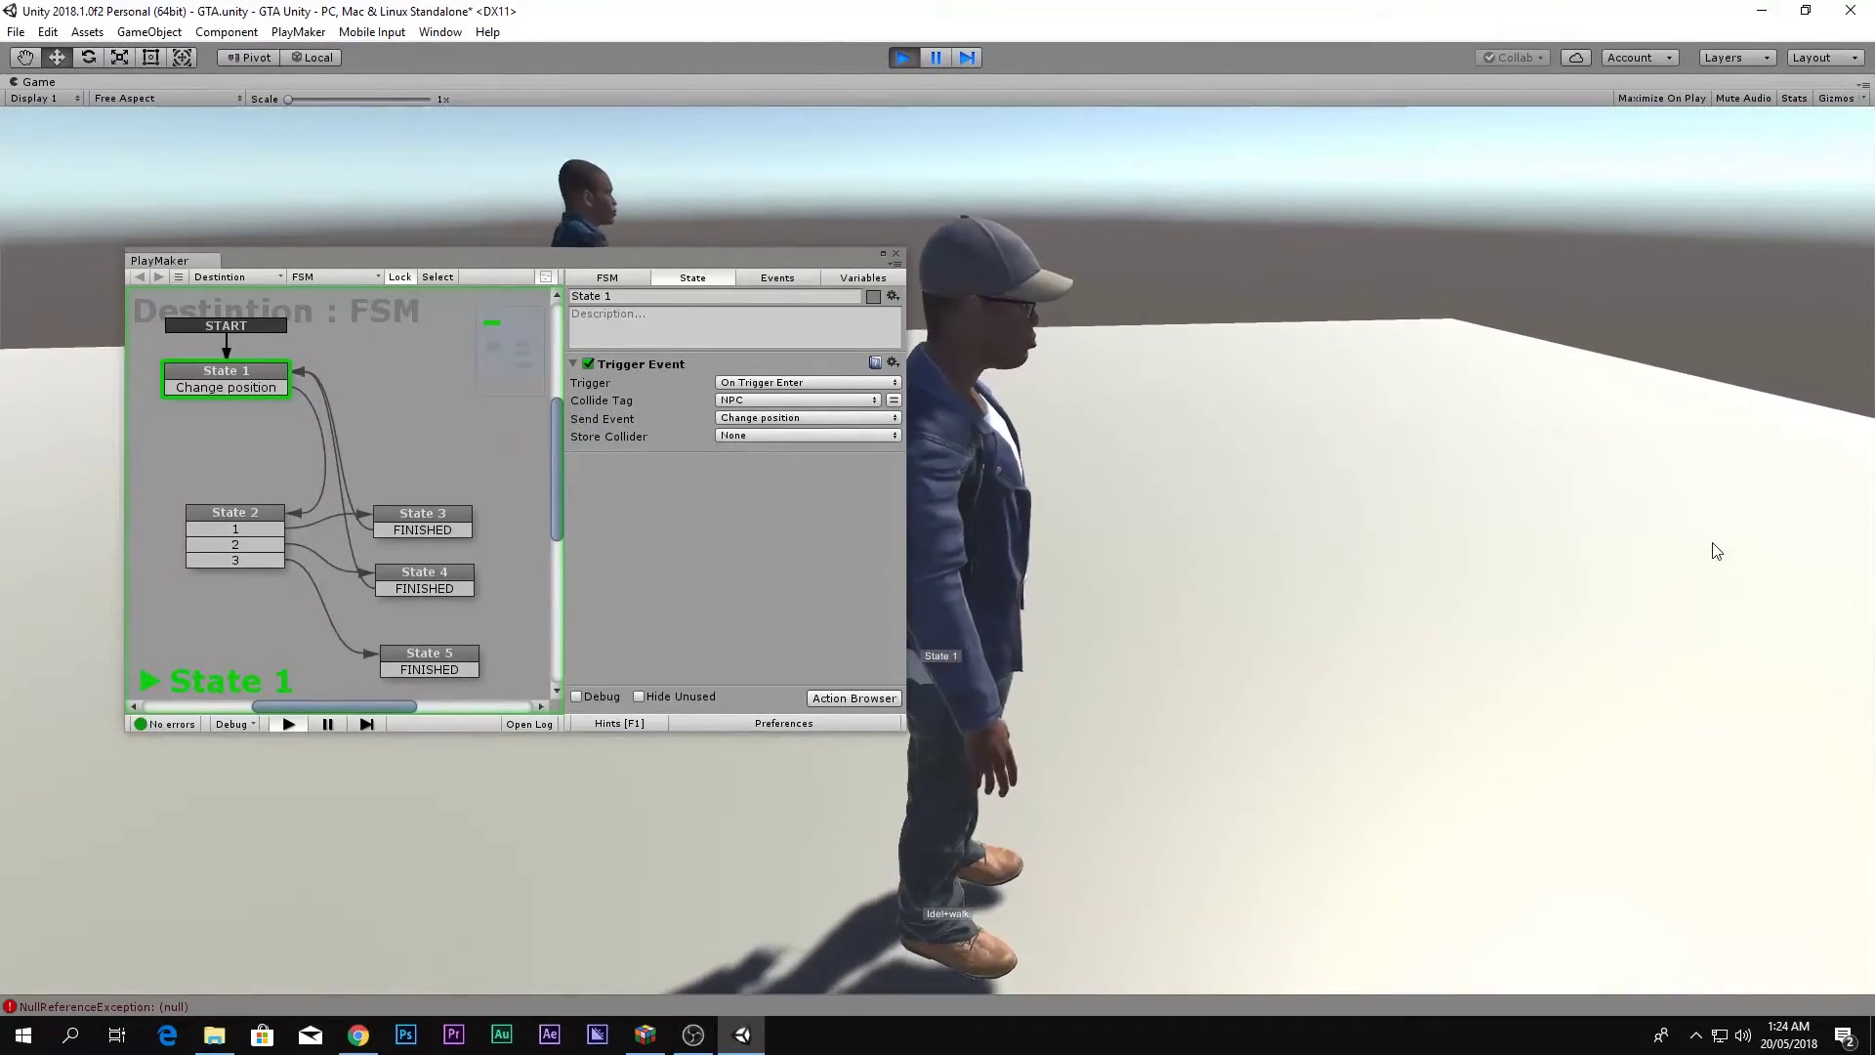
key("w")
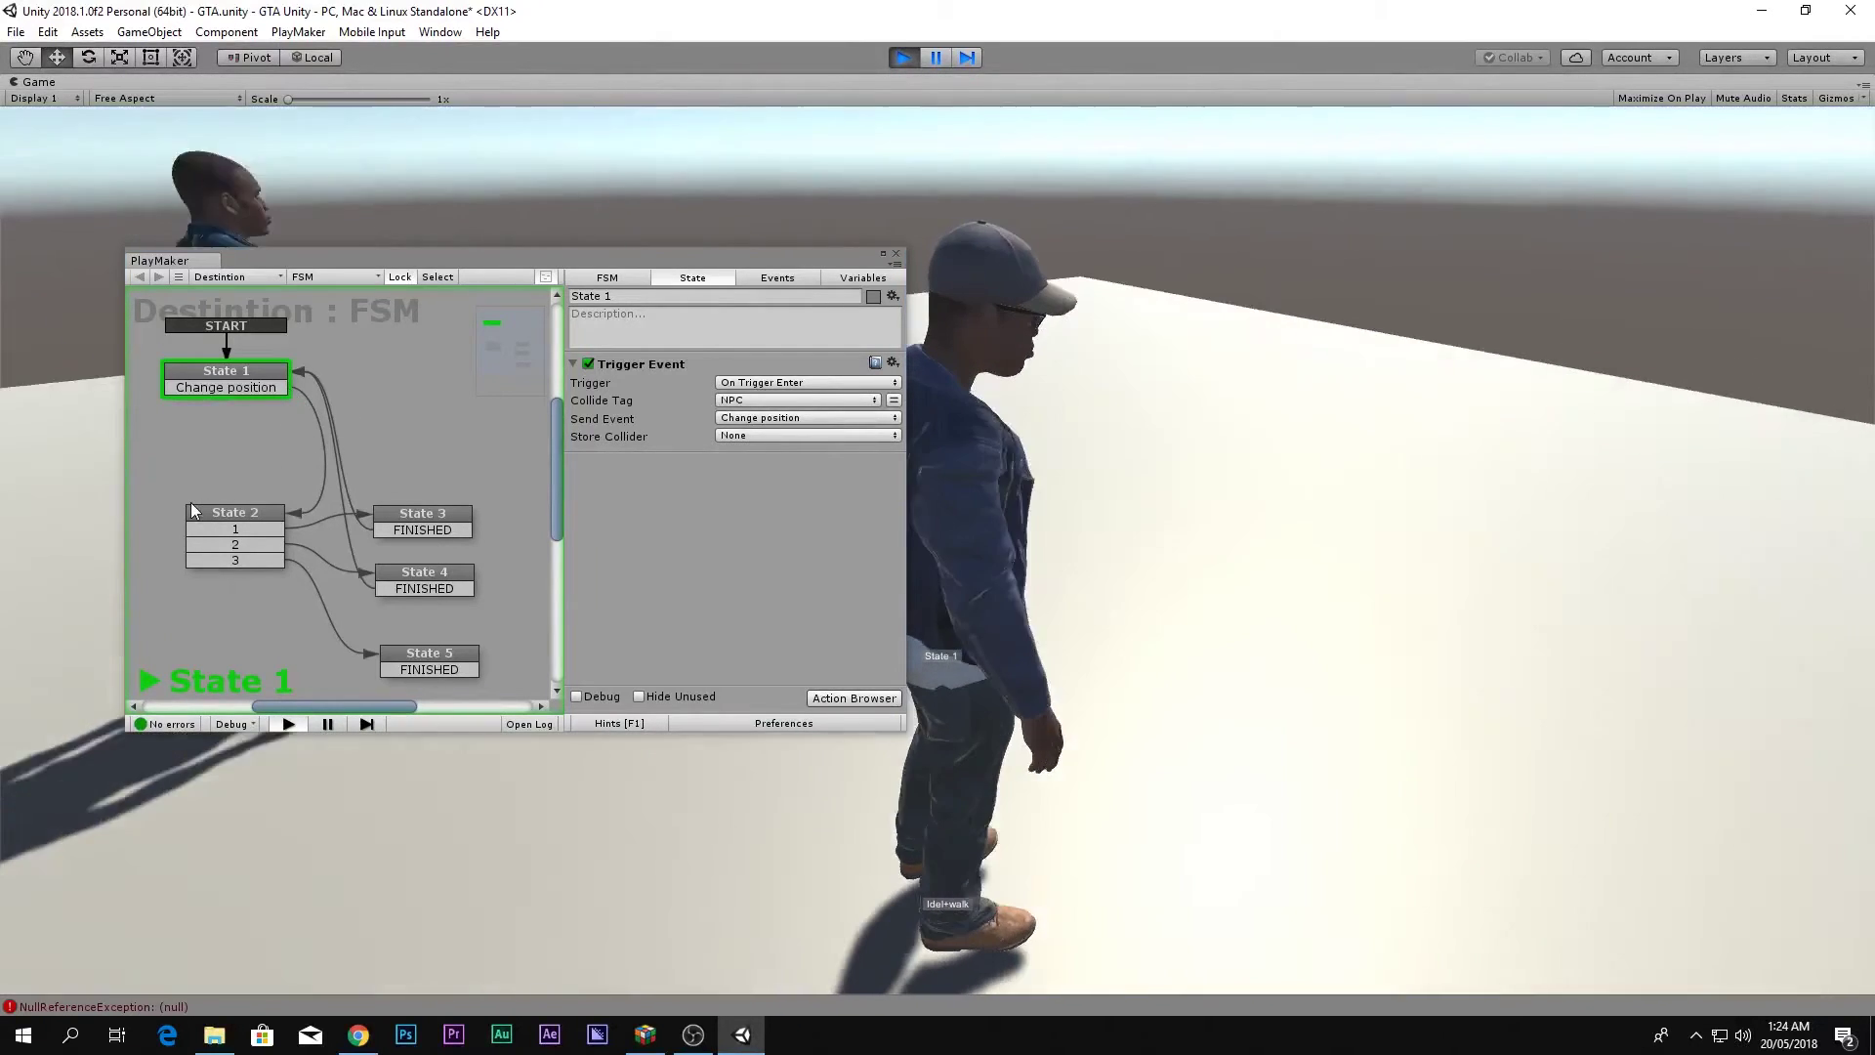
key("w")
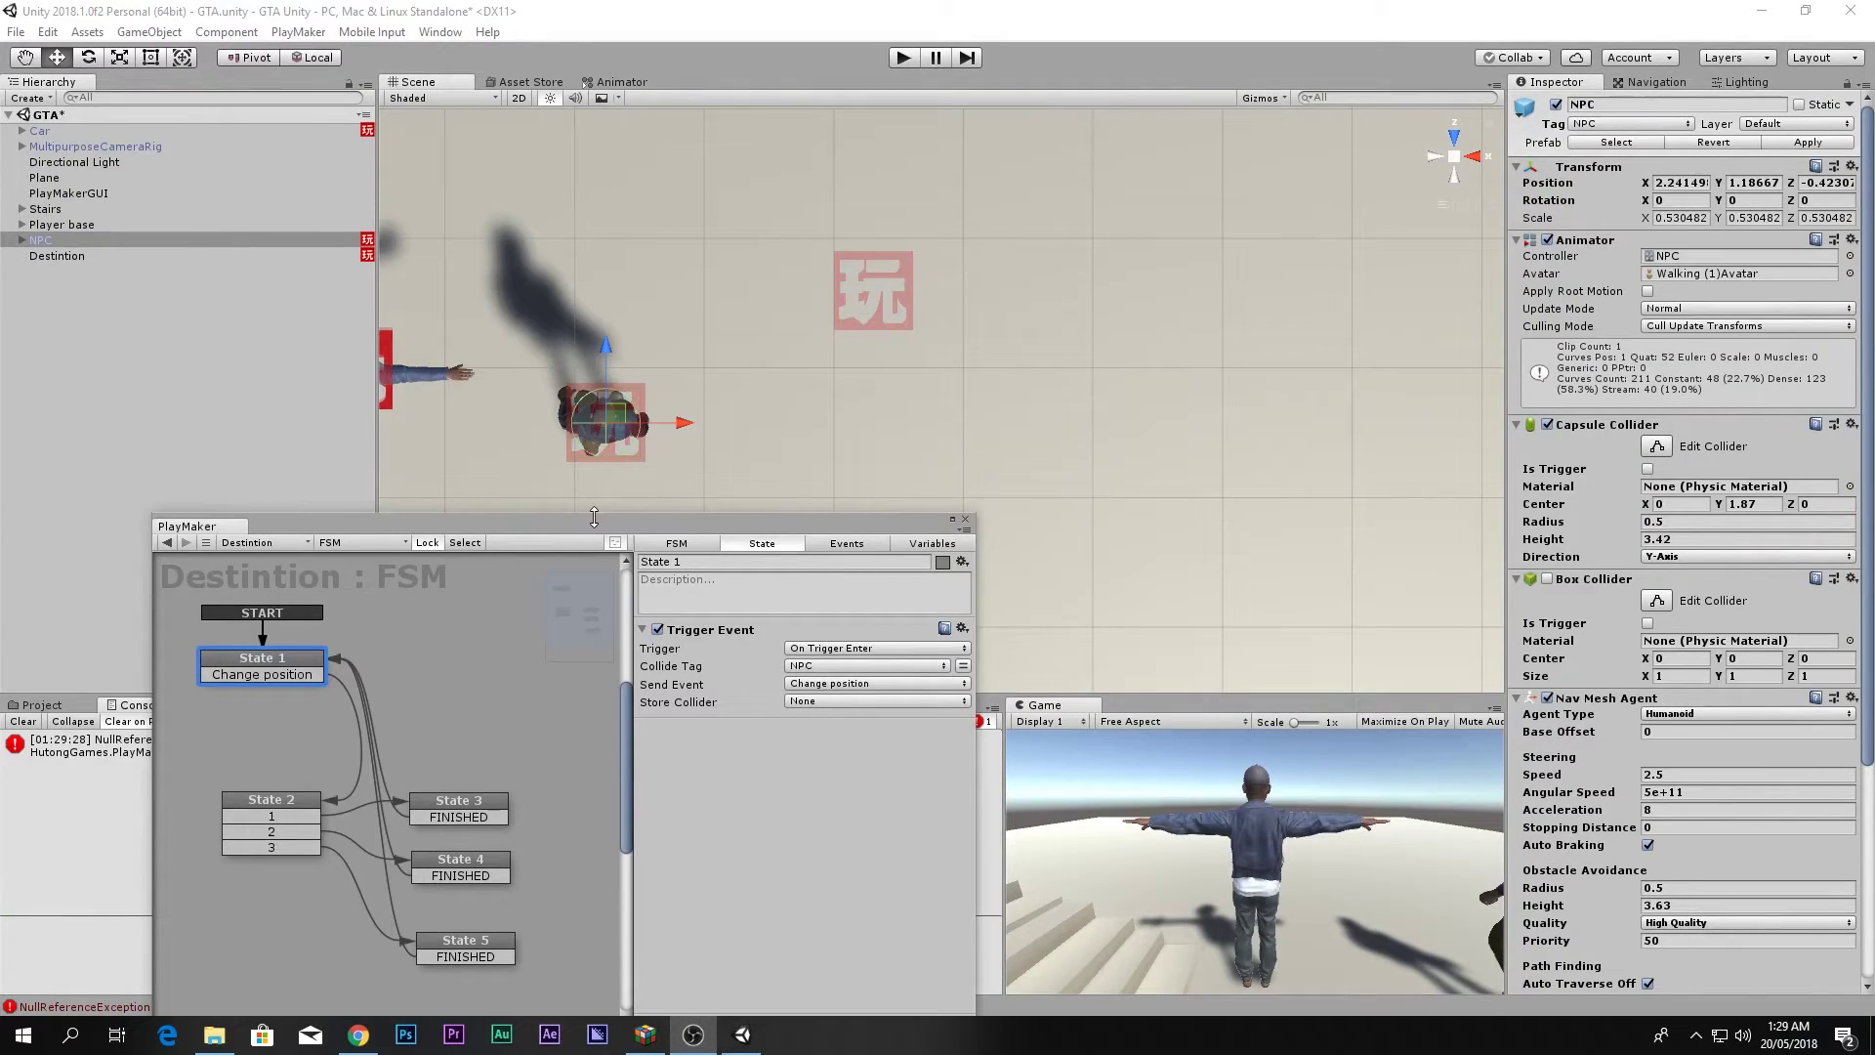
Enlarge the PlayMaker editor, then make State 2 the start state of Destintion's FSM and delete State 1.
left_click_drag(593, 518, 784, 330)
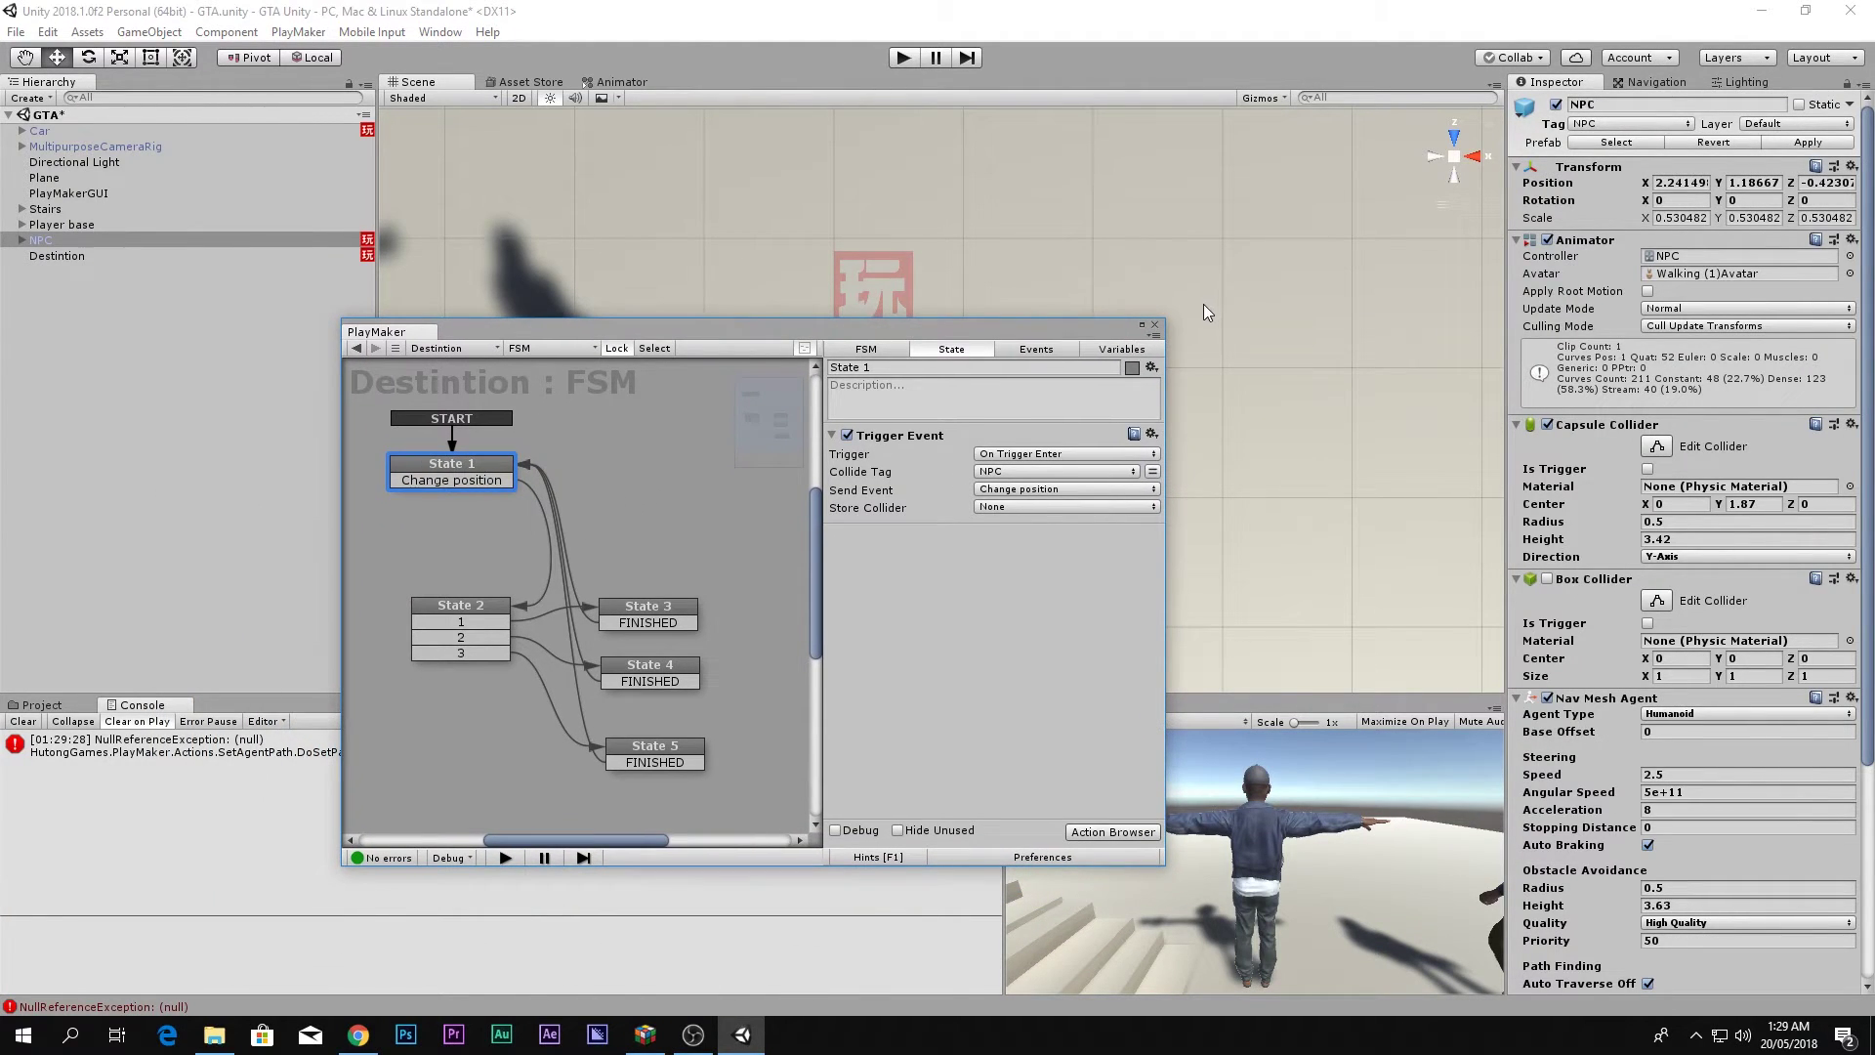
left_click_drag(1169, 319, 1507, 218)
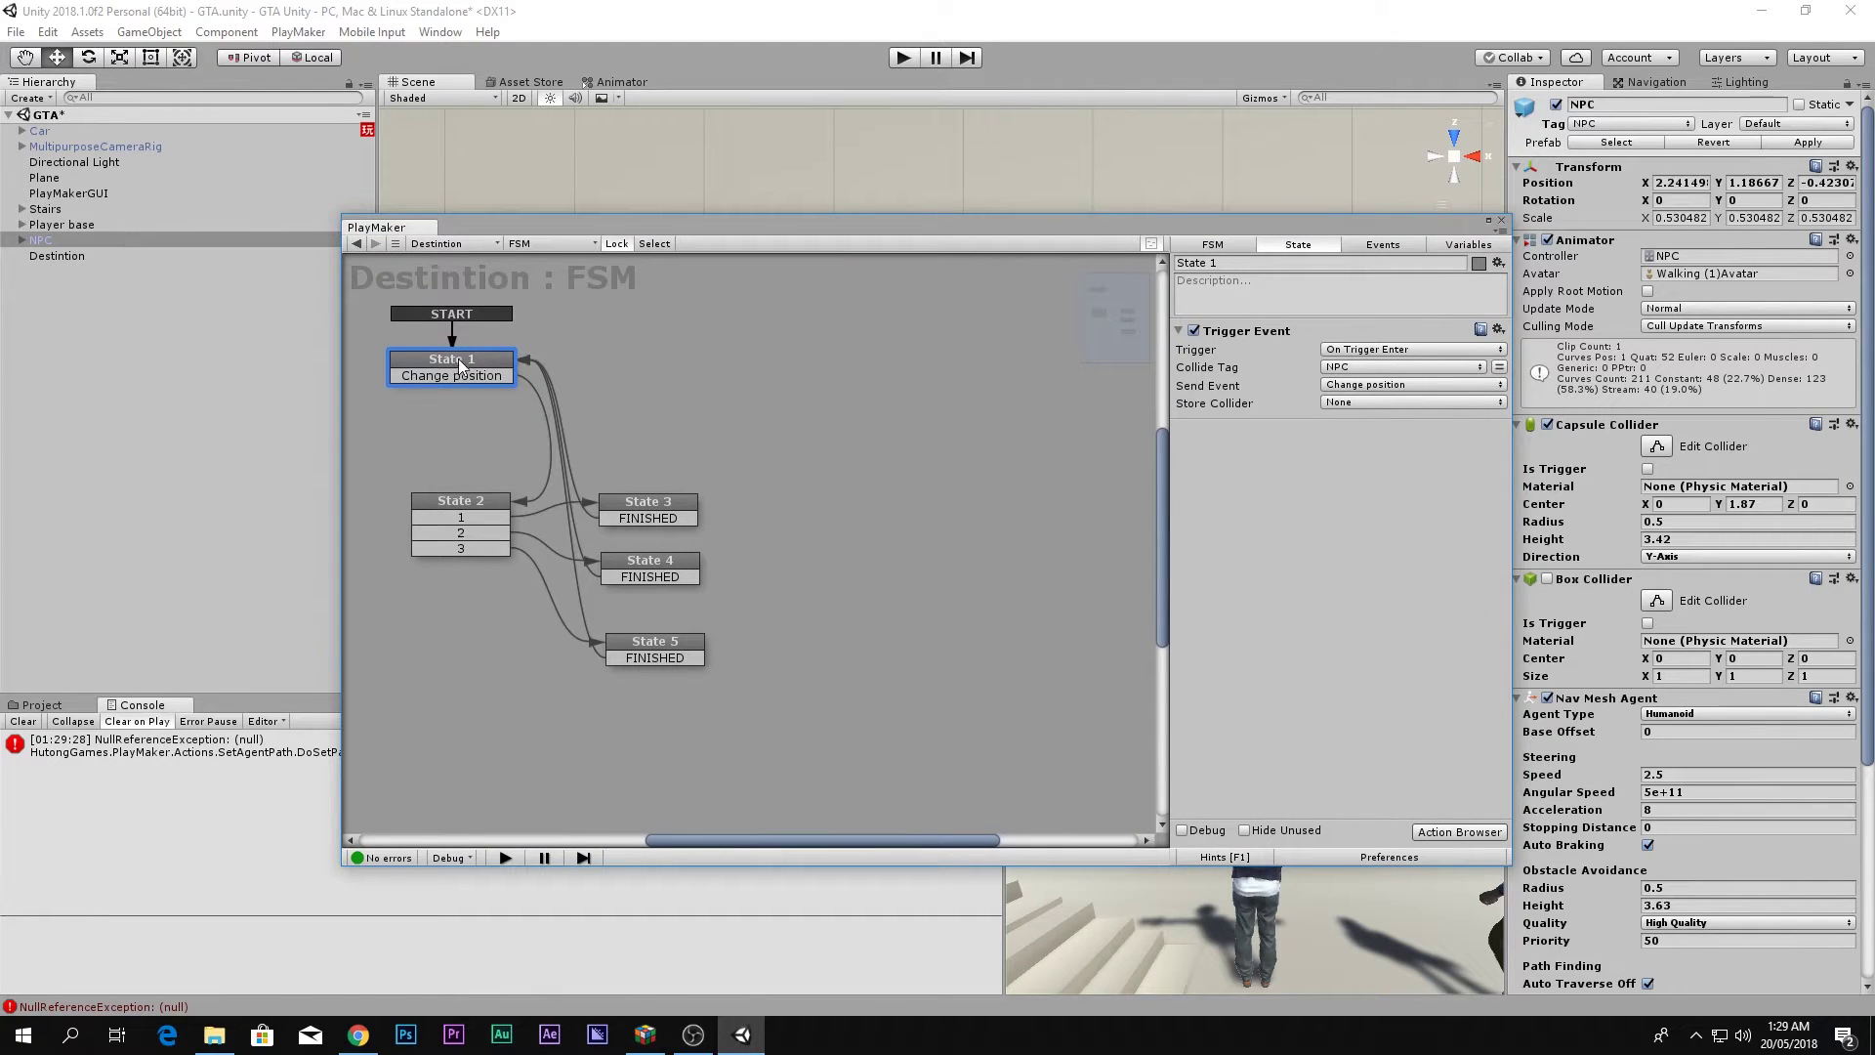
right_click(485, 504)
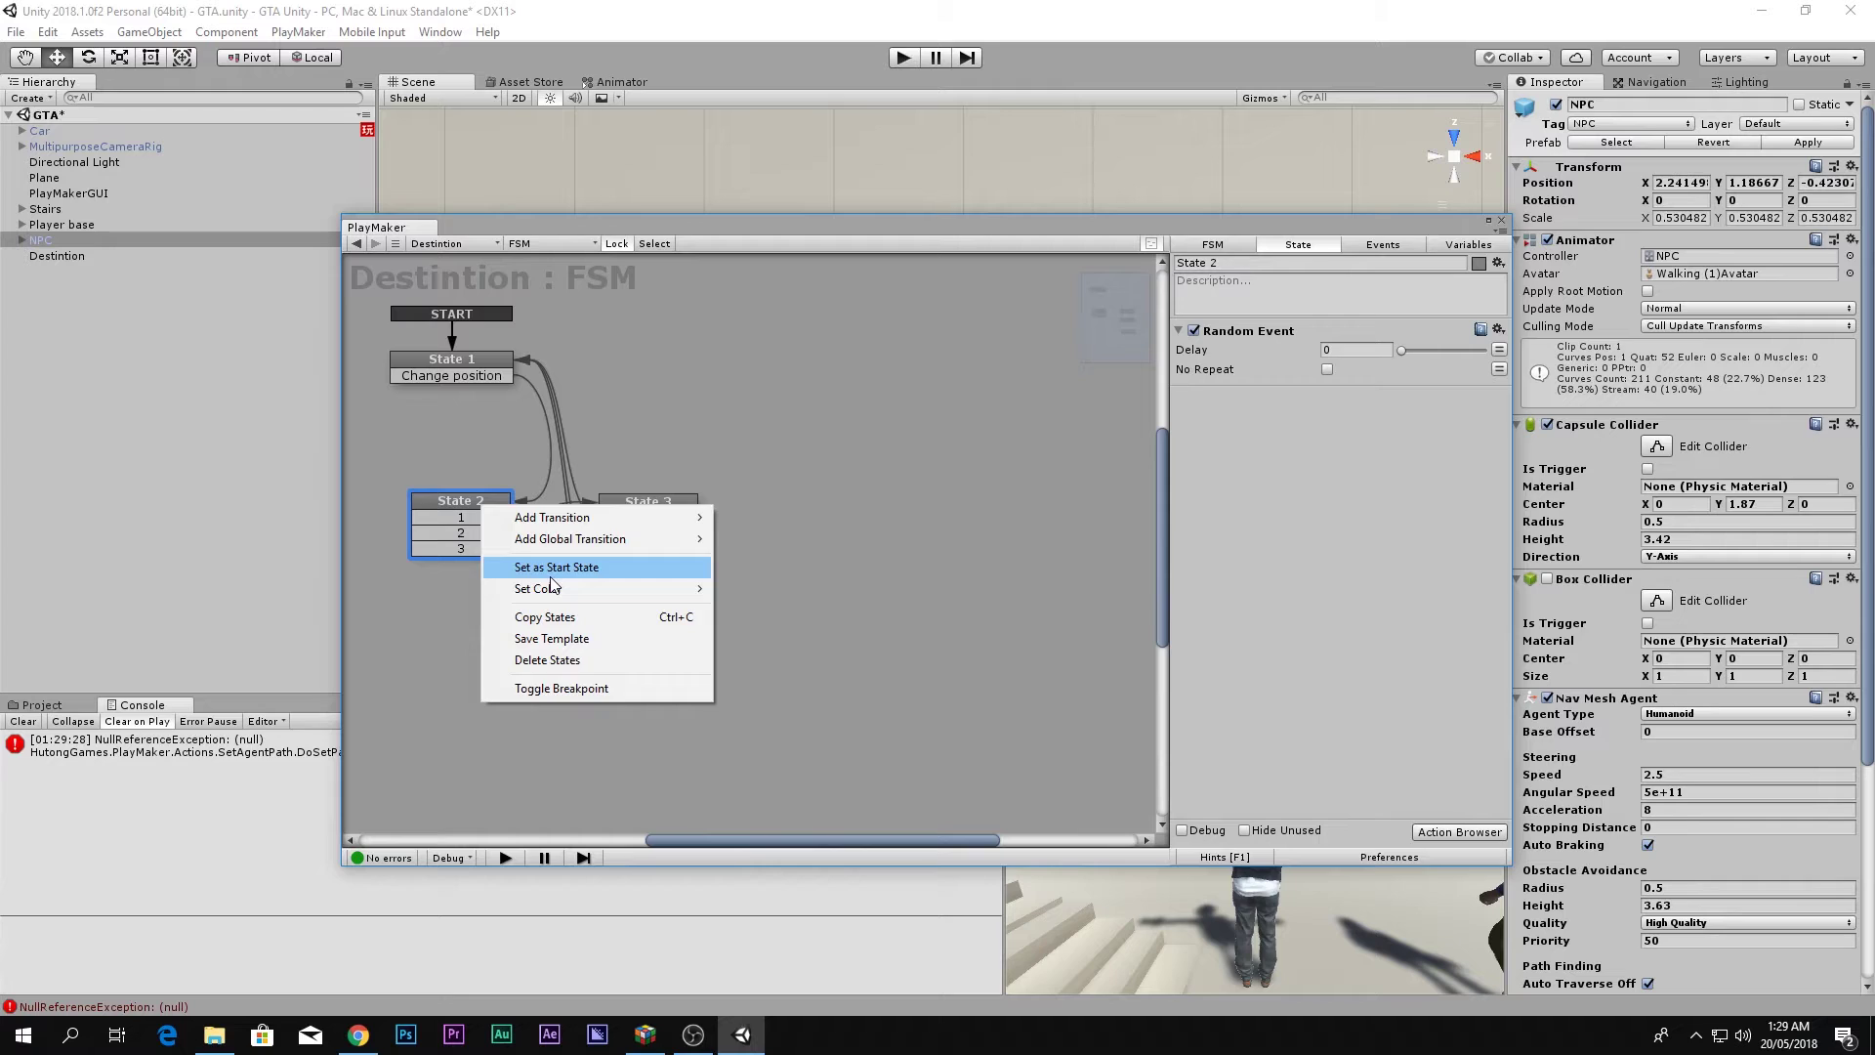
left_click(533, 567)
left_click(464, 363)
key("Delete")
Connect the FINISHED transitions of State 3, State 4 and State 5 back to State 2.
left_click(627, 517)
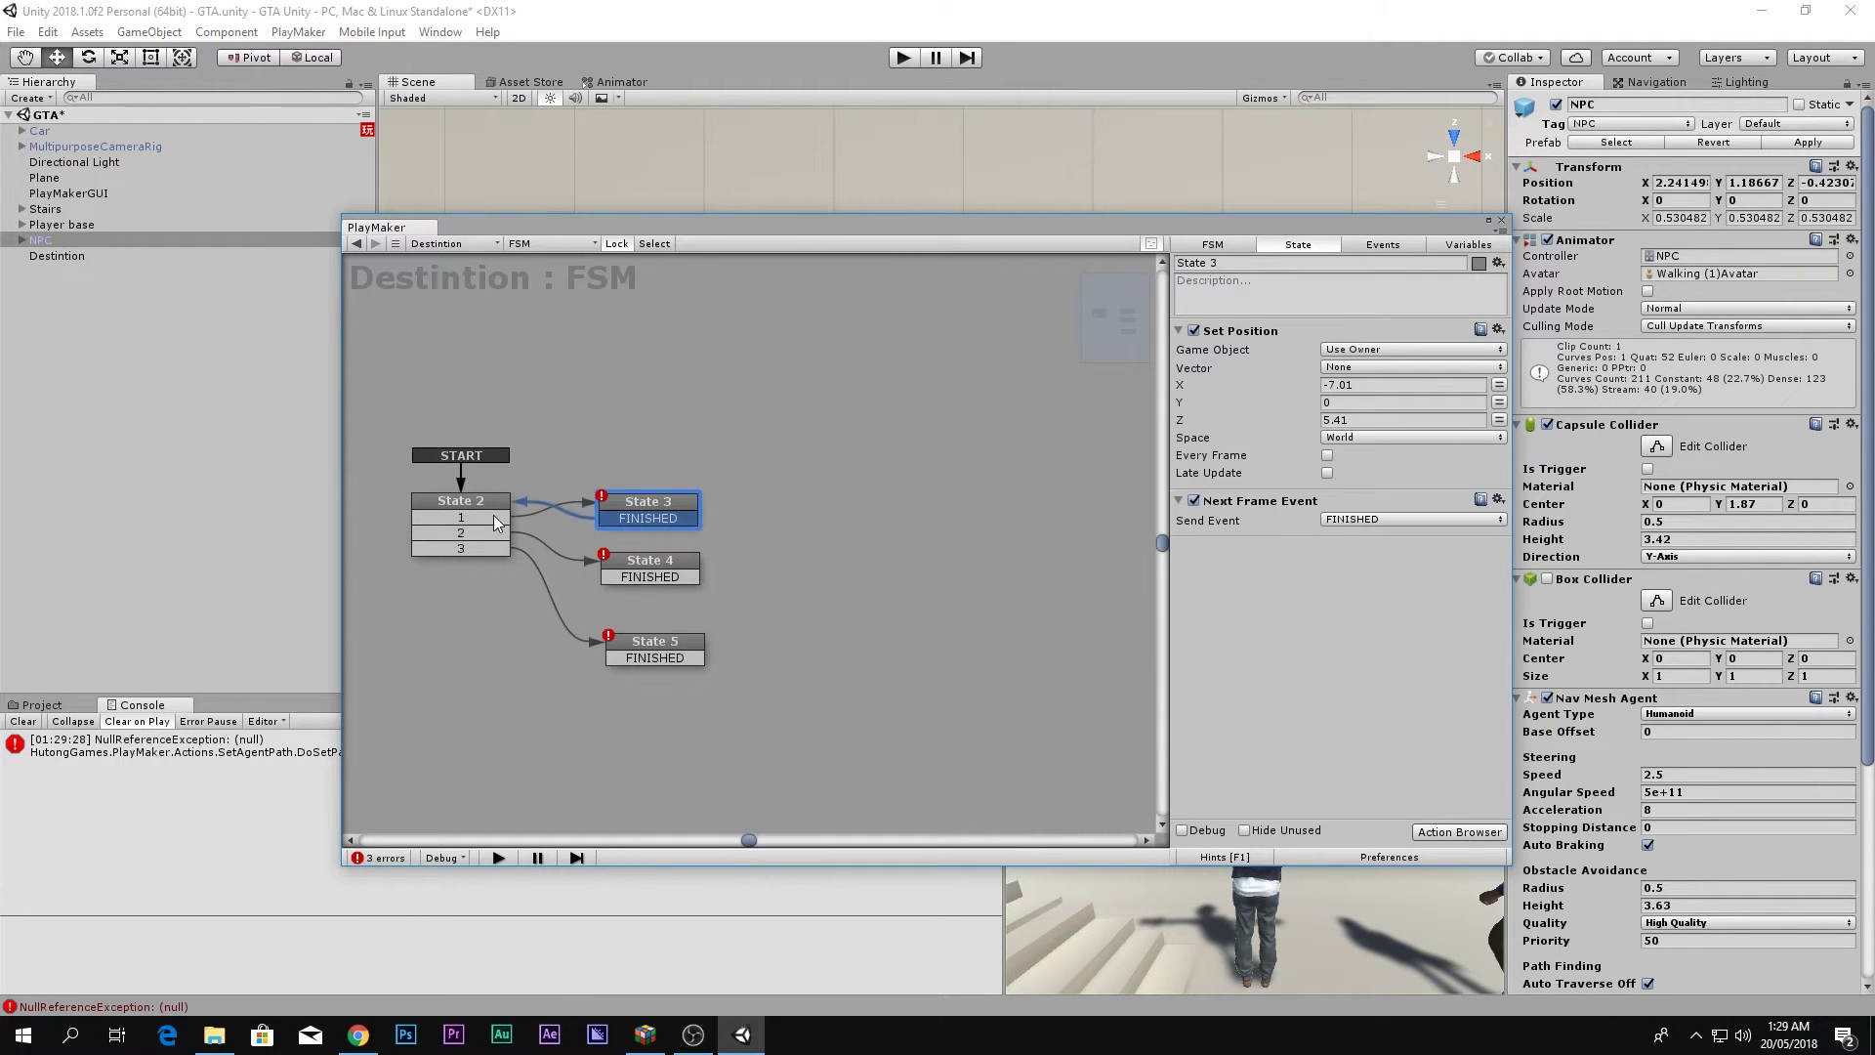
left_click_drag(630, 576, 461, 503)
left_click_drag(649, 658, 455, 507)
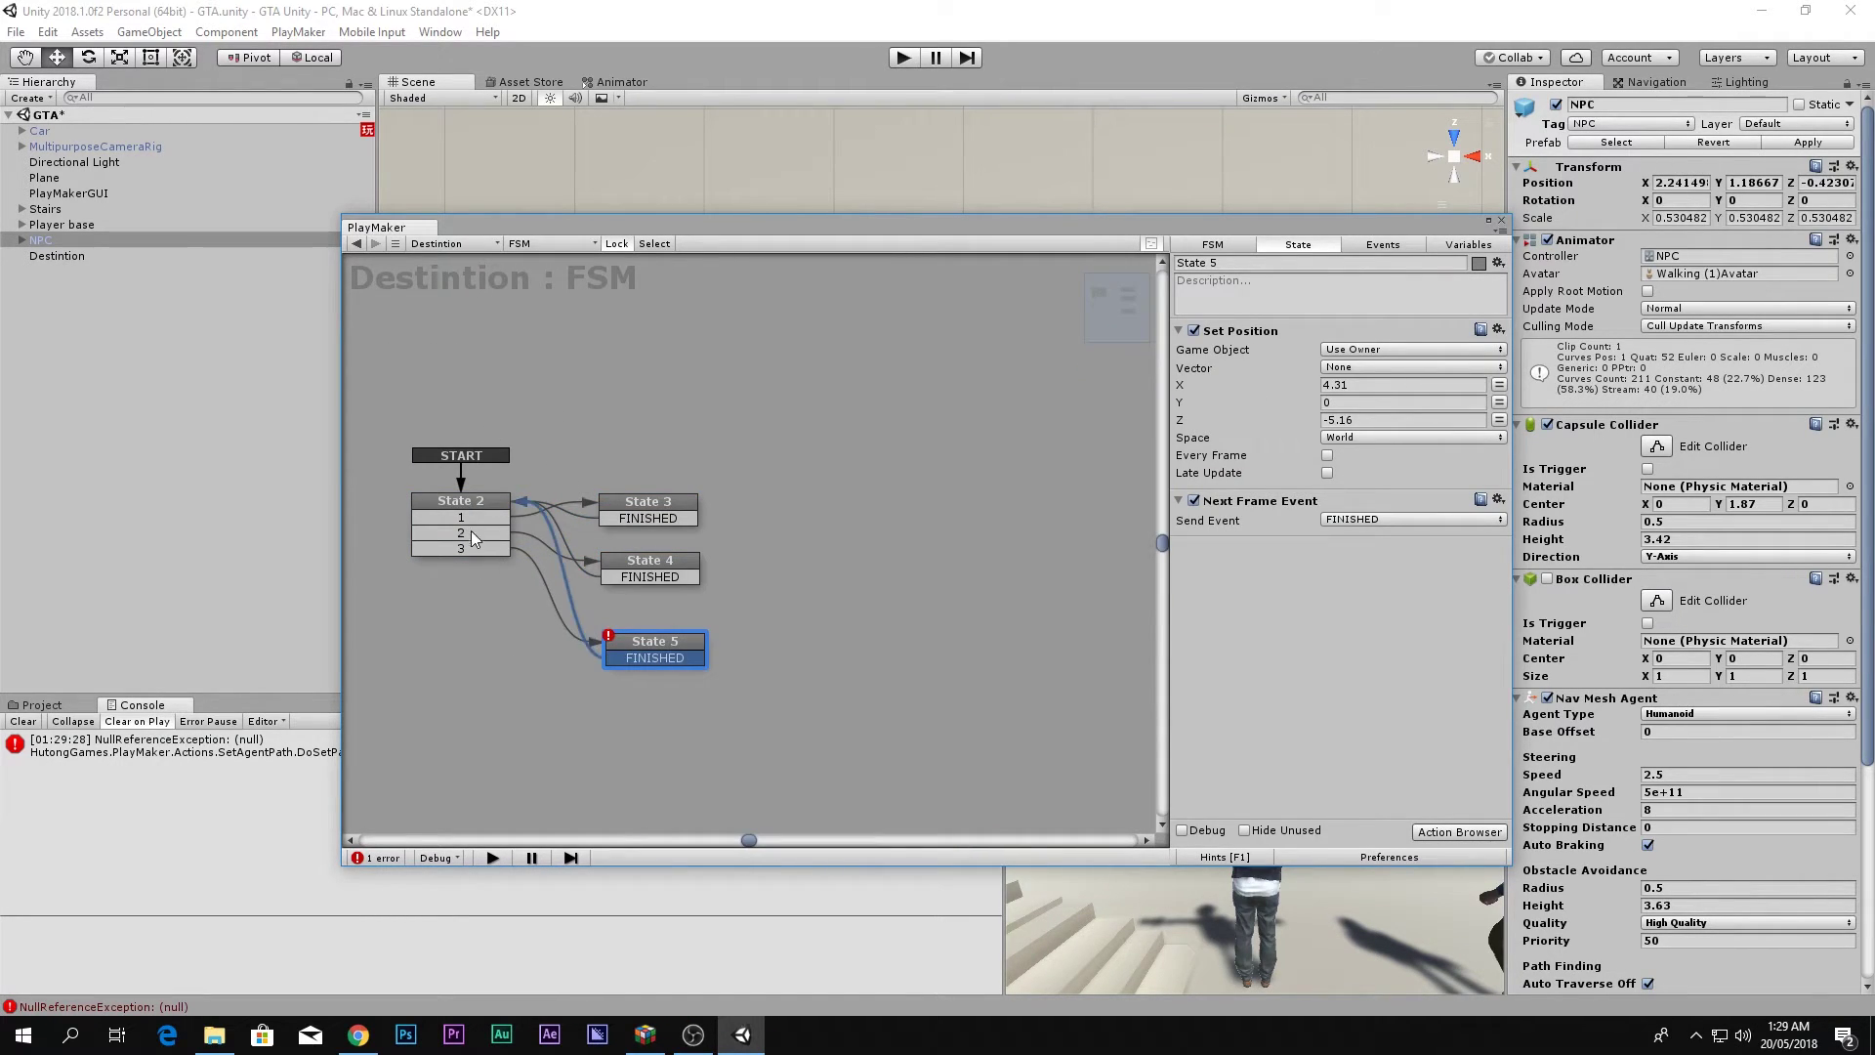
Set the Random Event delay in State 2 to 3, check the position states and close the PlayMaker editor.
left_click(456, 513)
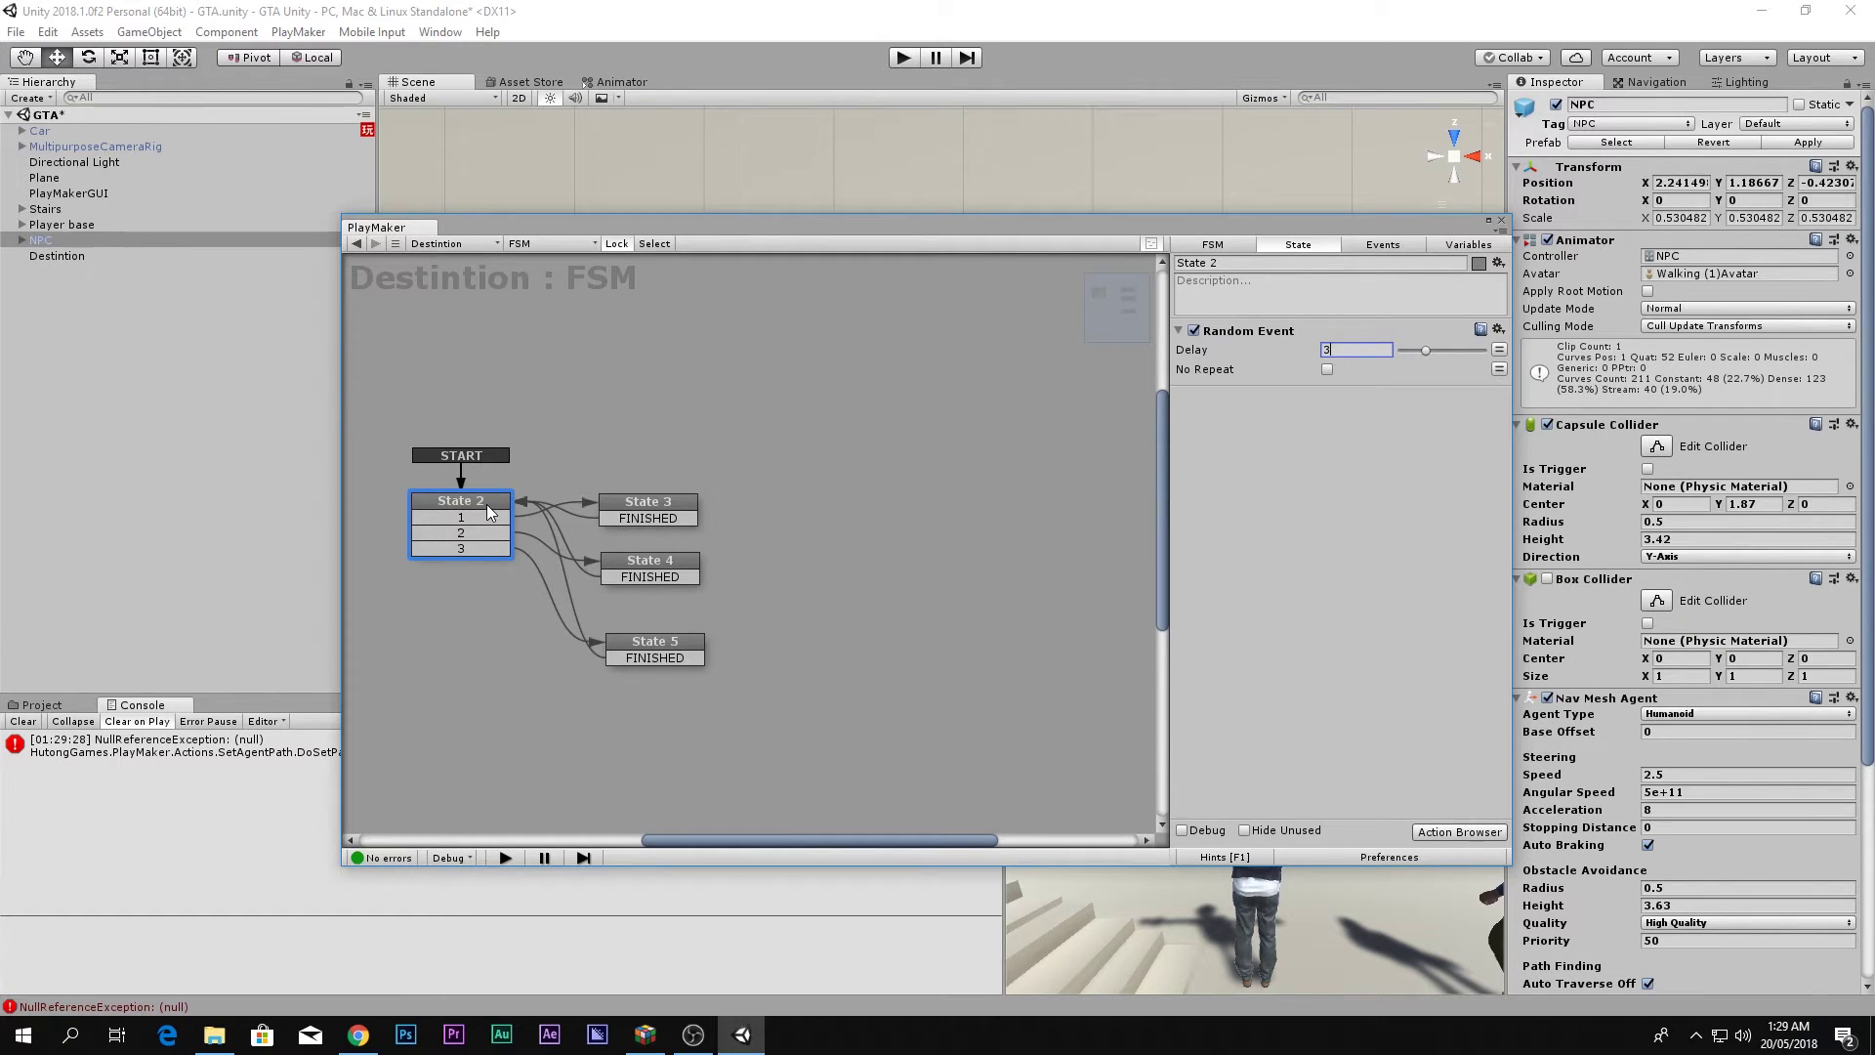
left_click(615, 564)
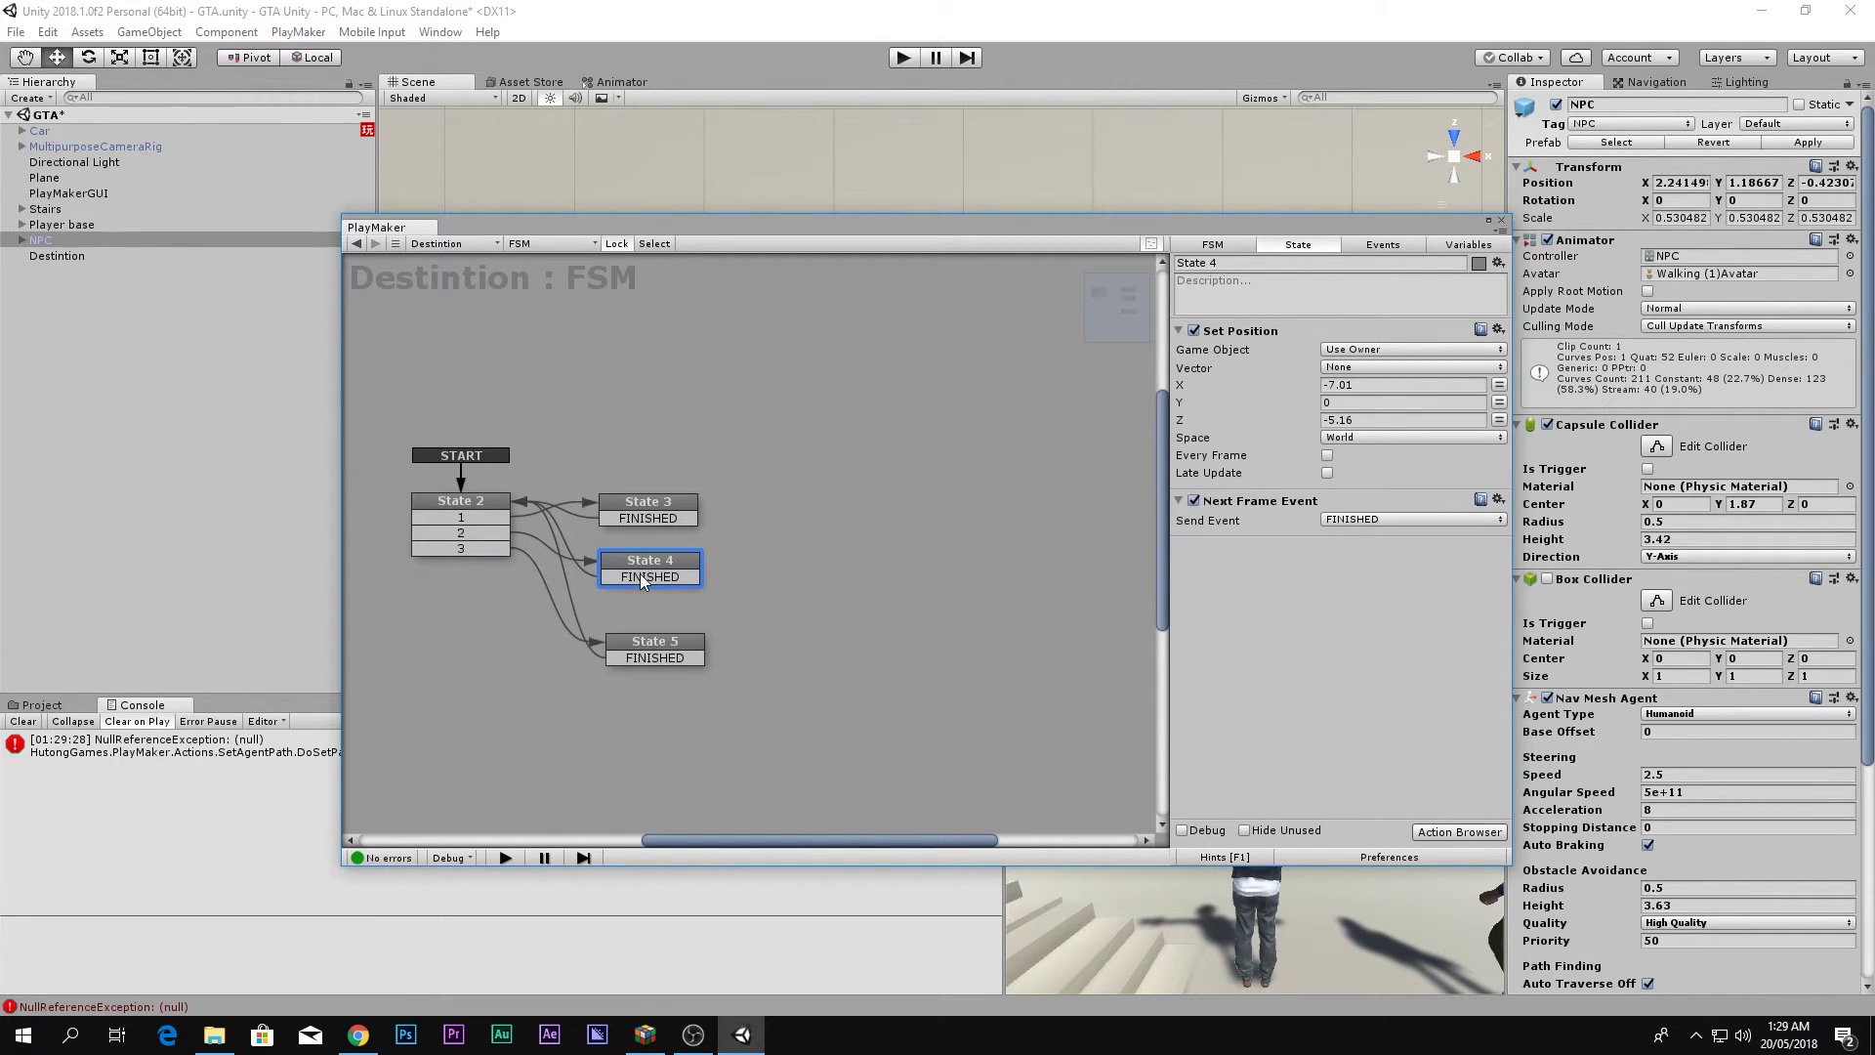
left_click(451, 502)
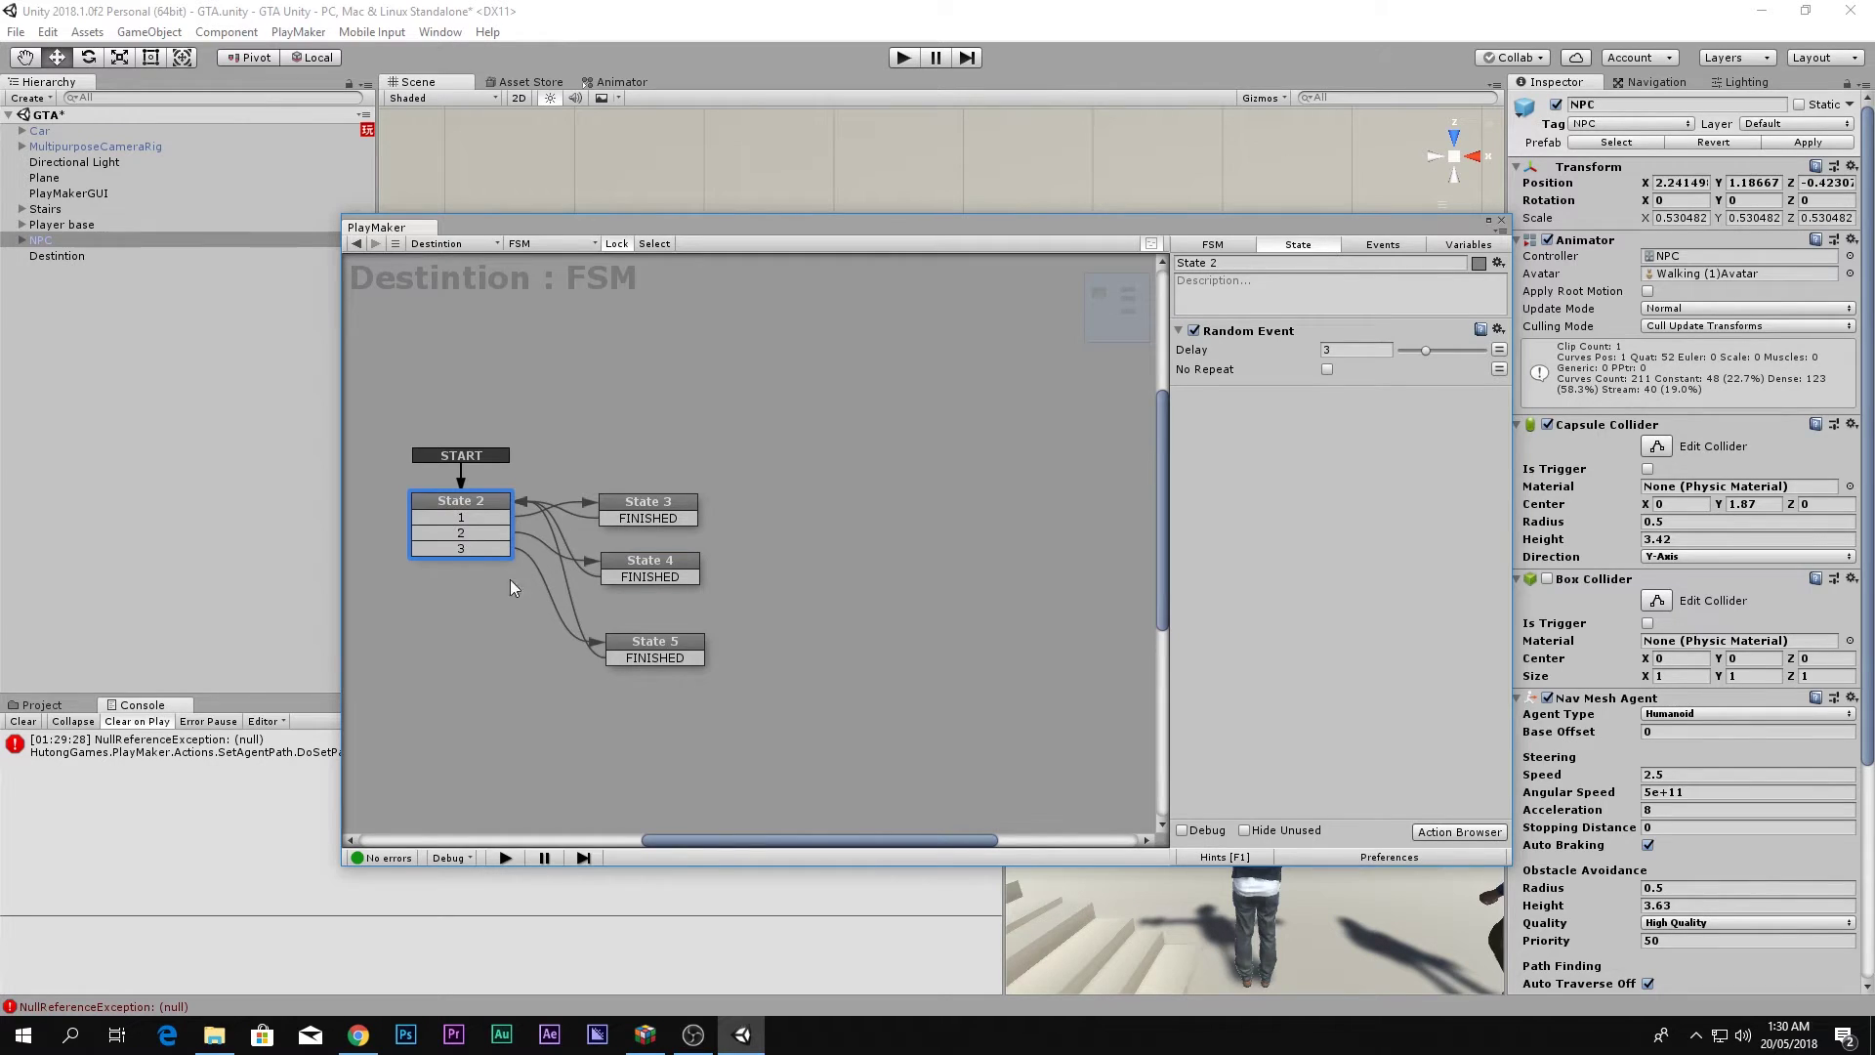
left_click(613, 641)
left_click(484, 520)
left_click(1501, 219)
Focus on the Destintion object in a side view of the scene and disable its Box Collider.
left_click(39, 239)
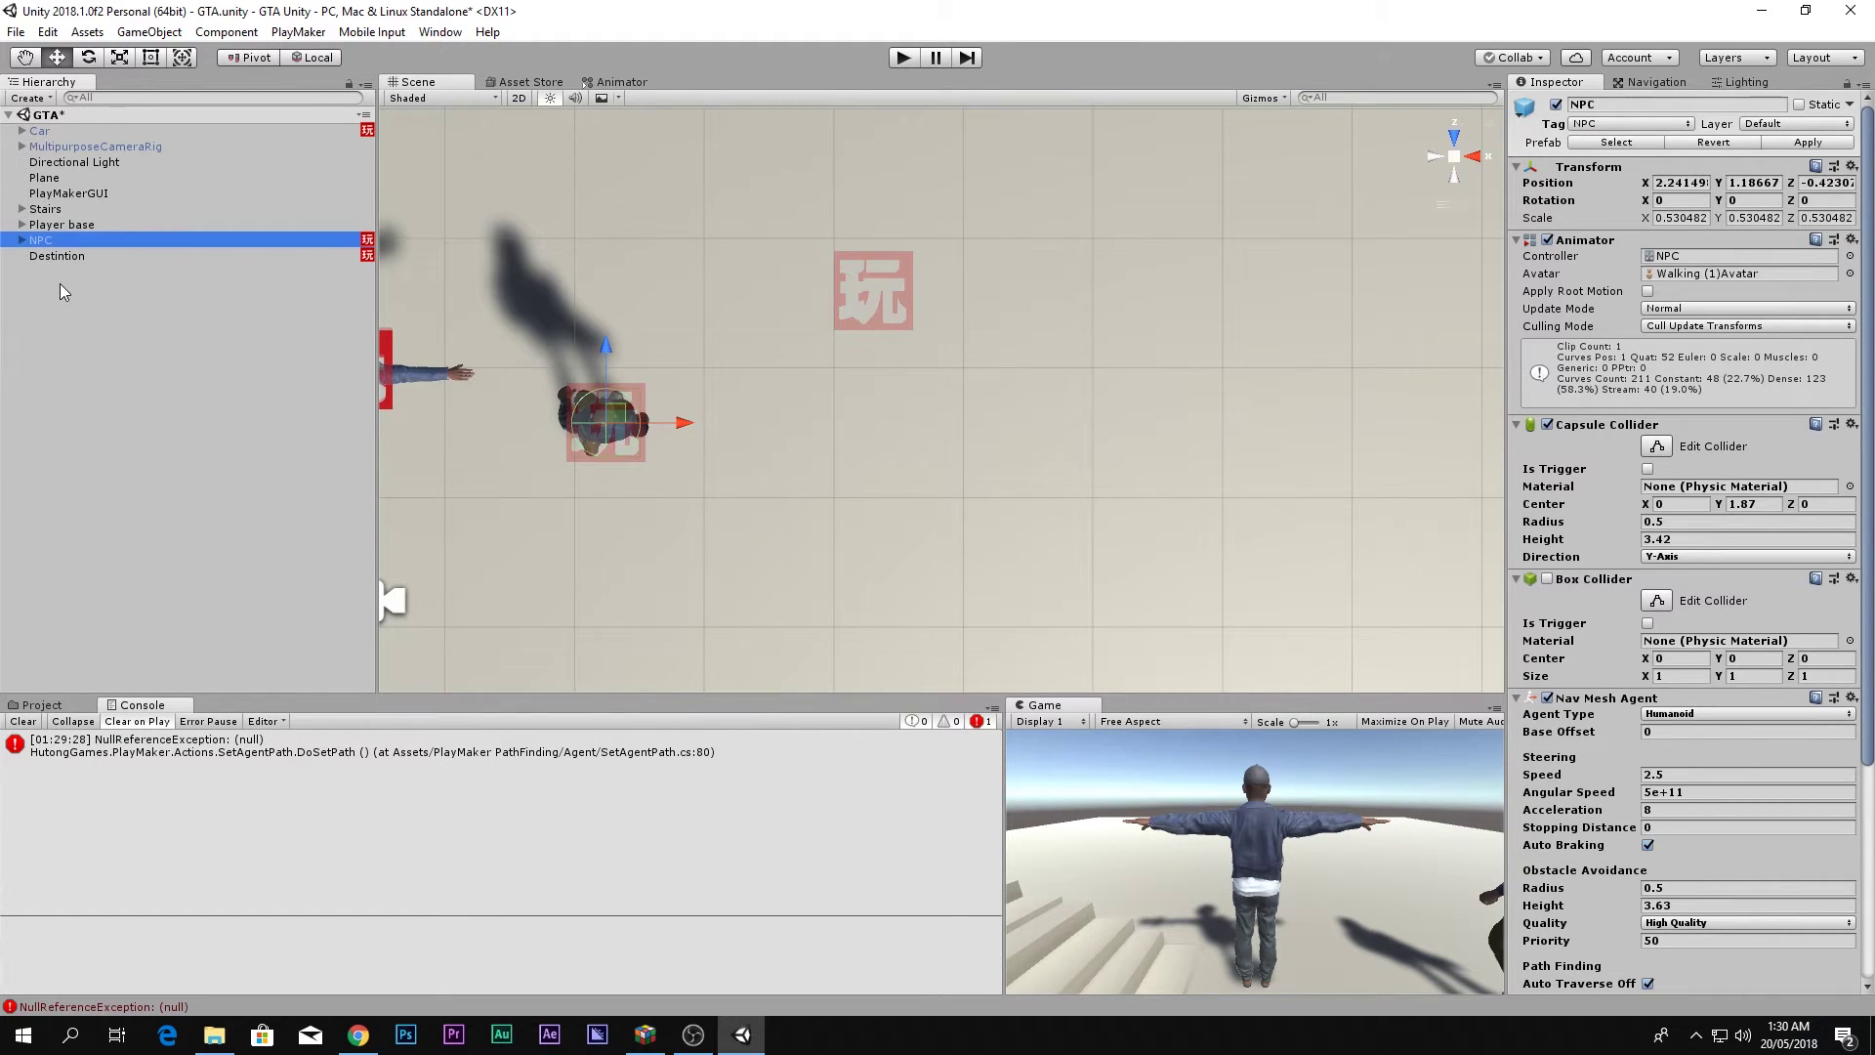
double_click(57, 255)
left_click_drag(902, 331, 782, 183)
left_click(1473, 157)
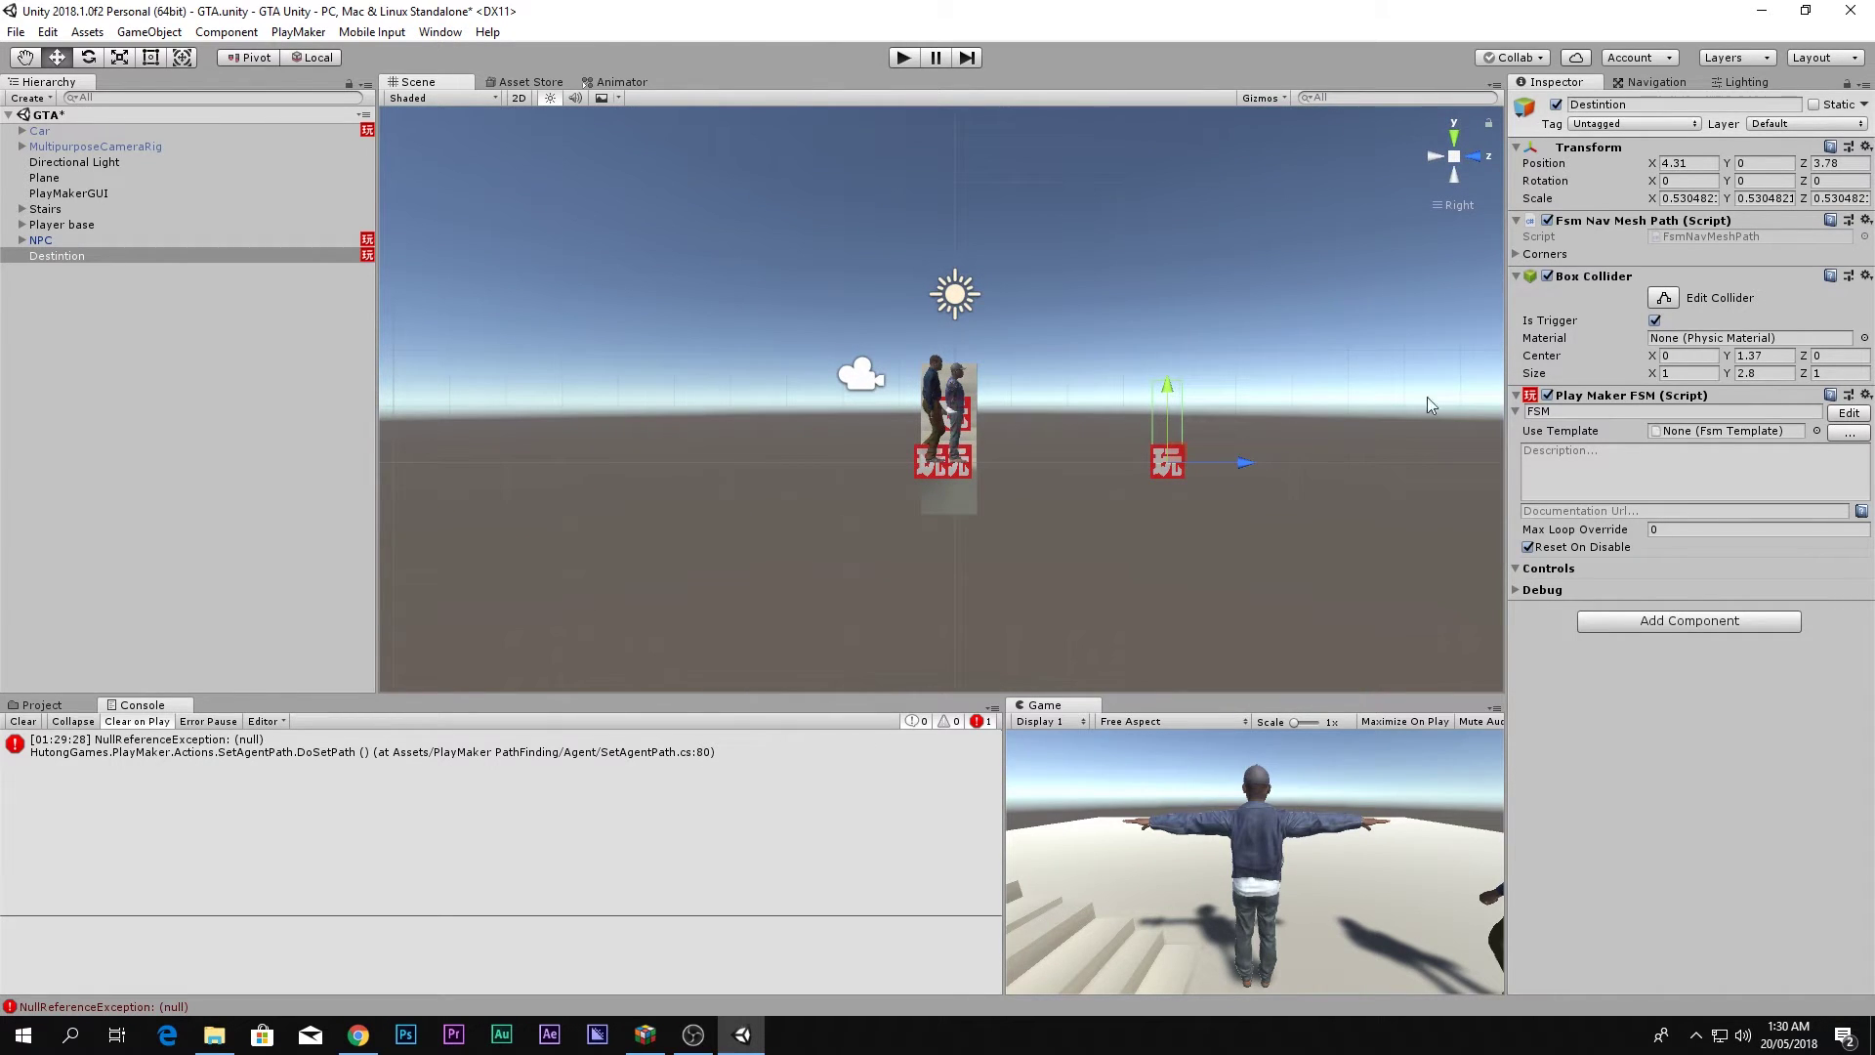
left_click(1547, 277)
Play-test in the maximized Game view, walking the player around to watch the NPC change direction, and stop the game.
key("shift+space")
left_click(904, 60)
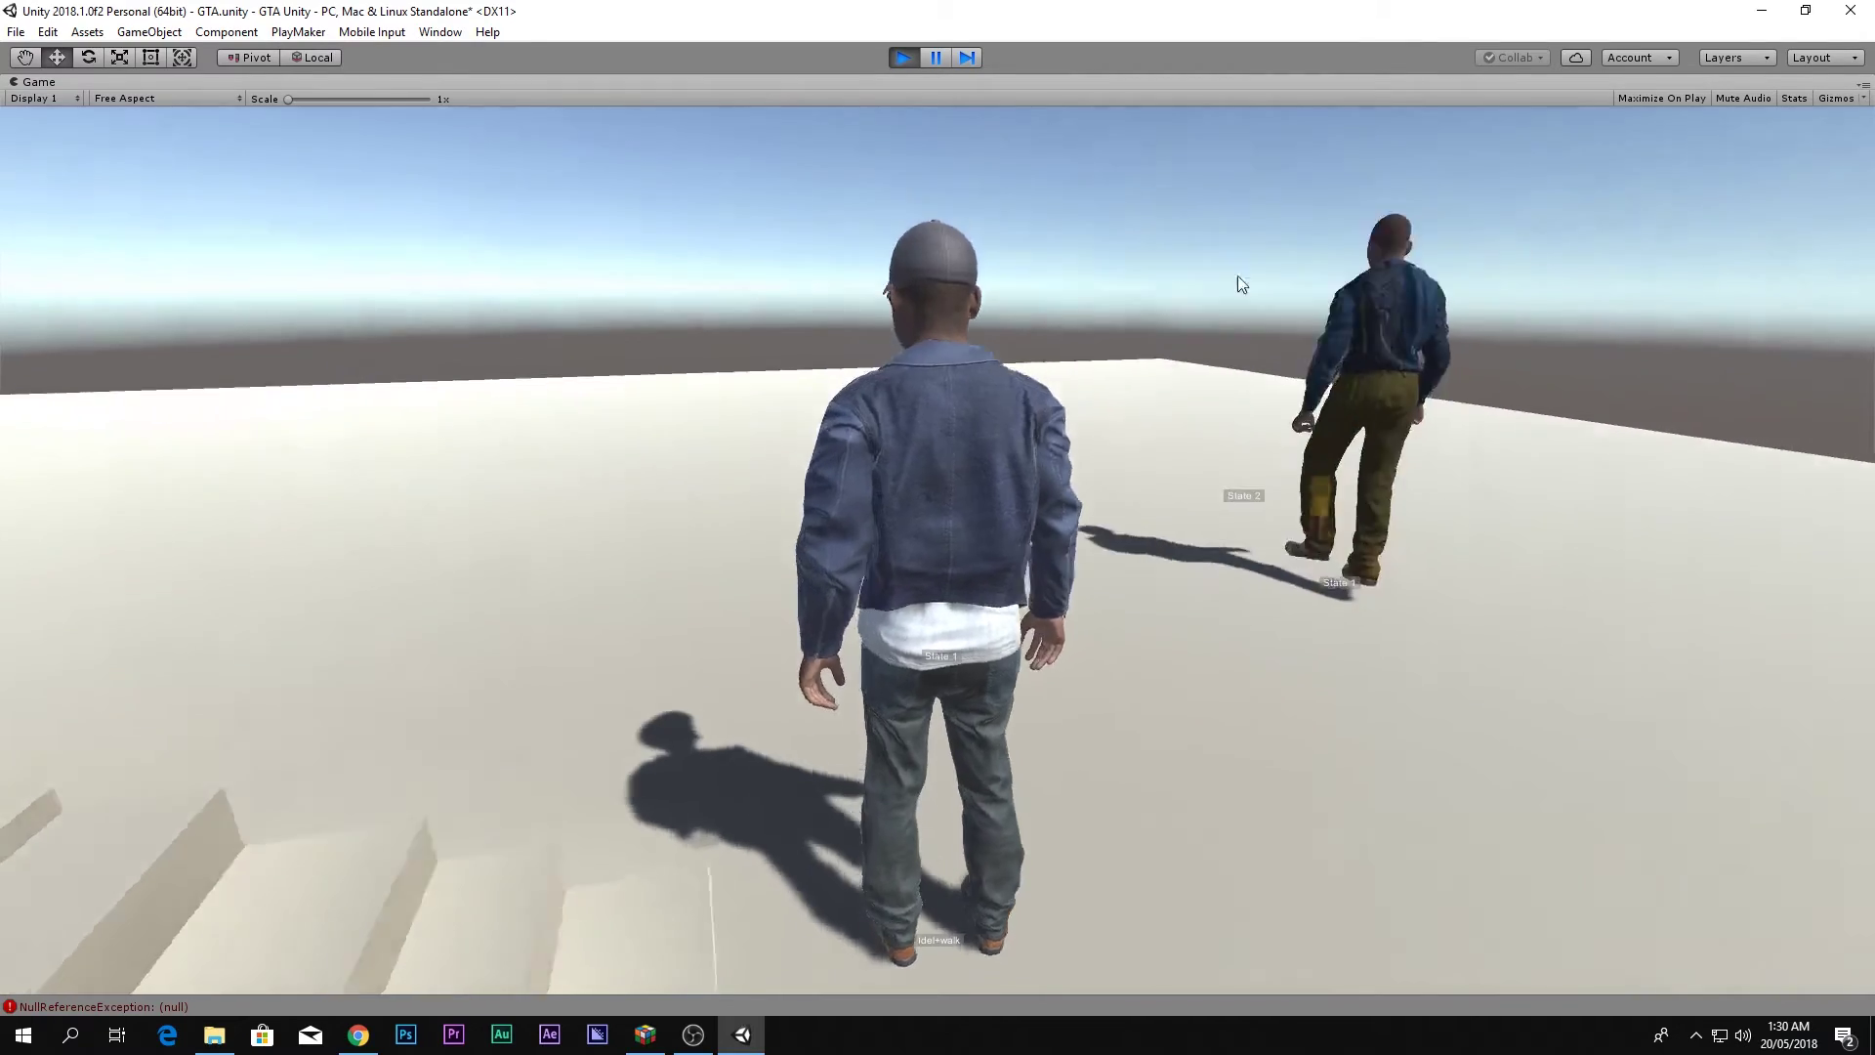
key("d")
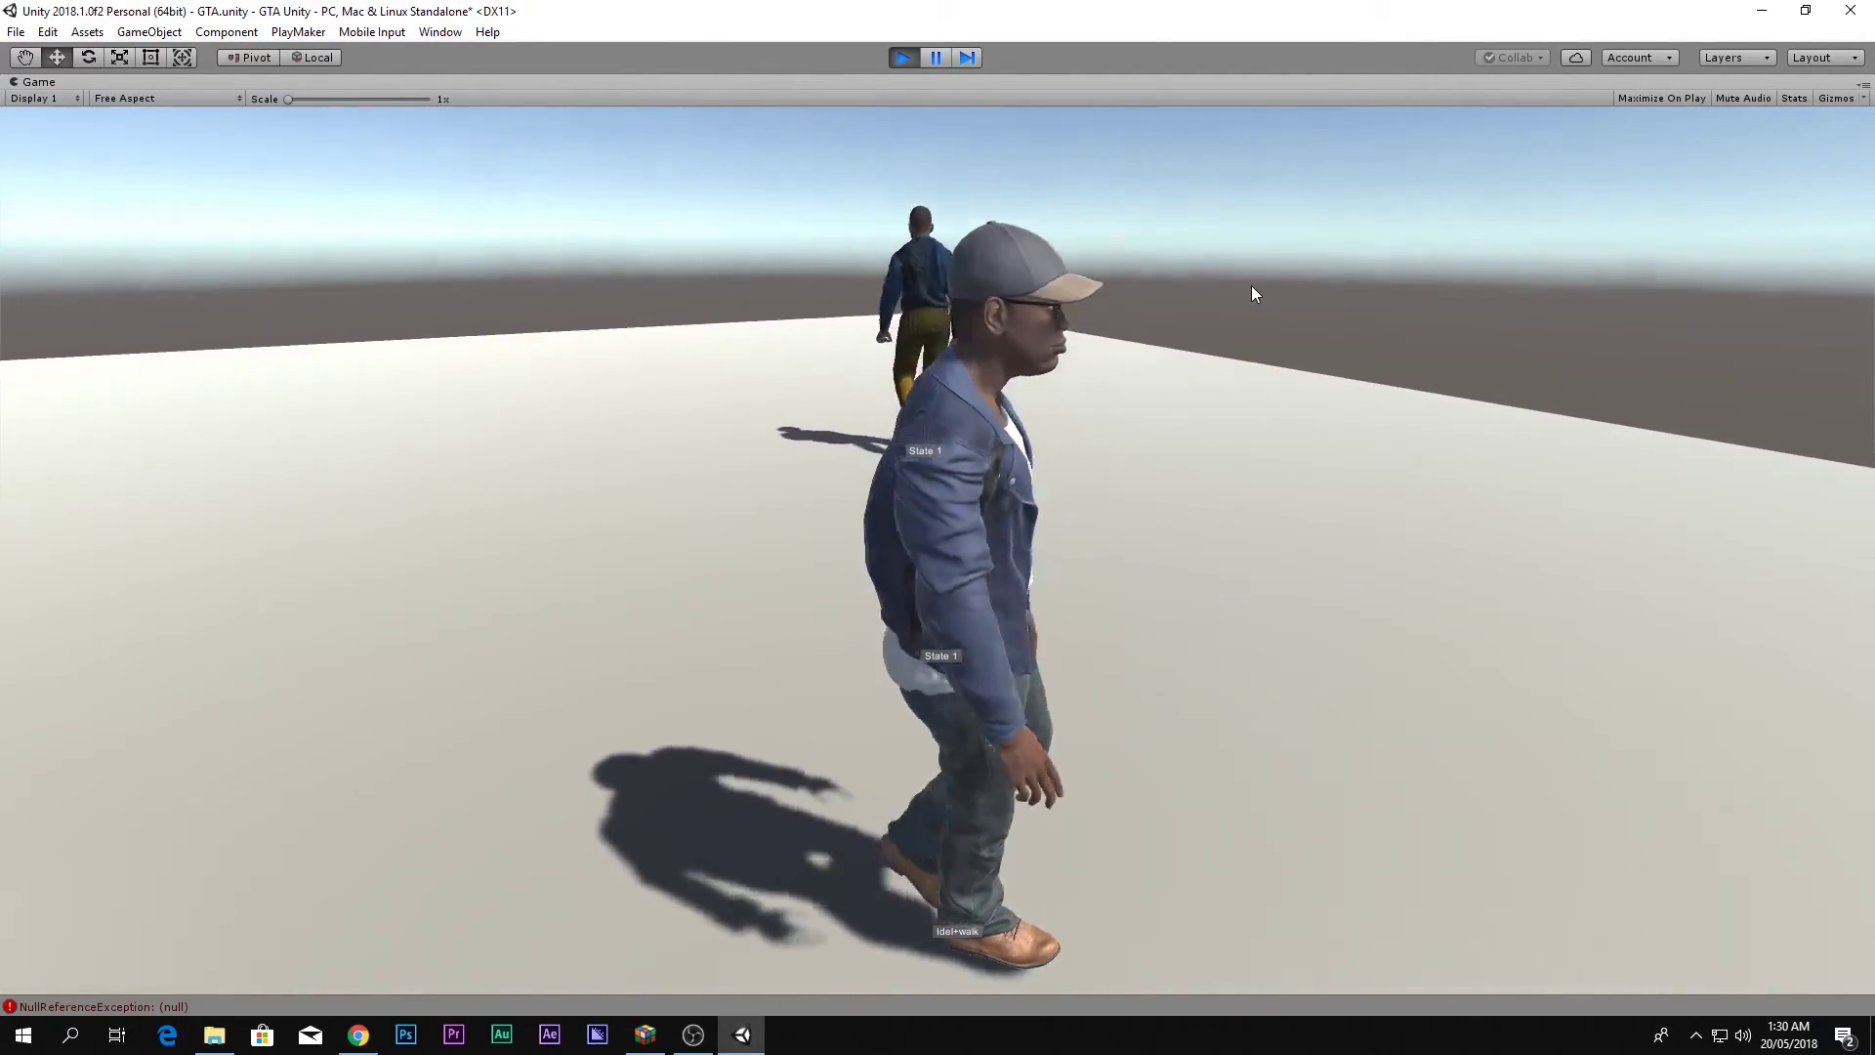
key("w")
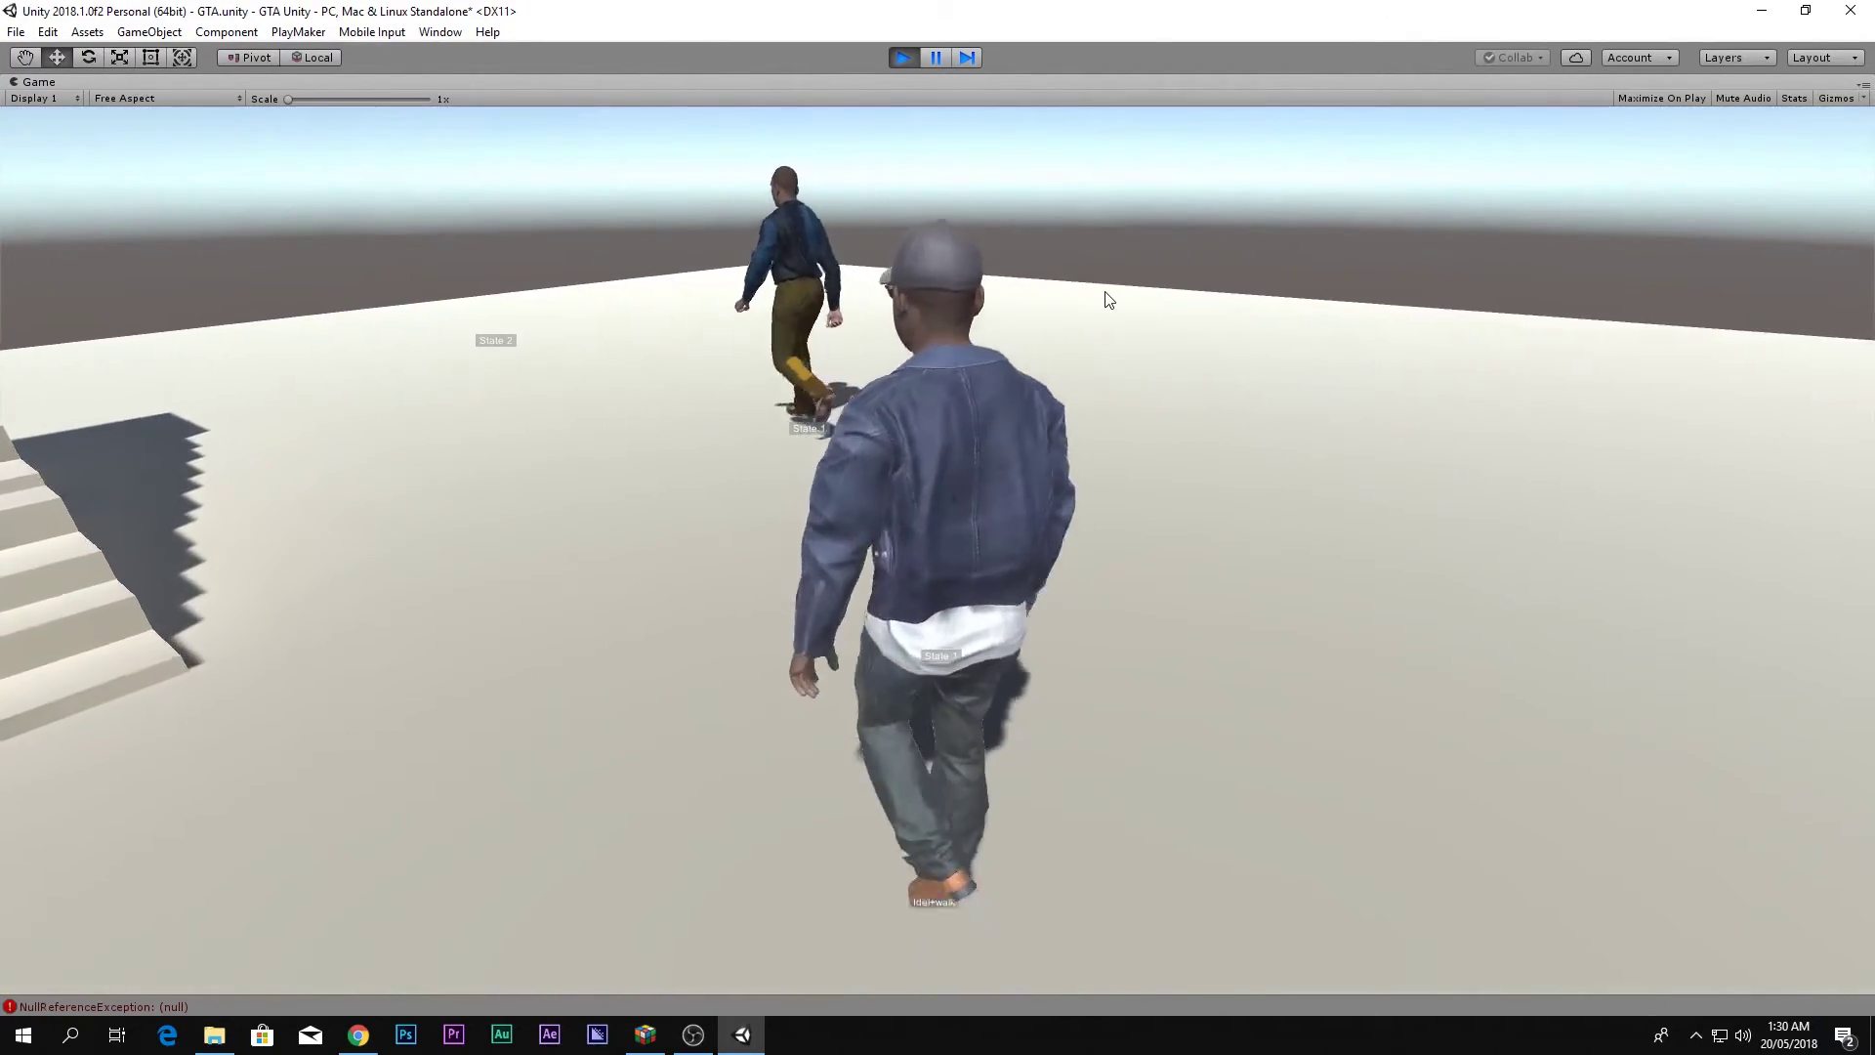
key("w")
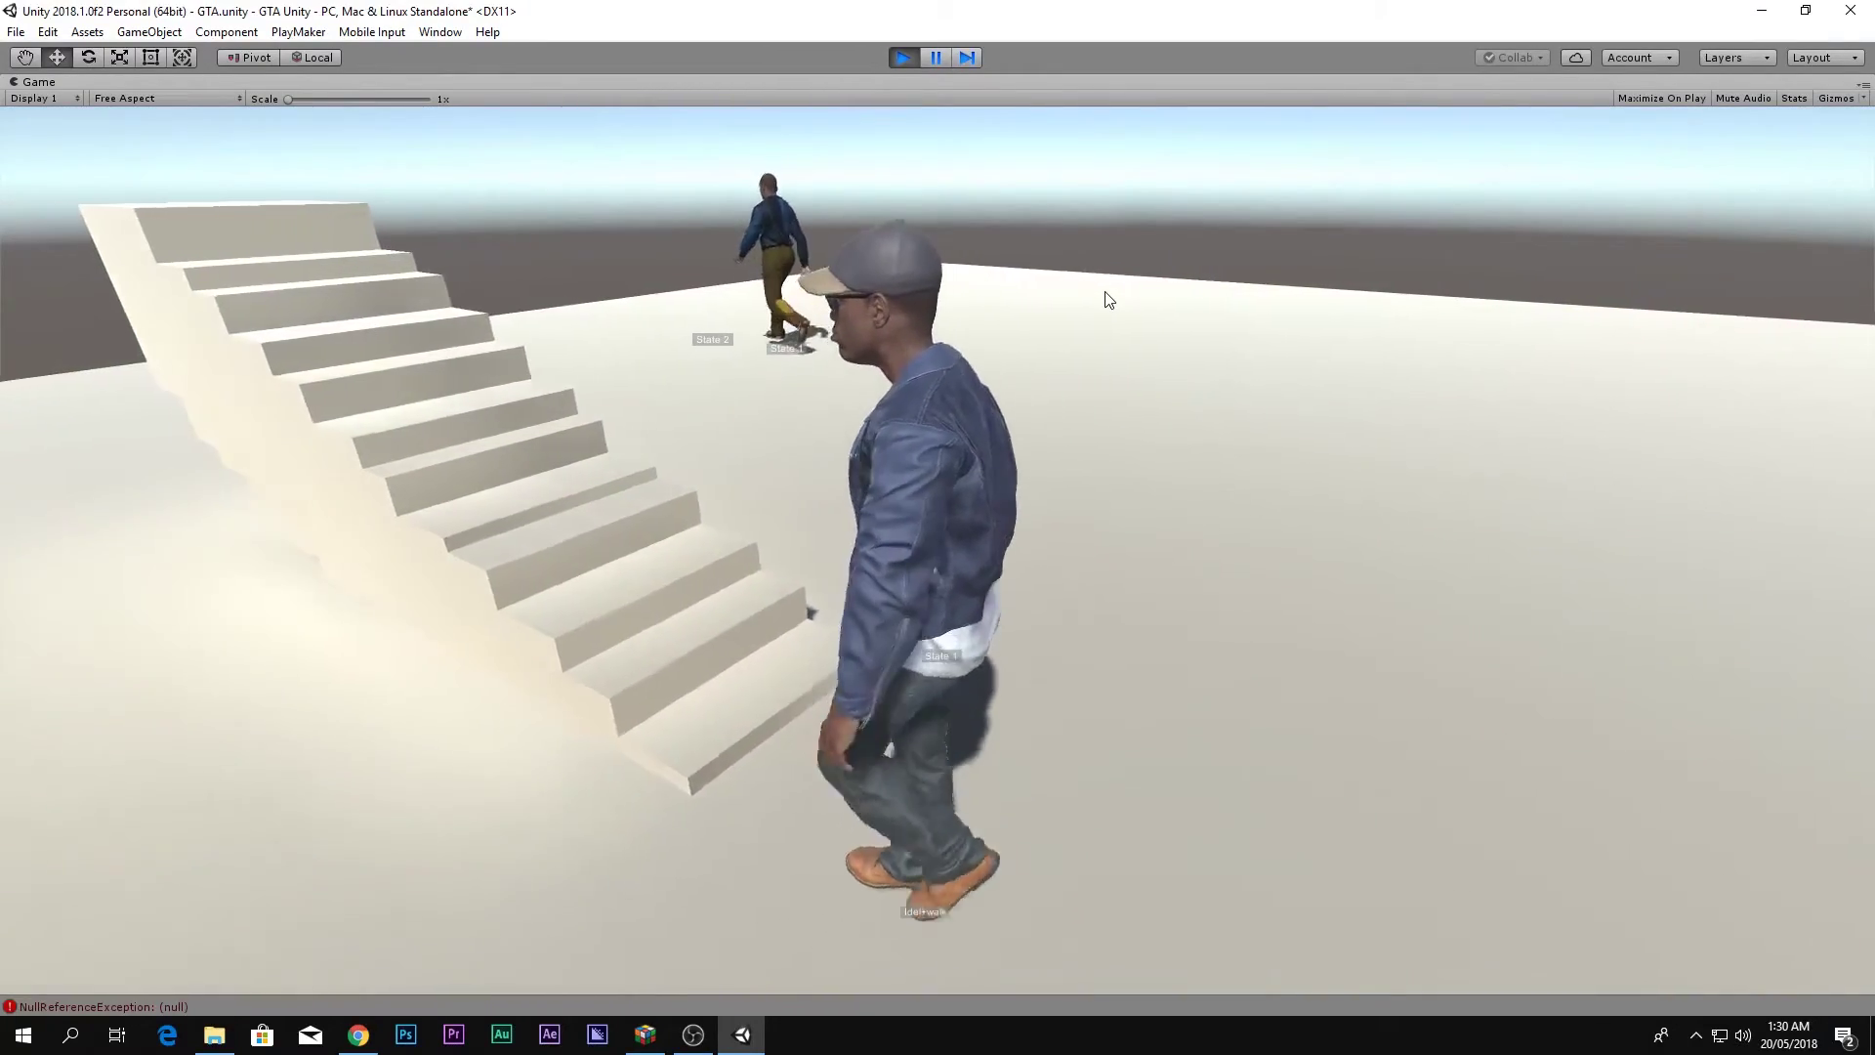
key("a")
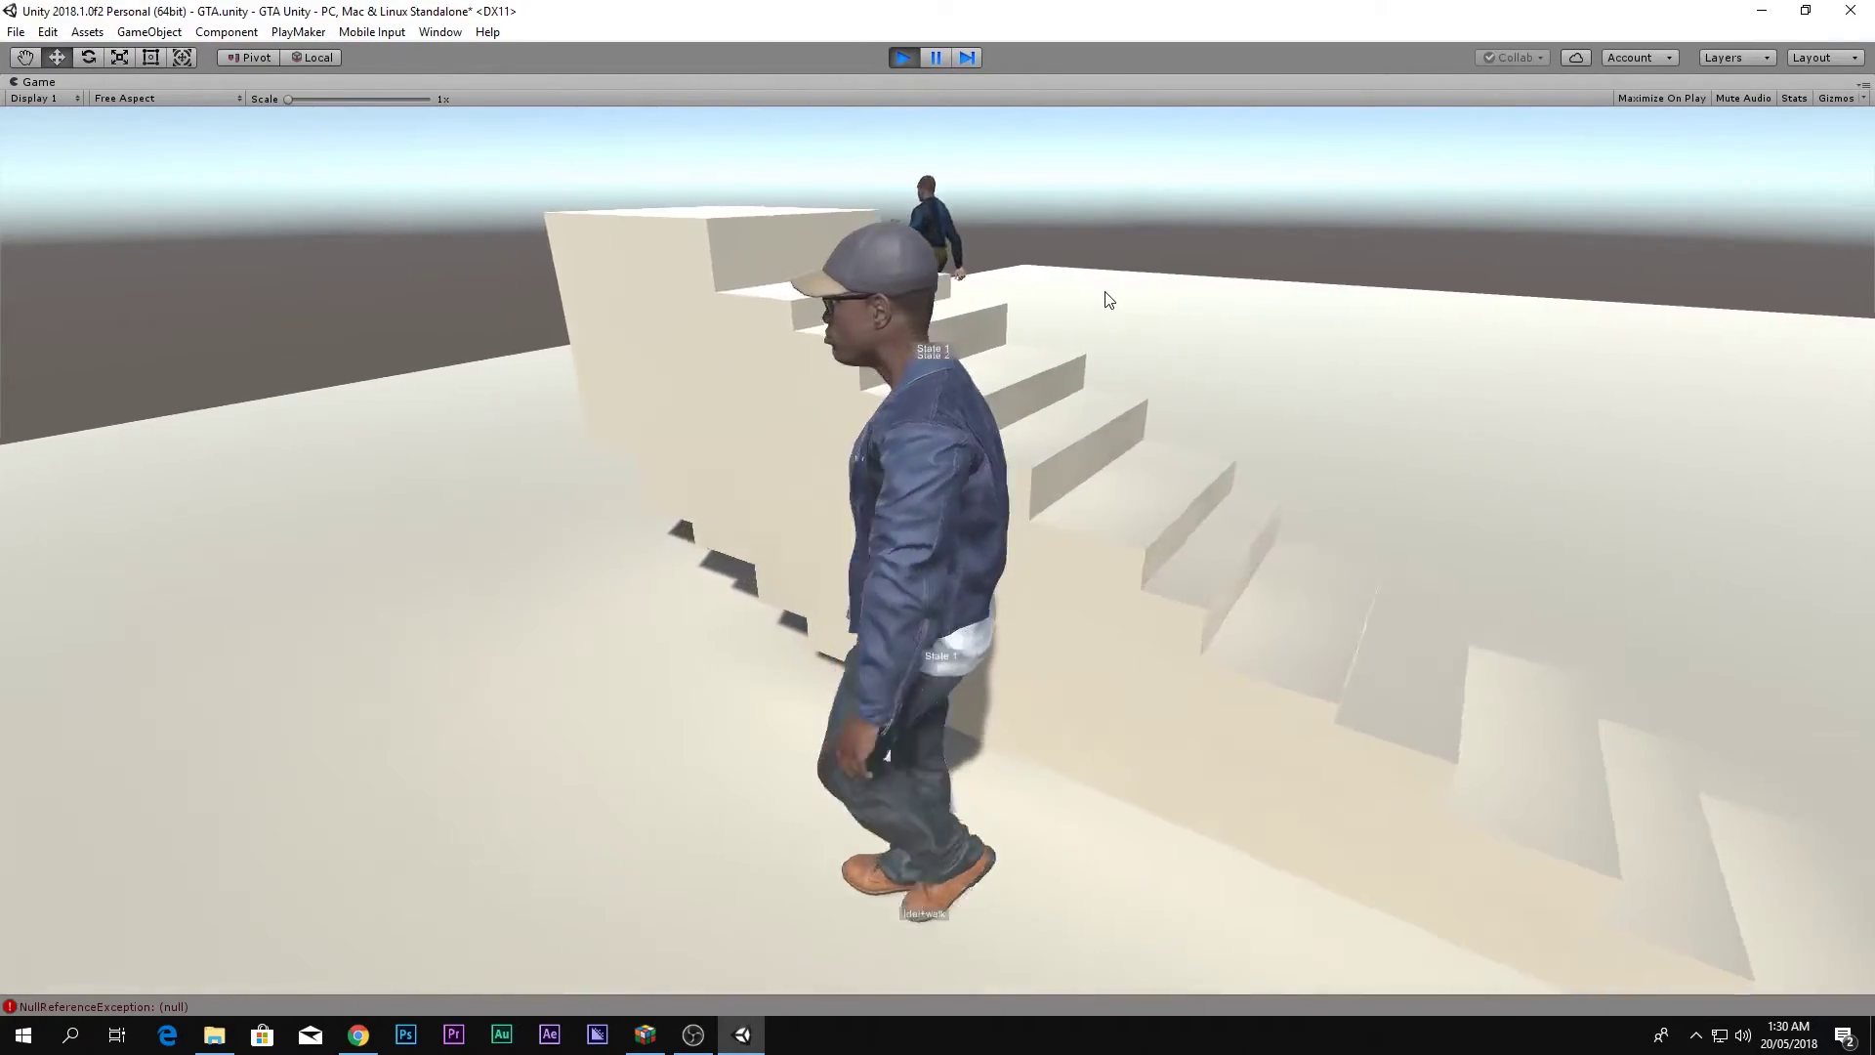
key("w")
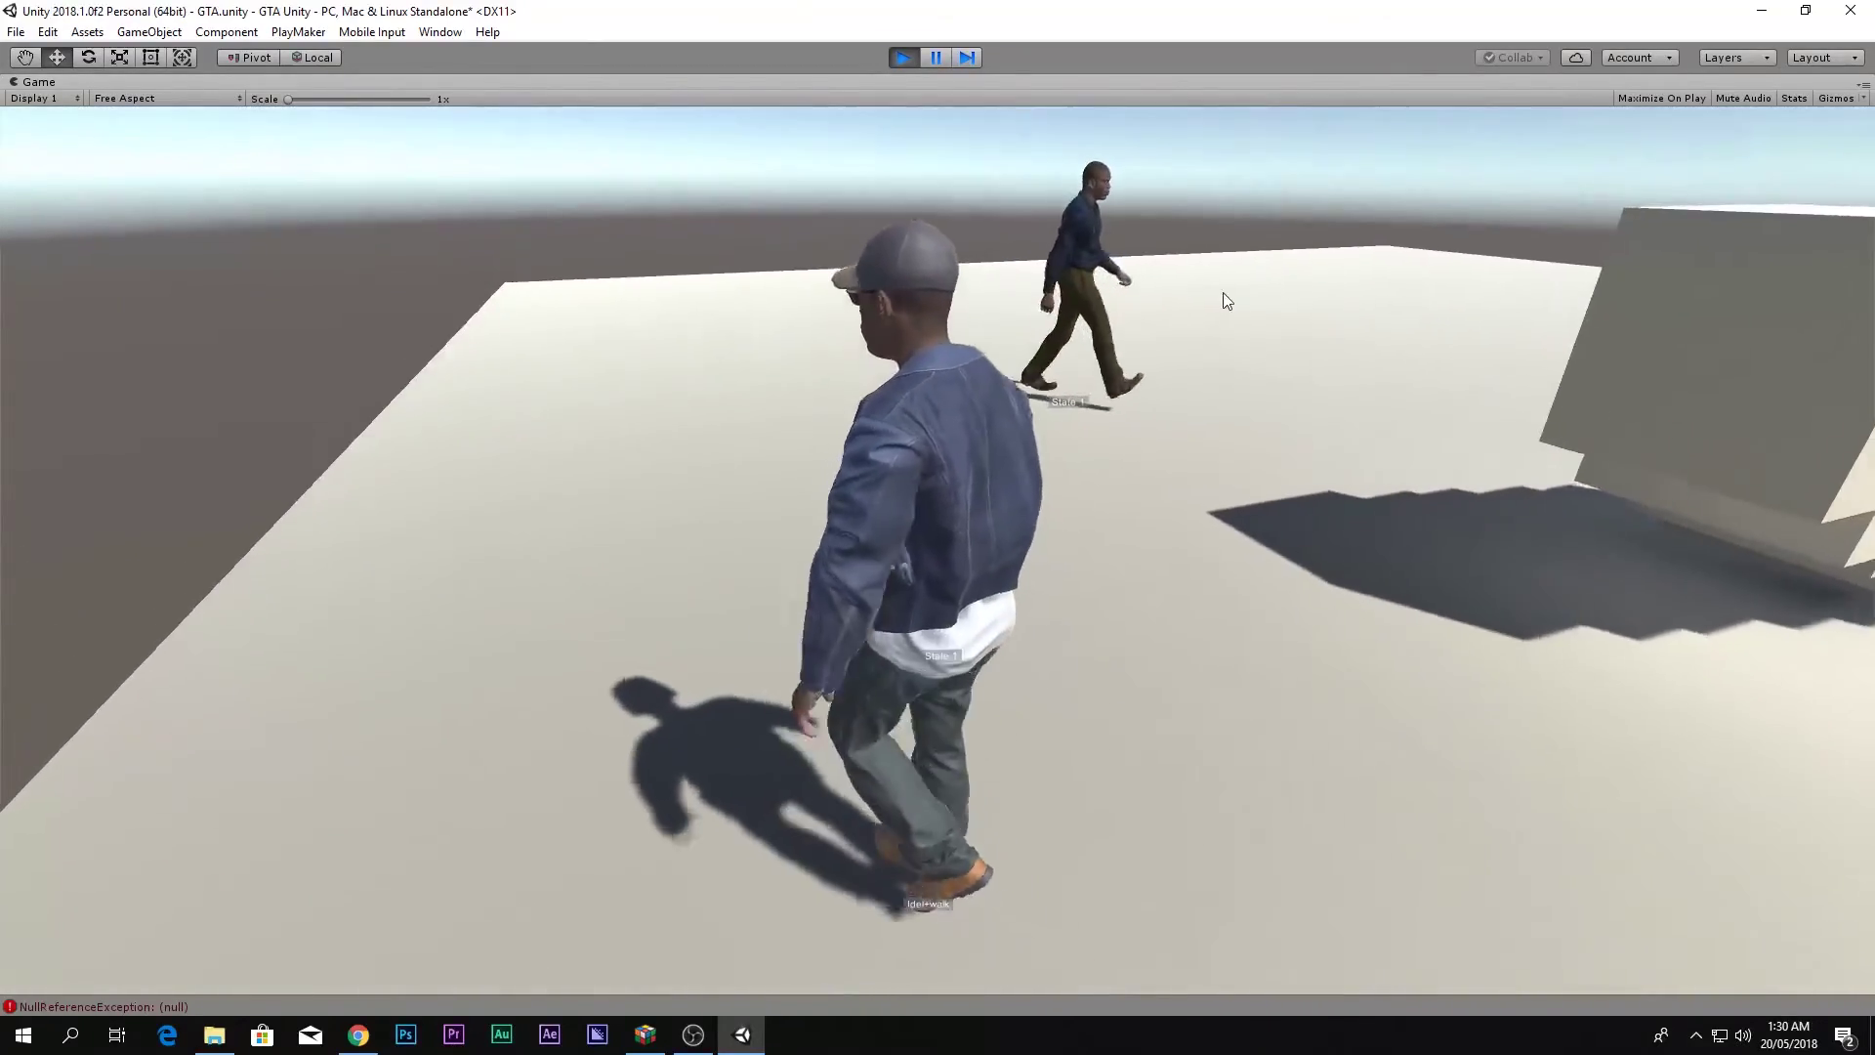
key("shift")
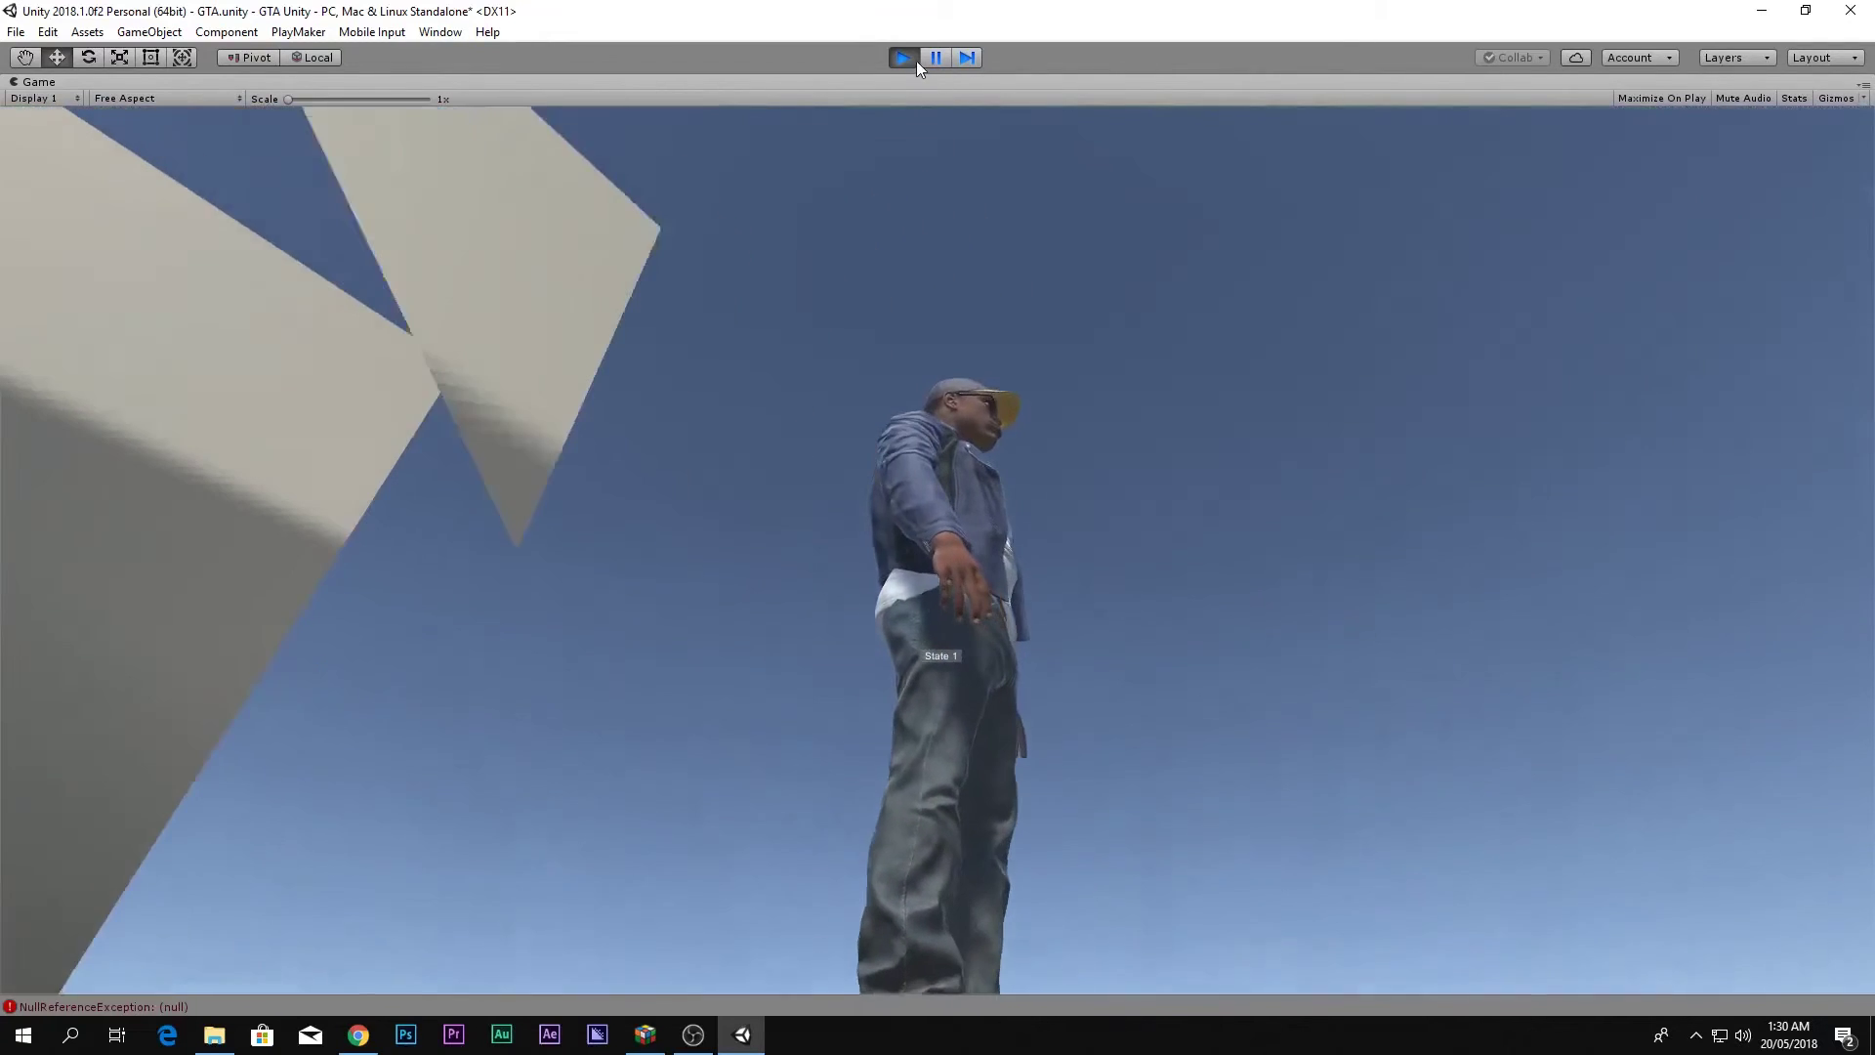
left_click(903, 57)
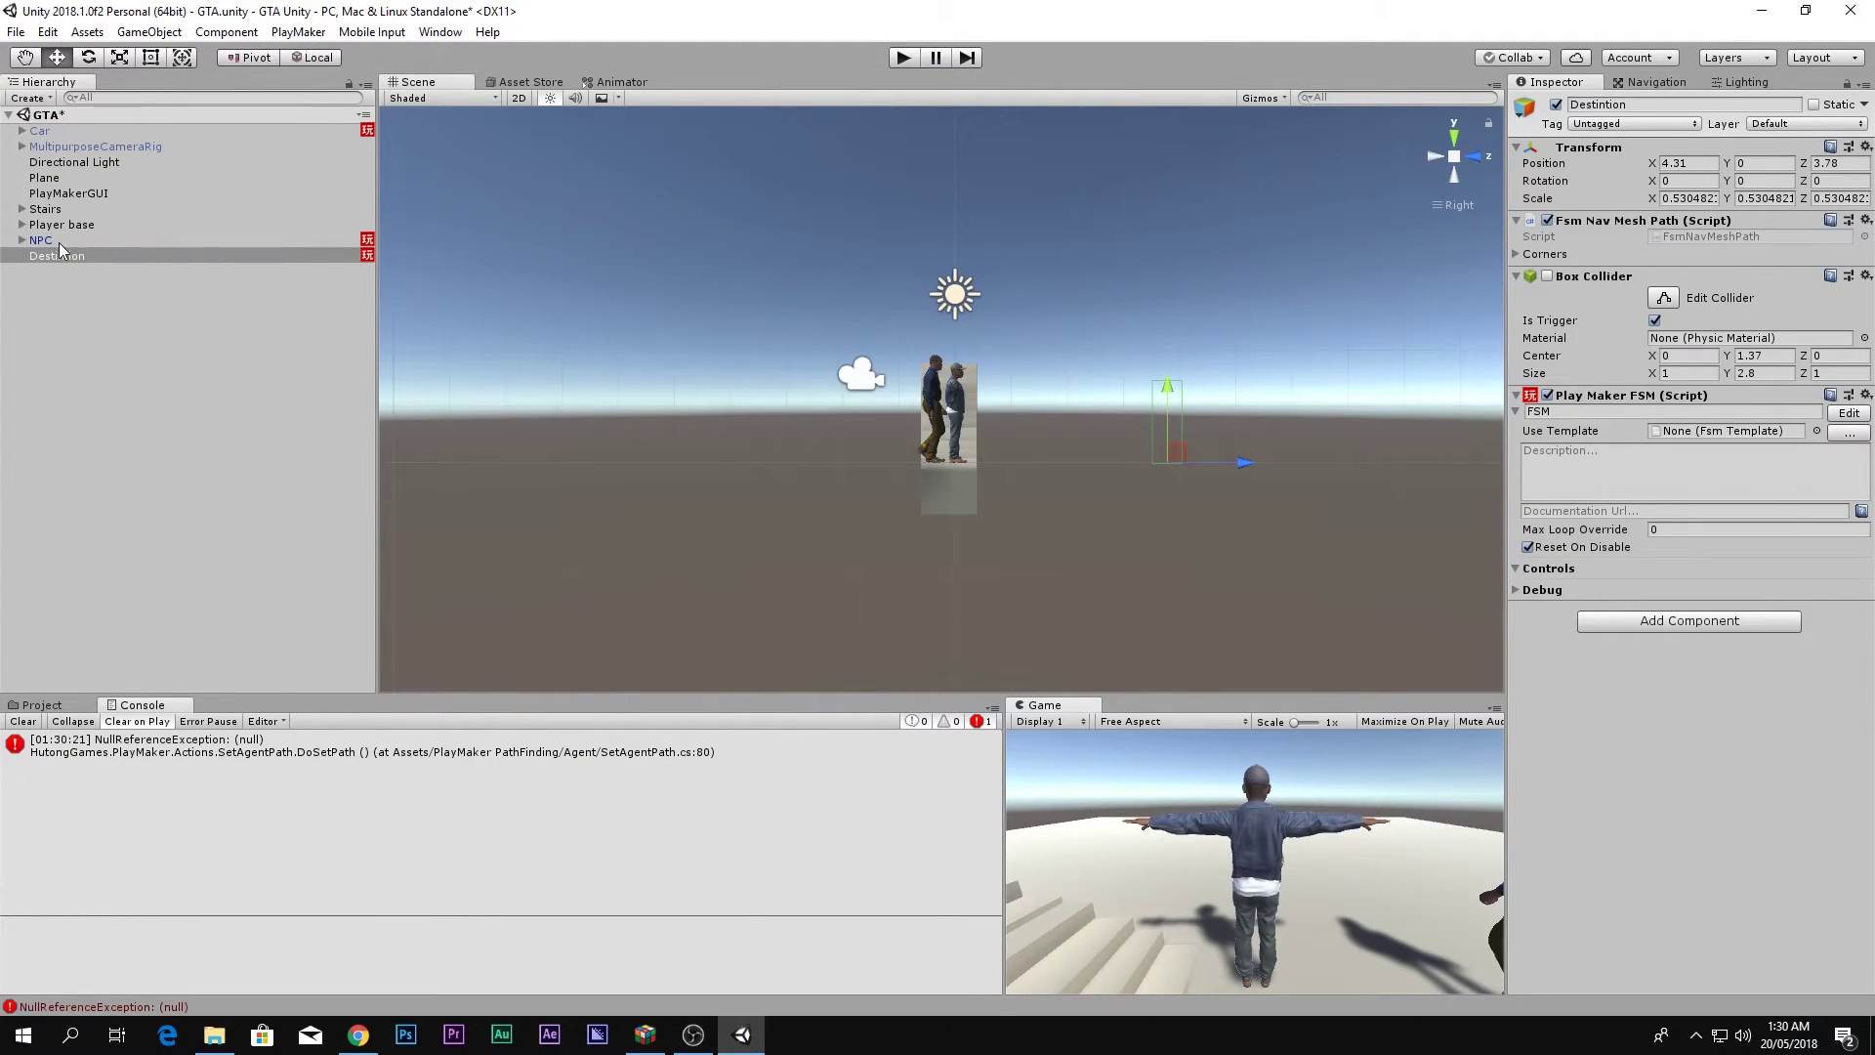
Remove the disabled Box Collider component from the NPC.
left_click(43, 241)
scroll(1704, 722, "down", 5)
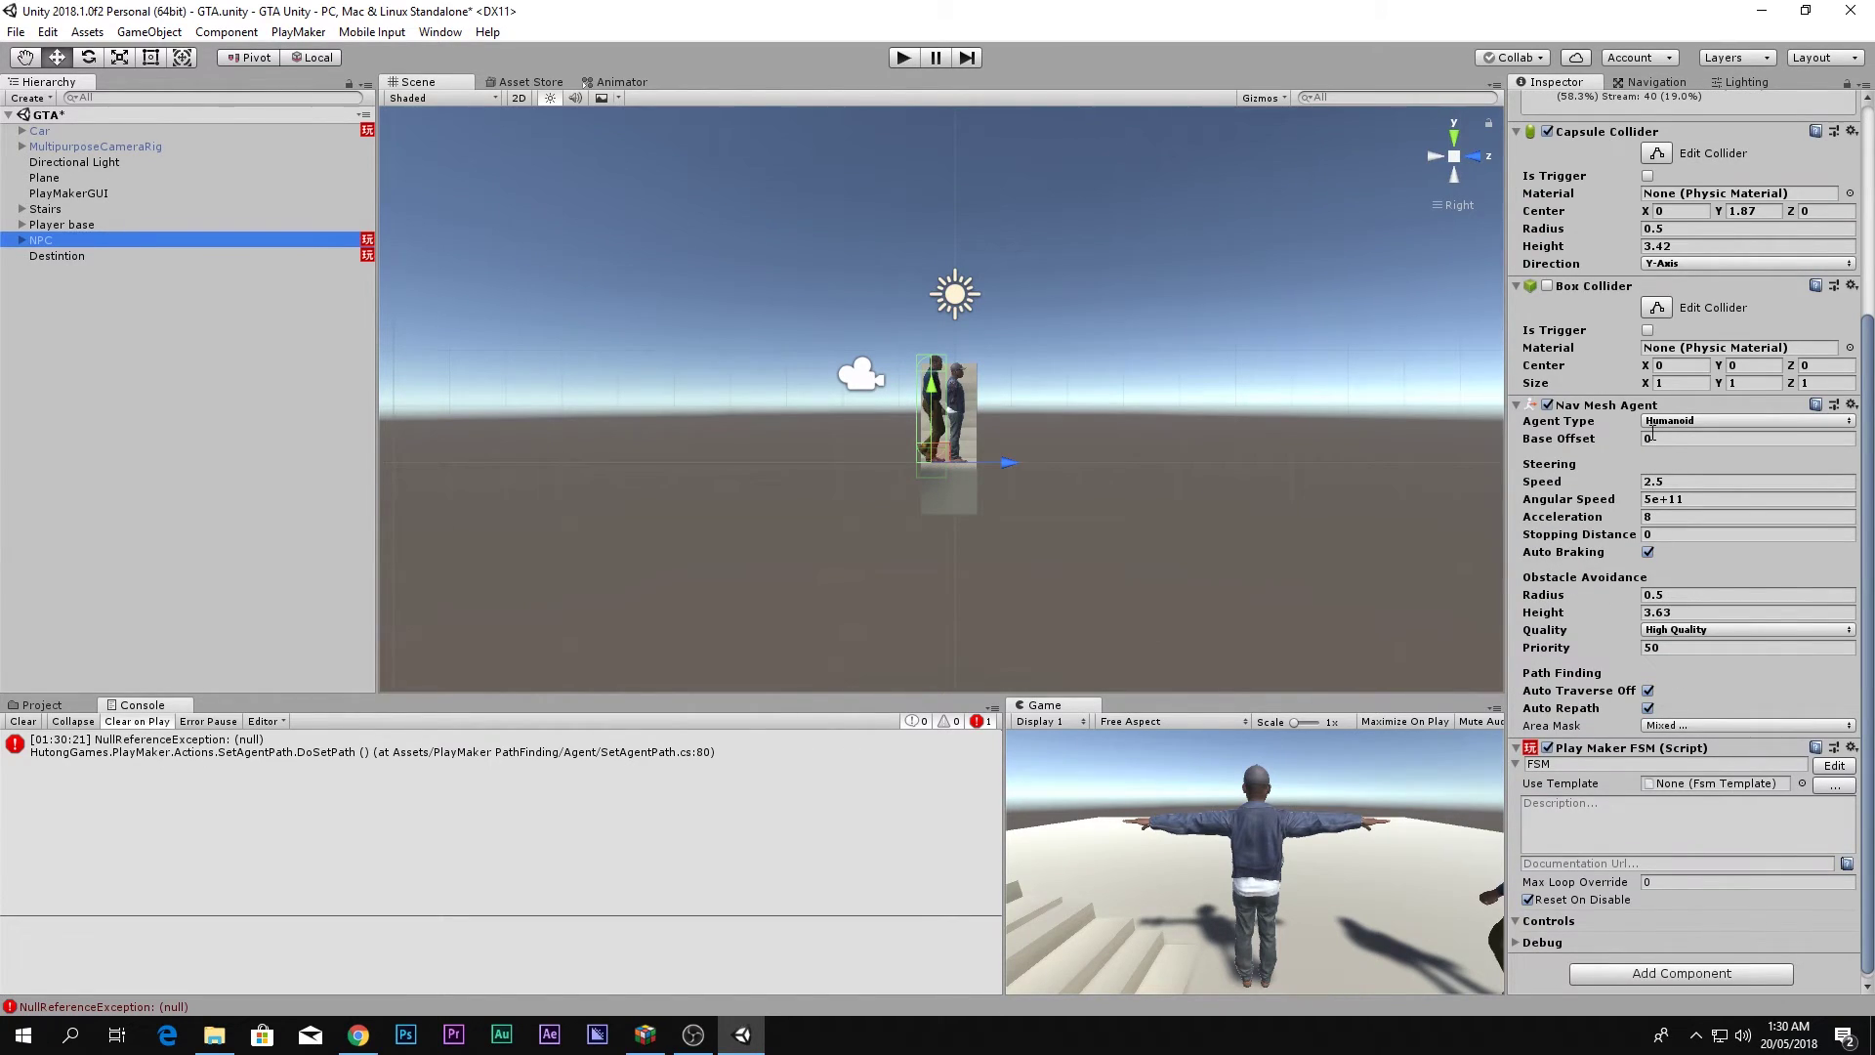
scroll(1650, 435, "up", 3)
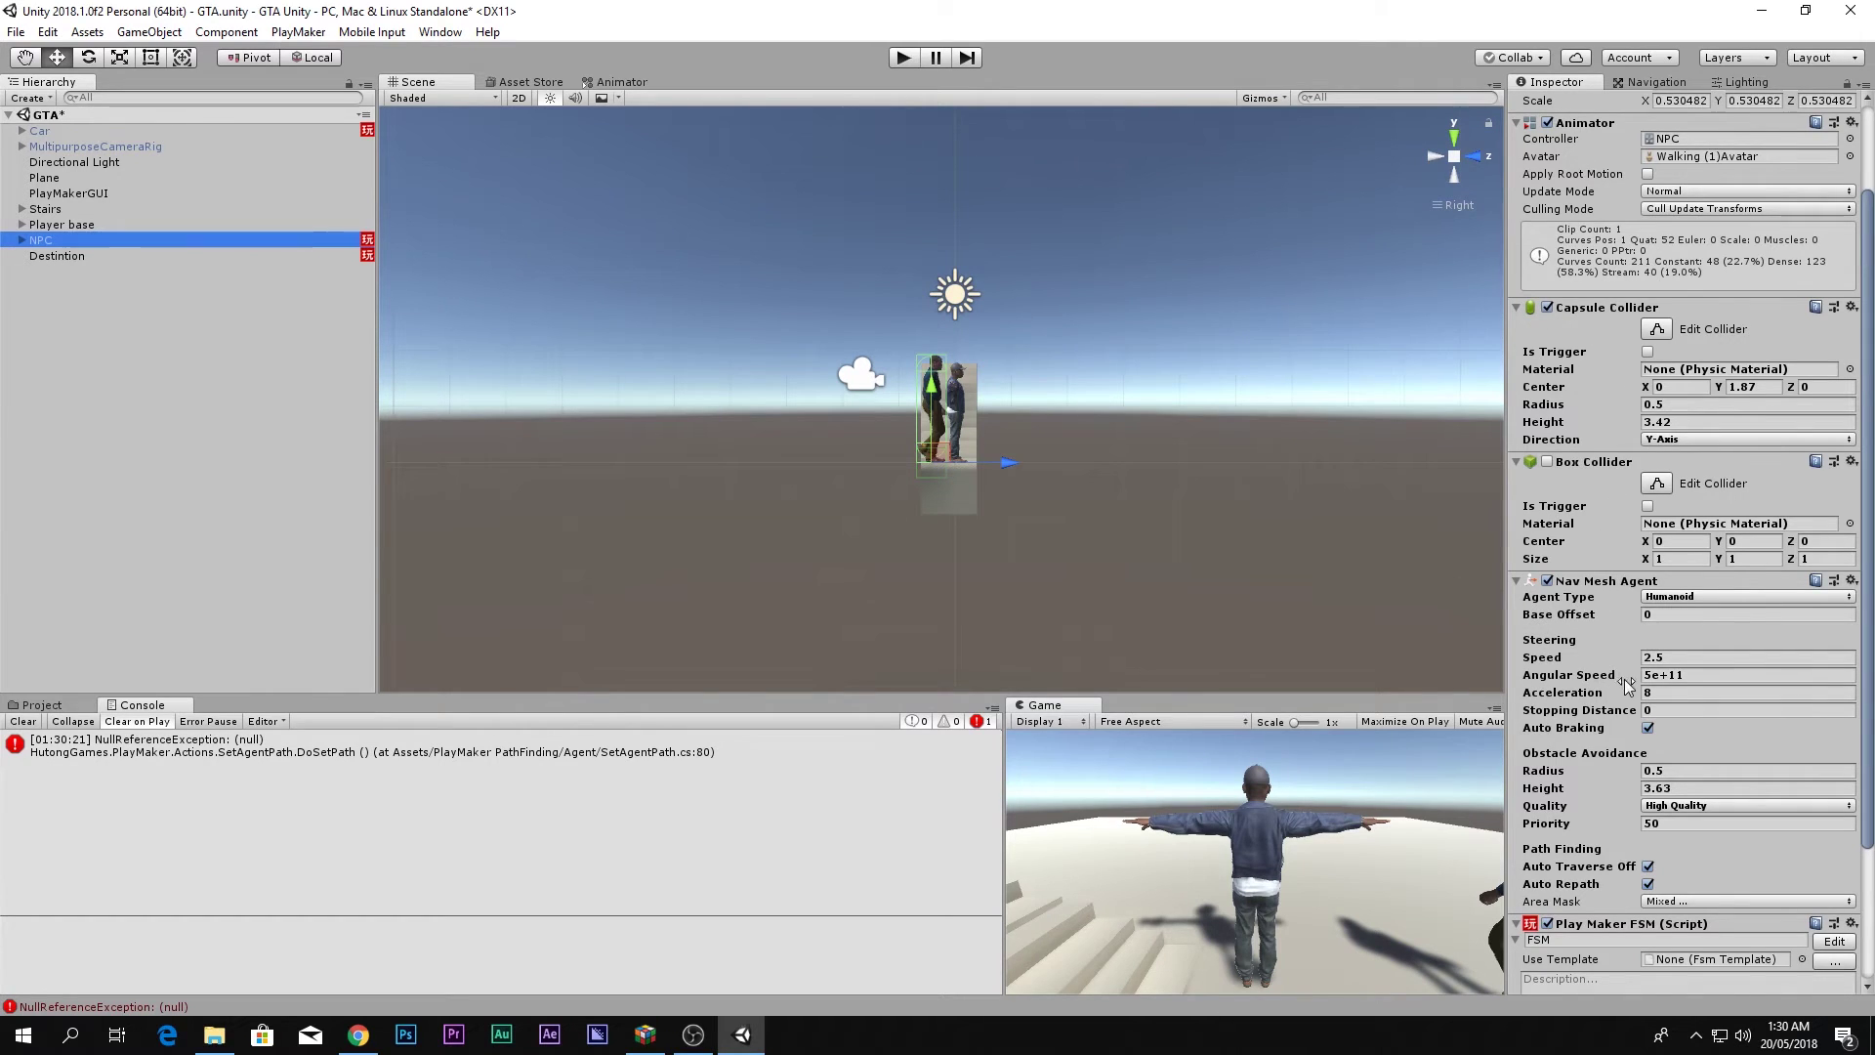
left_click(1852, 461)
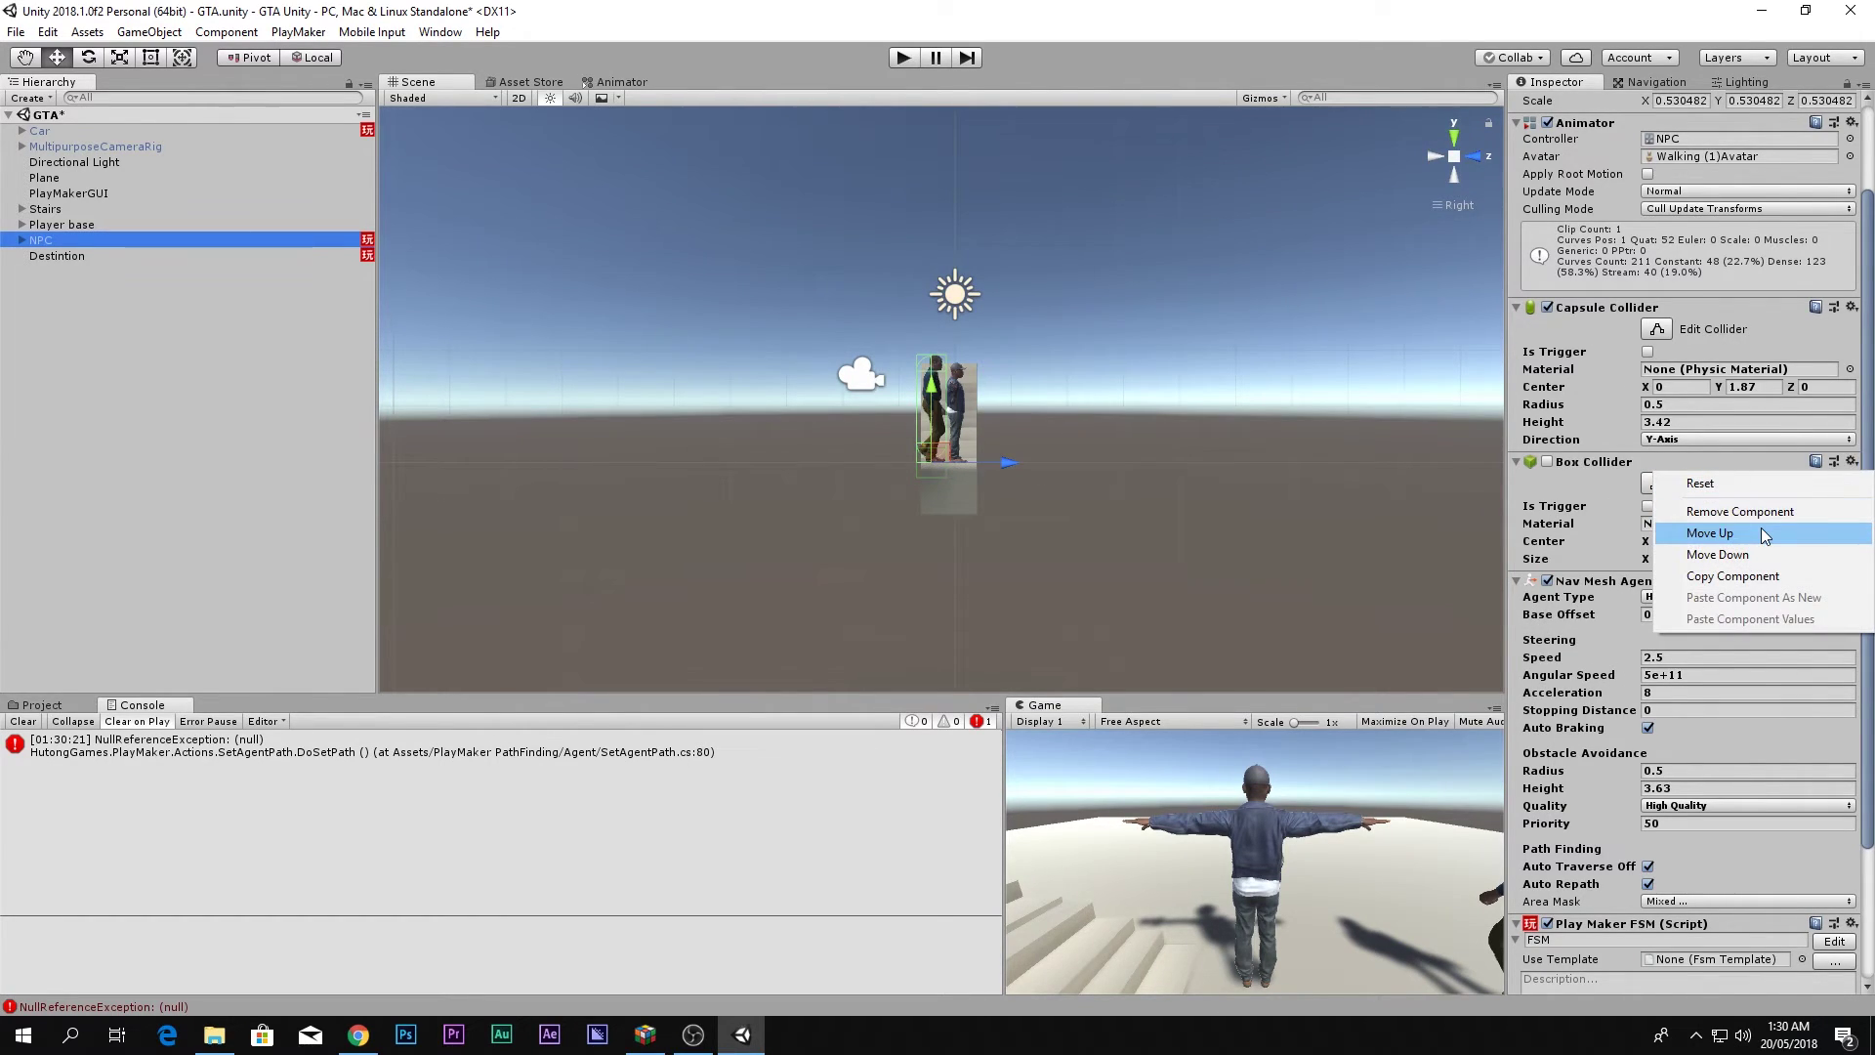
left_click(1748, 512)
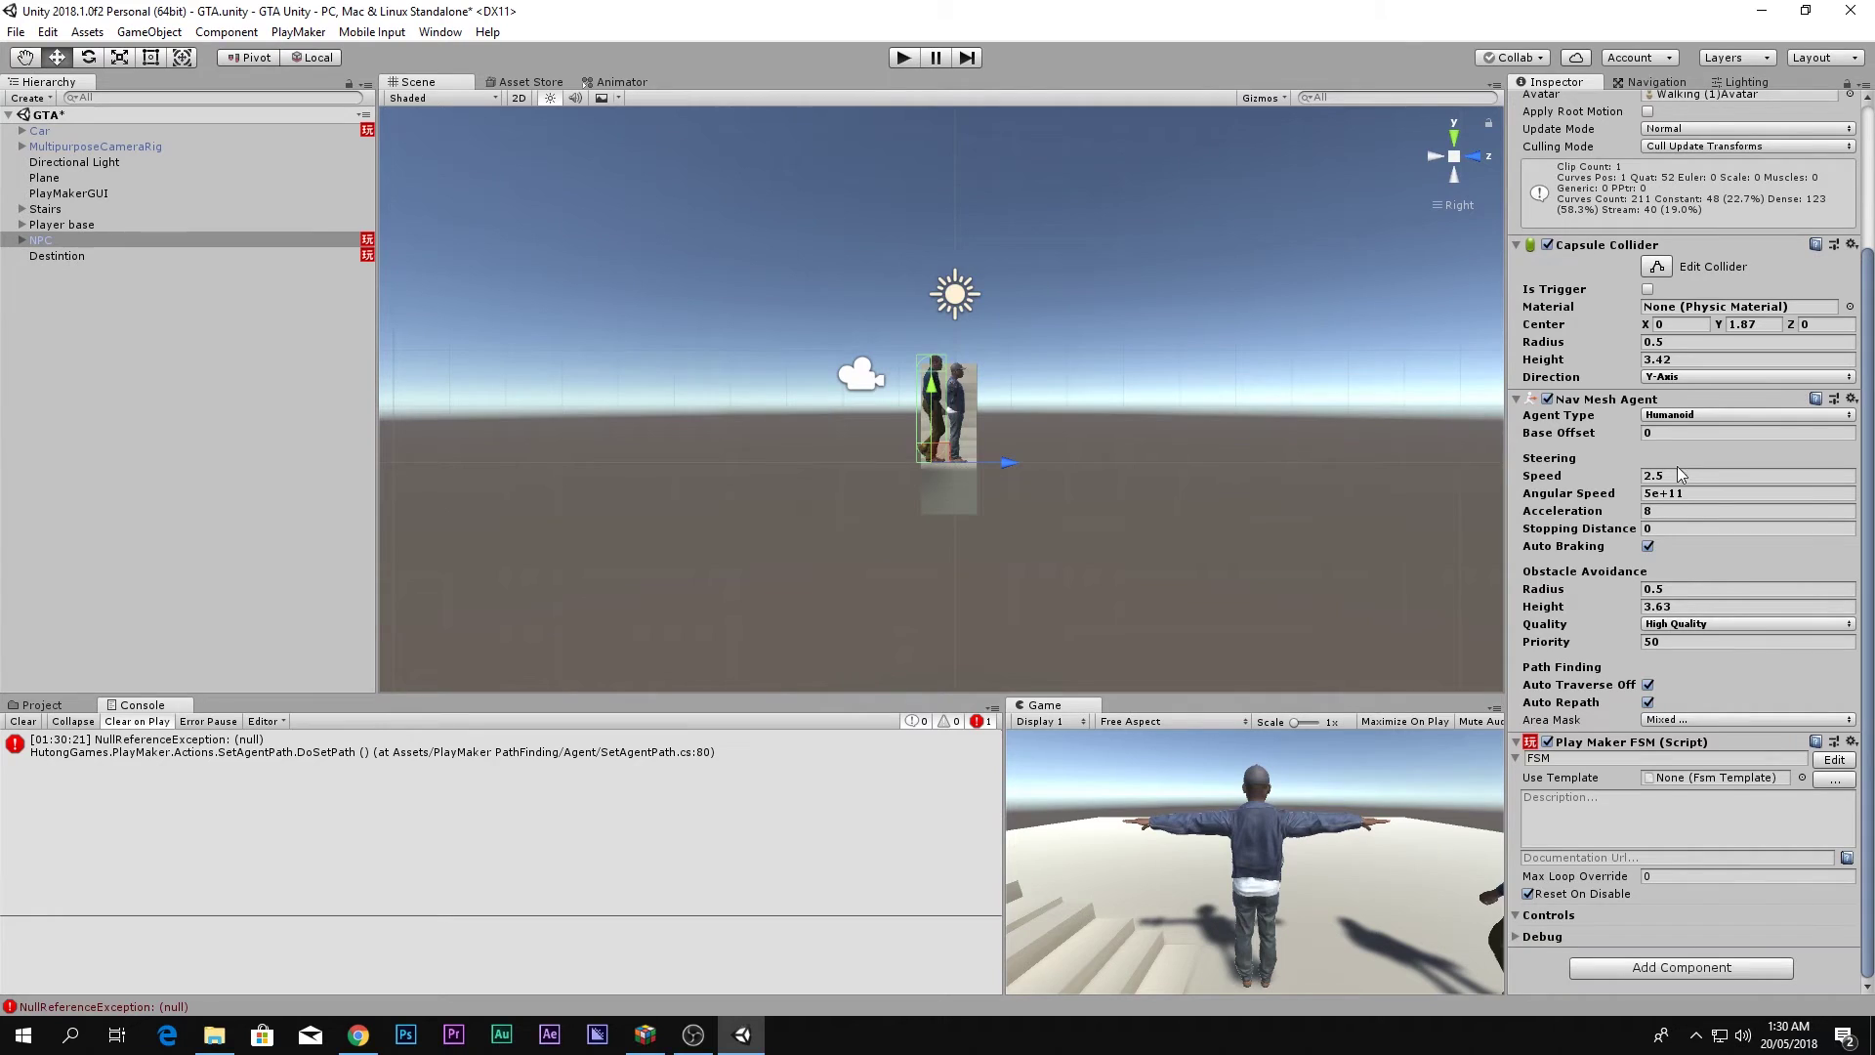
Set the NPC's Nav Mesh Agent speed to 1.5.
scroll(1063, 432, "up", 3)
left_click(1687, 474)
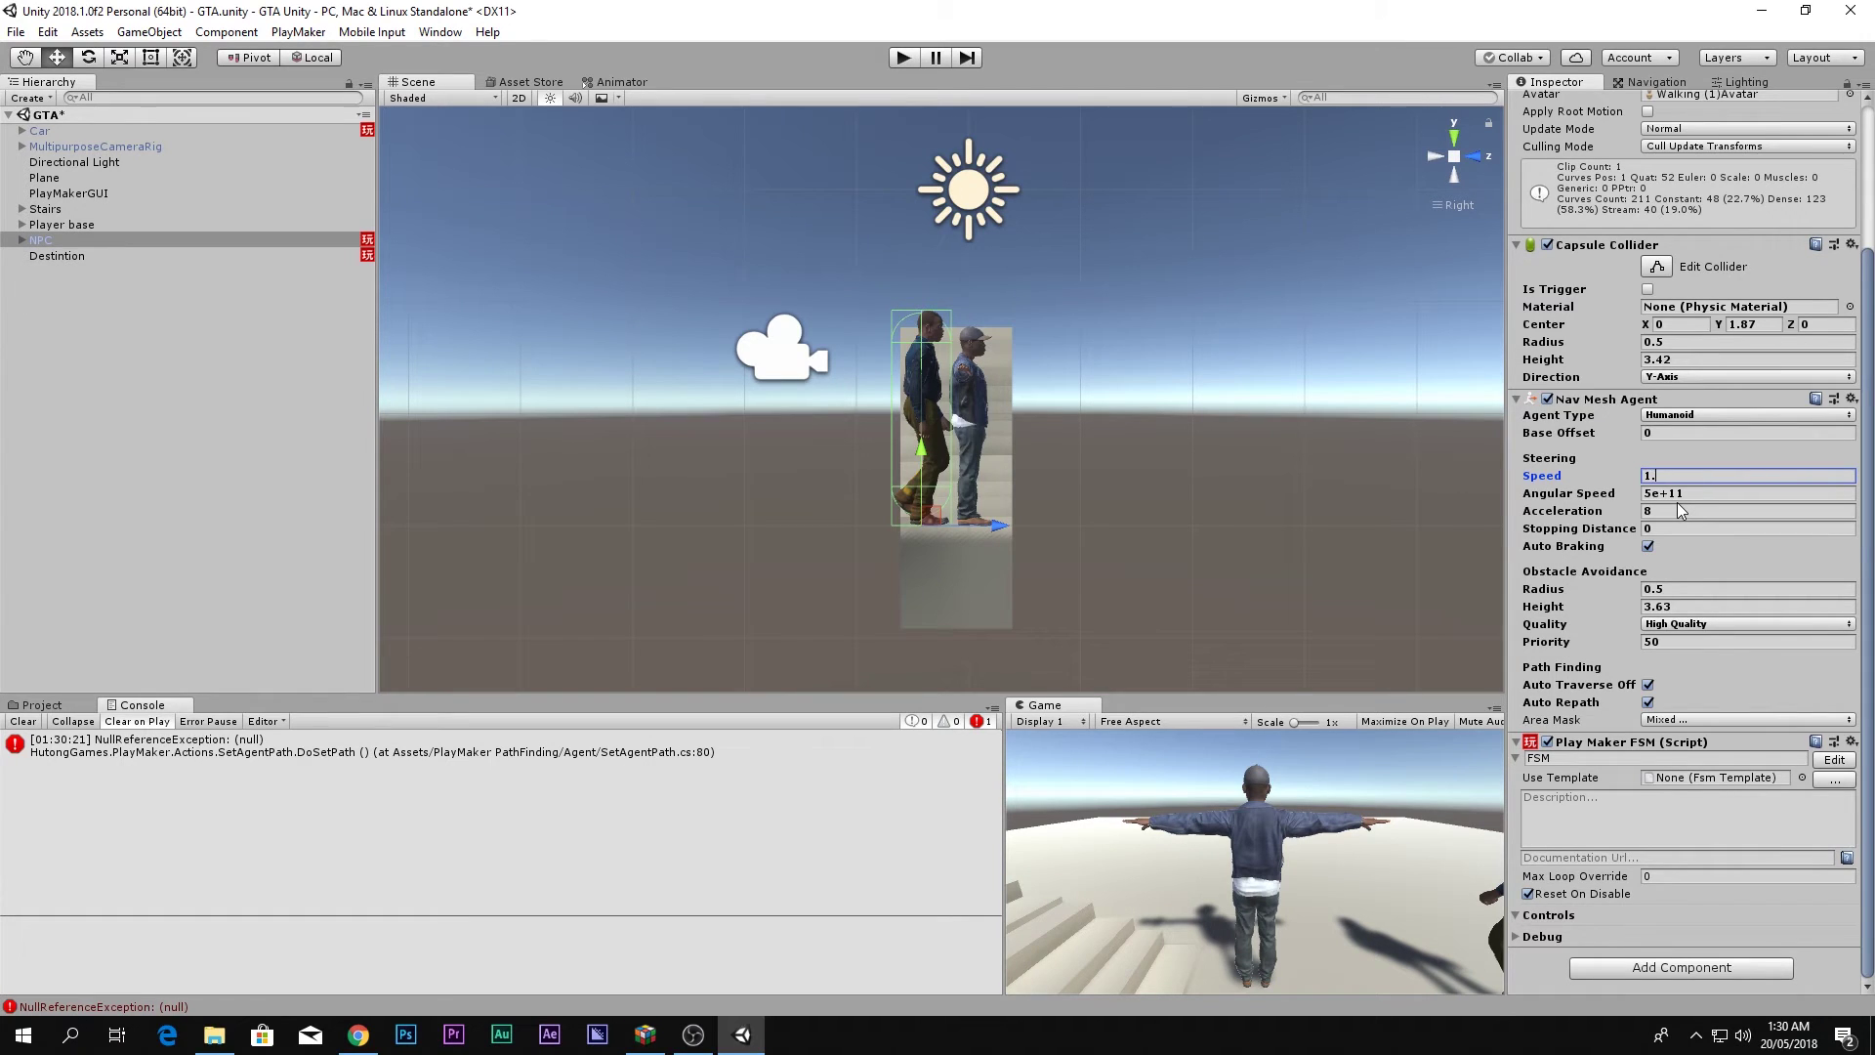
left_click(1252, 801)
key("shift+space")
key("shift+space")
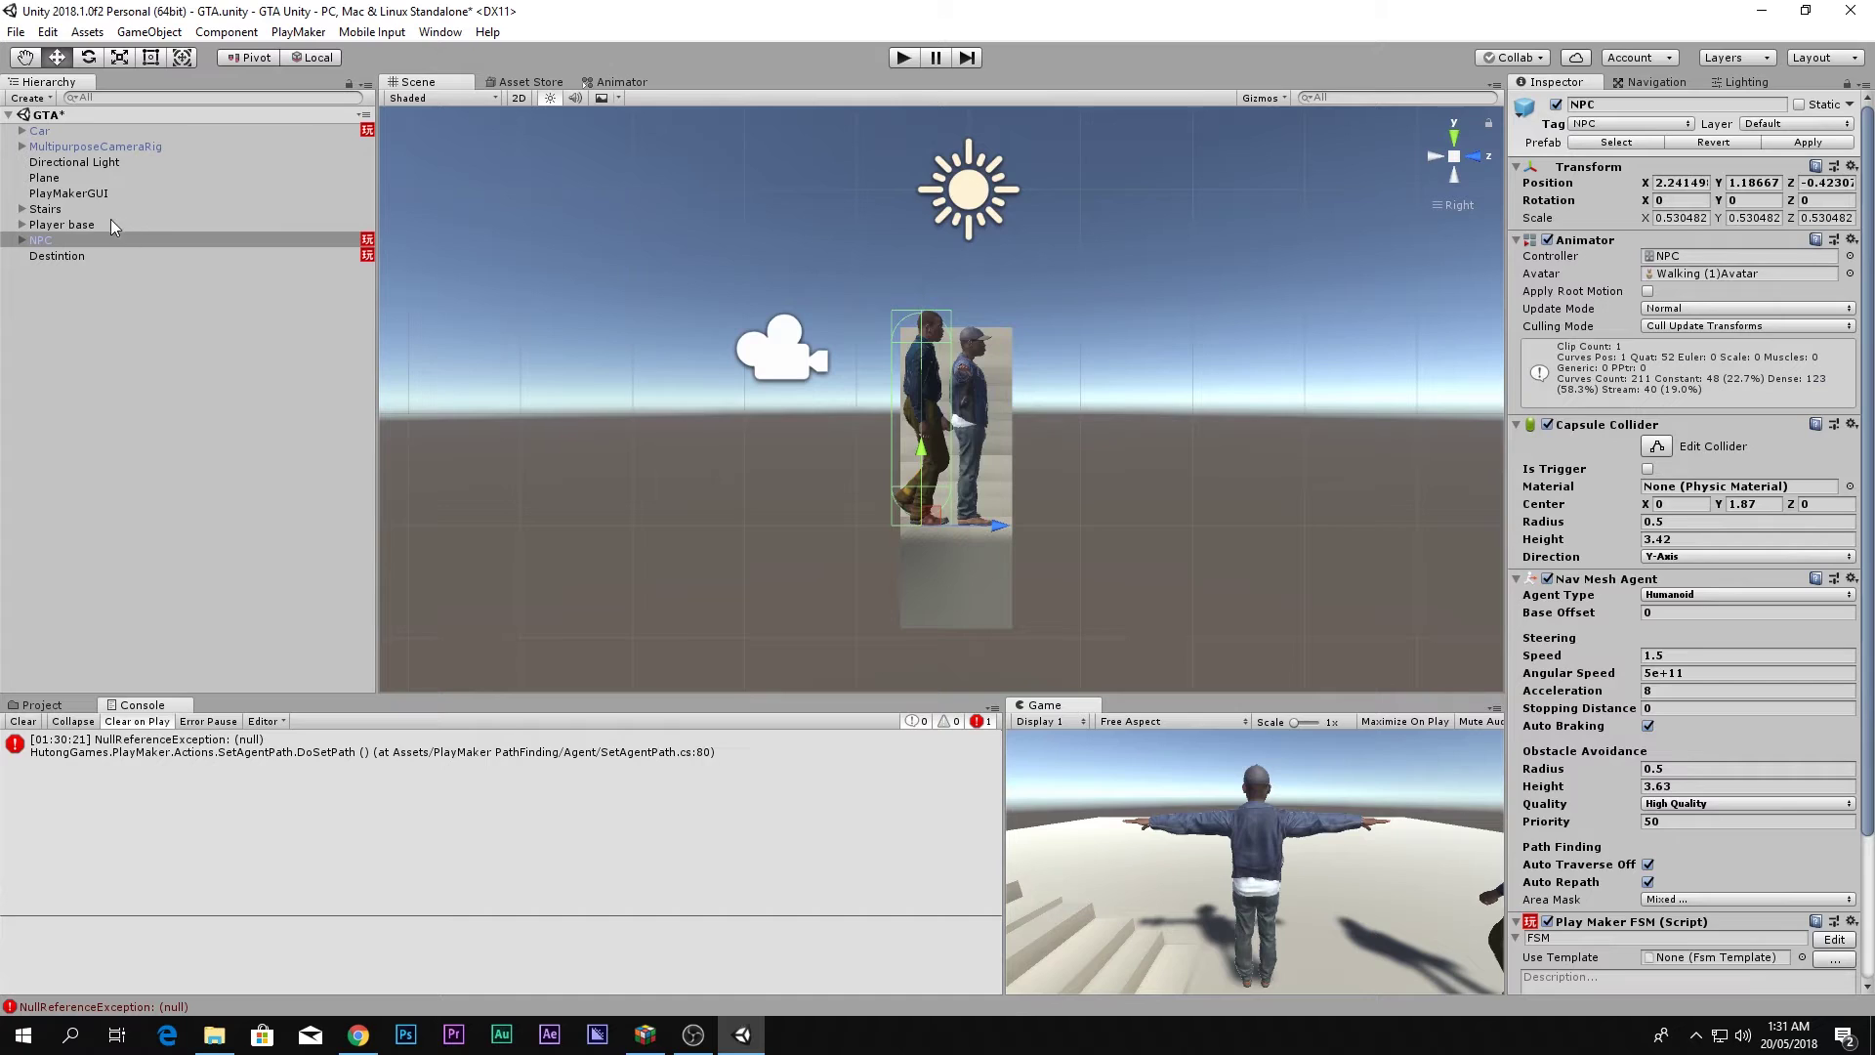
Open Destintion's FSM, edit the Random Event delay in State 2 and close the editor.
left_click(65, 226)
left_click(49, 263)
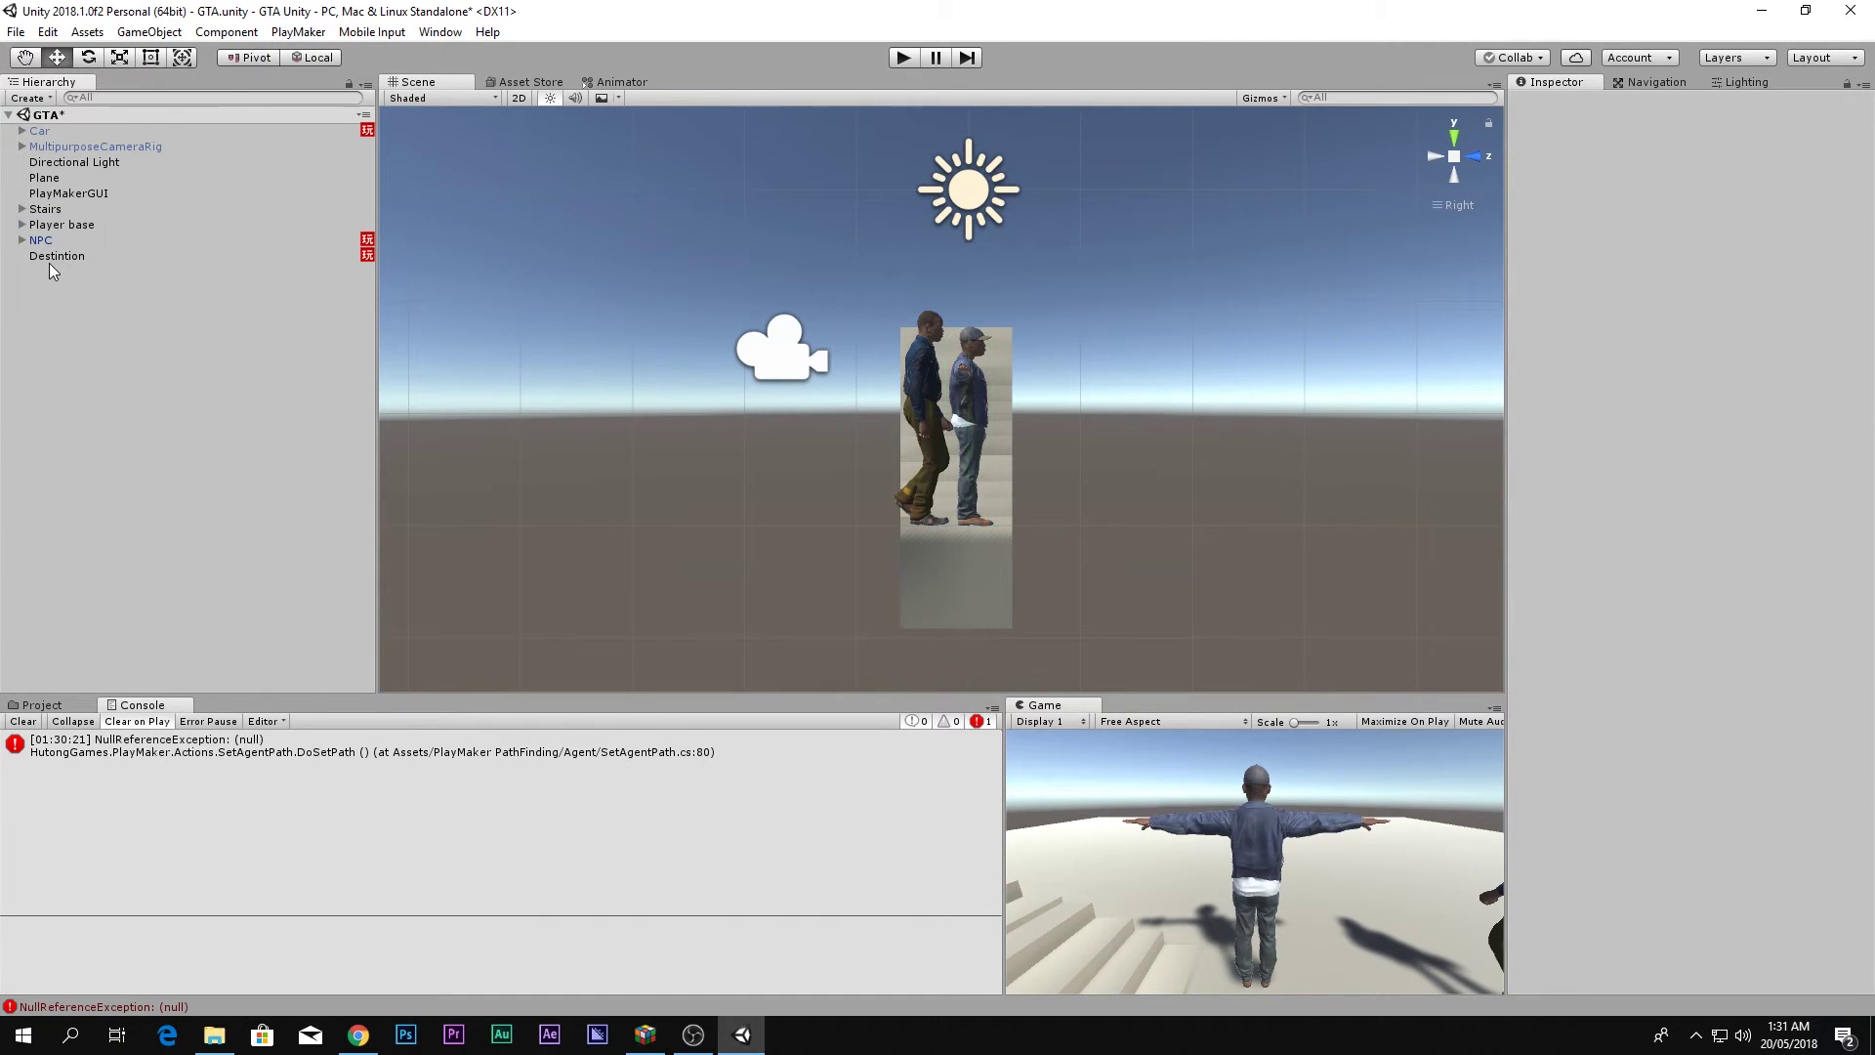
left_click(112, 257)
left_click(1858, 412)
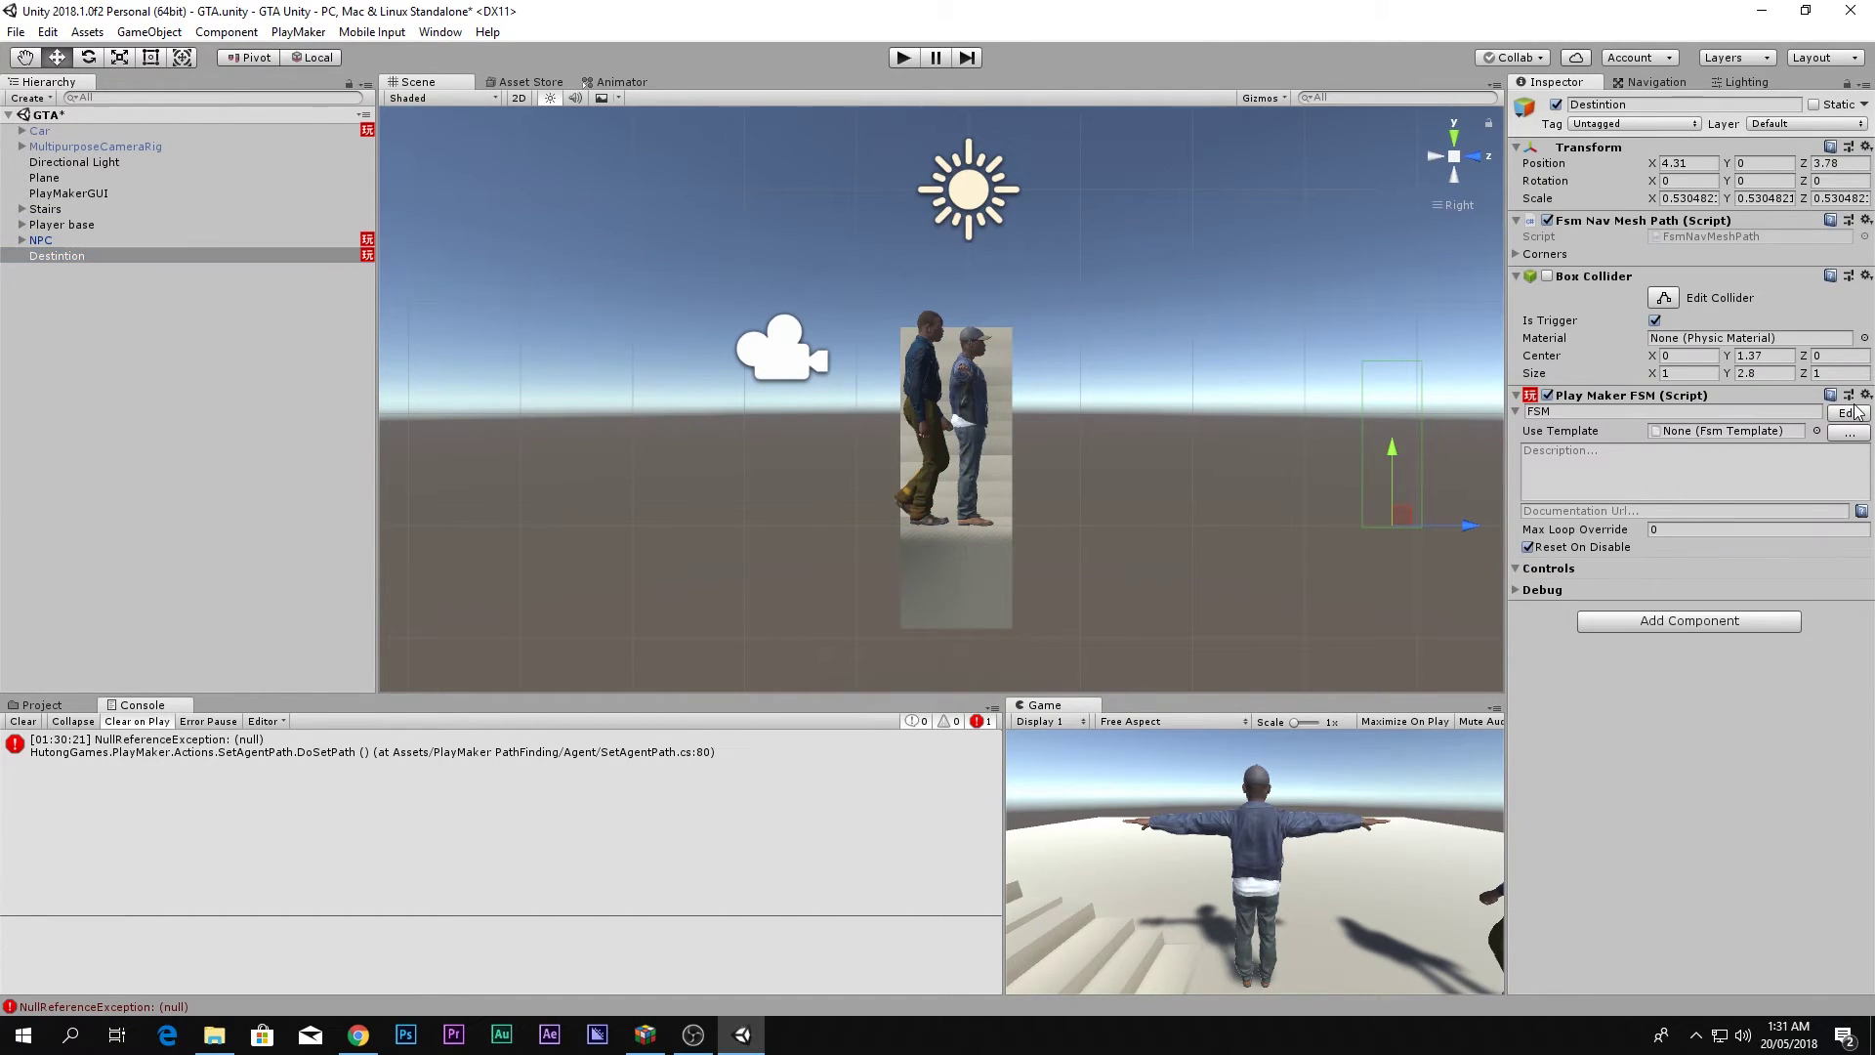
left_click(1849, 412)
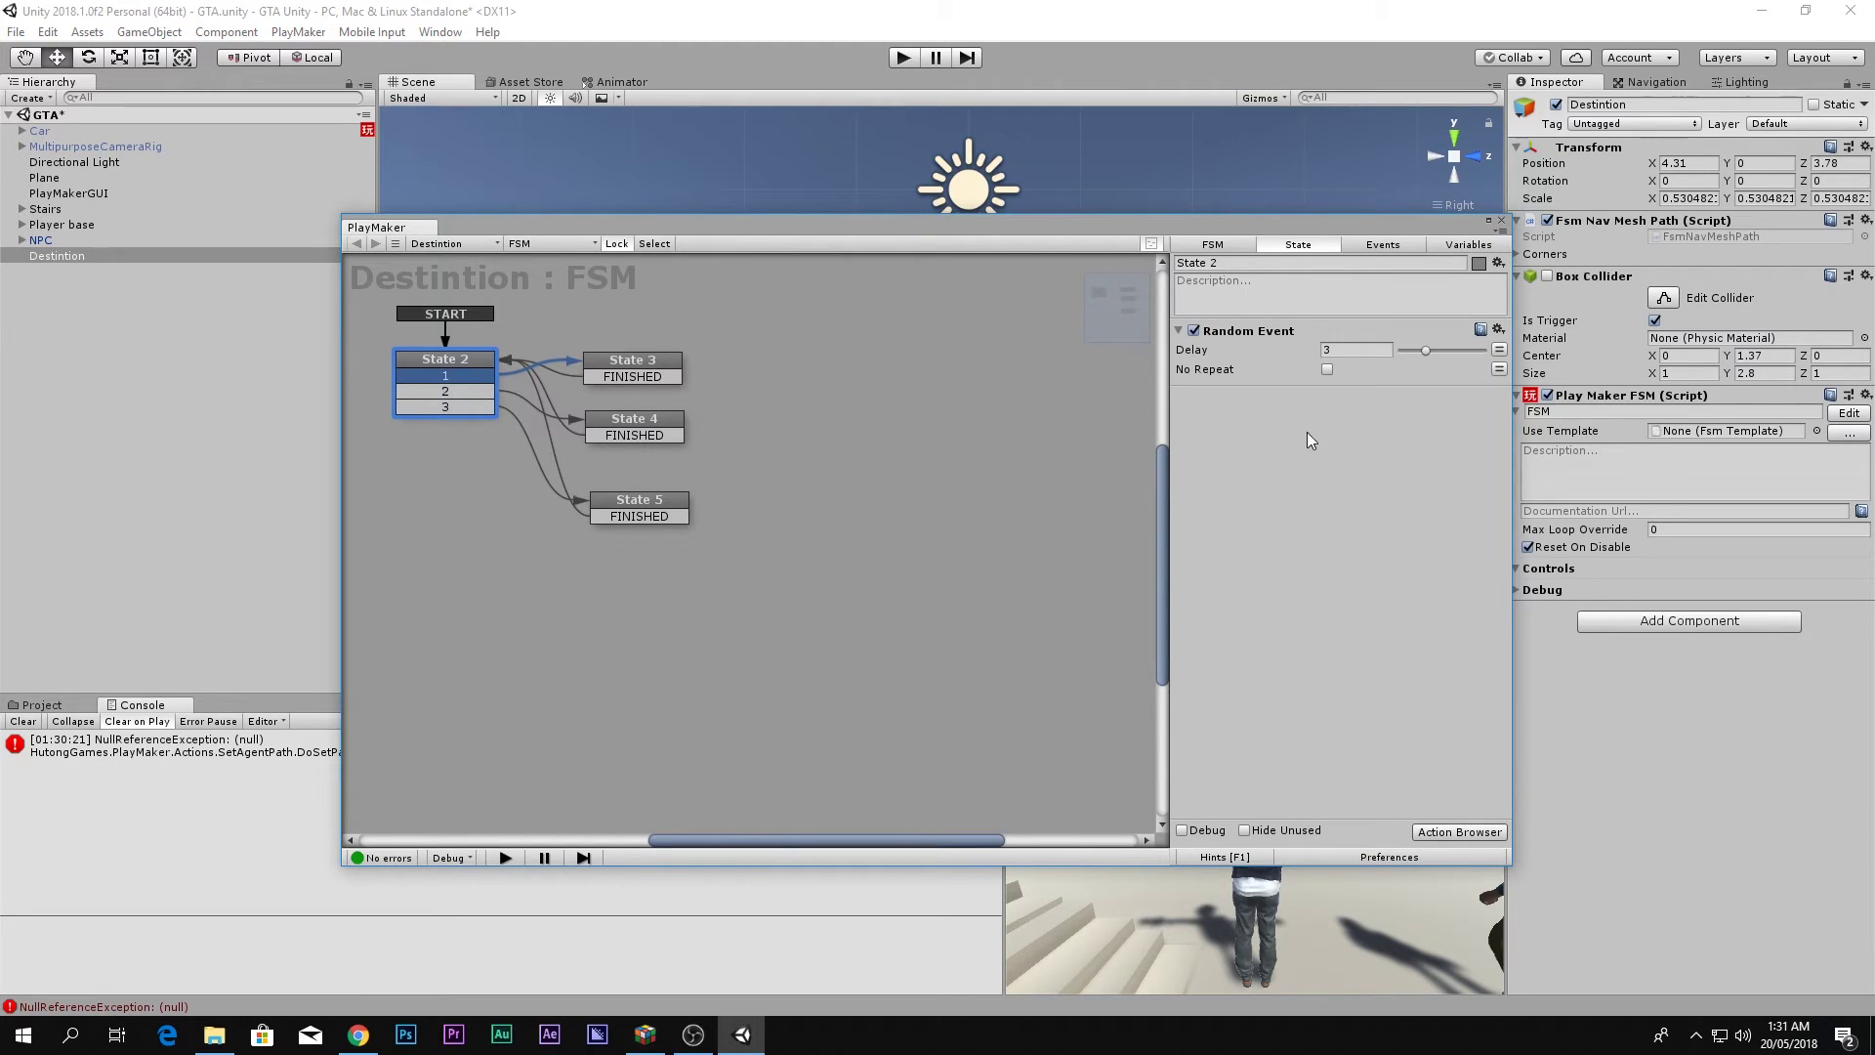
left_click(1355, 348)
left_click(1385, 623)
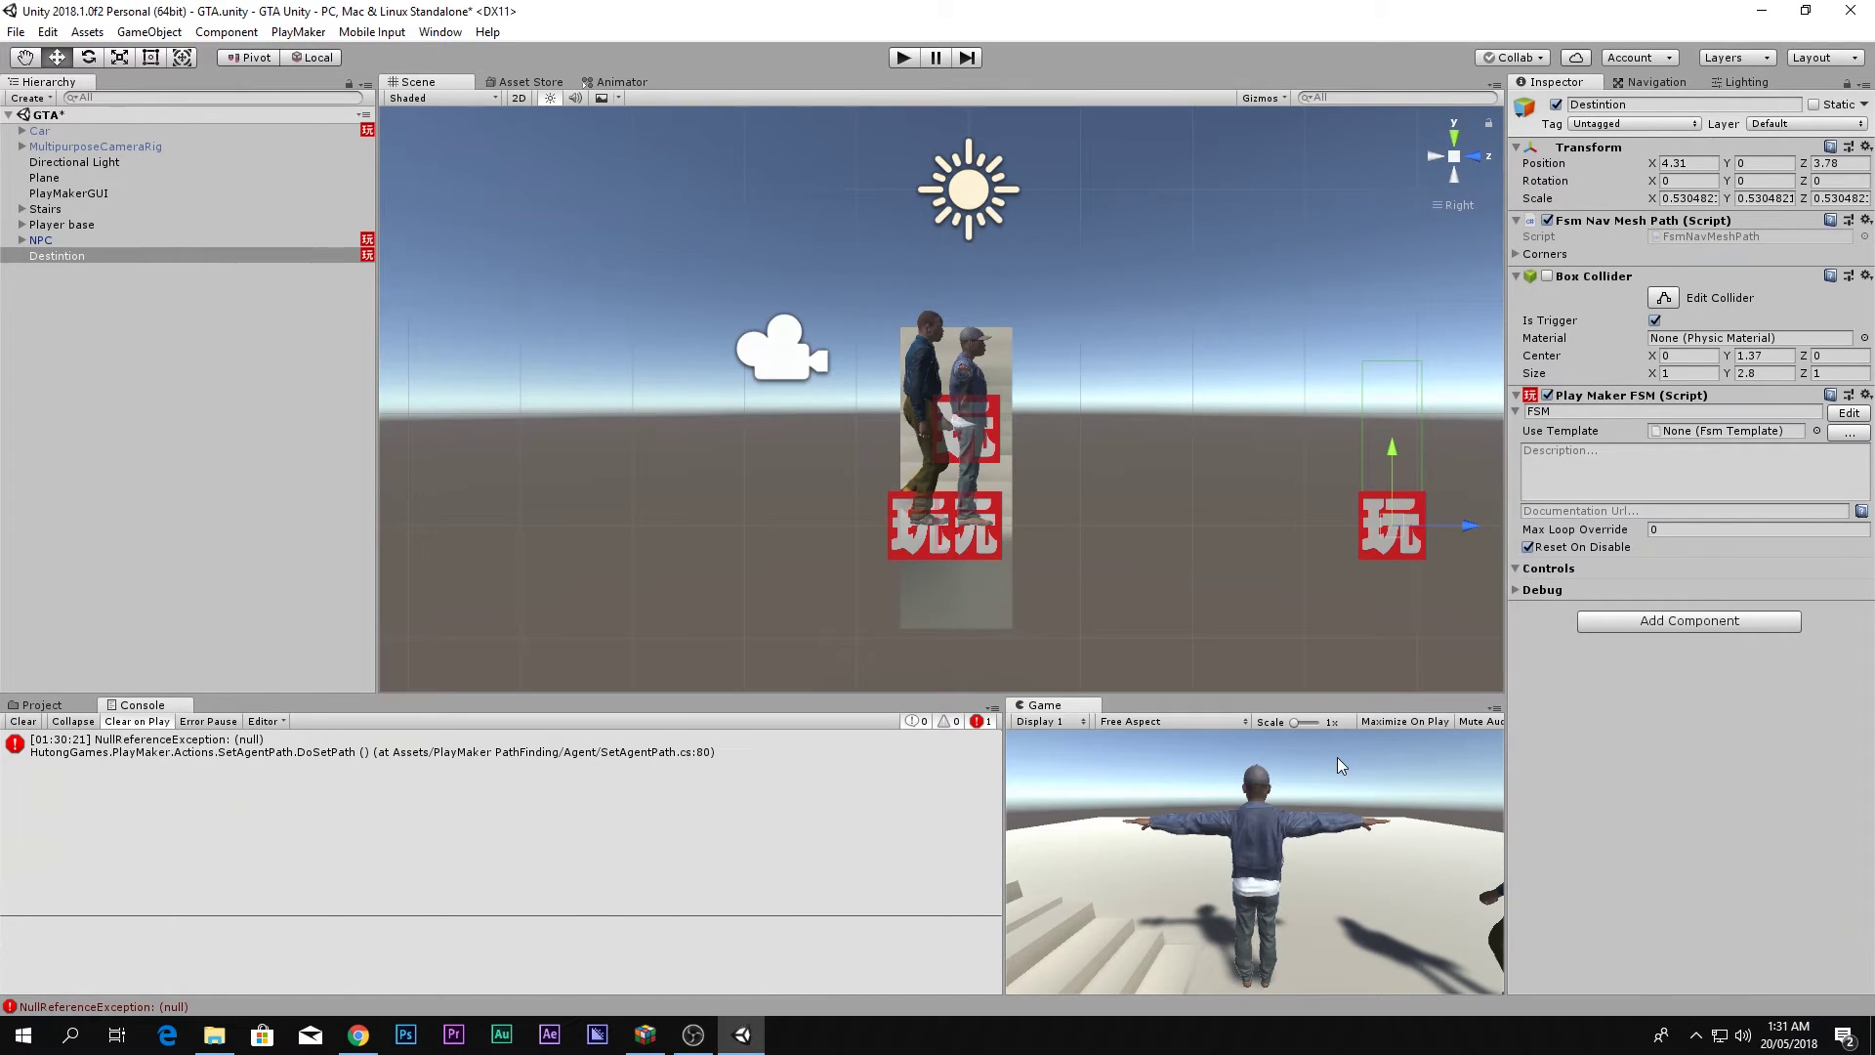
Play-test in the maximized Game view, watch the NPC walk, move the player and stop the game.
double_click(1027, 836)
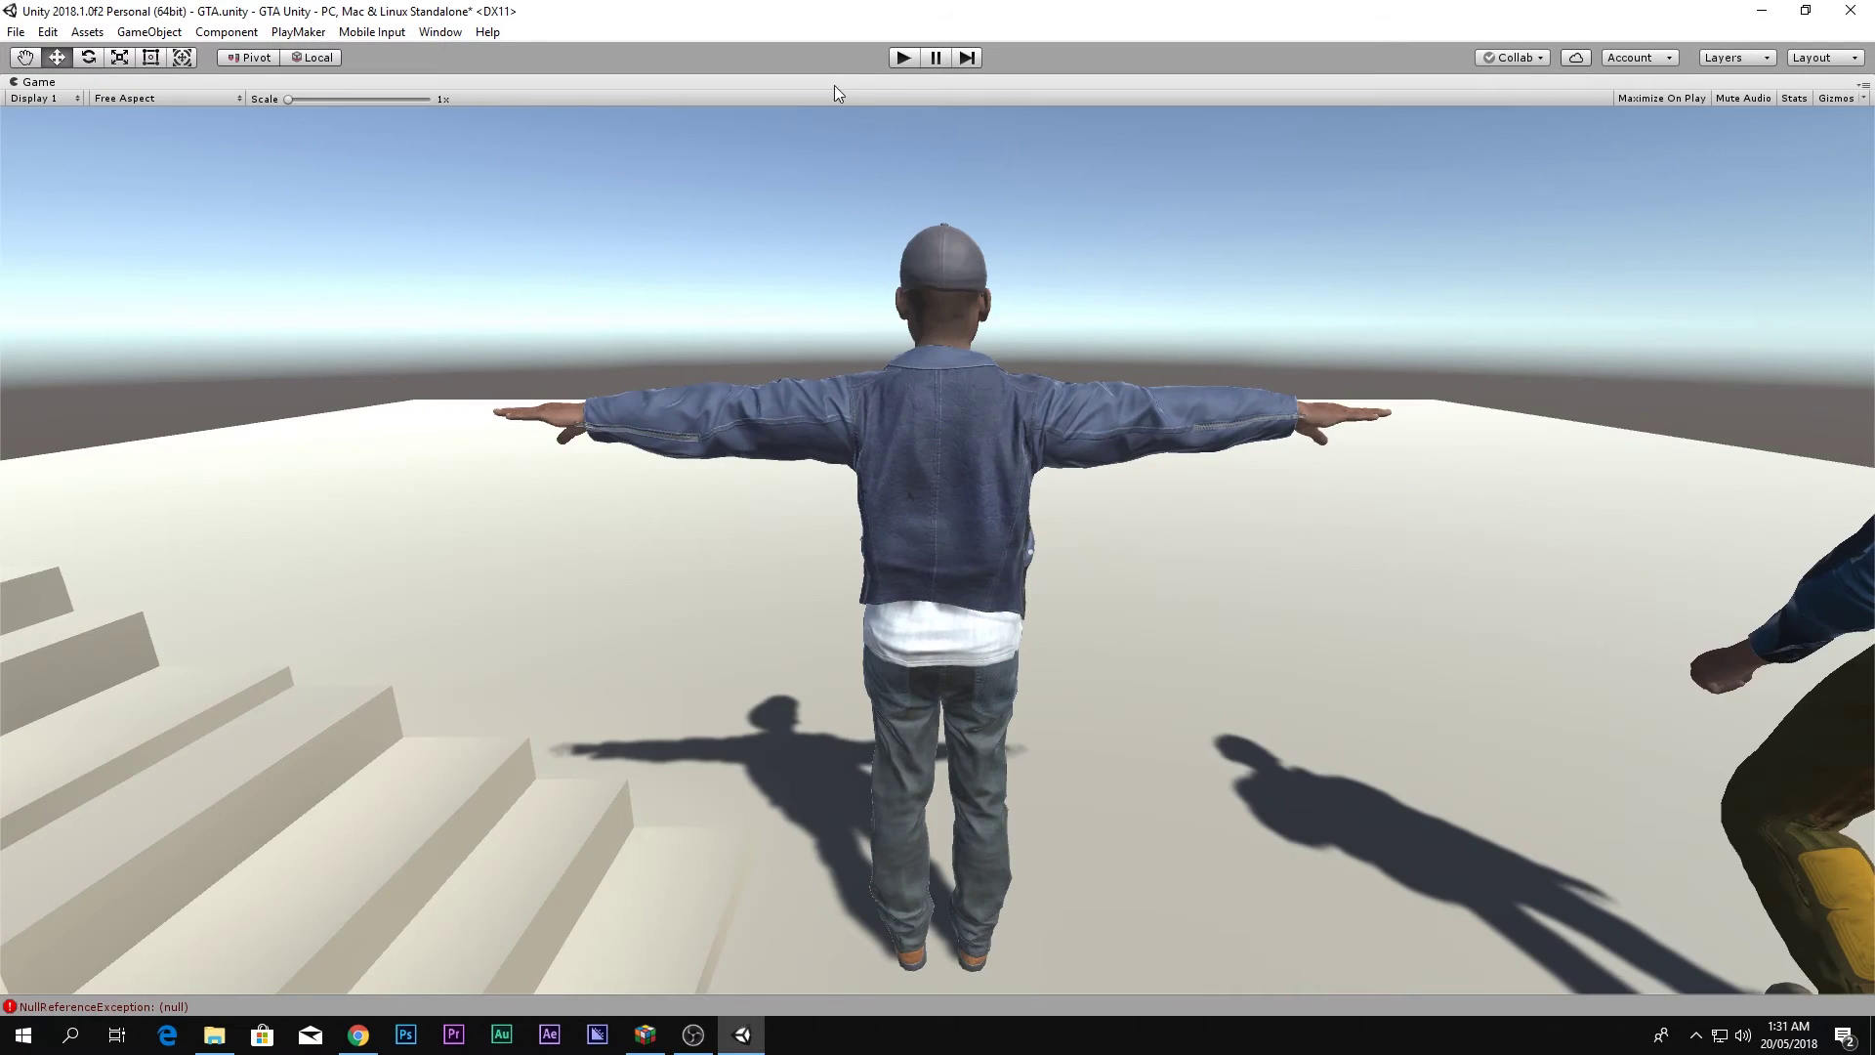
left_click(914, 57)
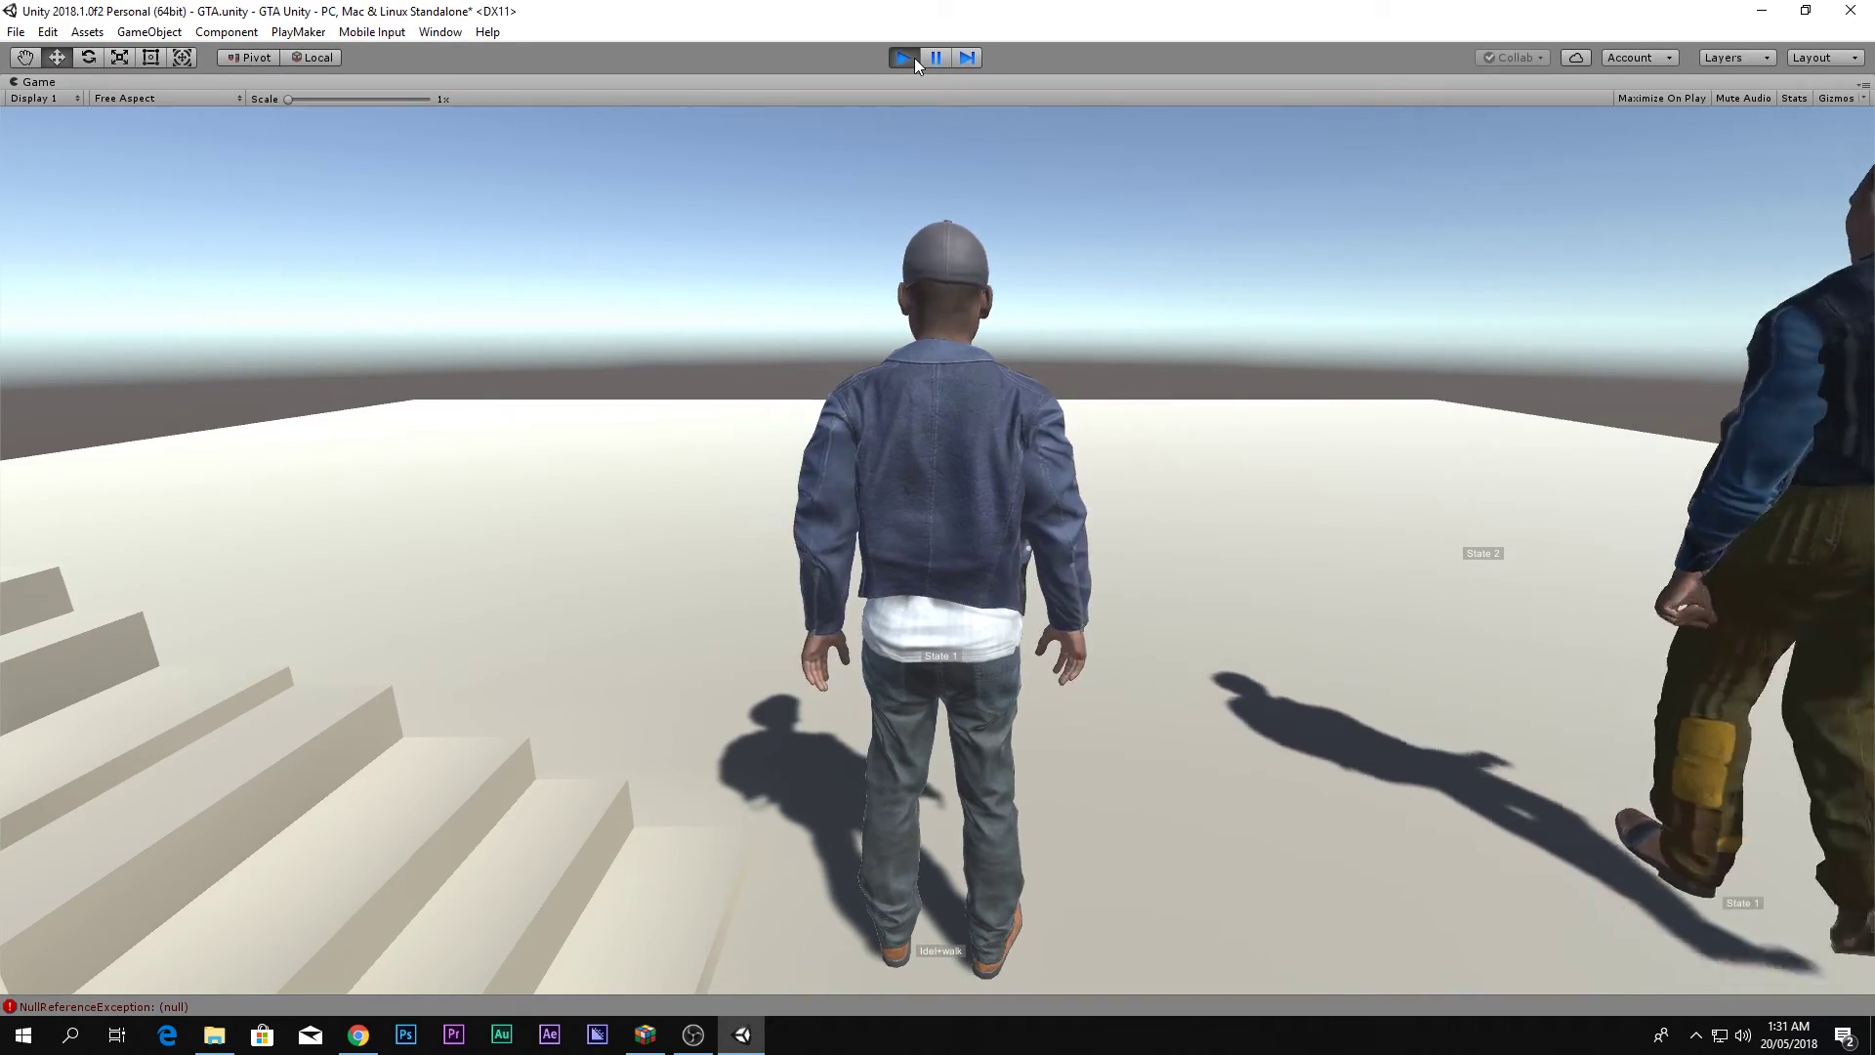
key("w")
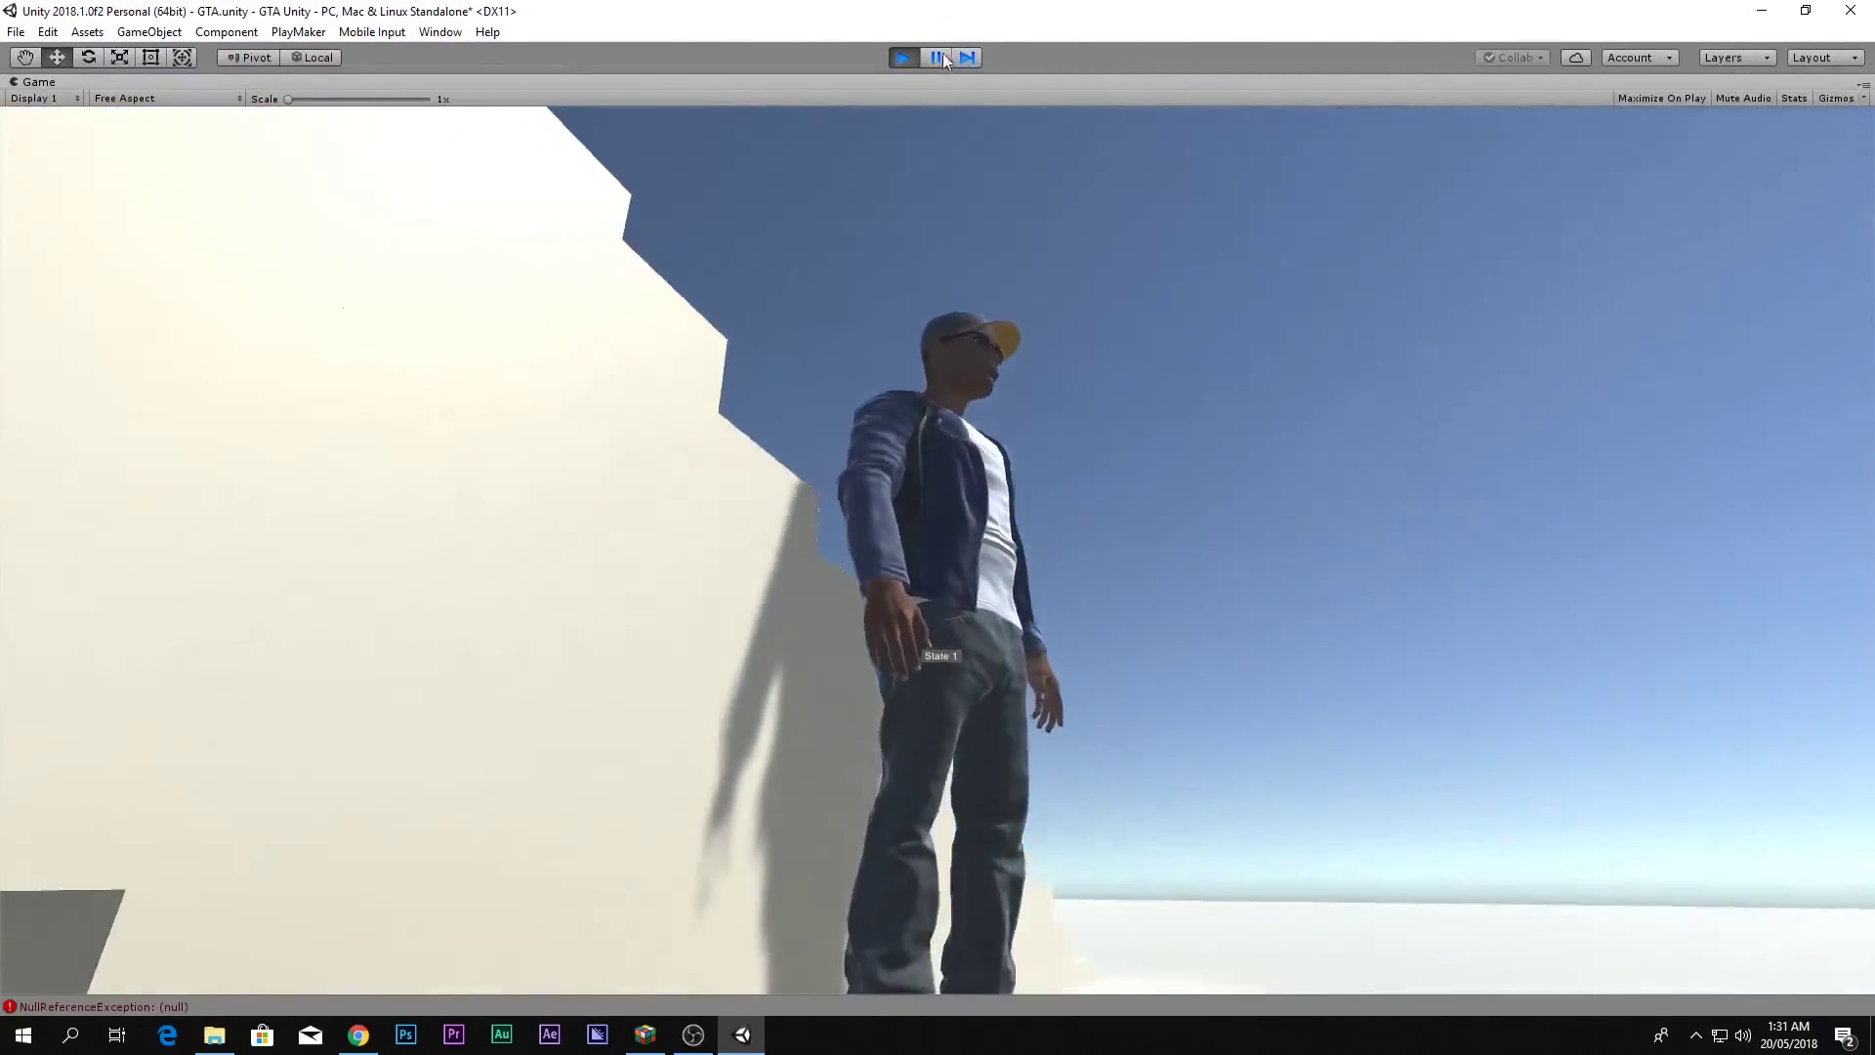
left_click(903, 57)
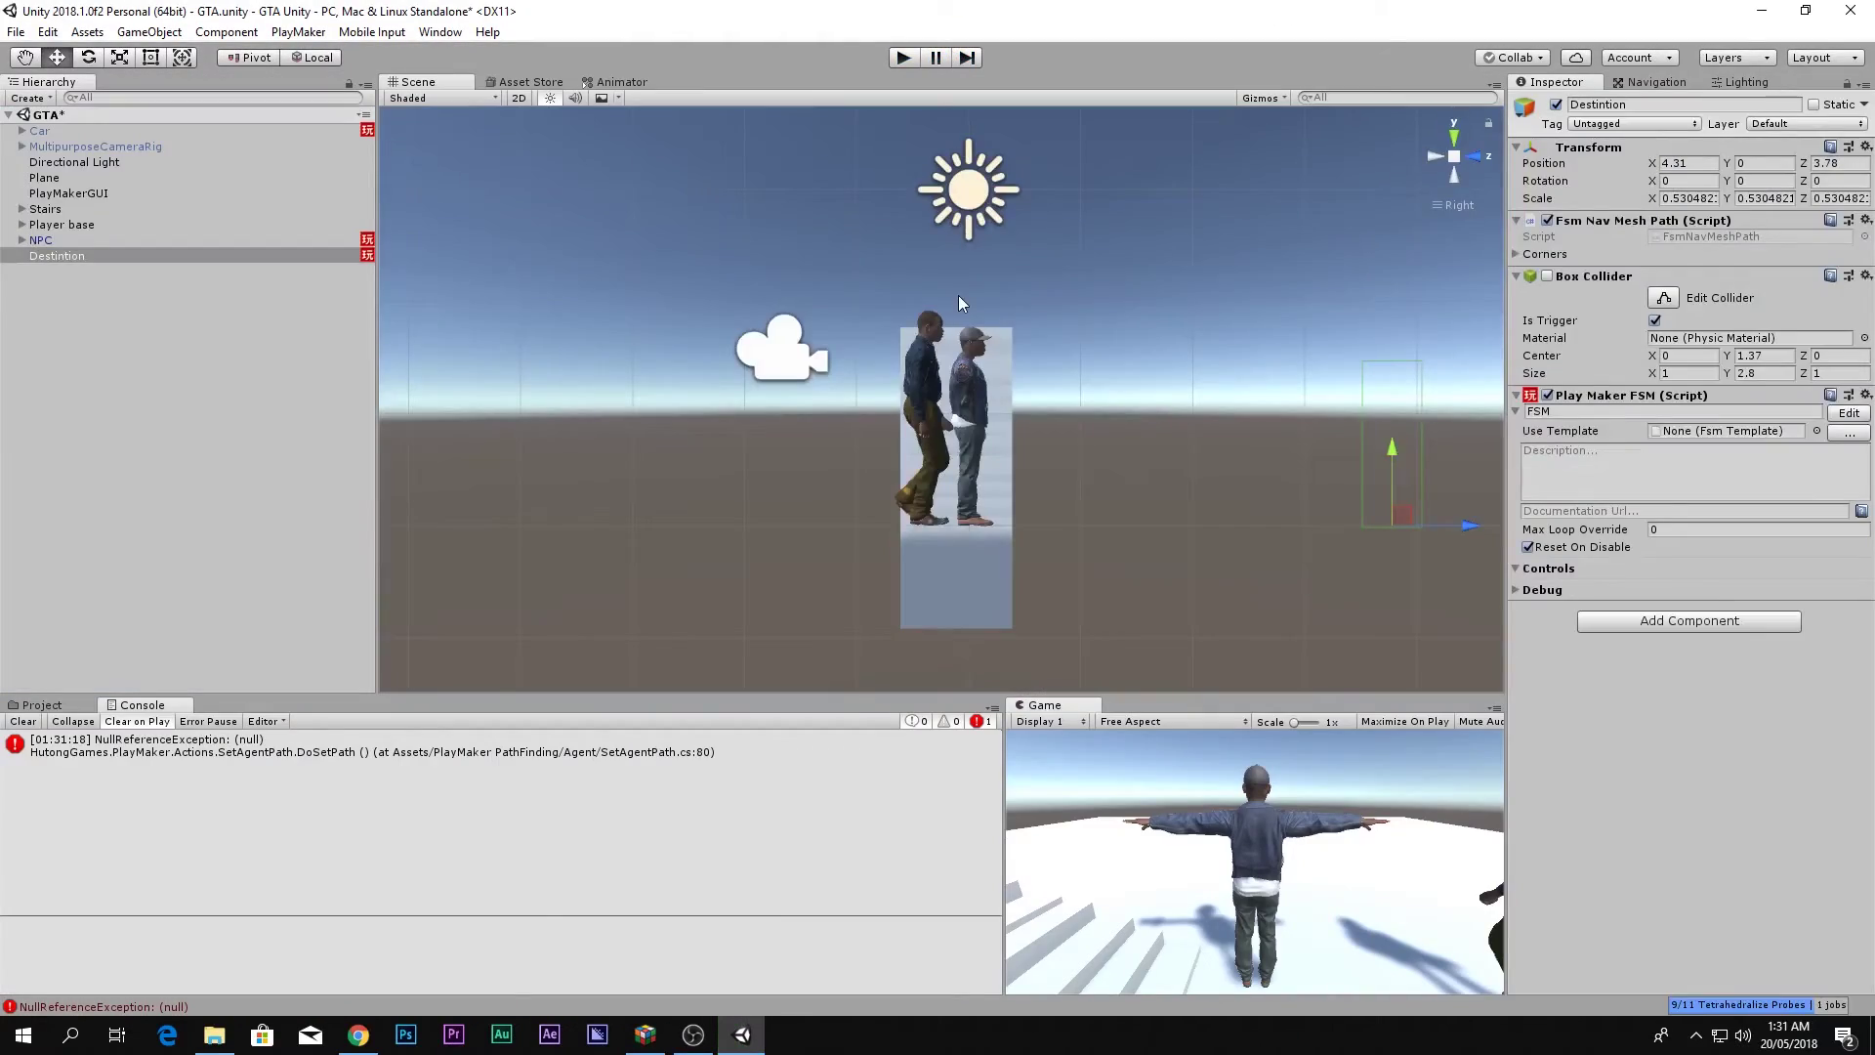
Add a 3D cube to the scene, placed on the open ground beside the NPC.
left_click(1451, 137)
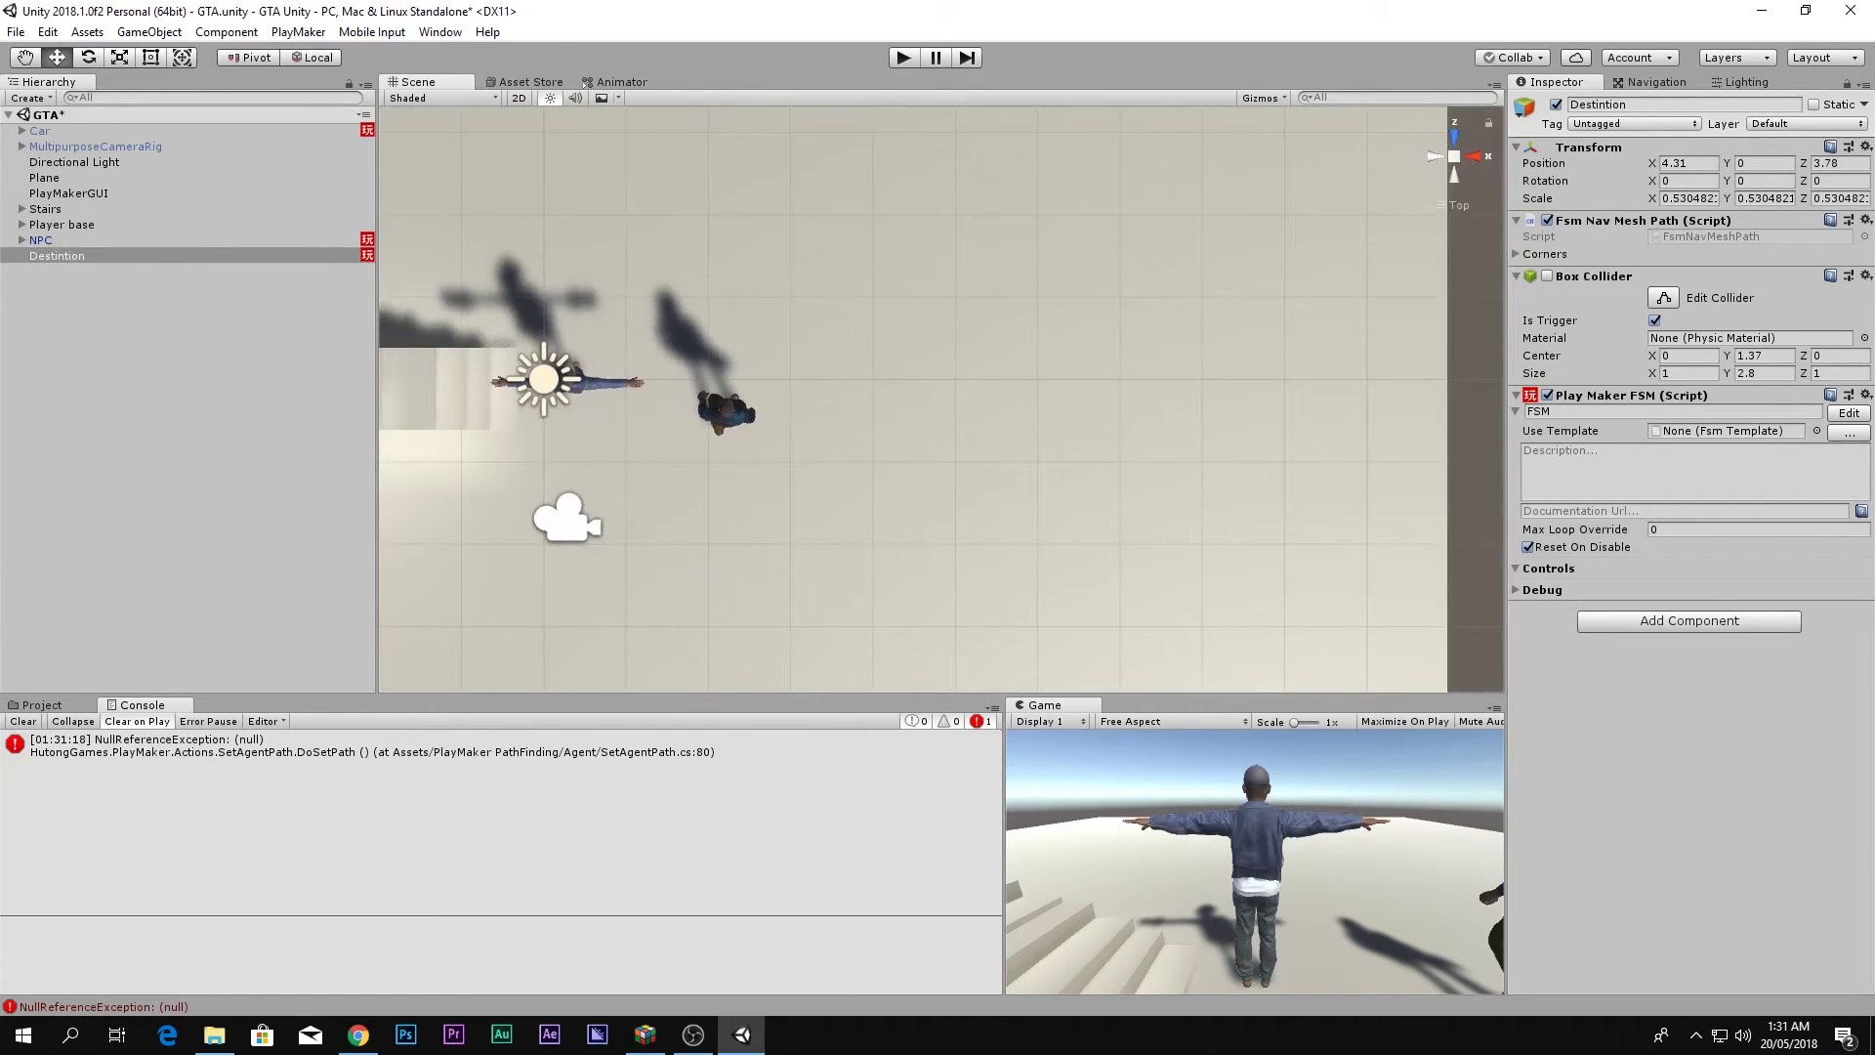
left_click(126, 432)
right_click(128, 430)
mouse_move(209, 611)
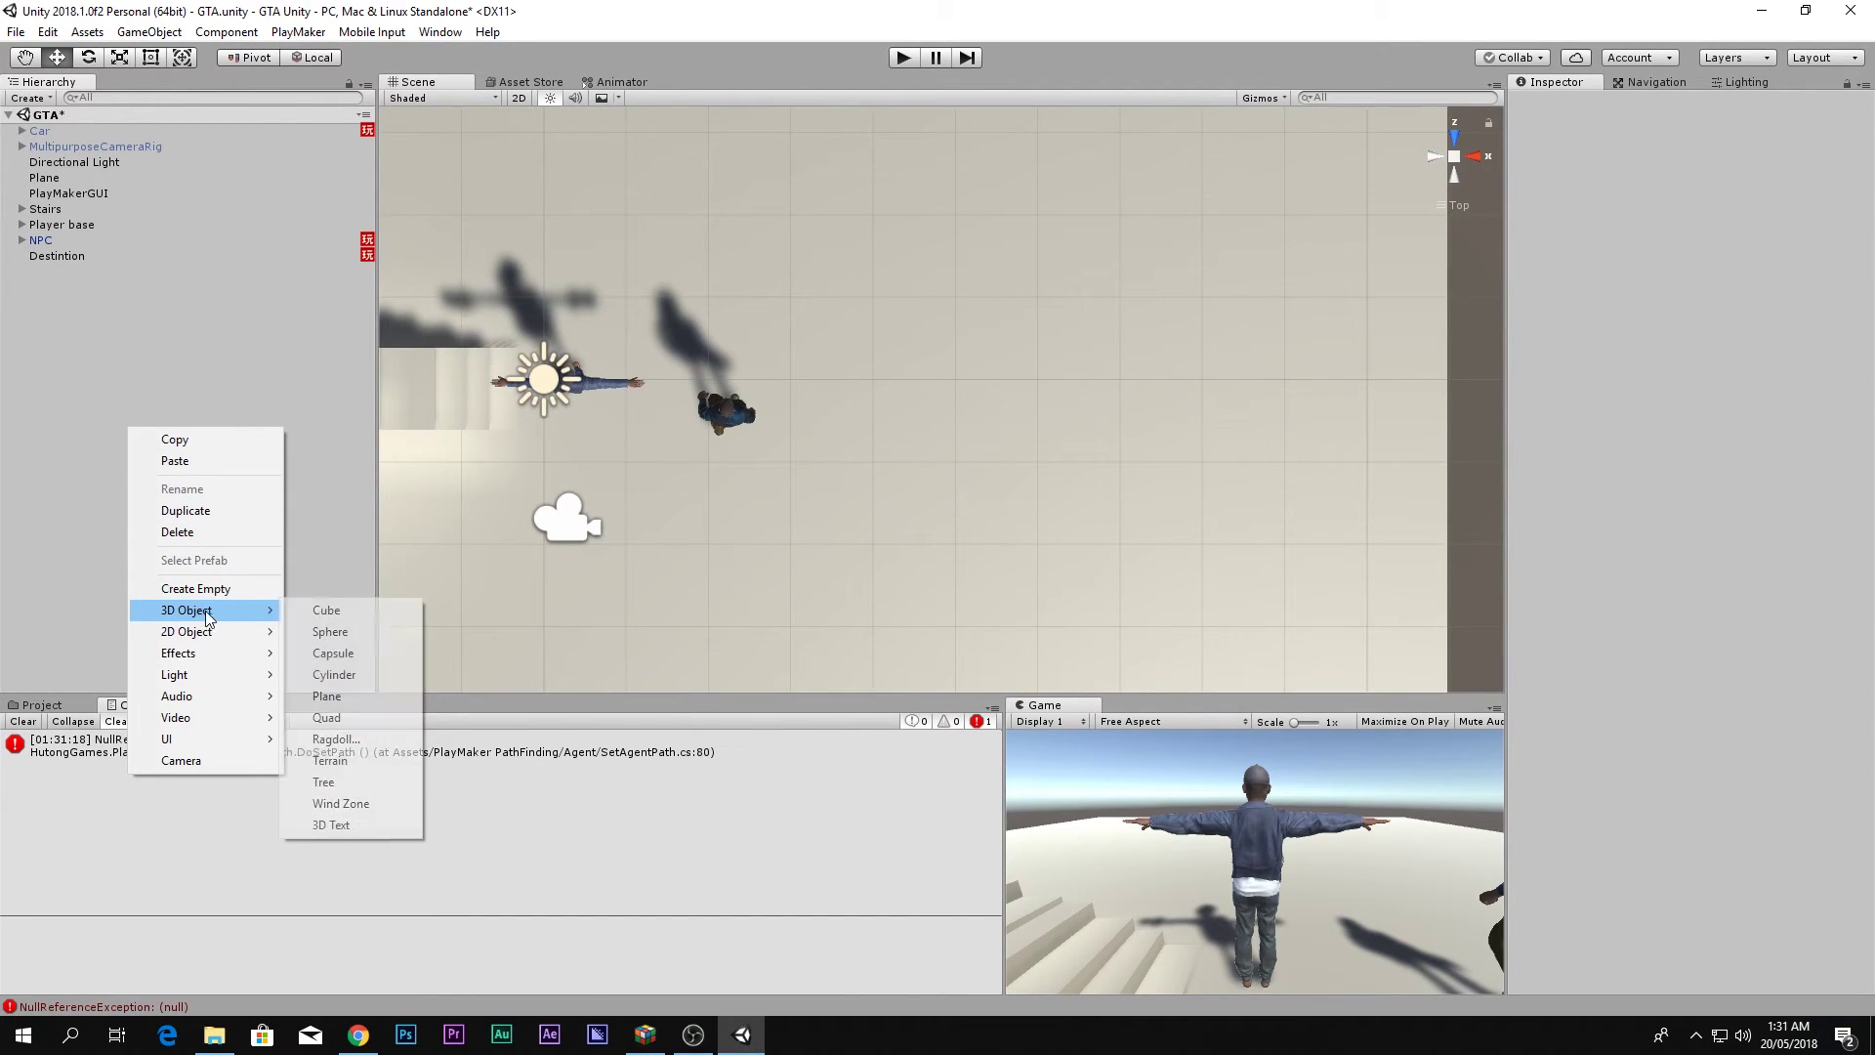
left_click(322, 609)
Lower the cube toward the ground to a Y position of about 0.38 and mark it as static.
left_click(1486, 159)
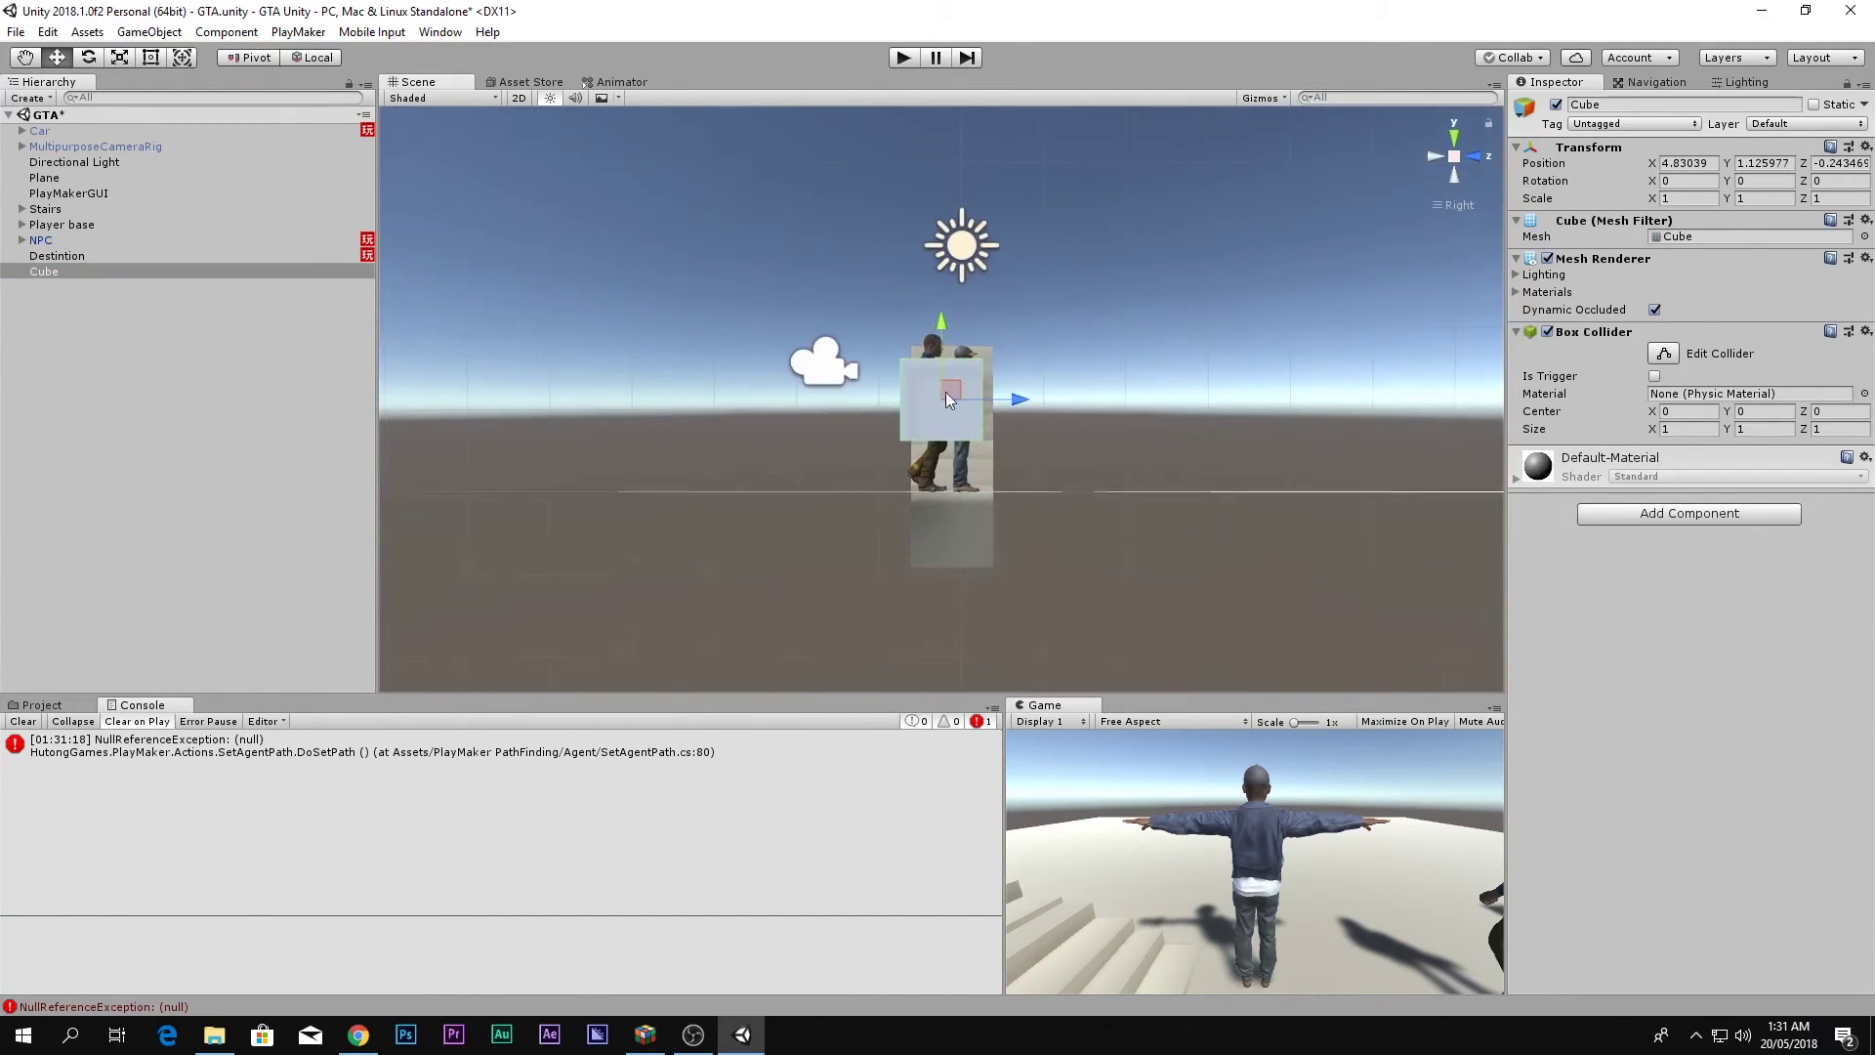
left_click_drag(946, 337, 948, 395)
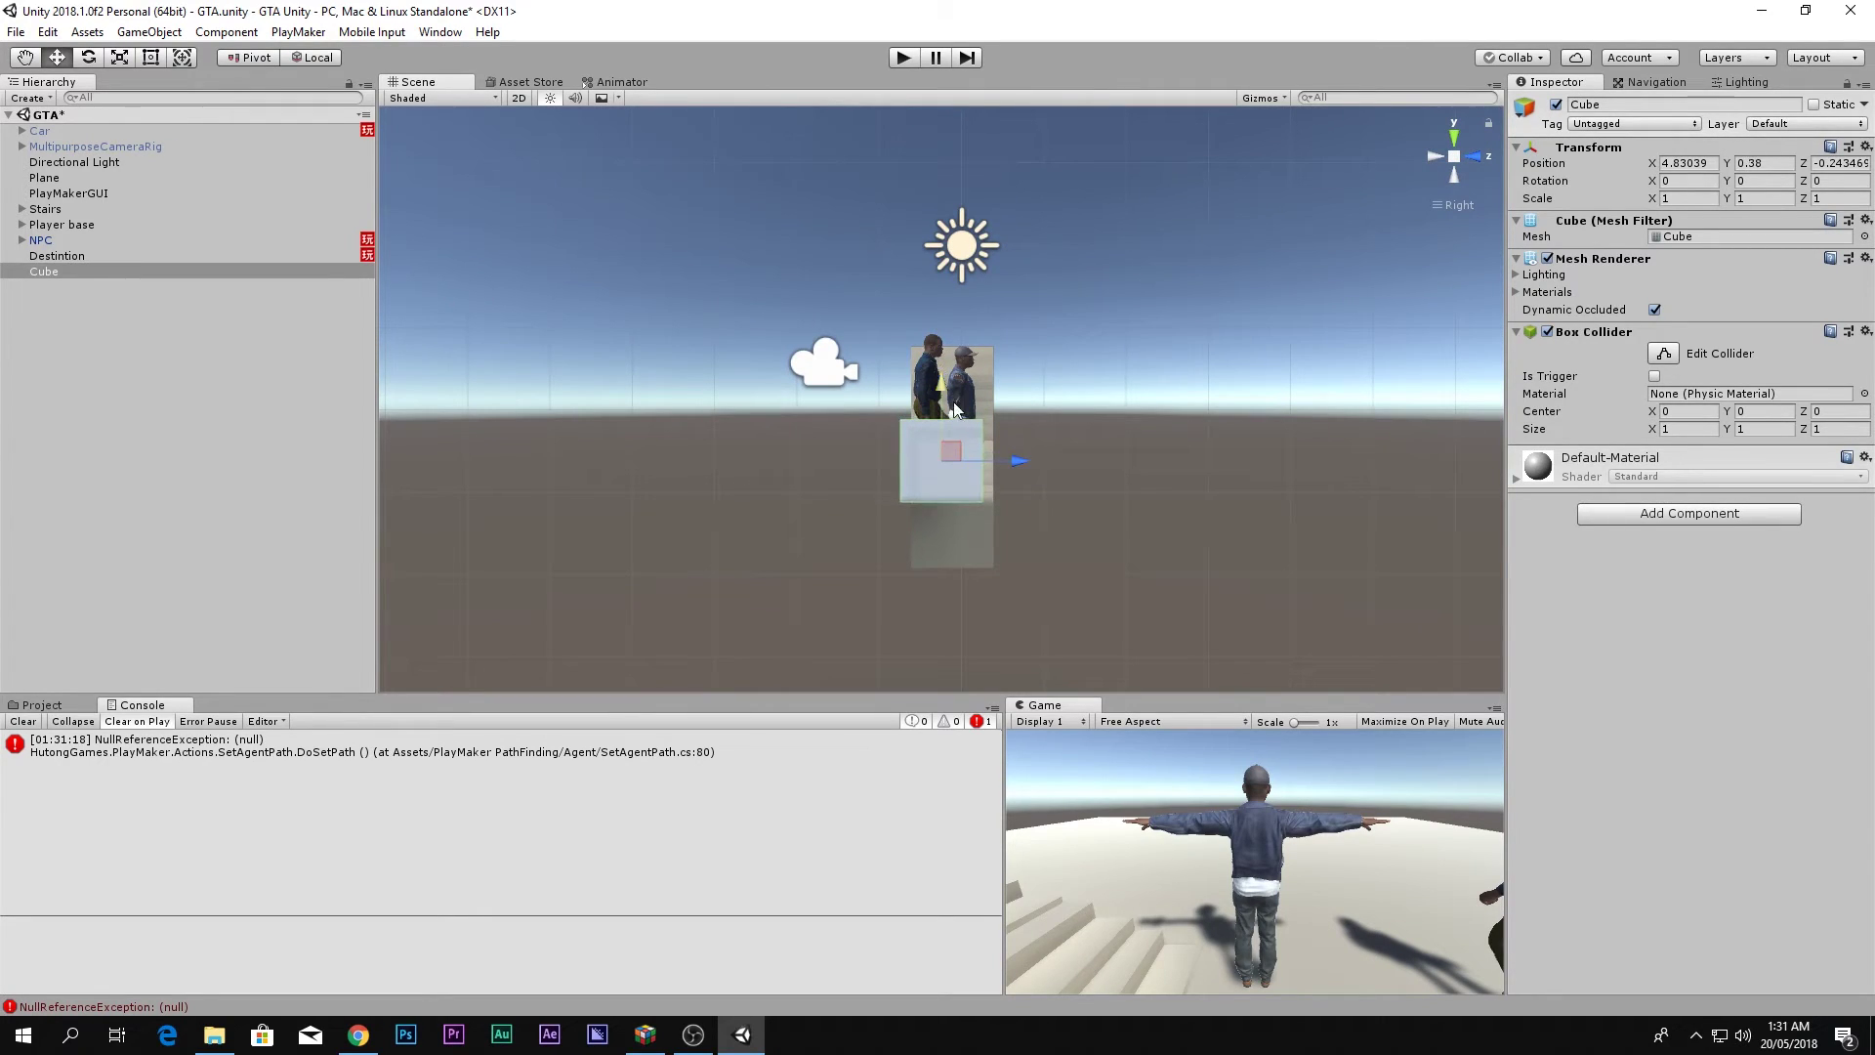
left_click(1814, 104)
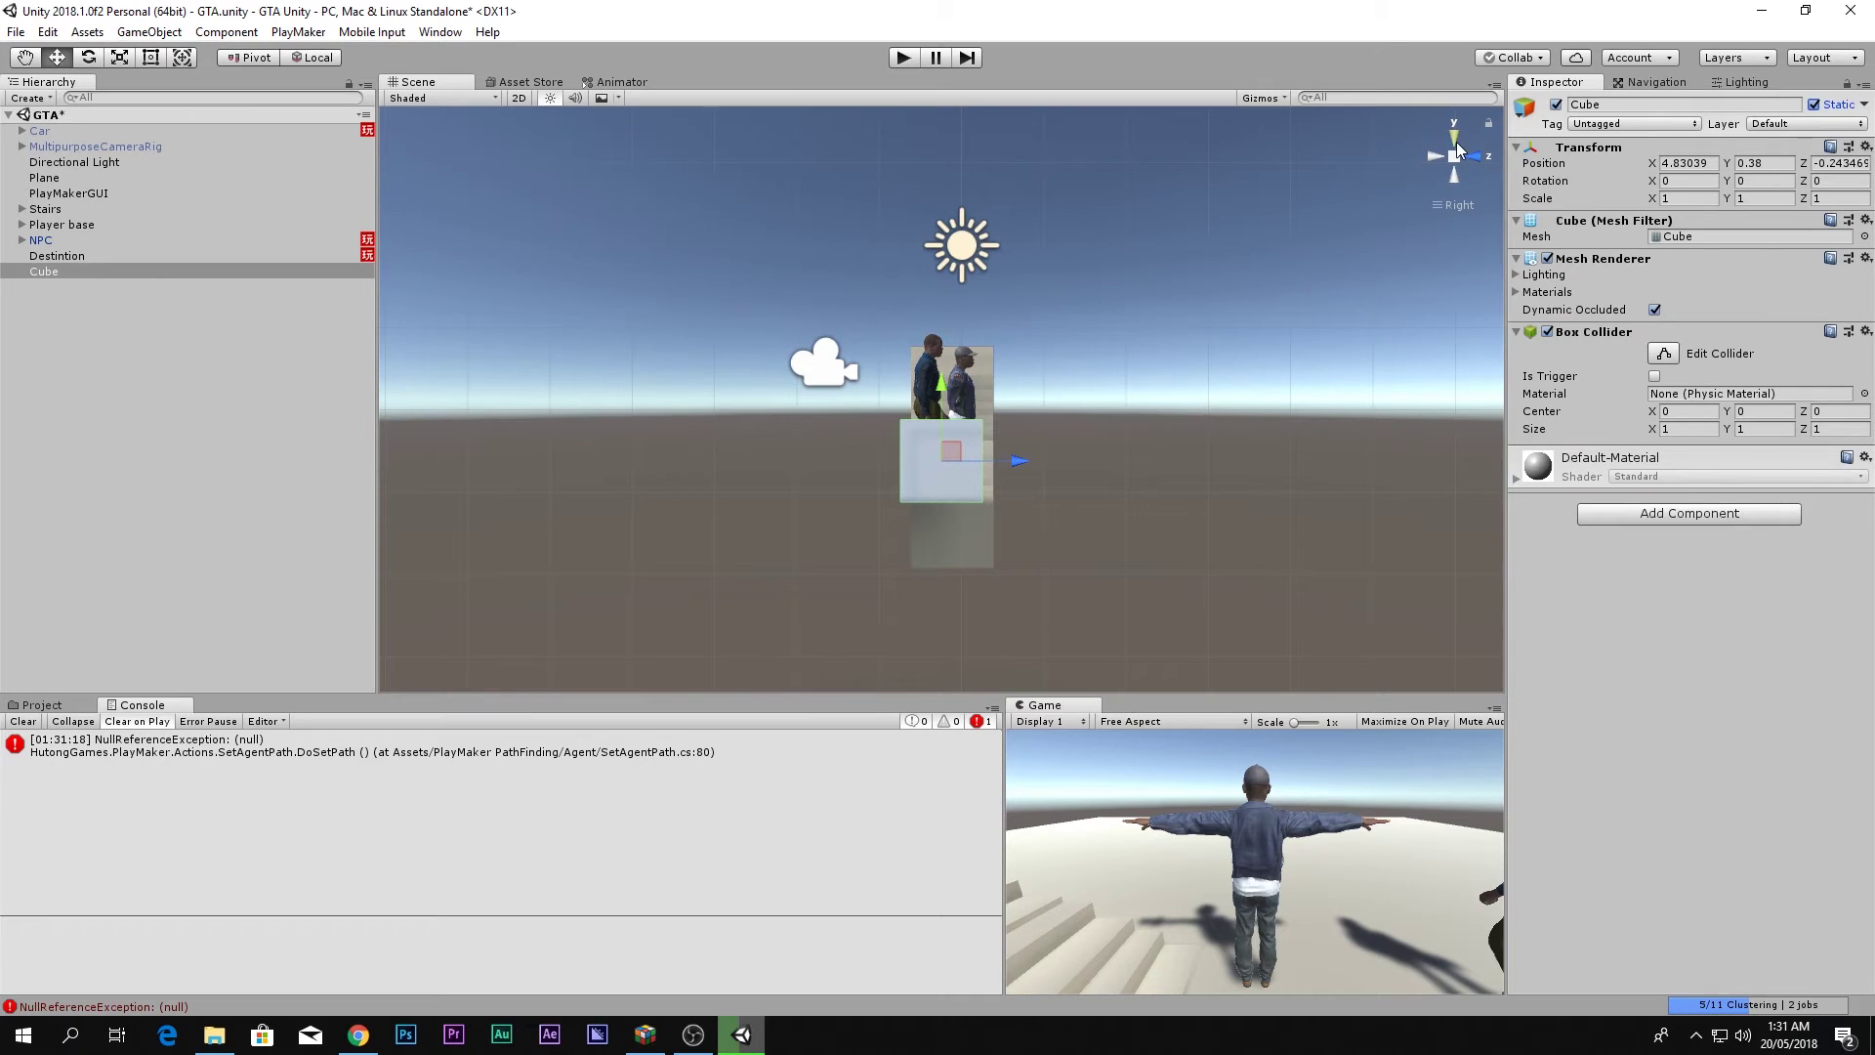
Stretch the cube into a low wall with an X scale of about 2.81.
left_click(1454, 135)
key("e")
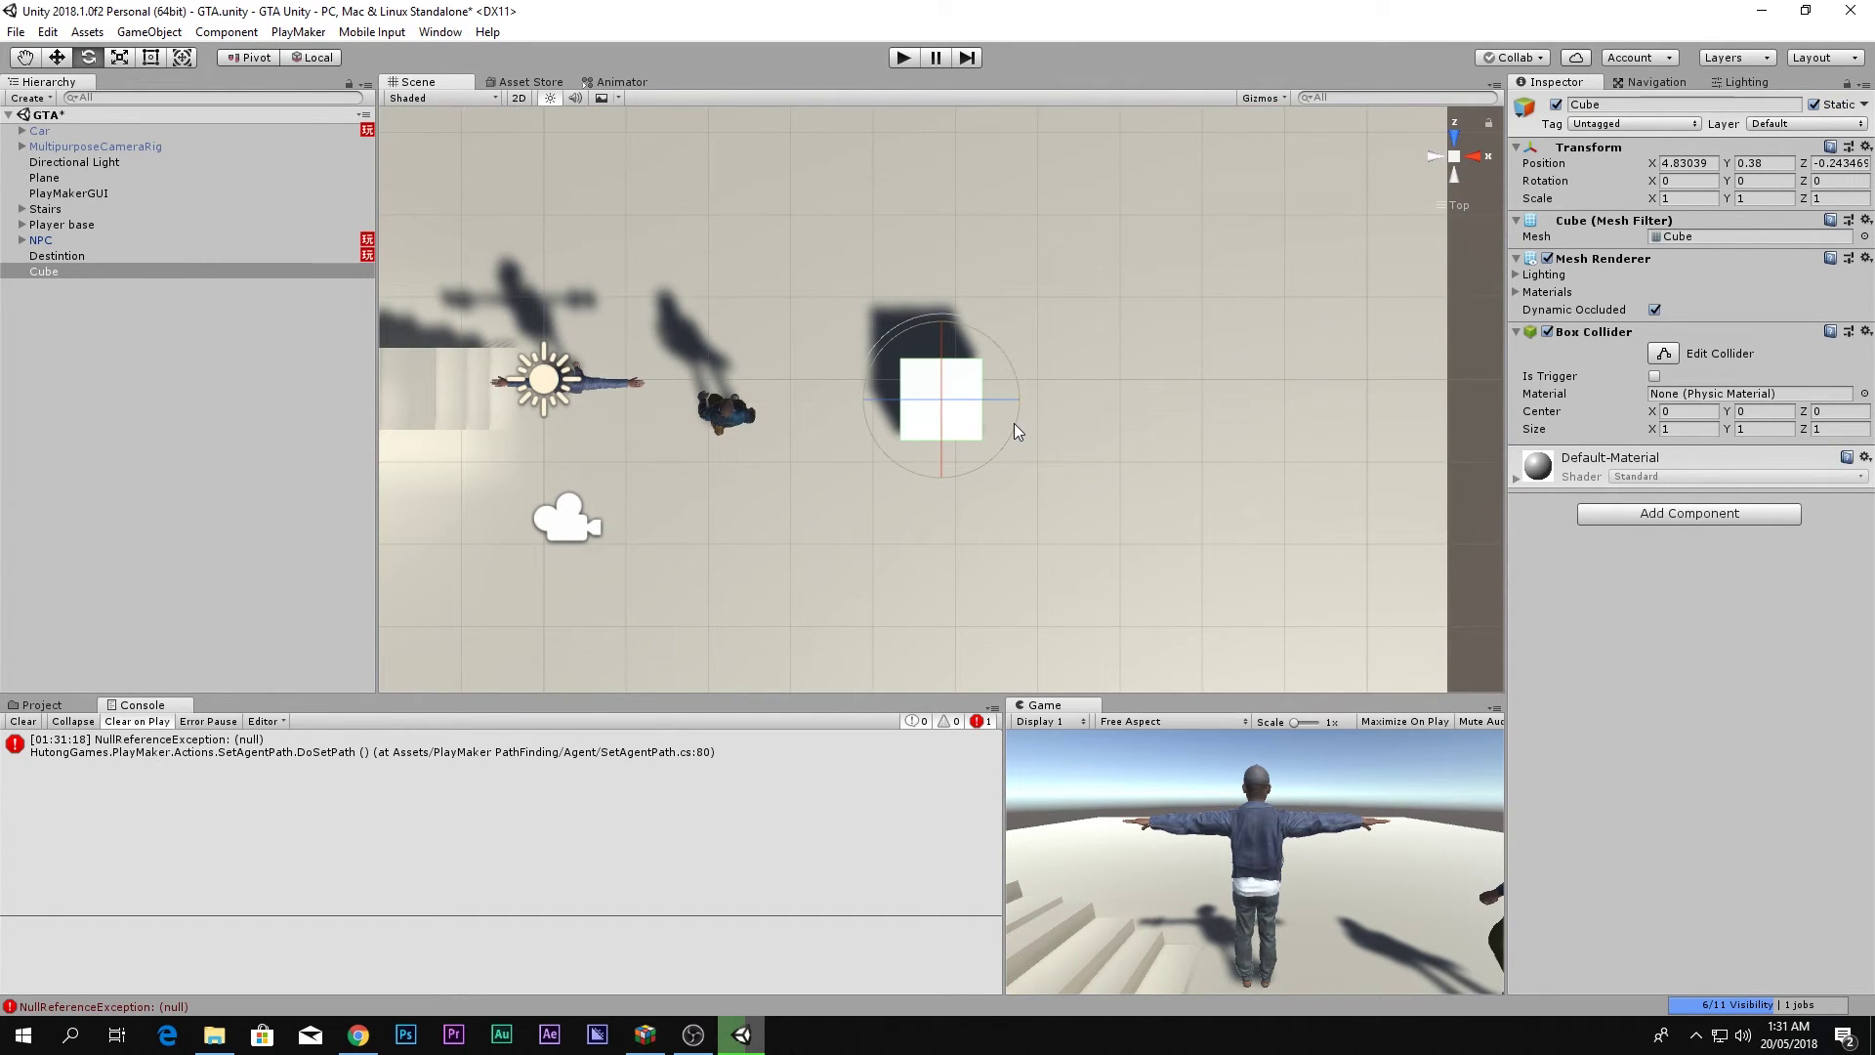
key("r")
left_click_drag(1020, 399, 1156, 406)
Duplicate the stretched cube and move the copy to about X 2.31, Z 1.8.
key("ctrl+d")
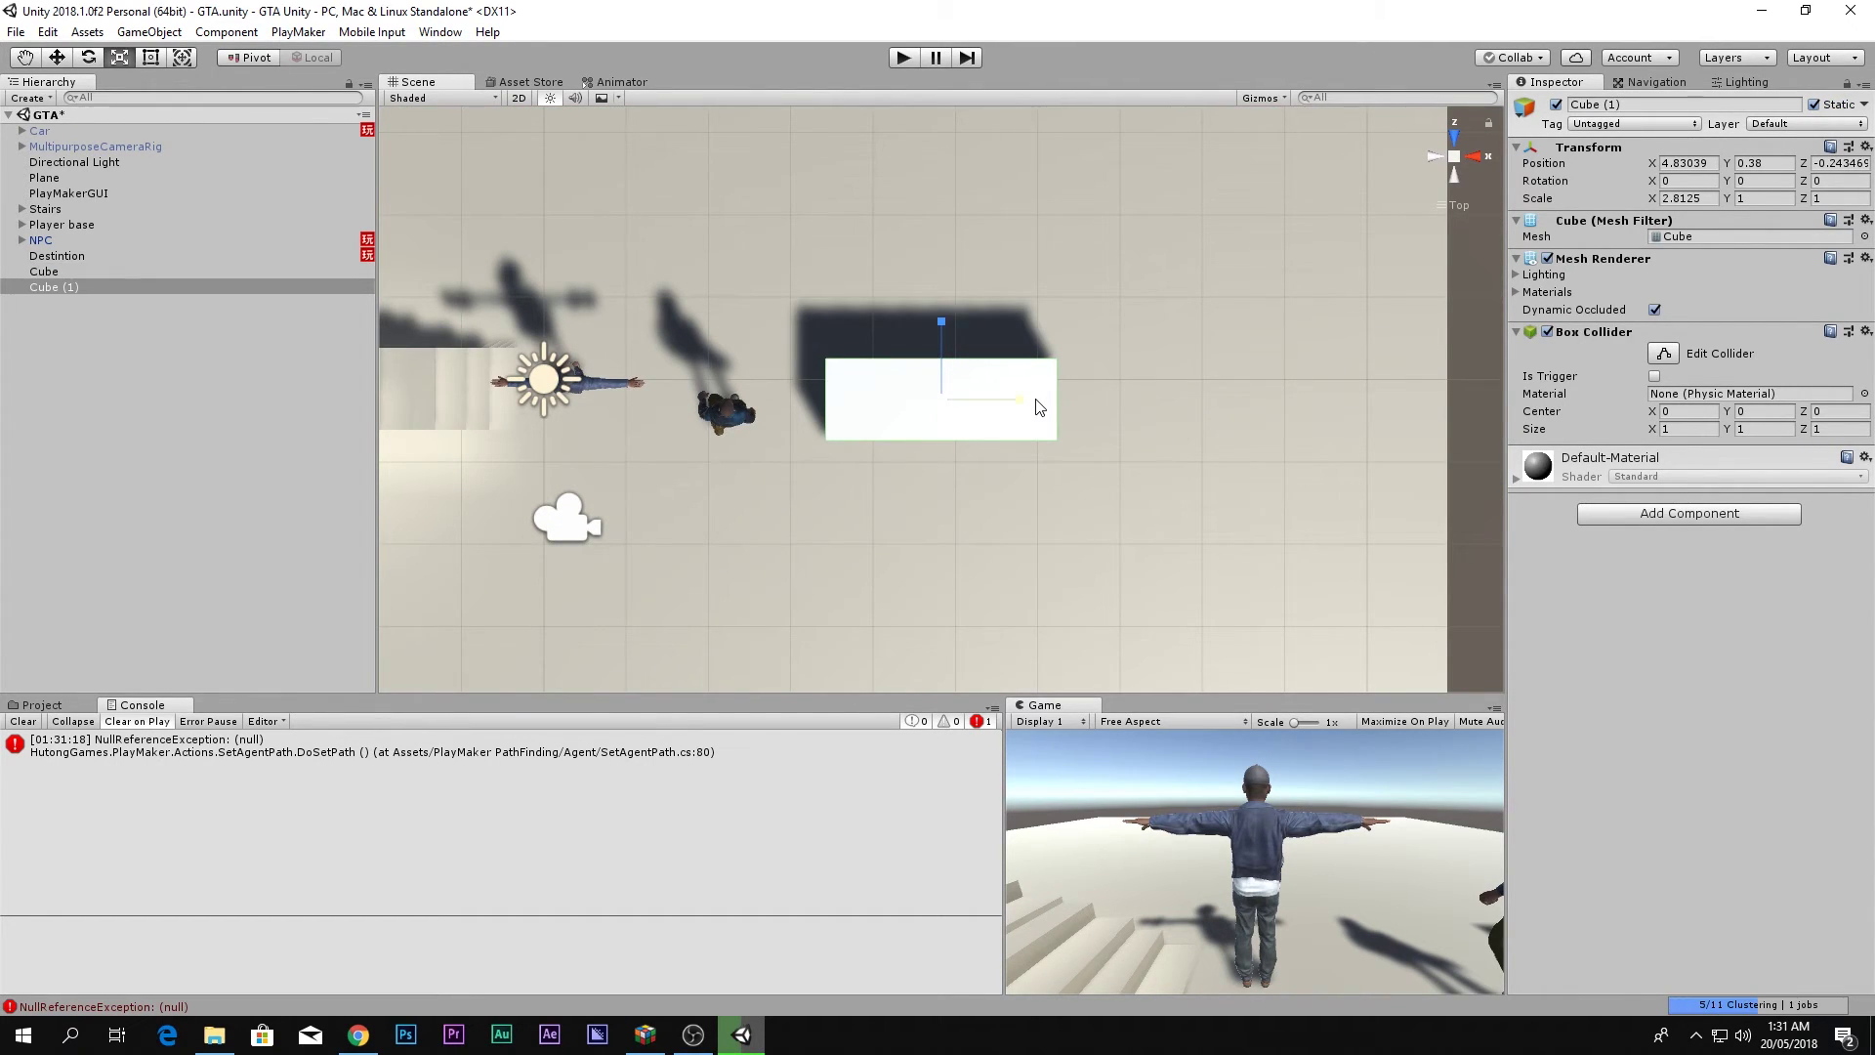
key("ctrl+d")
key("w")
left_click_drag(1006, 399, 798, 400)
left_click_drag(734, 341, 728, 172)
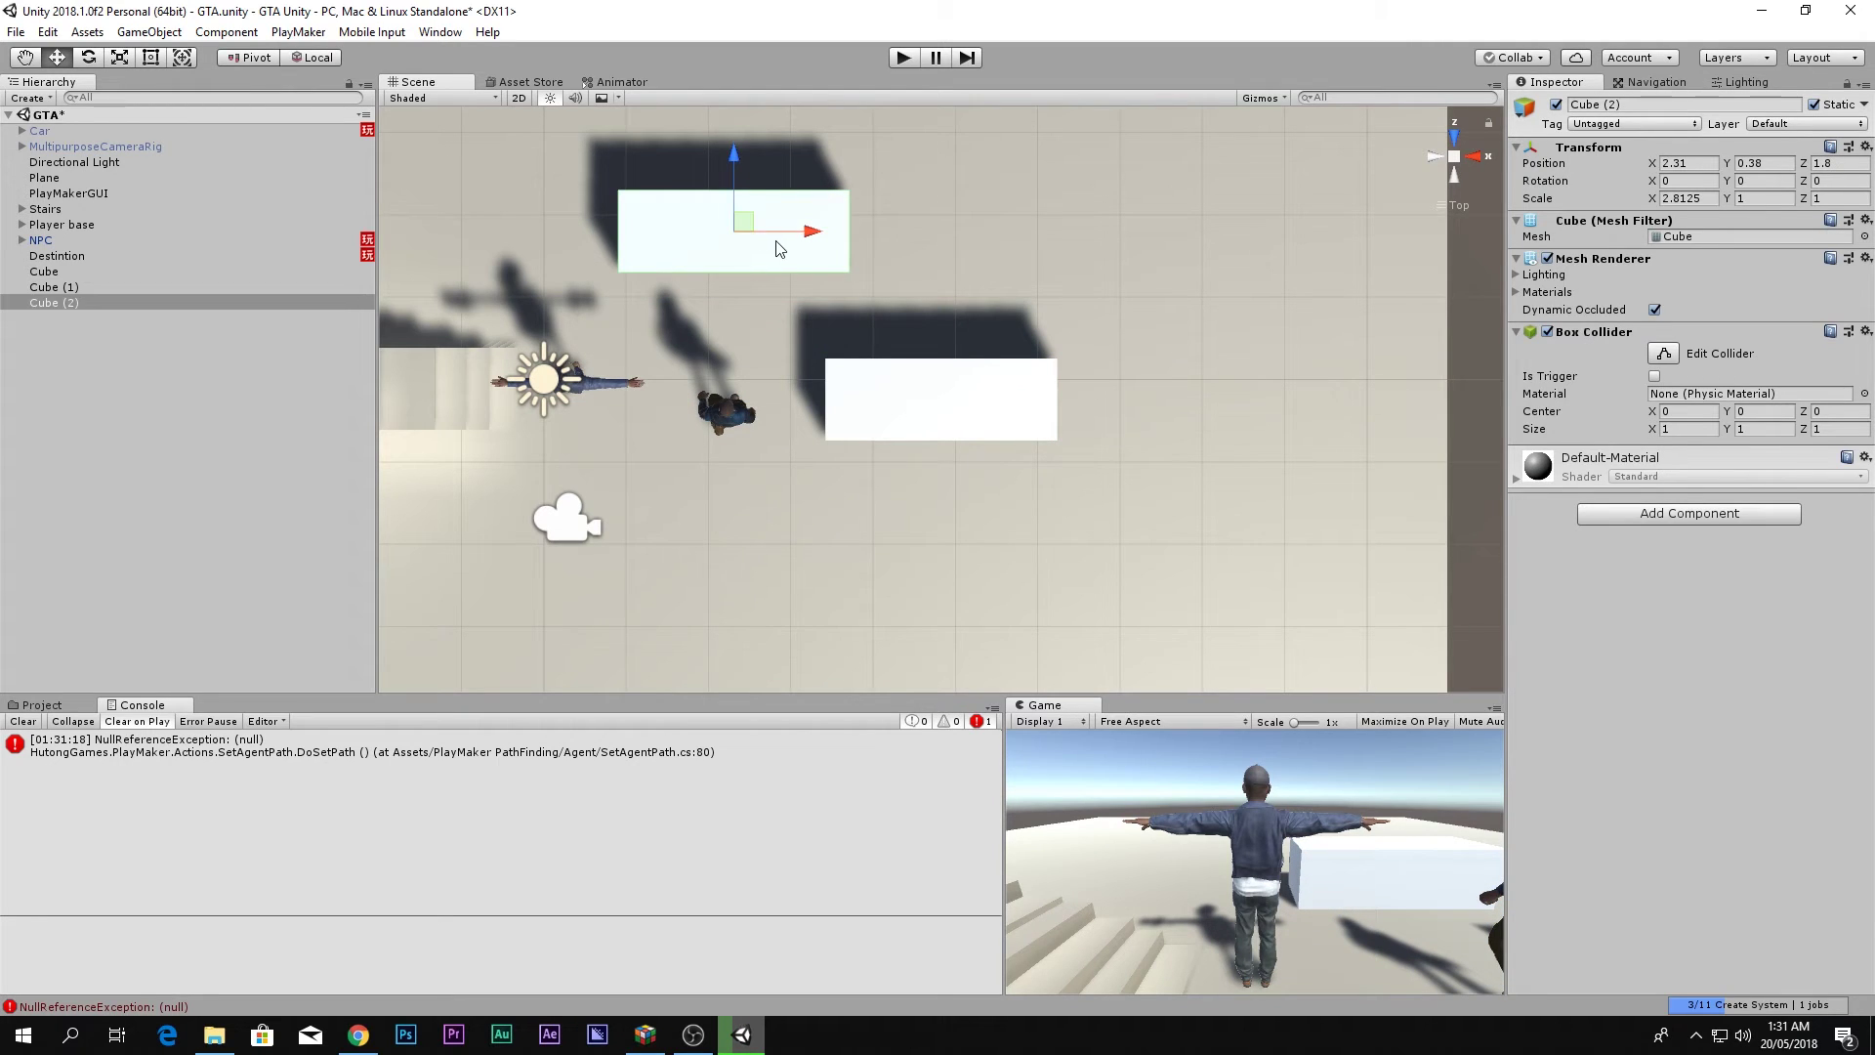
Arrange more cube copies as two angled blocks near the stairs and a long wall with Y rotation -12 and X scale about 11.67.
scroll(982, 299, "down", 5)
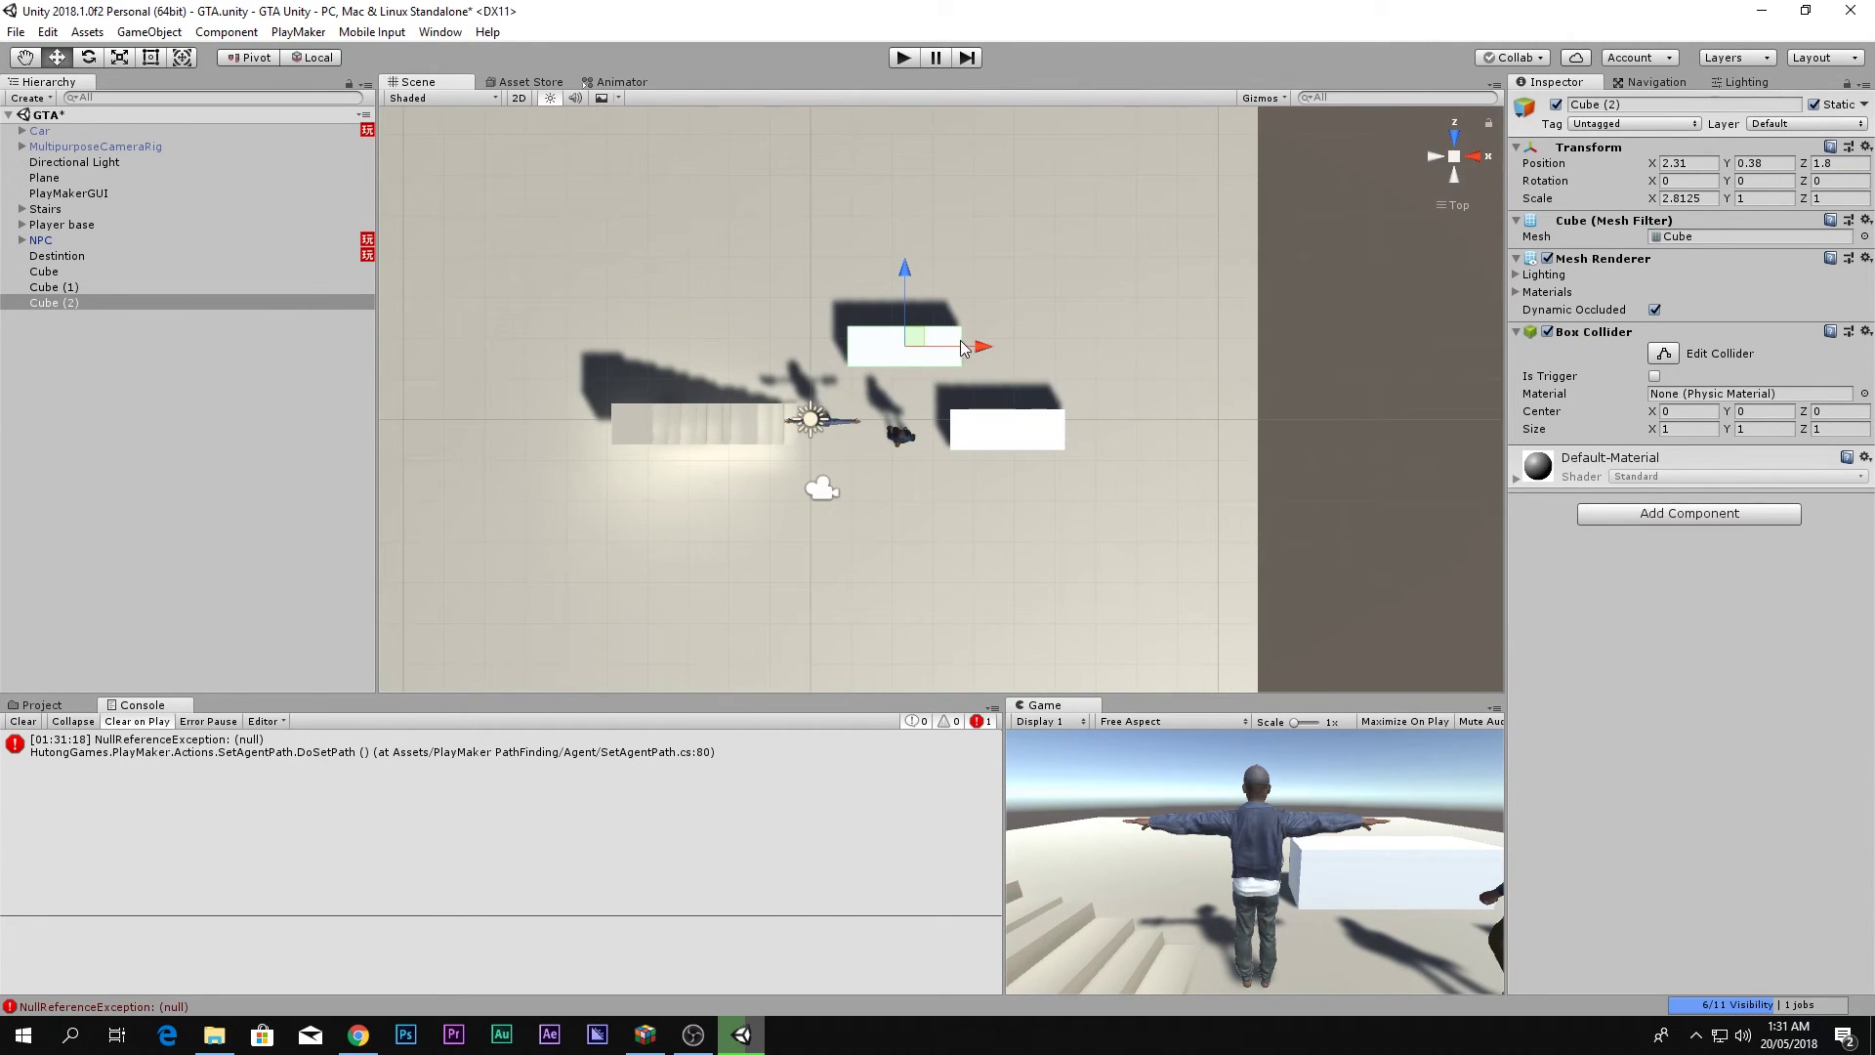
key("e")
left_click_drag(965, 350, 1174, 507)
key("w")
key("ctrl+d")
key("ctrl+d")
key("e")
key("r")
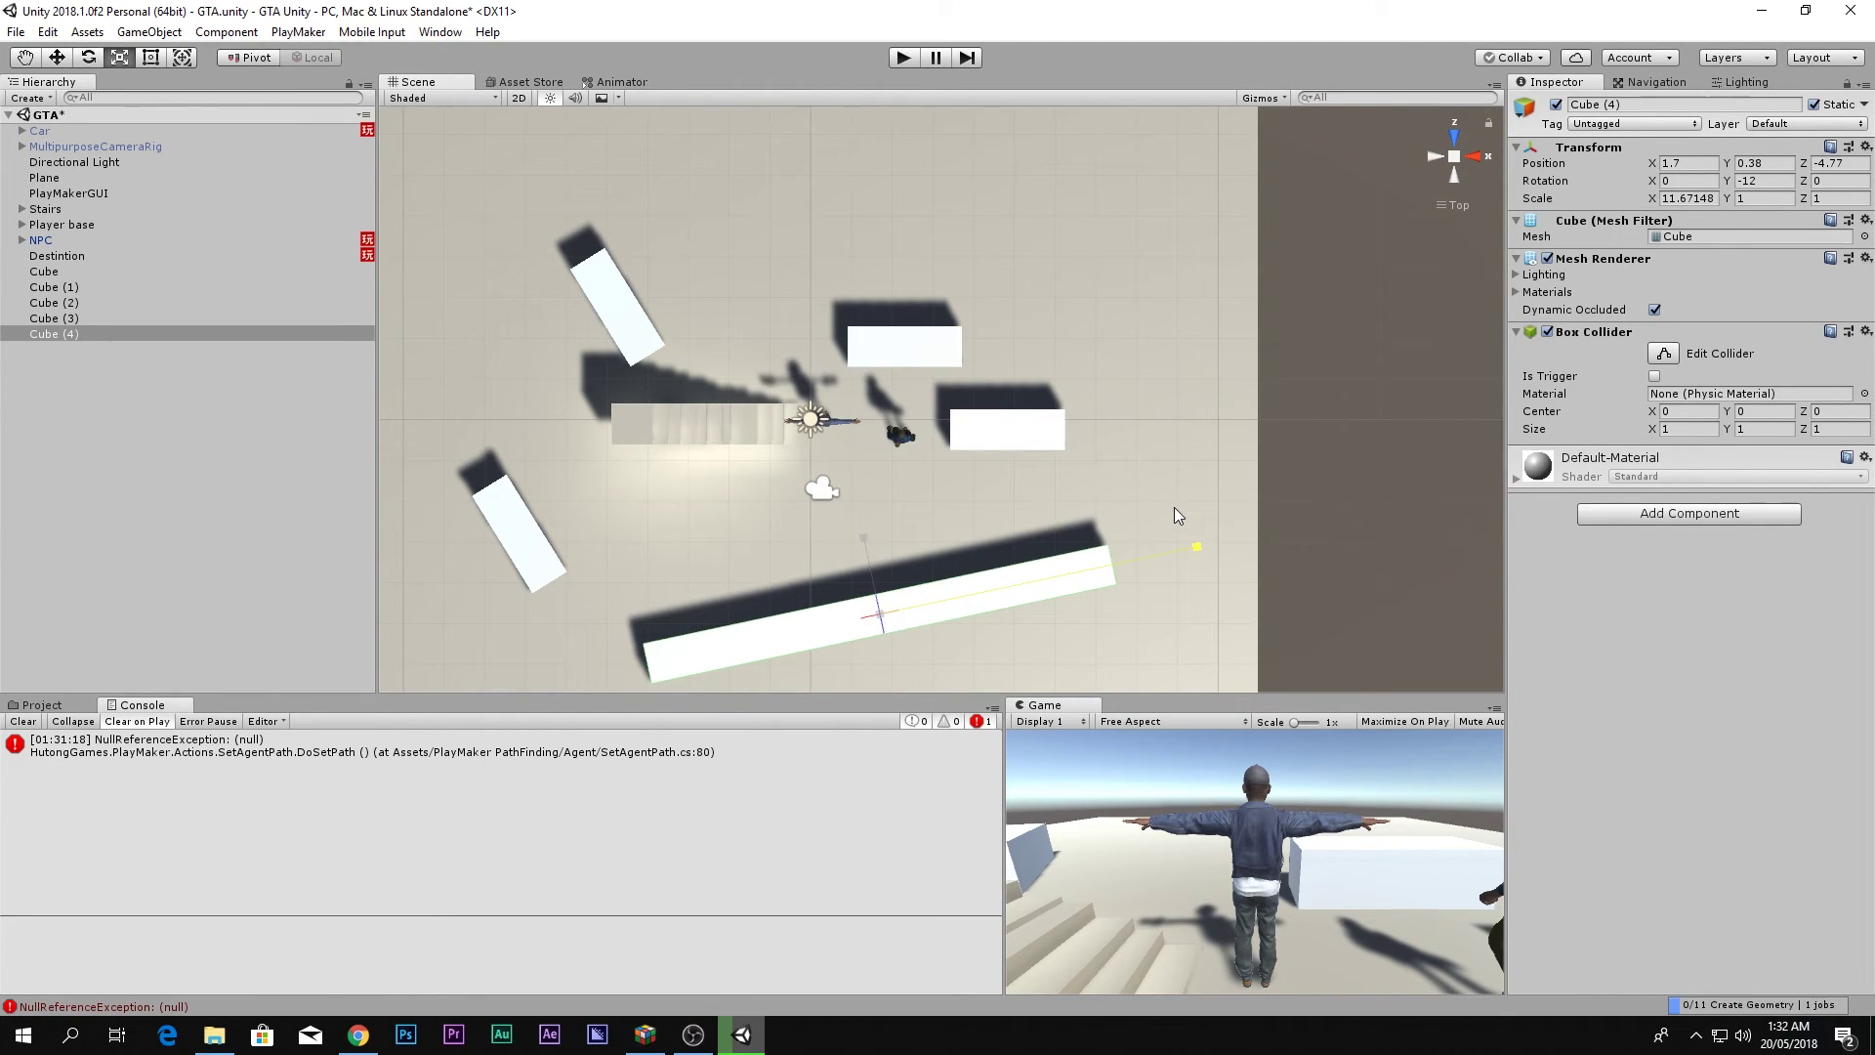
Duplicate the long wall and move the copy across to the opposite side of the scene, at about X -0.66, Z 6.33.
key("ctrl+d")
key("w")
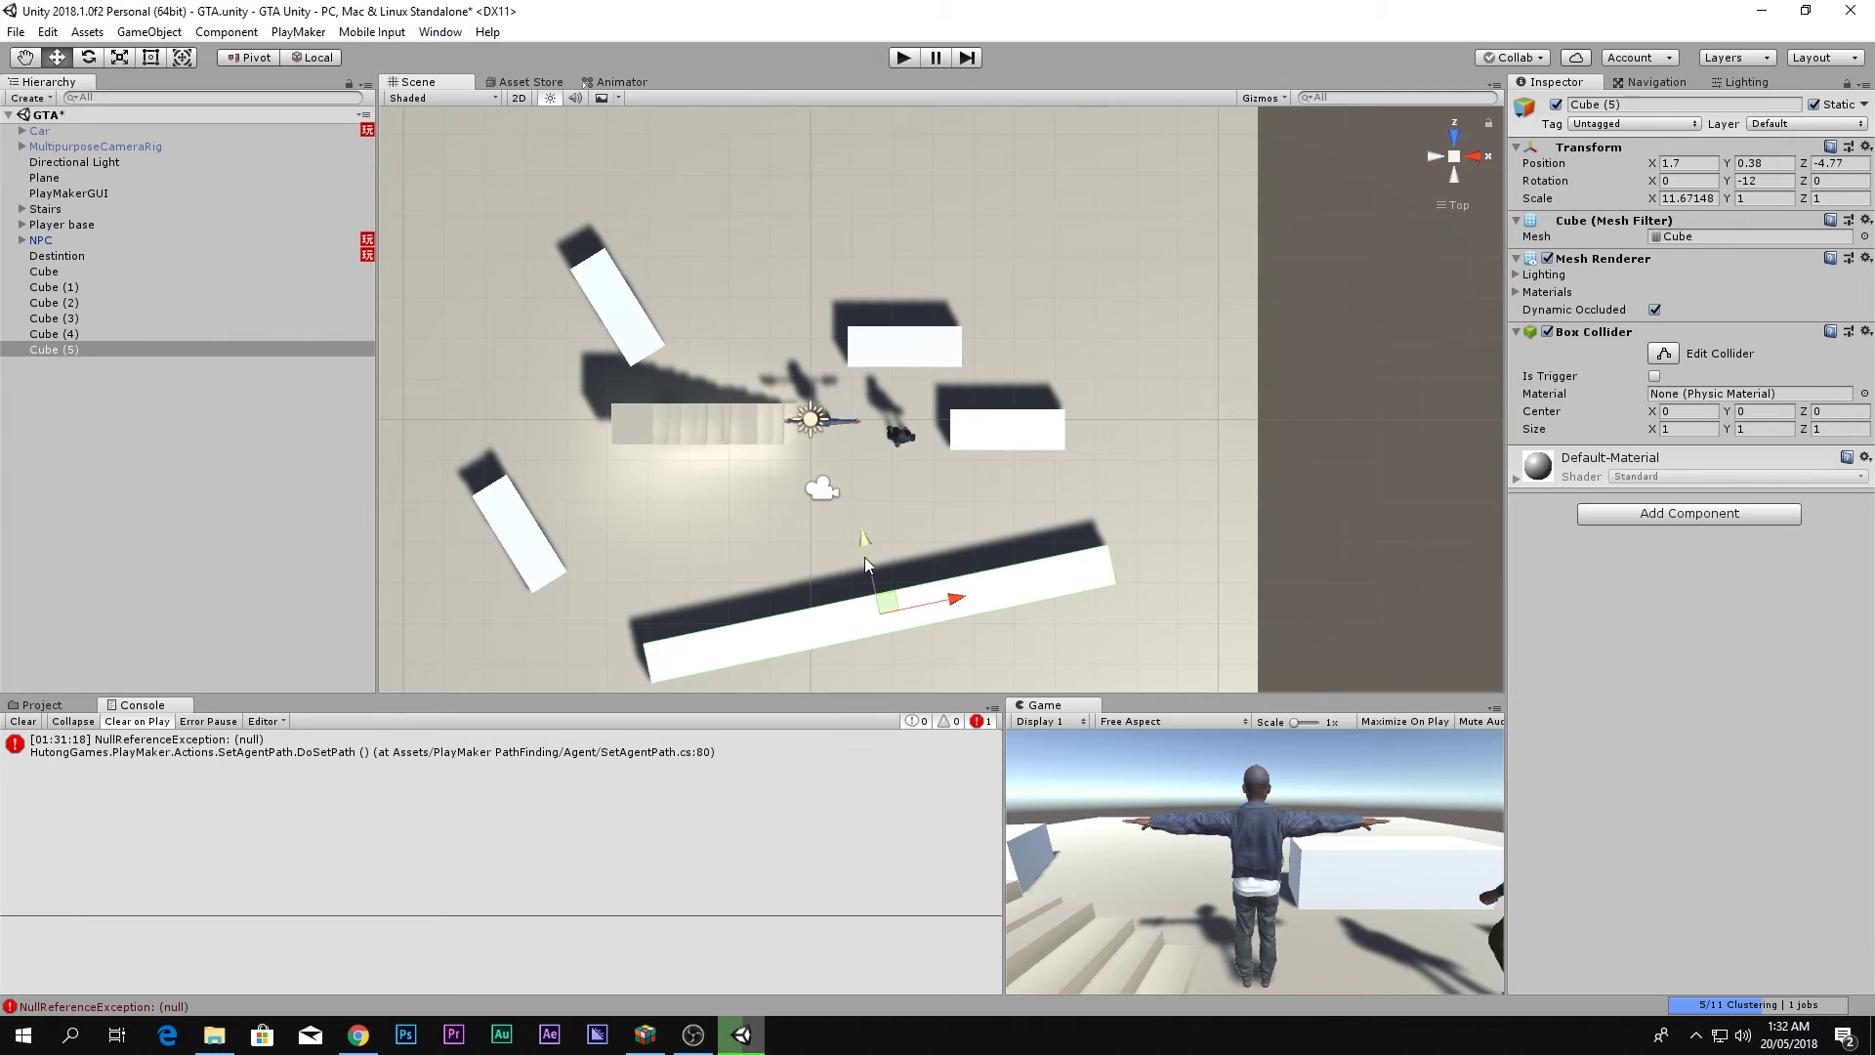
left_click_drag(865, 557, 812, 96)
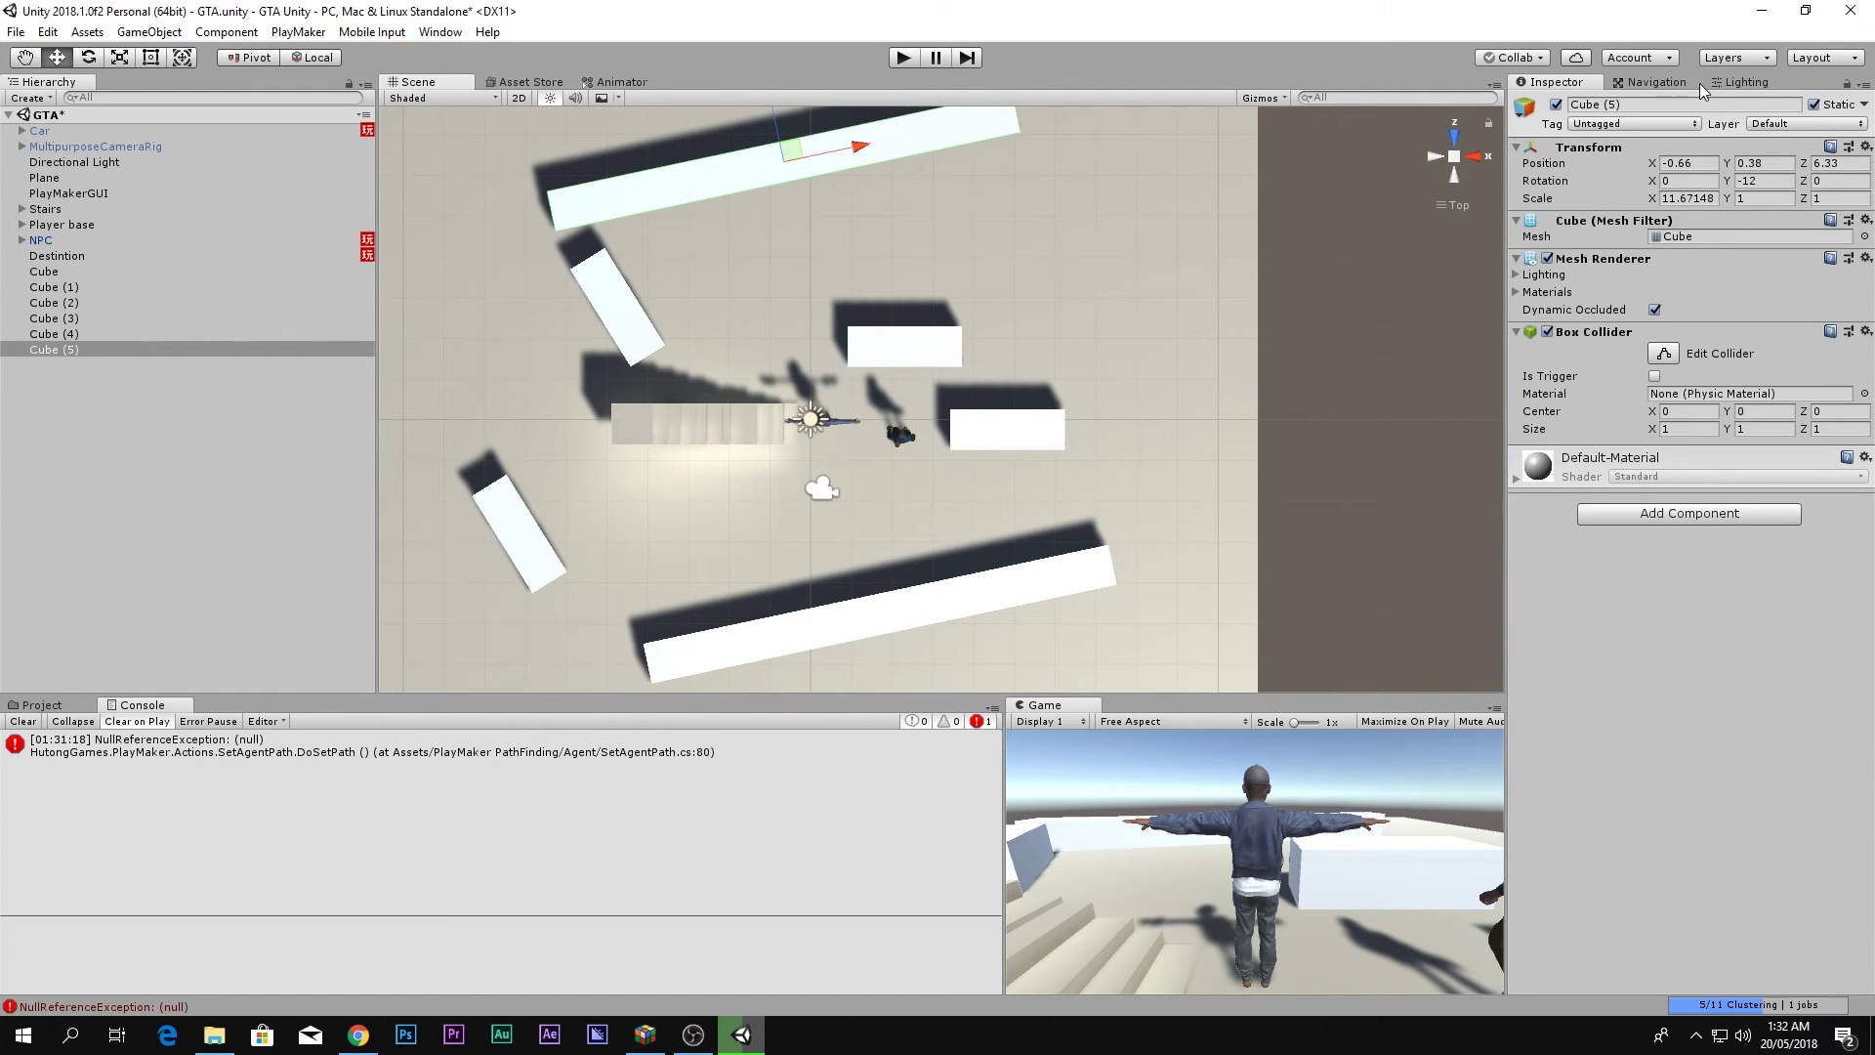
Rebake the NavMesh around the new cube obstacles and start a play-test in the maximized Game view.
left_click(1657, 82)
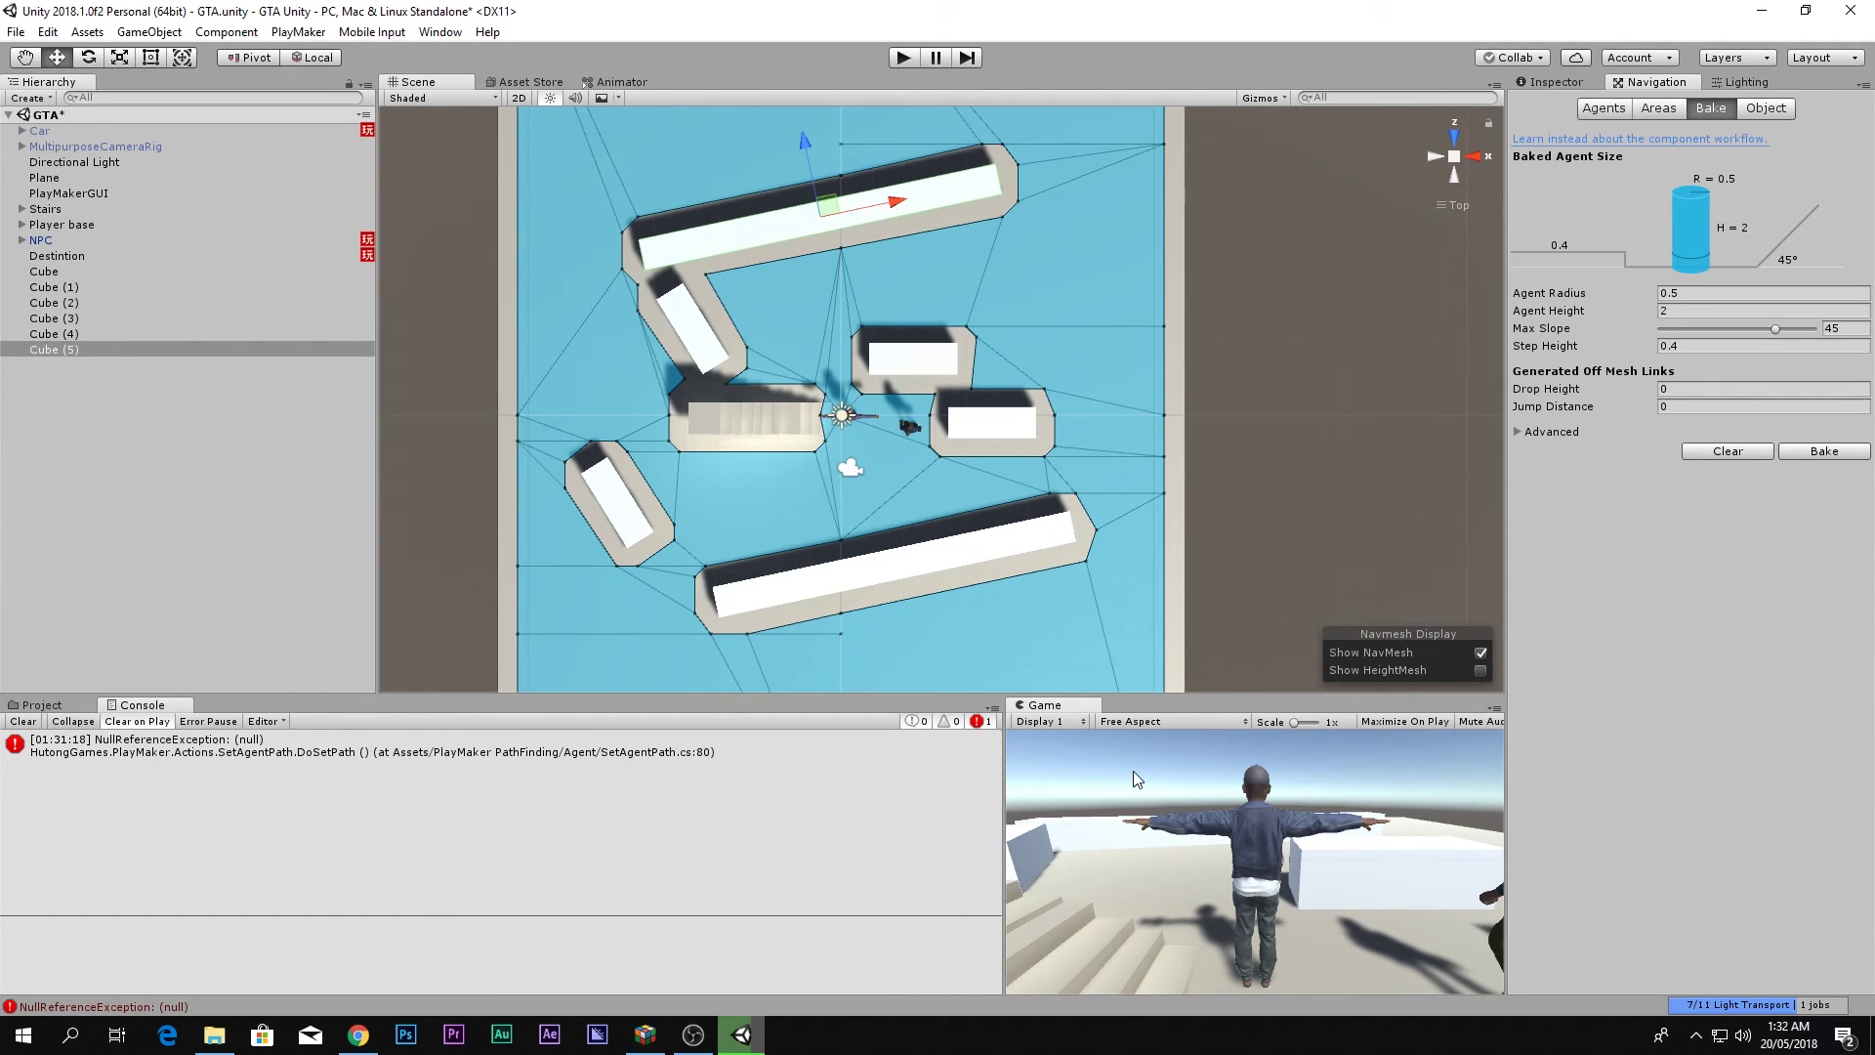
key("ctrl+p")
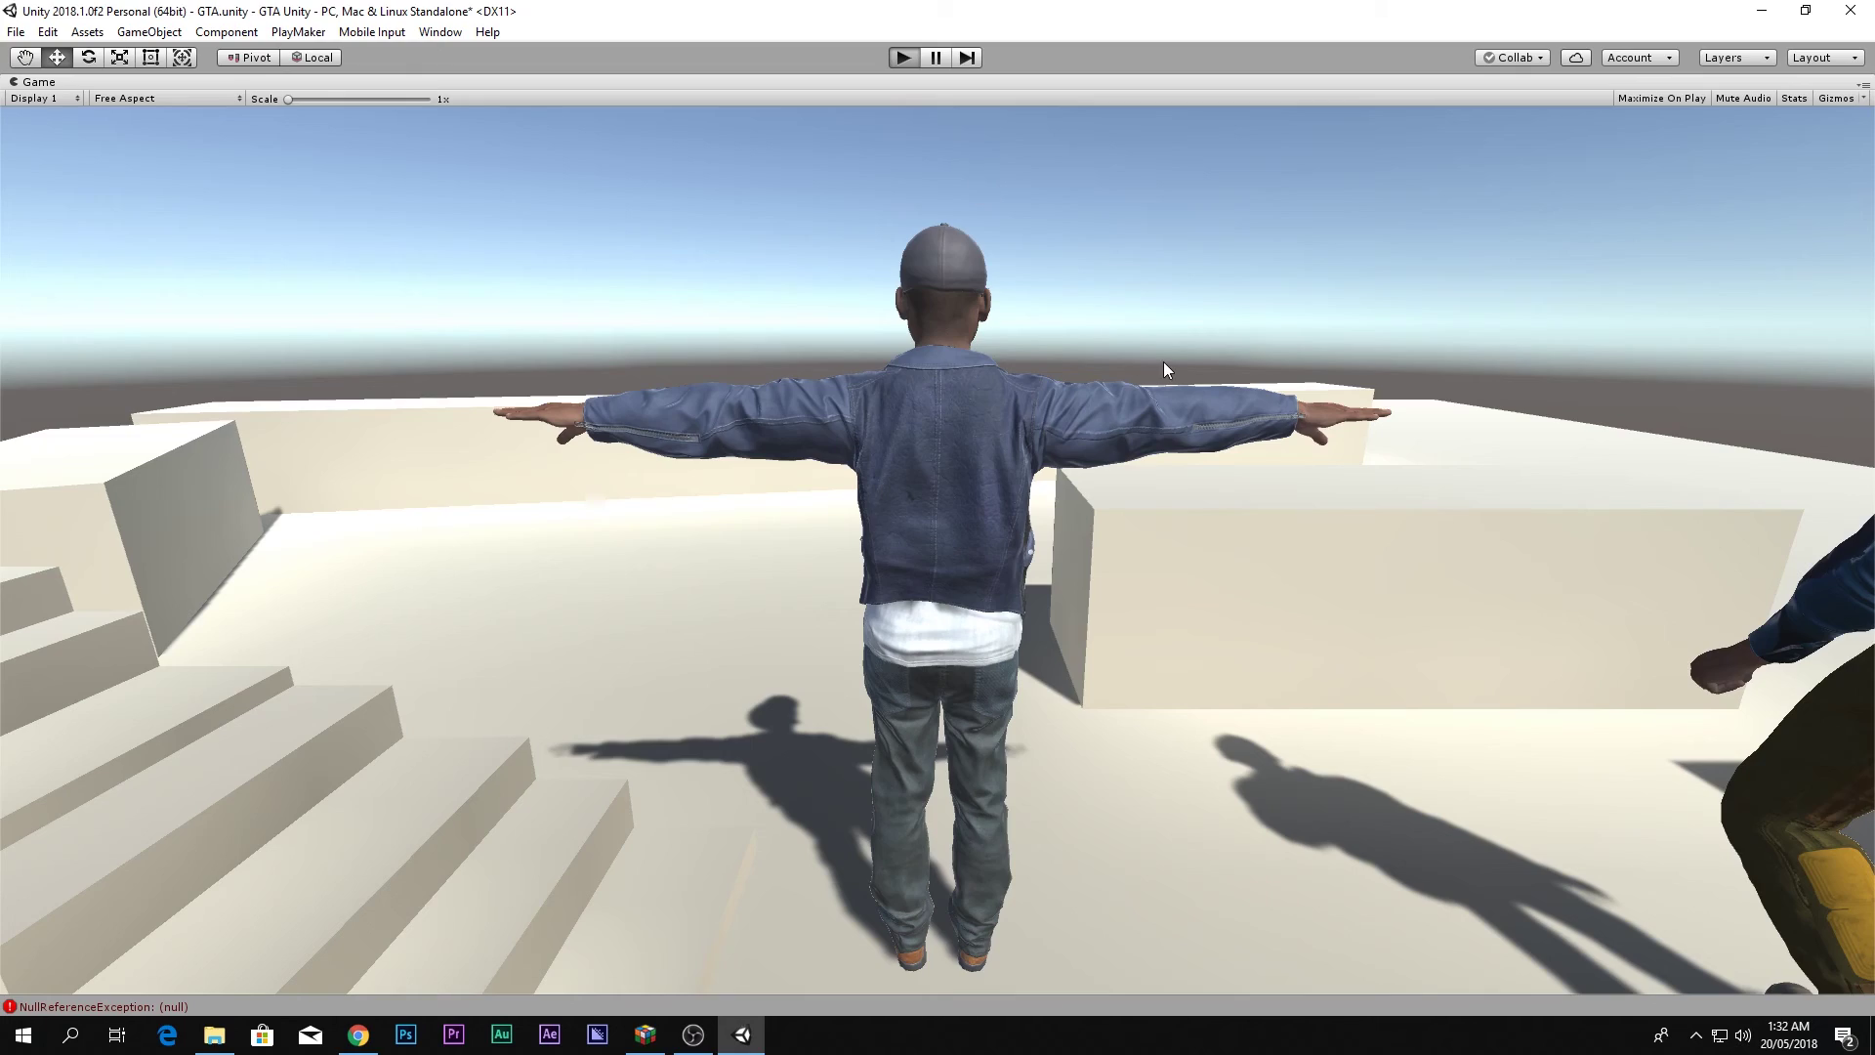